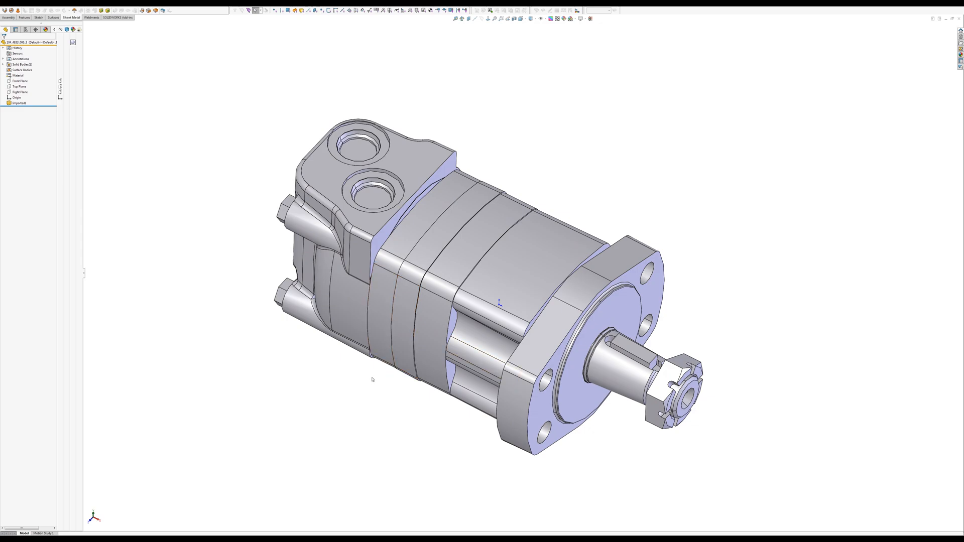
# Tile the blank part and the motor model vertically, and start a sketch on the blank part's Front Plane.
pyautogui.hotkey('ctrl', 'Tab')
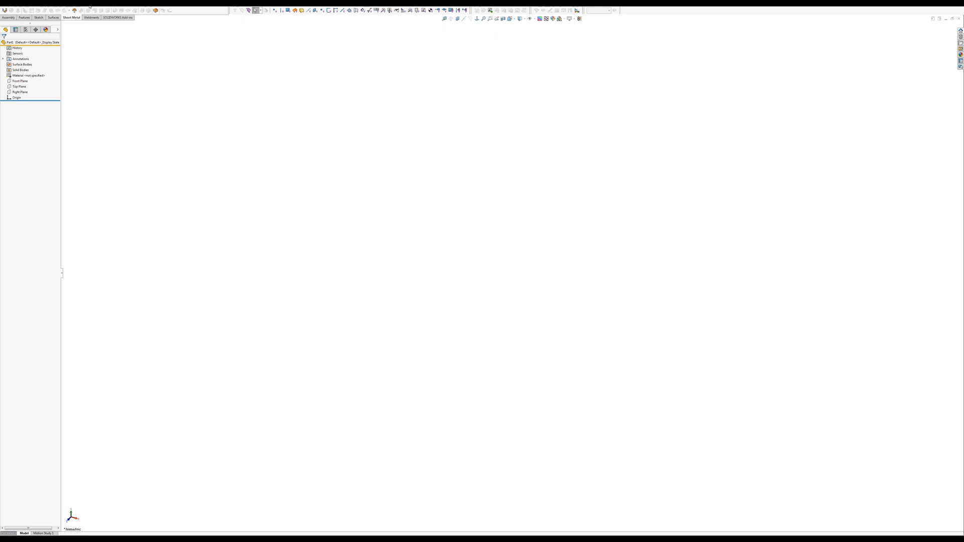
pyautogui.click(101, 4)
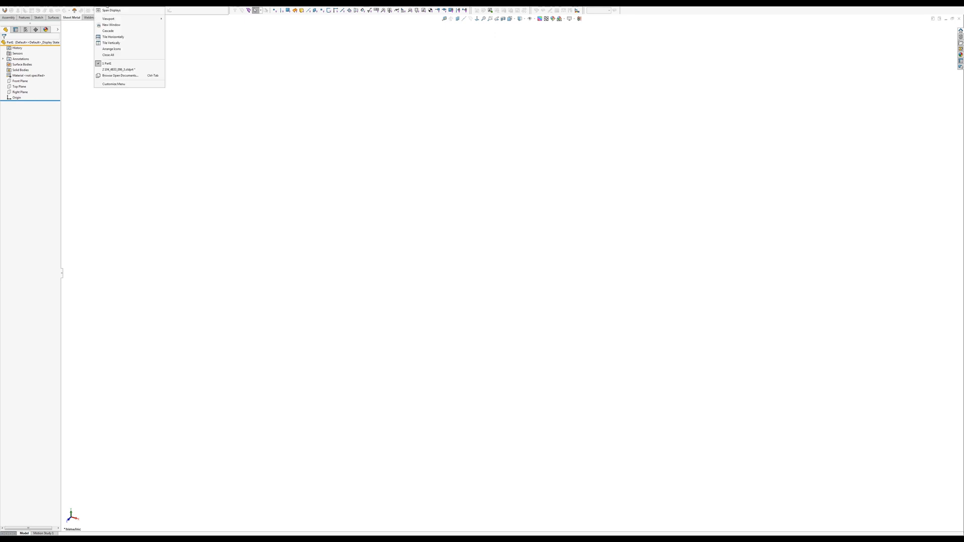
pyautogui.click(111, 43)
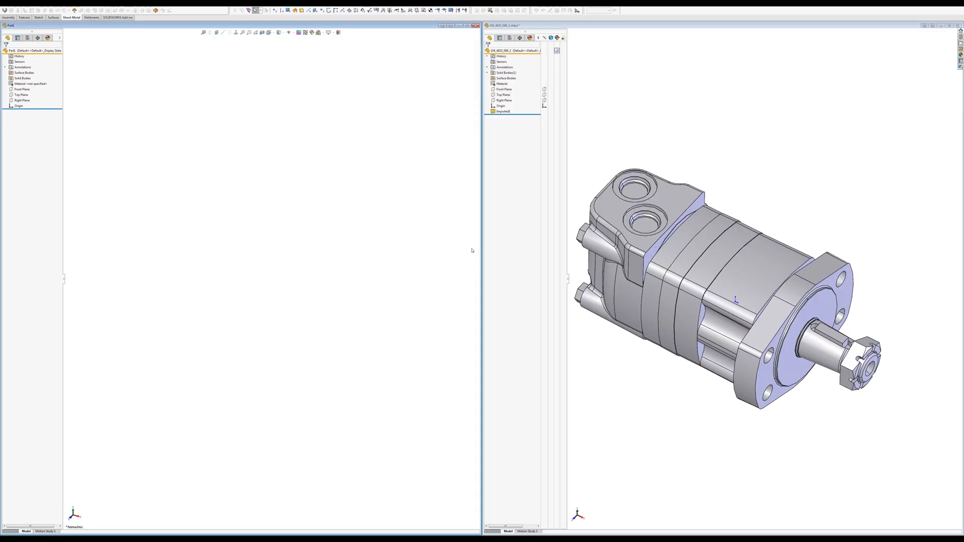
pyautogui.click(22, 89)
pyautogui.click(28, 84)
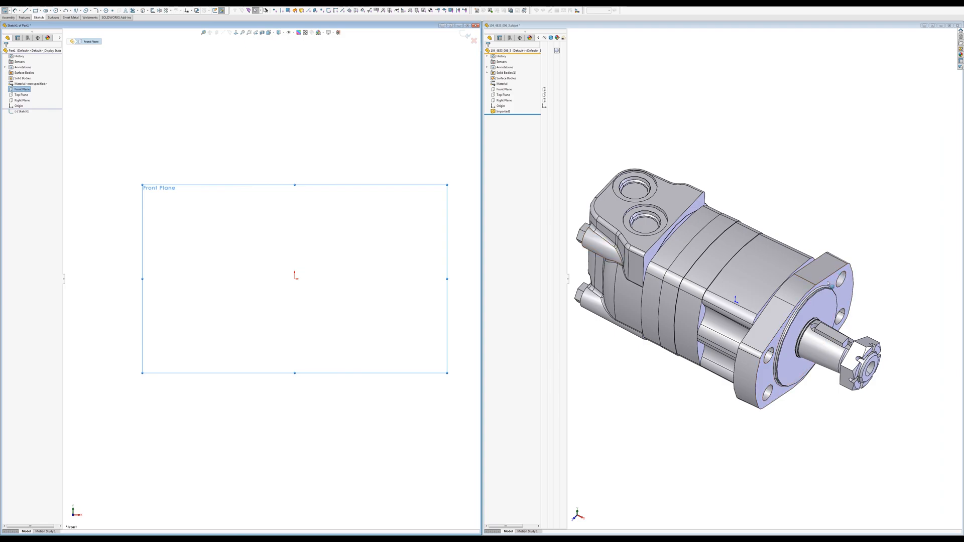
# Measure the distance between the outer side faces of the motor's mounting flange, keeping the Measure window beside the motor.
pyautogui.click(816, 351)
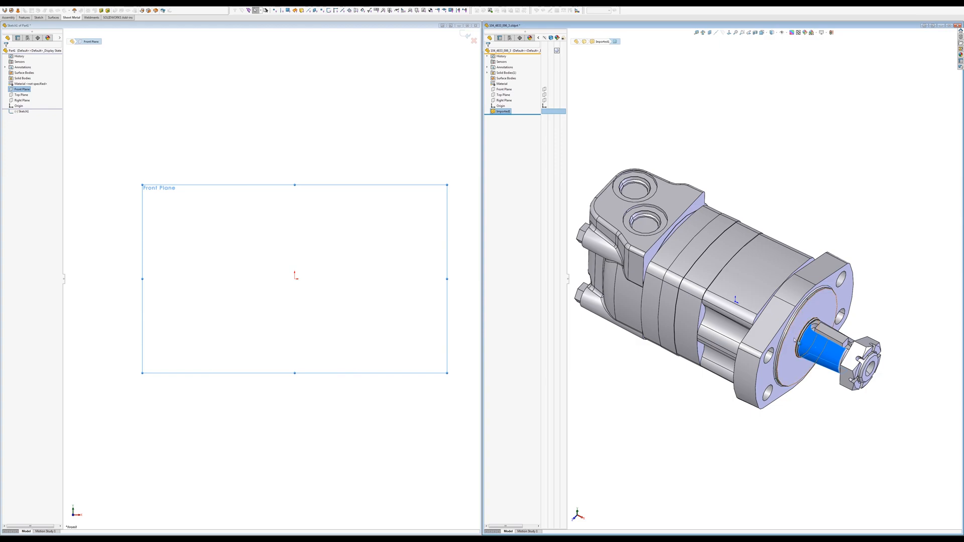
pyautogui.click(826, 241)
pyautogui.moveTo(826, 241); pyautogui.dragTo(805, 221, button='middle')
pyautogui.click(806, 305)
pyautogui.moveTo(805, 305); pyautogui.dragTo(792, 319, button='middle')
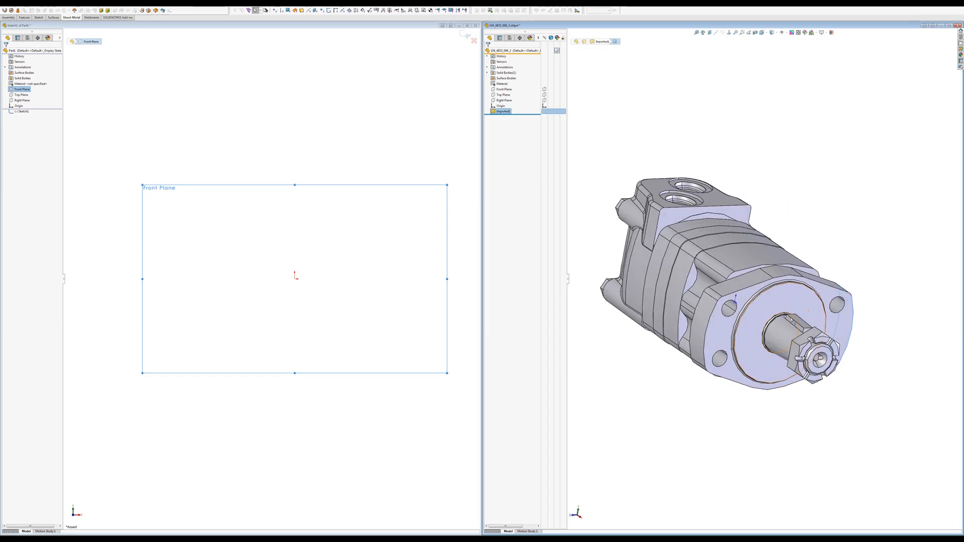
pyautogui.click(699, 330)
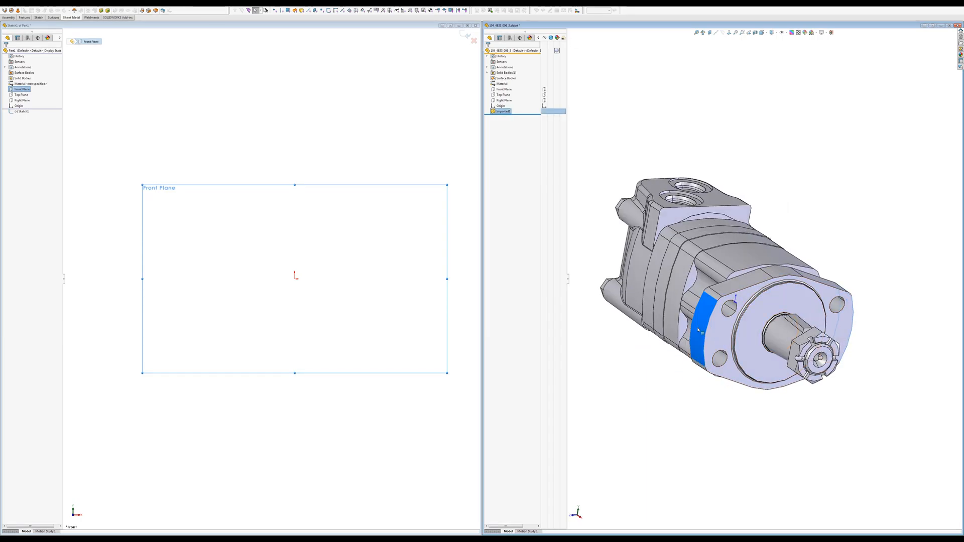
pyautogui.click(697, 32)
pyautogui.moveTo(708, 126); pyautogui.dragTo(677, 125, button='middle')
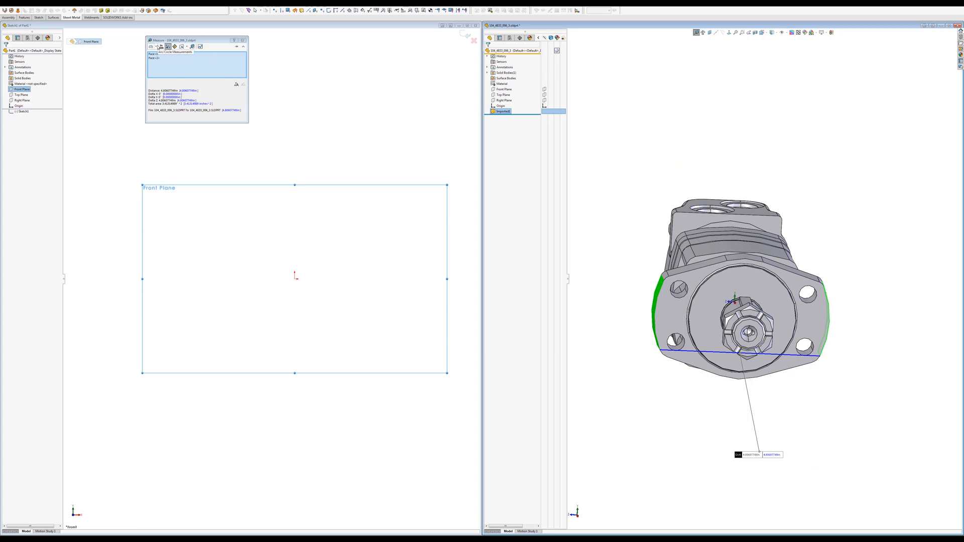
pyautogui.click(159, 47)
pyautogui.click(158, 60)
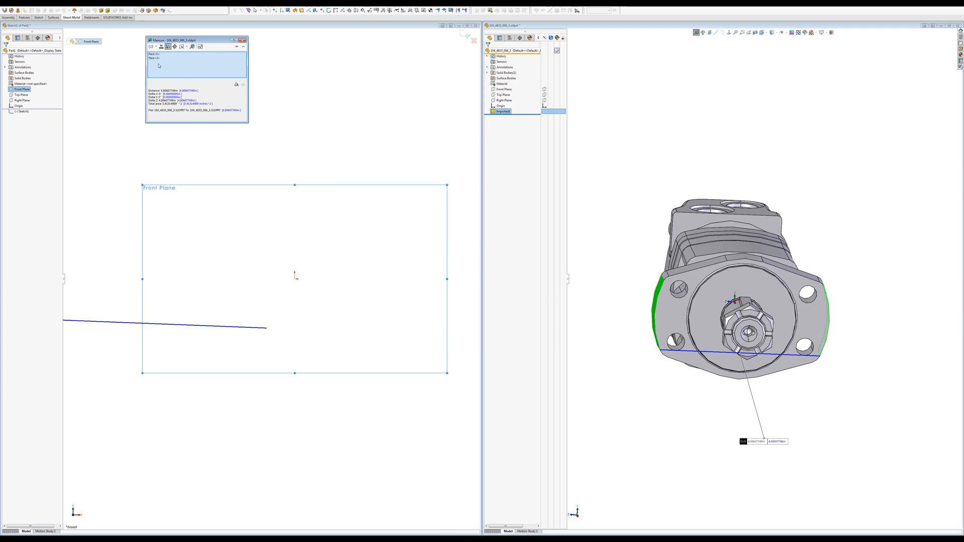
pyautogui.moveTo(193, 40); pyautogui.dragTo(766, 91)
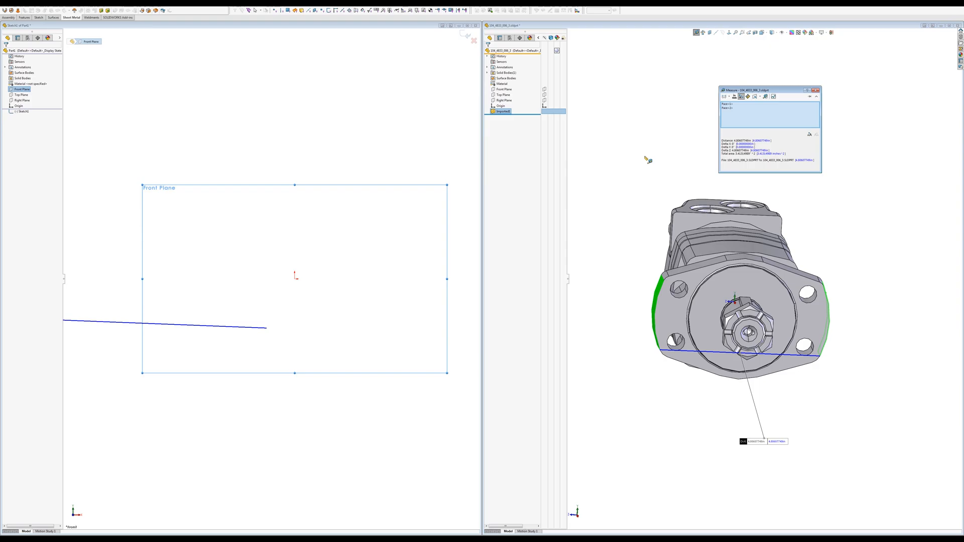
# Clear the measurement and measure the flange's overall width between the outermost points on its two curved sides.
pyautogui.moveTo(645, 157); pyautogui.dragTo(630, 158, button='middle')
pyautogui.click(673, 214)
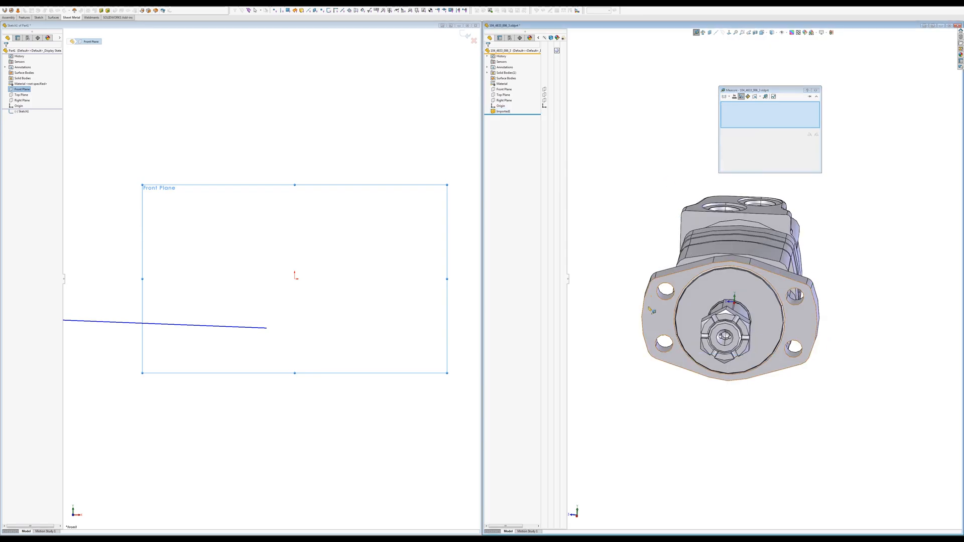
pyautogui.moveTo(646, 314); pyautogui.dragTo(693, 321, button='middle')
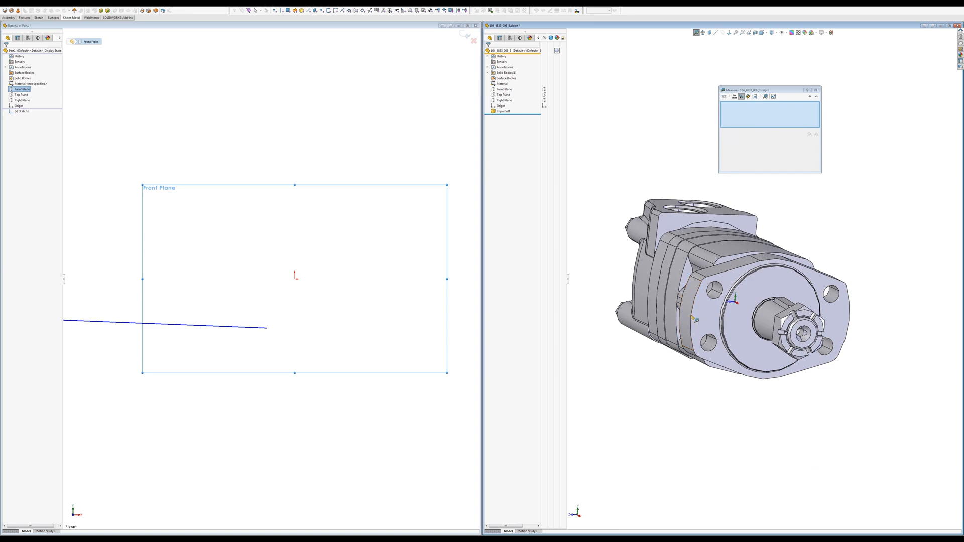
pyautogui.click(691, 317)
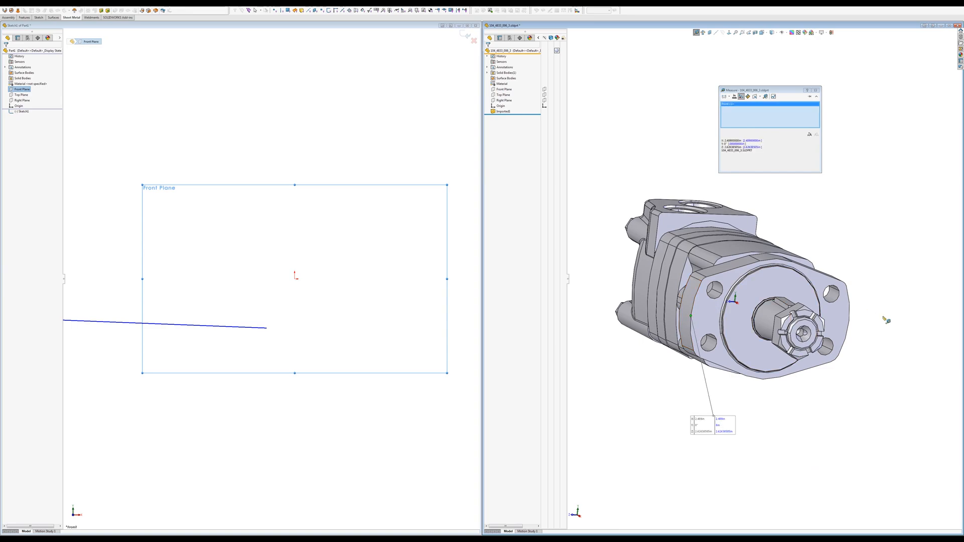
pyautogui.click(851, 321)
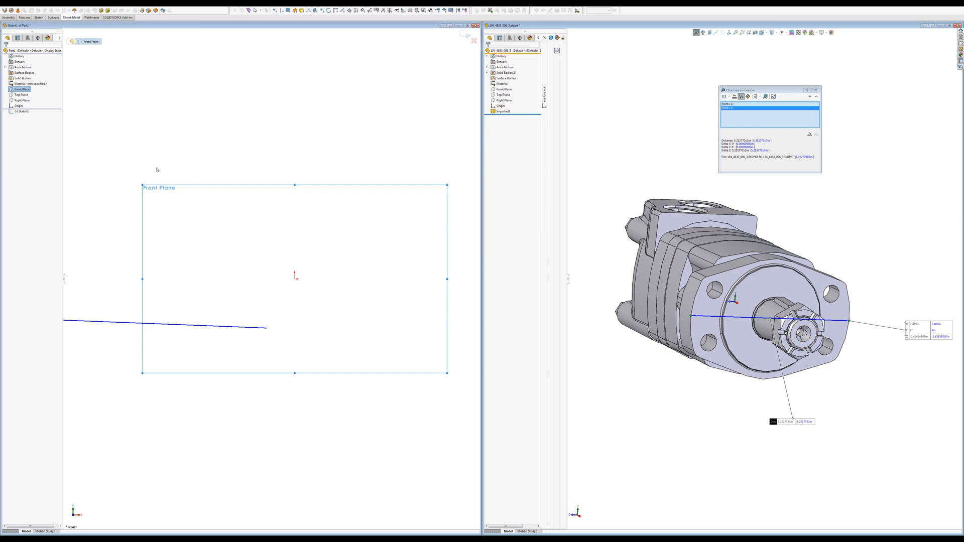
# In the blank part's sketch, draw a circle centred on the origin and set its diameter to 6 inches.
pyautogui.click(177, 280)
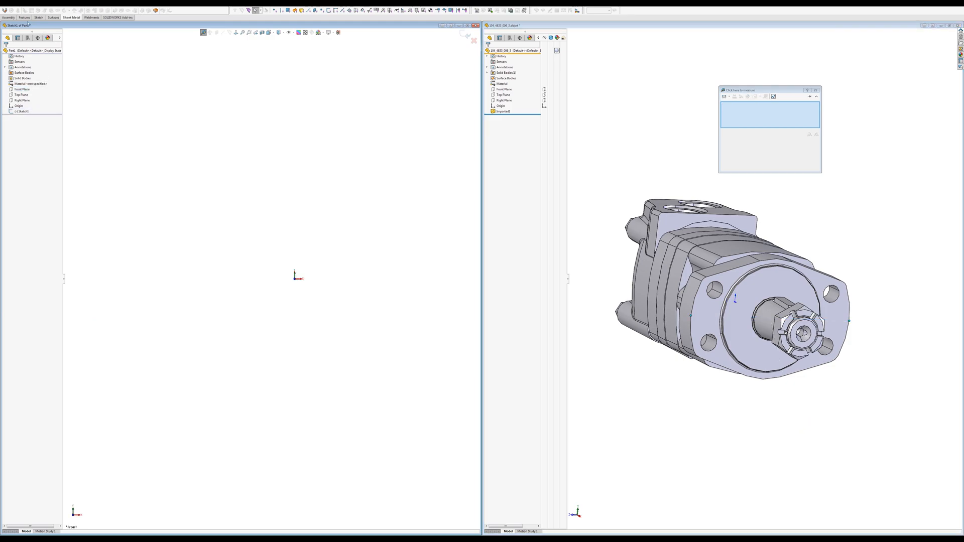
pyautogui.click(37, 18)
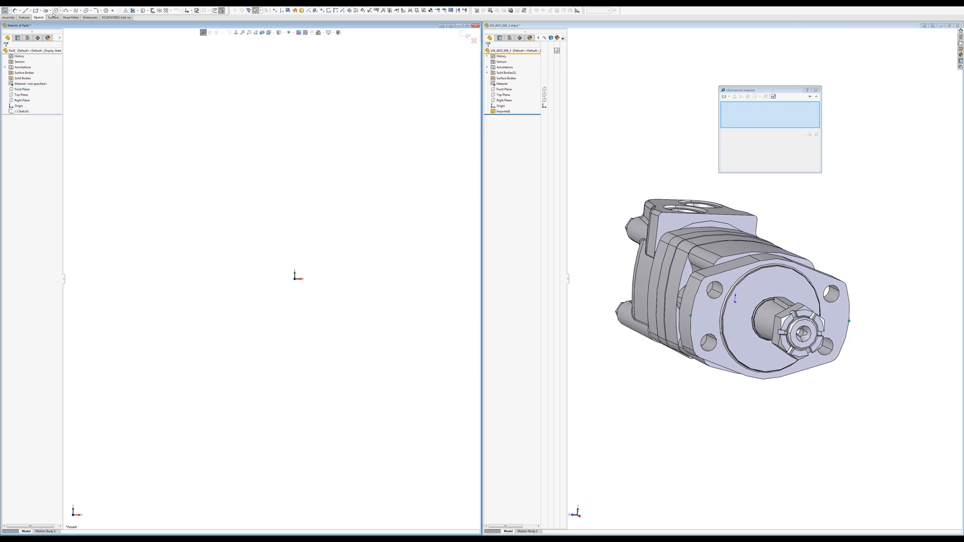
pyautogui.click(56, 11)
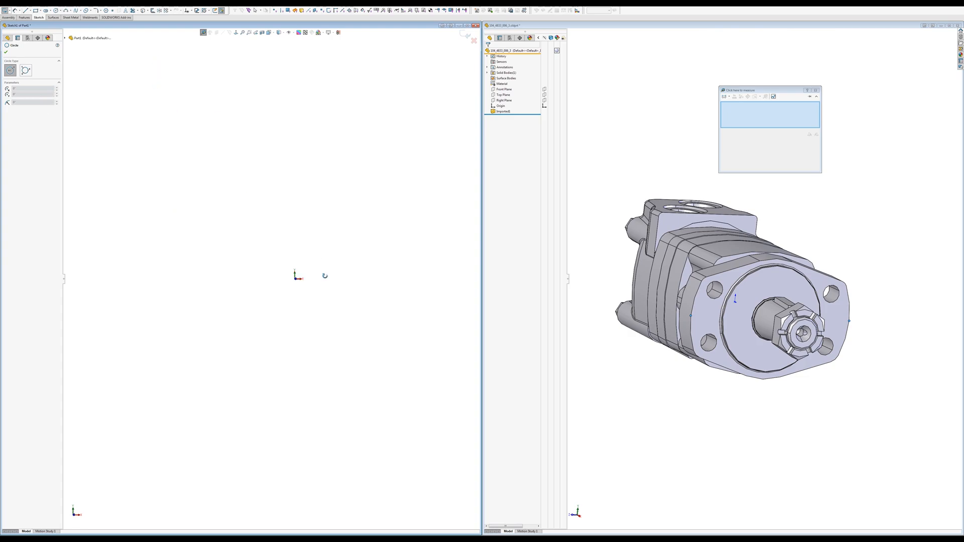
pyautogui.click(295, 278)
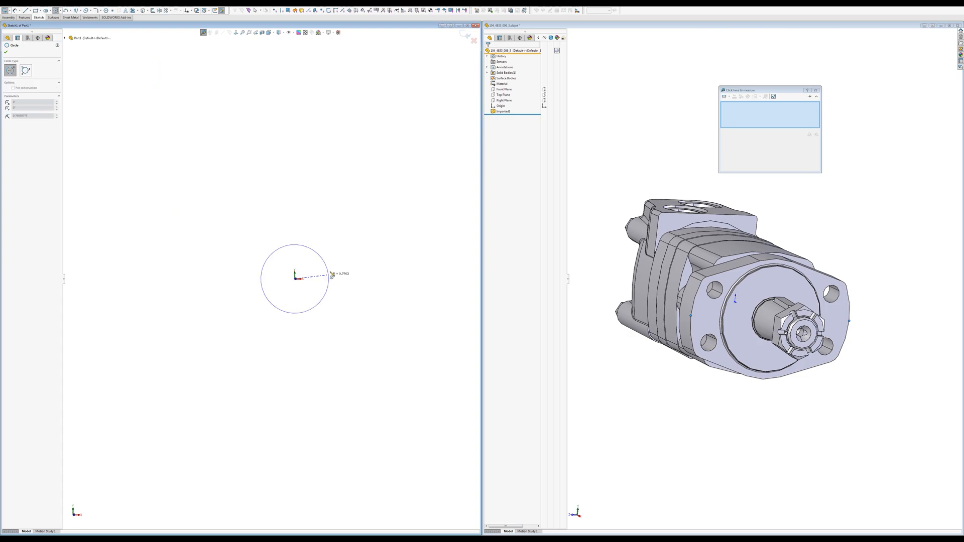
pyautogui.click(242, 211)
pyautogui.press('Escape')
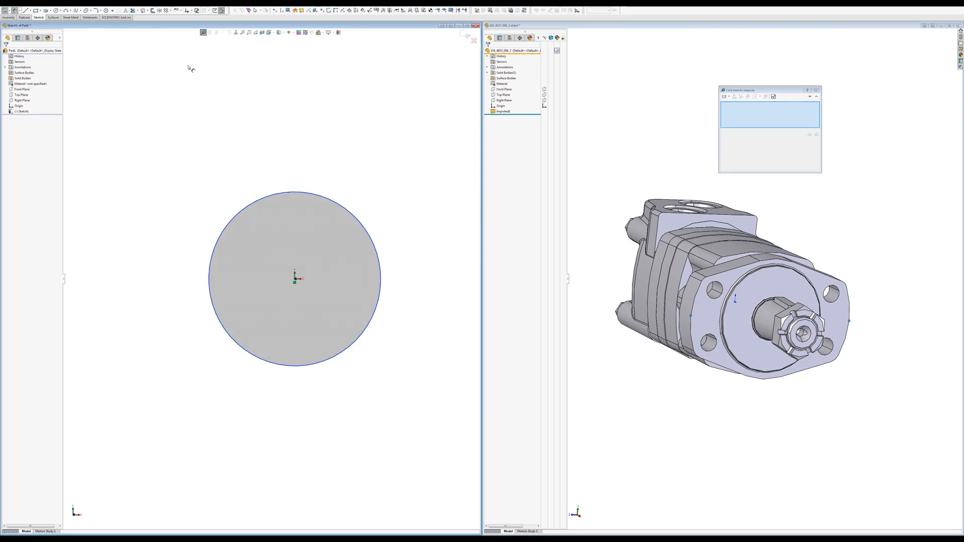
pyautogui.click(355, 217)
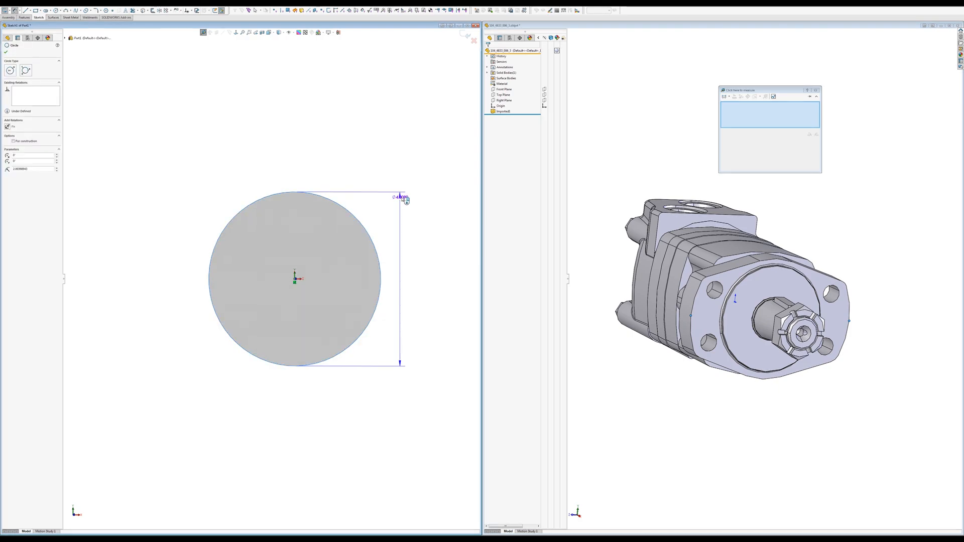
pyautogui.click(391, 173)
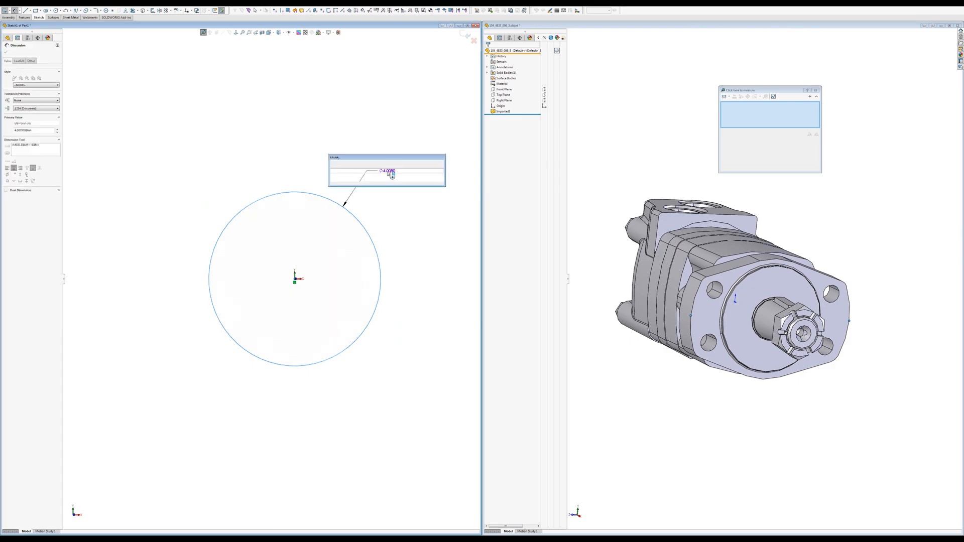
pyautogui.write('6')
pyautogui.press('Return')
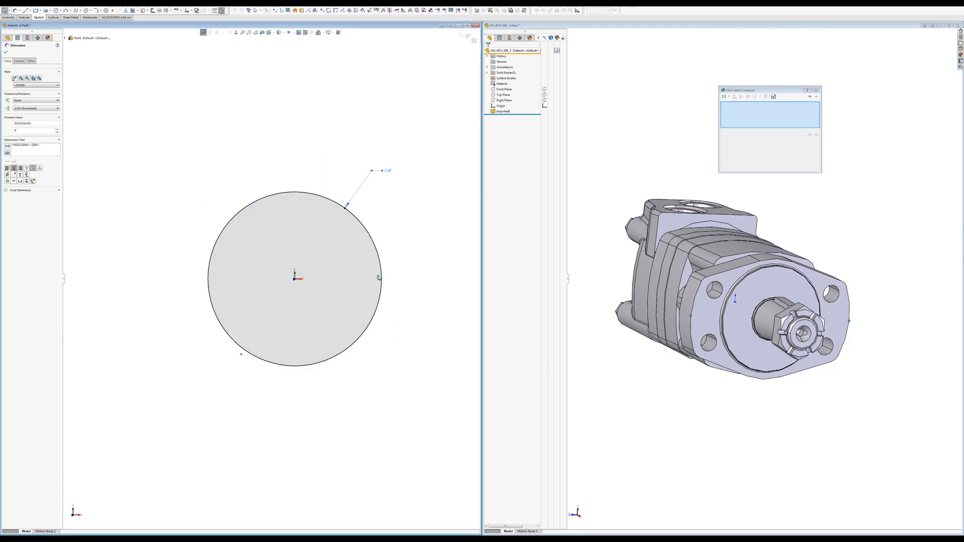
# Sketch a corner rectangle about 9.2 by 8.2 inches enclosing the circle, with its upper edge just above the circle.
pyautogui.click(36, 11)
pyautogui.click(193, 216)
pyautogui.click(374, 384)
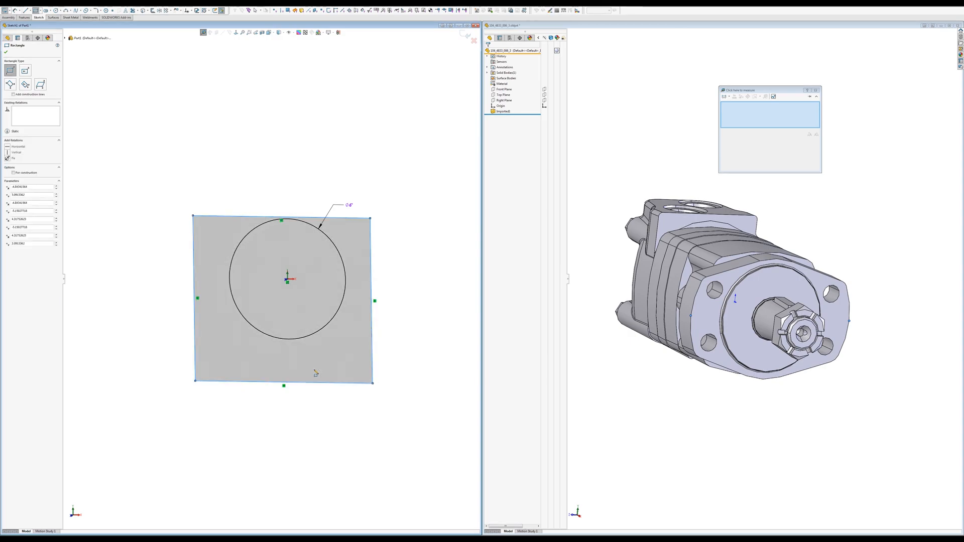
pyautogui.press('Escape')
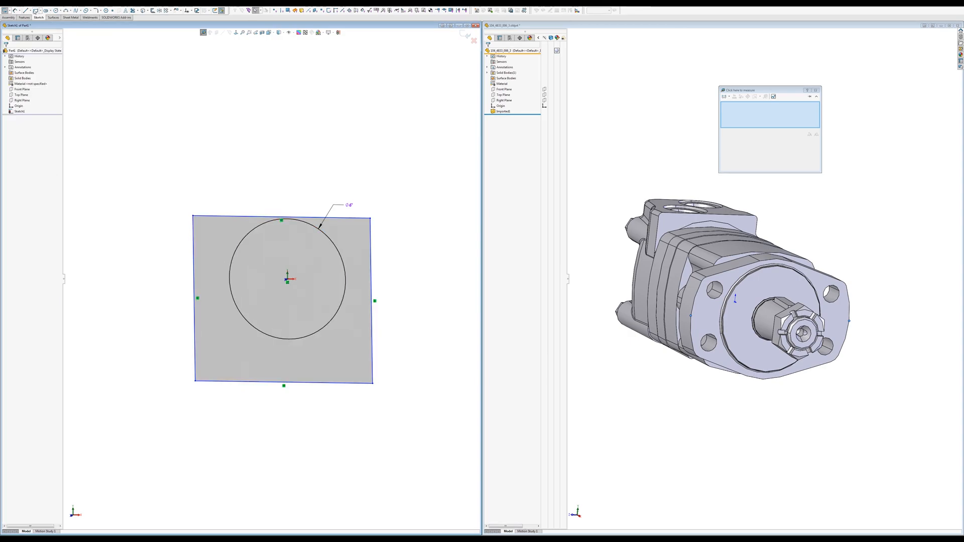
# Draw a centerline from the midpoint of the rectangle's upper edge to the origin and make it vertical.
pyautogui.click(28, 10)
pyautogui.click(37, 23)
pyautogui.click(281, 217)
pyautogui.click(288, 280)
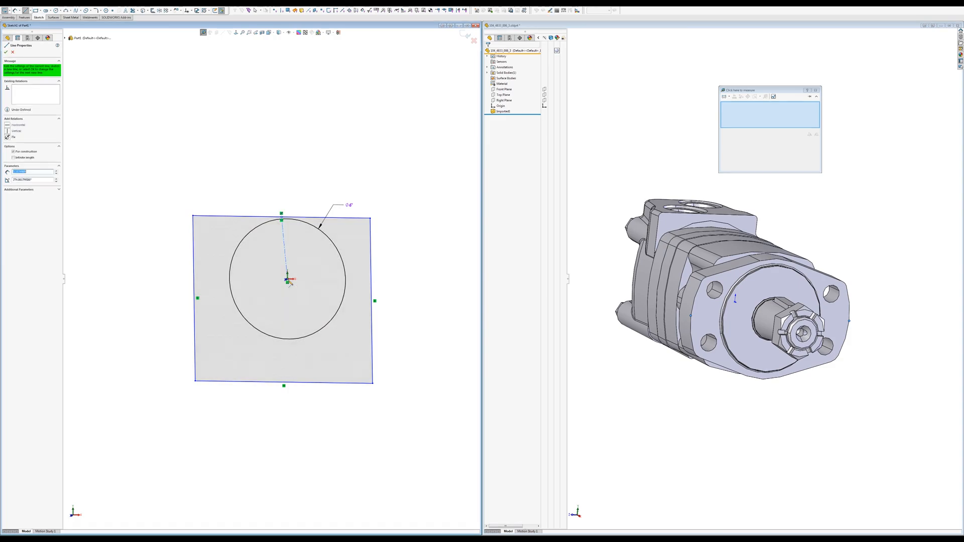
pyautogui.press('Escape')
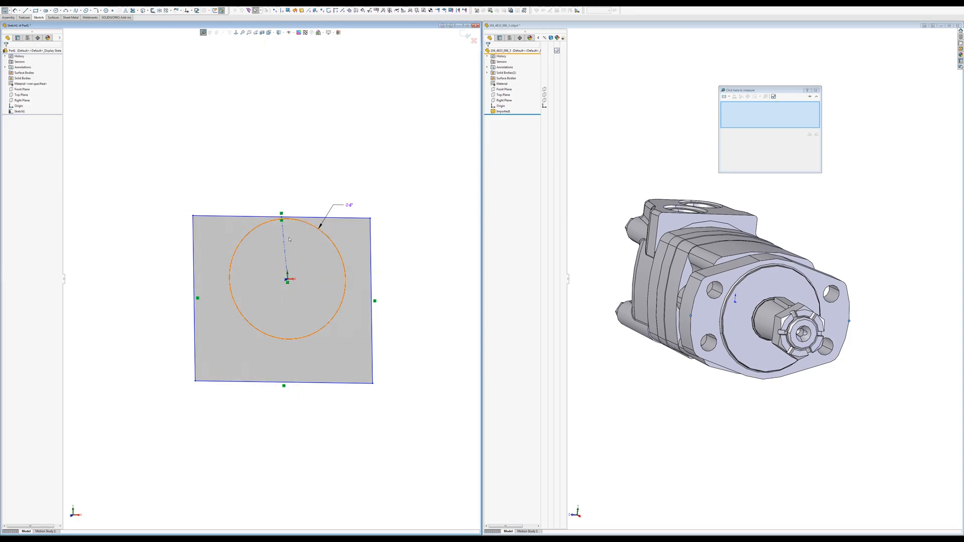
pyautogui.click(283, 242)
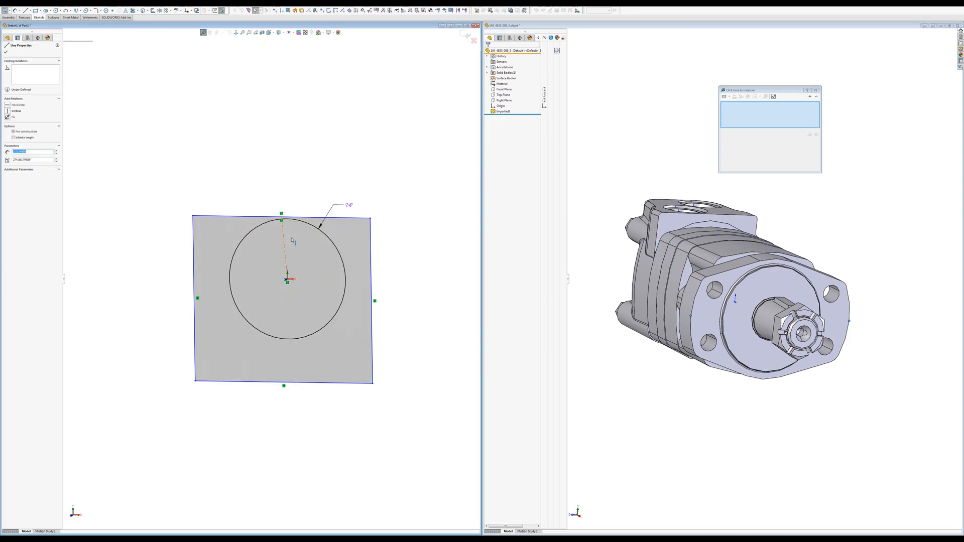
pyautogui.click(308, 217)
pyautogui.click(297, 206)
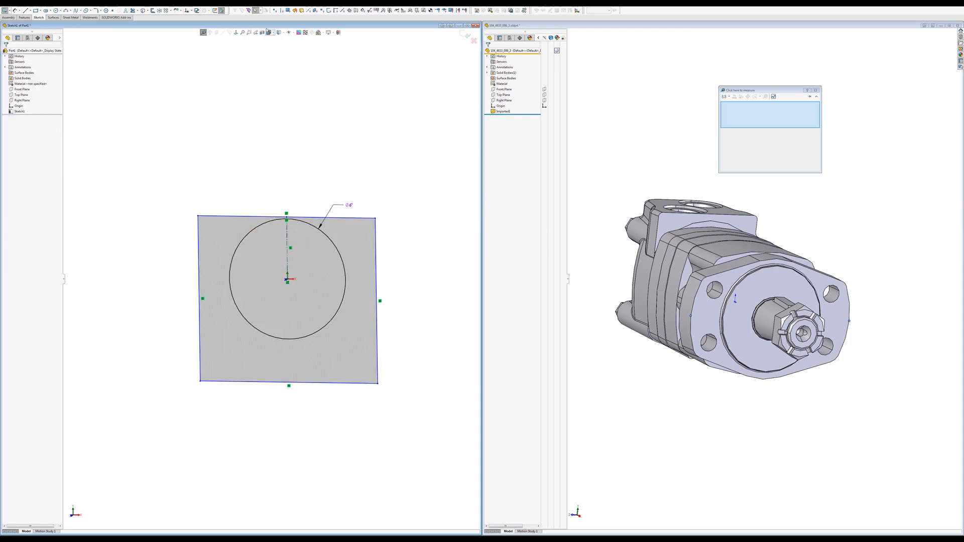
# Dimension the rectangle's width between its two vertical sides as 12 inches.
pyautogui.click(242, 32)
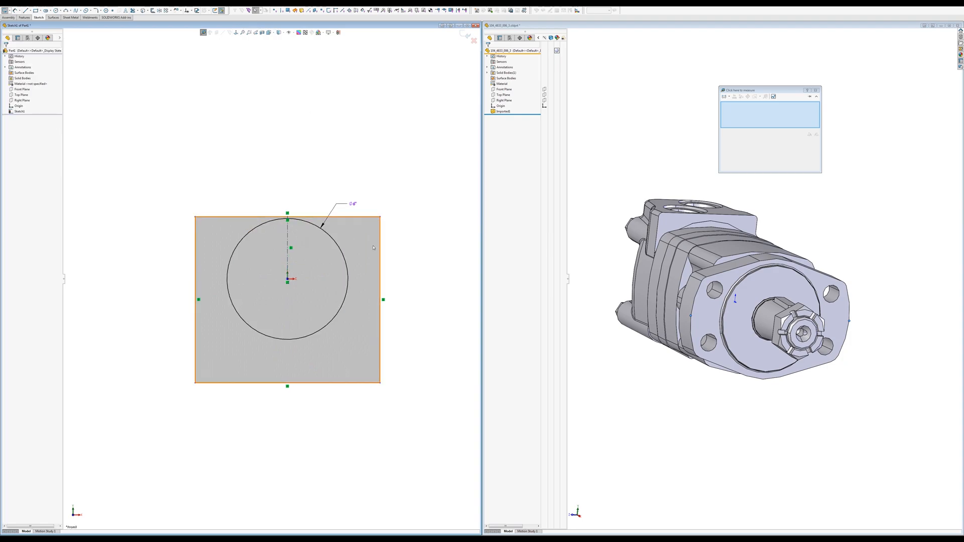
pyautogui.click(236, 33)
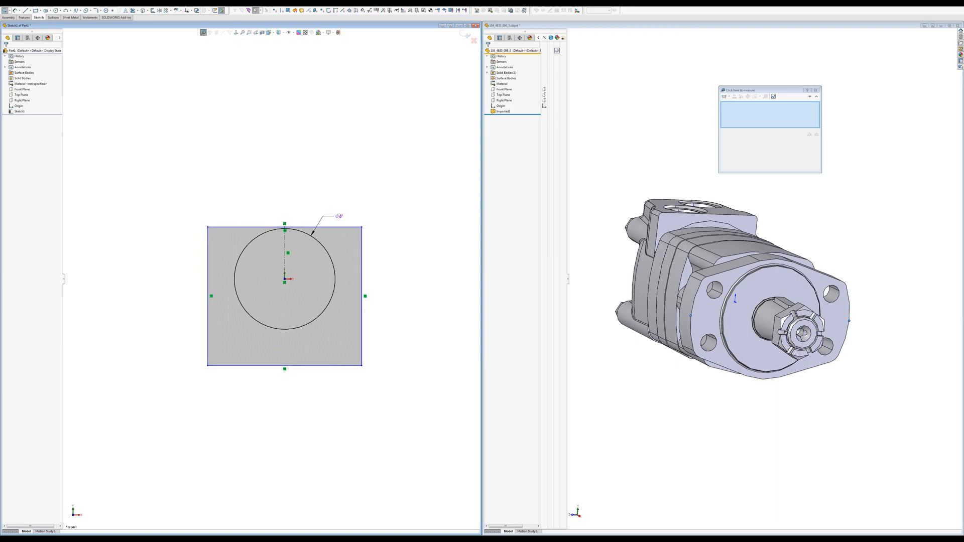
pyautogui.click(14, 10)
pyautogui.click(362, 258)
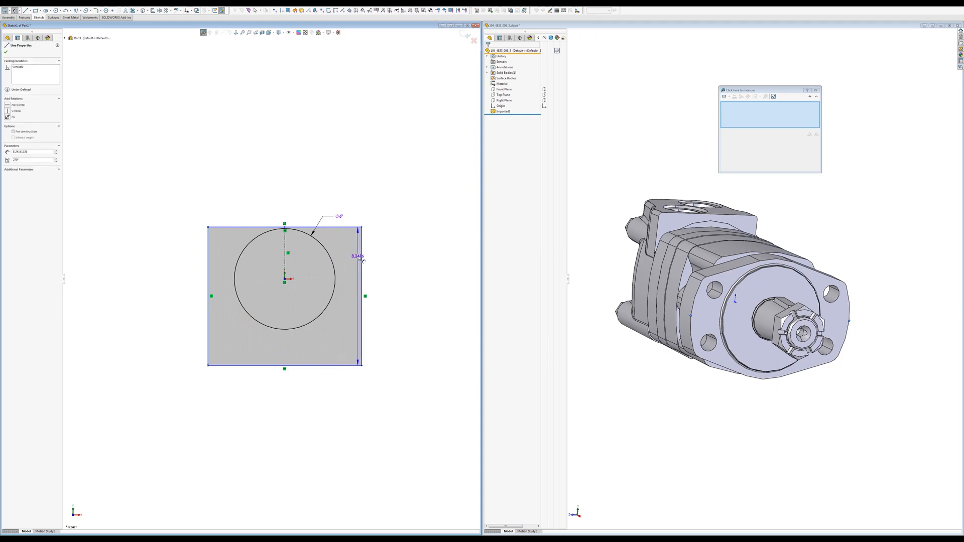
pyautogui.click(362, 258)
pyautogui.click(289, 204)
pyautogui.write('12')
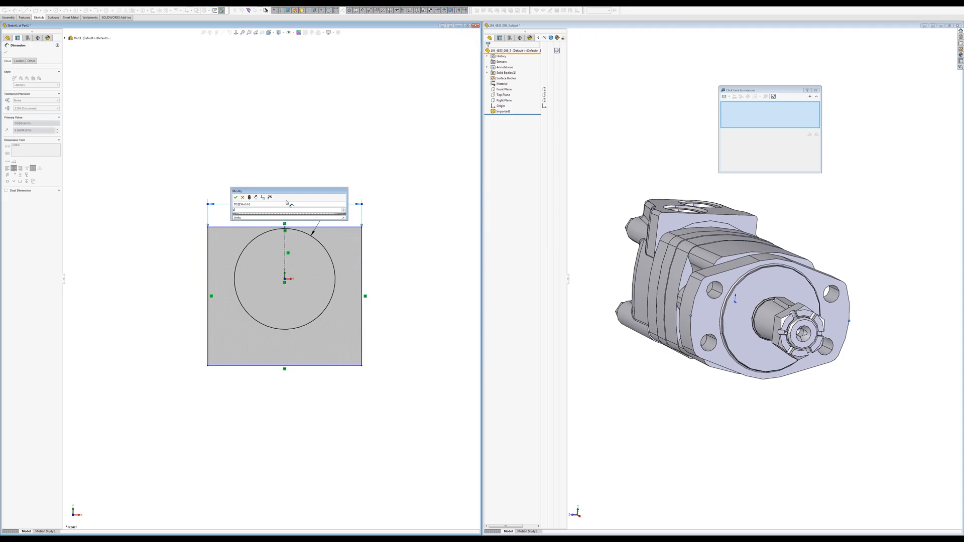
pyautogui.press('Return')
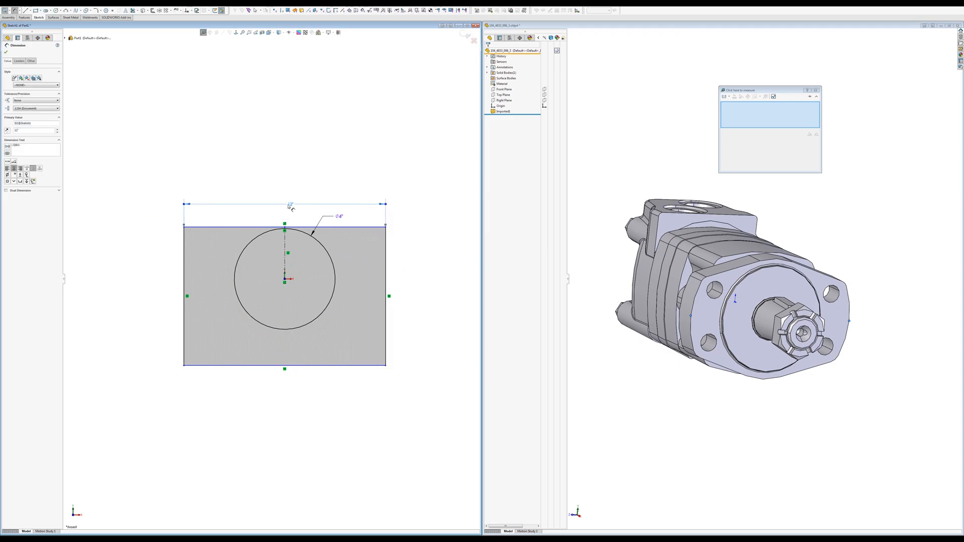
pyautogui.press('Escape')
# Change the rectangle's width dimension to 10 inches.
pyautogui.doubleClick(282, 202)
pyautogui.write('10')
pyautogui.press('Return')
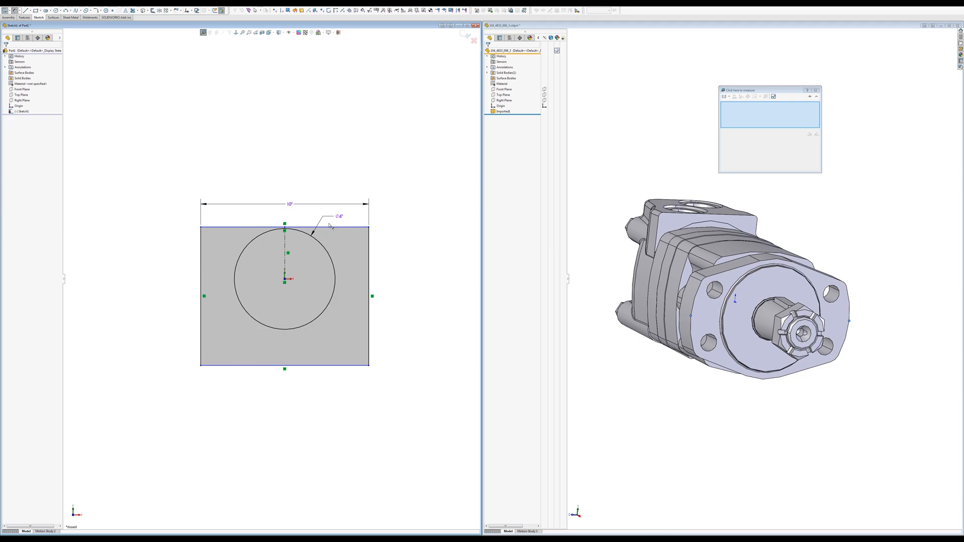
# Dimension the vertical gap between the rectangle's upper edge and the top of the circle as 2 inches.
pyautogui.moveTo(327, 227); pyautogui.dragTo(298, 233)
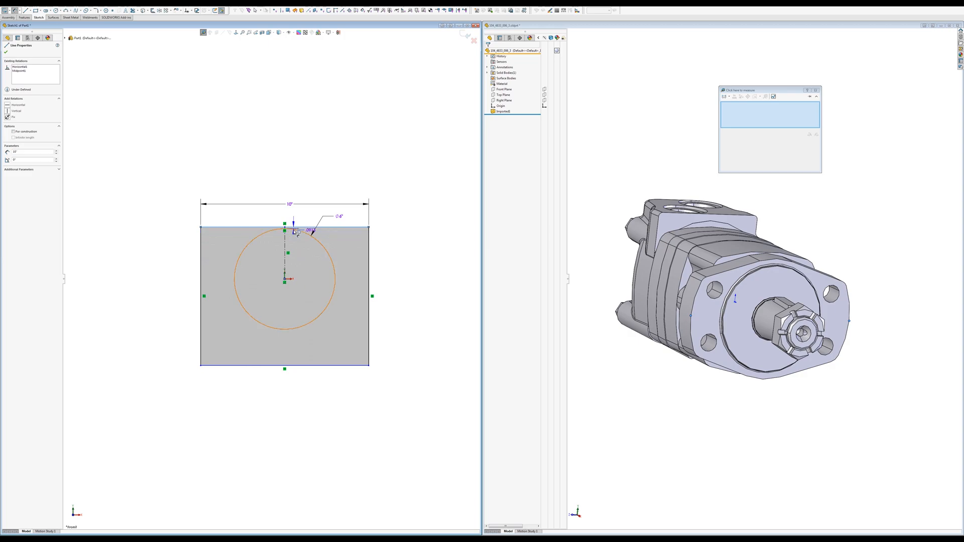
pyautogui.keyDown('shift'); pyautogui.click(295, 231); pyautogui.keyUp('shift')
pyautogui.click(377, 236)
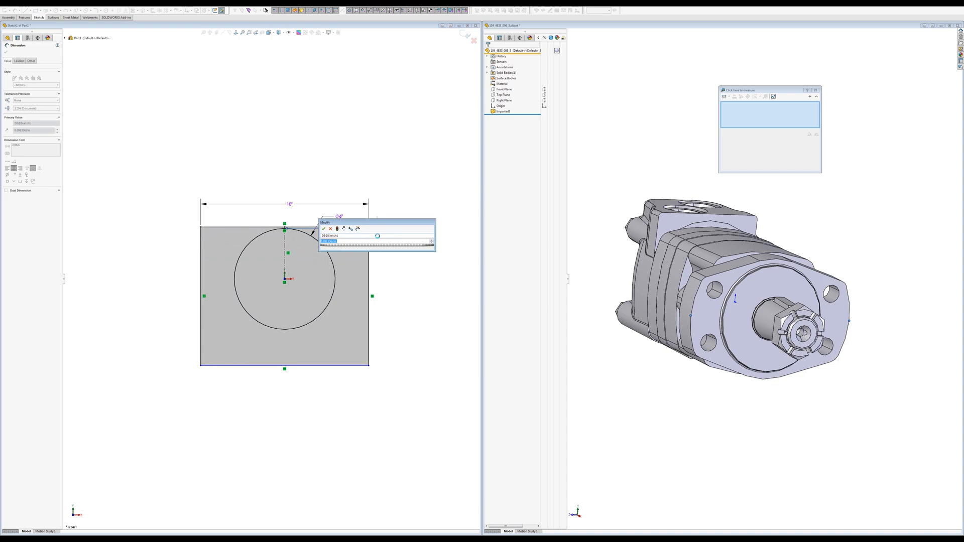
pyautogui.write('2')
pyautogui.press('Return')
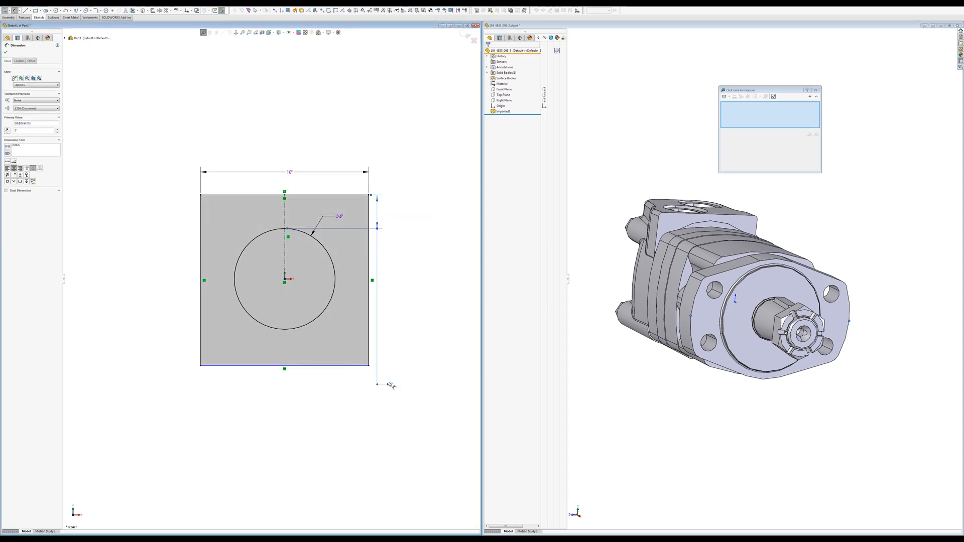
# Change the gap dimension above the circle to 1 inch and reposition its text and the rectangle's width text.
pyautogui.press('Escape')
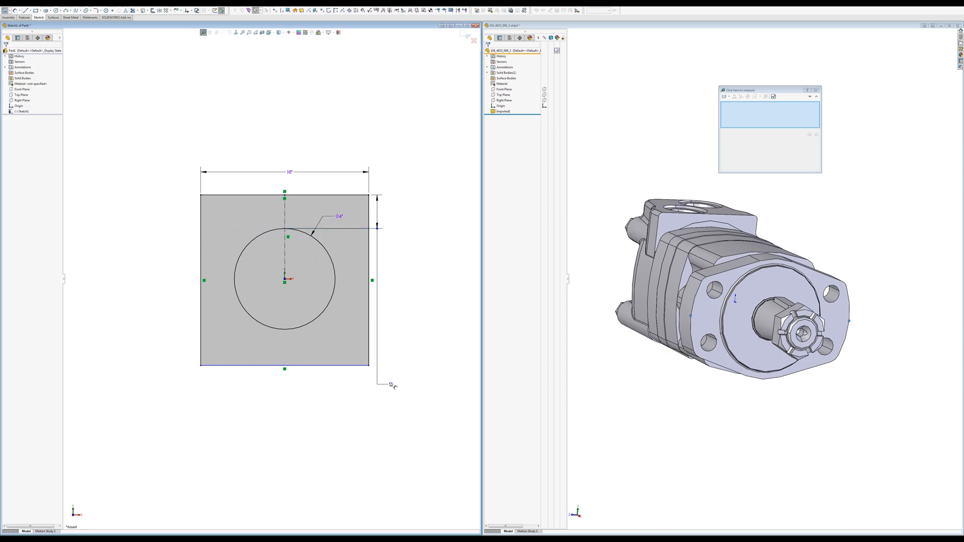
pyautogui.press('Return')
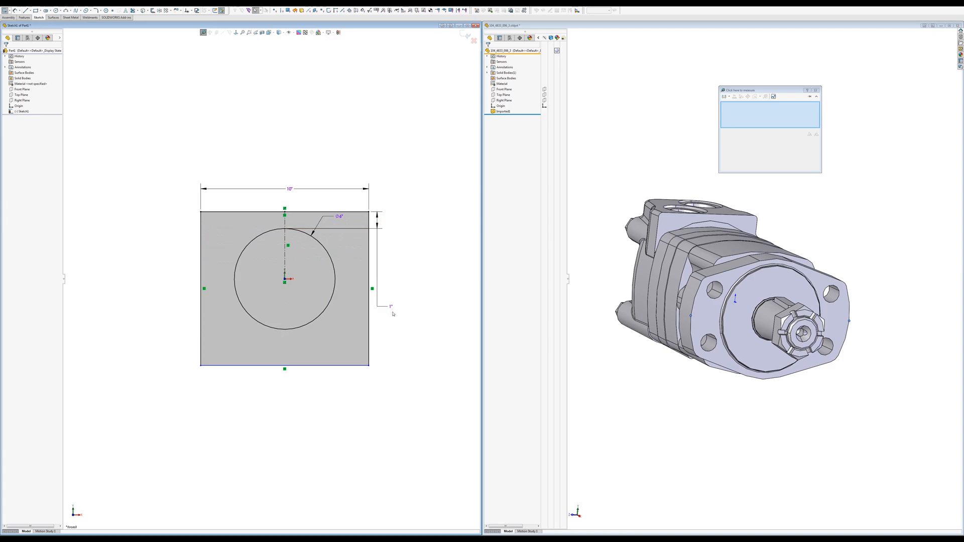
pyautogui.moveTo(391, 307); pyautogui.dragTo(384, 215)
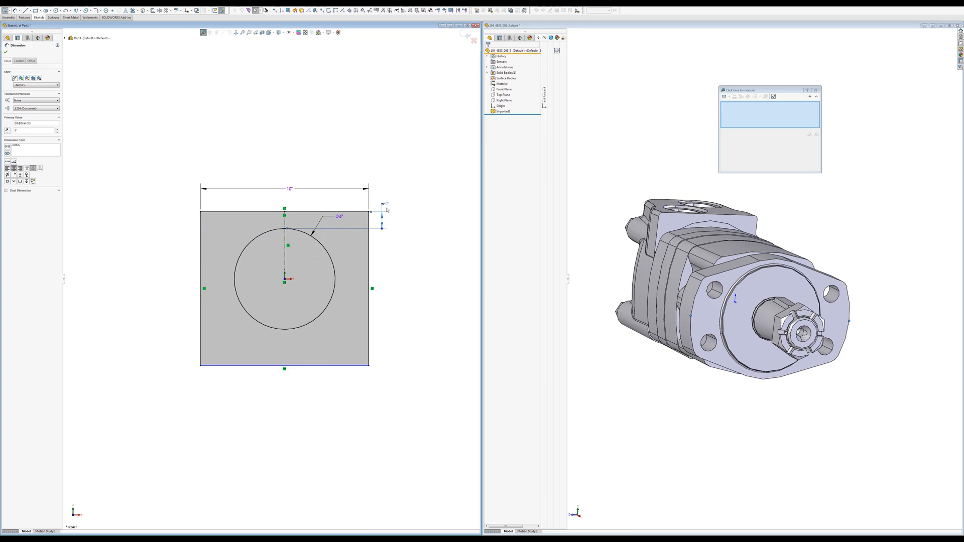
pyautogui.click(397, 205)
pyautogui.moveTo(399, 206); pyautogui.dragTo(394, 221)
pyautogui.moveTo(290, 189); pyautogui.dragTo(325, 191)
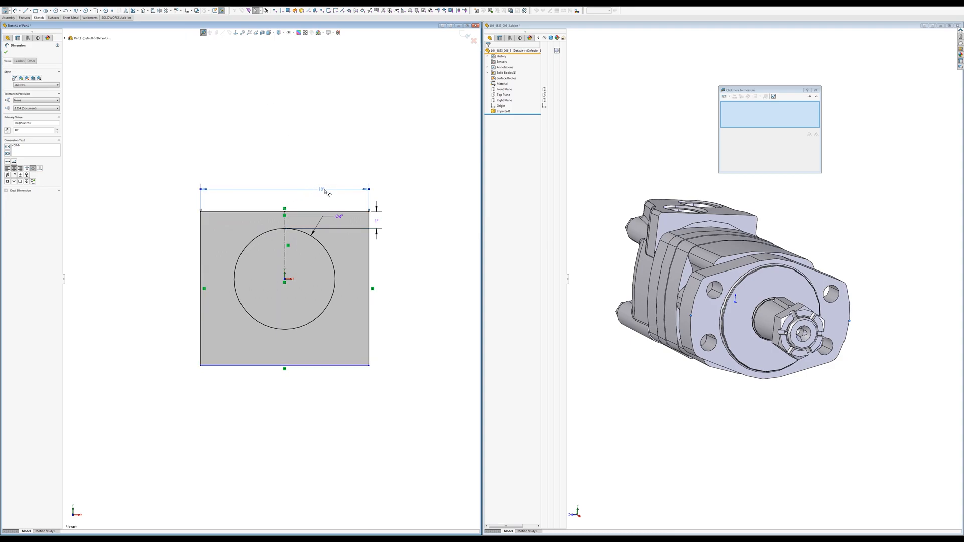
pyautogui.press('Escape')
pyautogui.moveTo(195, 154)
pyautogui.mouseDown()
pyautogui.moveTo(262, 211)
pyautogui.moveTo(410, 253)
pyautogui.mouseUp()
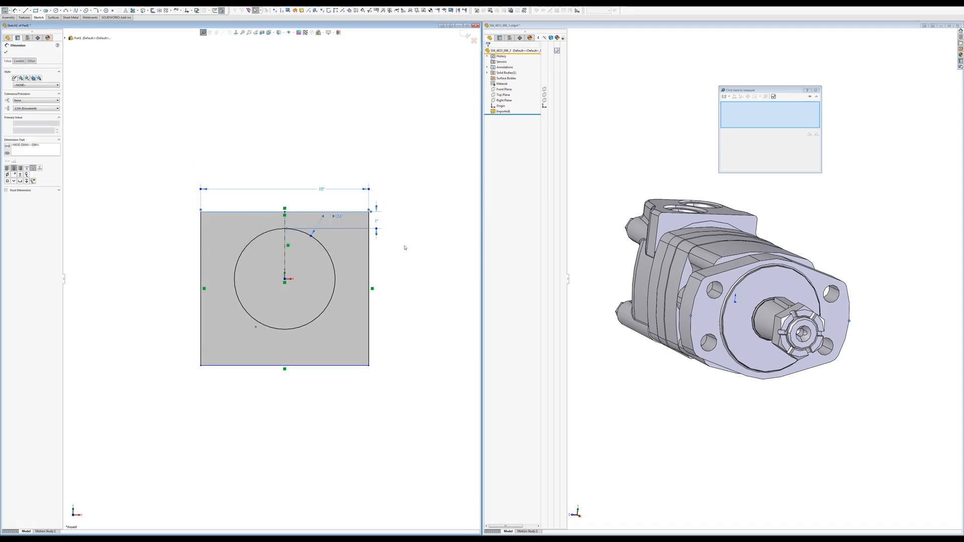
pyautogui.rightClick(174, 152)
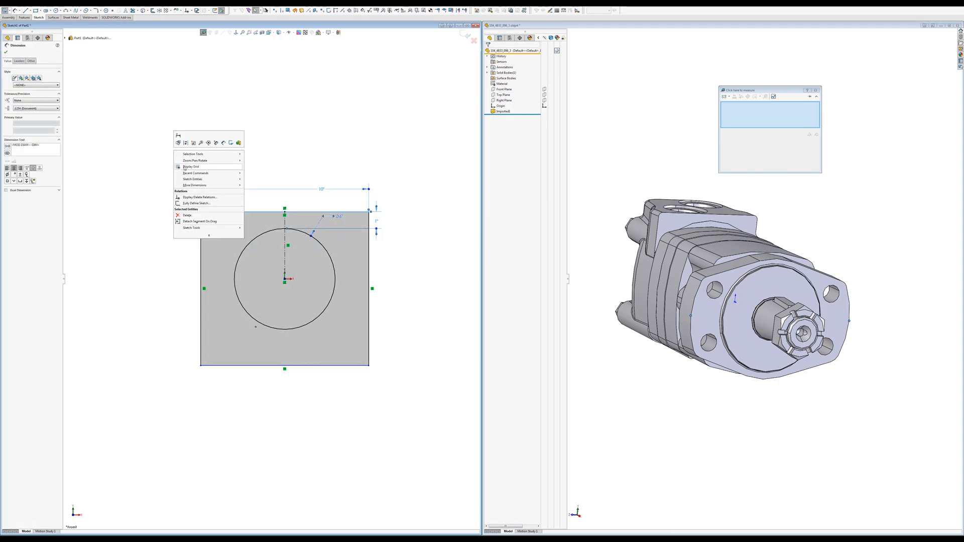
pyautogui.click(164, 155)
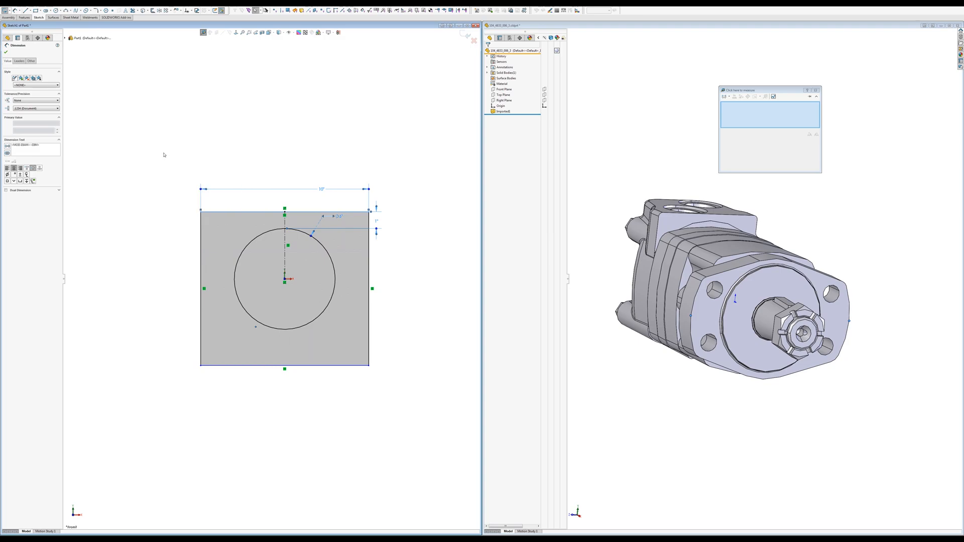
pyautogui.click(227, 49)
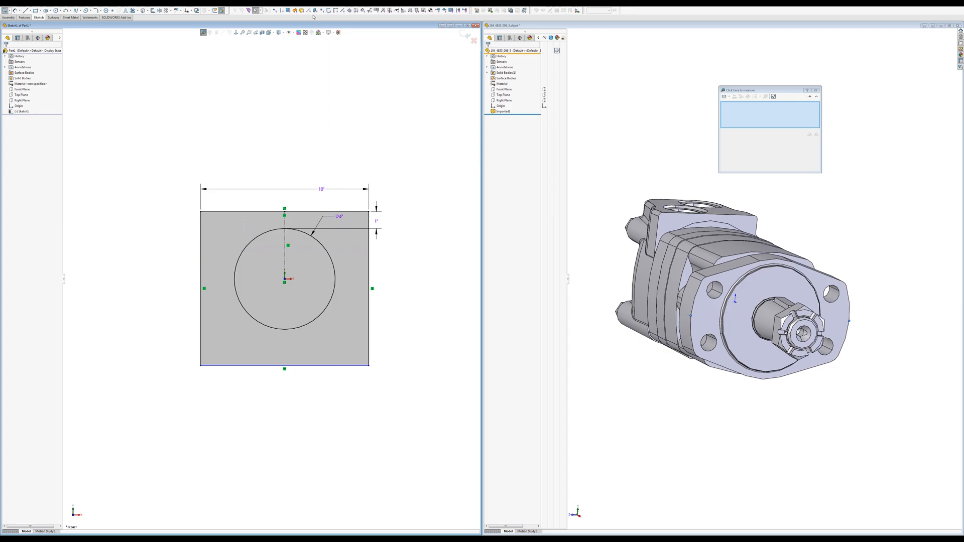
# Filter the selection to dimensions, center the text of the sketch dimensions between their extension lines, and clear the filter.
pyautogui.click(363, 10)
pyautogui.moveTo(182, 106)
pyautogui.mouseDown()
pyautogui.moveTo(379, 318)
pyautogui.moveTo(435, 288)
pyautogui.mouseUp()
pyautogui.rightClick(285, 155)
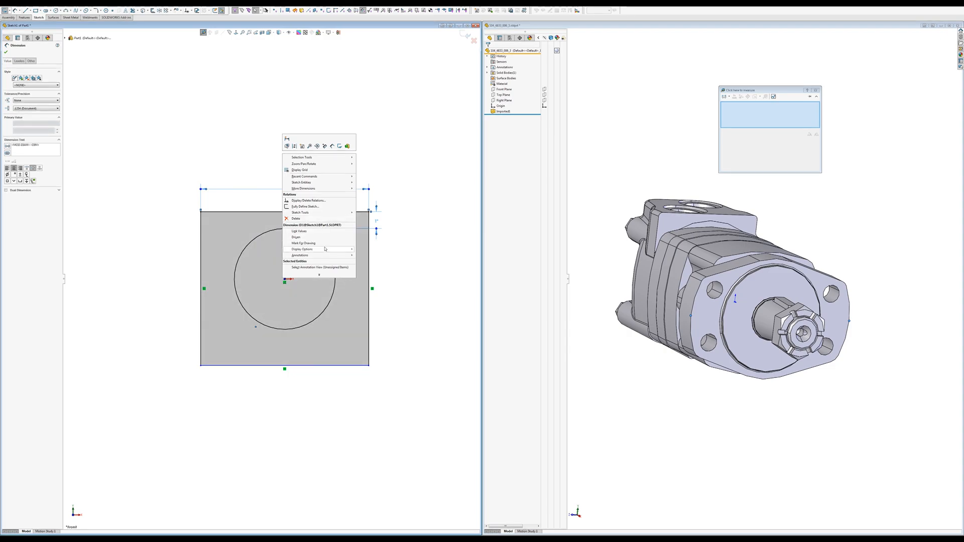
pyautogui.click(371, 250)
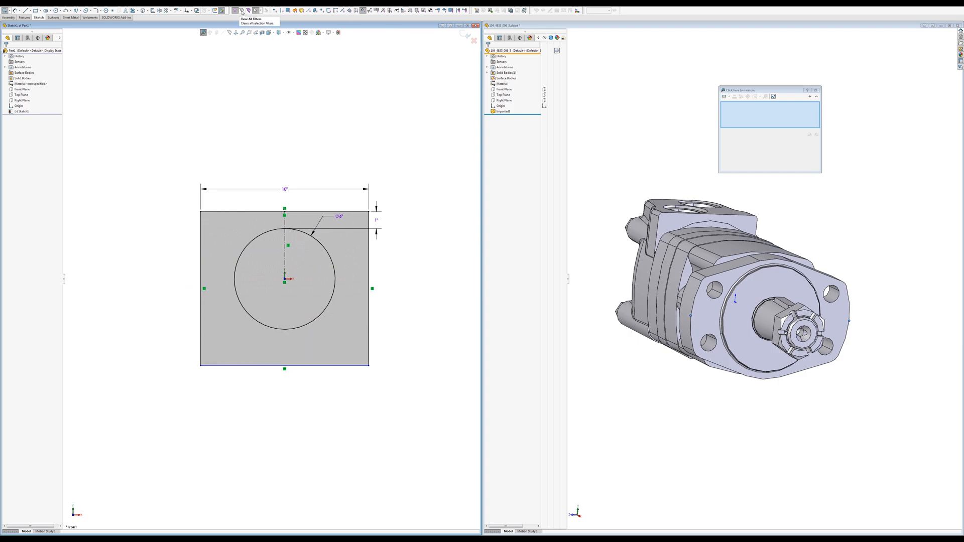
pyautogui.click(242, 11)
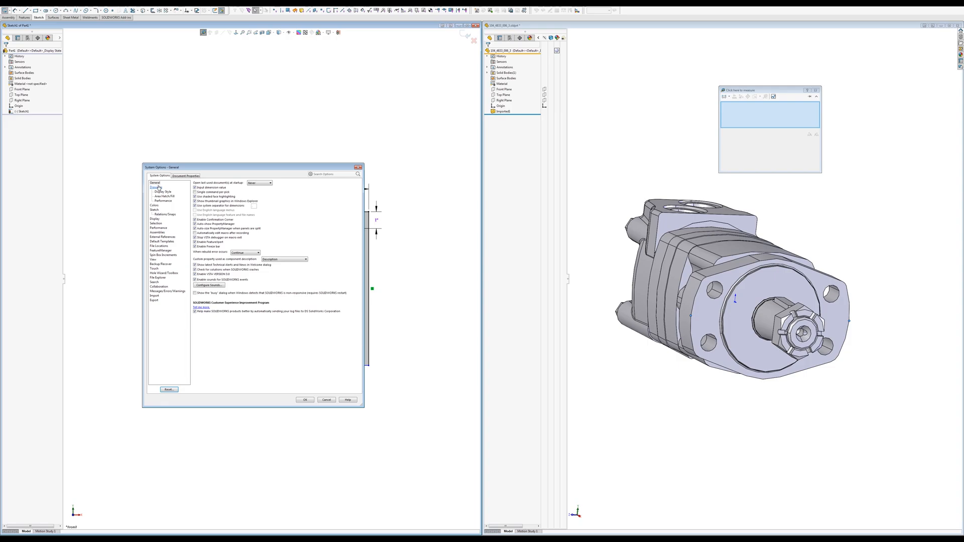
# Enable centering between extension lines for dimensions in the document properties.
pyautogui.click(189, 176)
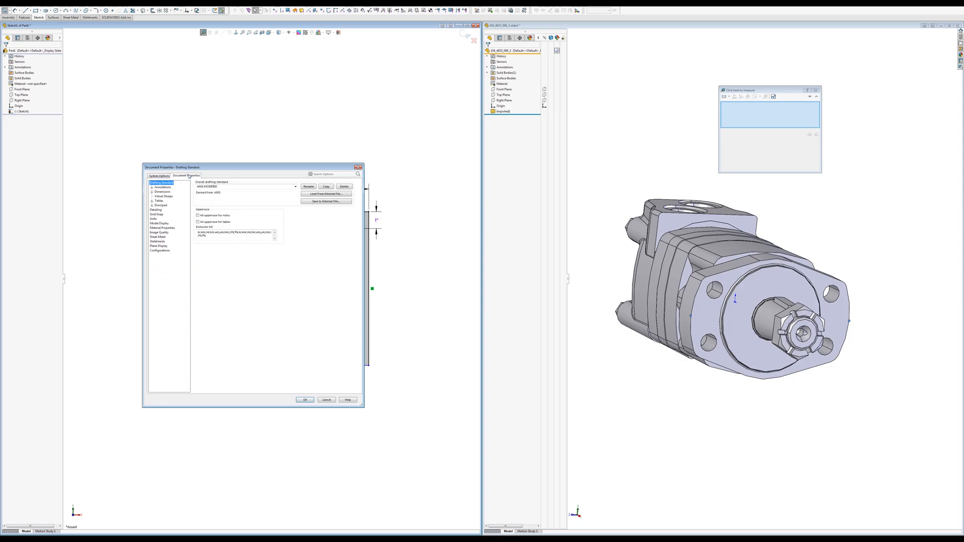
pyautogui.click(152, 220)
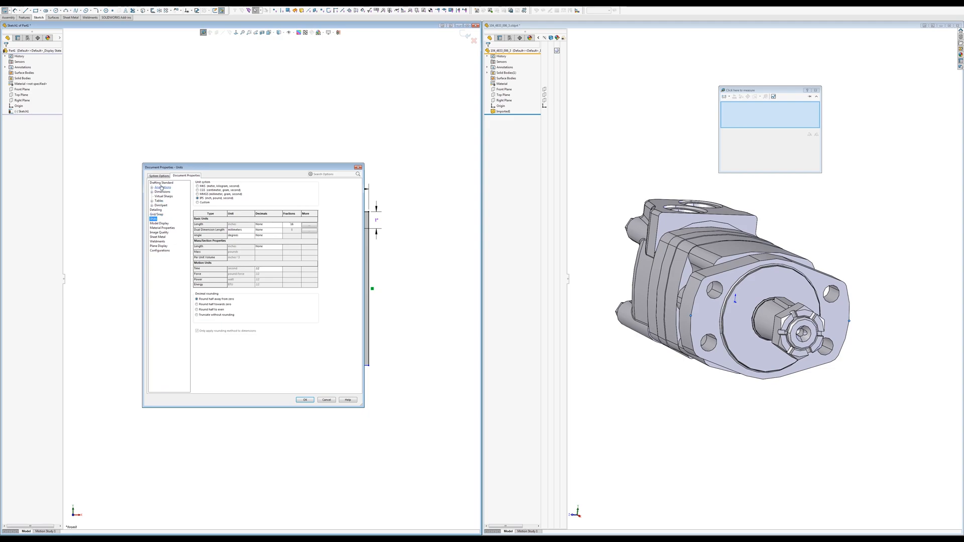
pyautogui.click(162, 192)
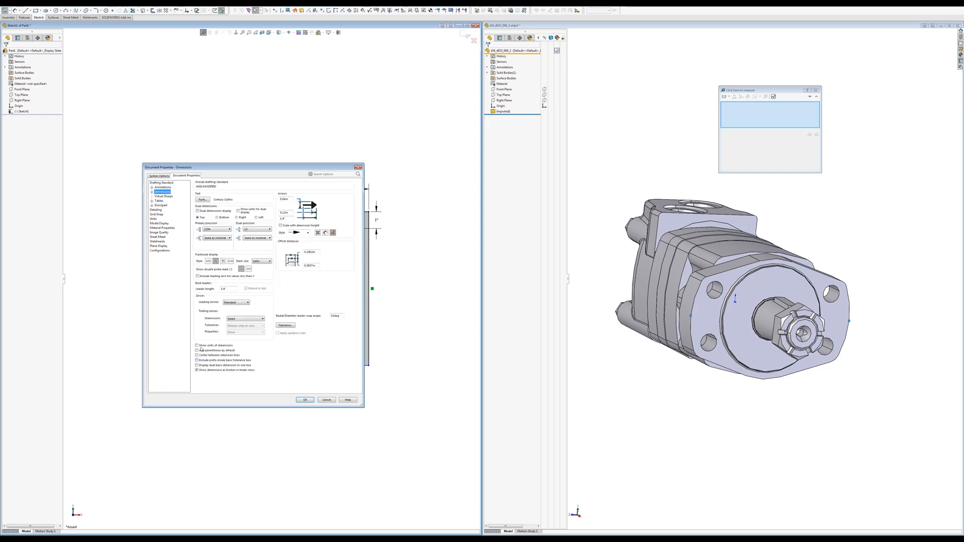
pyautogui.click(197, 356)
pyautogui.click(305, 400)
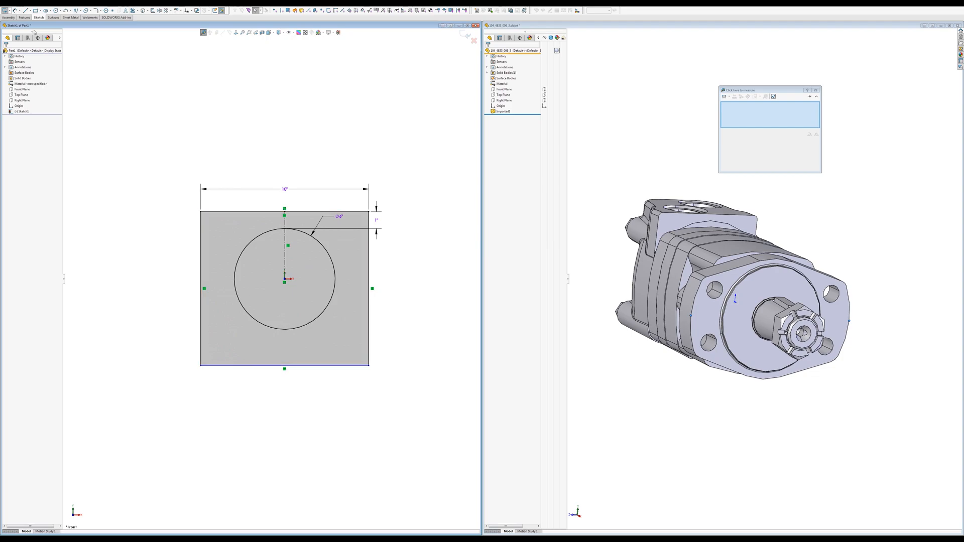
# Dimension the rectangle's height between its upper and lower edges as 9 inches.
pyautogui.click(14, 9)
pyautogui.click(344, 366)
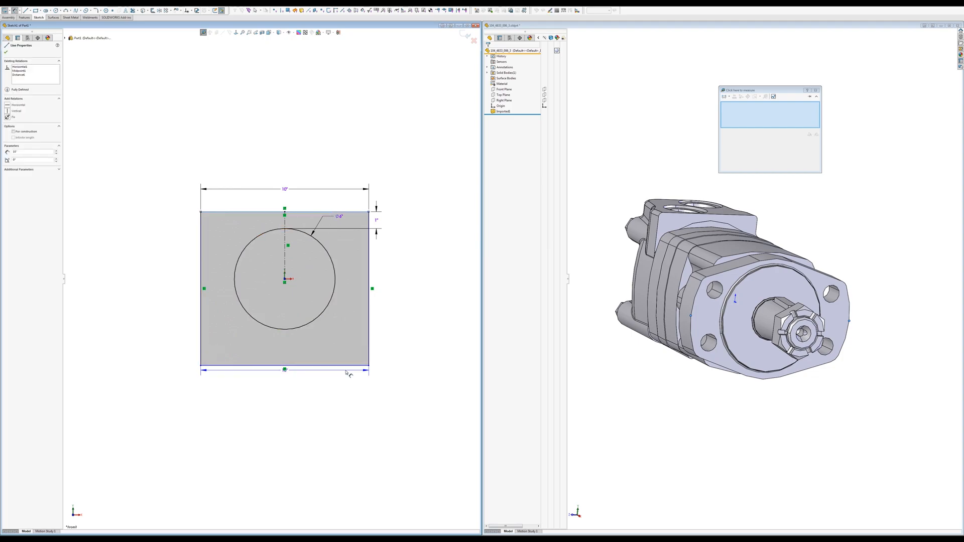
pyautogui.click(344, 366)
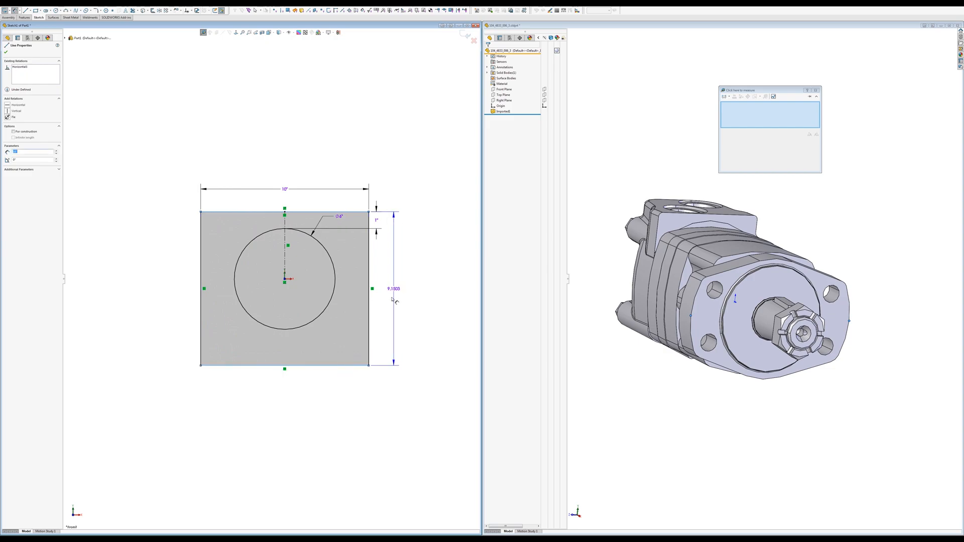
pyautogui.click(391, 297)
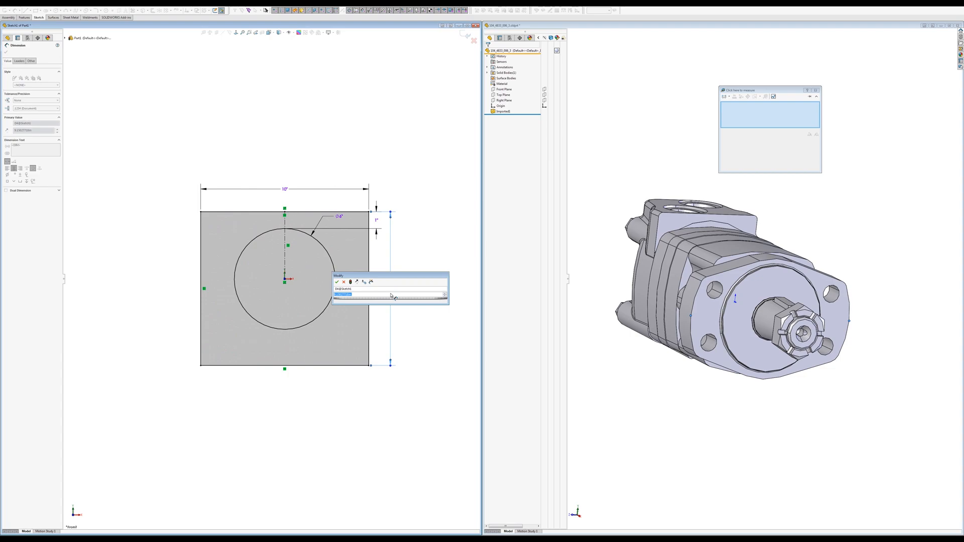
pyautogui.write('9')
pyautogui.press('Return')
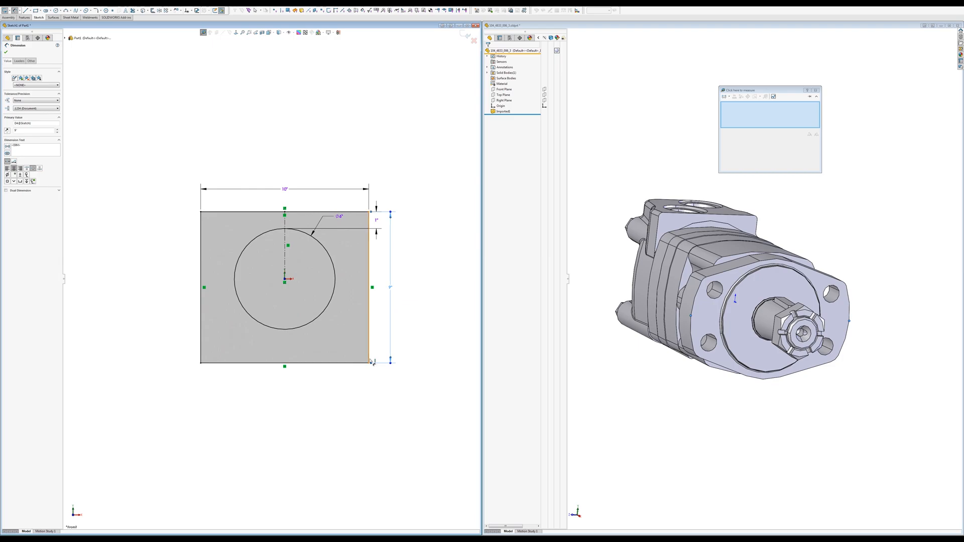
# Exit the sketch and set up a sheet metal Base Flange from it with a thickness of 1/4 inch.
pyautogui.press('s')
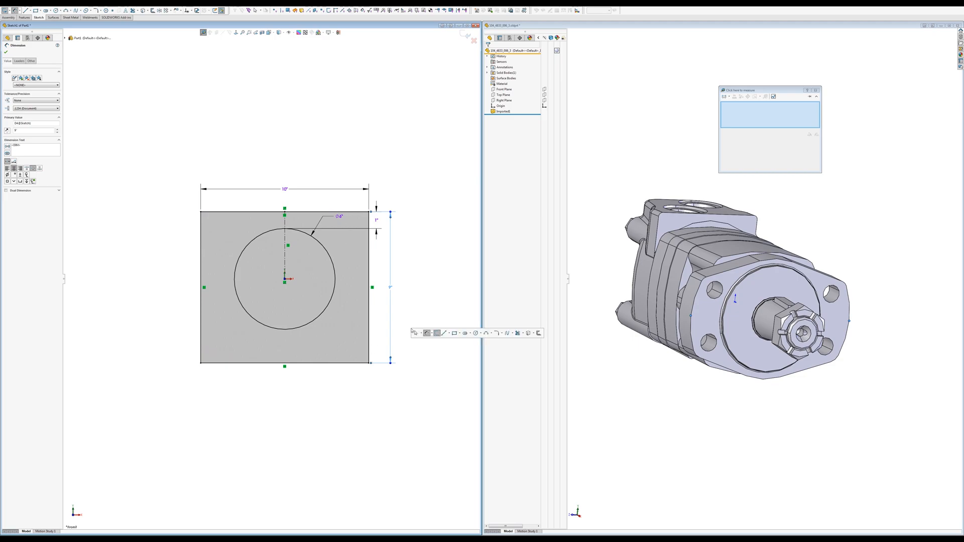
pyautogui.click(426, 333)
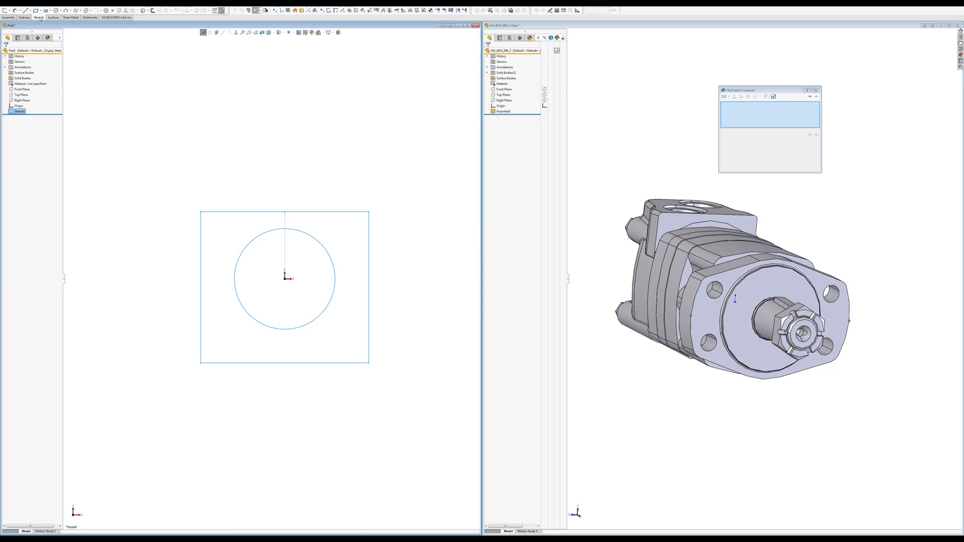
pyautogui.click(25, 18)
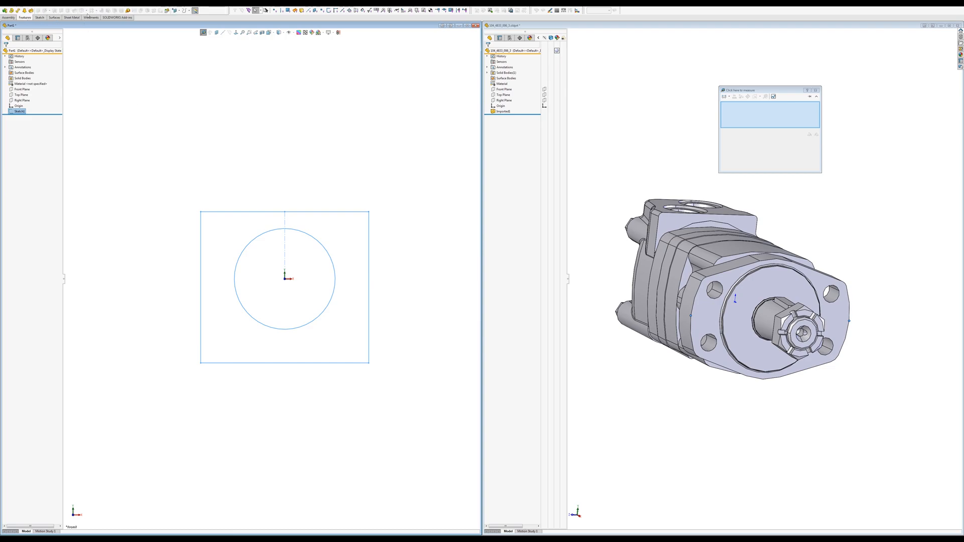
pyautogui.click(72, 17)
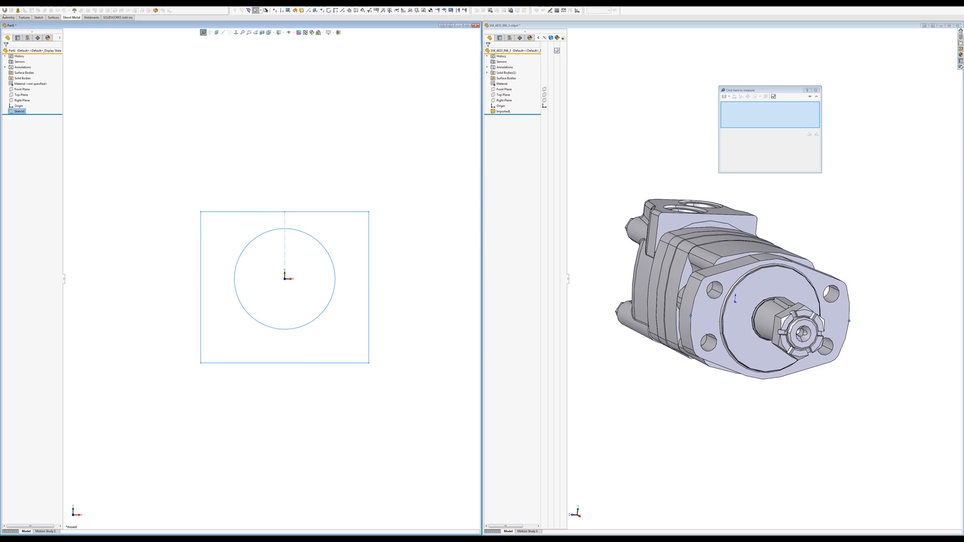
pyautogui.moveTo(288, 215); pyautogui.dragTo(305, 266, button='right')
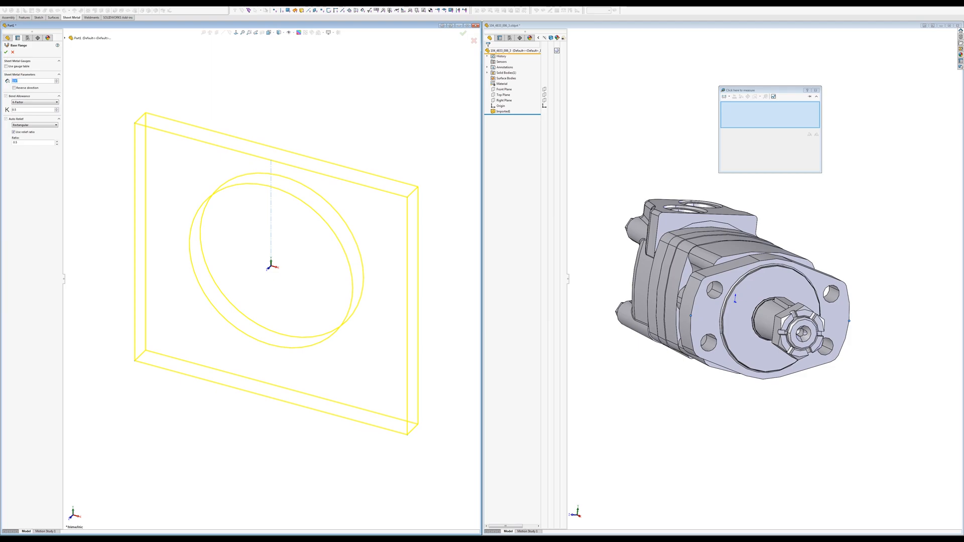
pyautogui.write('5')
pyautogui.press('Return')
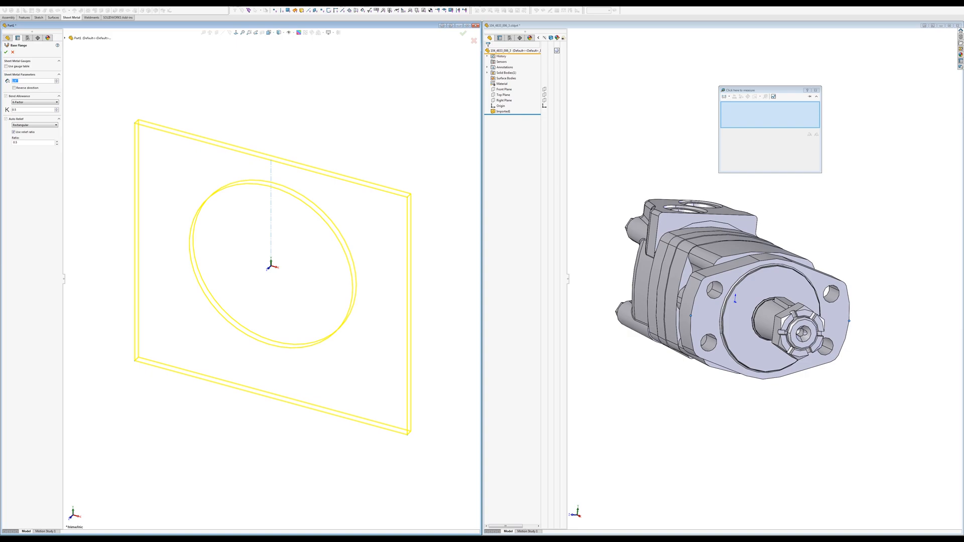
# Compare the base flange's two thickness directions by toggling Reverse direction, and accept the flange.
pyautogui.moveTo(175, 217); pyautogui.dragTo(106, 171, button='middle')
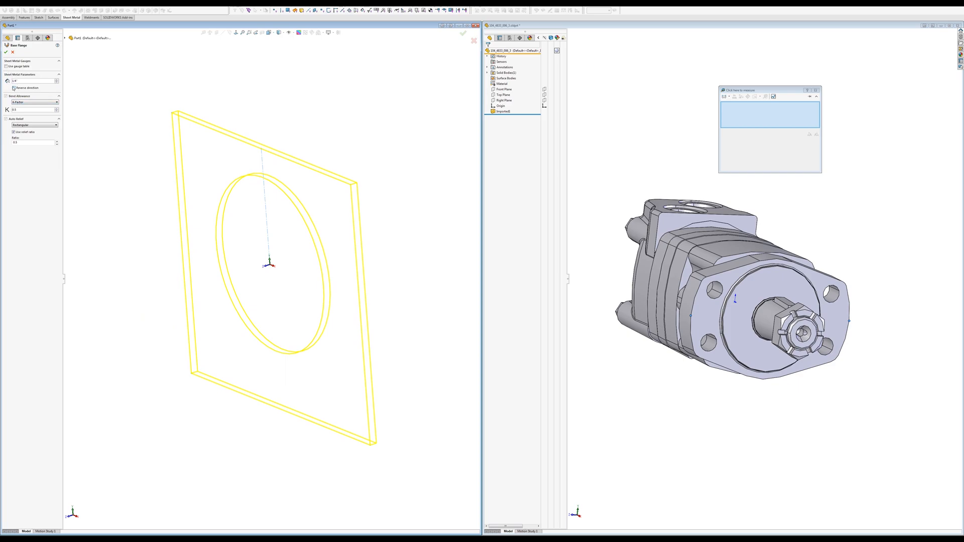
pyautogui.click(65, 39)
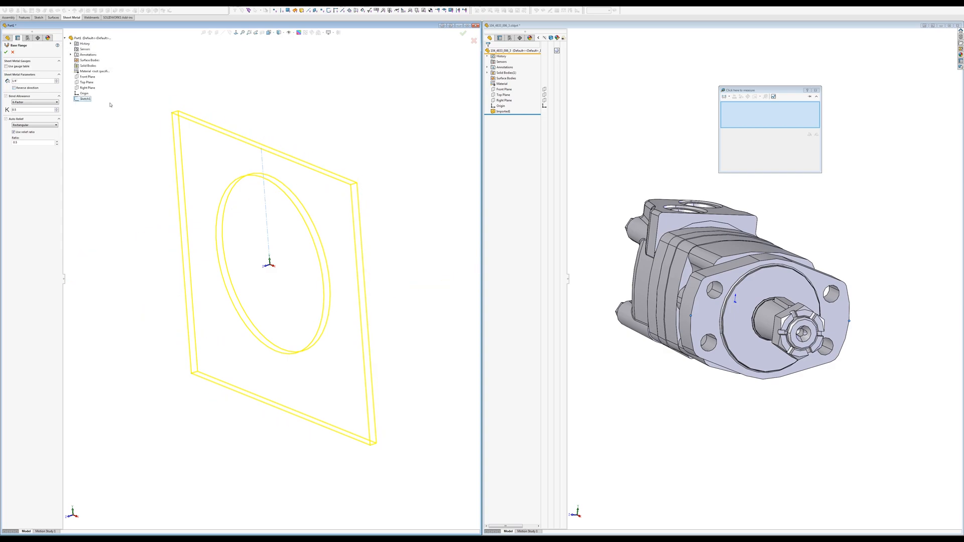
pyautogui.rightClick(89, 77)
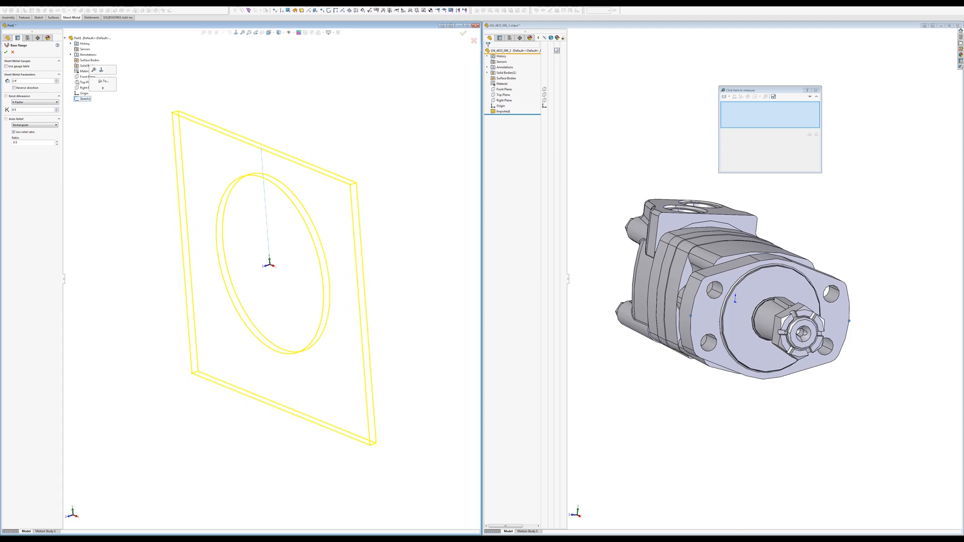
pyautogui.moveTo(144, 155)
pyautogui.mouseDown(button='middle')
pyautogui.moveTo(166, 146)
pyautogui.moveTo(123, 205)
pyautogui.moveTo(134, 176)
pyautogui.moveTo(129, 184)
pyautogui.mouseUp(button='middle')
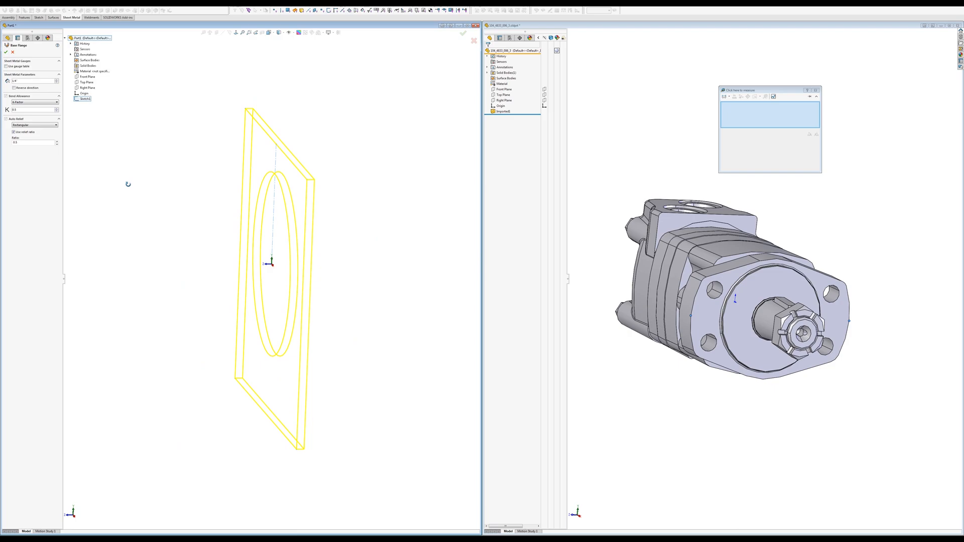
pyautogui.click(14, 88)
pyautogui.click(14, 87)
pyautogui.click(14, 88)
pyautogui.click(14, 88)
pyautogui.click(14, 88)
pyautogui.click(14, 87)
pyautogui.click(6, 53)
pyautogui.moveTo(187, 230); pyautogui.dragTo(297, 246, button='middle')
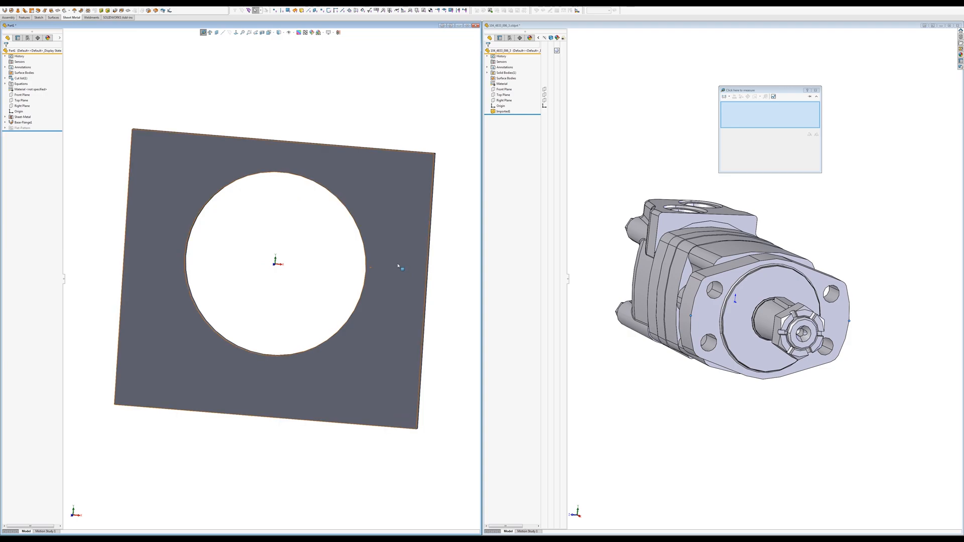
pyautogui.moveTo(372, 251); pyautogui.dragTo(391, 249, button='middle')
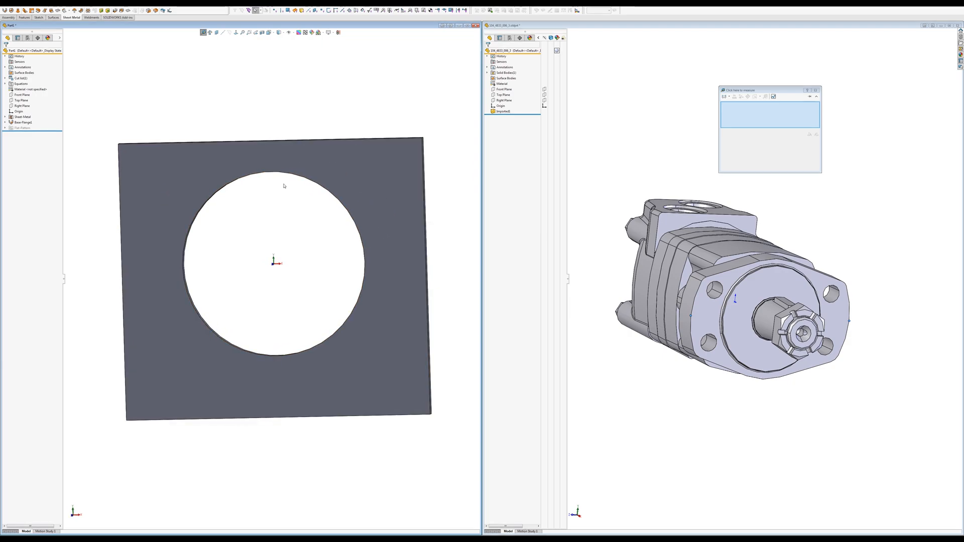
pyautogui.click(19, 95)
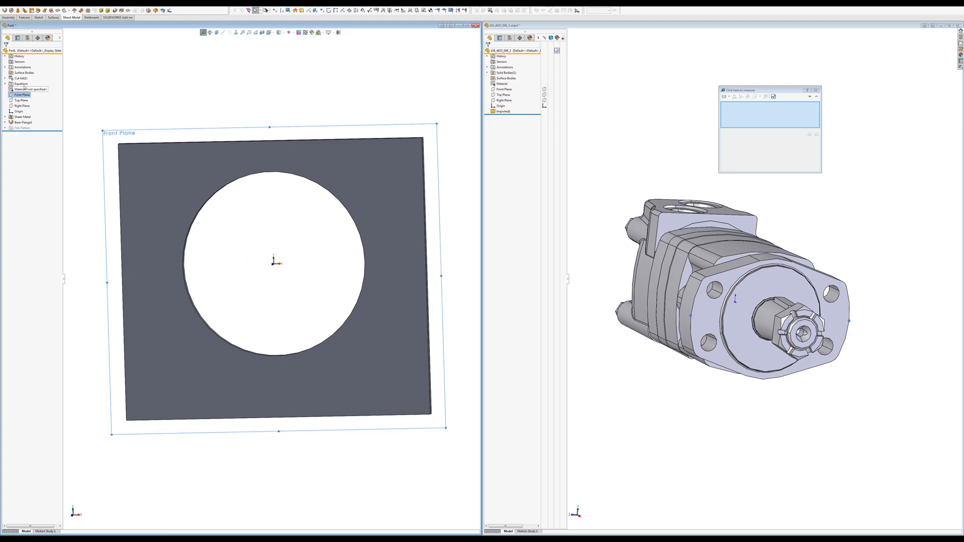
pyautogui.click(24, 87)
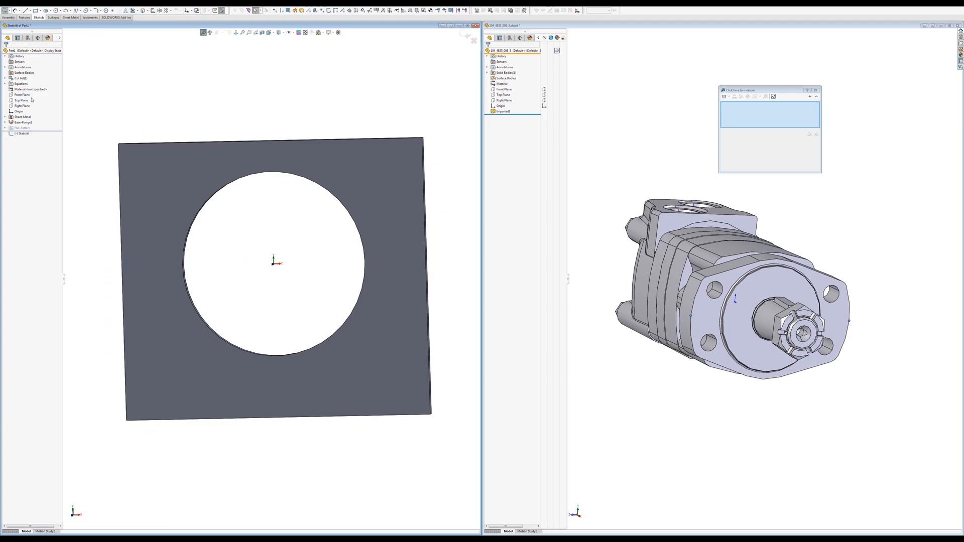
pyautogui.click(21, 95)
pyautogui.click(30, 17)
pyautogui.press('Escape')
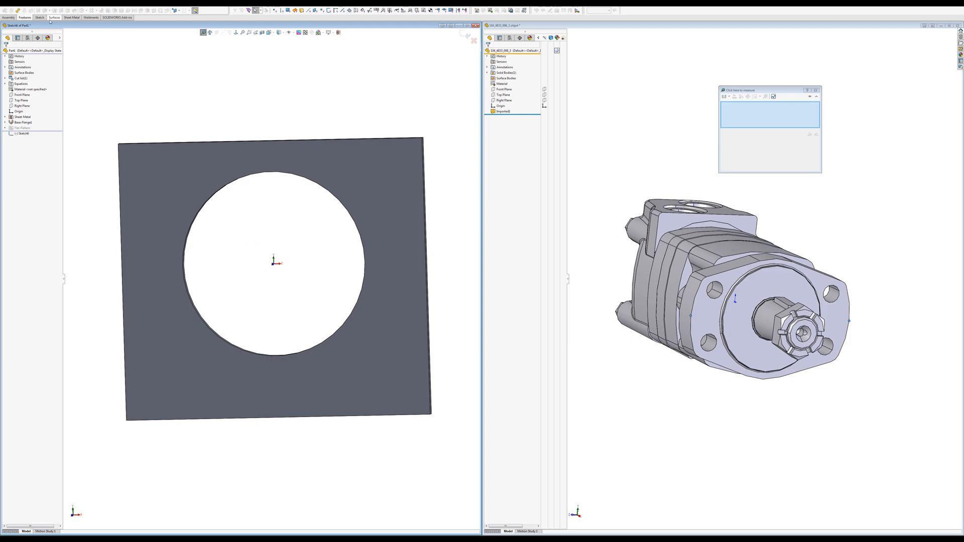
pyautogui.click(474, 40)
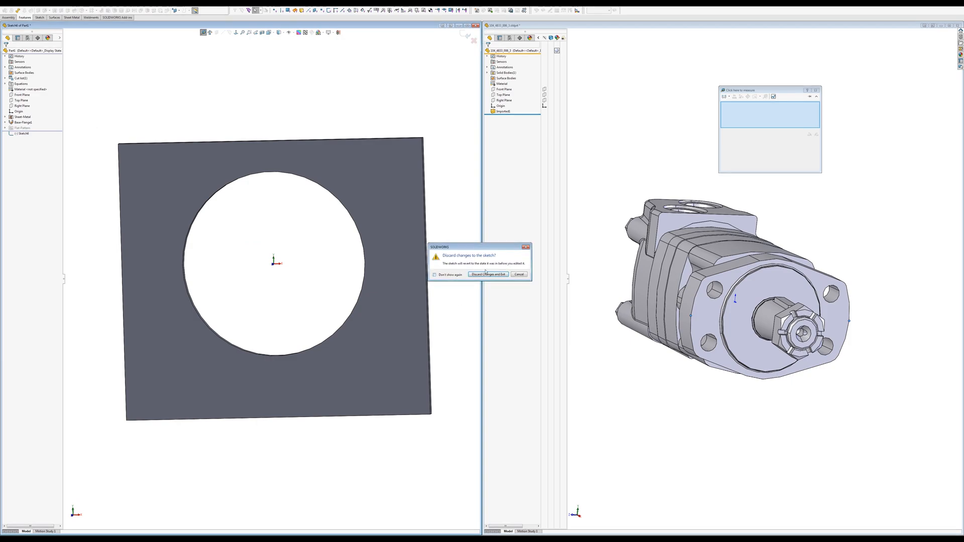
pyautogui.click(485, 275)
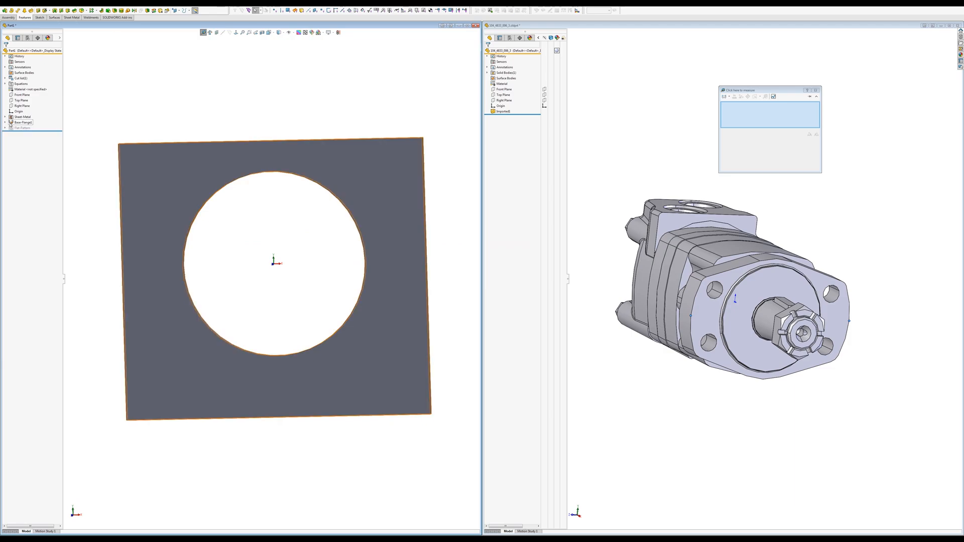
# Start a Hole Wizard hole on the Front Plane and show its hole type settings.
pyautogui.click(22, 95)
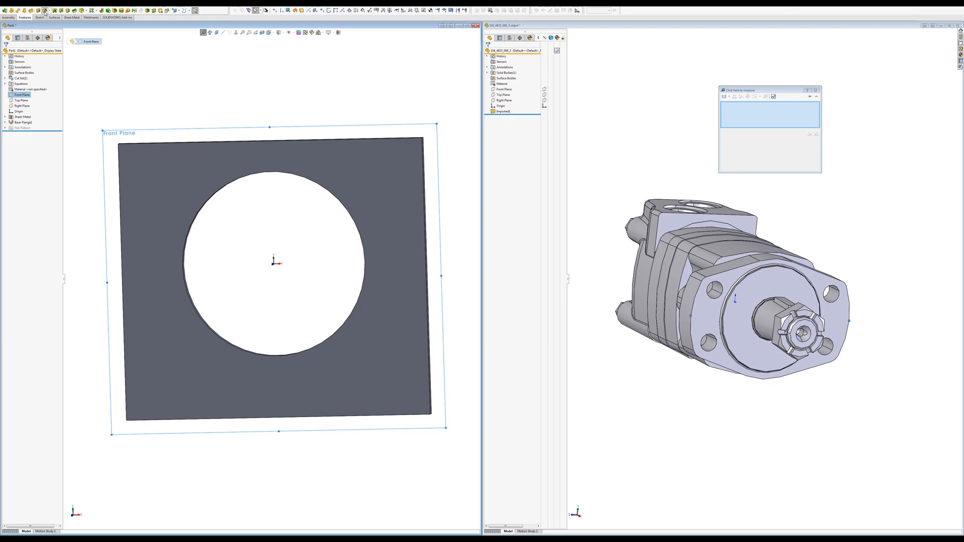
pyautogui.click(44, 11)
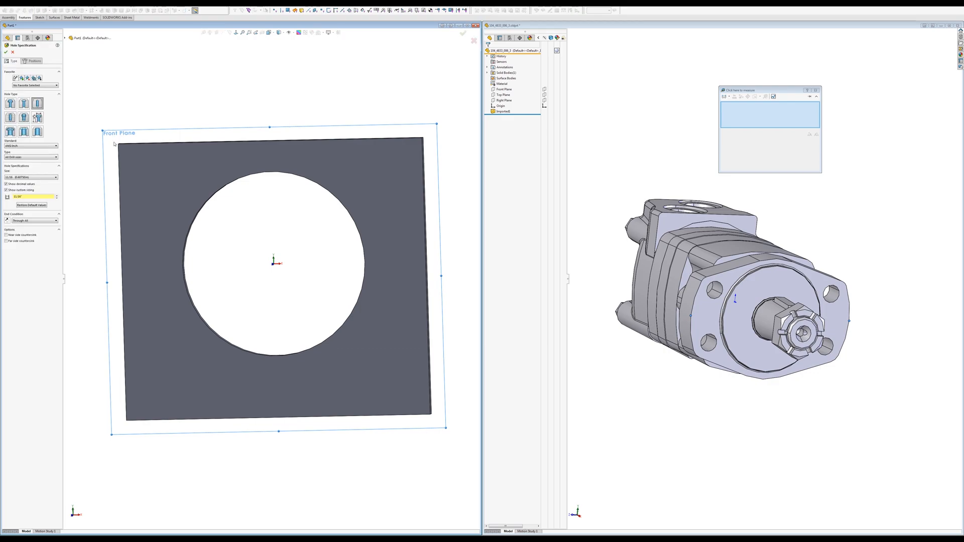
pyautogui.click(39, 62)
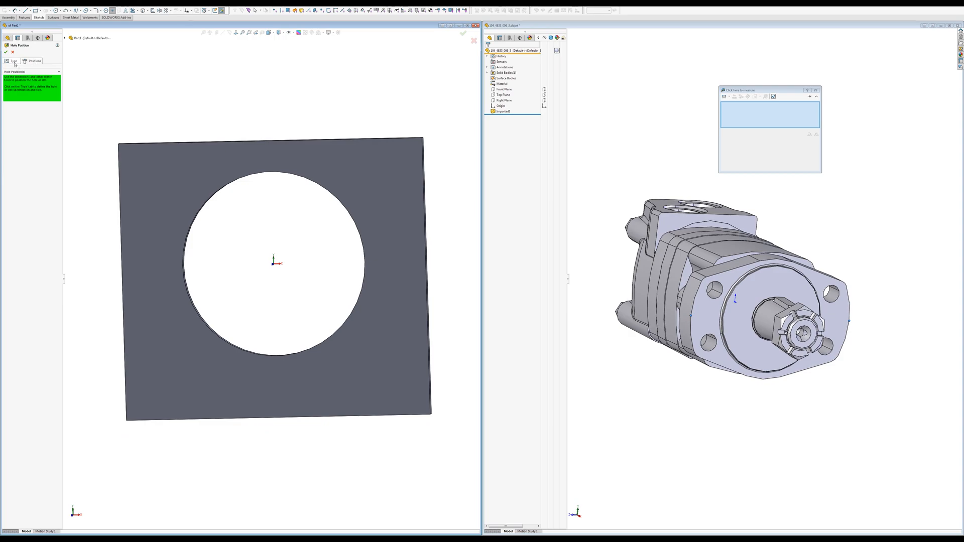
pyautogui.click(171, 156)
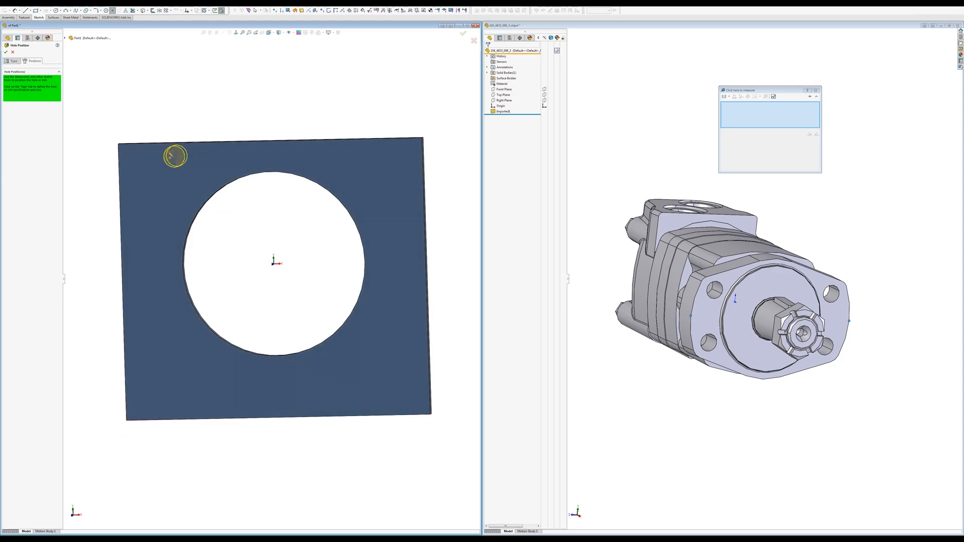
pyautogui.click(14, 62)
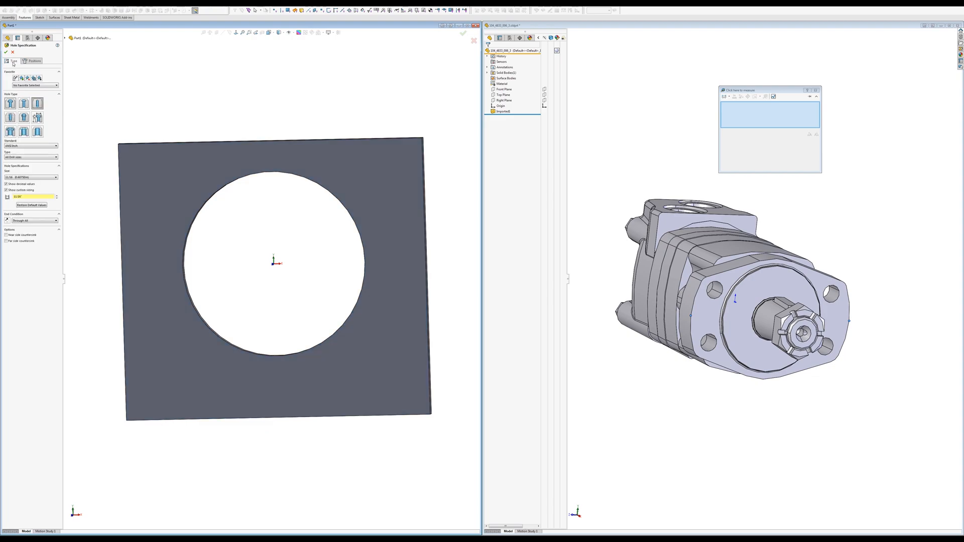
pyautogui.moveTo(114, 159); pyautogui.dragTo(165, 224, button='middle')
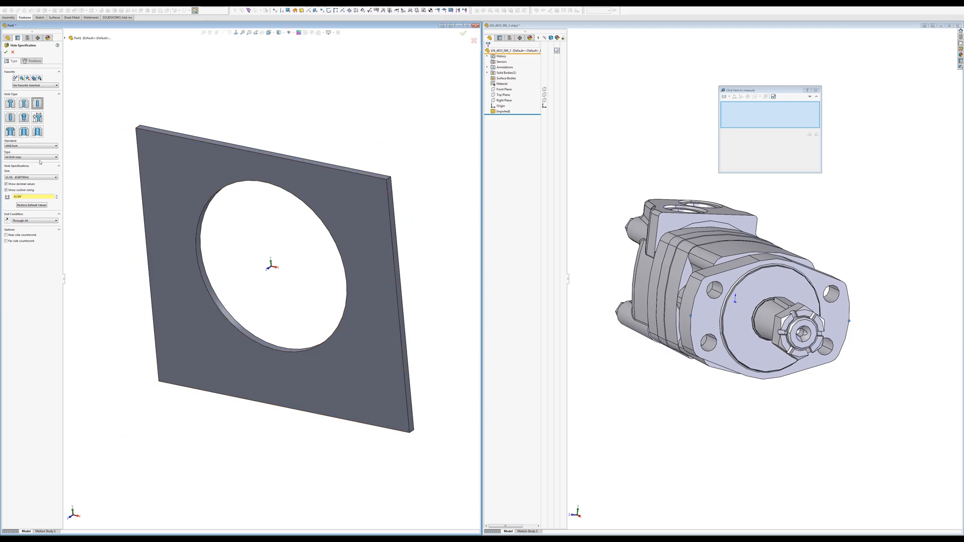
# Set the hole size to 3/8 and the hole type to Fractional Drill Sizes.
pyautogui.click(26, 179)
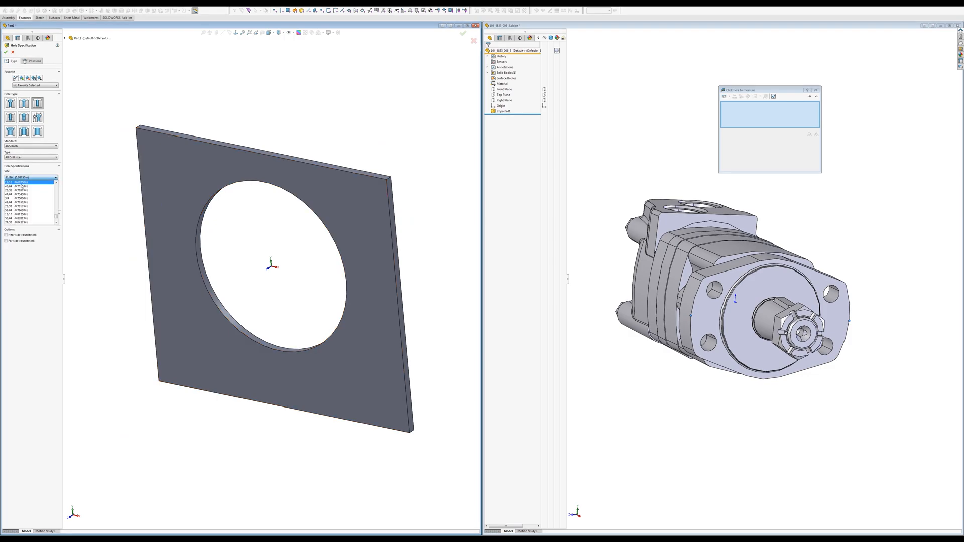
pyautogui.scroll(3, 23, 196)
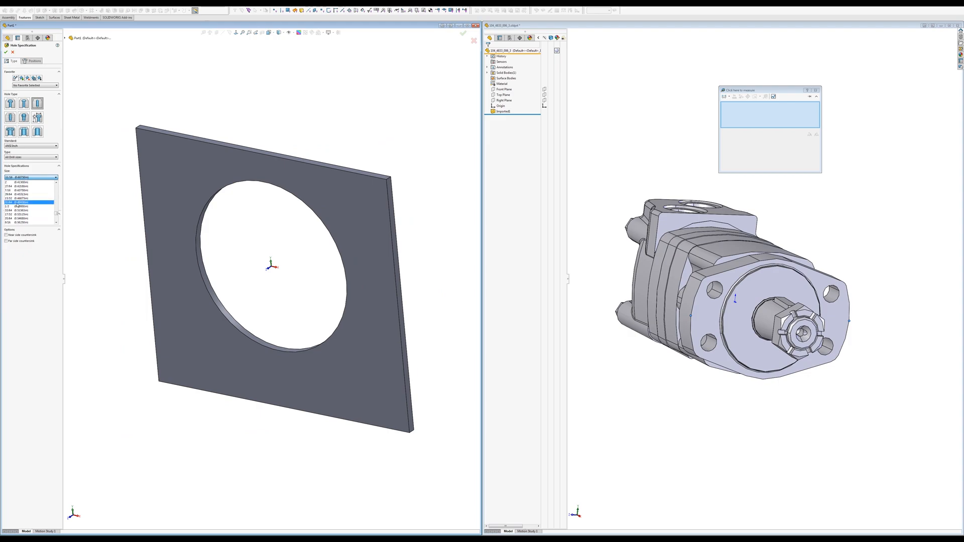
pyautogui.scroll(2, 11, 190)
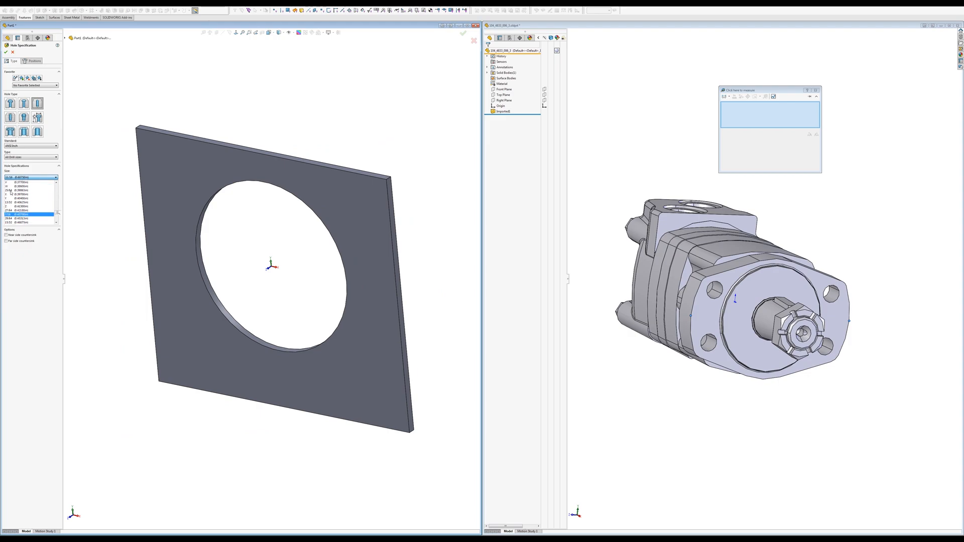
pyautogui.scroll(1, 11, 203)
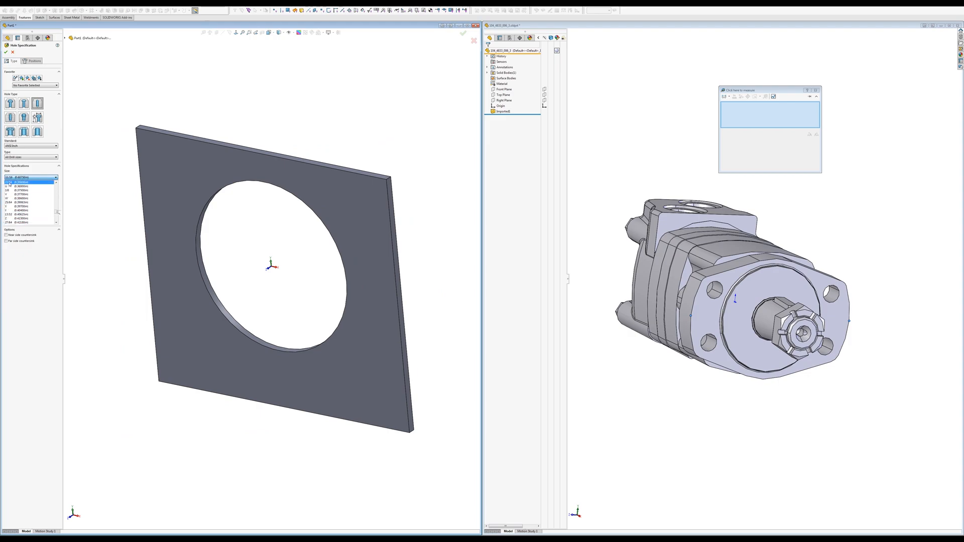
pyautogui.click(11, 192)
pyautogui.click(15, 158)
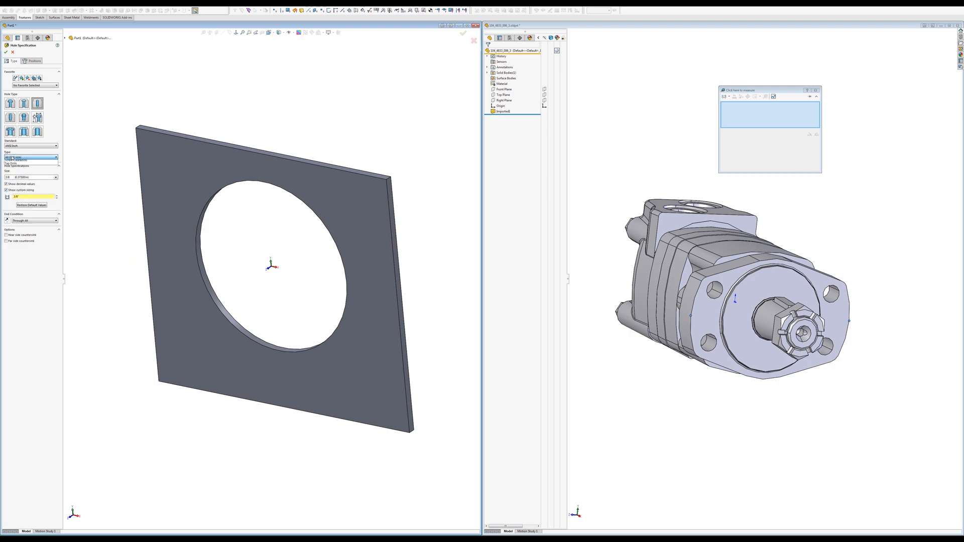
pyautogui.click(10, 169)
pyautogui.click(17, 178)
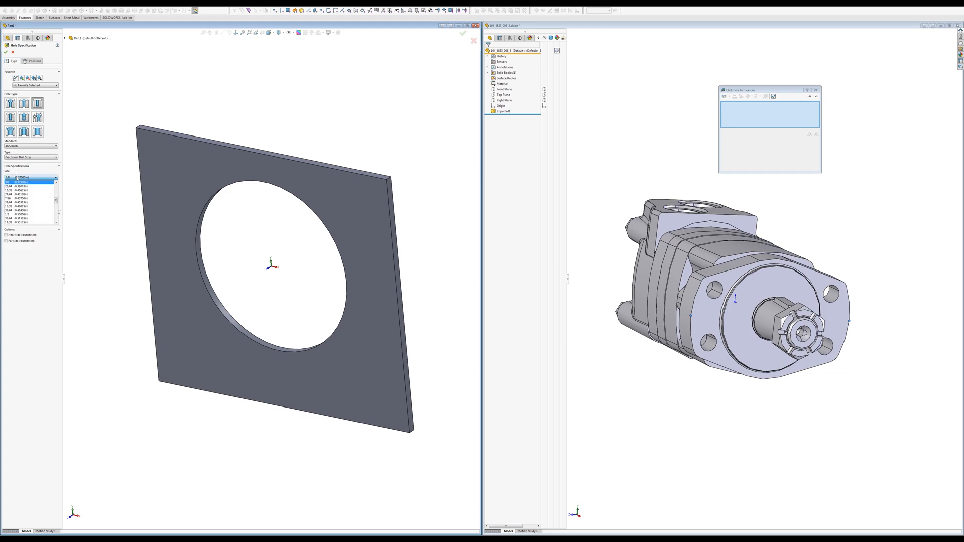
pyautogui.click(16, 178)
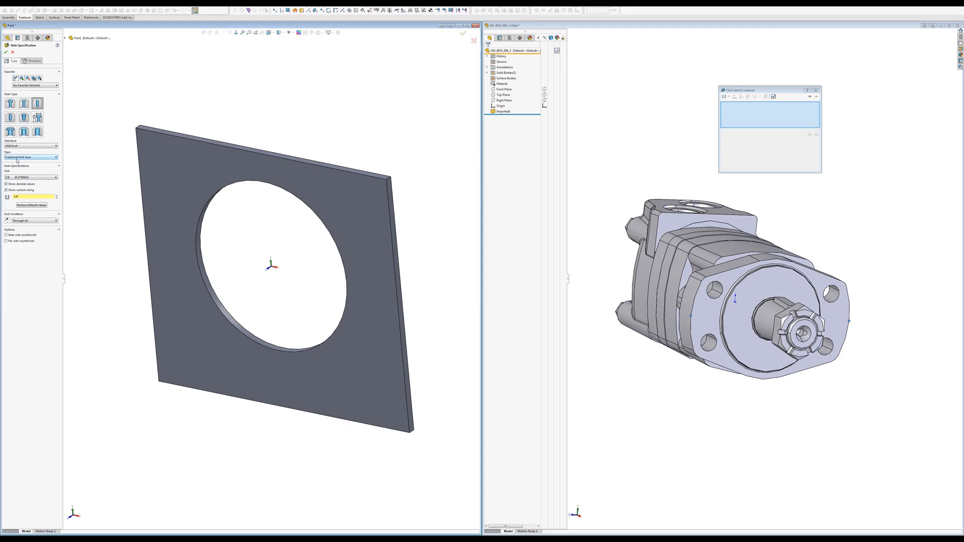
# Try the Screw Clearances hole type with a Close fit for the 3/8 size.
pyautogui.click(17, 158)
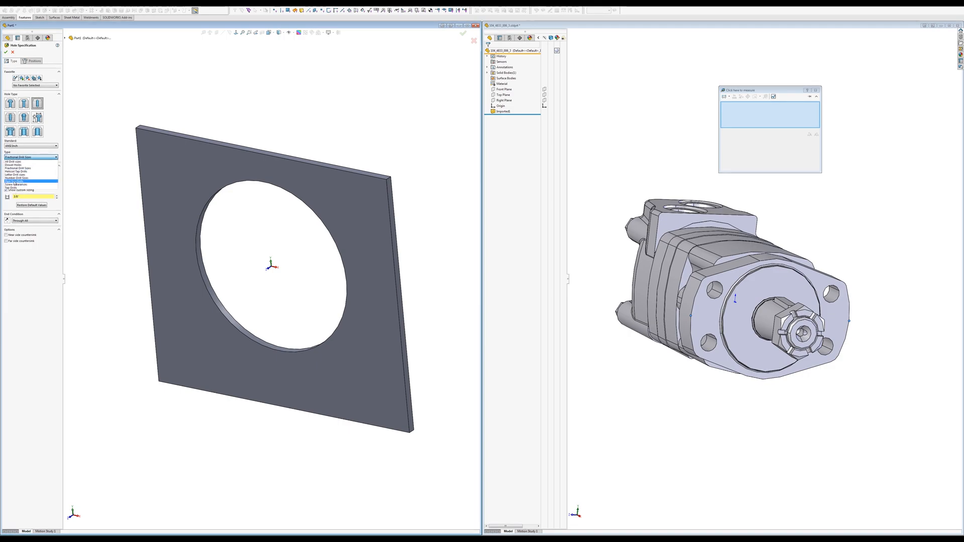
pyautogui.click(15, 185)
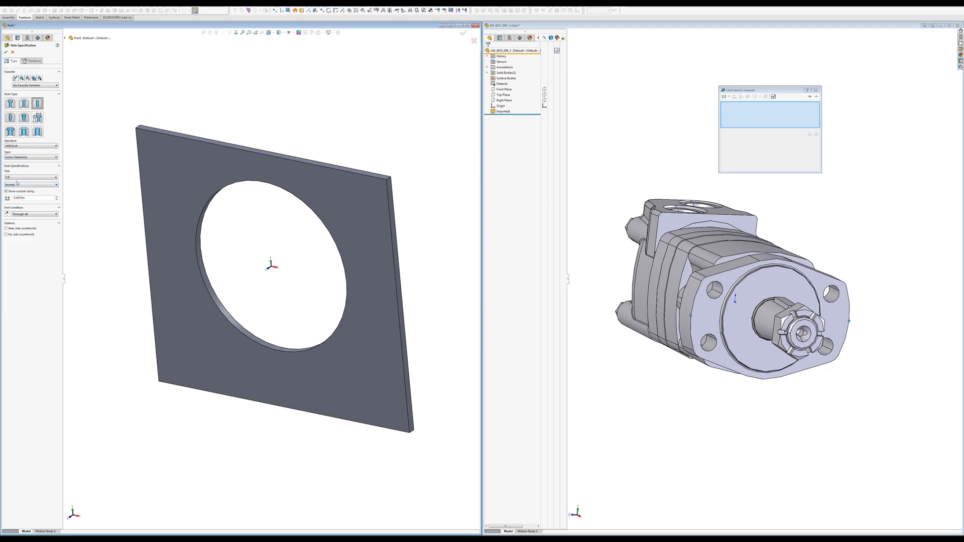
pyautogui.click(18, 184)
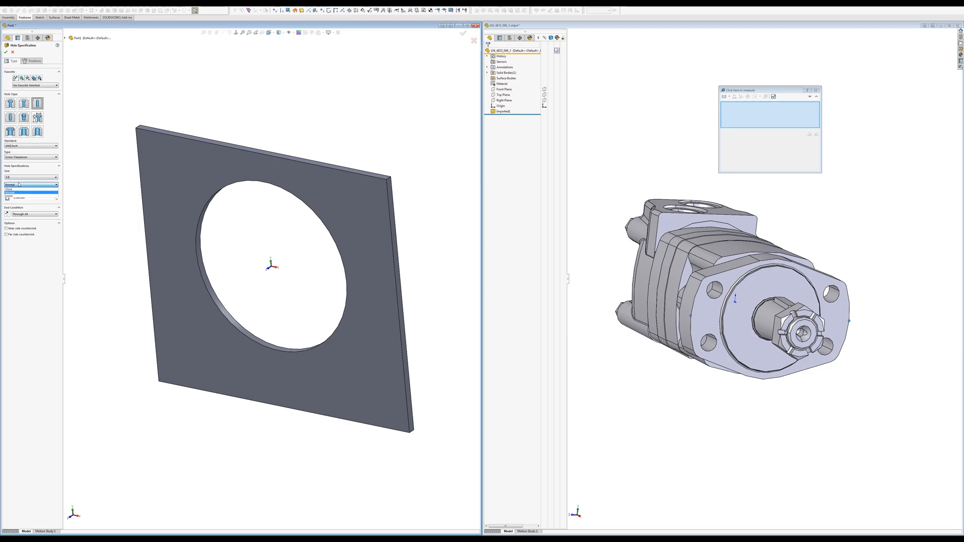
pyautogui.click(13, 189)
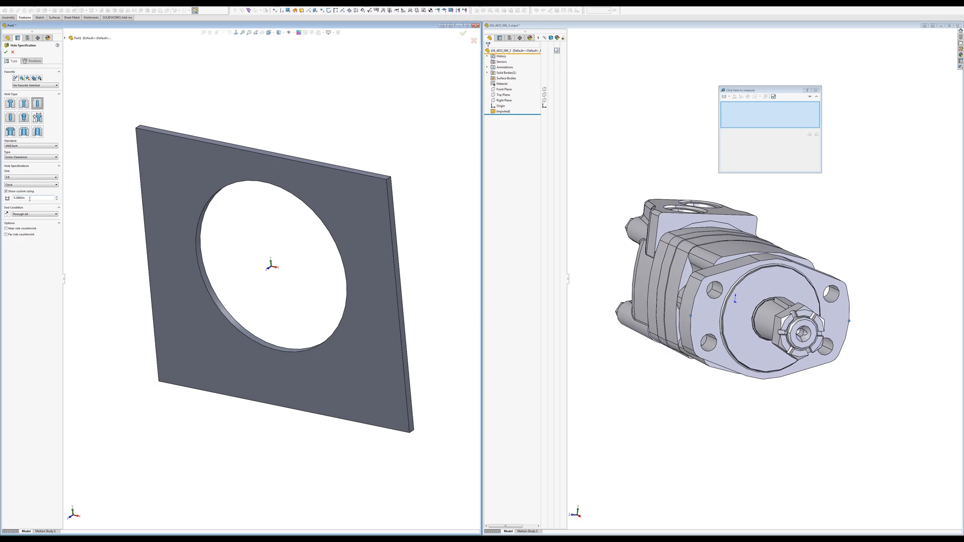
pyautogui.doubleClick(30, 199)
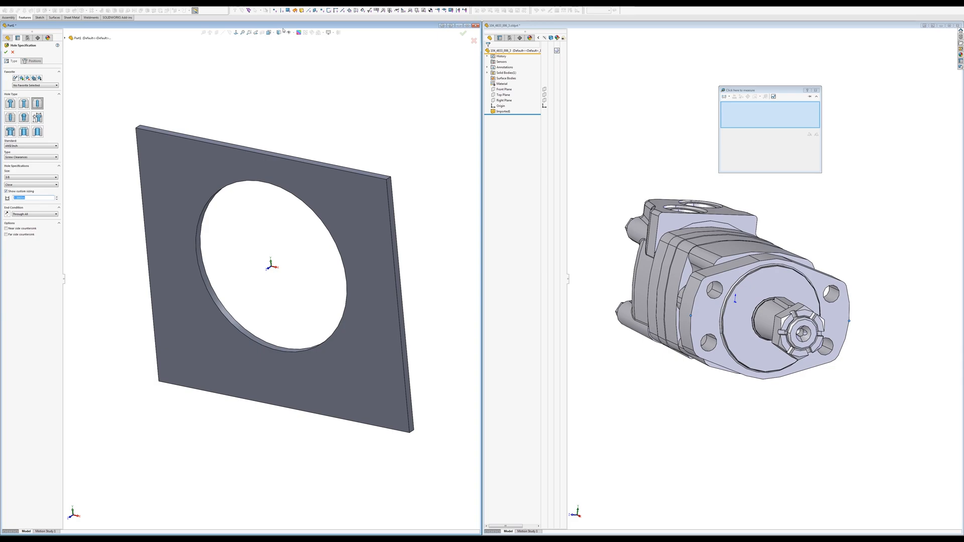
# Set the hole type to Fractional Drill Sizes with a 13/32 hole size.
pyautogui.click(15, 157)
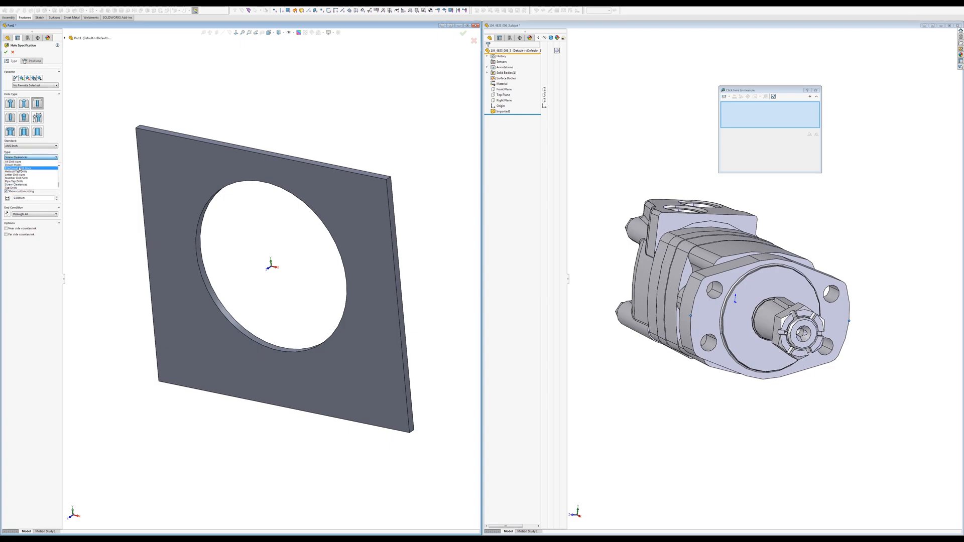
pyautogui.click(19, 169)
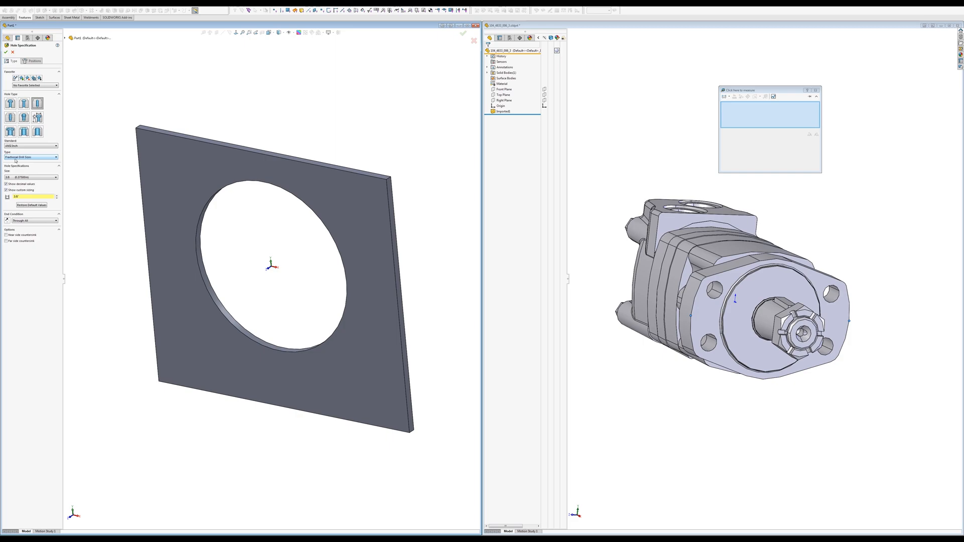
pyautogui.click(15, 158)
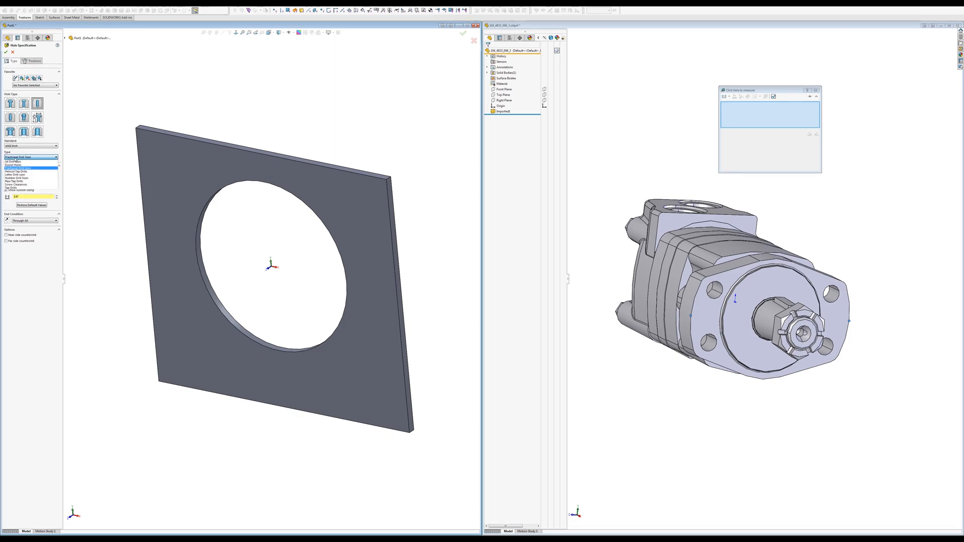
pyautogui.click(15, 159)
pyautogui.click(24, 178)
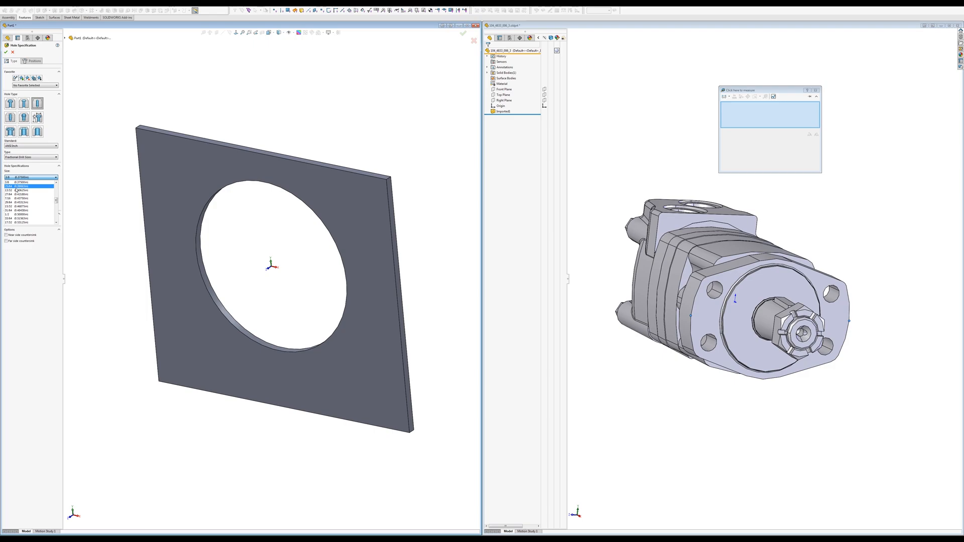
pyautogui.click(16, 191)
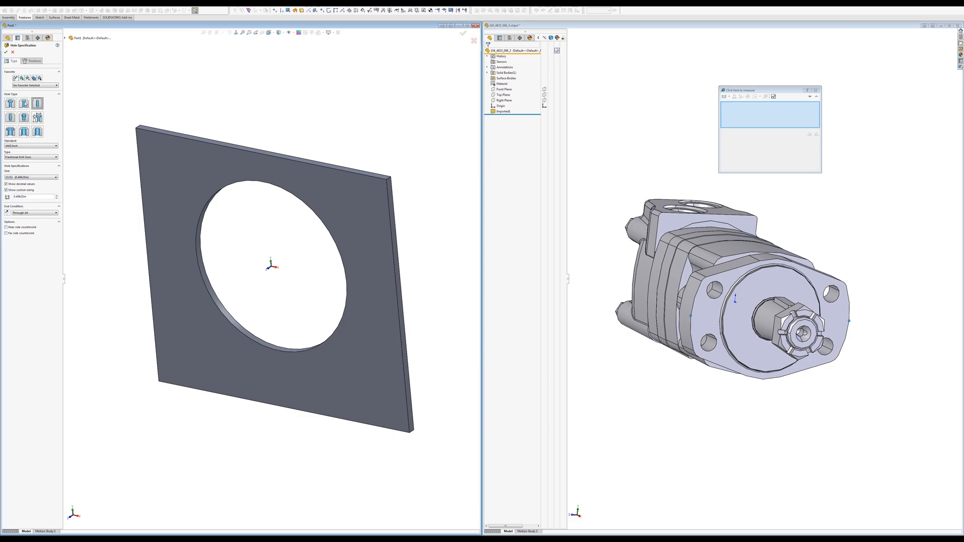
# Position the holes on the Front Plane and sketch a circle centered on the origin, slightly larger than the plate's central opening.
pyautogui.click(32, 61)
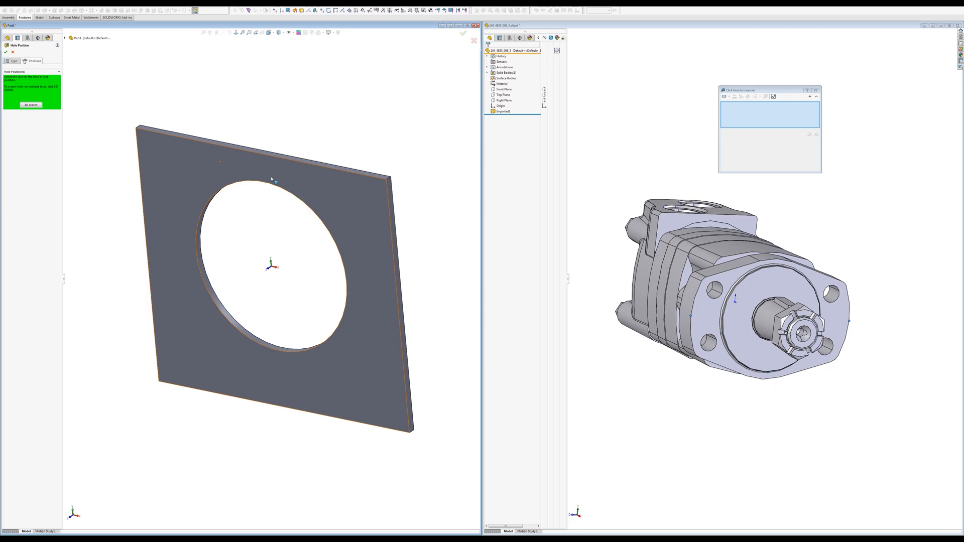
pyautogui.click(65, 38)
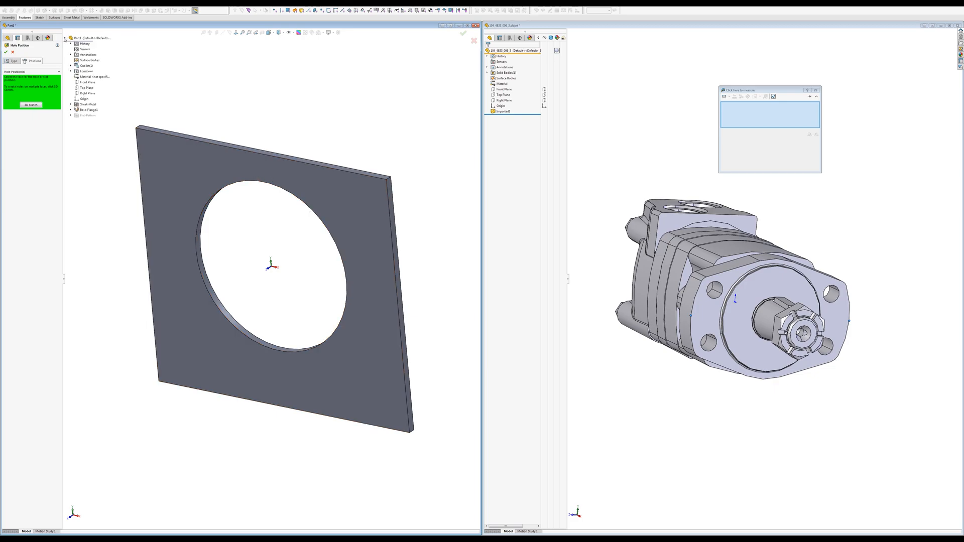
pyautogui.click(87, 83)
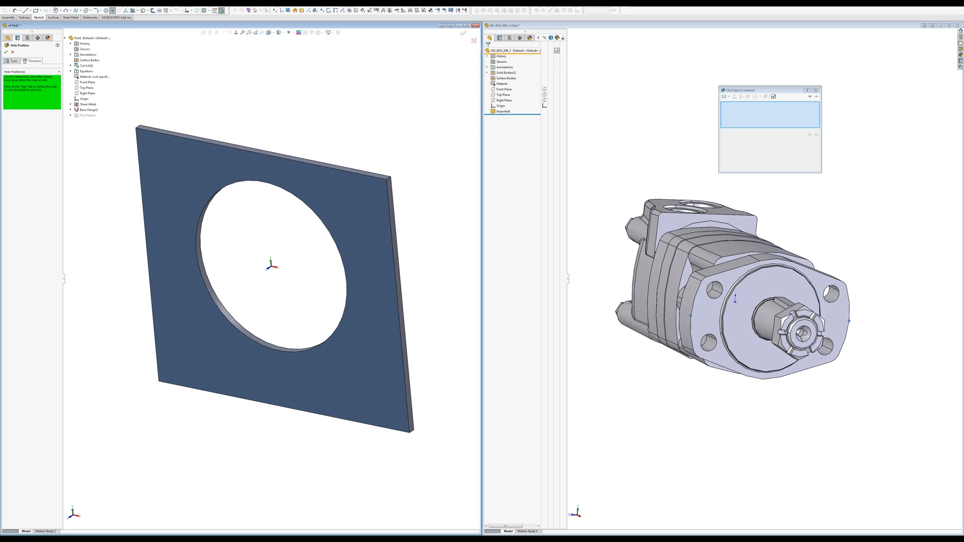
pyautogui.click(271, 266)
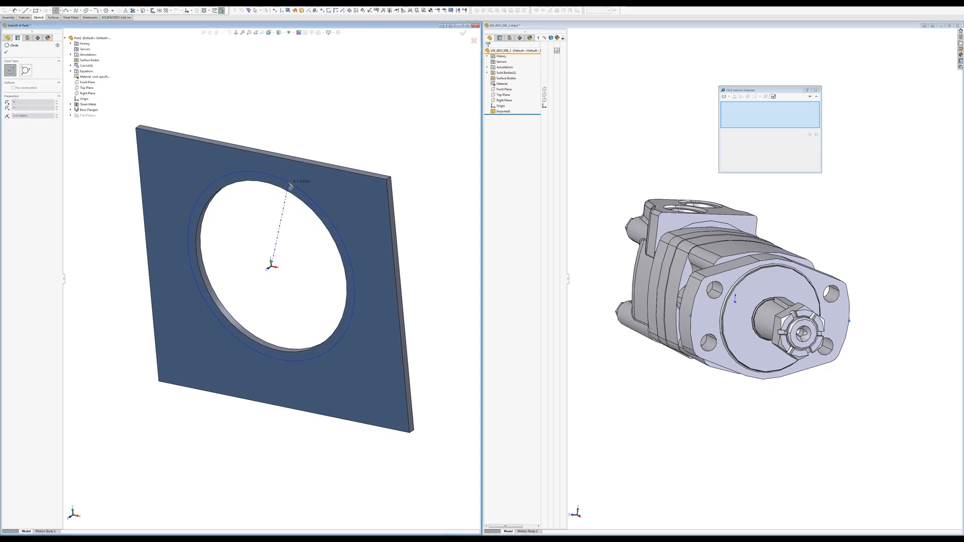
pyautogui.click(290, 173)
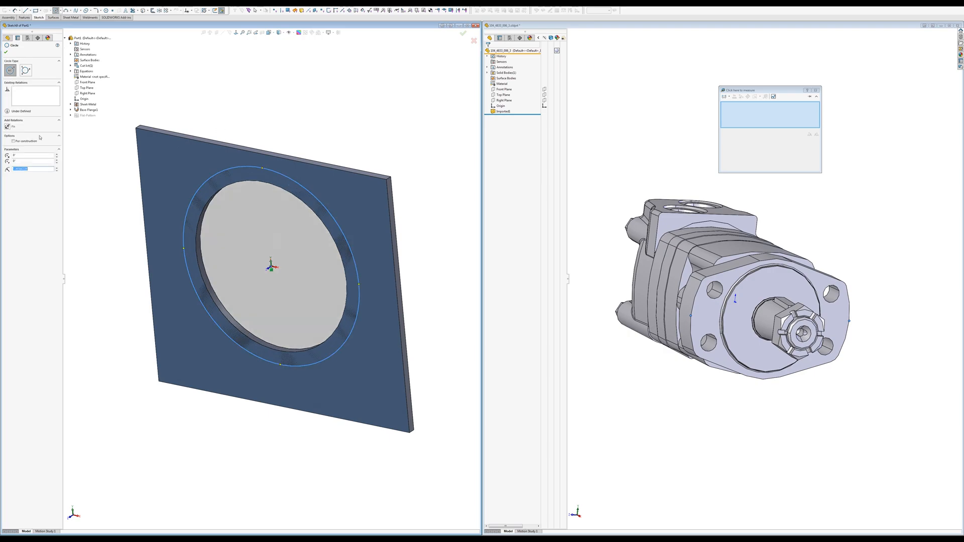
# Make the circle around the central opening construction geometry and set its diameter to 6.75 in.
pyautogui.click(14, 142)
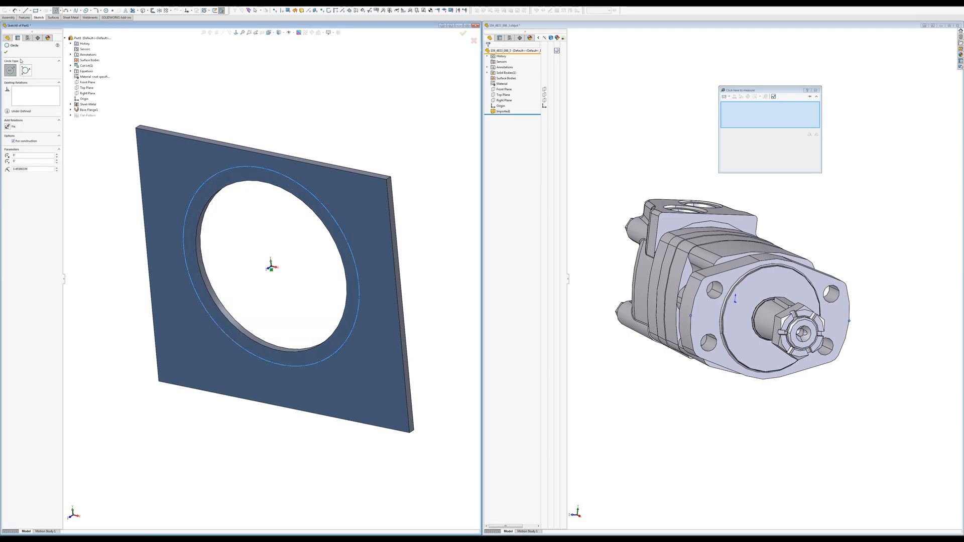
pyautogui.click(6, 53)
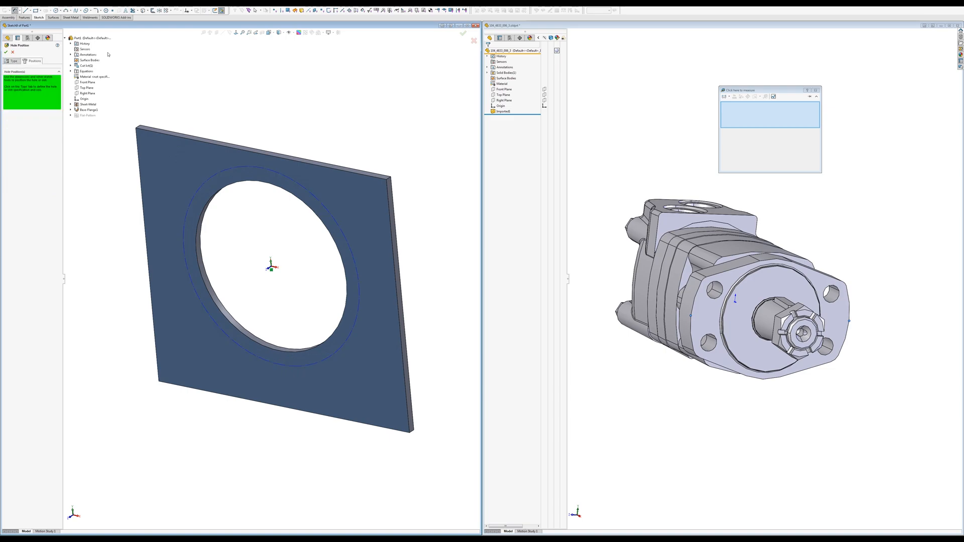
pyautogui.click(284, 171)
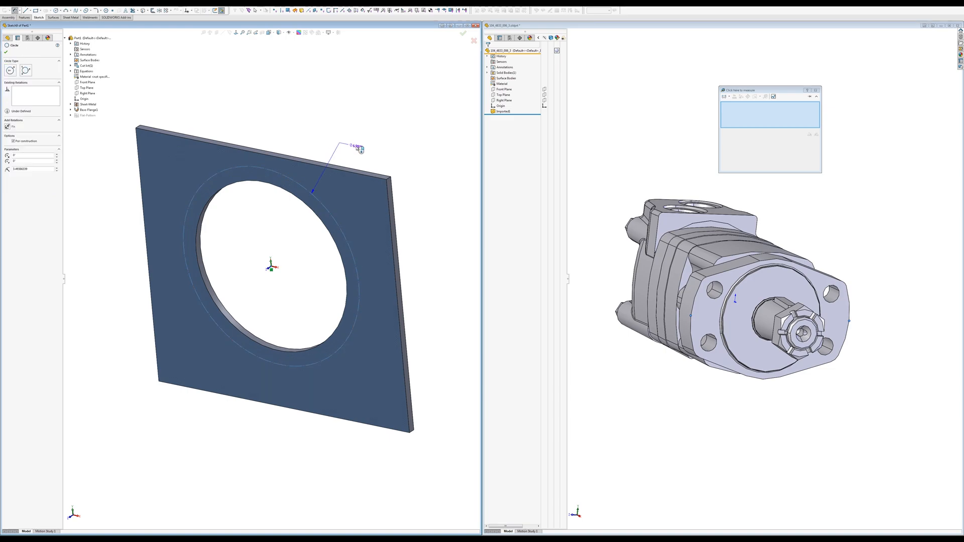
pyautogui.click(361, 154)
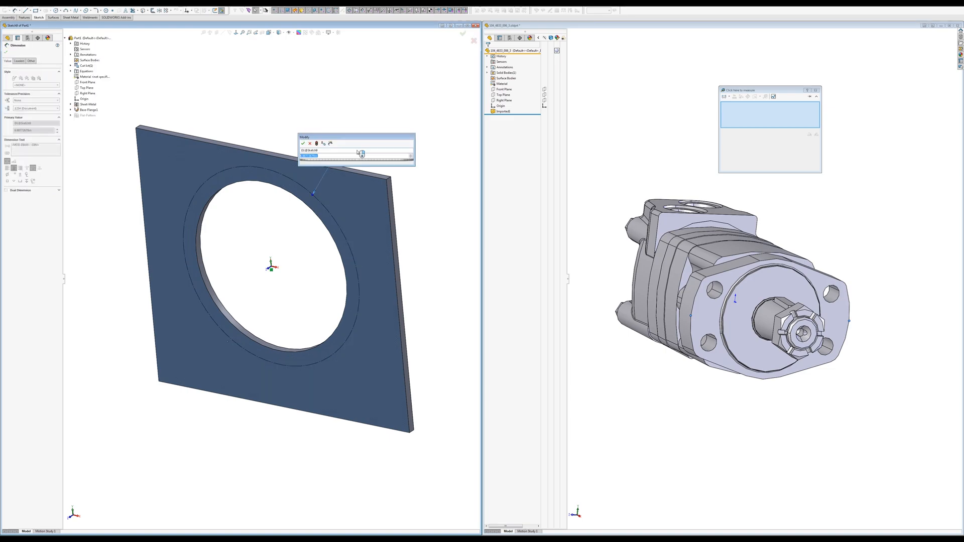
pyautogui.write('6.75')
pyautogui.press('Return')
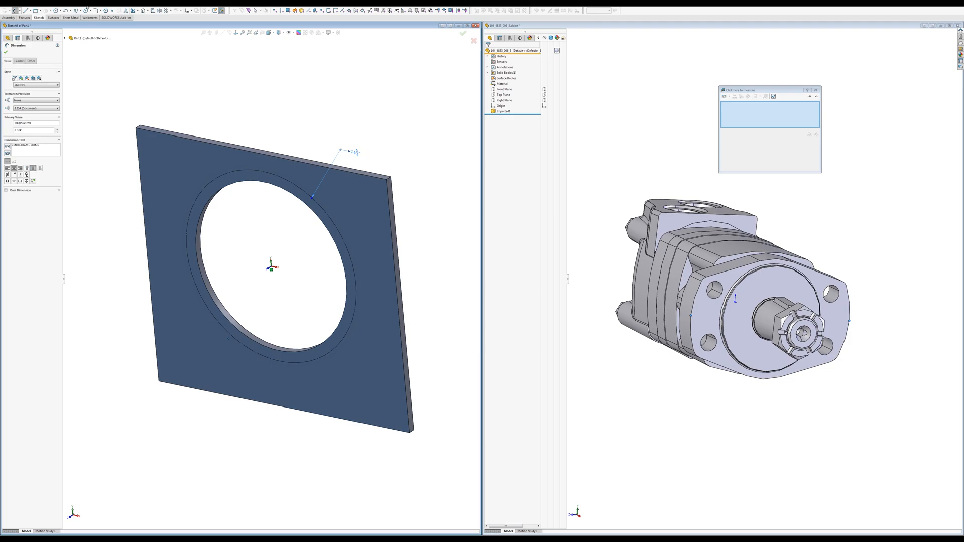
# Place one hole center at the topmost point of the construction circle and finish the 13/32 hole.
pyautogui.click(112, 10)
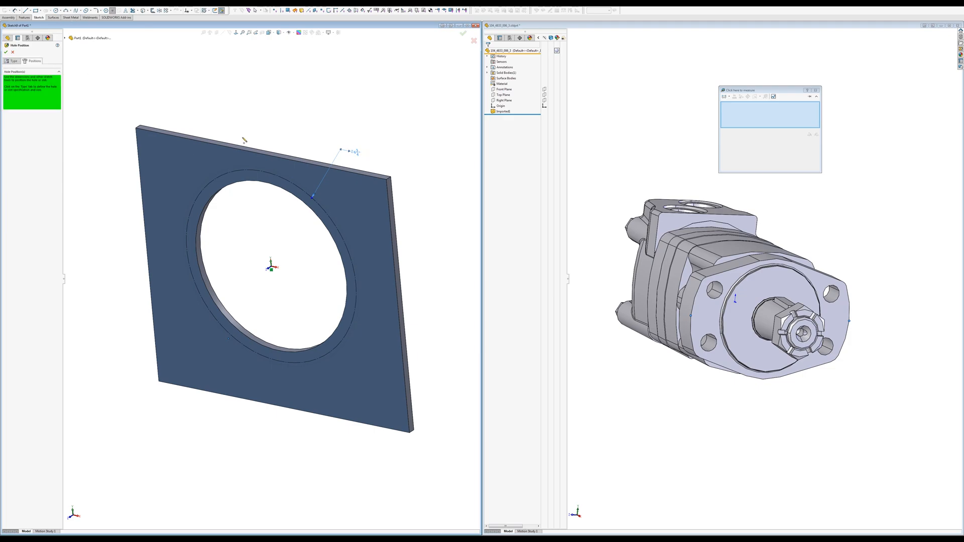
pyautogui.click(262, 172)
pyautogui.moveTo(331, 192); pyautogui.dragTo(357, 165, button='middle')
pyautogui.press('Escape')
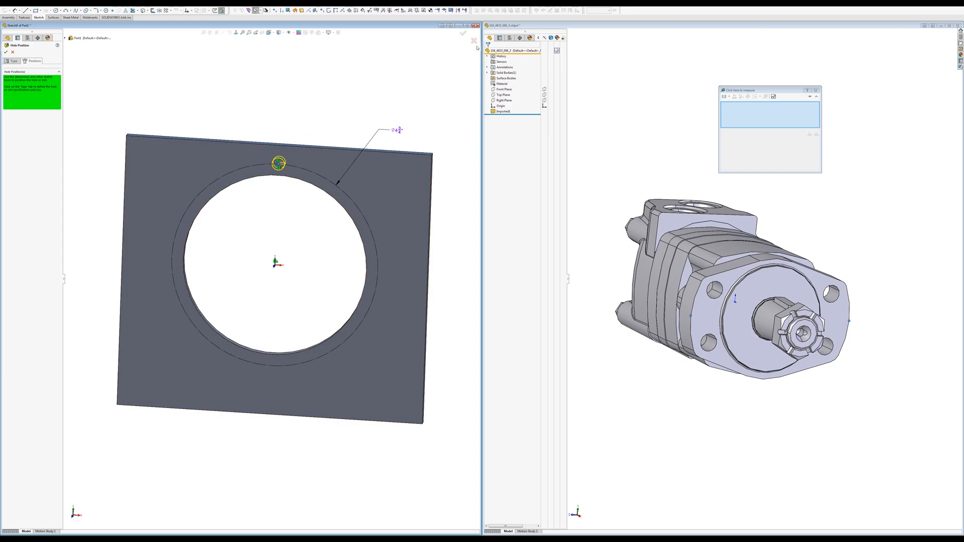
pyautogui.click(464, 33)
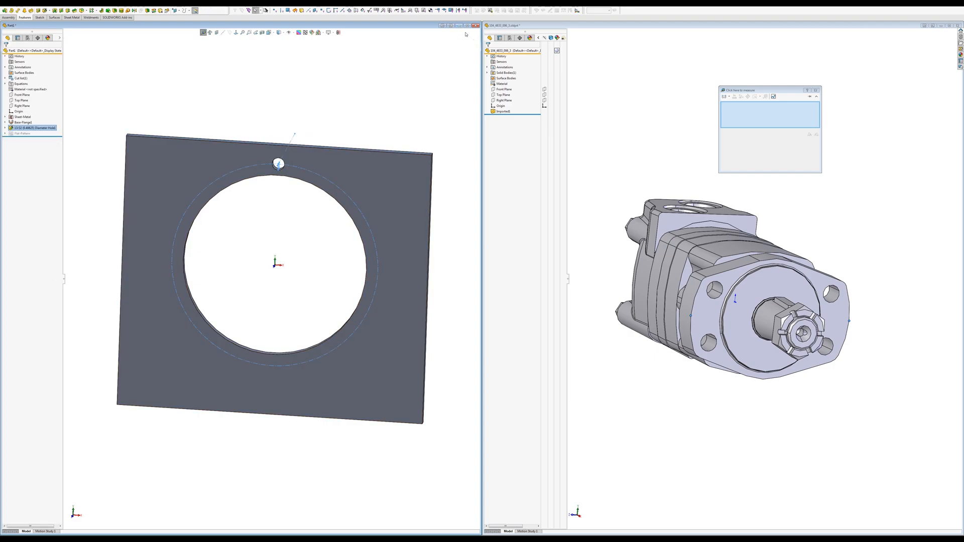
# Start a circular pattern of the 13/32 hole, using the inner face of the central opening as its axis.
pyautogui.click(396, 74)
pyautogui.moveTo(308, 178)
pyautogui.mouseDown(button='middle')
pyautogui.moveTo(304, 119)
pyautogui.moveTo(289, 184)
pyautogui.moveTo(313, 166)
pyautogui.mouseUp(button='middle')
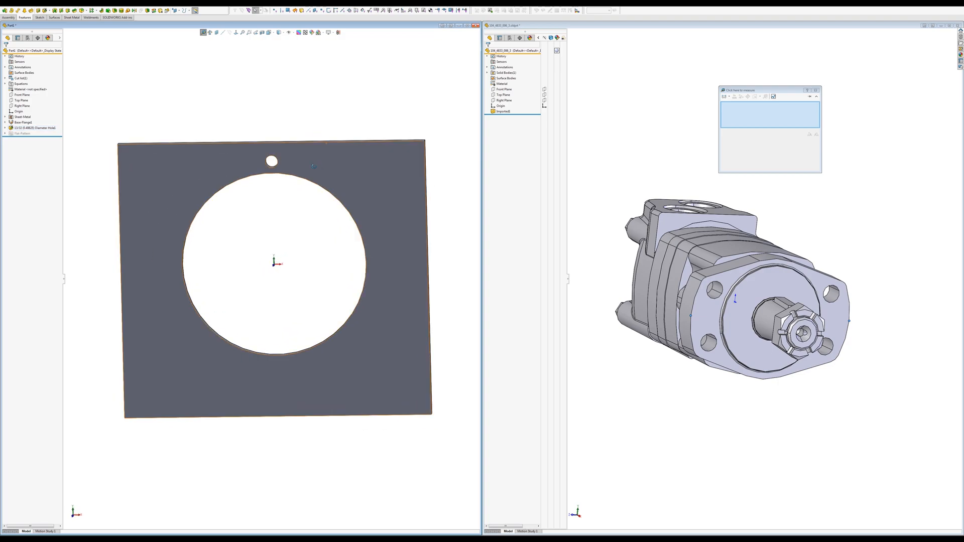
pyautogui.click(95, 11)
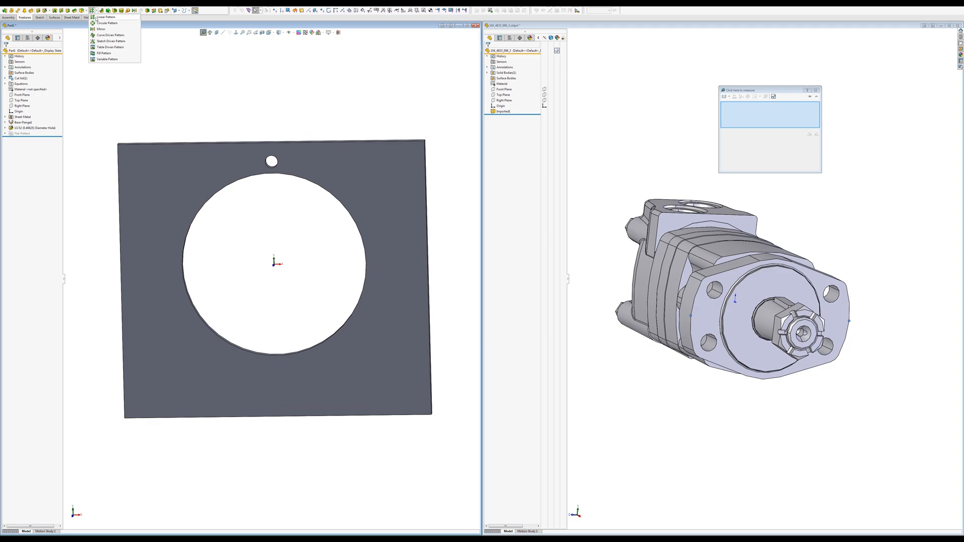
pyautogui.click(96, 23)
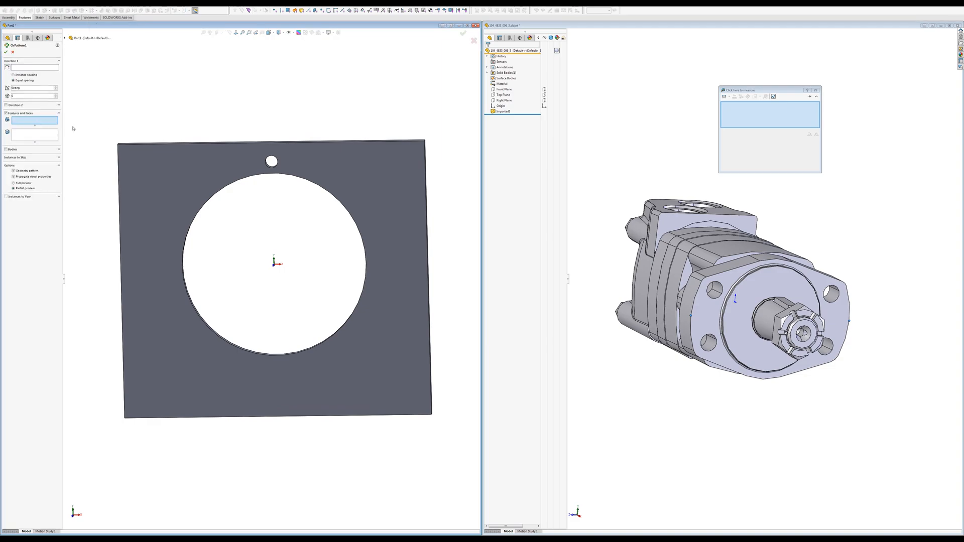
pyautogui.moveTo(195, 159); pyautogui.dragTo(176, 178, button='middle')
pyautogui.scroll(-2, 260, 167)
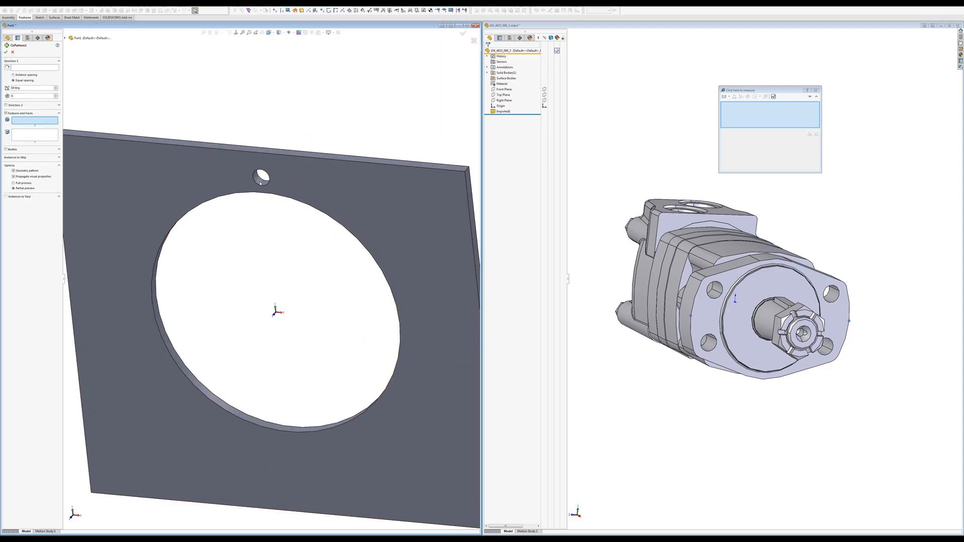
pyautogui.click(260, 182)
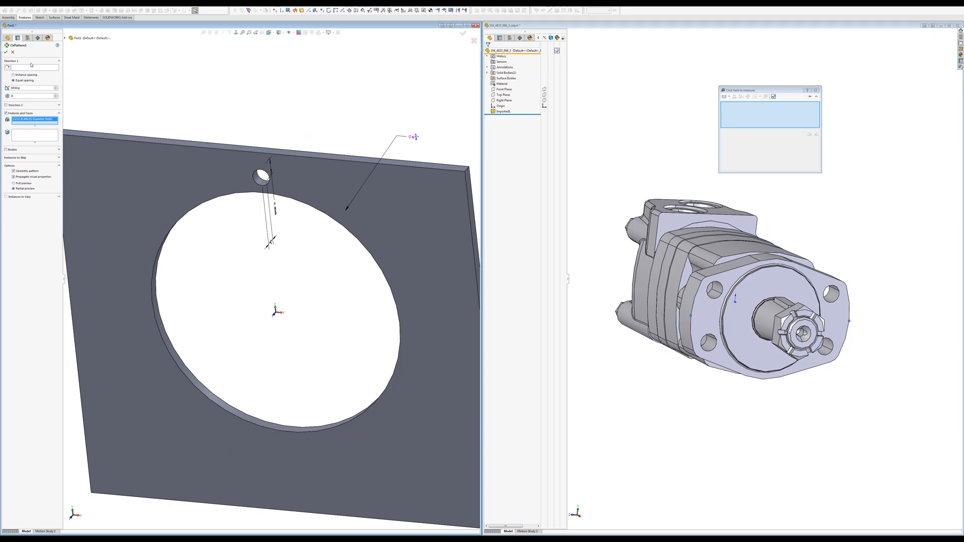
pyautogui.click(28, 67)
pyautogui.click(156, 286)
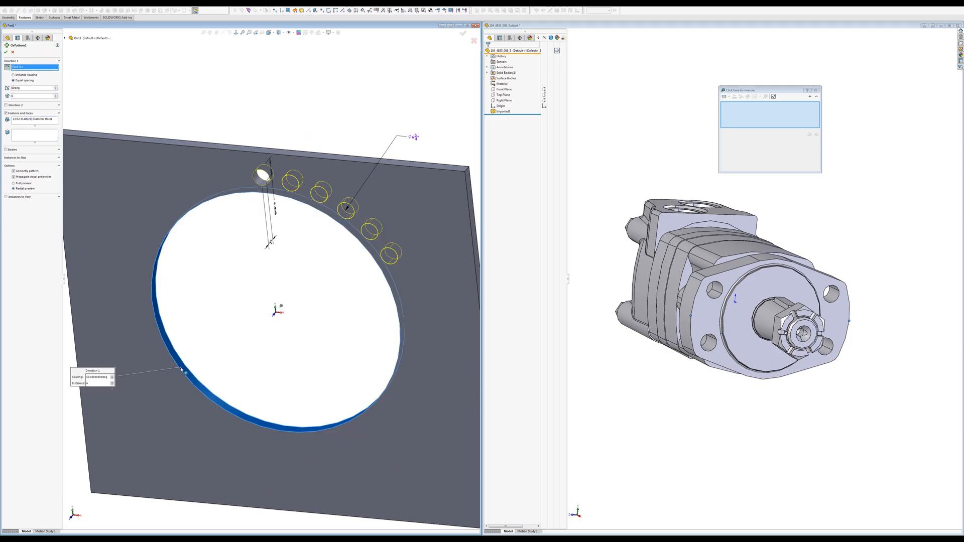
pyautogui.moveTo(206, 286); pyautogui.dragTo(238, 264, button='middle')
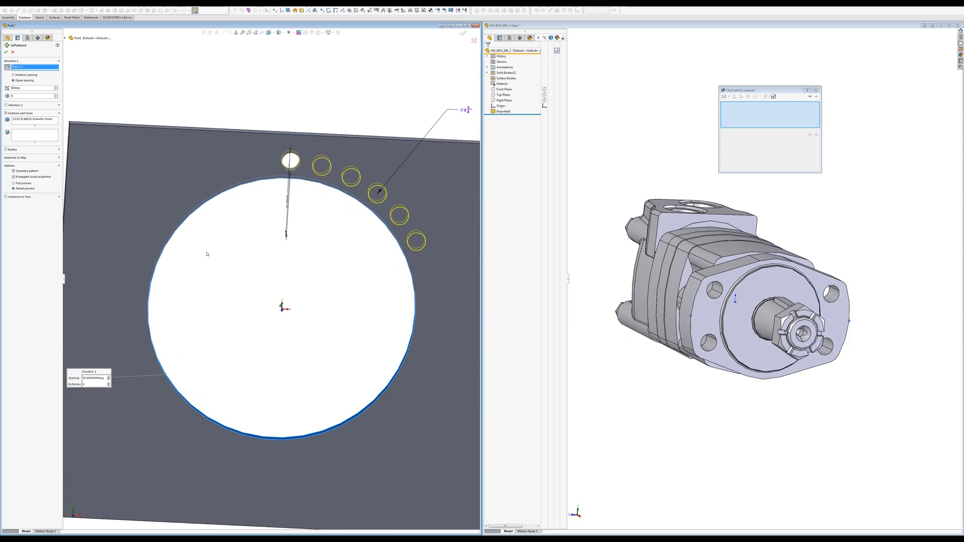
# Try a 360 degree total angle for the hole pattern and compare Instance spacing with Equal spacing.
pyautogui.doubleClick(24, 87)
pyautogui.write('360')
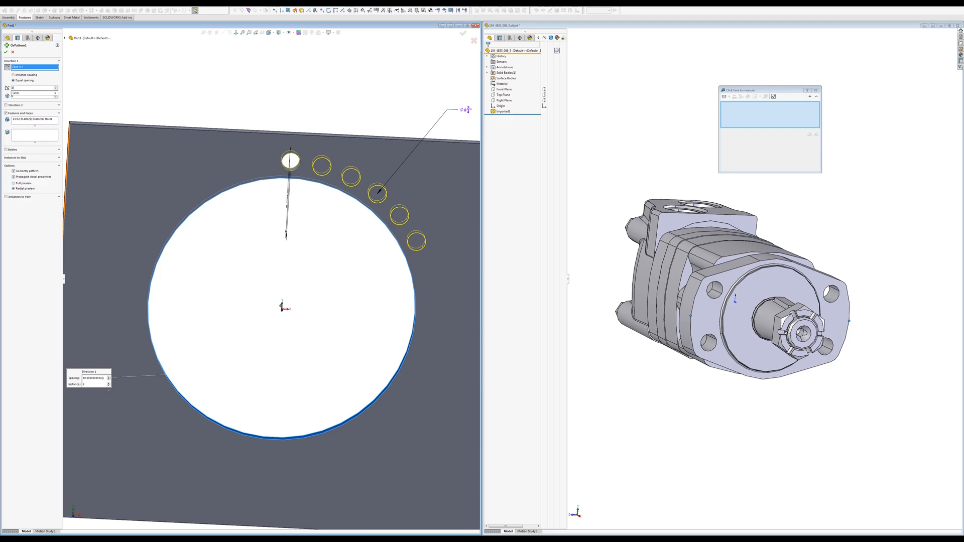
pyautogui.press('Return')
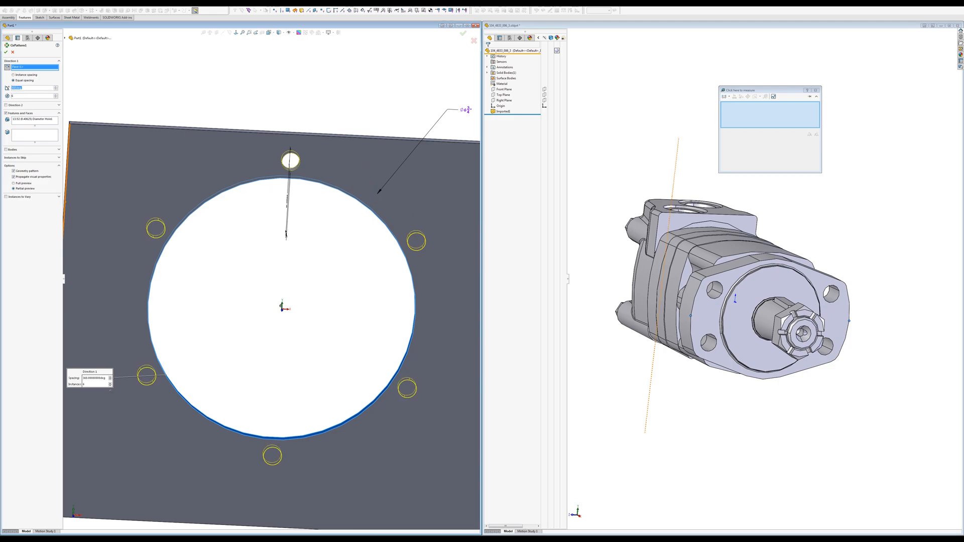
pyautogui.click(20, 76)
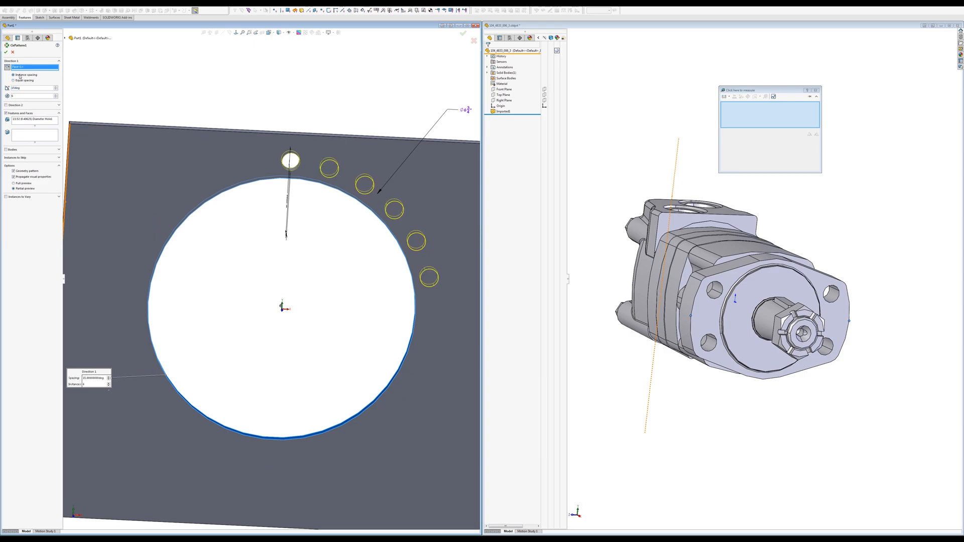
pyautogui.click(15, 81)
pyautogui.click(13, 75)
pyautogui.click(14, 81)
# Distribute 24 instances of the hole over a total angle of 360 degrees and complete the circular pattern.
pyautogui.doubleClick(20, 89)
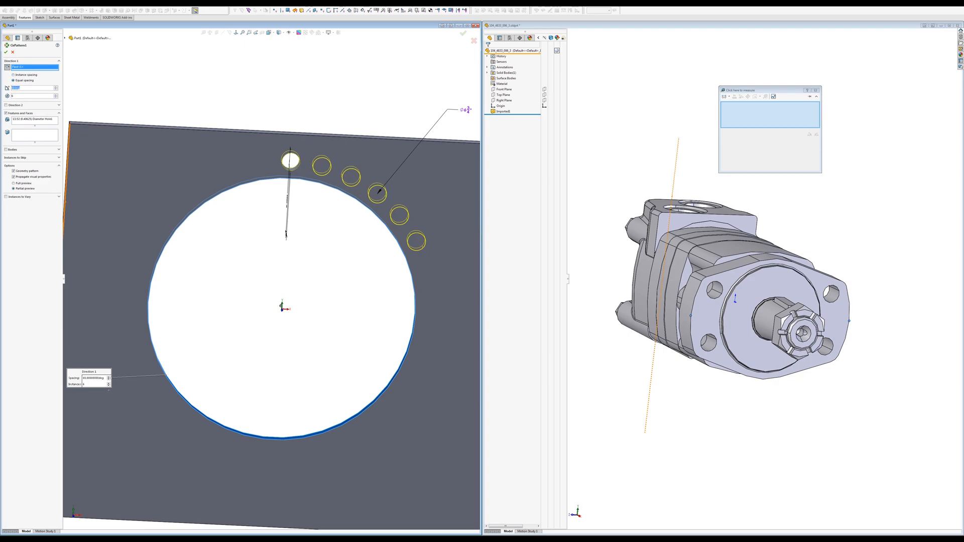
pyautogui.write('360')
pyautogui.press('Return')
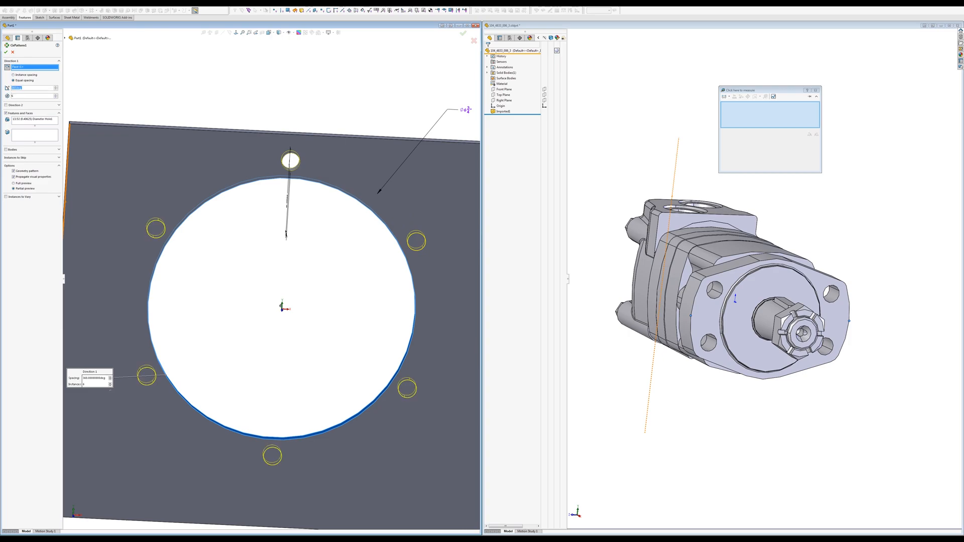
pyautogui.doubleClick(43, 95)
pyautogui.write('5')
pyautogui.write('4')
pyautogui.press('Return')
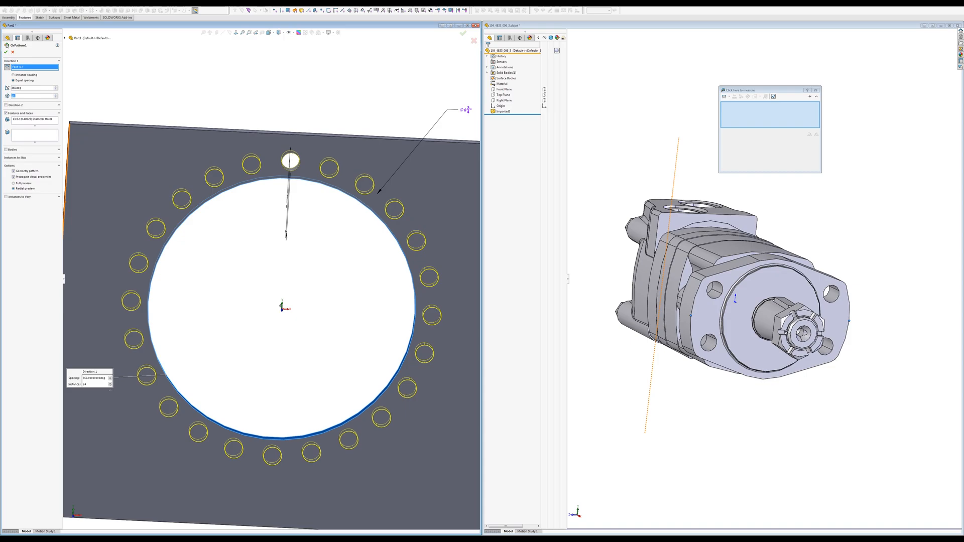
pyautogui.click(6, 51)
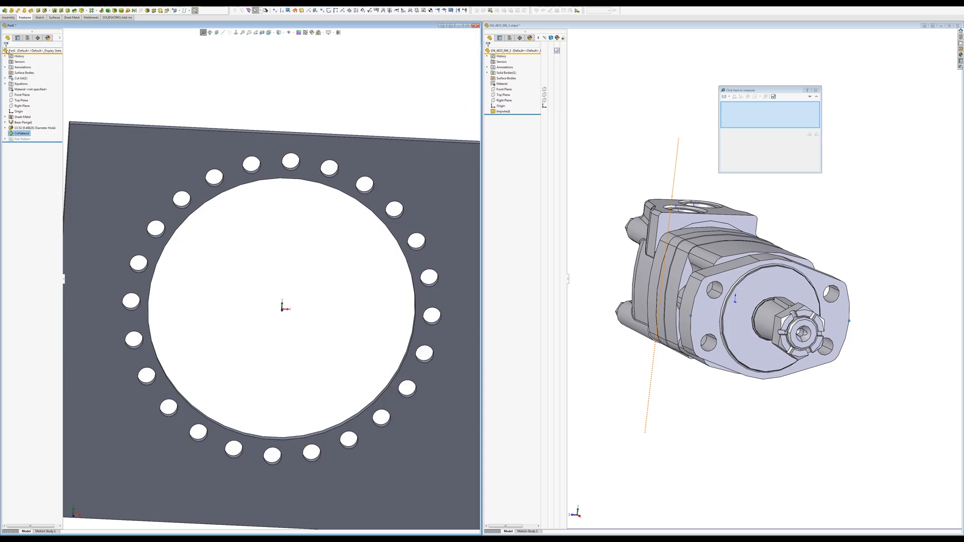
pyautogui.click(276, 95)
pyautogui.scroll(4, 276, 95)
pyautogui.moveTo(378, 213); pyautogui.dragTo(326, 224, button='middle')
pyautogui.scroll(-3, 320, 206)
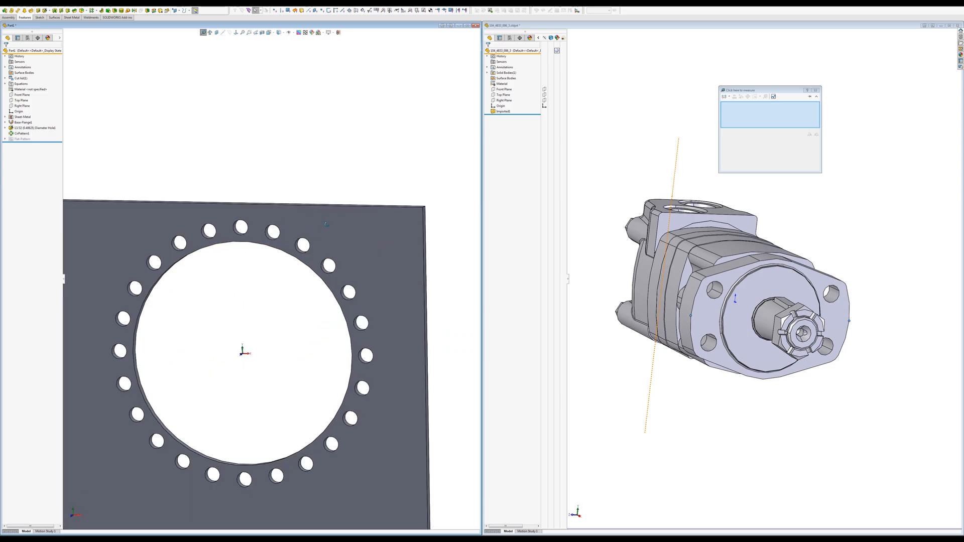
pyautogui.scroll(2, 299, 274)
pyautogui.scroll(-1, 260, 291)
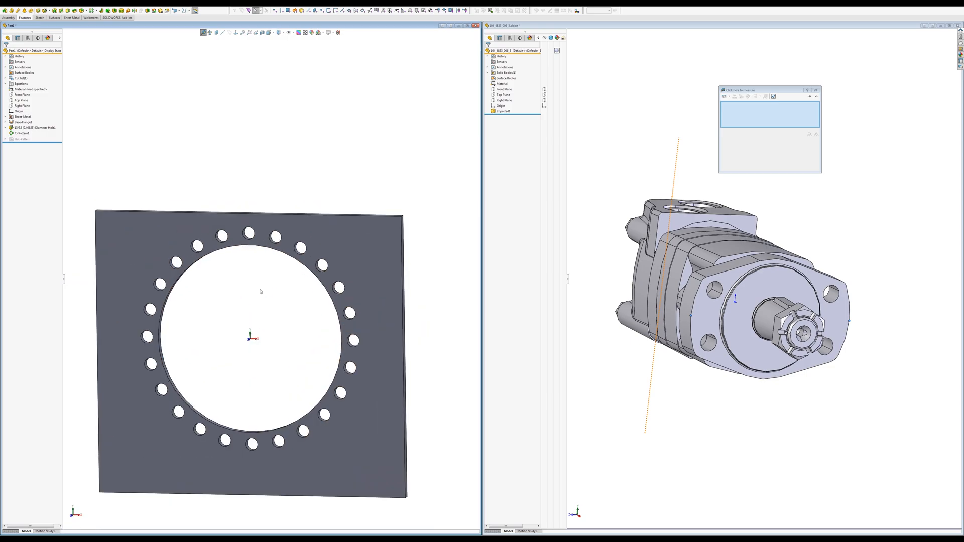
pyautogui.moveTo(289, 273); pyautogui.dragTo(169, 185, button='middle')
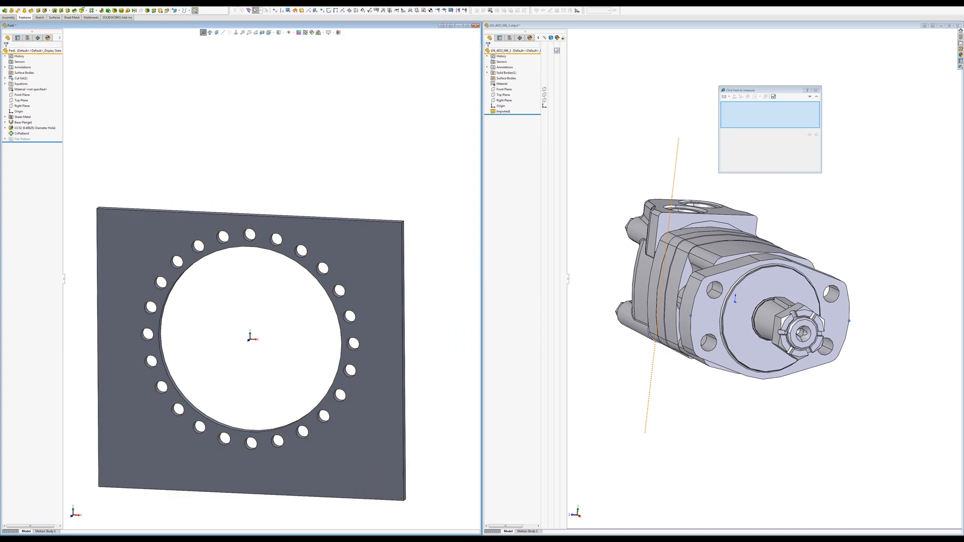
# Fillet the plate's two upper corner edges with a 1 in radius.
pyautogui.click(82, 10)
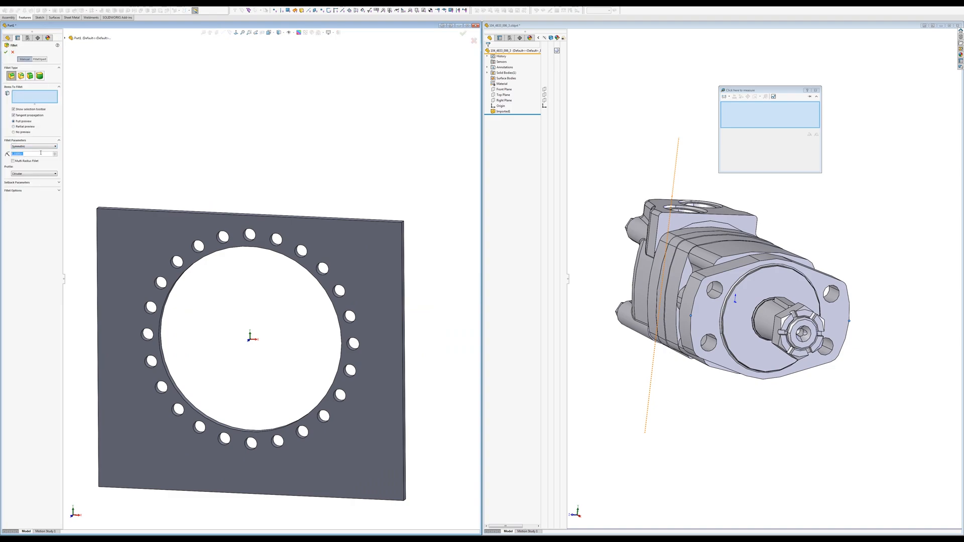
pyautogui.write('1')
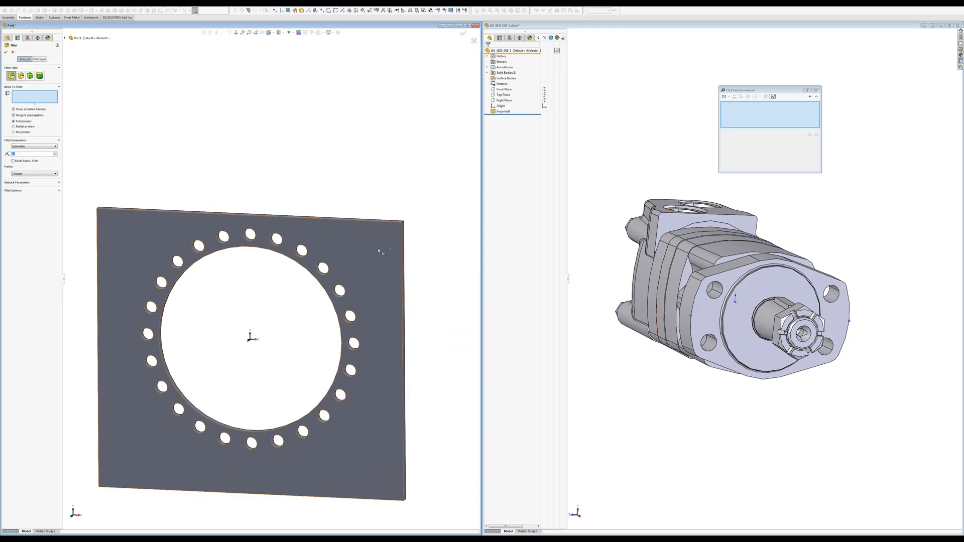
pyautogui.moveTo(383, 252); pyautogui.dragTo(369, 267, button='middle')
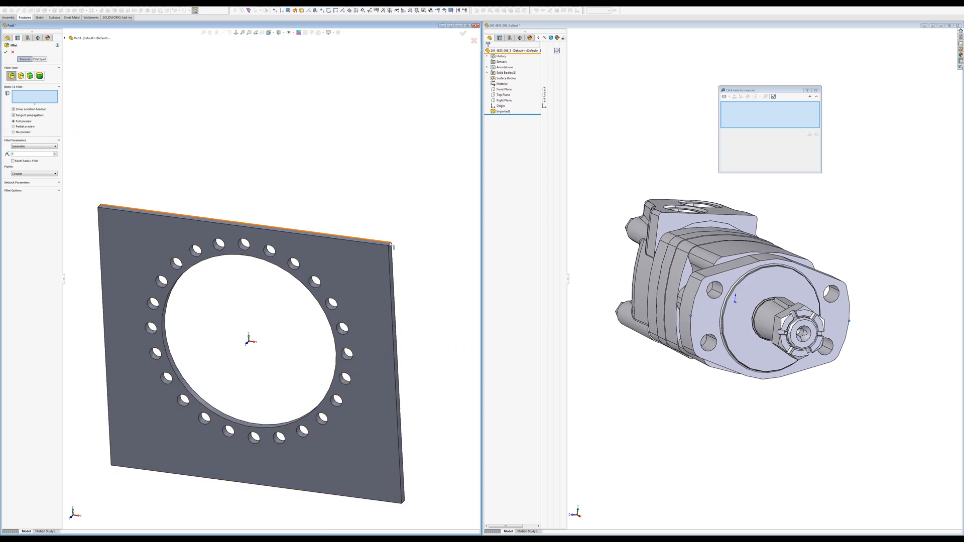
pyautogui.click(391, 247)
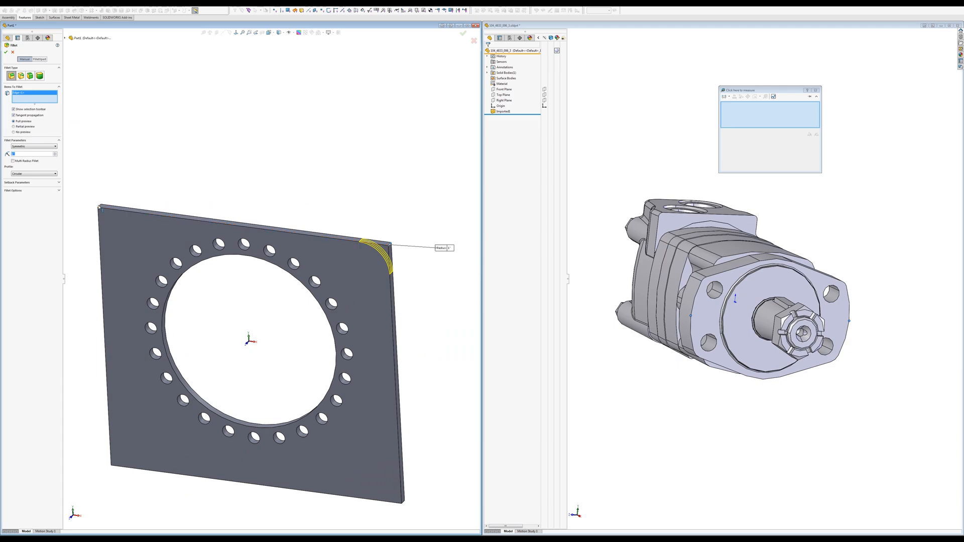
pyautogui.click(99, 208)
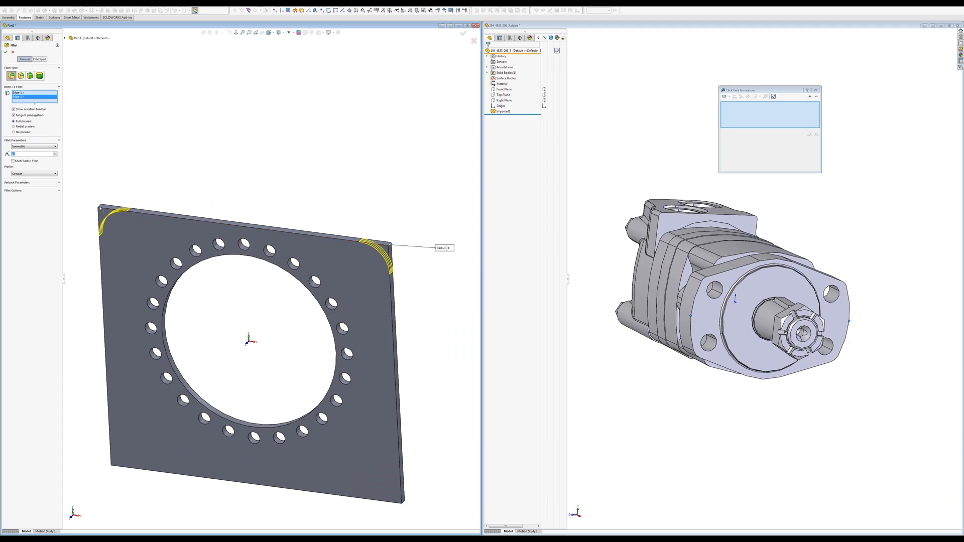
pyautogui.press('Return')
pyautogui.scroll(2, 247, 280)
pyautogui.moveTo(248, 280)
pyautogui.mouseDown(button='middle')
pyautogui.moveTo(276, 262)
pyautogui.moveTo(243, 273)
pyautogui.moveTo(263, 273)
pyautogui.moveTo(256, 276)
pyautogui.mouseUp(button='middle')
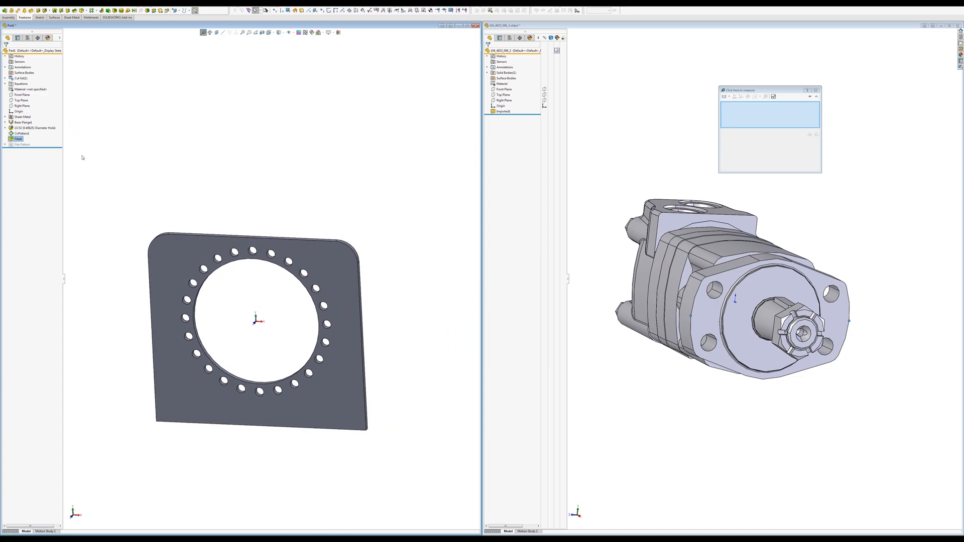
# Increase the radius of the fillet on the plate's two upper corners.
pyautogui.click(18, 139)
pyautogui.click(350, 260)
pyautogui.press('Return')
pyautogui.click(335, 218)
# Try to define the plate's height with an equation of 9 minus the sheet metal thickness.
pyautogui.moveTo(340, 267); pyautogui.dragTo(261, 420, button='middle')
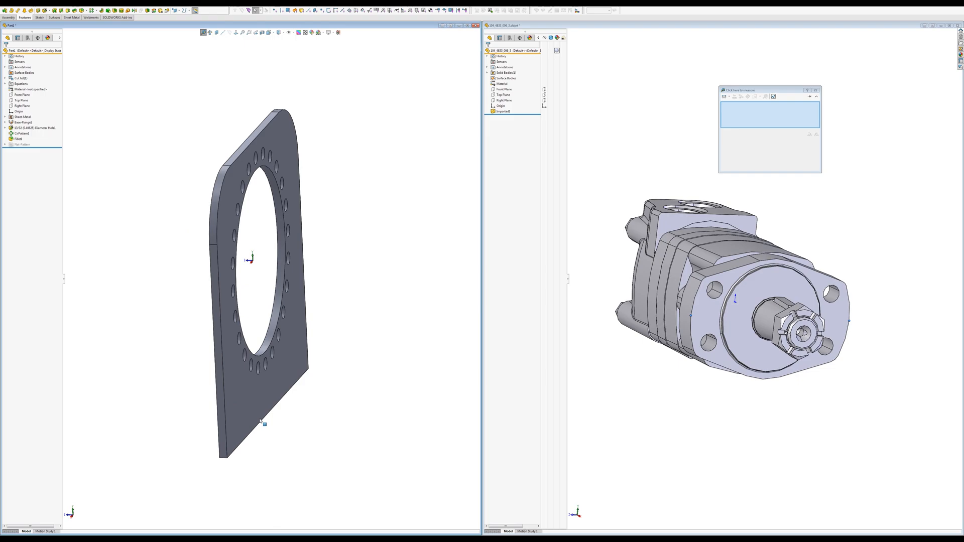
pyautogui.moveTo(261, 422); pyautogui.dragTo(402, 409, button='middle')
pyautogui.click(378, 388)
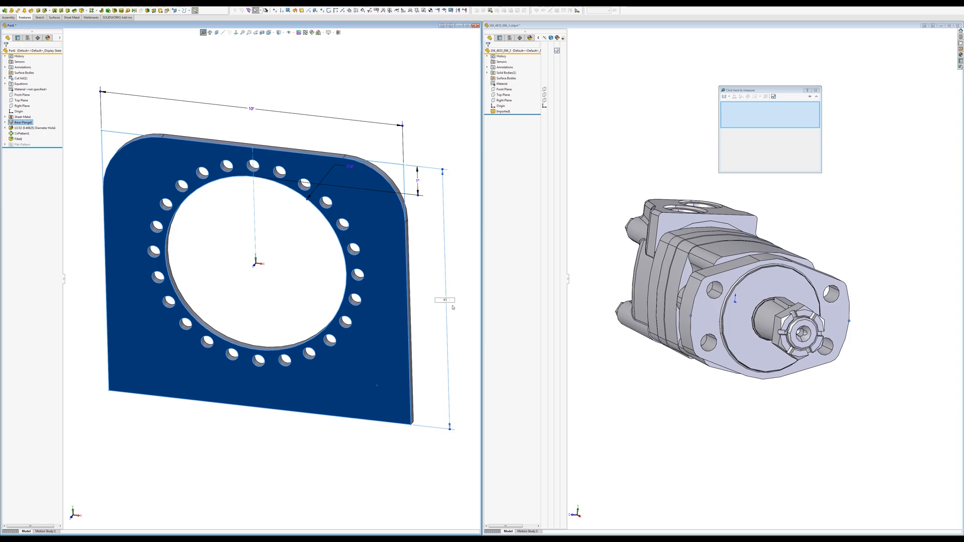
pyautogui.click(451, 301)
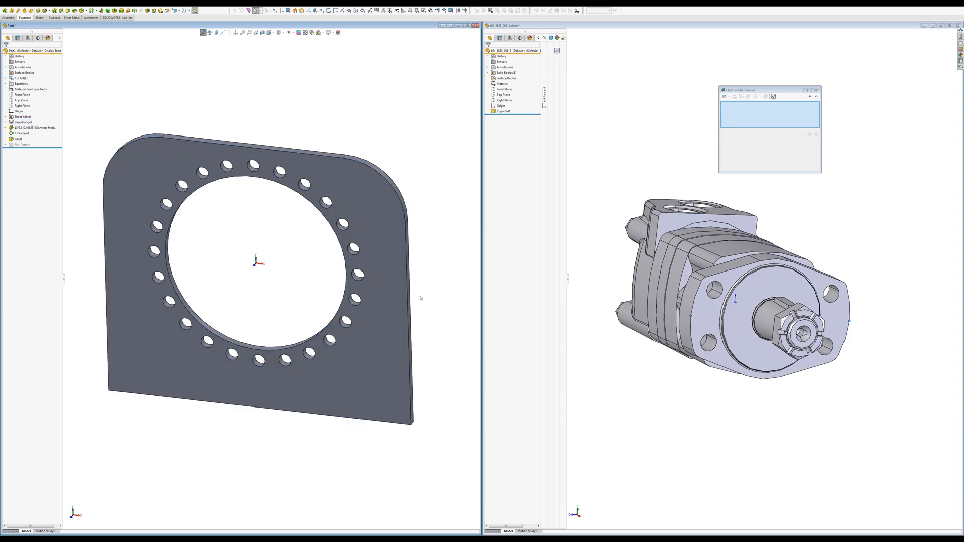
pyautogui.click(392, 223)
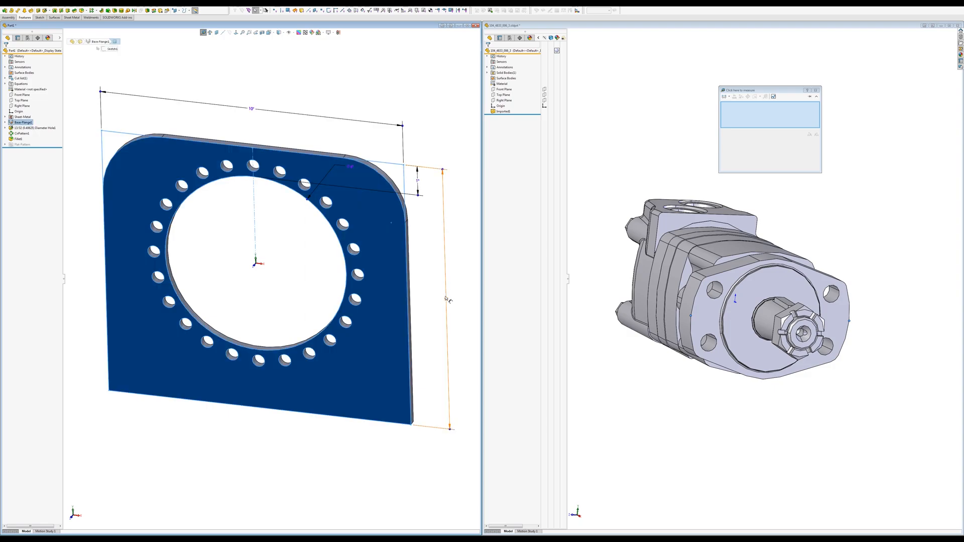
pyautogui.click(448, 301)
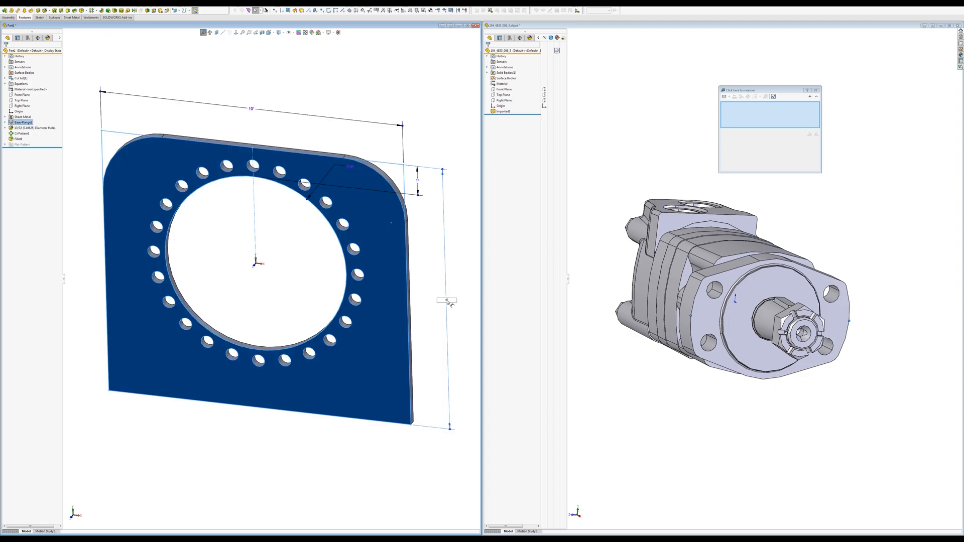
pyautogui.doubleClick(448, 301)
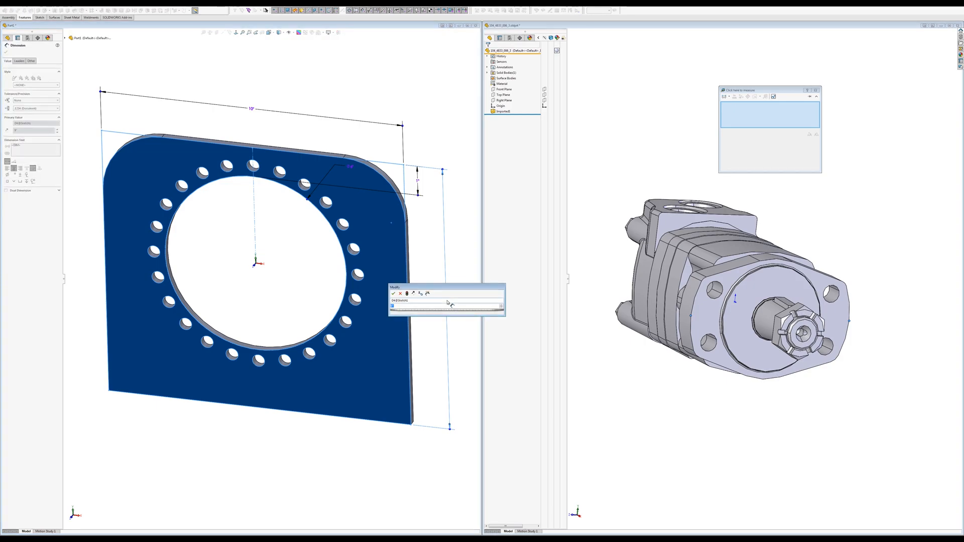
pyautogui.write('=')
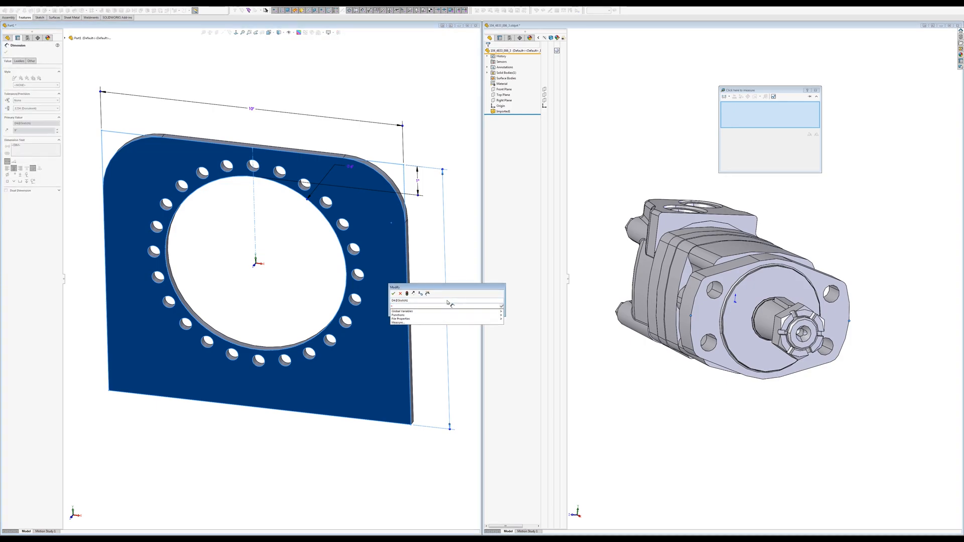
pyautogui.write('9')
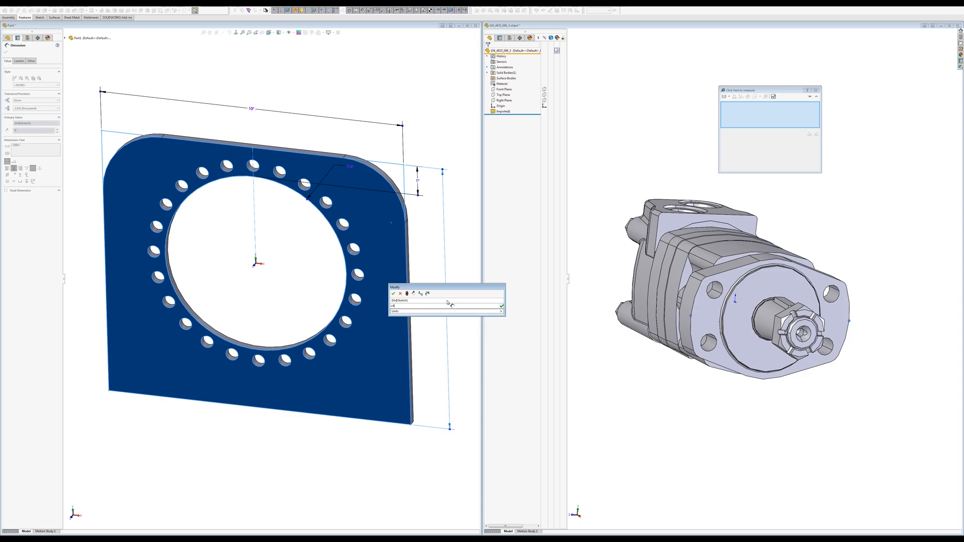
pyautogui.write('-')
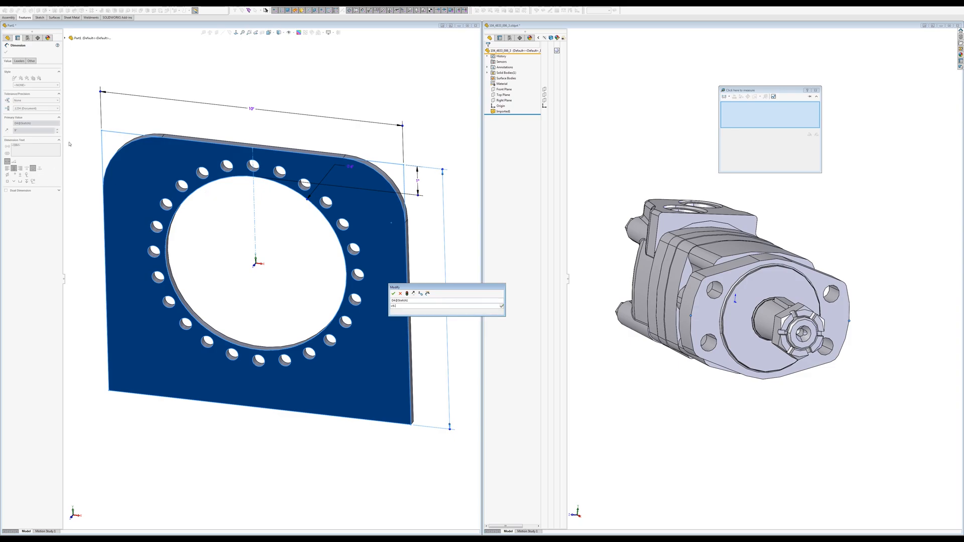
pyautogui.click(69, 38)
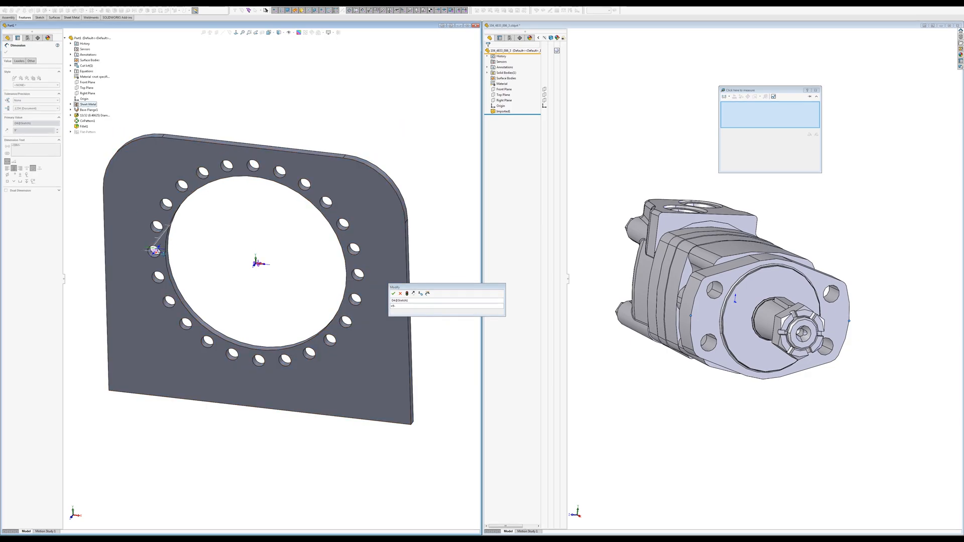
pyautogui.click(155, 251)
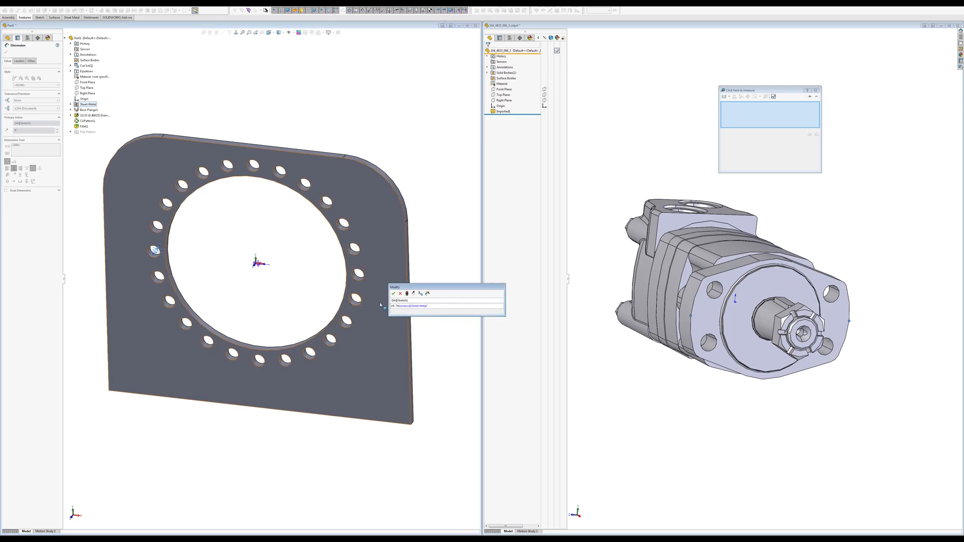
pyautogui.click(393, 294)
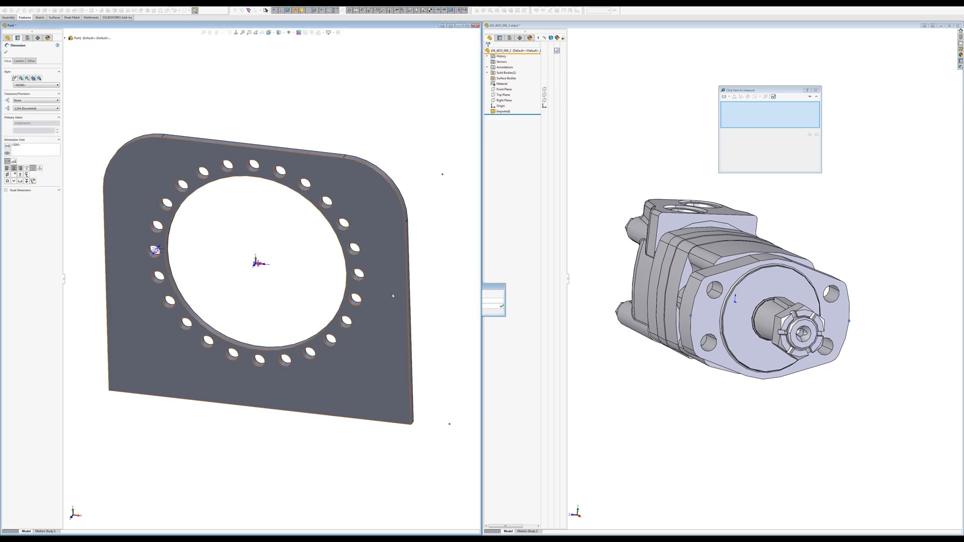
pyautogui.click(385, 134)
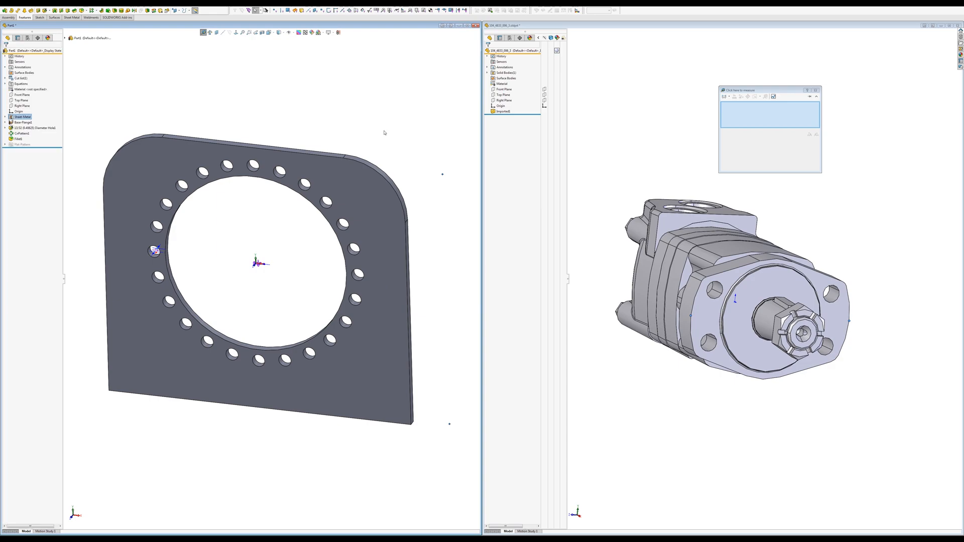
# Set the plate's height dimension to the equation 9 minus the linked Sheet-Metal thickness and rebuild the plate.
pyautogui.click(388, 234)
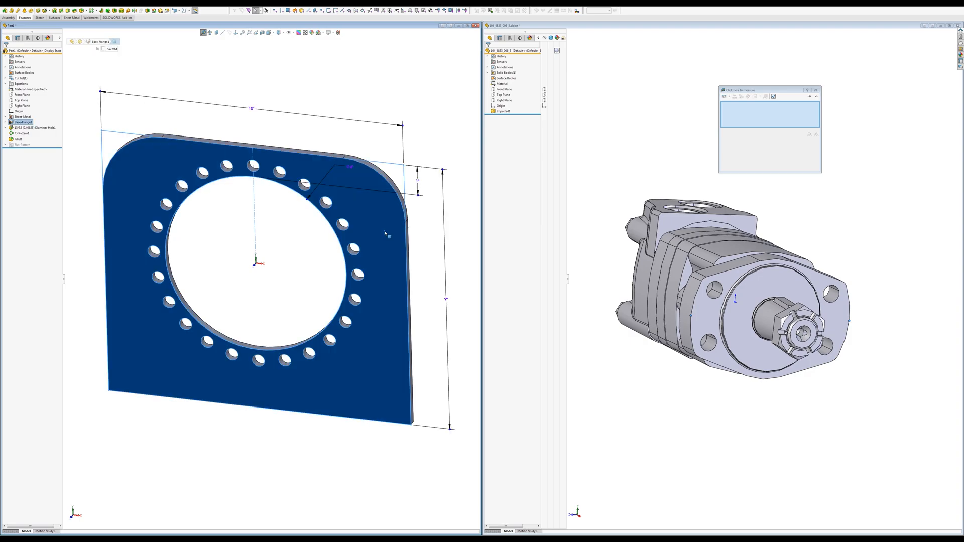
pyautogui.doubleClick(446, 300)
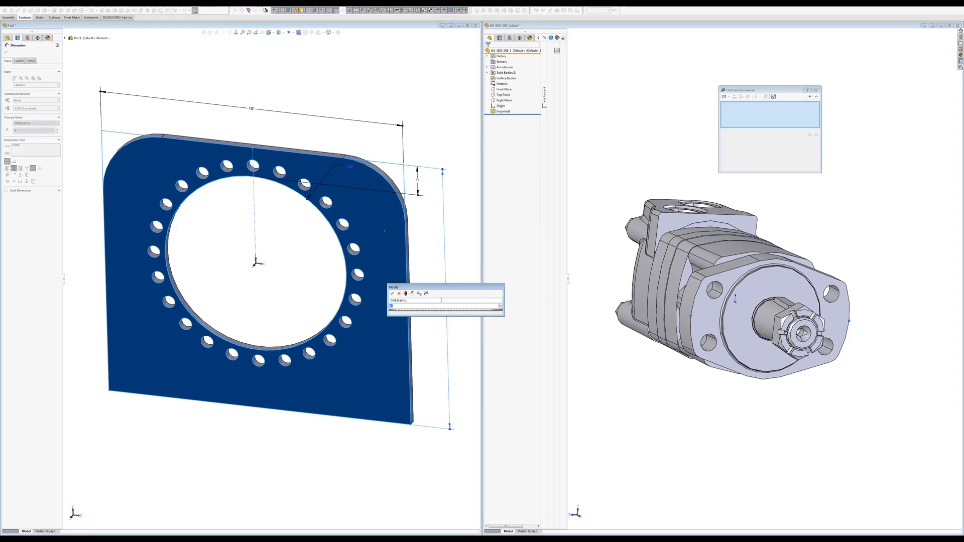
pyautogui.write('=9-')
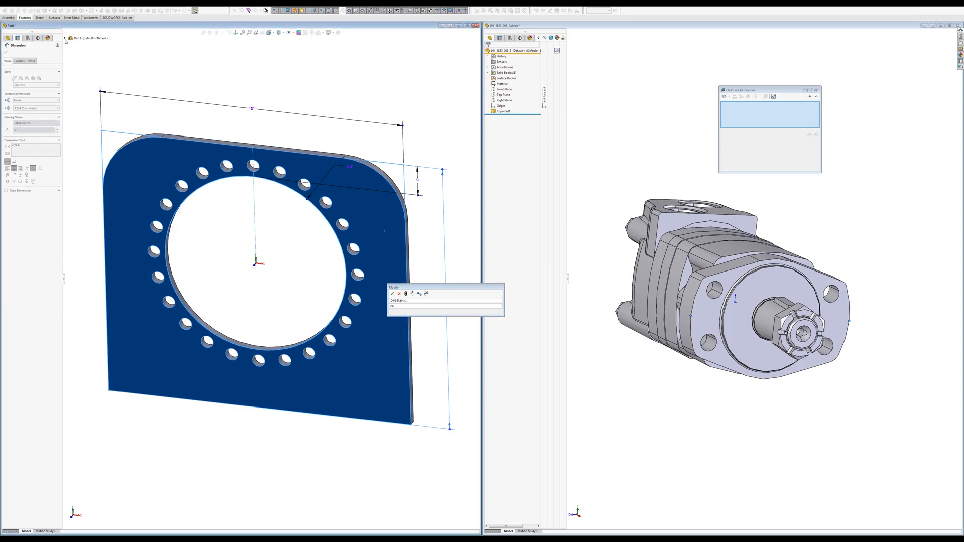
pyautogui.click(76, 38)
pyautogui.click(81, 106)
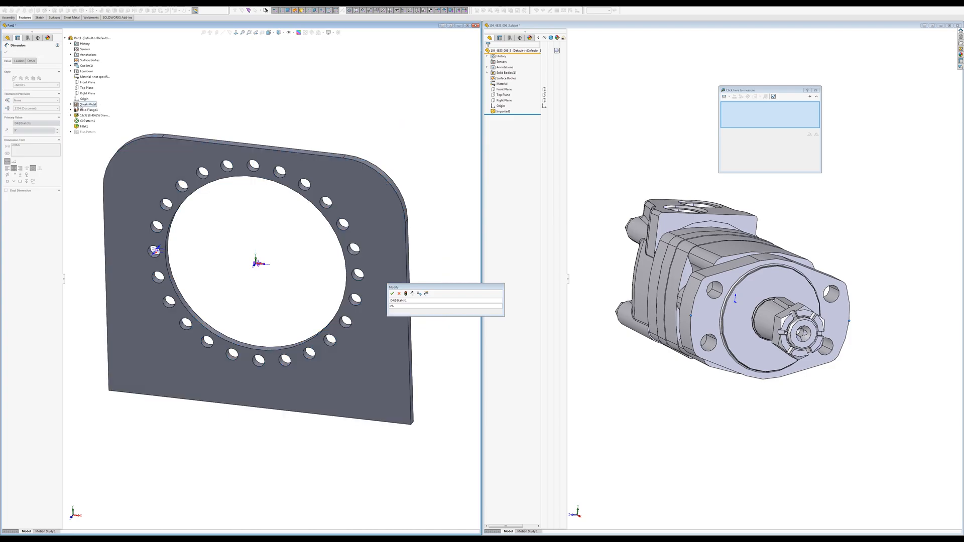
pyautogui.click(154, 249)
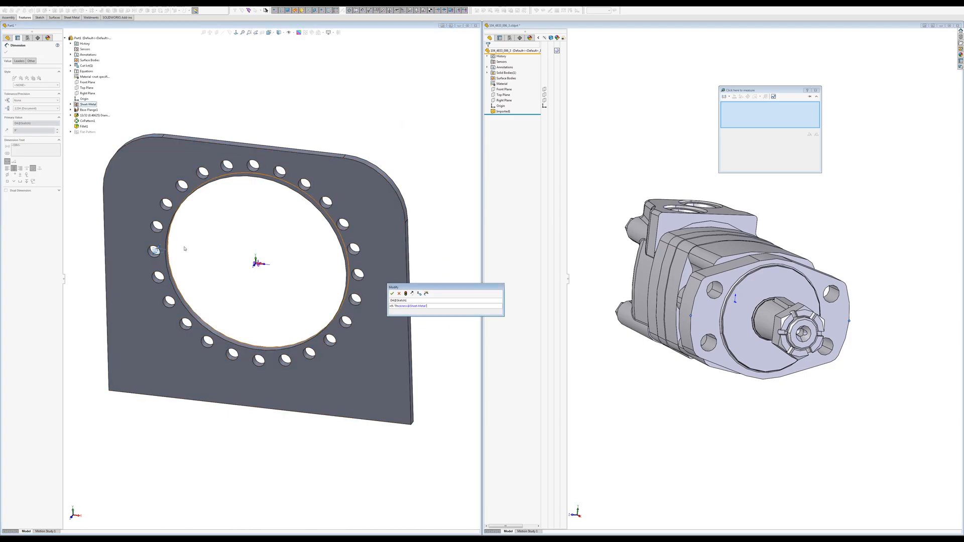
pyautogui.click(393, 293)
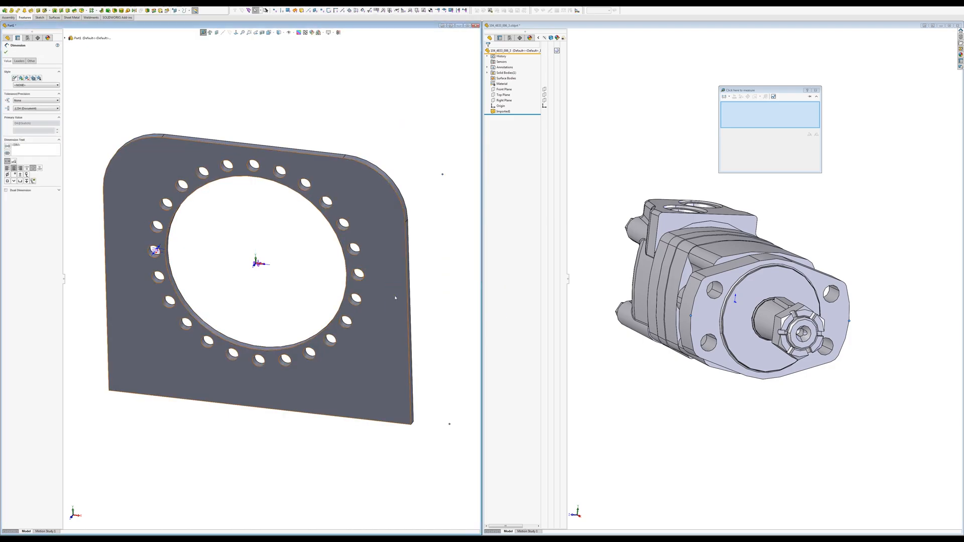
pyautogui.press('Escape')
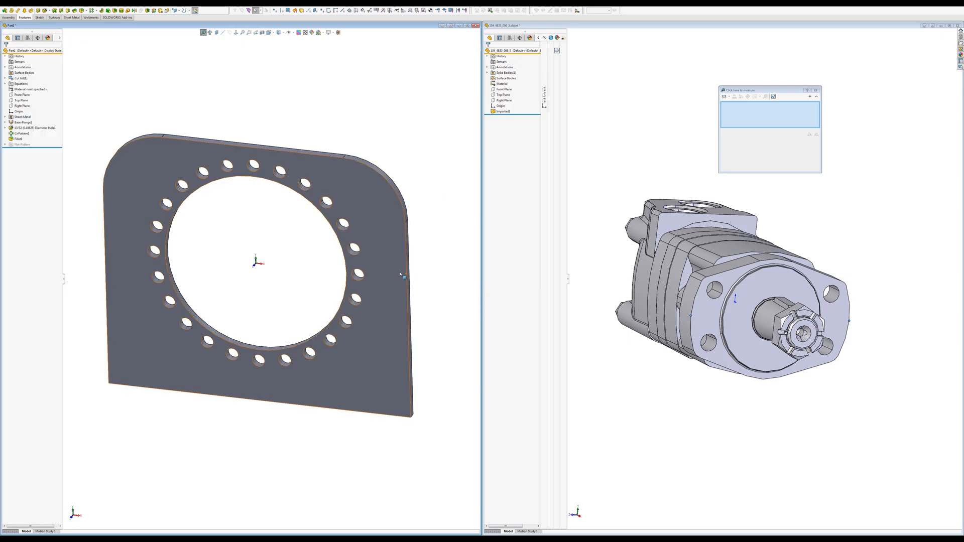
pyautogui.doubleClick(396, 273)
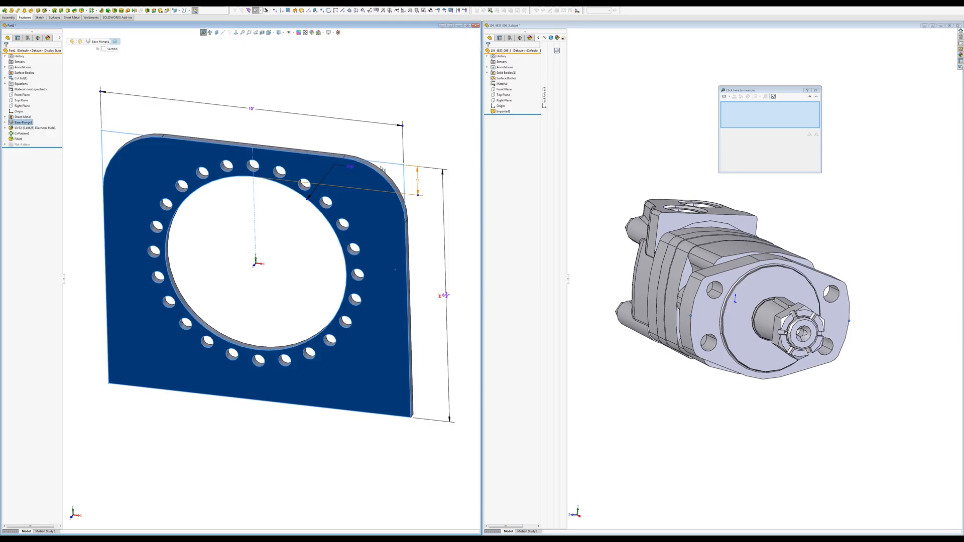
pyautogui.click(369, 95)
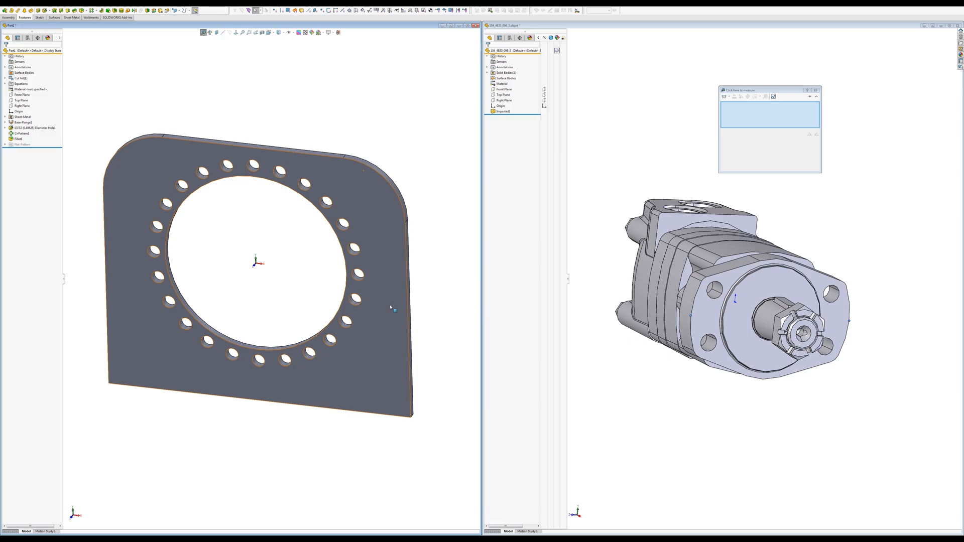
# Start a sketch on the plate's narrow bottom face and draw a corner rectangle across it, extending well beyond both plate faces.
pyautogui.moveTo(377, 319); pyautogui.dragTo(391, 323, button='middle')
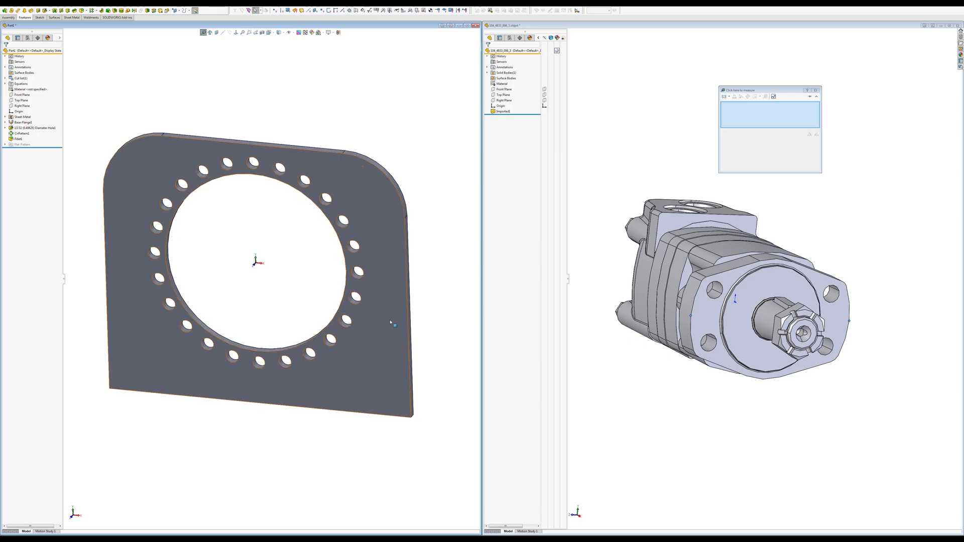
pyautogui.moveTo(404, 375)
pyautogui.mouseDown(button='middle')
pyautogui.moveTo(387, 325)
pyautogui.moveTo(394, 362)
pyautogui.mouseUp(button='middle')
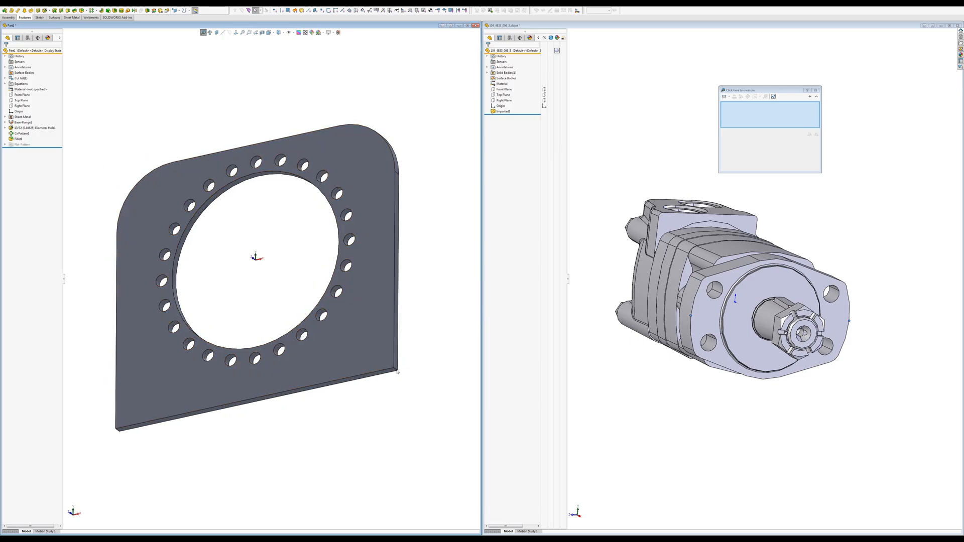
pyautogui.click(390, 371)
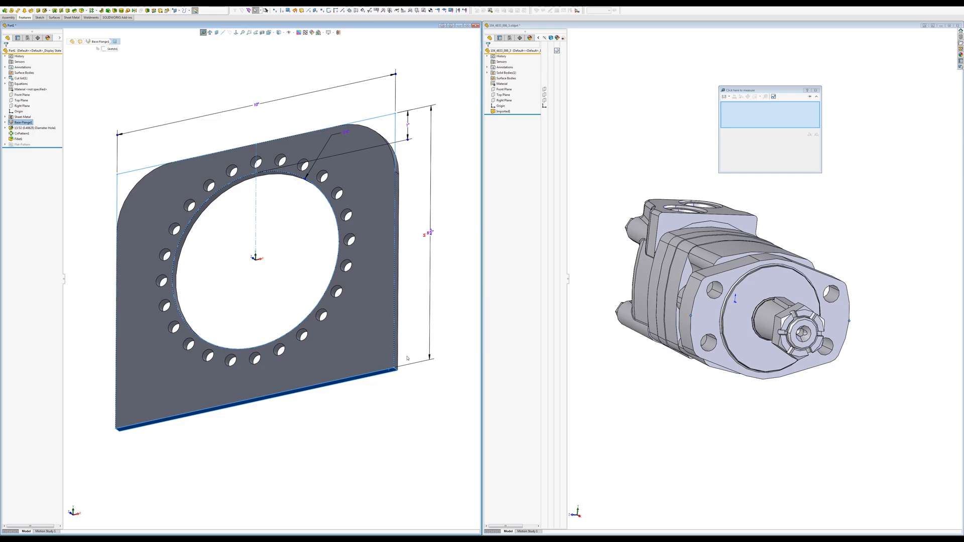
pyautogui.press('s')
pyautogui.moveTo(360, 400)
pyautogui.mouseDown(button='middle')
pyautogui.moveTo(213, 400)
pyautogui.moveTo(208, 503)
pyautogui.moveTo(160, 469)
pyautogui.mouseUp(button='middle')
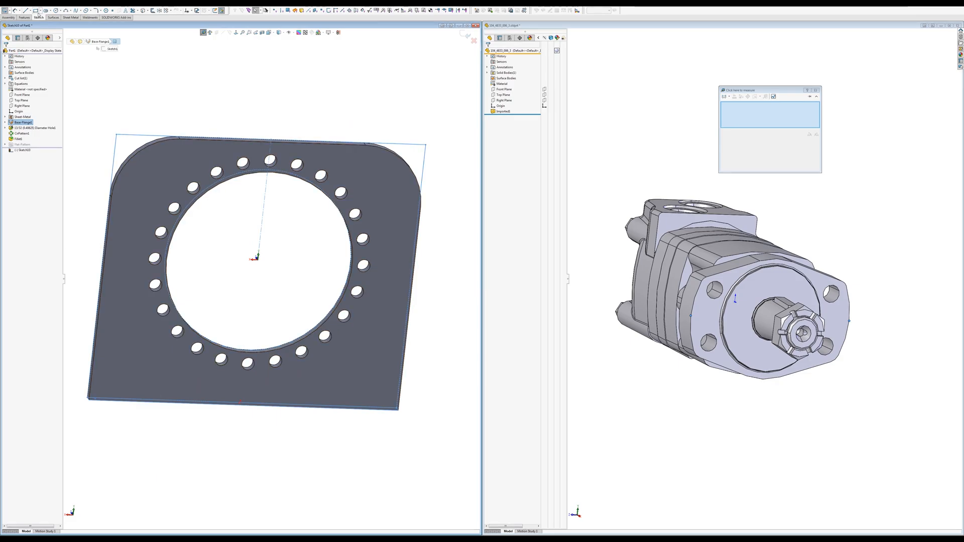
pyautogui.click(35, 11)
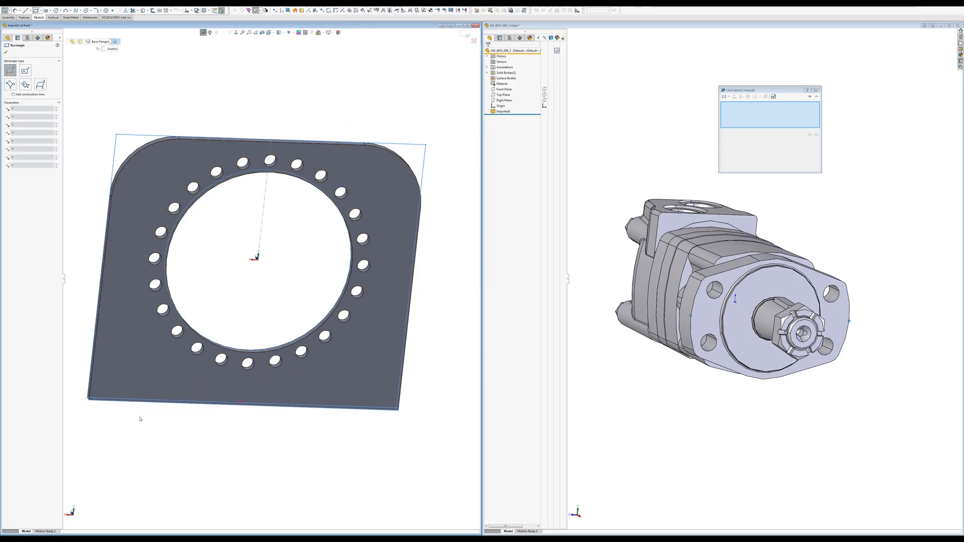
pyautogui.click(107, 380)
pyautogui.click(403, 473)
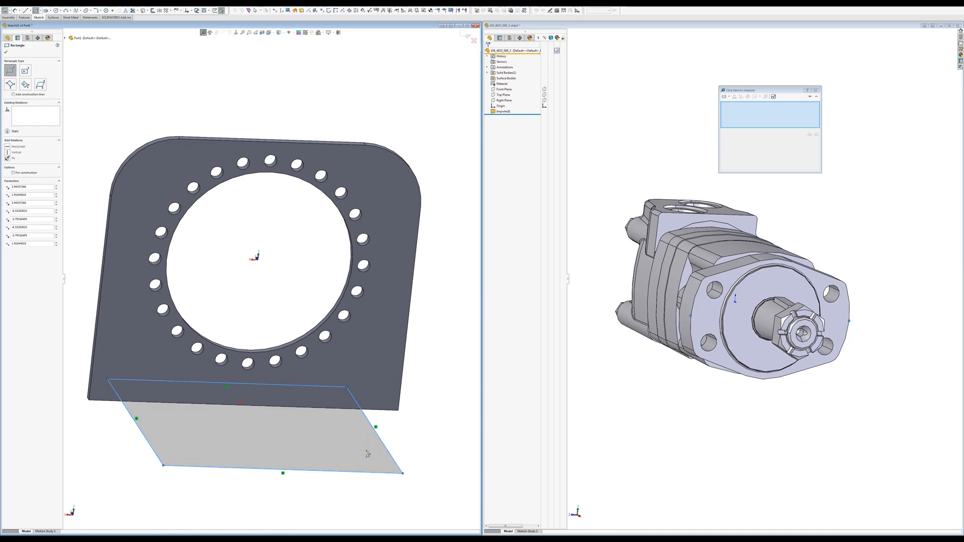
pyautogui.press('Escape')
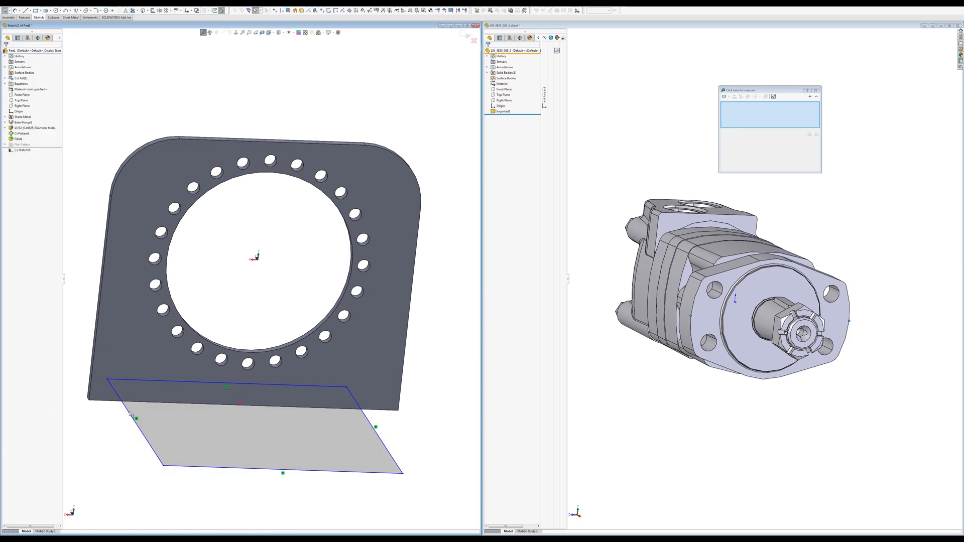
# Make the rectangle's side line collinear with the short end edge of the plate's bottom face.
pyautogui.click(129, 412)
pyautogui.moveTo(99, 410); pyautogui.dragTo(102, 424, button='middle')
pyautogui.scroll(-3, 116, 401)
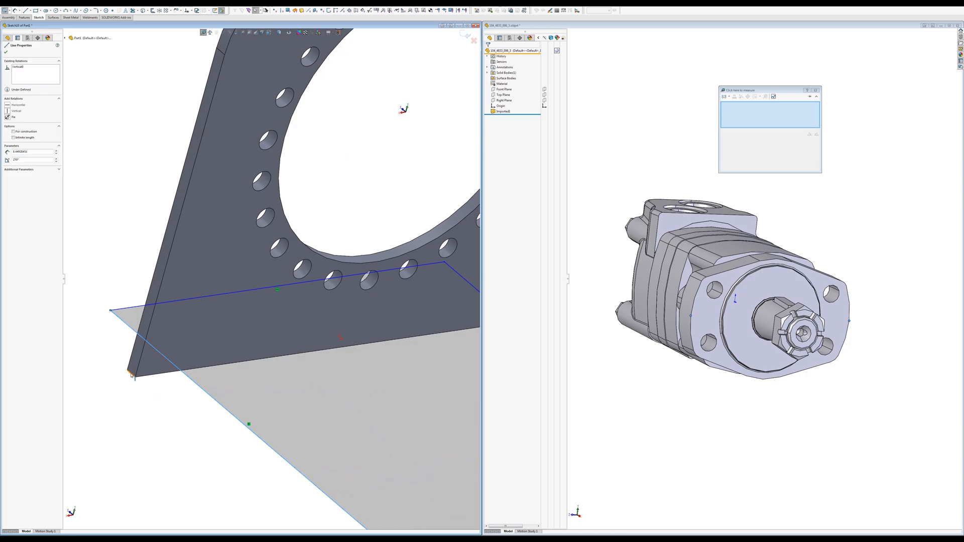
pyautogui.keyDown('ctrl'); pyautogui.click(134, 375); pyautogui.keyUp('ctrl')
pyautogui.click(146, 322)
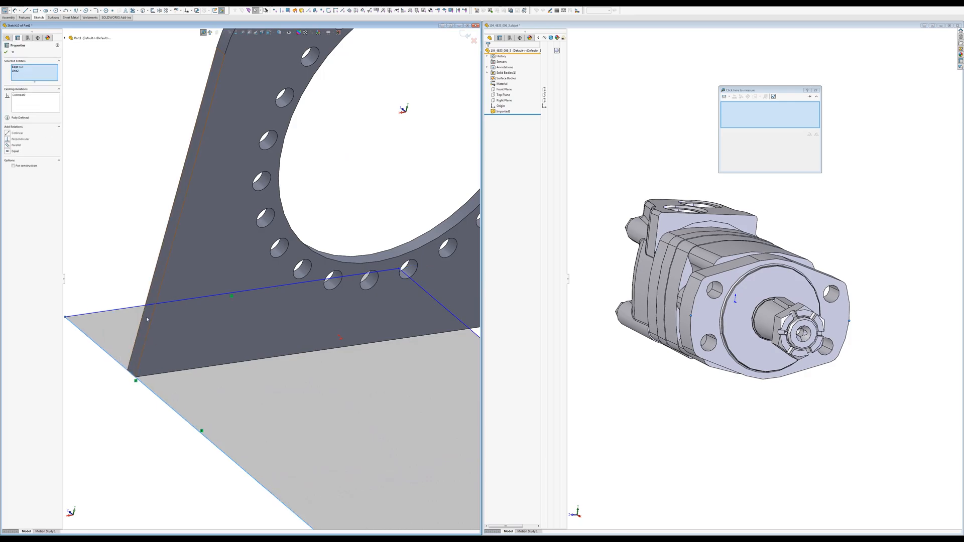
# Make the rectangle's long line nearest the plate collinear with the long edge of the plate's bottom face.
pyautogui.click(172, 302)
pyautogui.moveTo(172, 302); pyautogui.dragTo(234, 362, button='middle')
pyautogui.keyDown('ctrl'); pyautogui.click(237, 360); pyautogui.keyUp('ctrl')
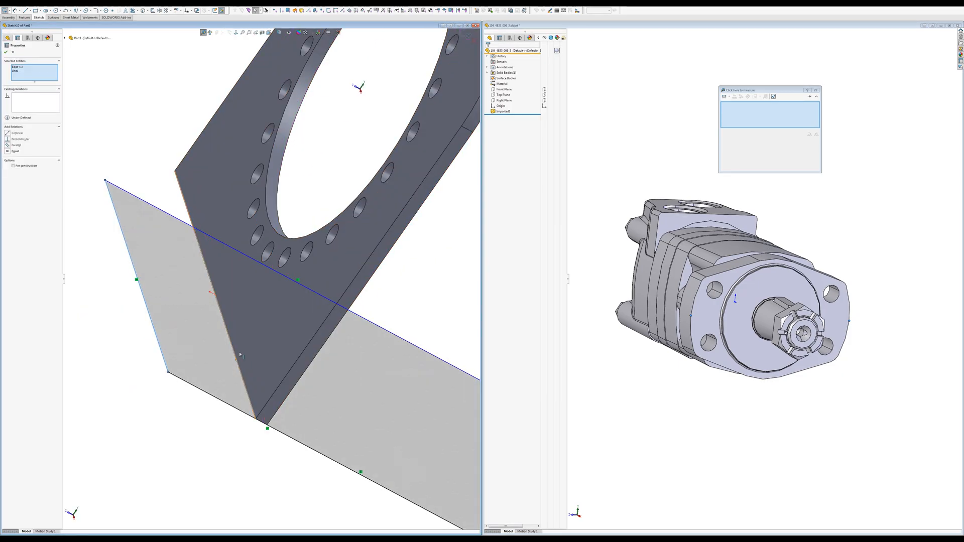
pyautogui.click(16, 132)
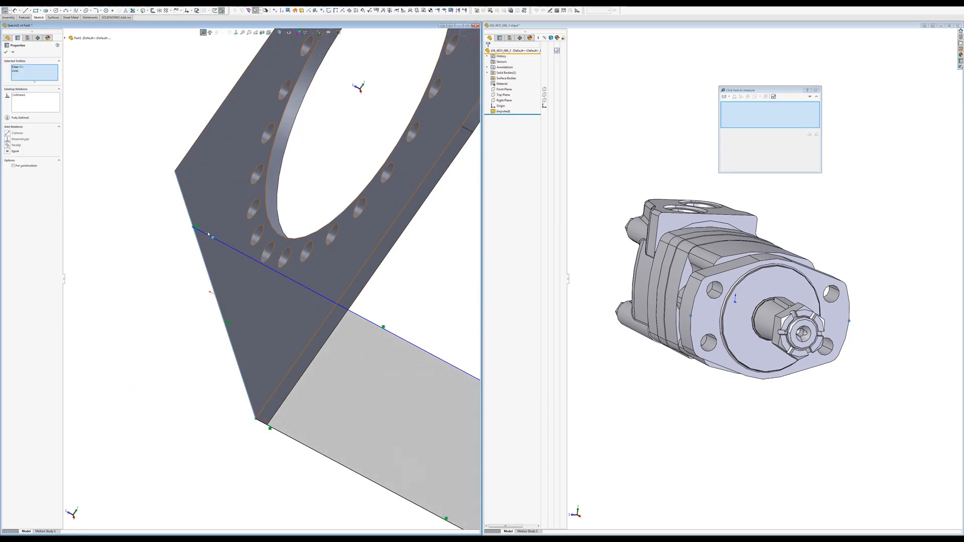
# Allow selection of hidden edges in HLR and shaded modes in the system selection options.
pyautogui.click(191, 214)
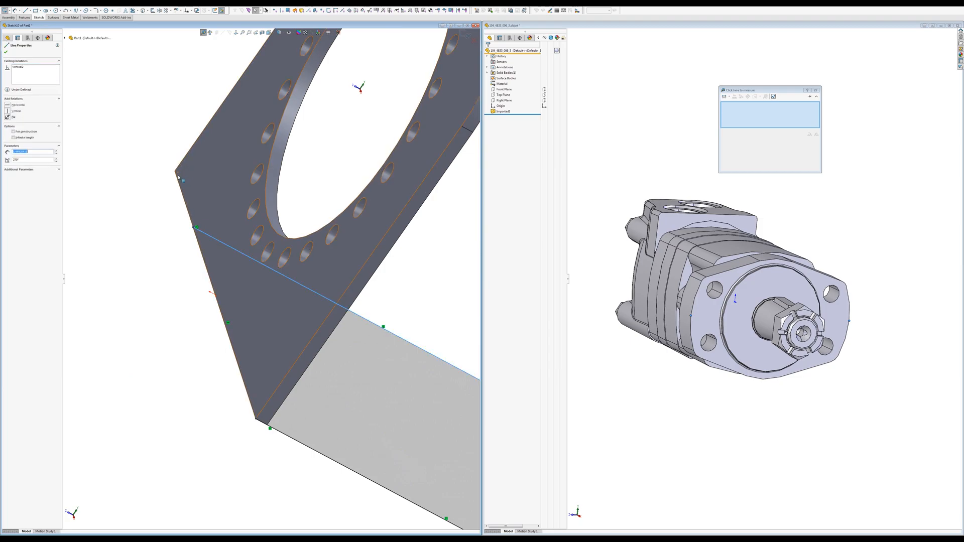
pyautogui.moveTo(183, 178); pyautogui.dragTo(184, 187, button='middle')
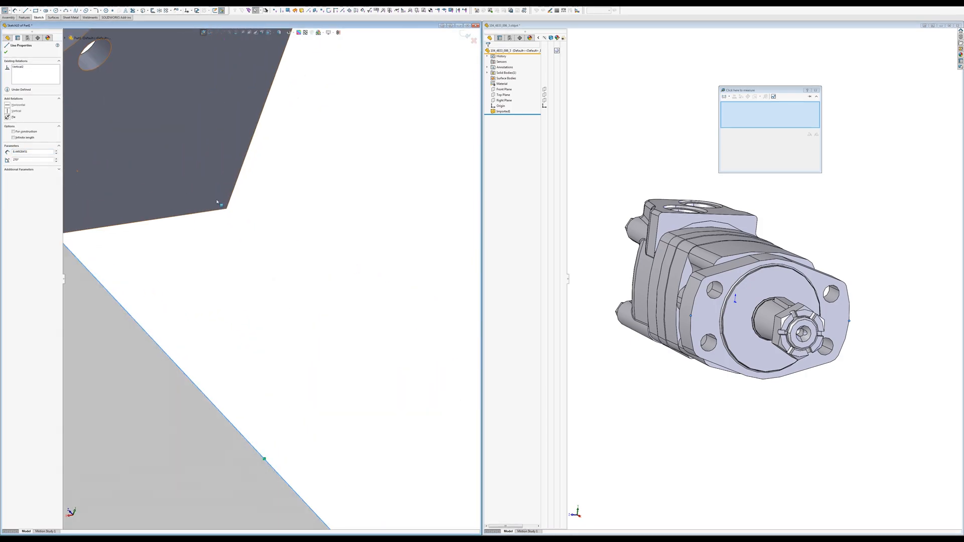
pyautogui.press('Escape')
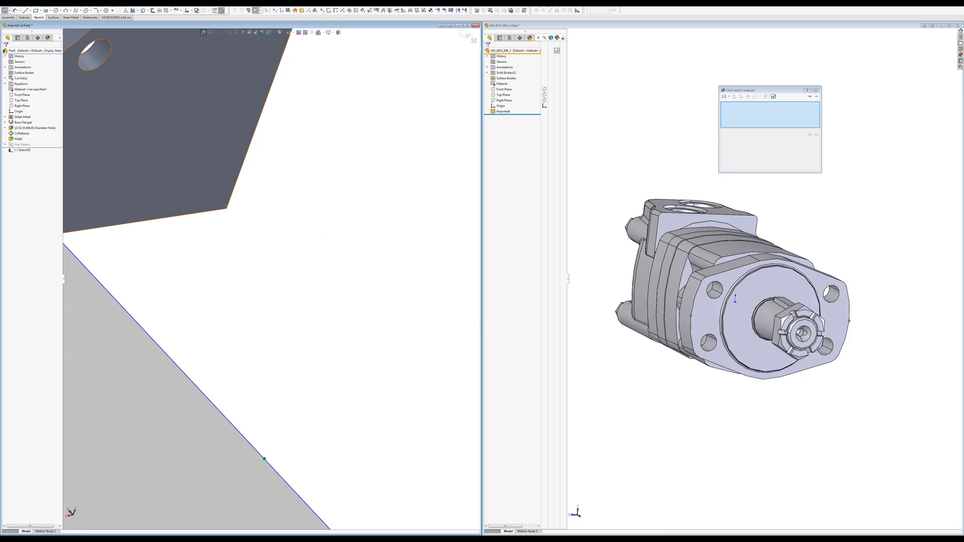
pyautogui.click(222, 11)
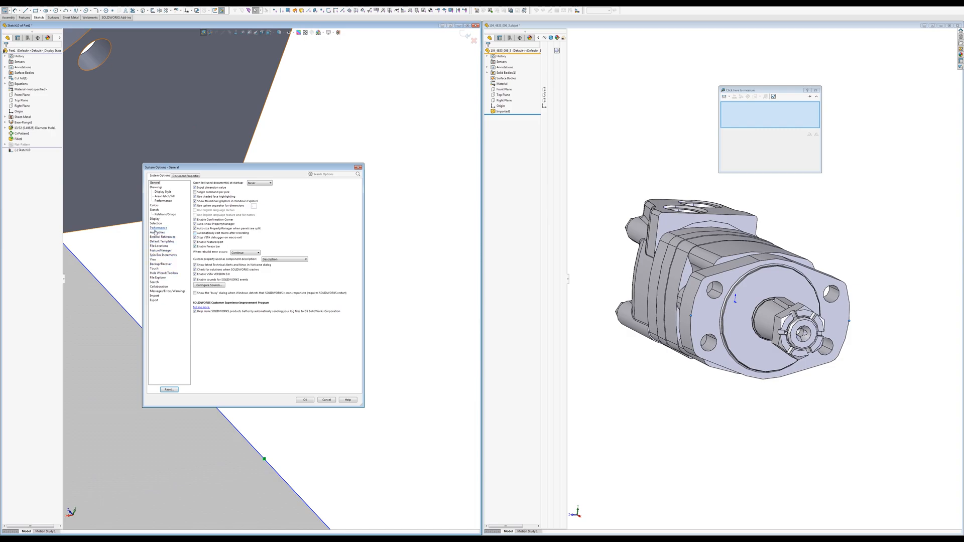
pyautogui.click(155, 223)
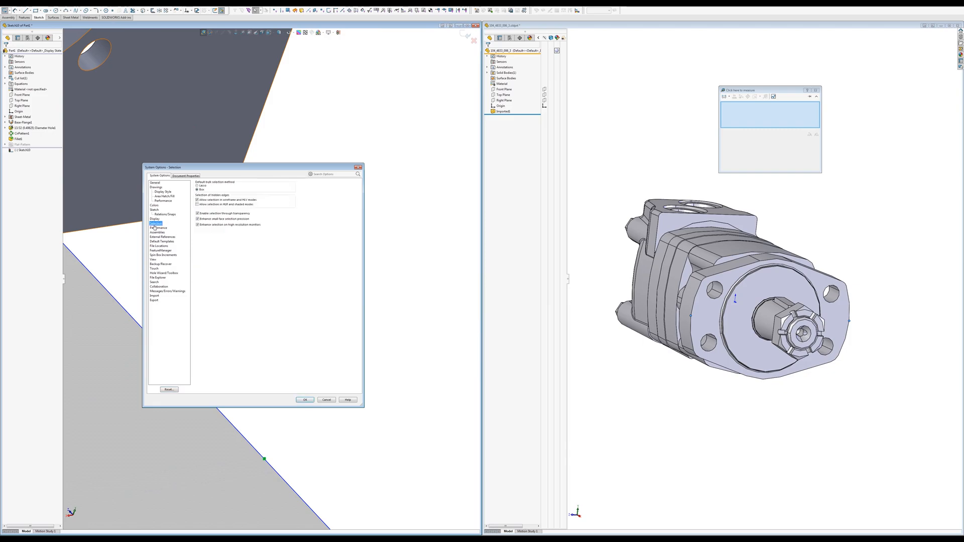
pyautogui.click(196, 205)
pyautogui.click(305, 400)
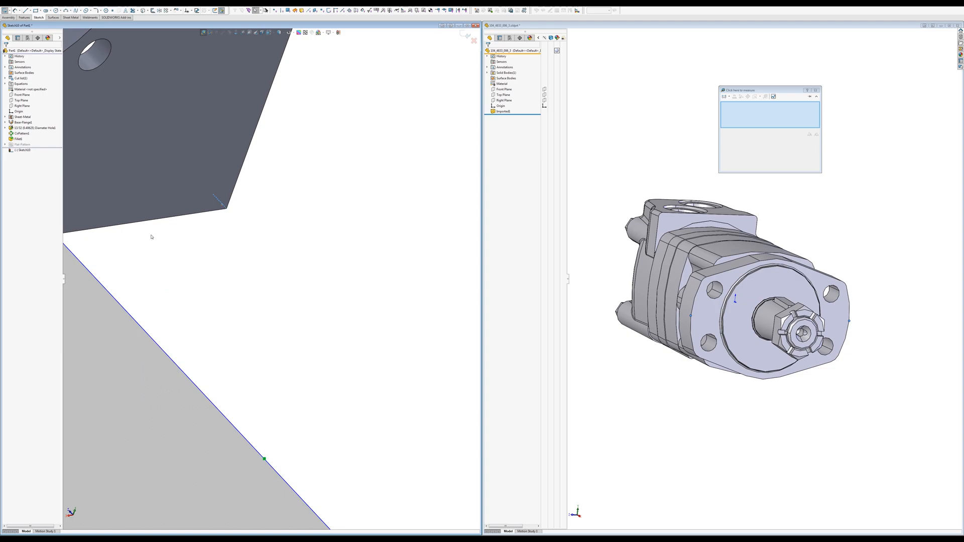
# Try to constrain the rectangle's free side line to the hidden end edge of the plate's bottom face and delete the conflicting relation.
pyautogui.click(105, 292)
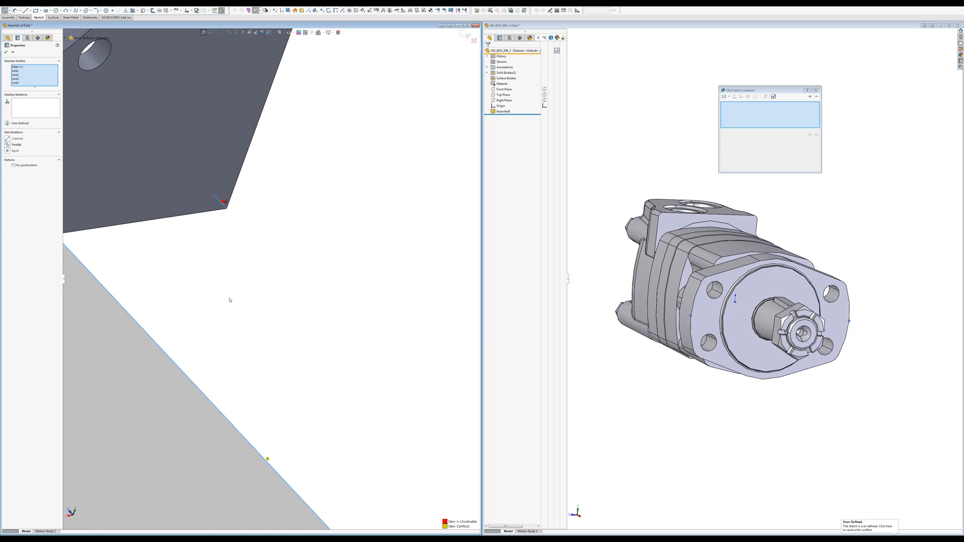
pyautogui.scroll(3, 342, 397)
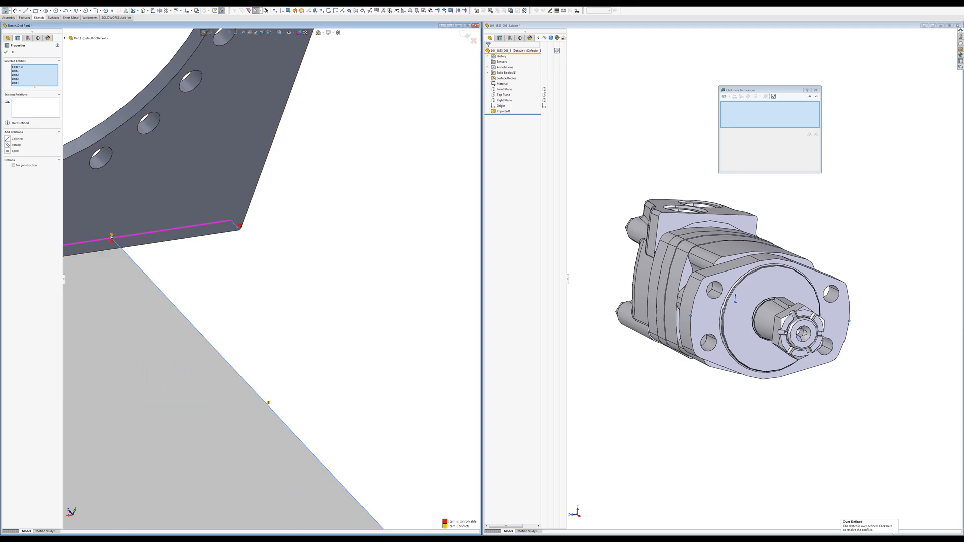
pyautogui.scroll(4, 413, 364)
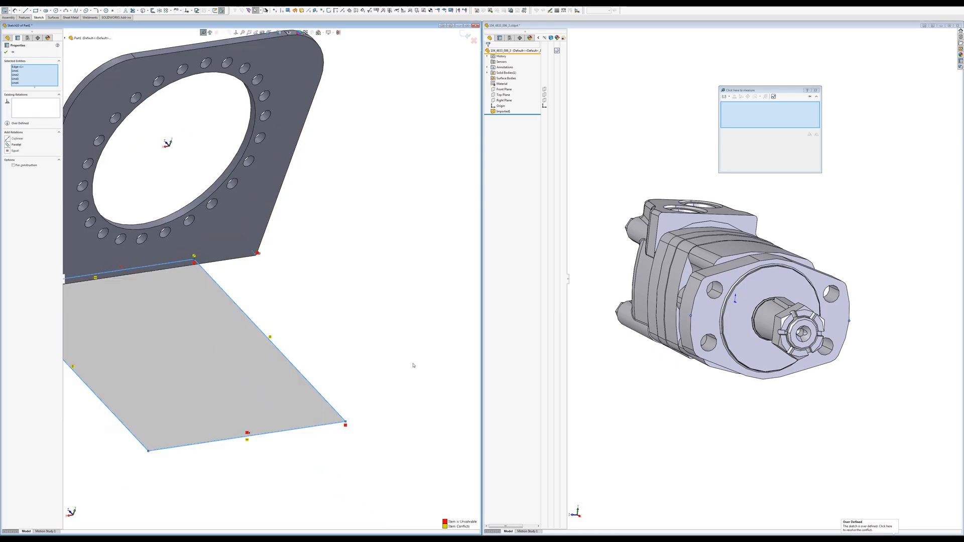
pyautogui.click(247, 434)
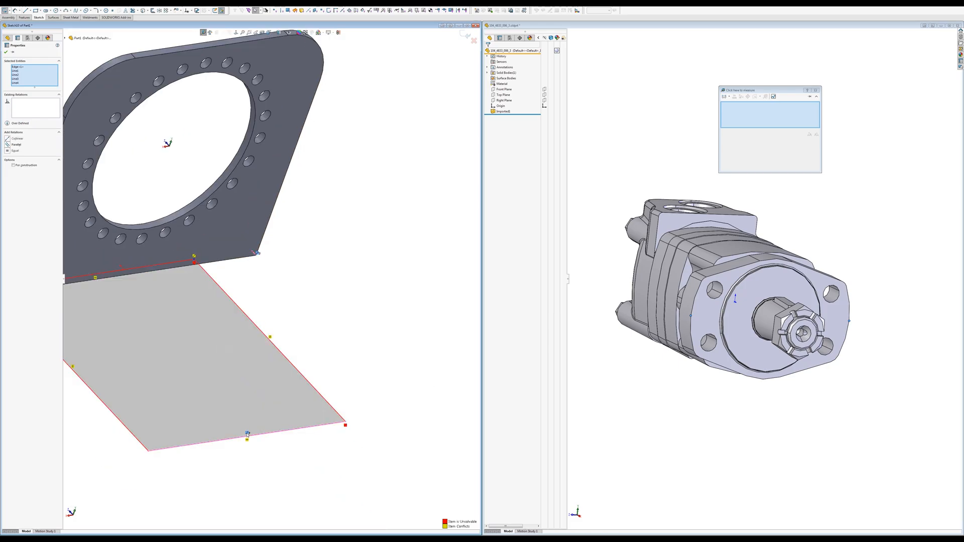
pyautogui.press('Delete')
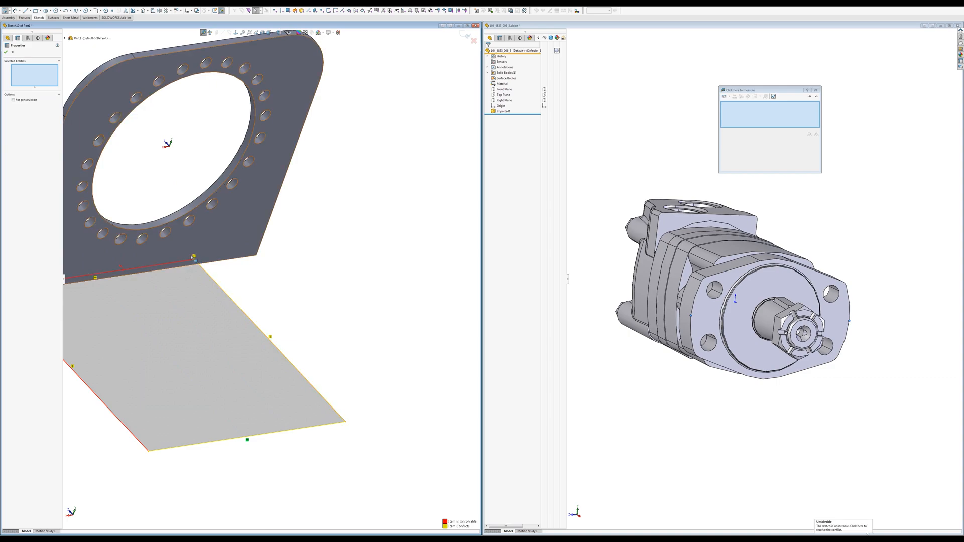
# Exit and reopen the base rectangle sketch, and undo the conflicting relation.
pyautogui.doubleClick(239, 300)
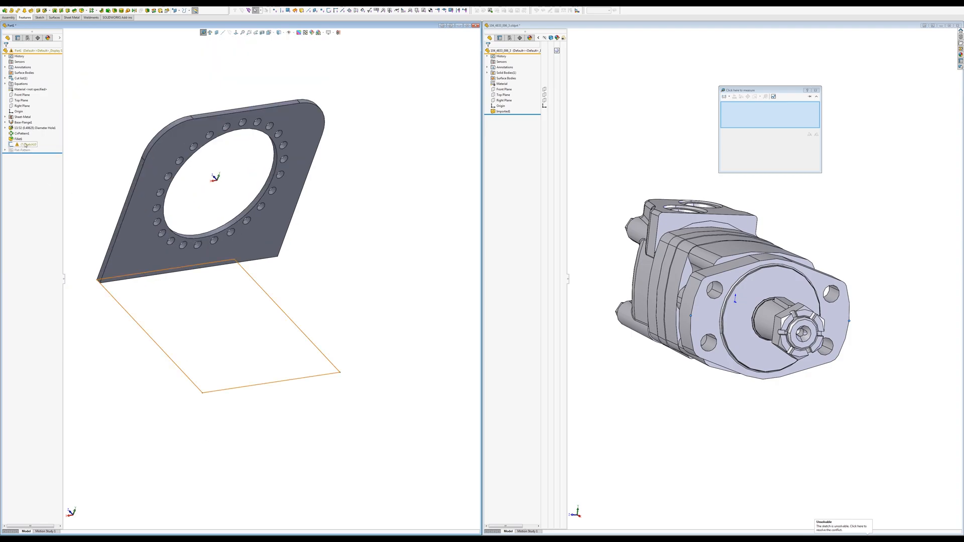
pyautogui.click(26, 146)
pyautogui.click(28, 131)
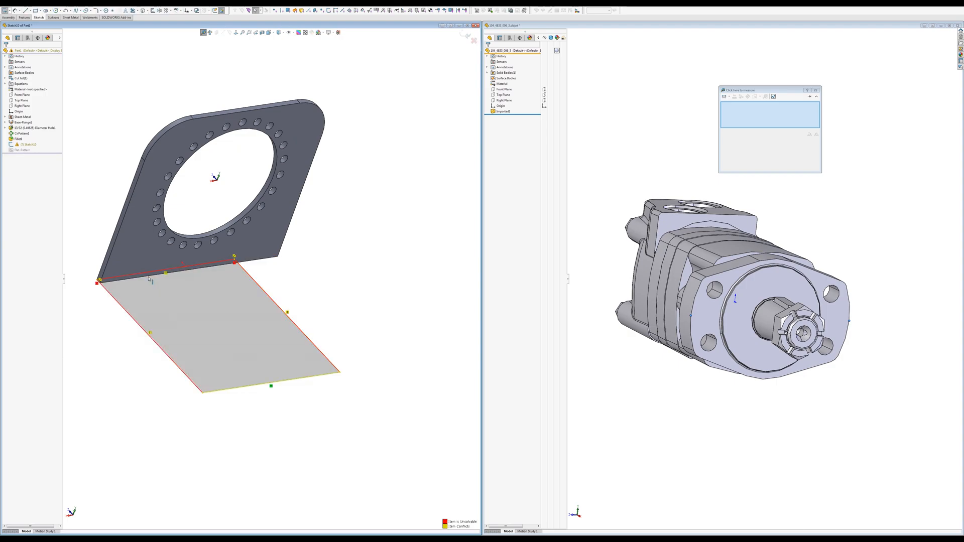
pyautogui.hotkey('ctrl', 'z')
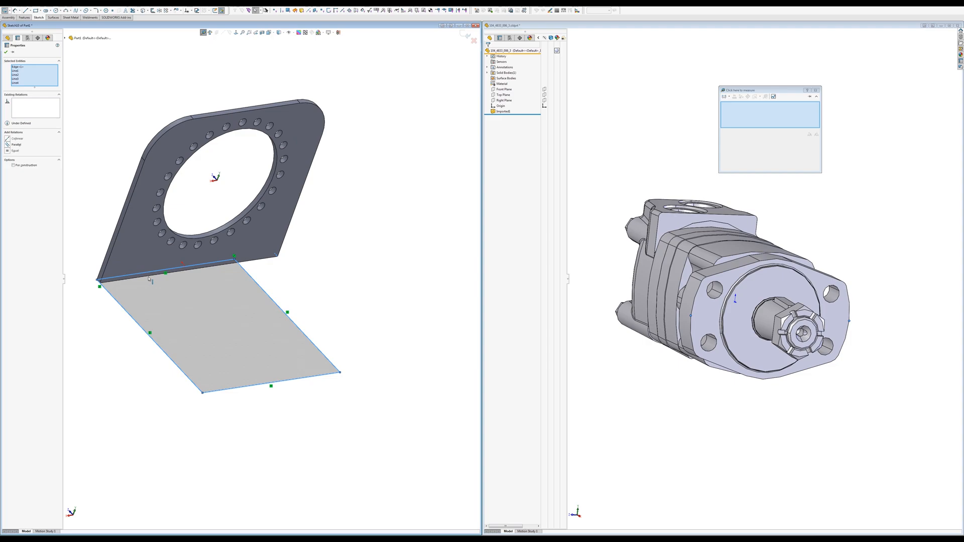
# Move the rectangle's free side line outward toward the plate's end and make it coincident with the plate's bottom corner.
pyautogui.click(307, 293)
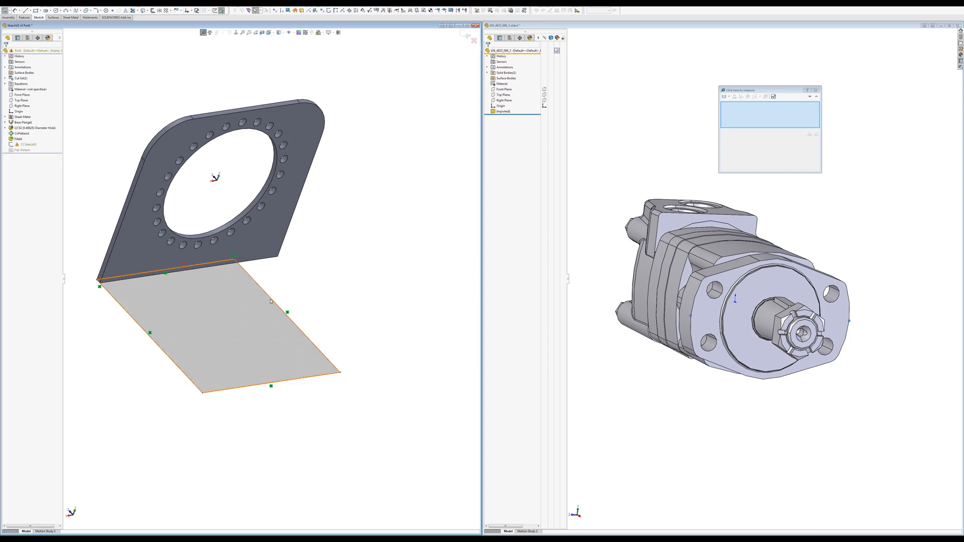
pyautogui.moveTo(270, 301); pyautogui.dragTo(293, 297)
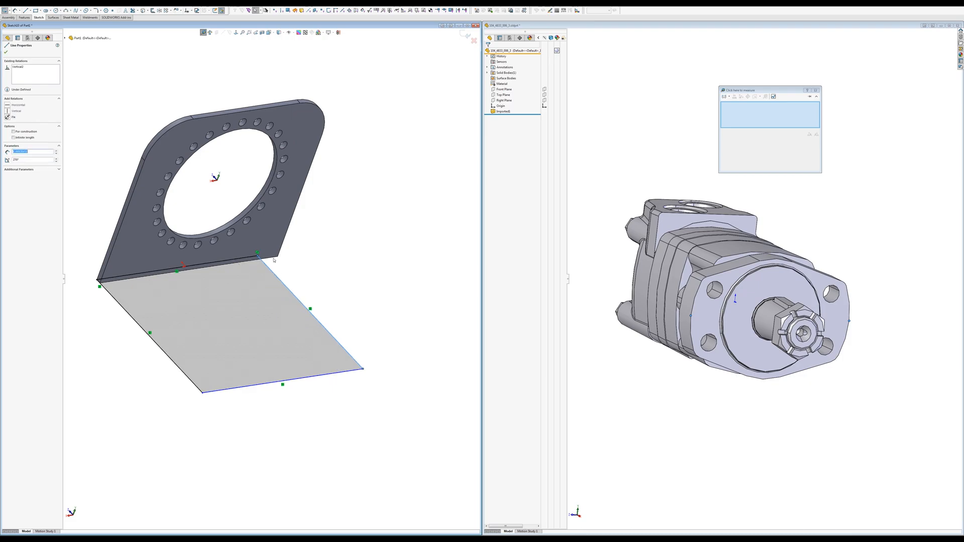
pyautogui.keyDown('ctrl'); pyautogui.click(277, 258); pyautogui.keyUp('ctrl')
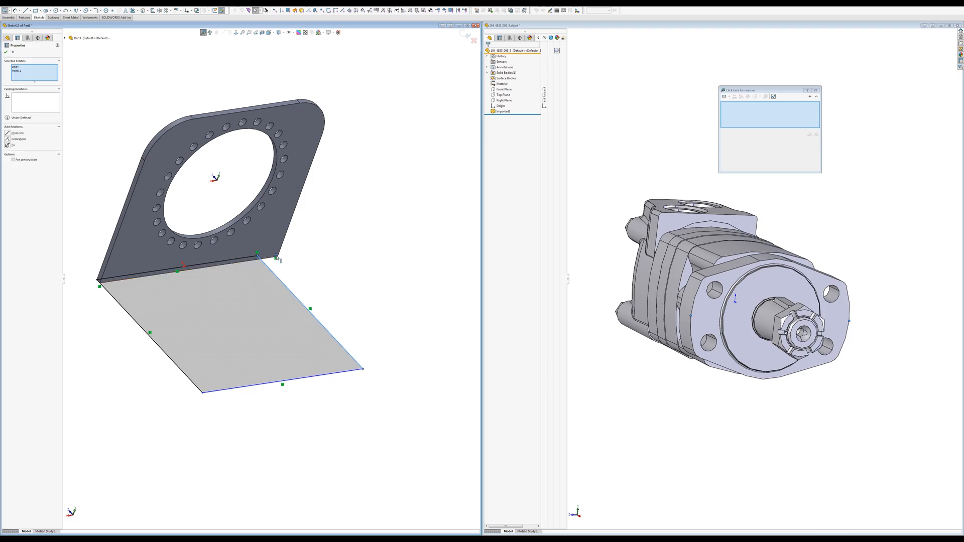
pyautogui.scroll(-4, 277, 257)
pyautogui.press('Escape')
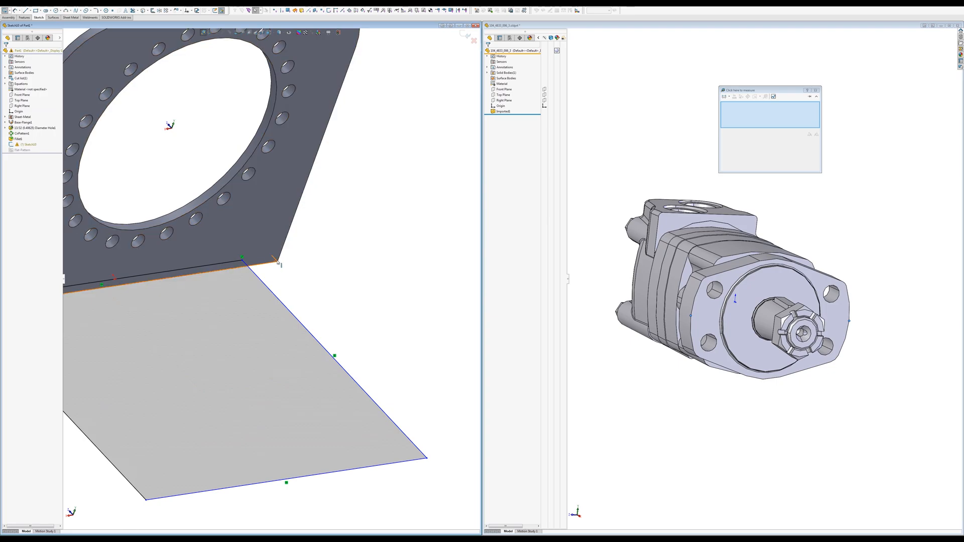
pyautogui.click(278, 261)
pyautogui.keyDown('ctrl'); pyautogui.click(263, 283); pyautogui.keyUp('ctrl')
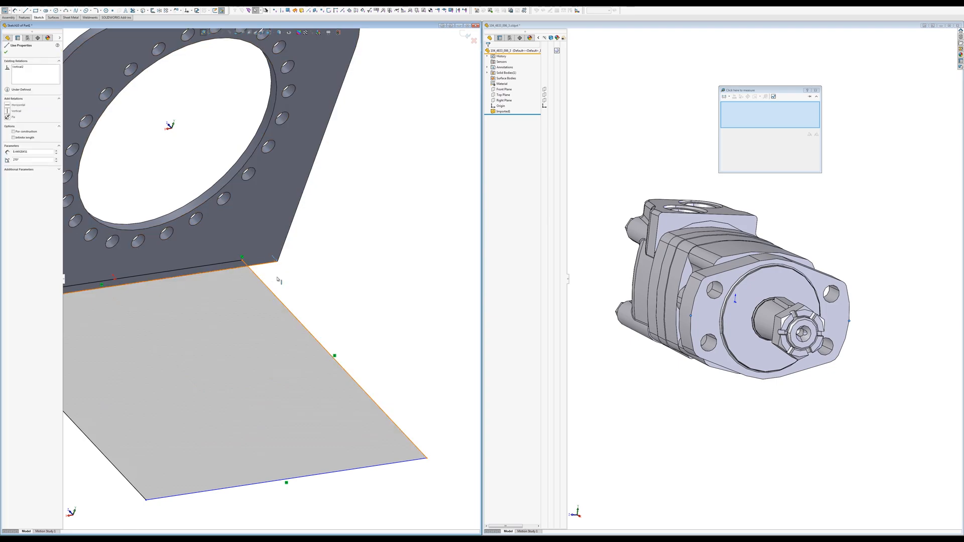
pyautogui.click(278, 260)
pyautogui.click(328, 241)
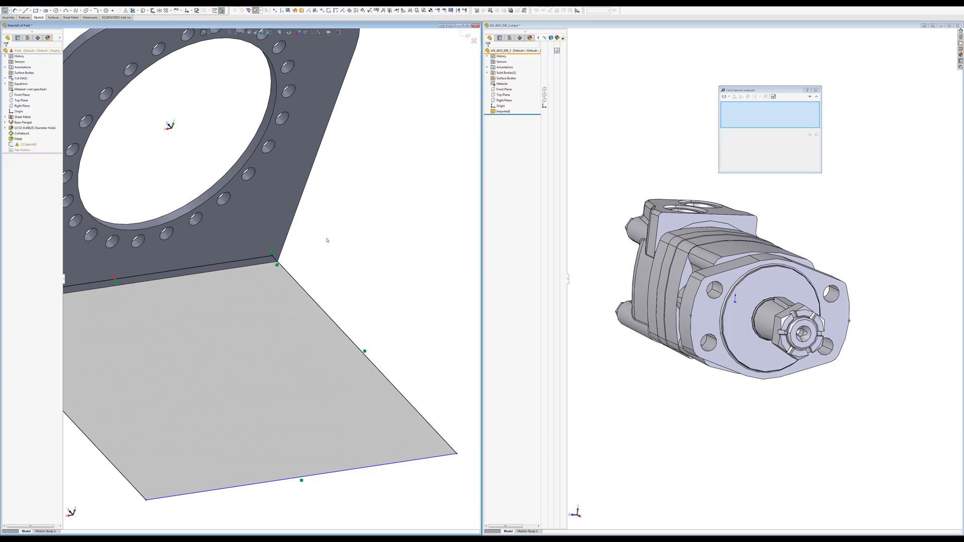
# Dimension the rectangle's depth from the line on the plate edge to the opposite line as 8 and exit the sketch.
pyautogui.press('f')
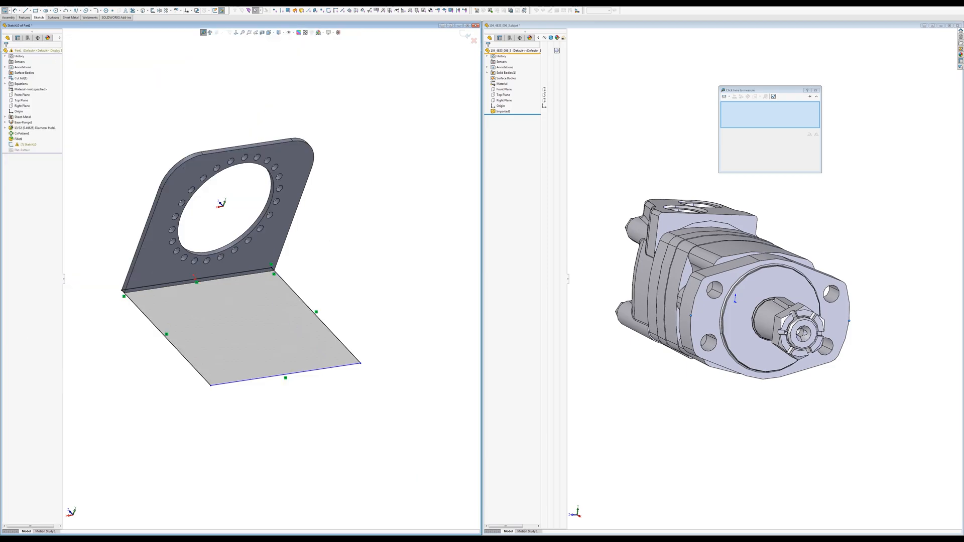
pyautogui.scroll(-5, 244, 305)
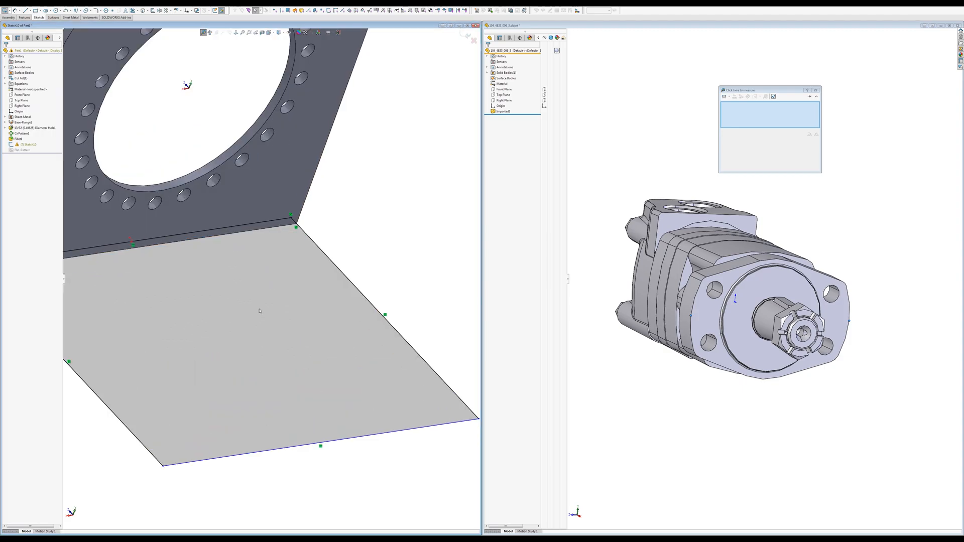
pyautogui.moveTo(244, 305); pyautogui.dragTo(248, 306, button='middle')
pyautogui.scroll(2, 248, 305)
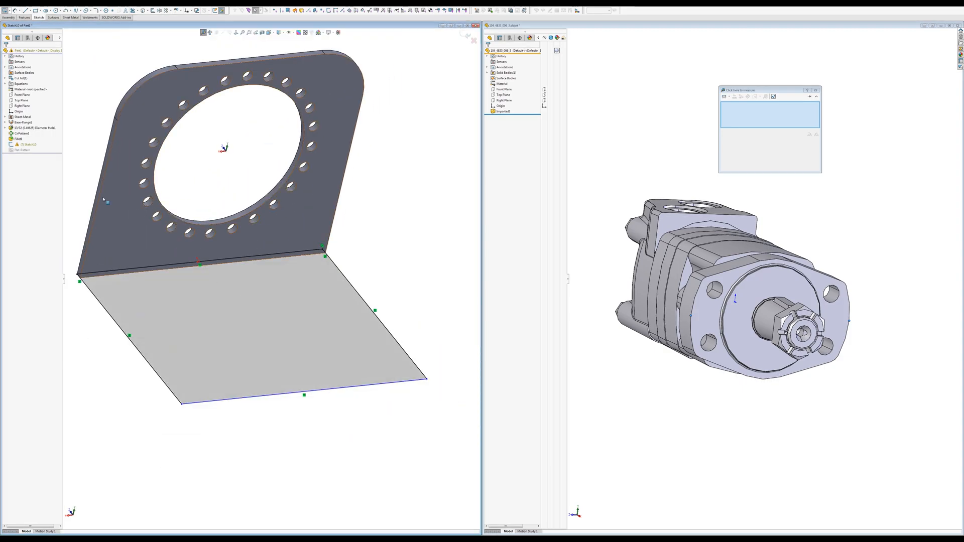
pyautogui.click(15, 11)
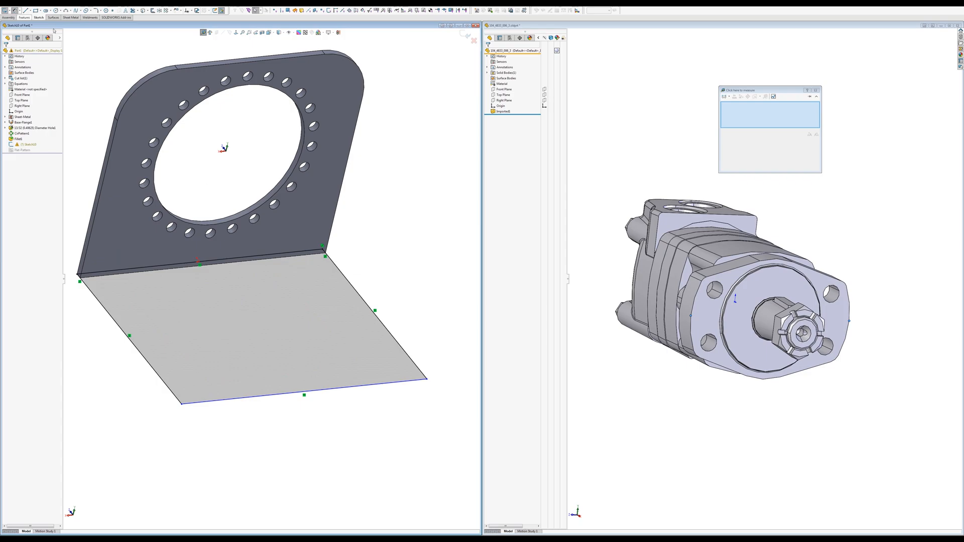
pyautogui.click(265, 258)
pyautogui.click(389, 383)
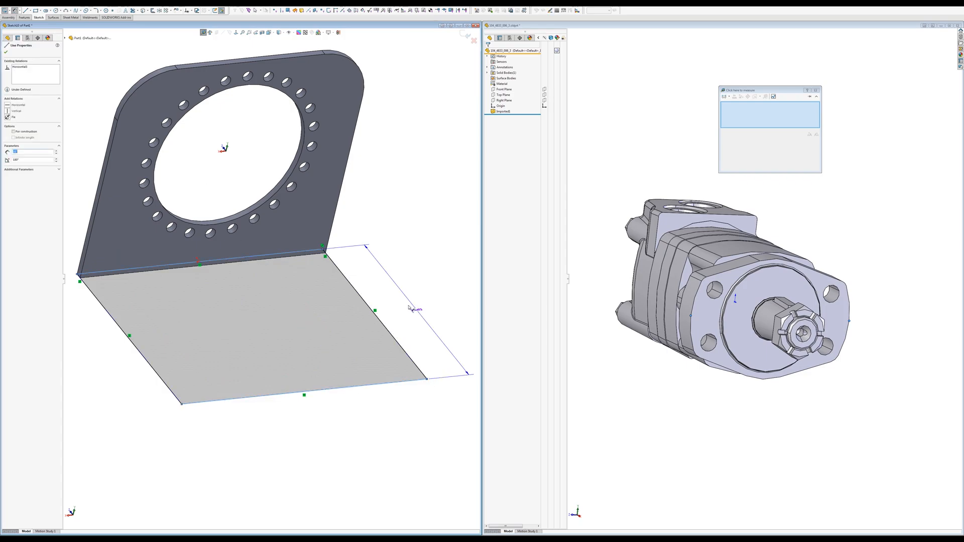
pyautogui.click(397, 317)
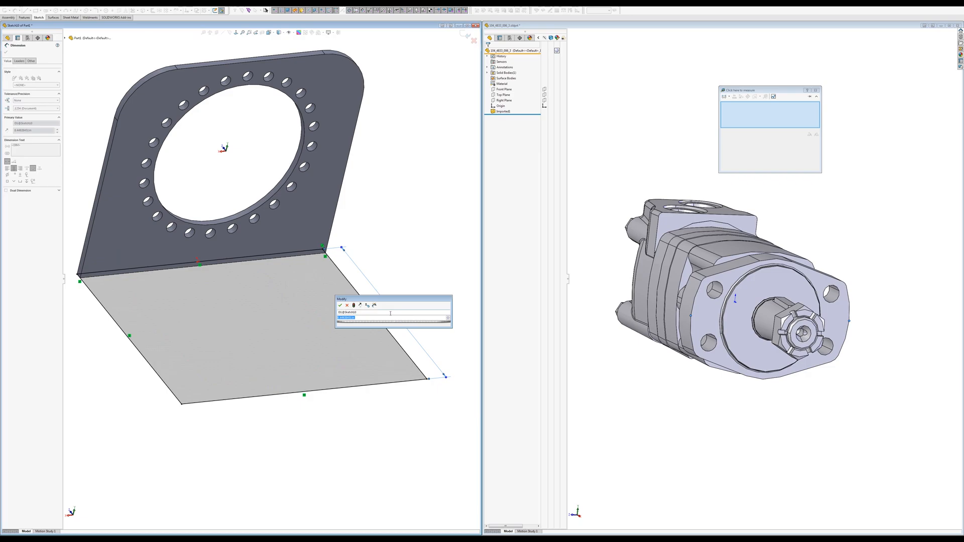
pyautogui.write('8')
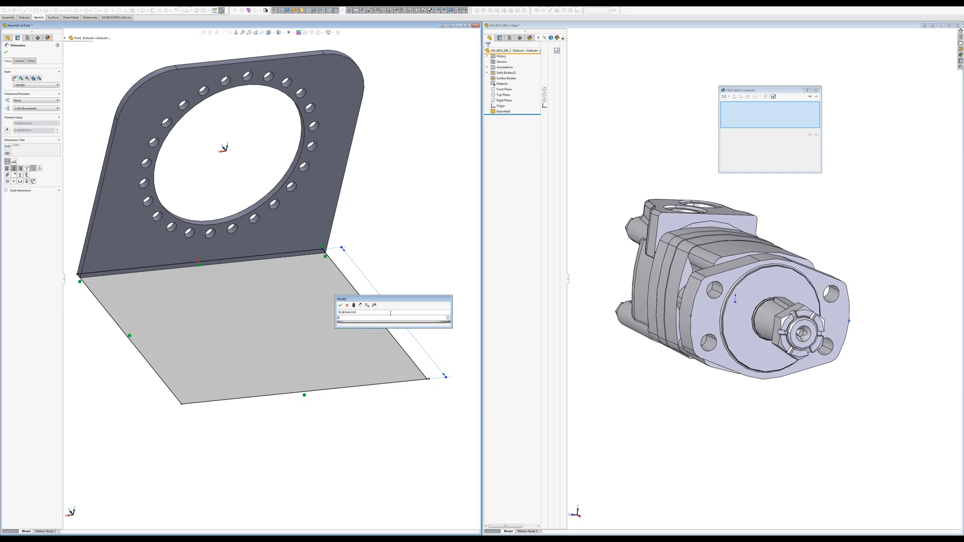
pyautogui.press('Return')
pyautogui.moveTo(401, 314); pyautogui.dragTo(380, 306, button='middle')
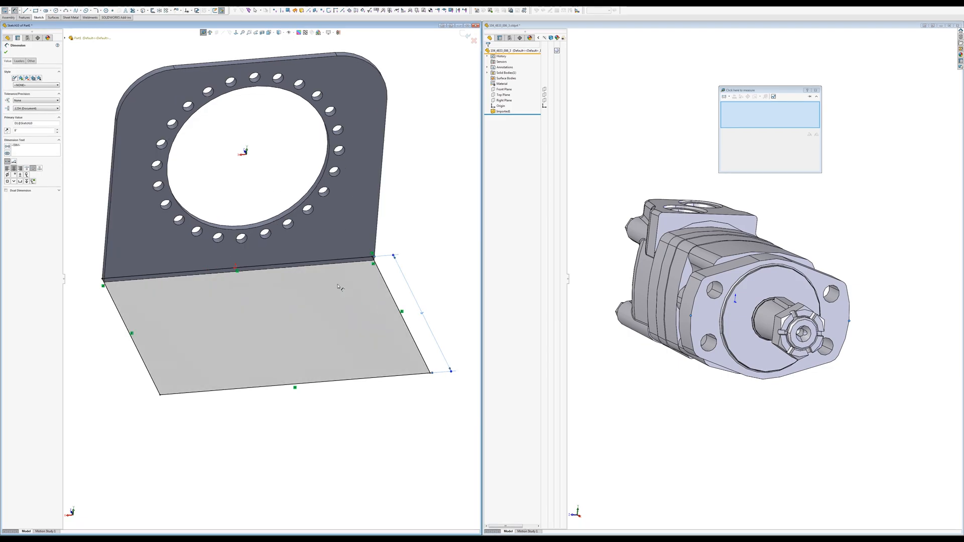
pyautogui.press('s')
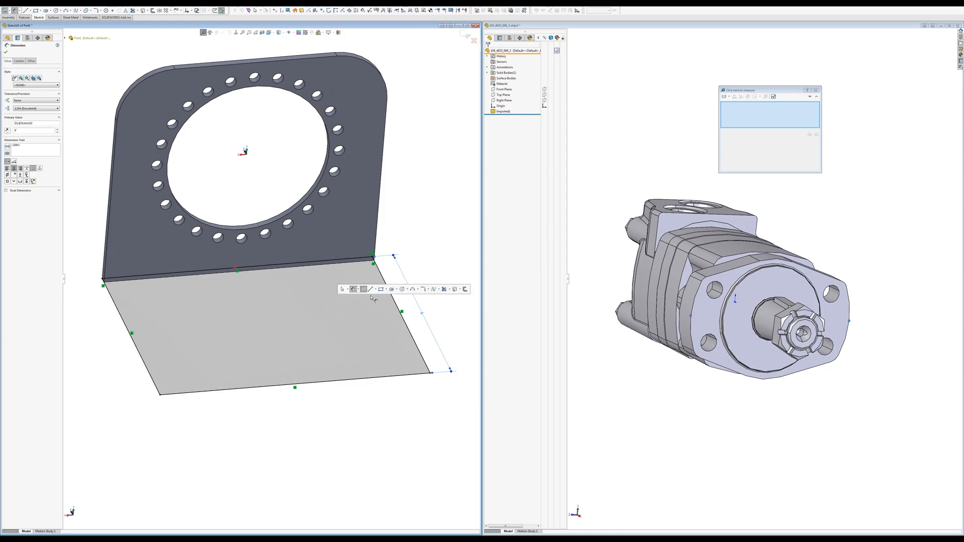
pyautogui.click(364, 289)
pyautogui.press('s')
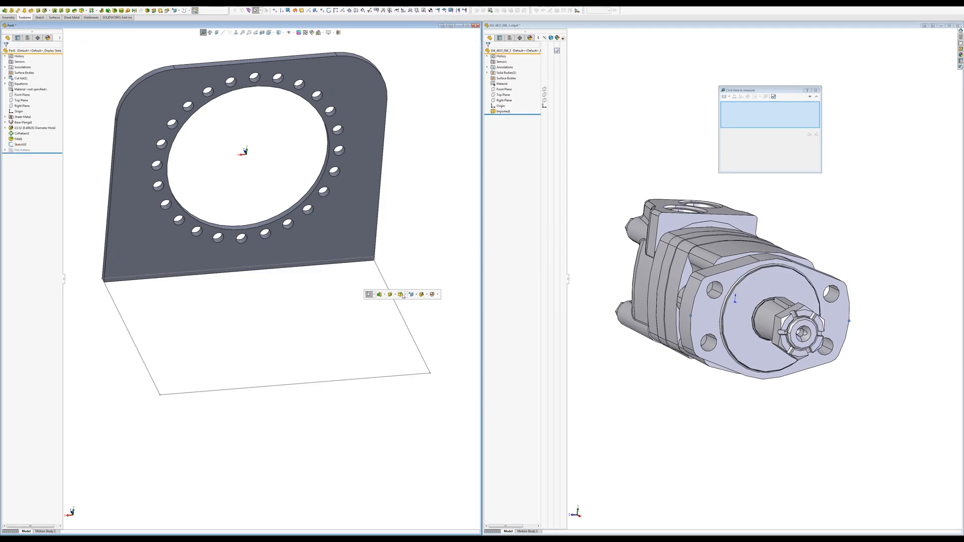
pyautogui.click(436, 295)
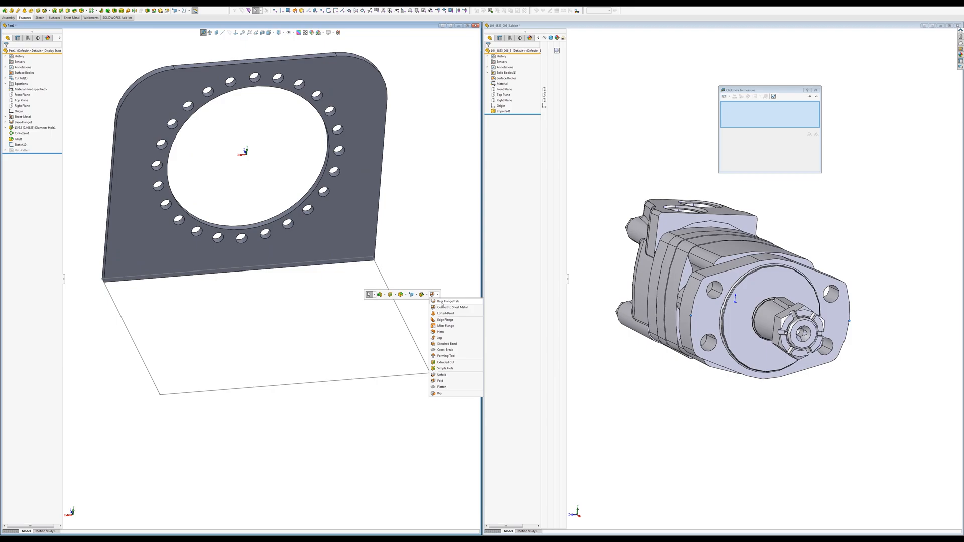
pyautogui.click(441, 301)
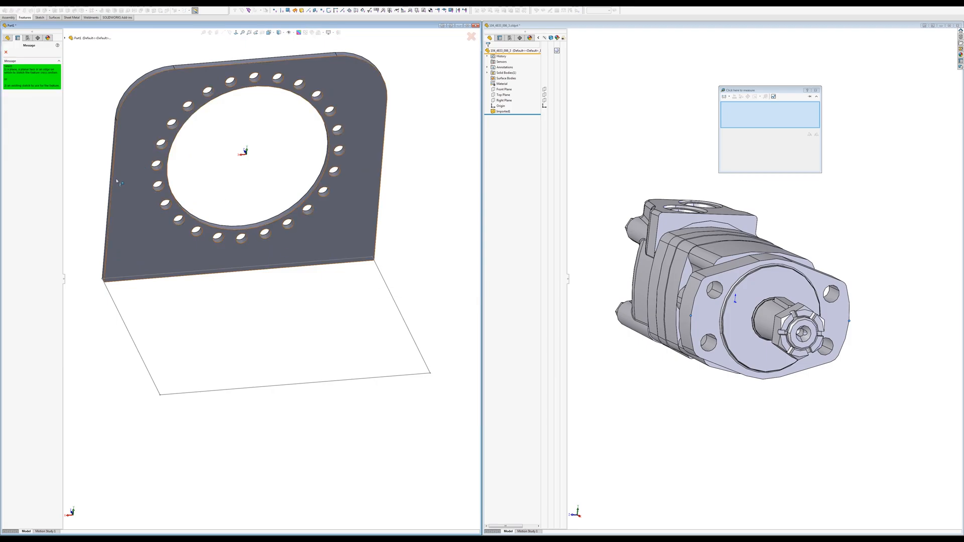
pyautogui.press('Escape')
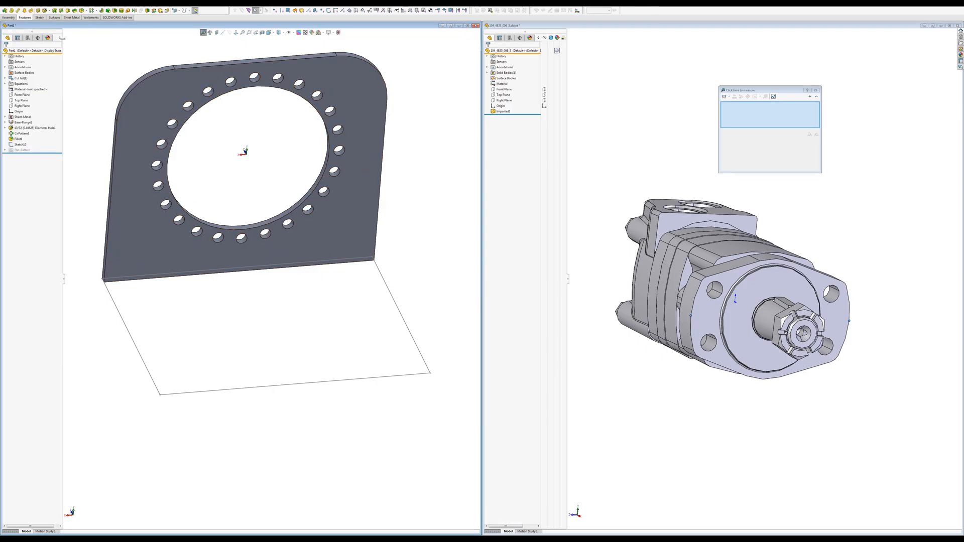
# Create a sheet metal Base Flange from the base rectangle sketch, with its thickness direction reversed.
pyautogui.click(21, 145)
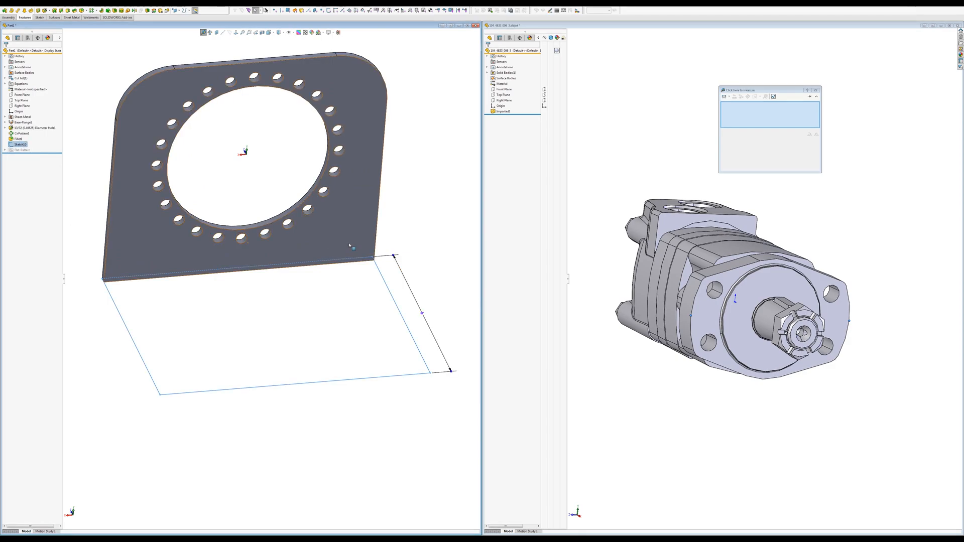
pyautogui.press('s')
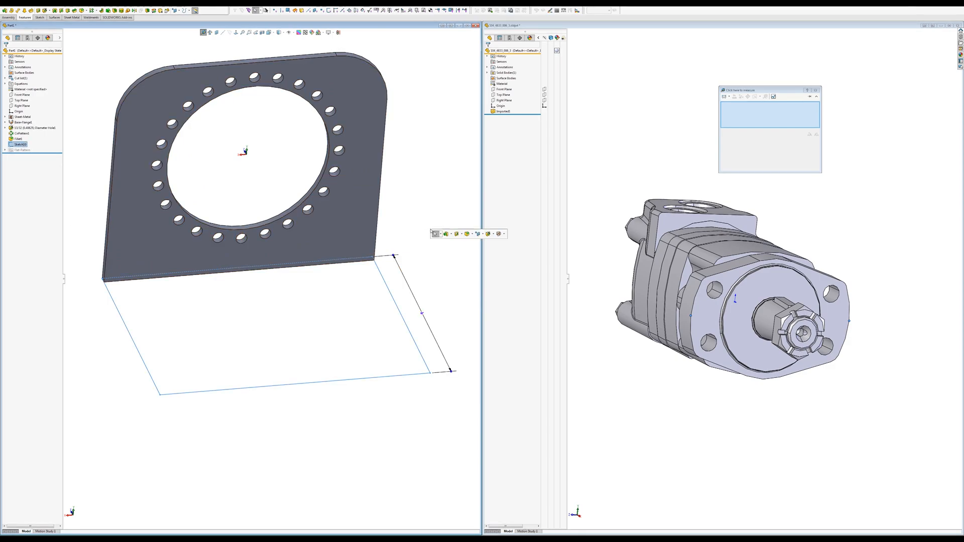
pyautogui.click(505, 234)
pyautogui.click(514, 241)
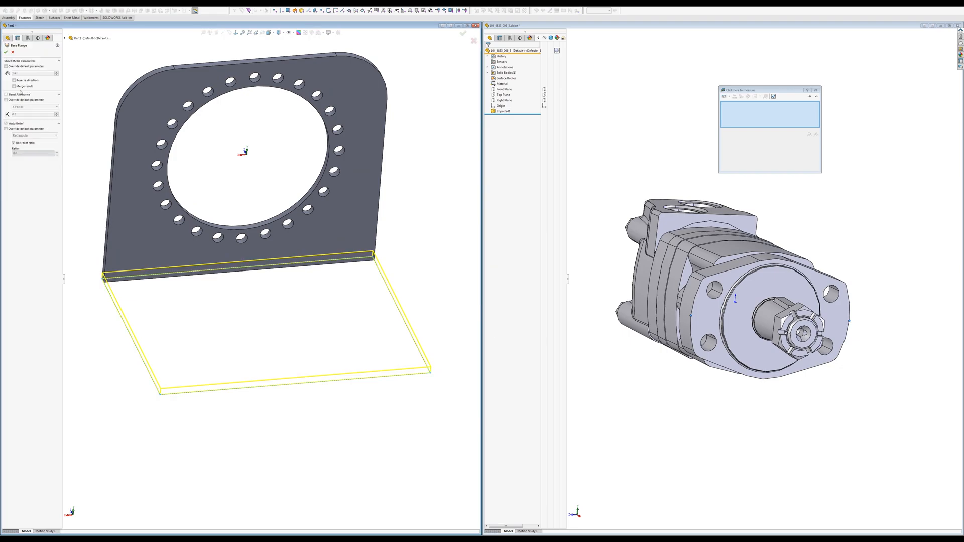
pyautogui.click(14, 80)
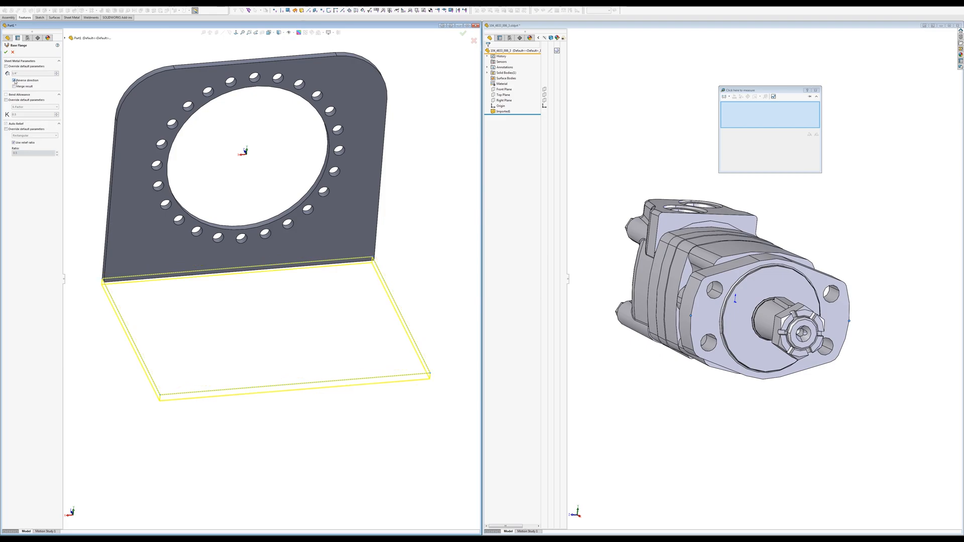
pyautogui.click(6, 52)
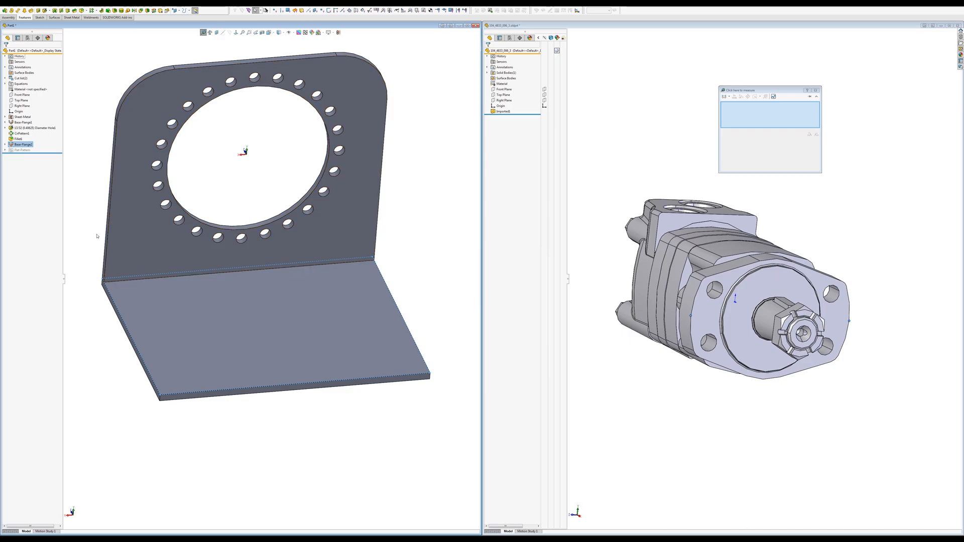
# Fillet the two outer corner edges at the free end of the base plate.
pyautogui.moveTo(189, 345); pyautogui.dragTo(246, 313, button='middle')
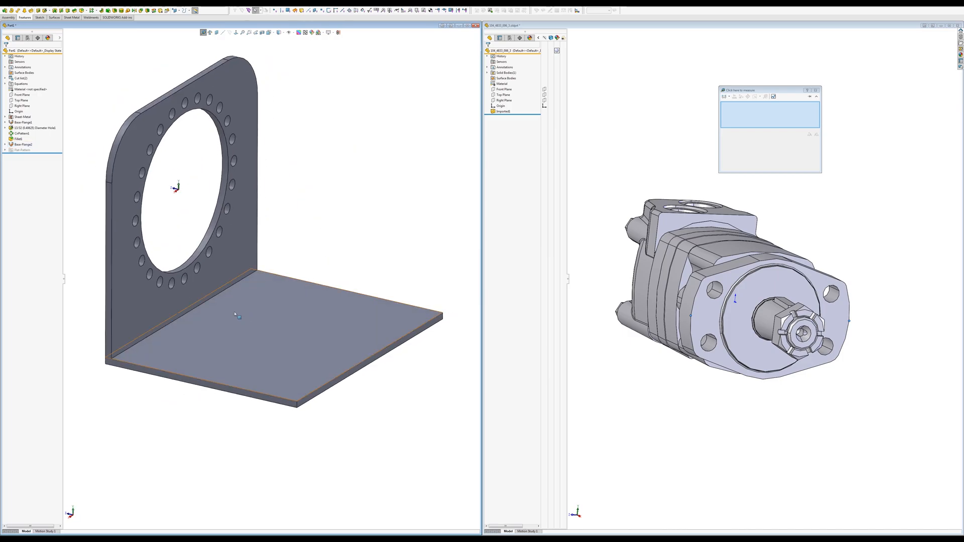
pyautogui.moveTo(190, 327); pyautogui.dragTo(151, 320, button='middle')
pyautogui.press('Escape')
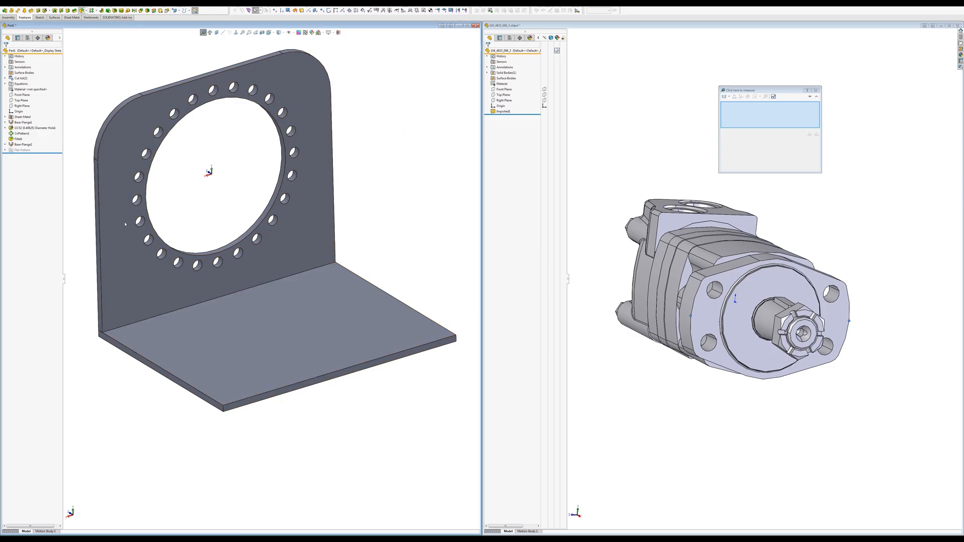
pyautogui.click(223, 411)
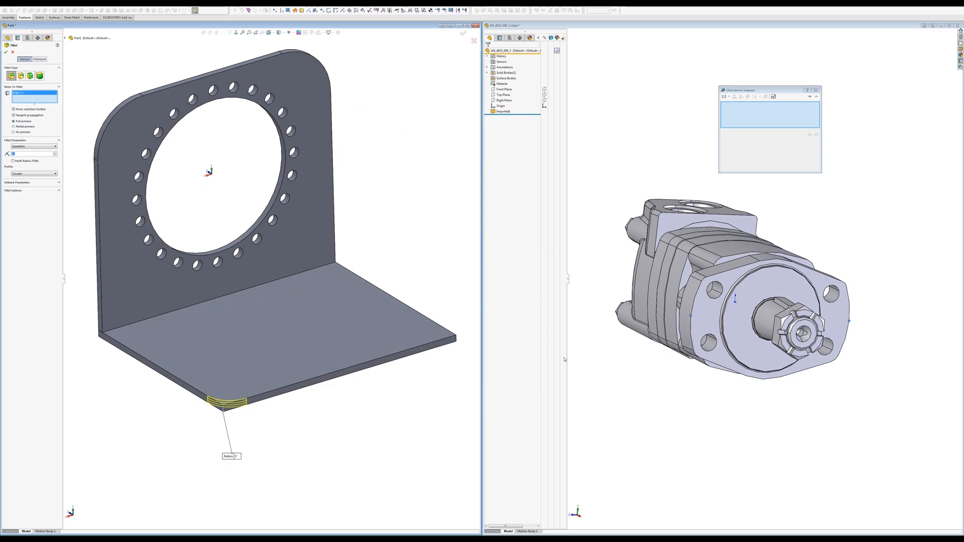
pyautogui.click(456, 341)
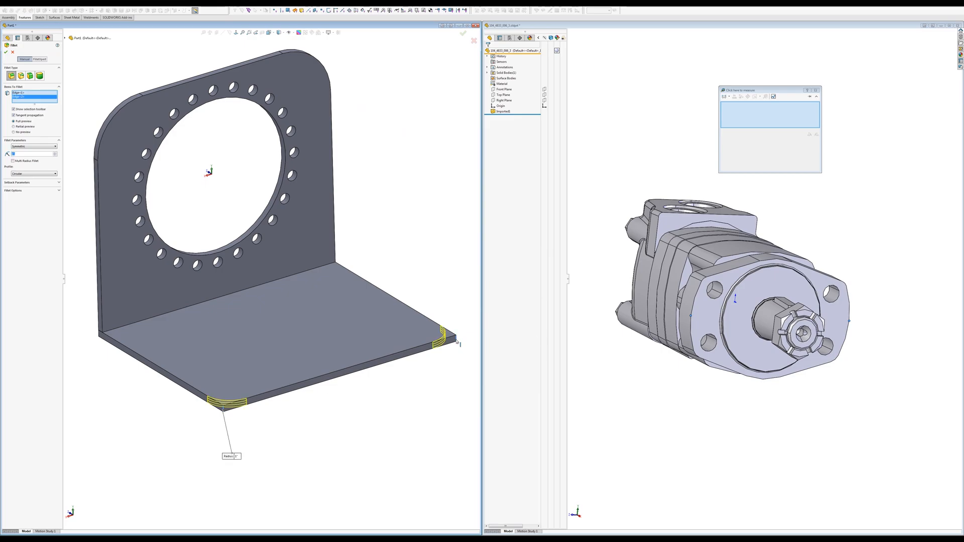
pyautogui.press('Return')
# Start a Hole Wizard slot feature on the base plate's large inner face and go to defining its positions.
pyautogui.moveTo(453, 341); pyautogui.dragTo(228, 422, button='middle')
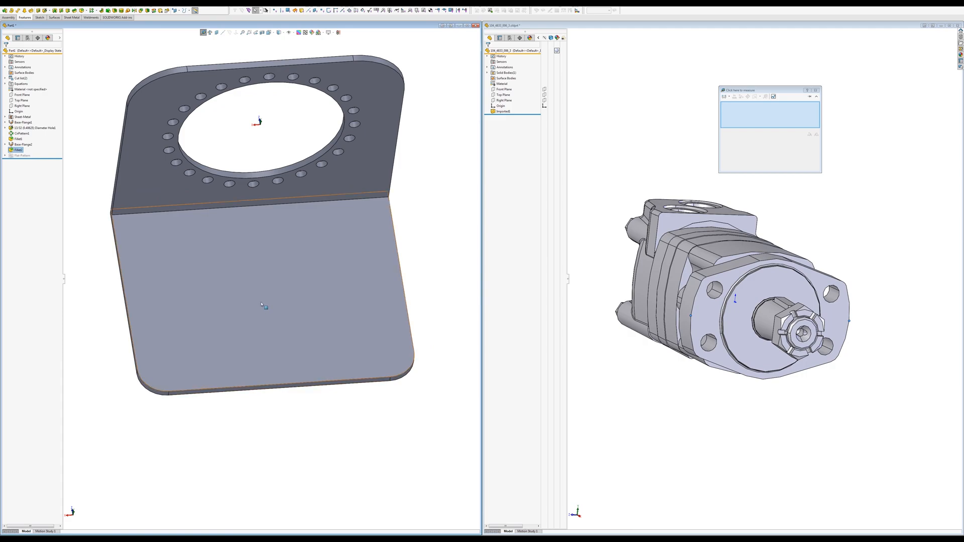
pyautogui.click(238, 304)
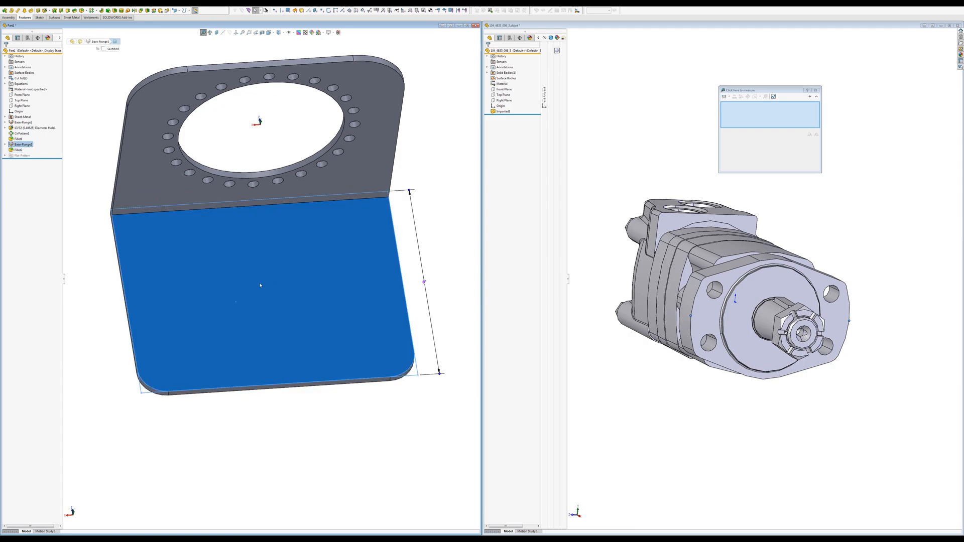
pyautogui.click(103, 273)
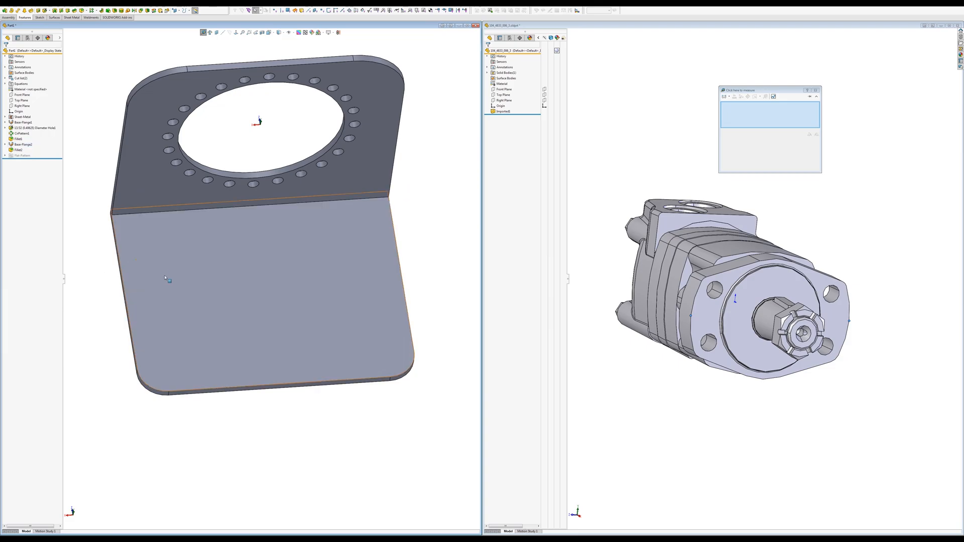
pyautogui.click(165, 279)
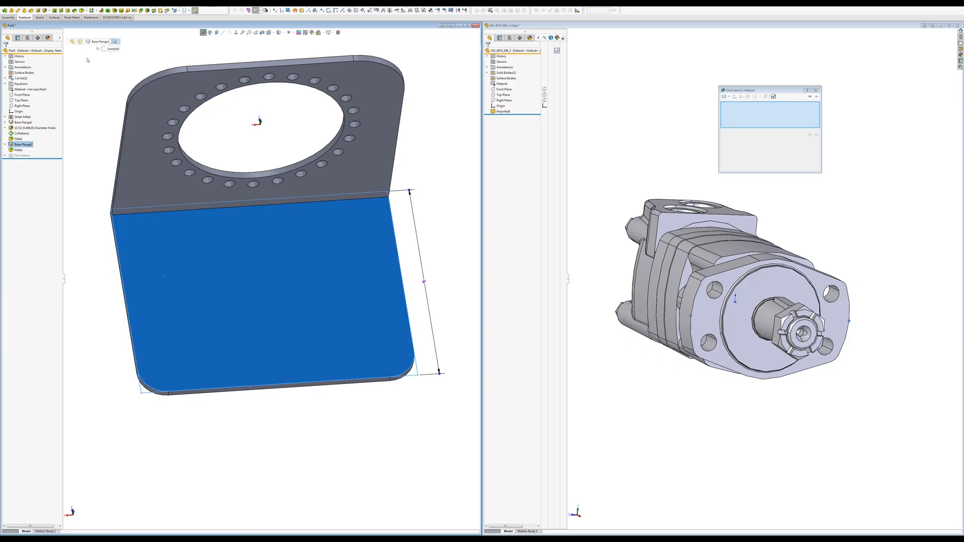
pyautogui.click(44, 11)
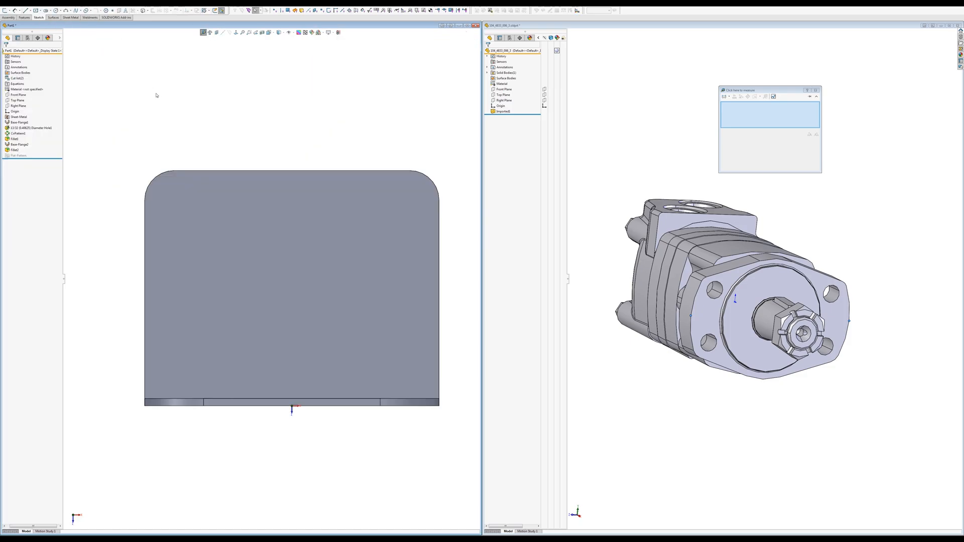
pyautogui.click(243, 272)
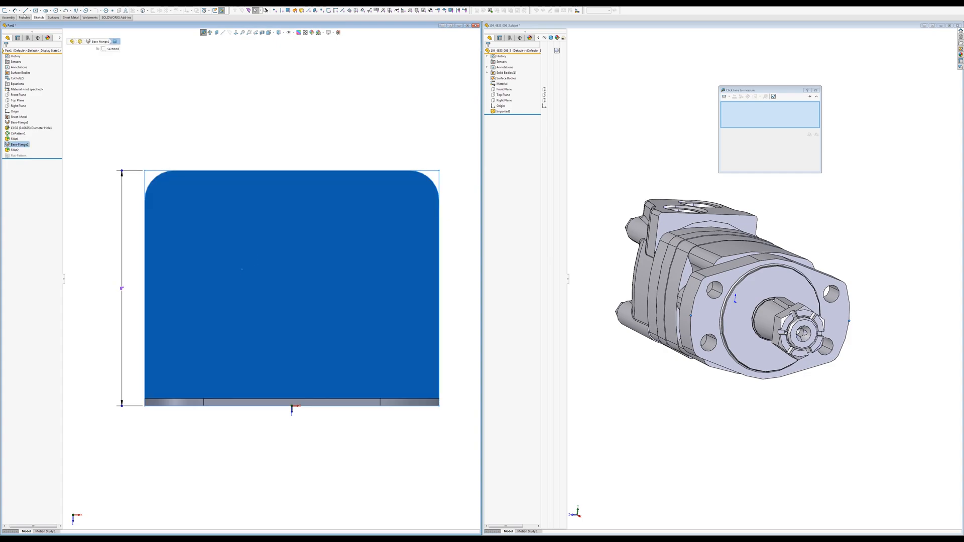
pyautogui.click(25, 17)
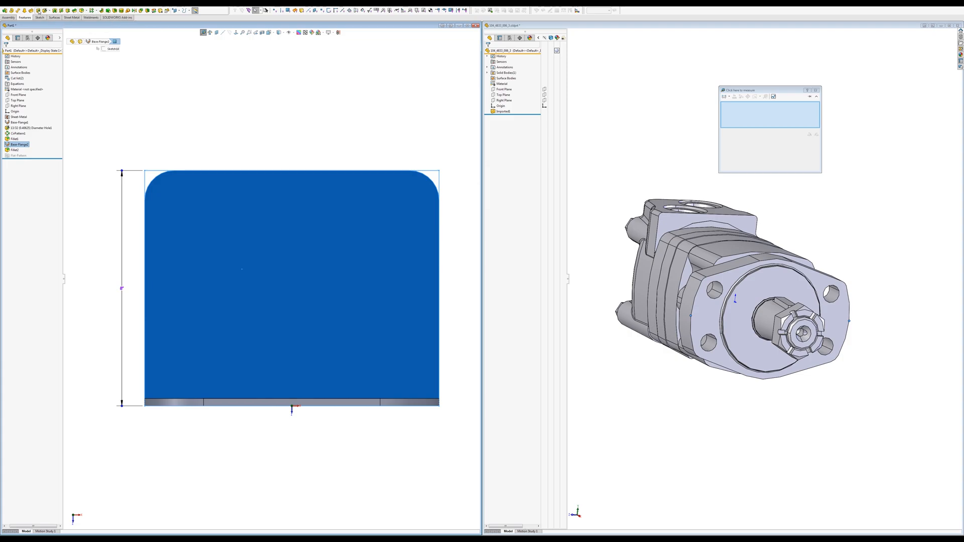
pyautogui.click(45, 10)
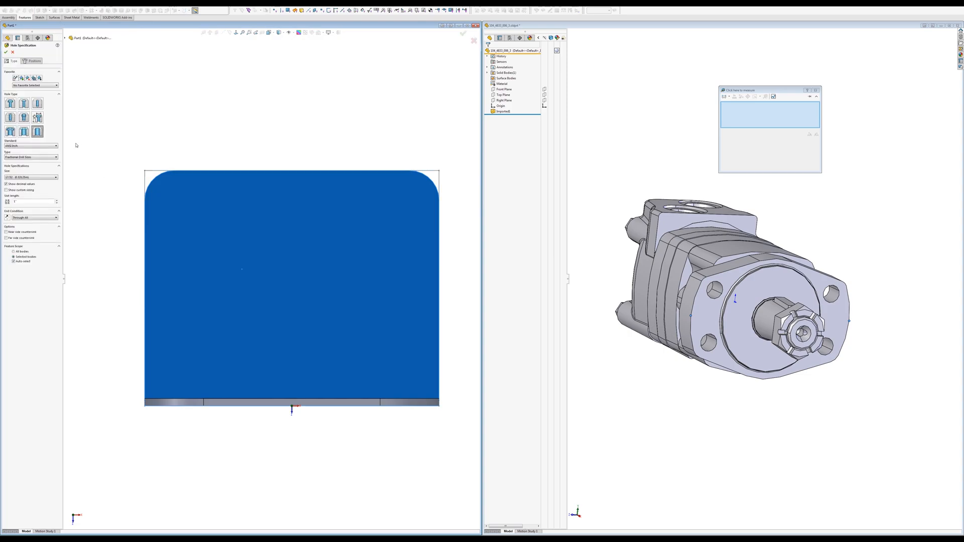
pyautogui.click(33, 61)
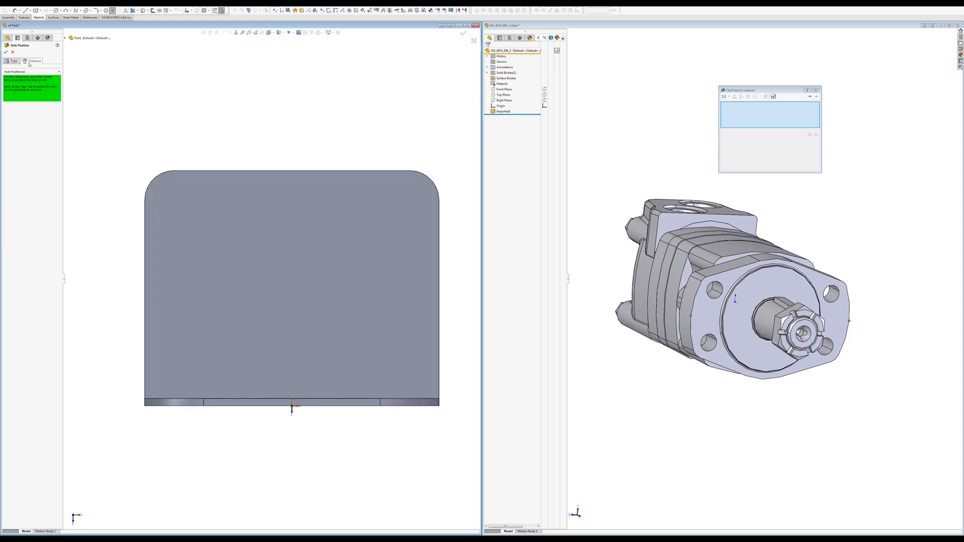
pyautogui.click(30, 11)
pyautogui.click(37, 23)
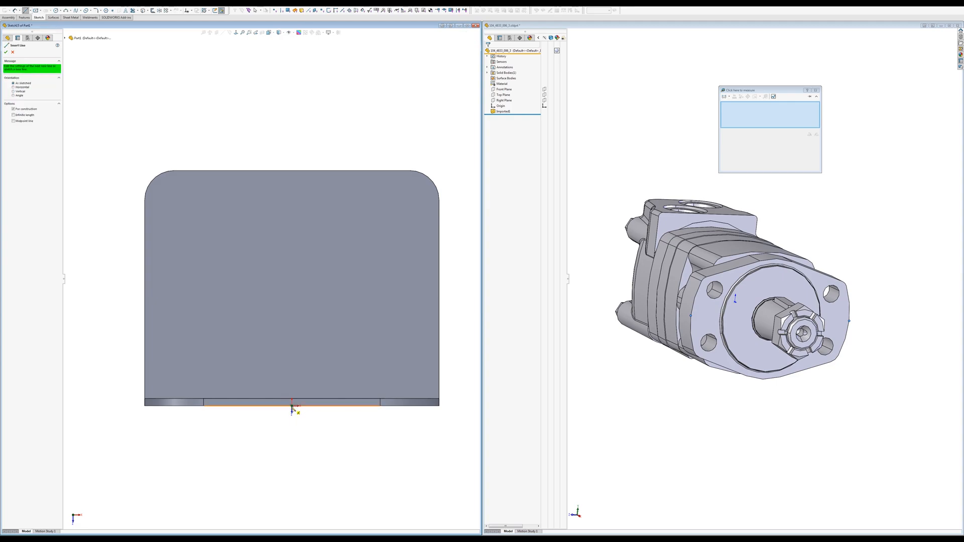
pyautogui.click(36, 10)
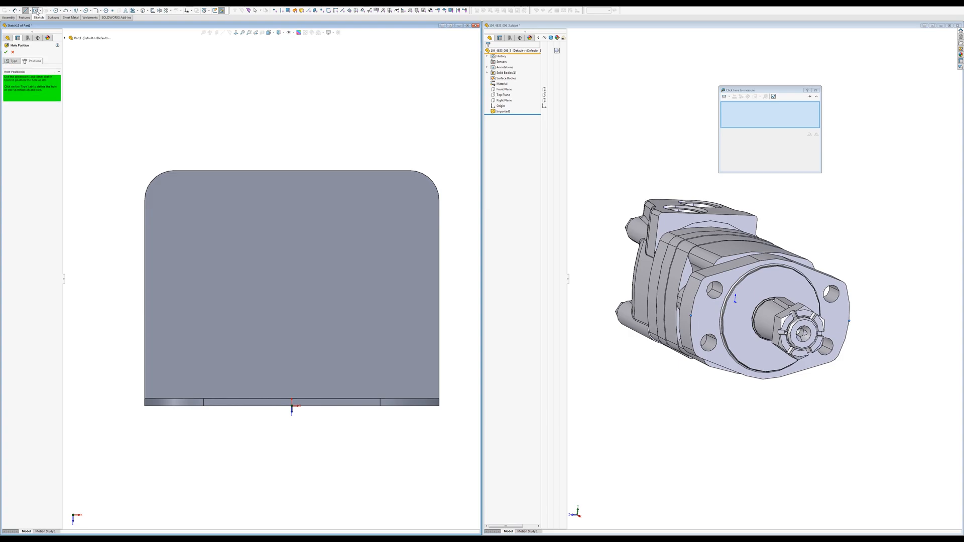
pyautogui.click(212, 216)
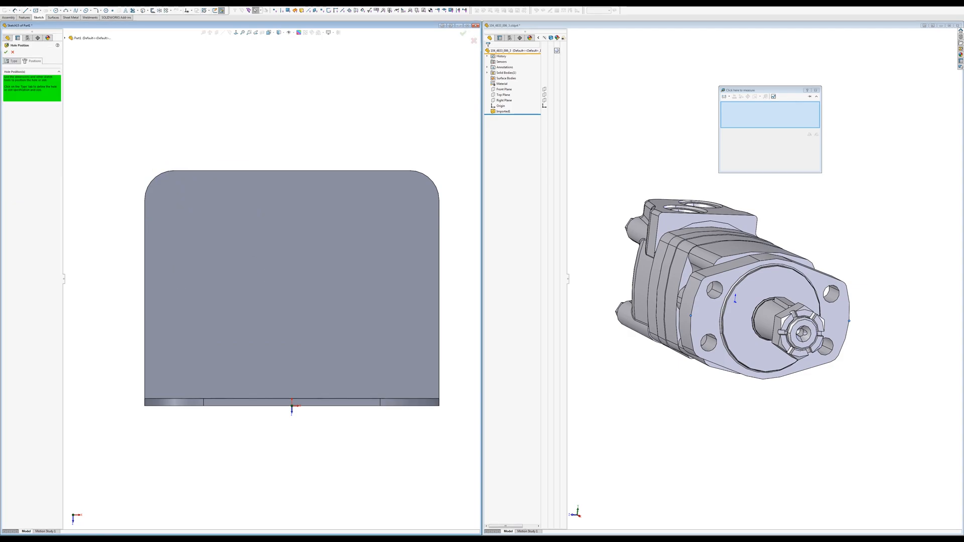
# Draw a corner rectangle with construction lines from midpoints, roughly centered on the base plate face.
pyautogui.click(41, 11)
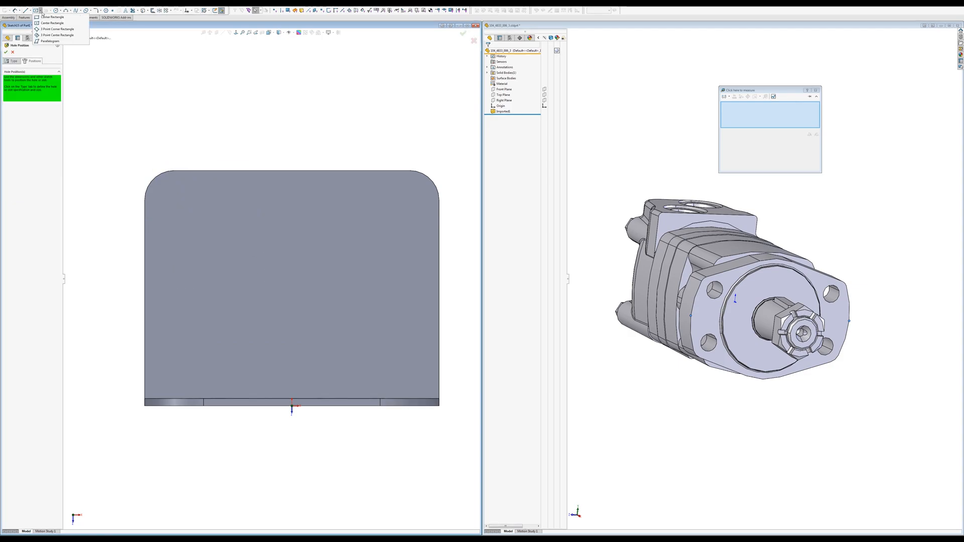
pyautogui.click(50, 19)
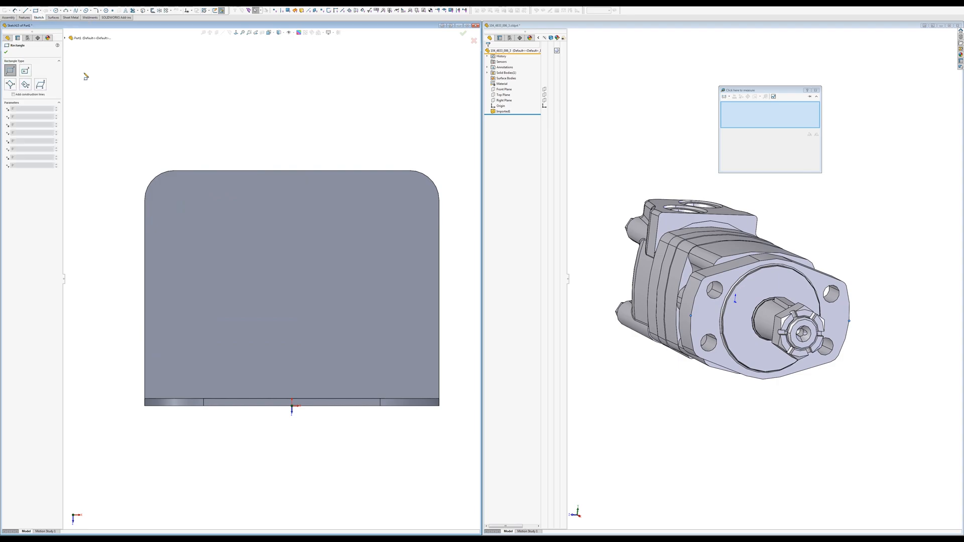
pyautogui.click(14, 94)
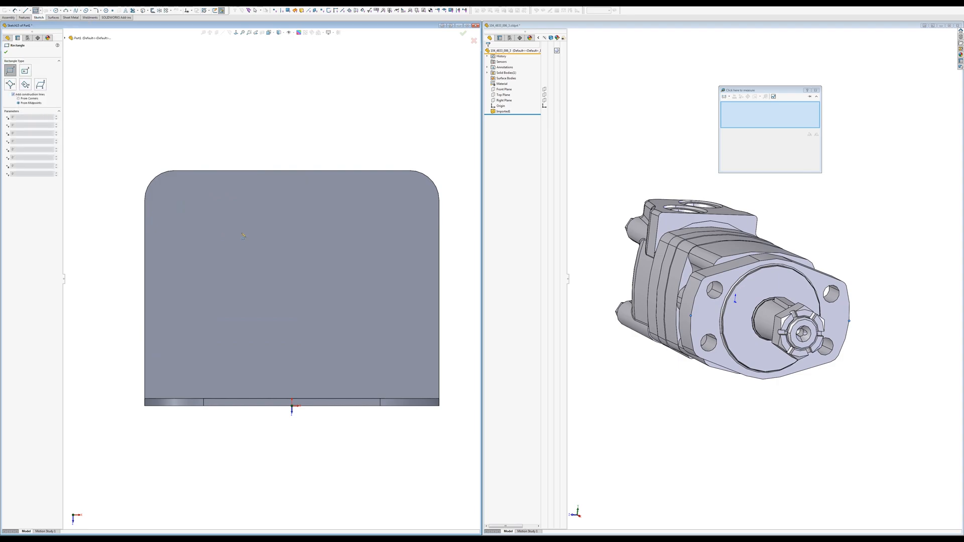
pyautogui.click(202, 203)
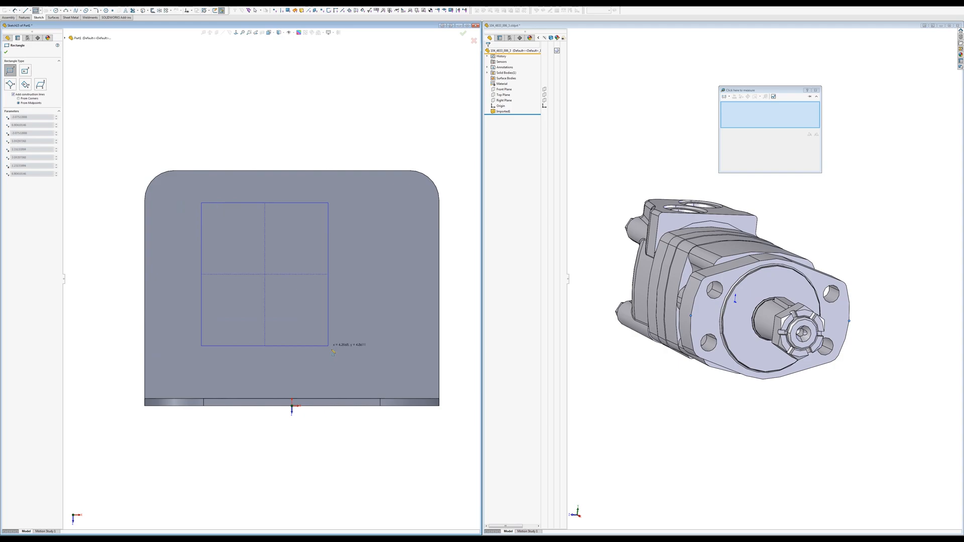
pyautogui.click(386, 365)
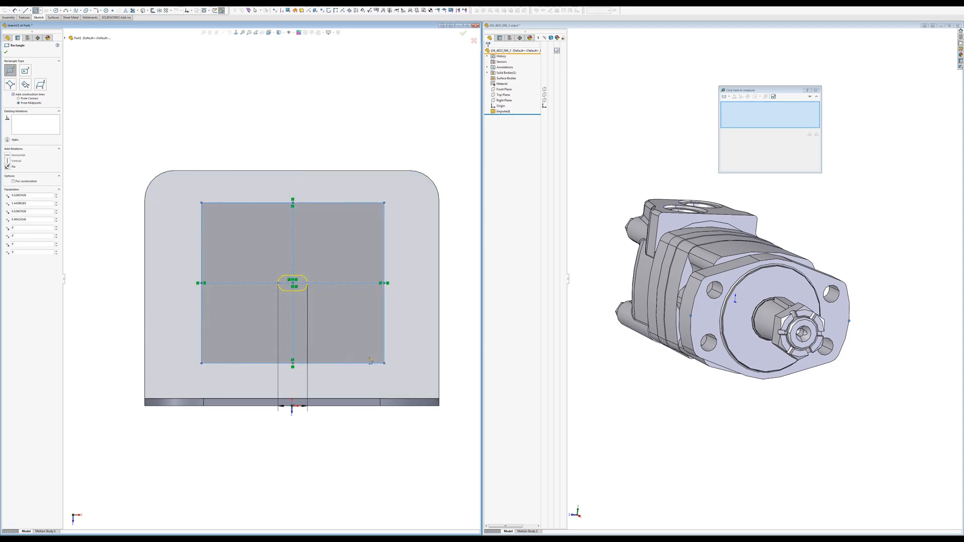
pyautogui.press('Escape')
# Delete the slot at the rectangle's center and place a slot on each of its four corners.
pyautogui.click(295, 287)
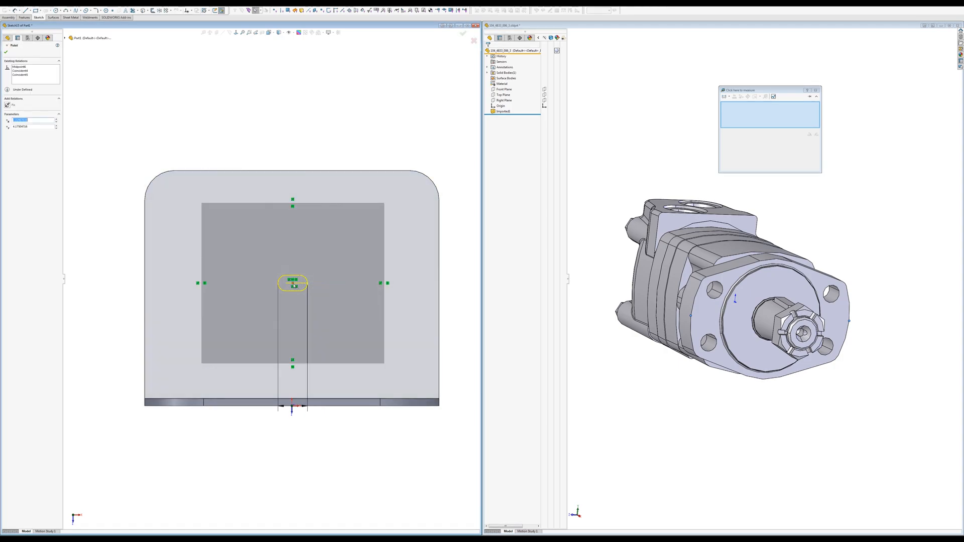
pyautogui.press('Escape')
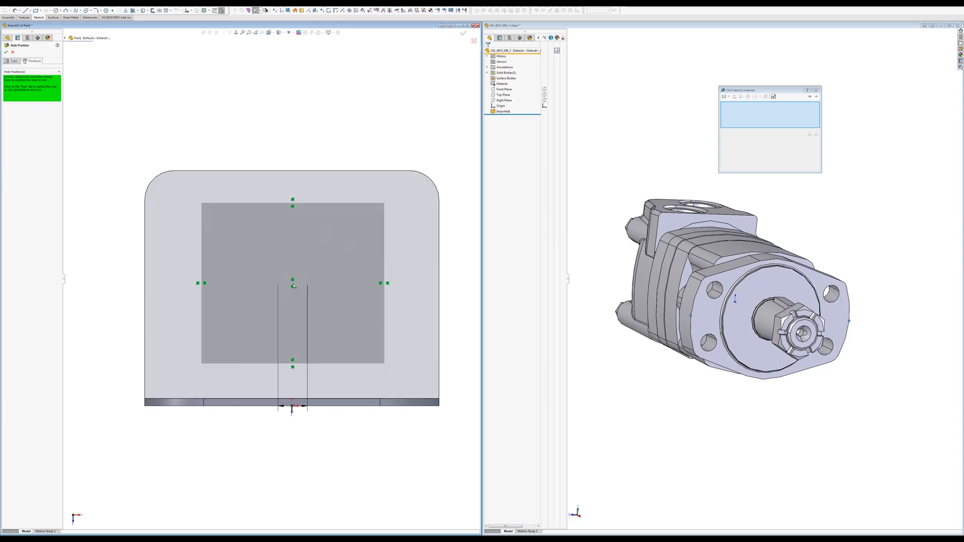
pyautogui.click(463, 33)
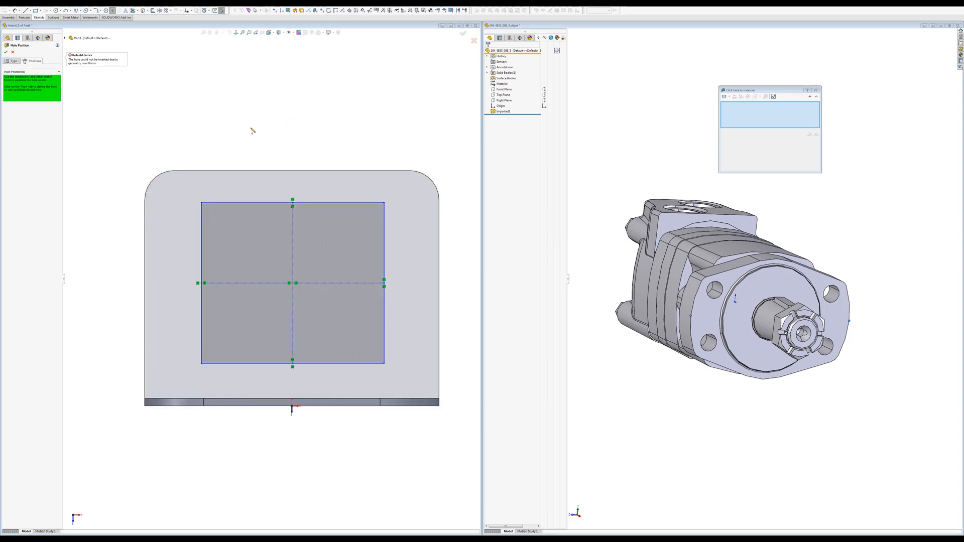
pyautogui.click(201, 203)
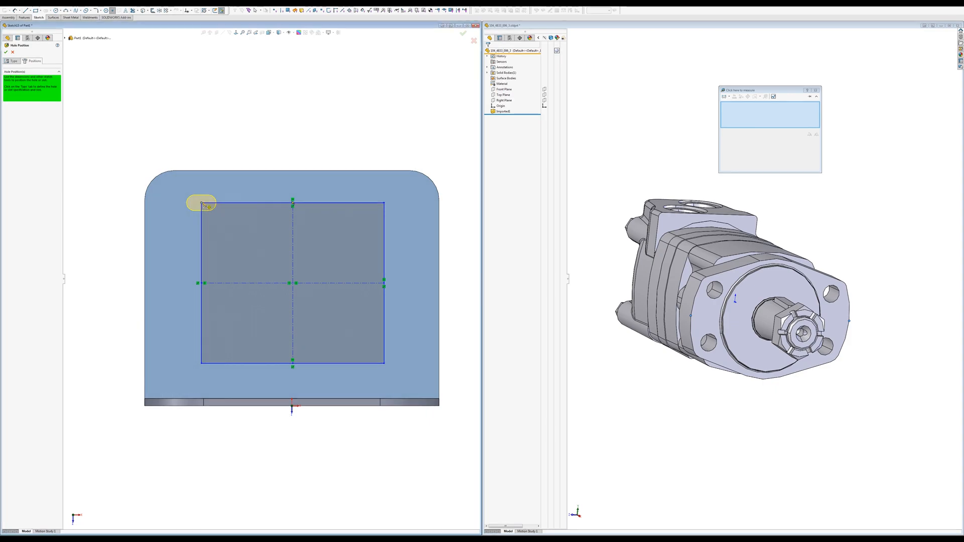
pyautogui.click(384, 204)
pyautogui.click(385, 364)
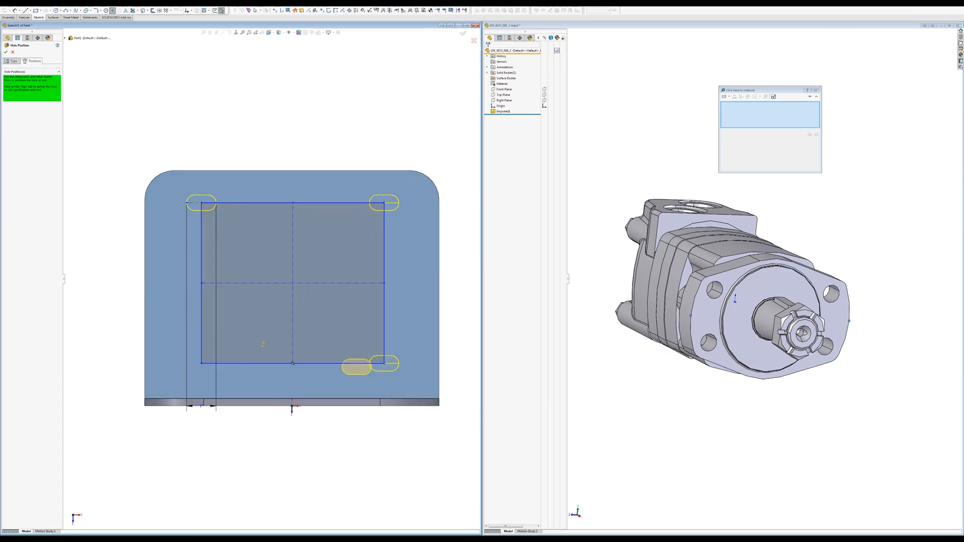
pyautogui.click(202, 364)
pyautogui.press('Escape')
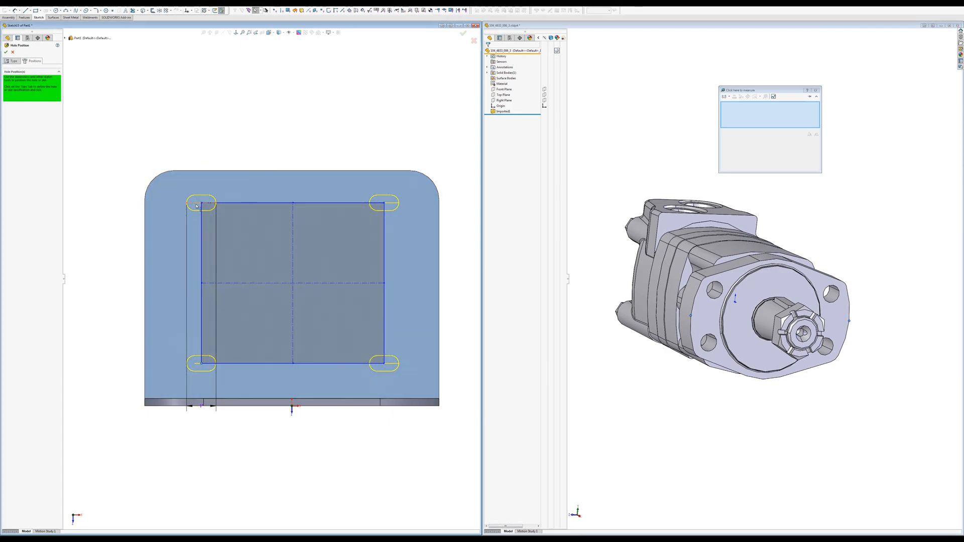
# Make the corner slots' centerline vertical and dimension the slot's length beside the plate.
pyautogui.click(196, 204)
pyautogui.click(219, 185)
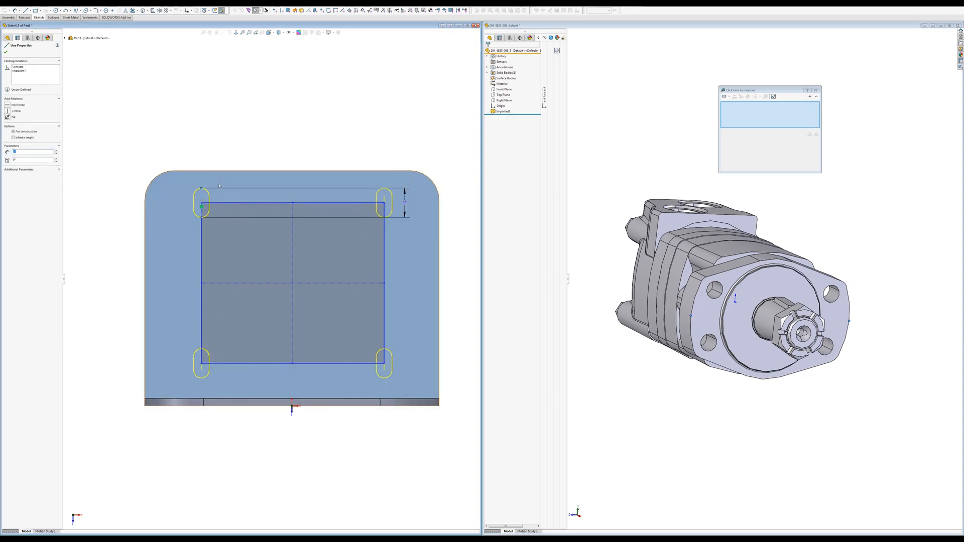
pyautogui.moveTo(278, 191); pyautogui.dragTo(278, 166, button='right')
pyautogui.click(201, 195)
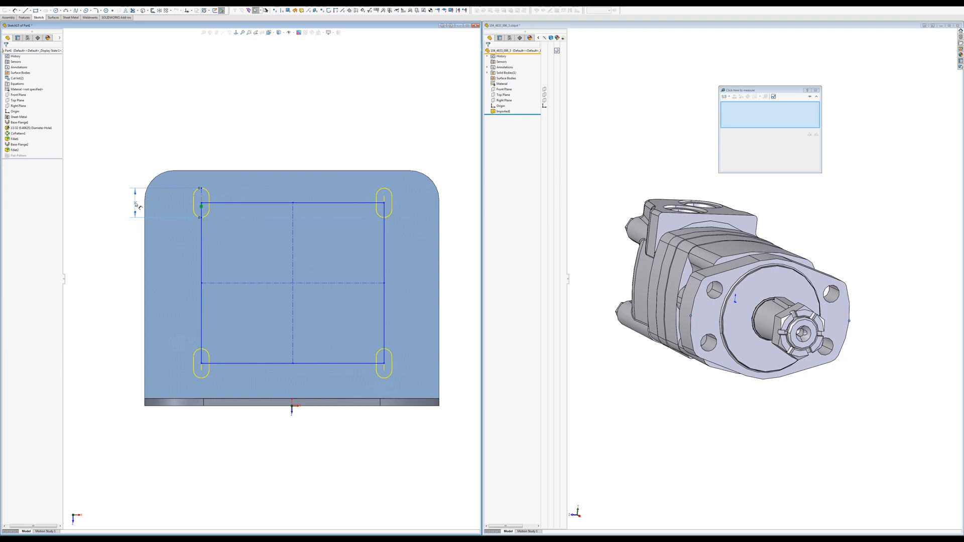
pyautogui.click(138, 206)
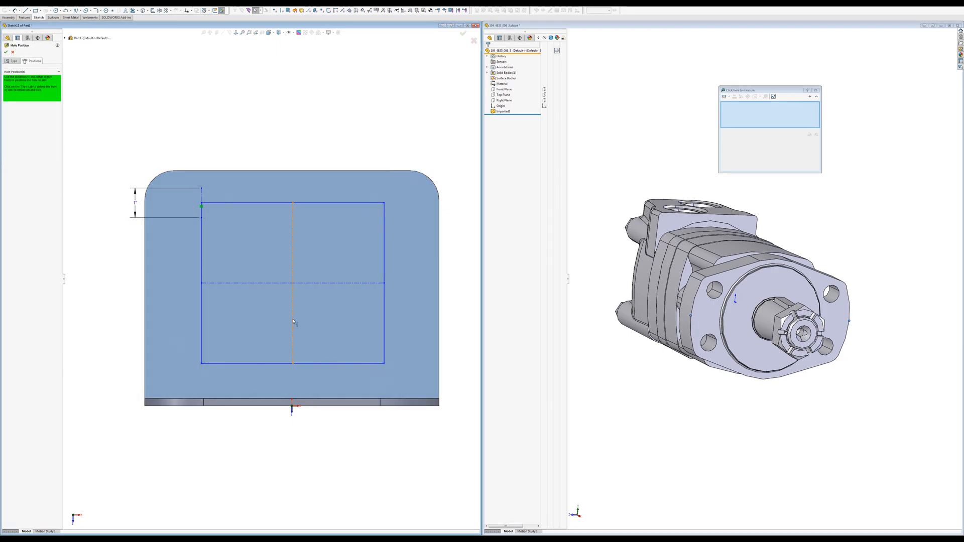
# Make the rectangle's vertical construction centerline coincident with the origin.
pyautogui.click(293, 322)
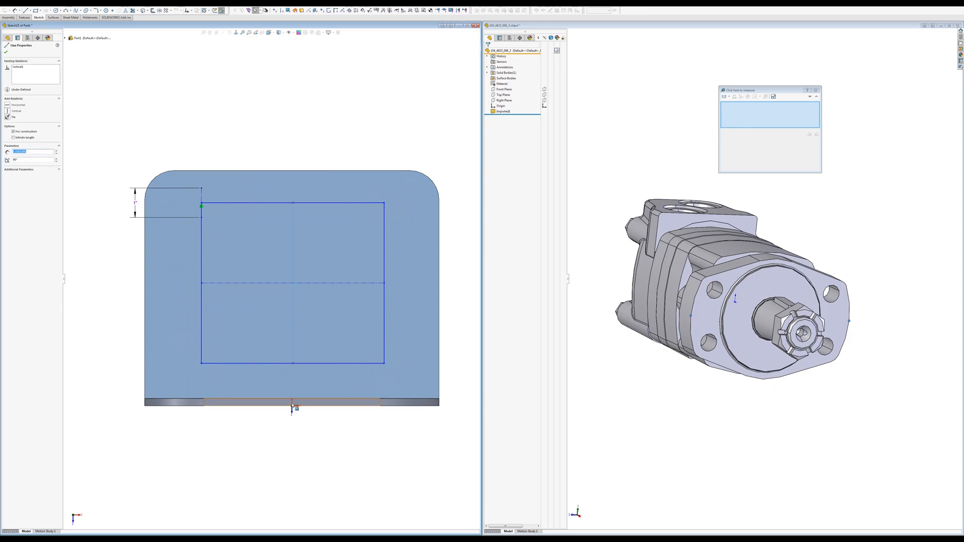
pyautogui.keyDown('ctrl'); pyautogui.click(291, 406); pyautogui.keyUp('ctrl')
pyautogui.click(313, 386)
pyautogui.click(189, 84)
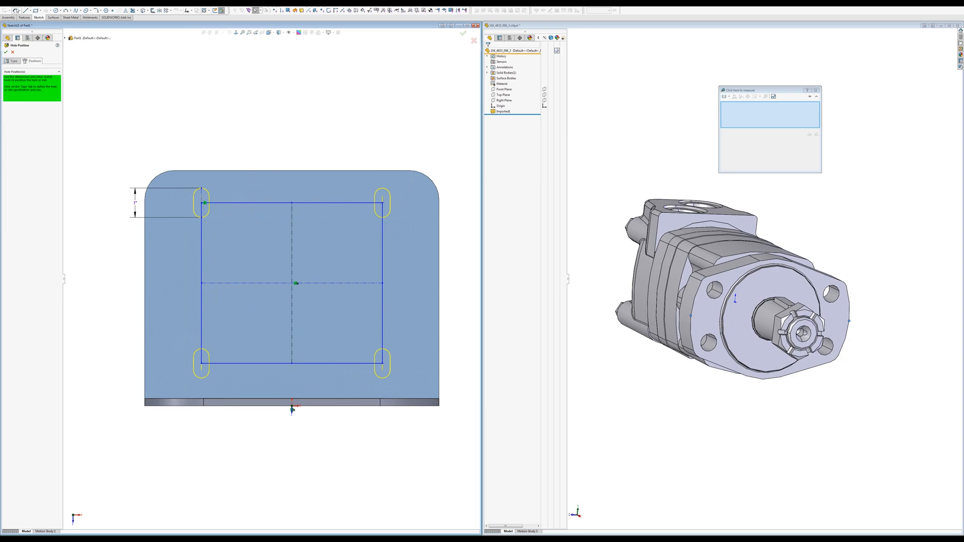
# Dimension the rectangle's width, trying 7 in first and settling on 8 in.
pyautogui.click(15, 11)
pyautogui.click(383, 242)
pyautogui.click(291, 151)
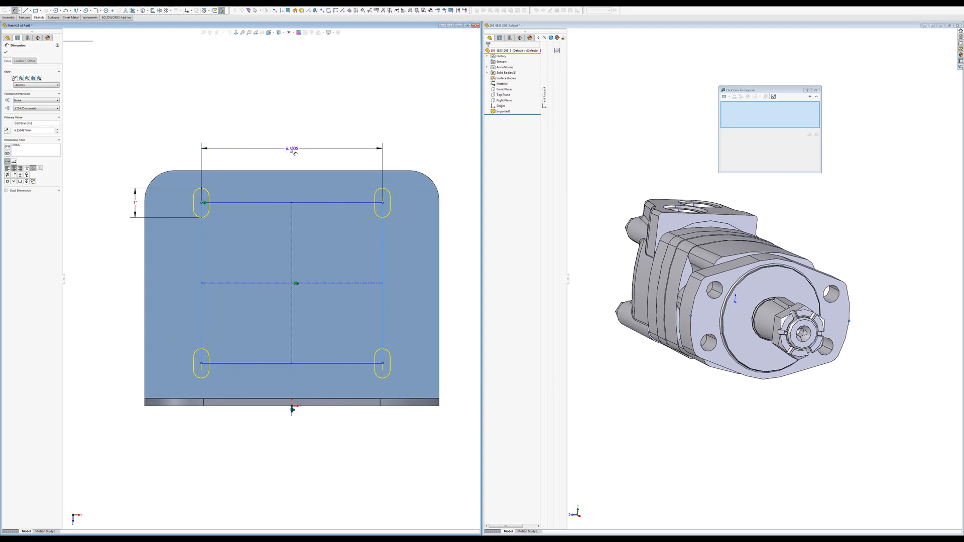
pyautogui.write('7')
pyautogui.press('Return')
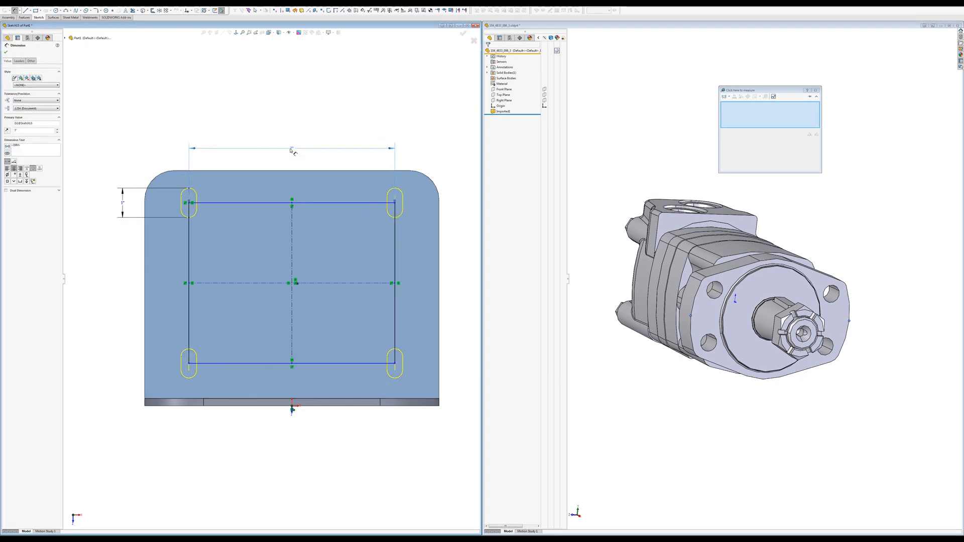
pyautogui.press('Escape')
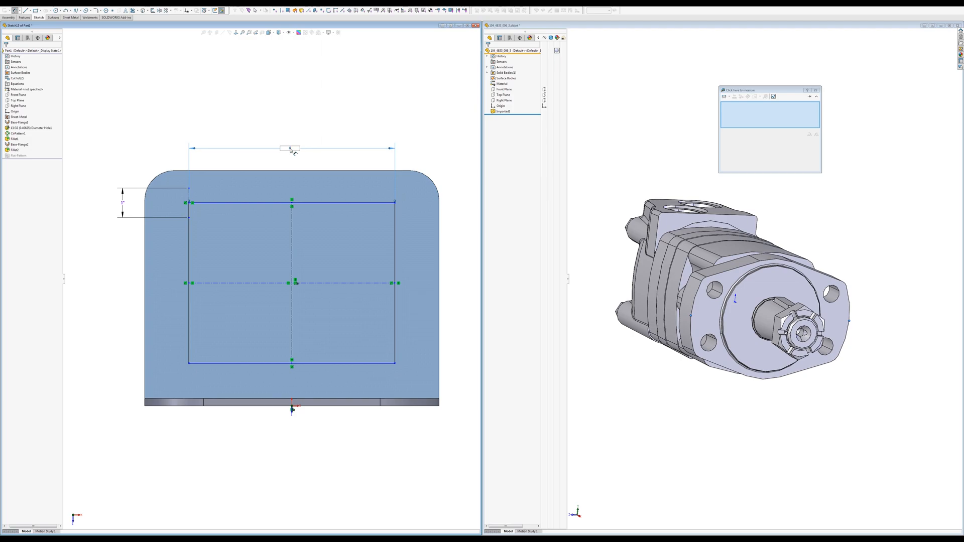
pyautogui.write('8')
pyautogui.press('Return')
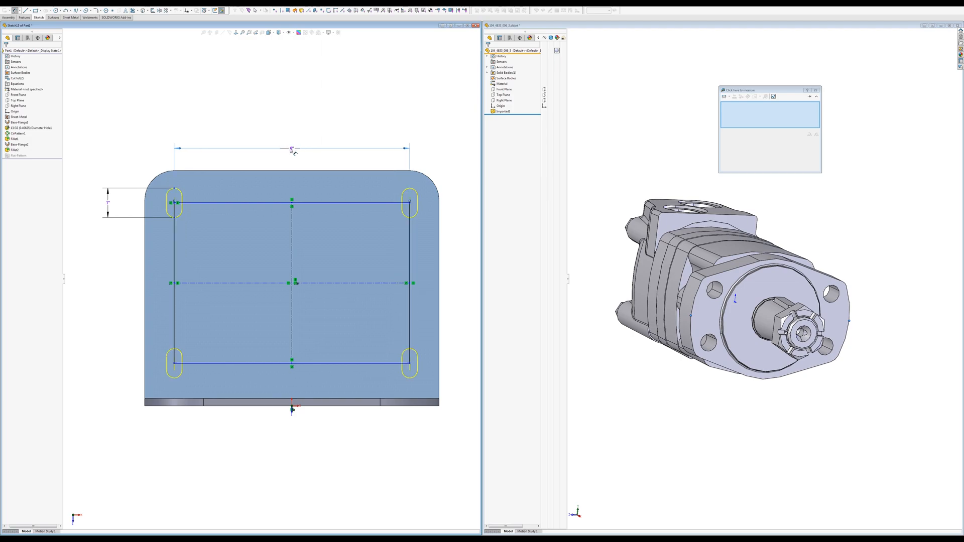
# Replace the width dimension with a 1 in dimension between the rectangle's right side and the base plate's right edge.
pyautogui.click(291, 148)
pyautogui.press('Delete')
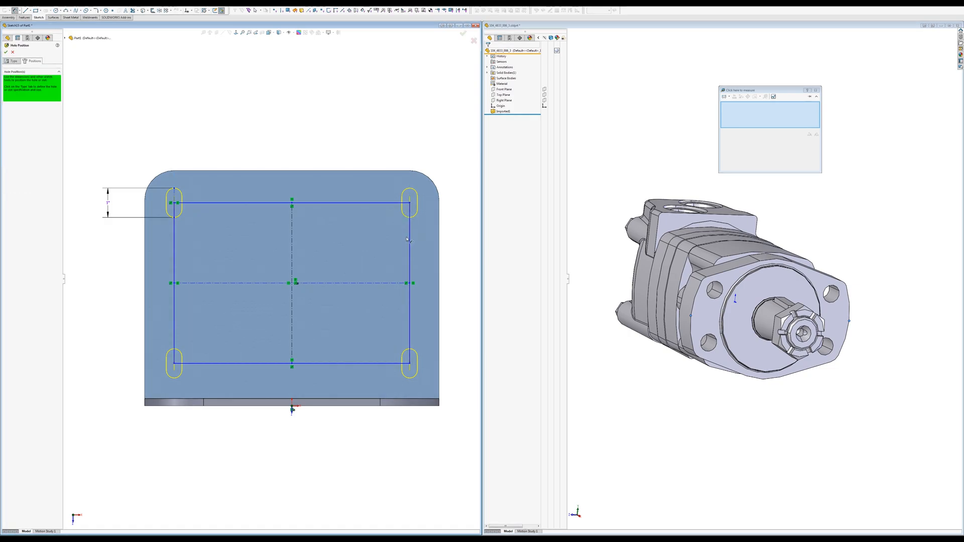
pyautogui.click(410, 239)
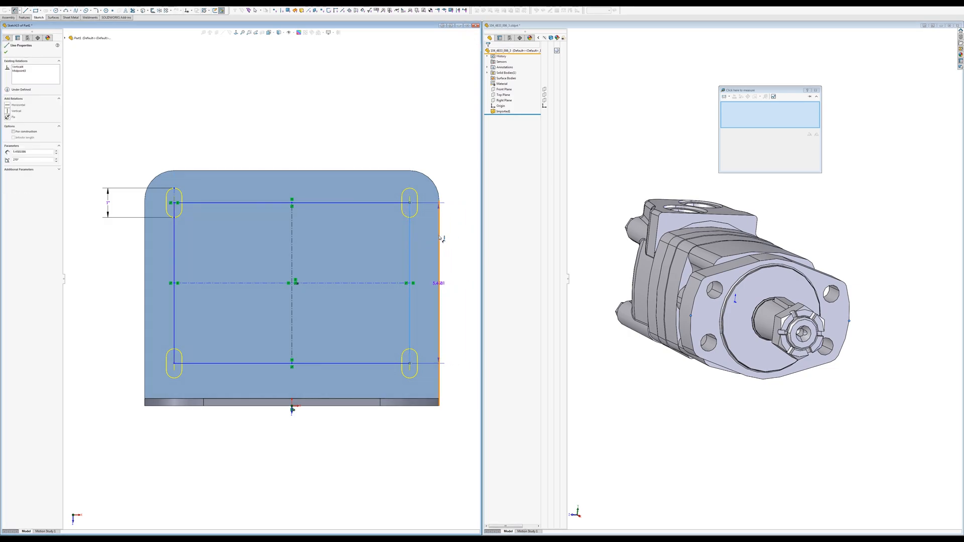
pyautogui.click(440, 237)
pyautogui.click(455, 160)
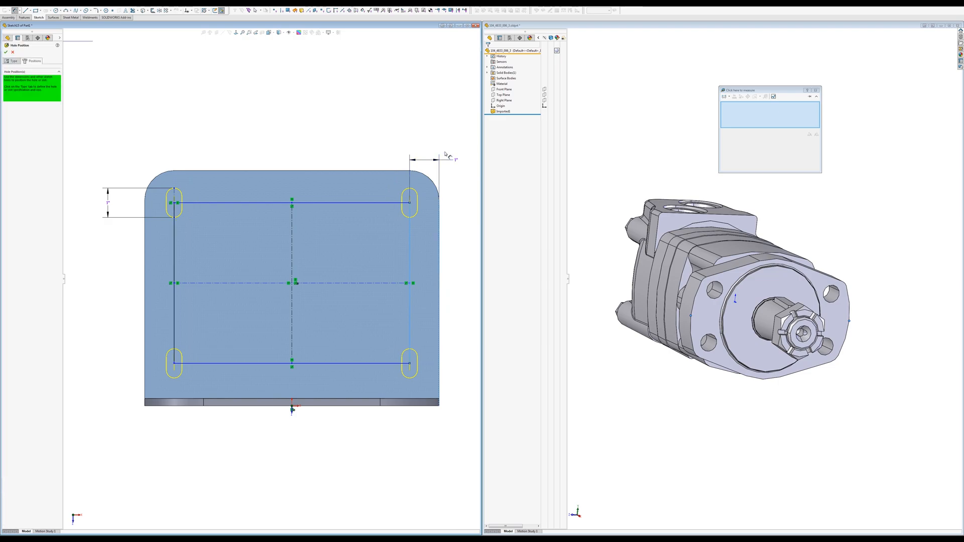
pyautogui.press('Return')
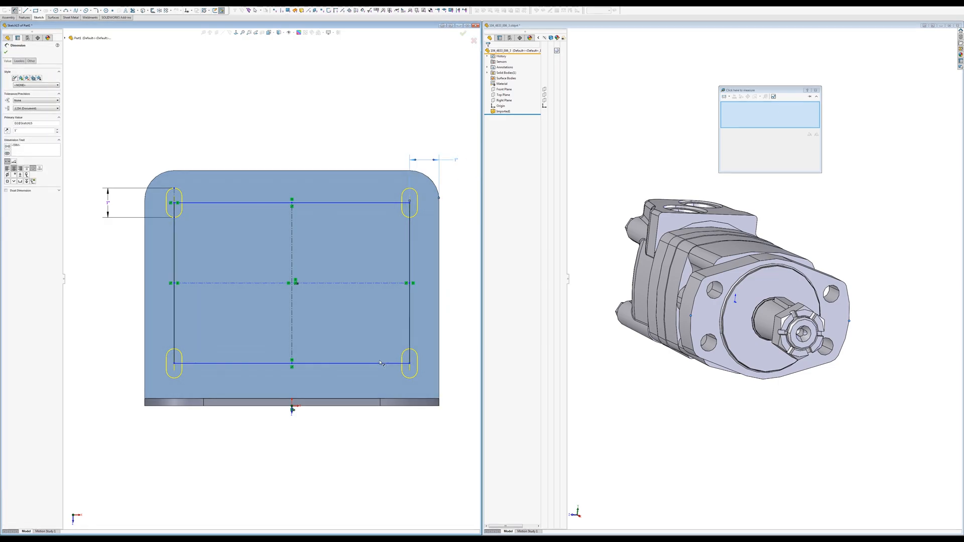
pyautogui.press('Escape')
# Dimension the rectangle's lower line 1 in from the inner edge where the base plate meets the vertical plate.
pyautogui.click(381, 364)
pyautogui.moveTo(430, 404); pyautogui.dragTo(426, 367, button='middle')
pyautogui.click(426, 363)
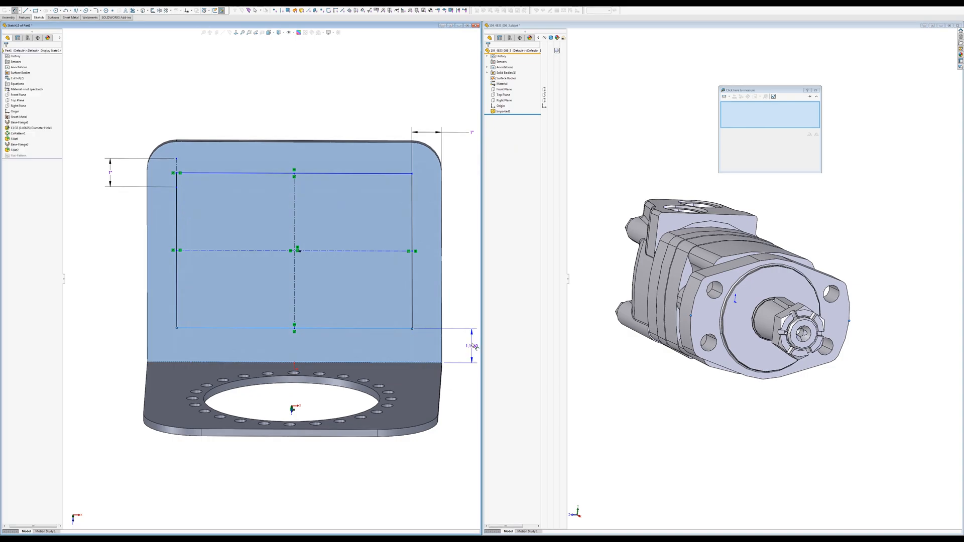
pyautogui.click(458, 344)
pyautogui.write('1.19599285in')
pyautogui.press('Return')
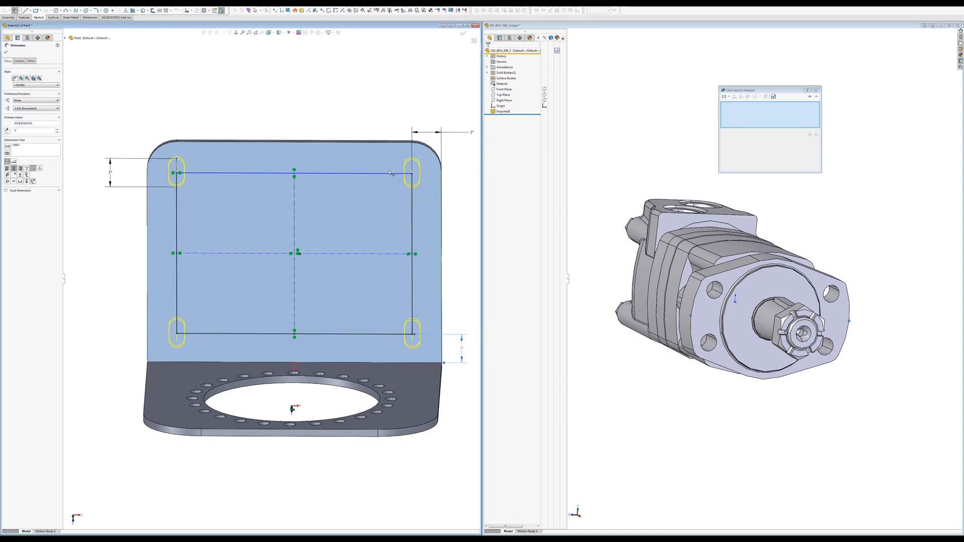
# Dimension the rectangle's upper line 1 in from the base plate's outer edge.
pyautogui.moveTo(391, 173)
pyautogui.mouseDown()
pyautogui.moveTo(389, 116)
pyautogui.moveTo(385, 144)
pyautogui.mouseUp()
pyautogui.click(384, 144)
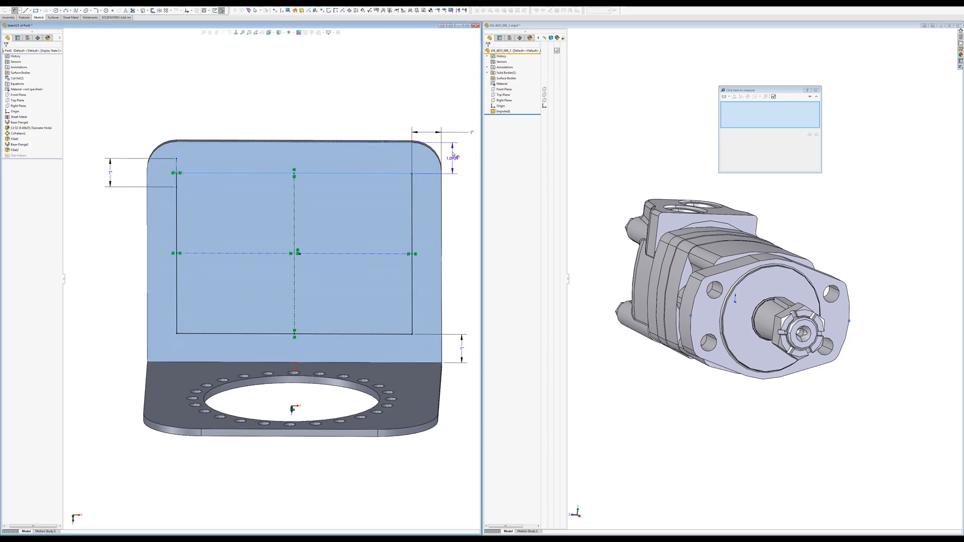
pyautogui.click(453, 154)
pyautogui.write('1')
pyautogui.press('Return')
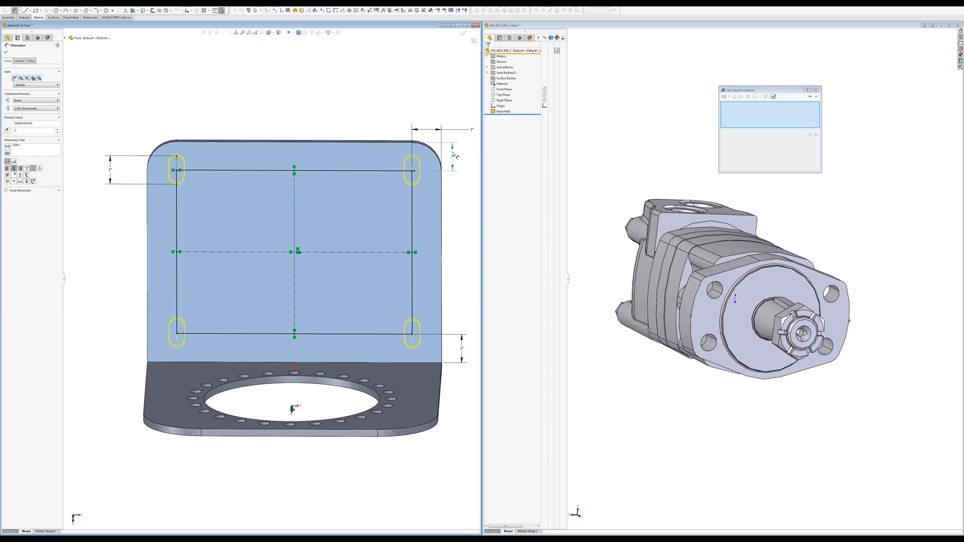
# Add driven dimensions for the slot rectangle's width and height, and finish the Hole Wizard slot feature.
pyautogui.moveTo(374, 193)
pyautogui.mouseDown(button='middle')
pyautogui.moveTo(374, 162)
pyautogui.moveTo(367, 174)
pyautogui.mouseUp(button='middle')
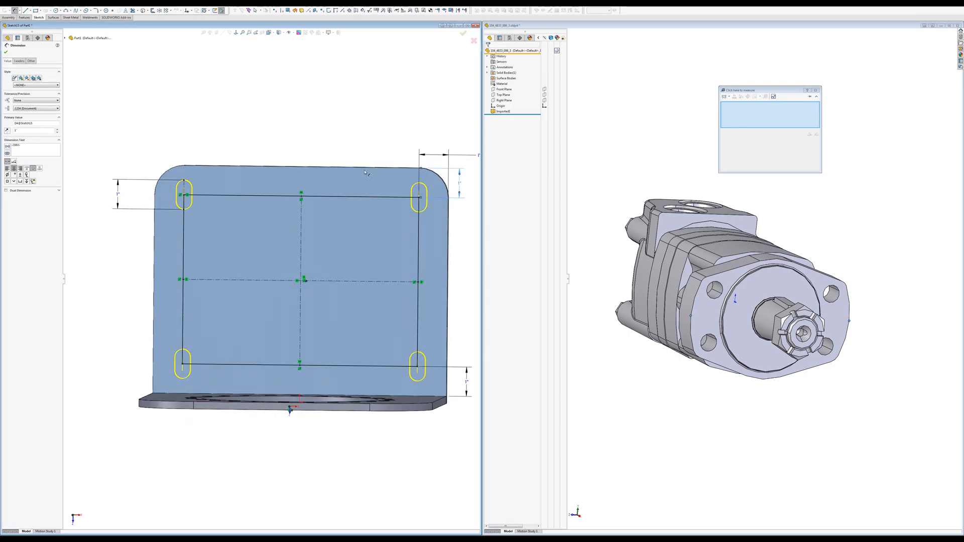
pyautogui.click(184, 222)
pyautogui.click(418, 220)
pyautogui.click(310, 155)
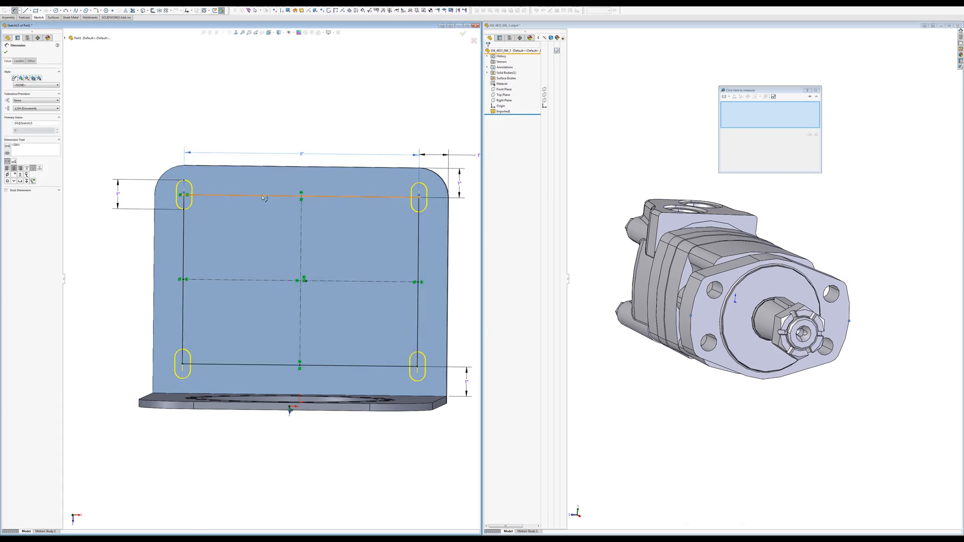
pyautogui.click(263, 197)
pyautogui.click(245, 368)
pyautogui.click(461, 282)
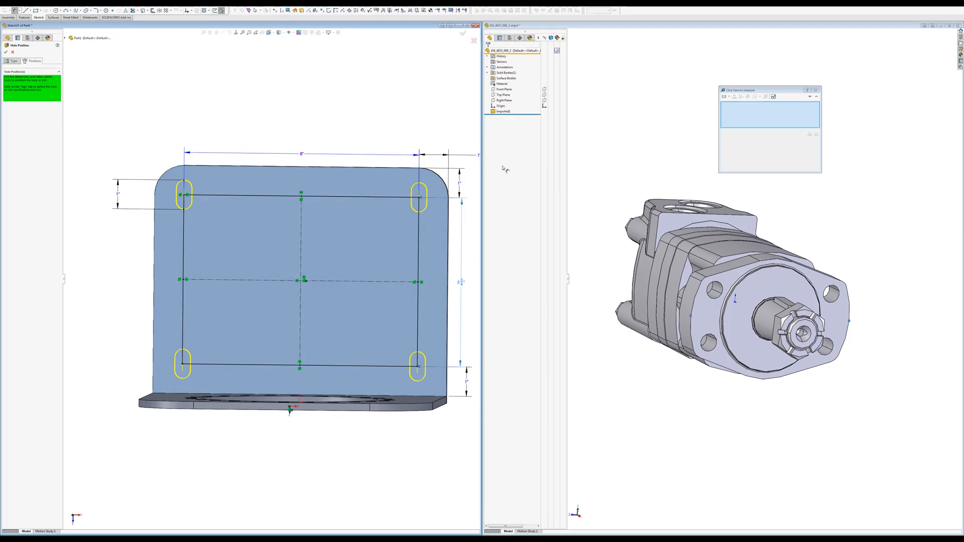
pyautogui.click(463, 33)
pyautogui.press('Escape')
# Set the overall width of the vertical plate to 9 in.
pyautogui.moveTo(394, 221)
pyautogui.mouseDown(button='middle')
pyautogui.moveTo(429, 174)
pyautogui.moveTo(326, 347)
pyautogui.moveTo(337, 325)
pyautogui.moveTo(331, 240)
pyautogui.moveTo(205, 318)
pyautogui.moveTo(244, 273)
pyautogui.mouseUp(button='middle')
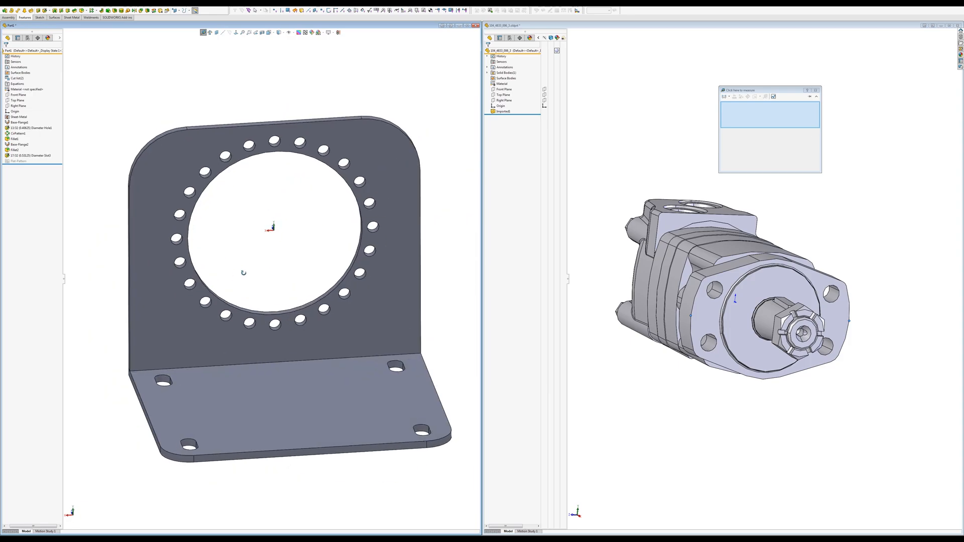
pyautogui.click(296, 347)
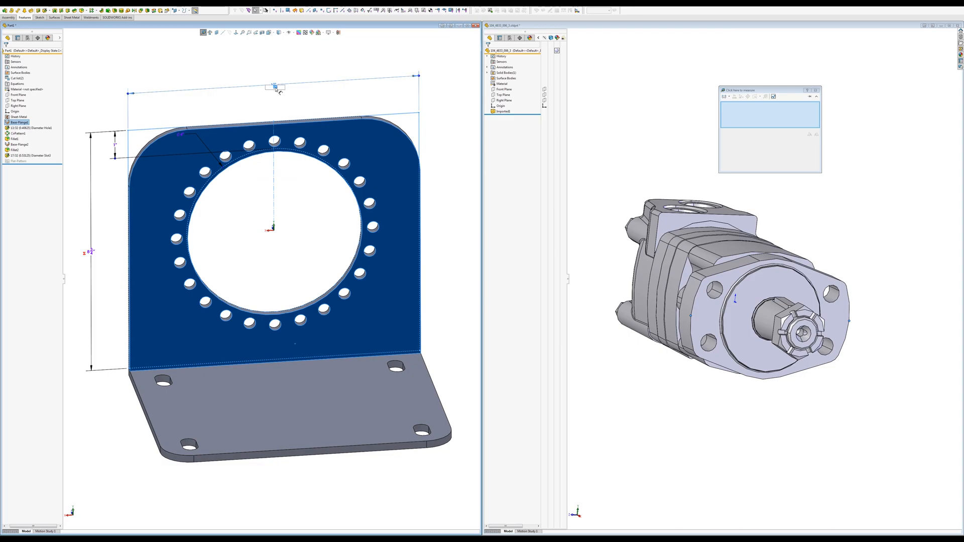
pyautogui.write('9')
pyautogui.press('Return')
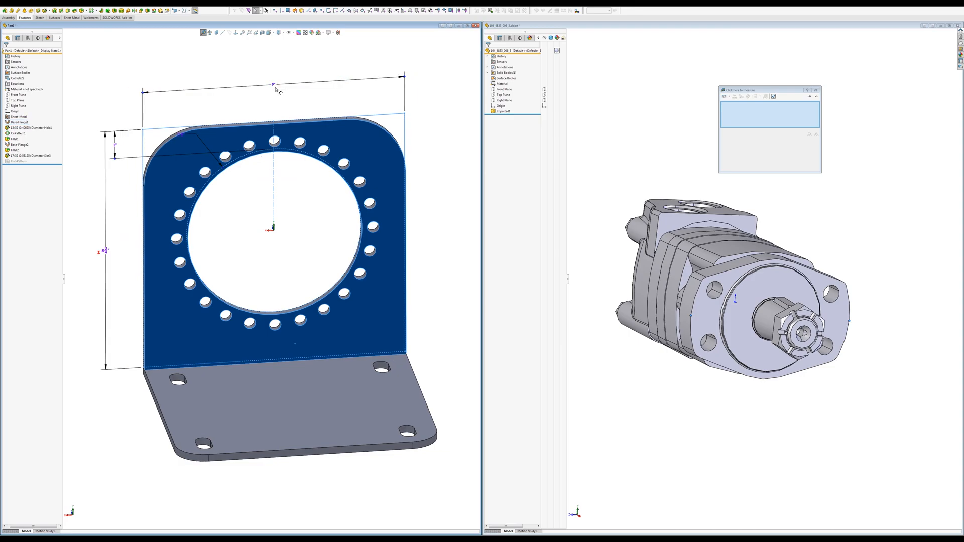
pyautogui.click(413, 267)
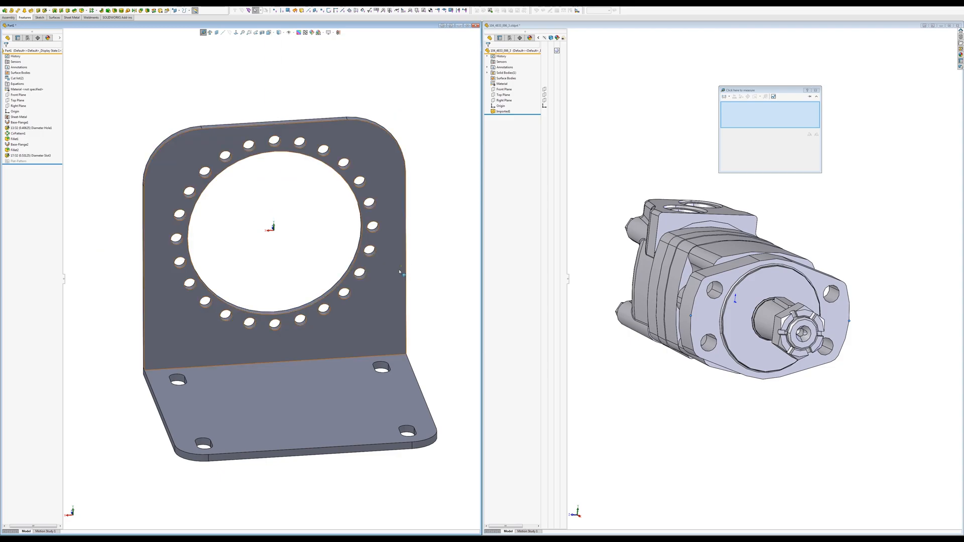
pyautogui.moveTo(407, 267); pyautogui.dragTo(401, 391, button='middle')
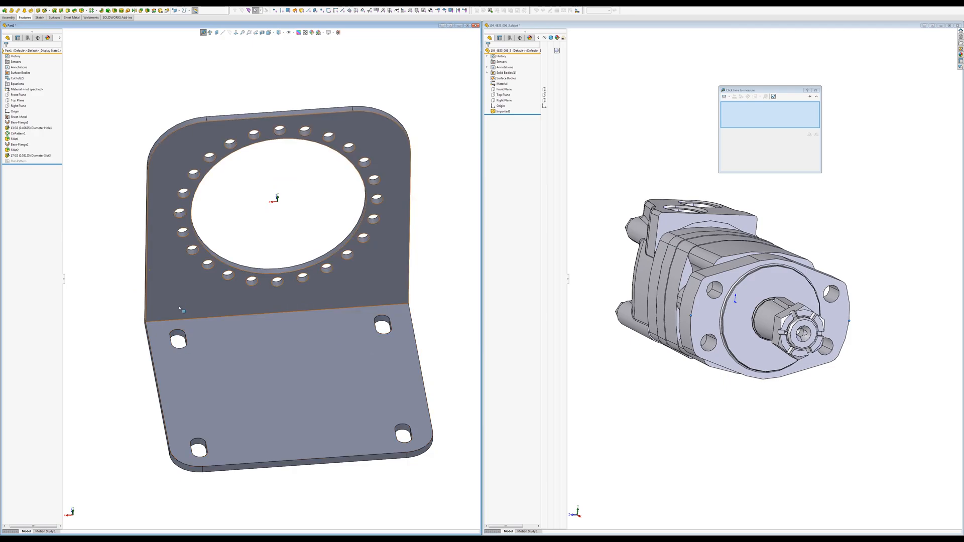
pyautogui.moveTo(177, 308); pyautogui.dragTo(178, 295, button='middle')
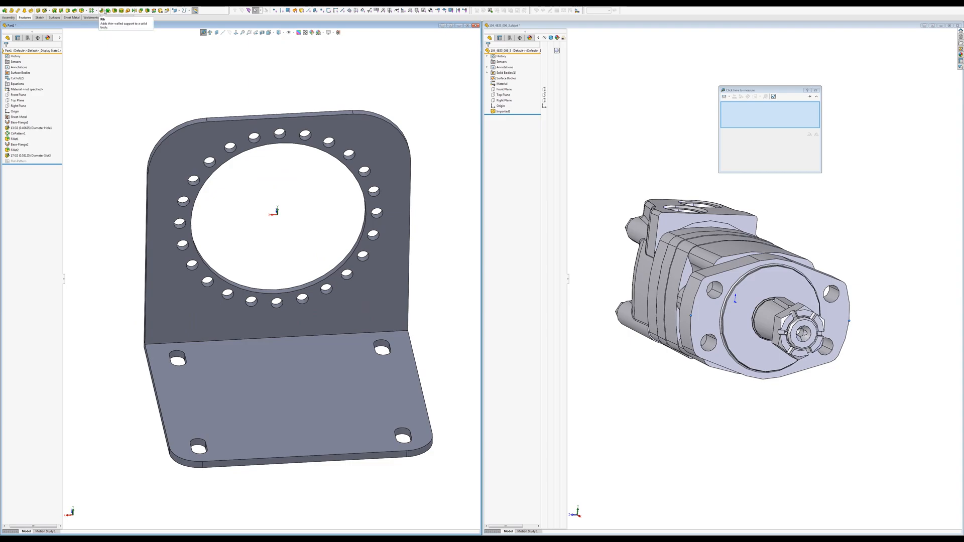
pyautogui.click(105, 12)
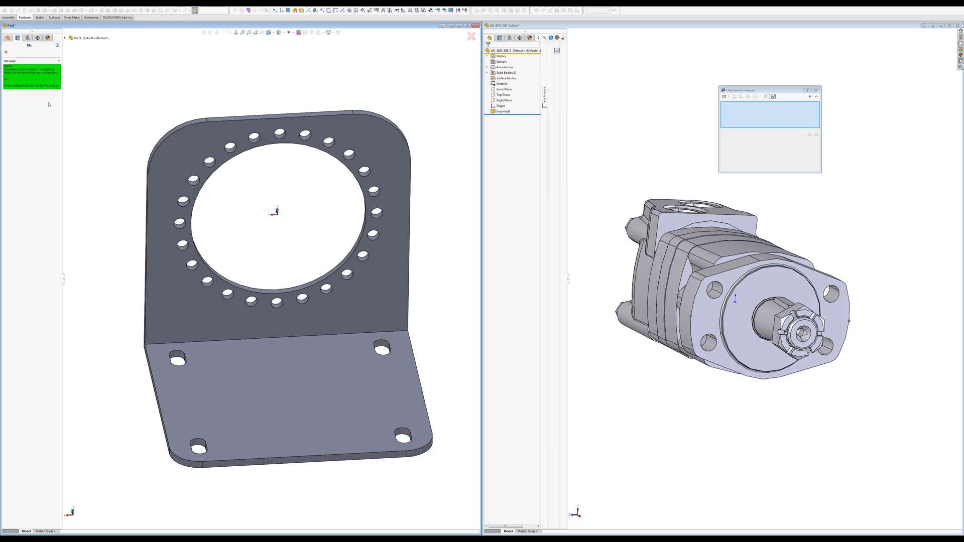
pyautogui.moveTo(75, 161); pyautogui.dragTo(190, 292, button='middle')
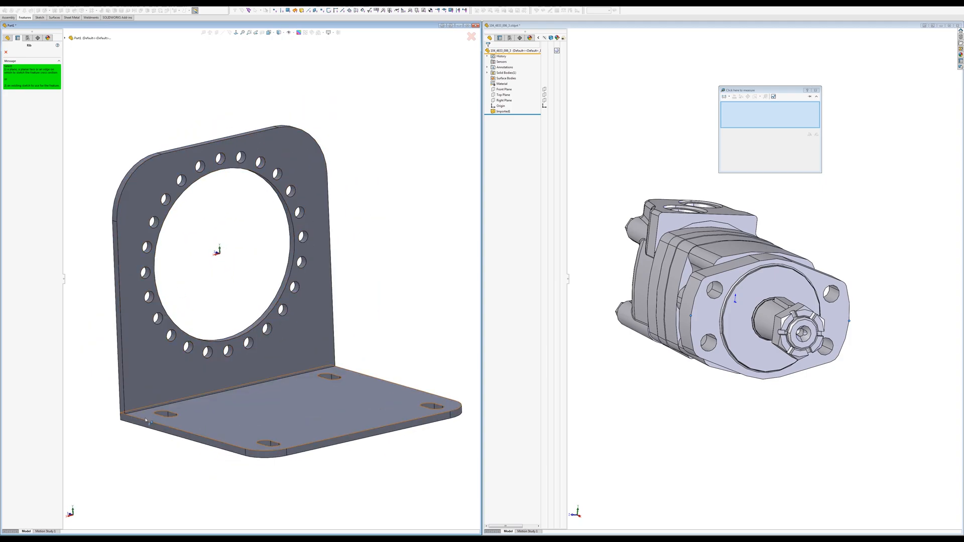
pyautogui.click(143, 426)
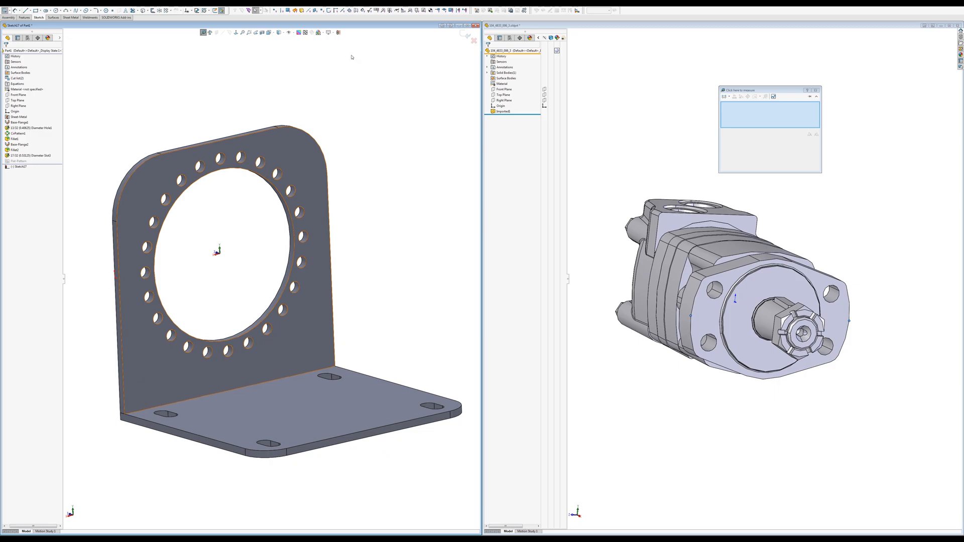
pyautogui.click(474, 41)
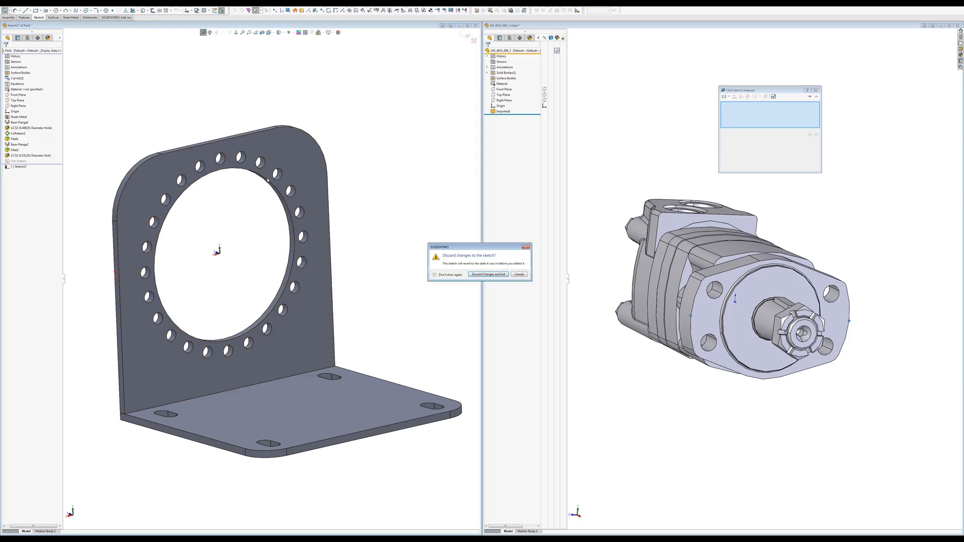
pyautogui.click(485, 275)
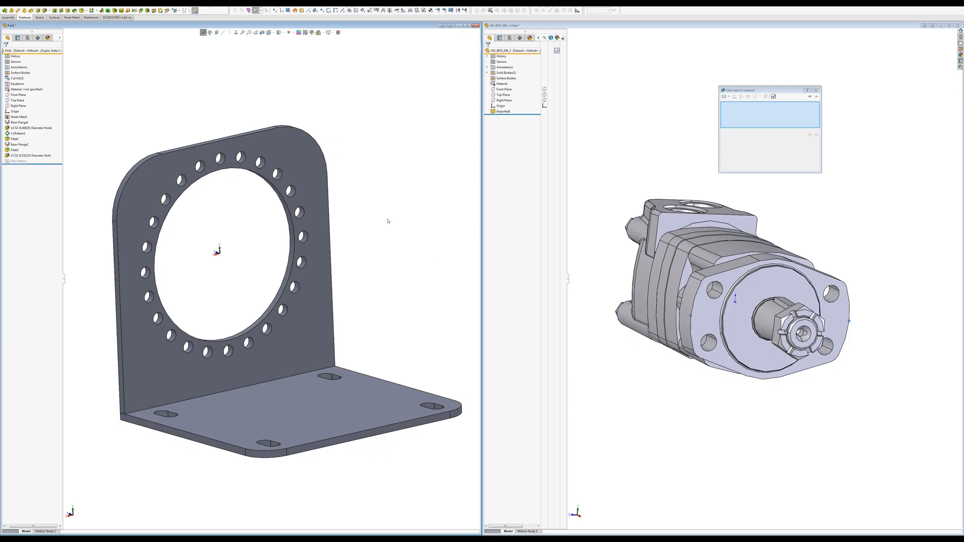
# Start a sketch on the vertical plate's narrow side face and draw a closed triangular gusset profile from the inside corner, spanning both plates.
pyautogui.moveTo(387, 221)
pyautogui.mouseDown(button='middle')
pyautogui.moveTo(381, 216)
pyautogui.moveTo(411, 263)
pyautogui.moveTo(388, 229)
pyautogui.mouseUp(button='middle')
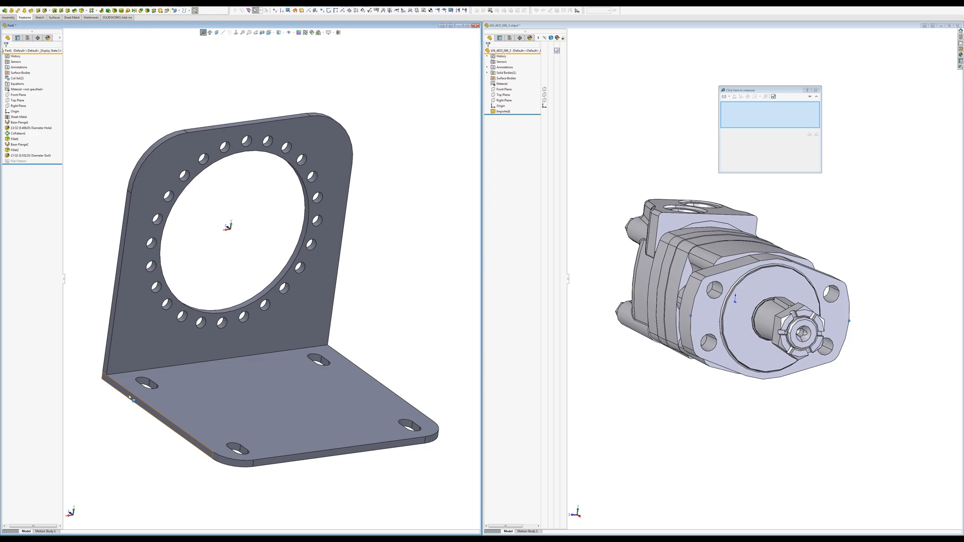
pyautogui.click(109, 348)
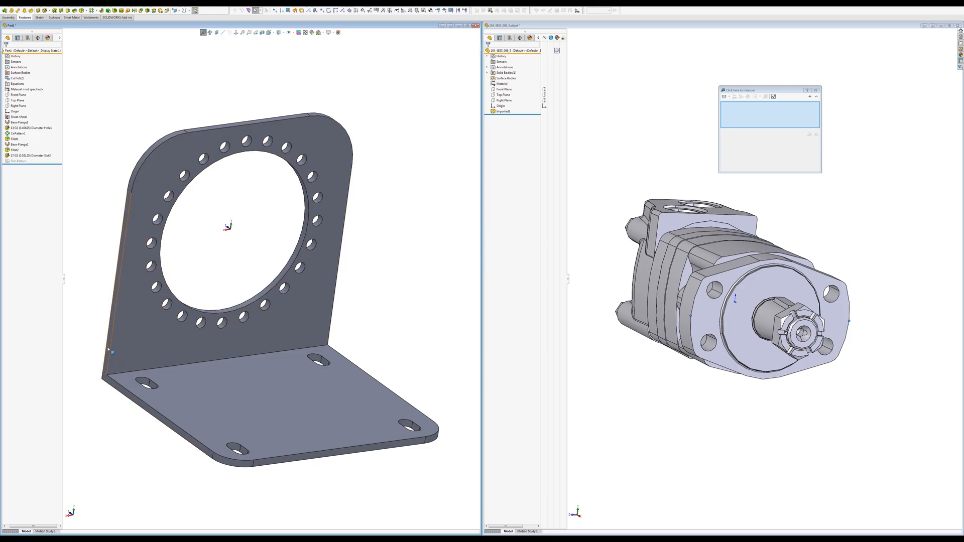
pyautogui.click(132, 332)
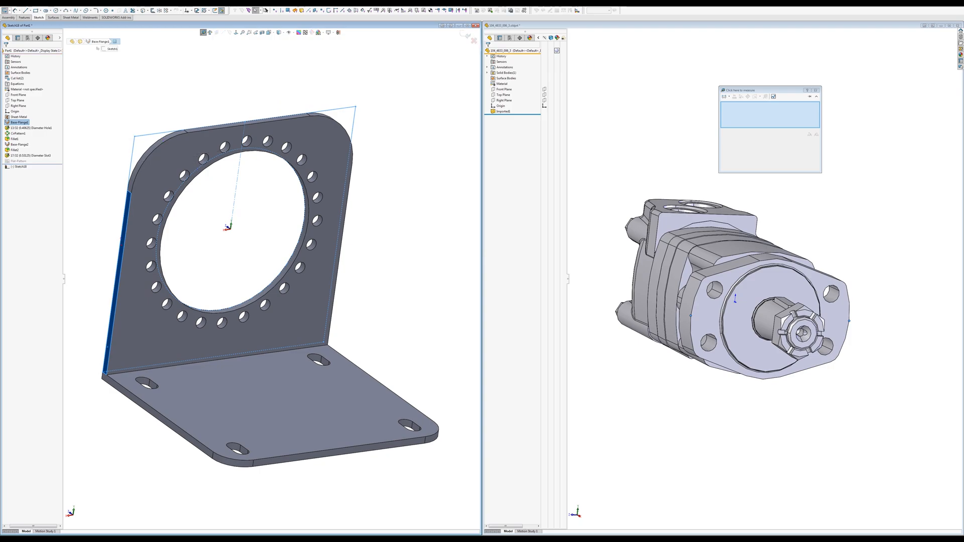
pyautogui.click(25, 10)
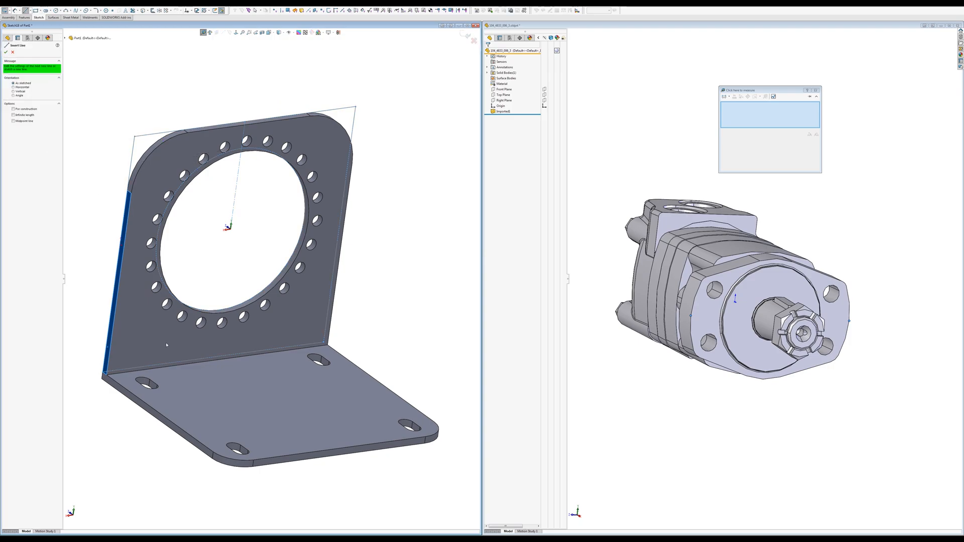
pyautogui.click(119, 284)
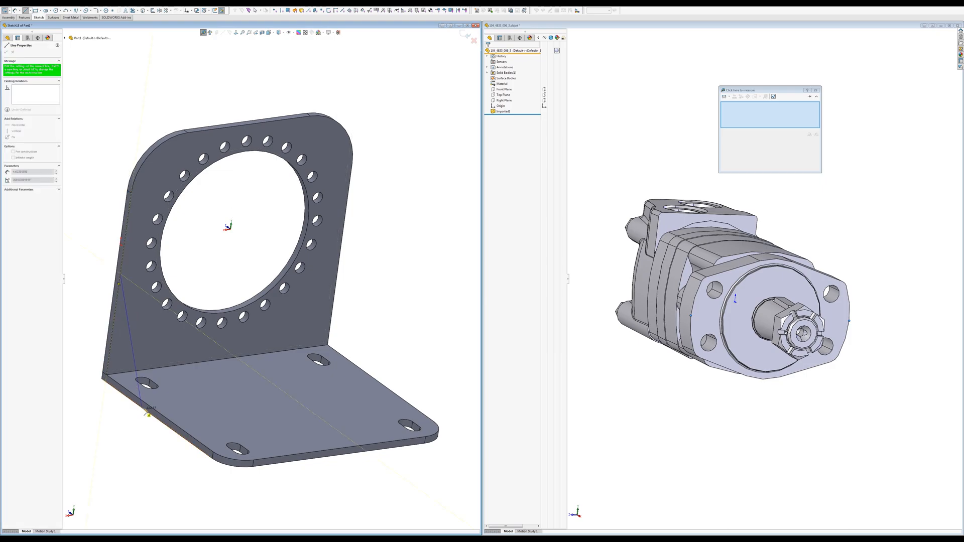
pyautogui.click(156, 414)
pyautogui.click(107, 376)
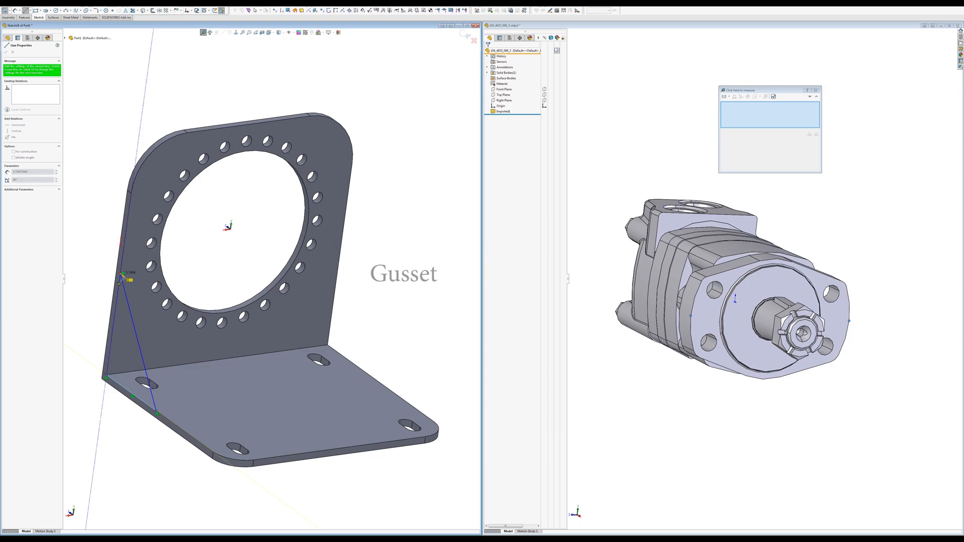
pyautogui.click(122, 275)
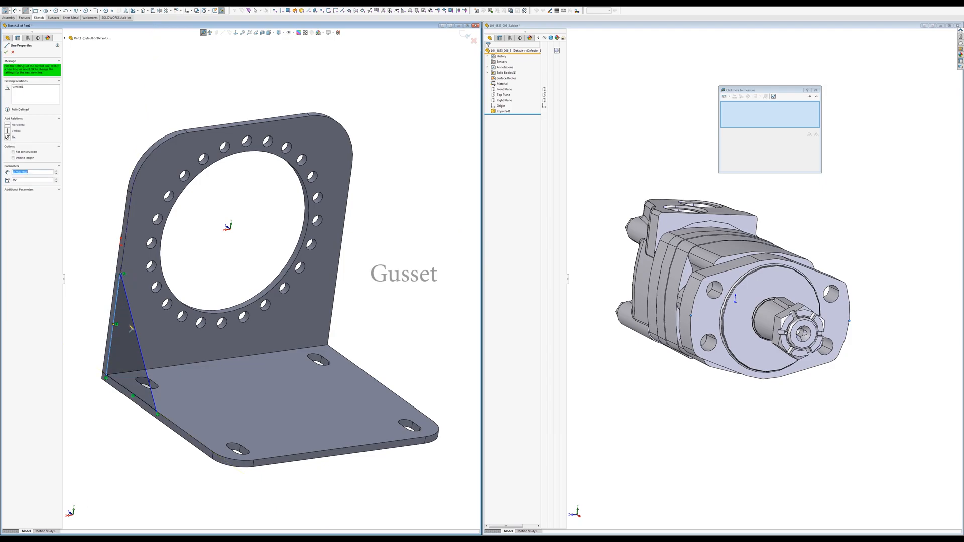
# Dimension the triangular gusset profile's vertical leg along the upright plate to 4 in.
pyautogui.press('Escape')
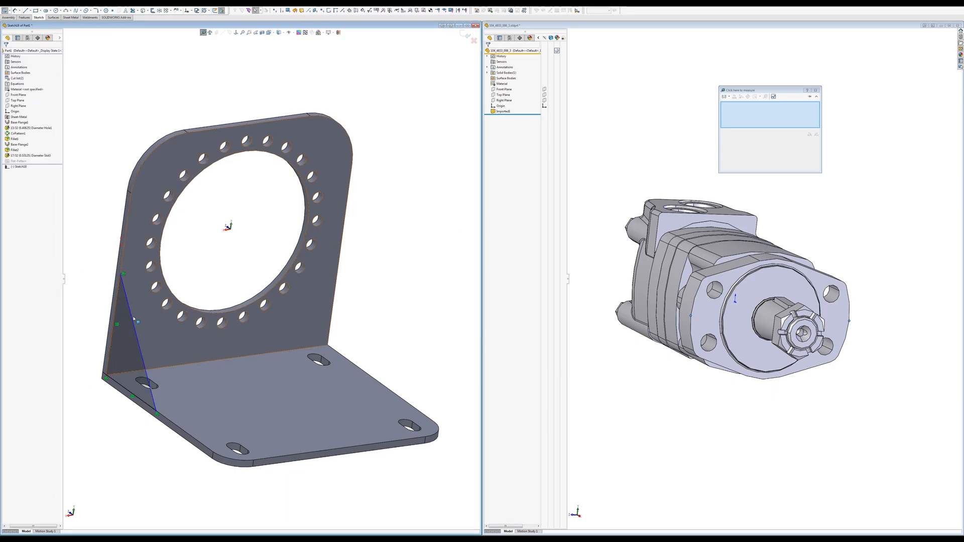
pyautogui.moveTo(134, 317); pyautogui.dragTo(114, 306, button='middle')
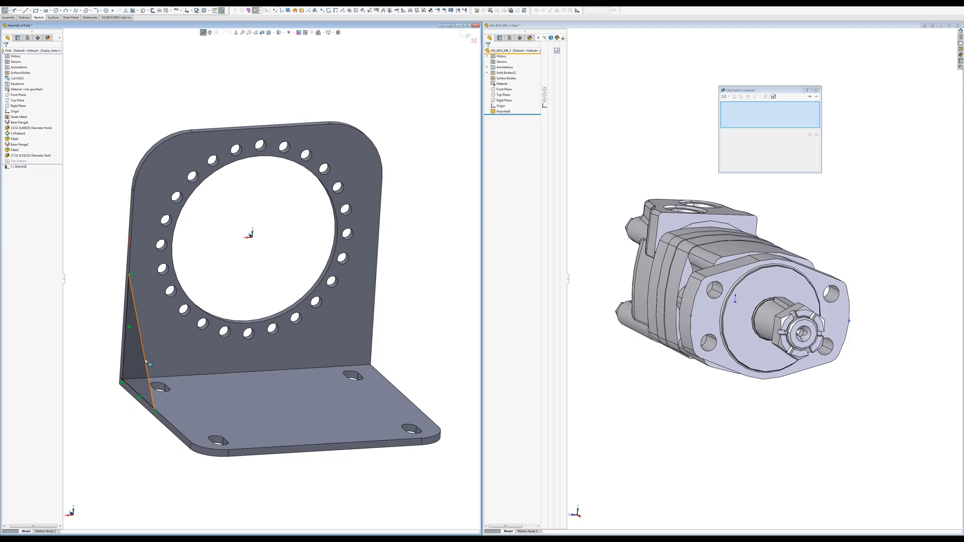
pyautogui.click(136, 343)
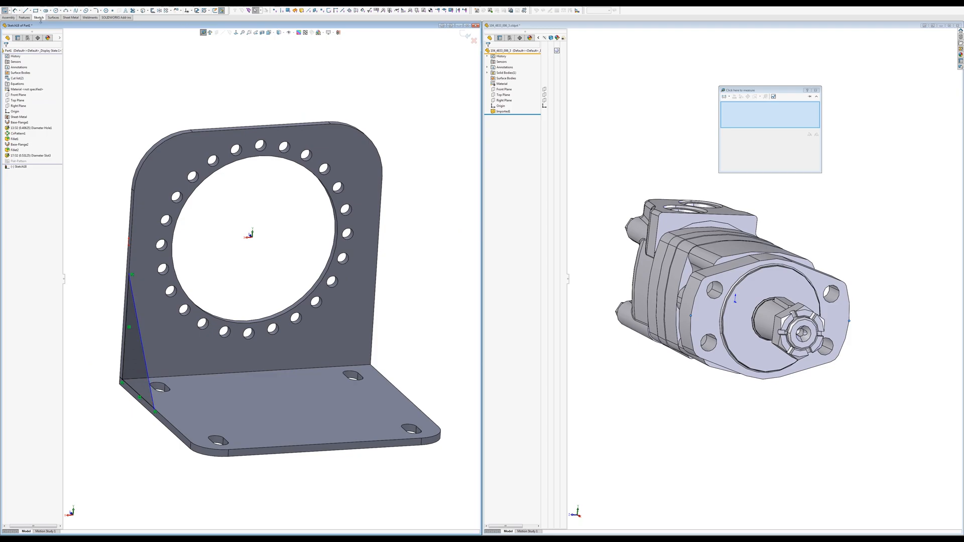
pyautogui.click(15, 10)
pyautogui.moveTo(119, 236); pyautogui.dragTo(135, 232, button='middle')
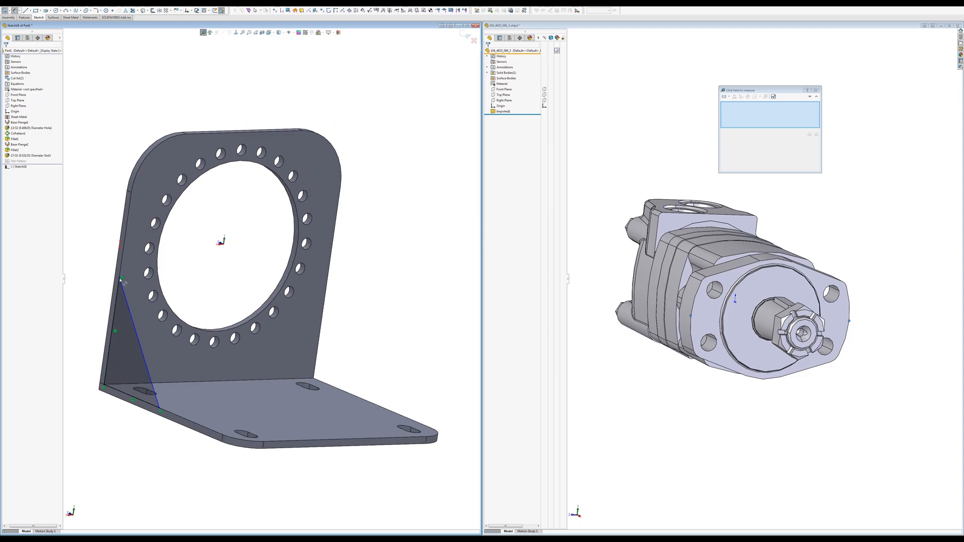
pyautogui.click(121, 279)
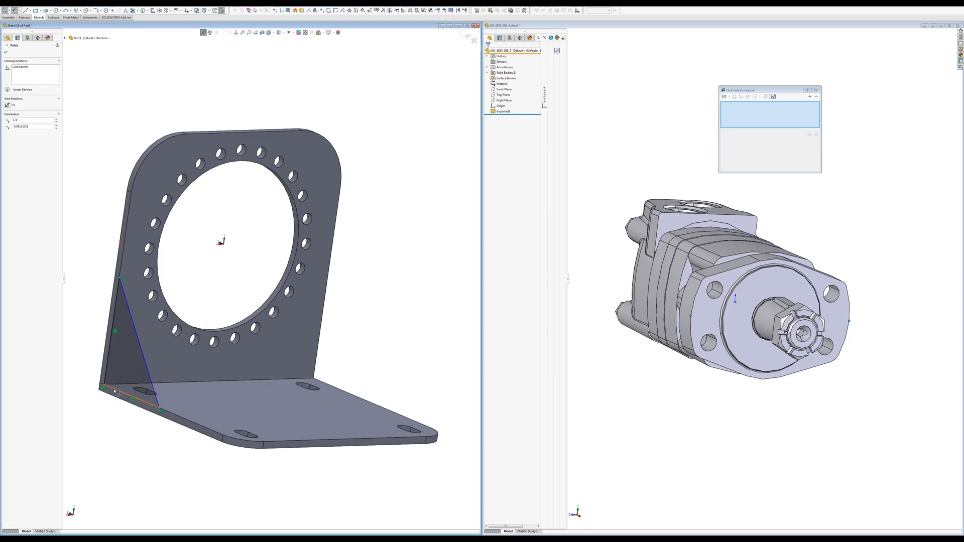
pyautogui.click(92, 358)
pyautogui.click(90, 340)
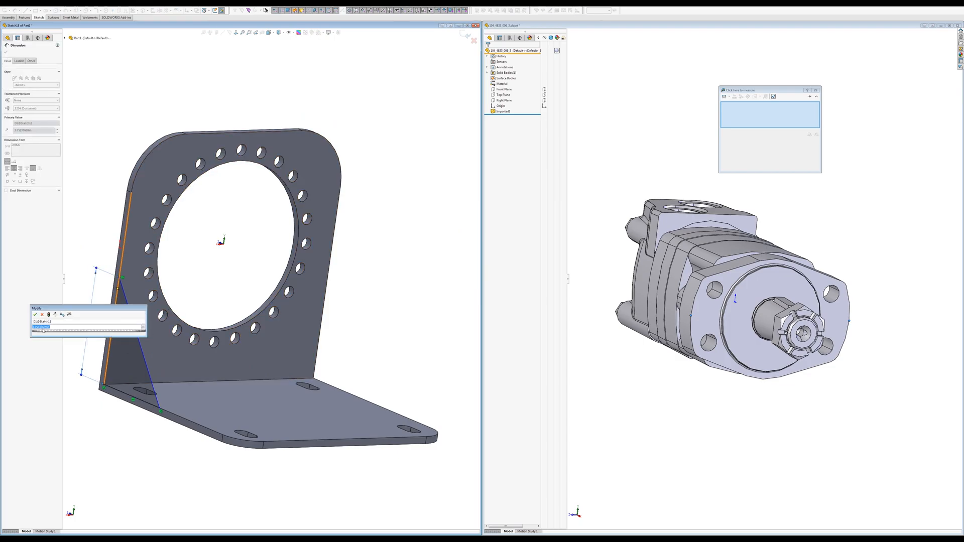
pyautogui.write('4')
pyautogui.press('Return')
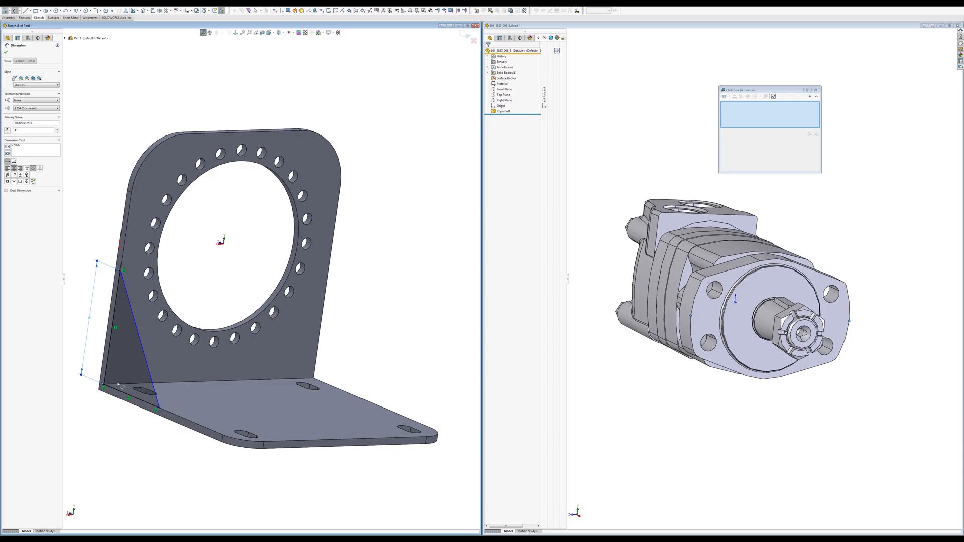
# Dimension the gusset profile's horizontal leg along the base plate to 6 in.
pyautogui.click(110, 344)
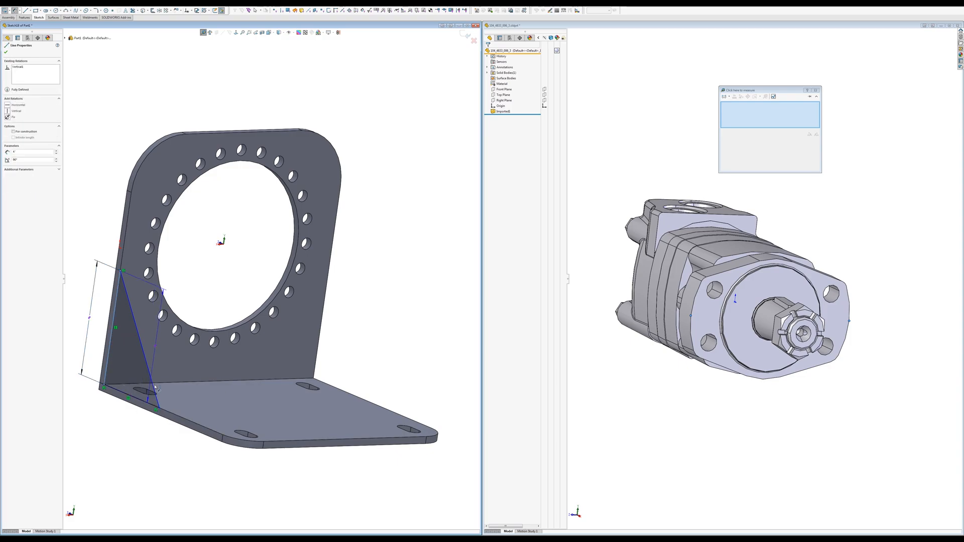
pyautogui.click(159, 408)
pyautogui.click(122, 427)
pyautogui.write('6')
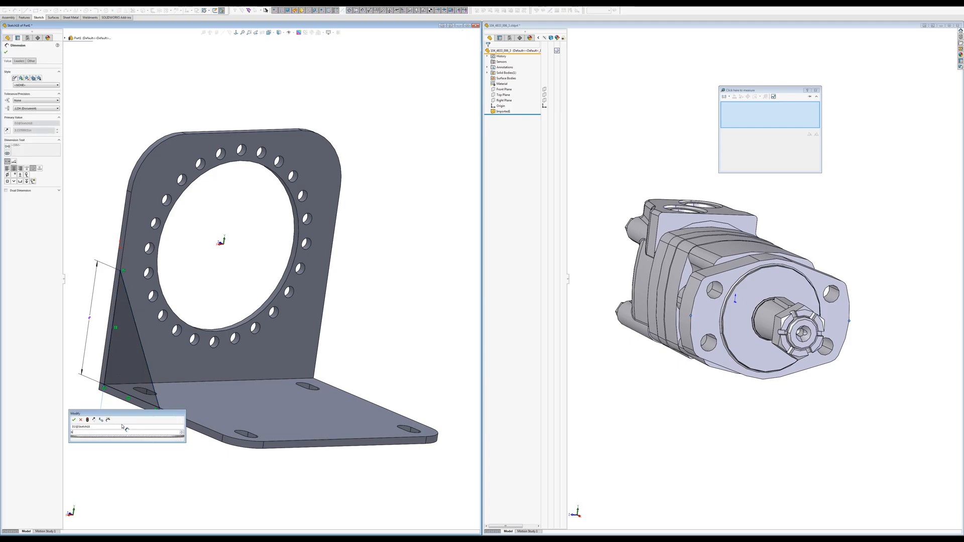
pyautogui.press('Return')
# Exit the gusset sketch and turn it into a sheet metal Base Flange with the default parameters.
pyautogui.moveTo(201, 409)
pyautogui.mouseDown(button='middle')
pyautogui.moveTo(236, 413)
pyautogui.moveTo(195, 419)
pyautogui.moveTo(212, 410)
pyautogui.moveTo(244, 418)
pyautogui.mouseUp(button='middle')
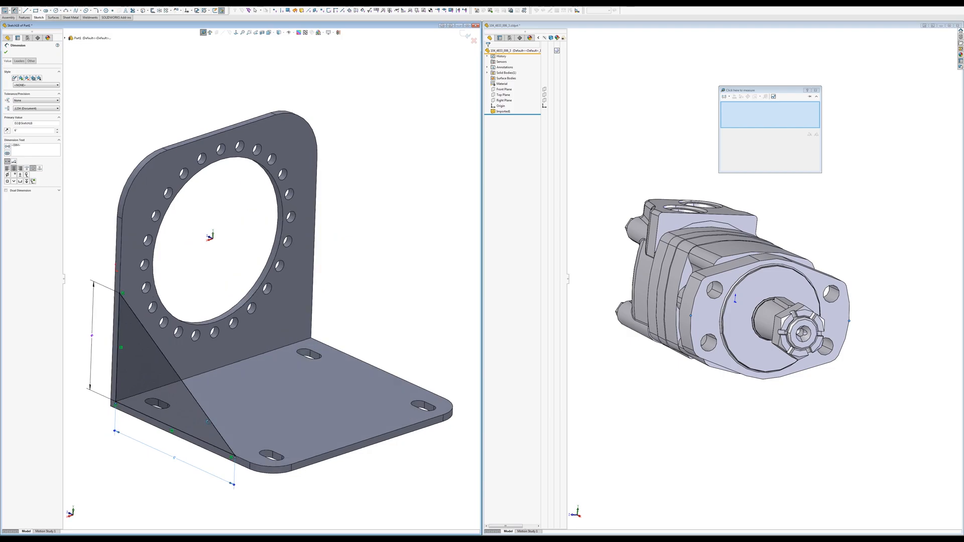
pyautogui.press('s')
pyautogui.click(235, 426)
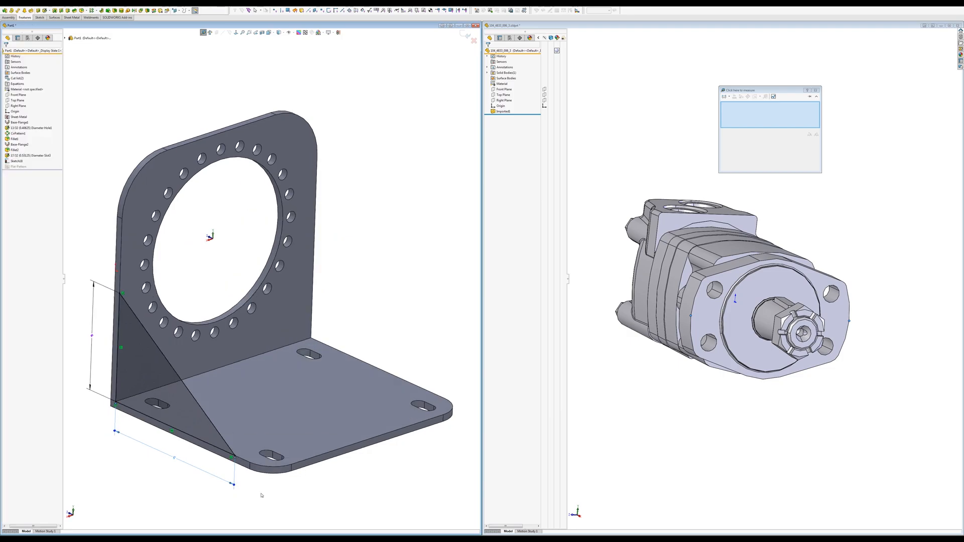
pyautogui.press('s')
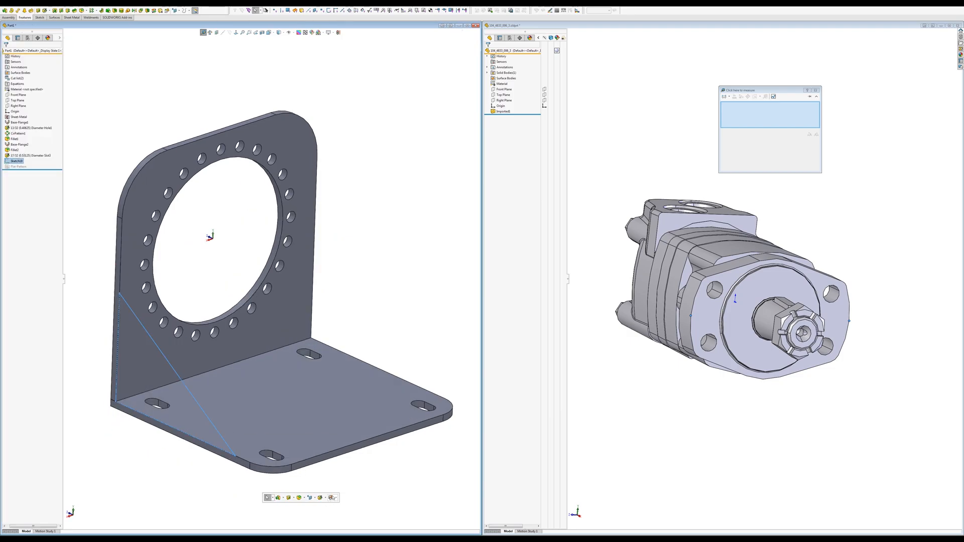
pyautogui.click(331, 498)
pyautogui.click(337, 406)
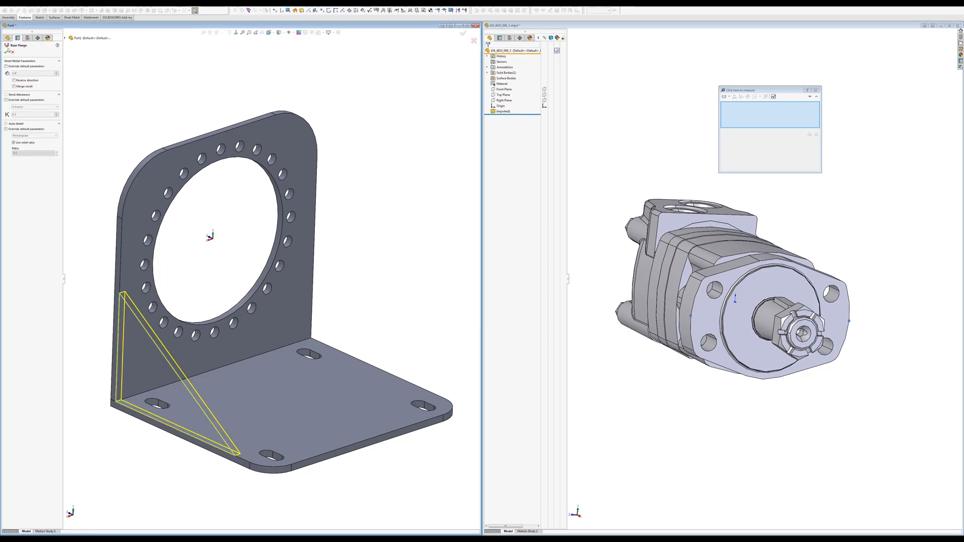
pyautogui.click(7, 52)
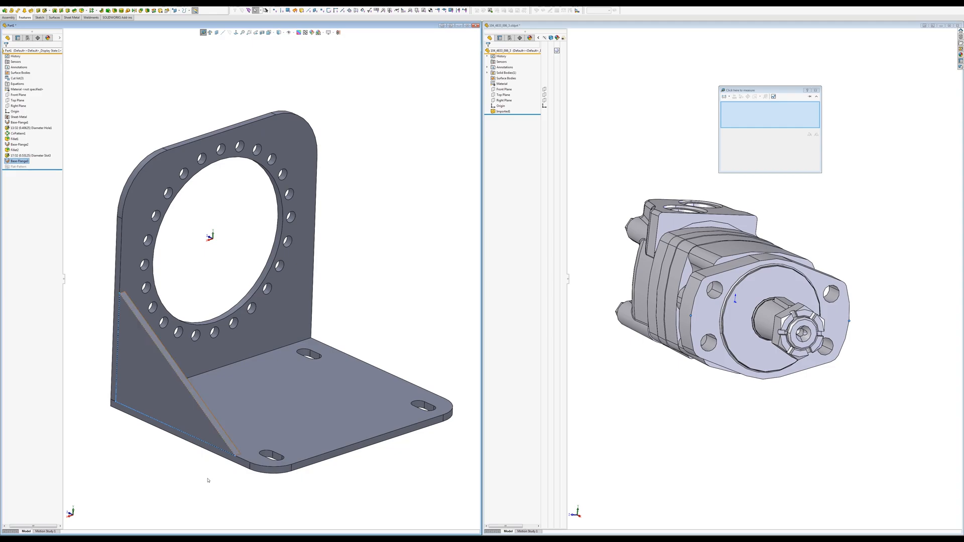
# Mirror the gusset body about the Right Plane to the opposite side of the mount.
pyautogui.moveTo(213, 485); pyautogui.dragTo(195, 433, button='middle')
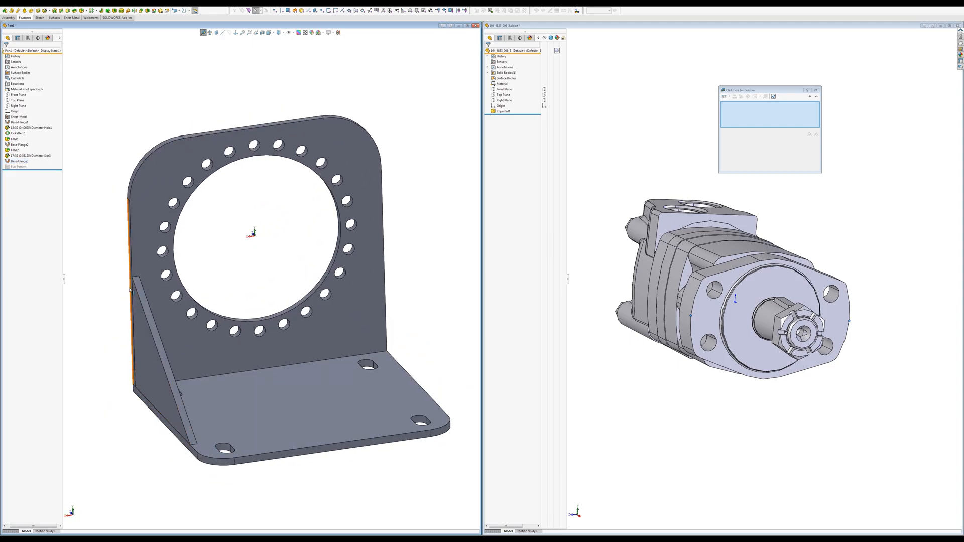
pyautogui.click(134, 10)
pyautogui.click(65, 37)
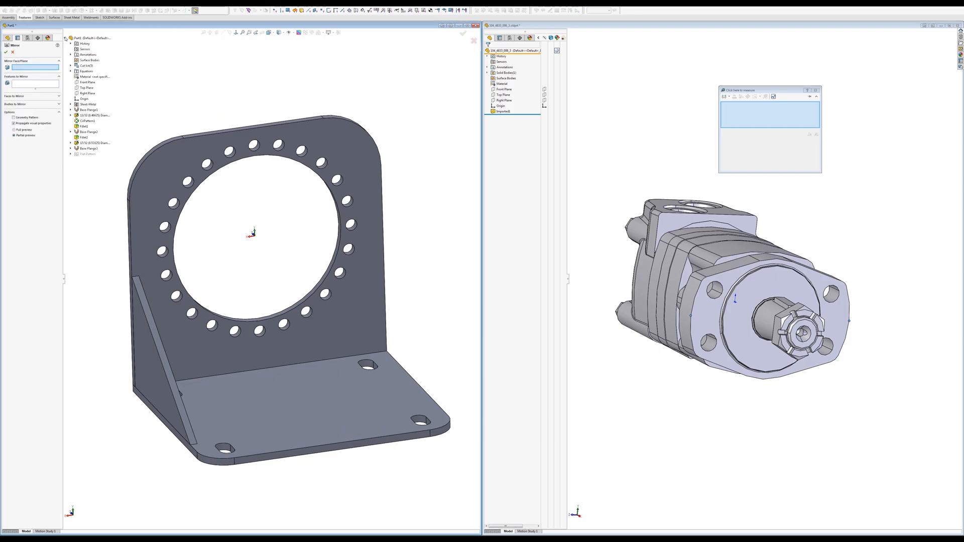
pyautogui.click(87, 94)
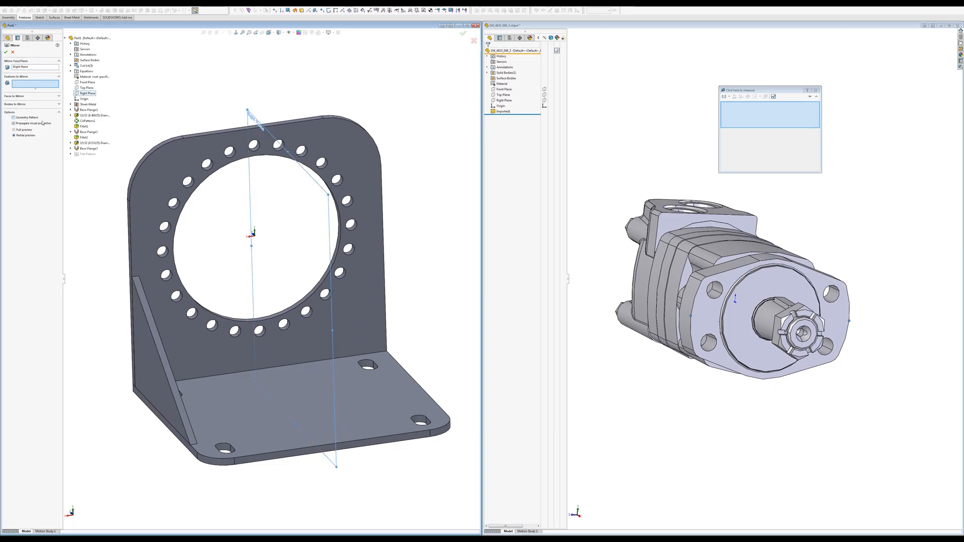
pyautogui.click(27, 104)
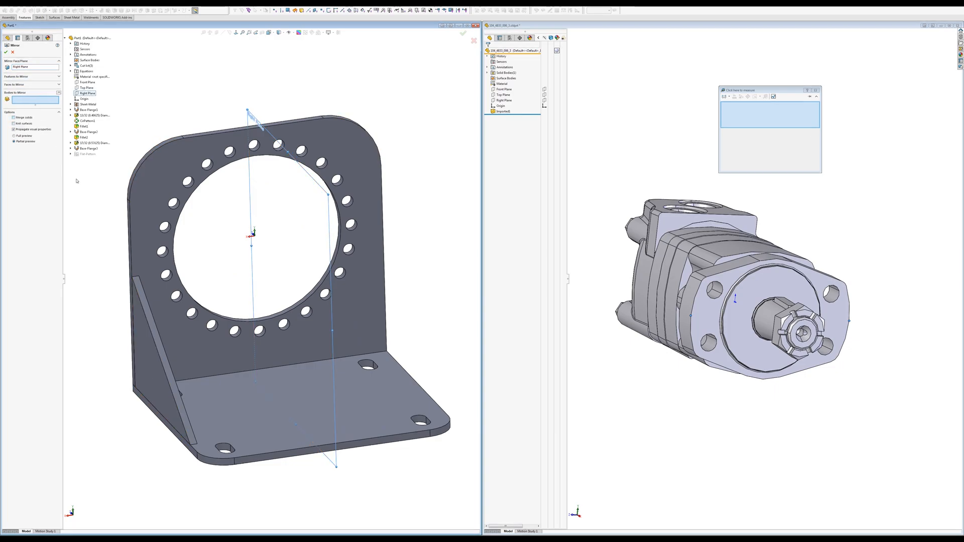
pyautogui.click(159, 347)
pyautogui.press('Return')
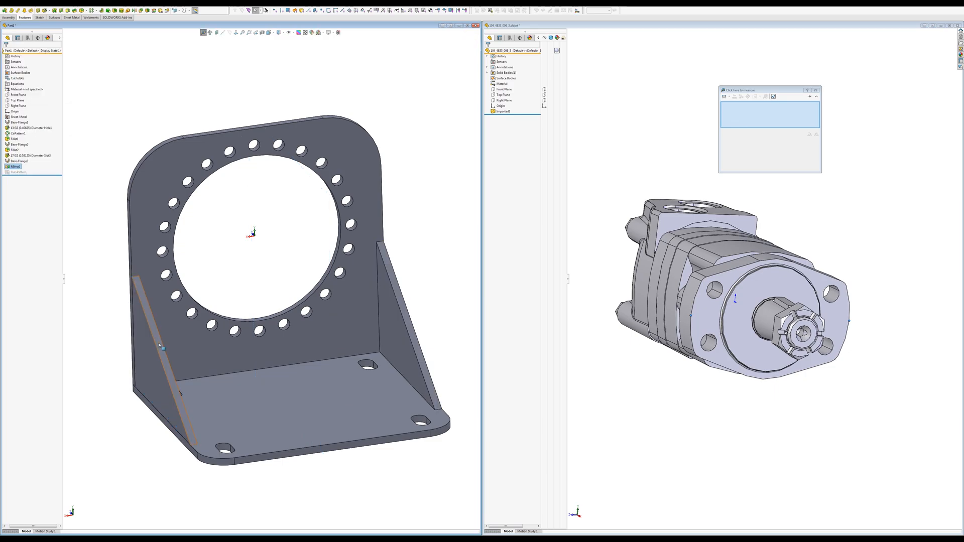
# Reorder the base plate's corner fillet and slot features to come after the gusset mirror.
pyautogui.moveTo(378, 391); pyautogui.dragTo(358, 426, button='middle')
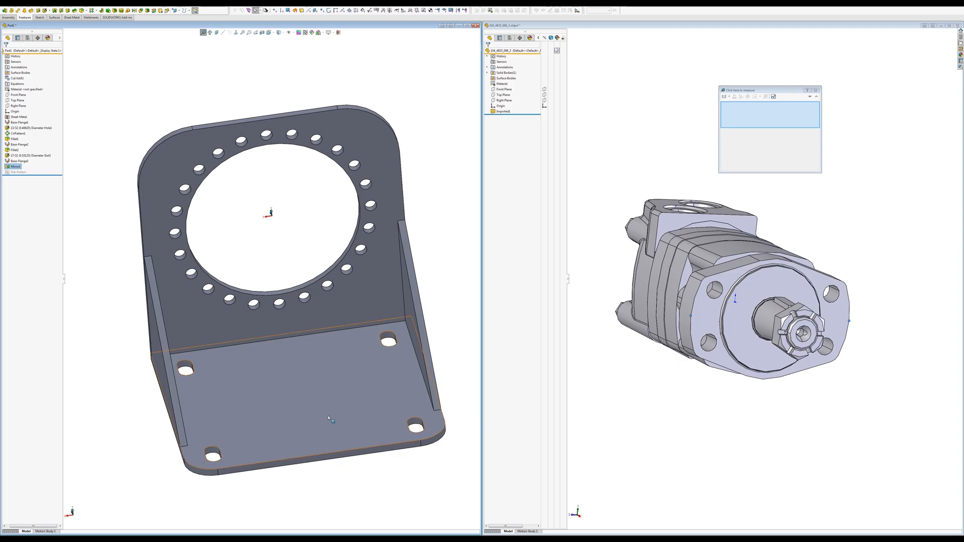
pyautogui.scroll(-1, 299, 424)
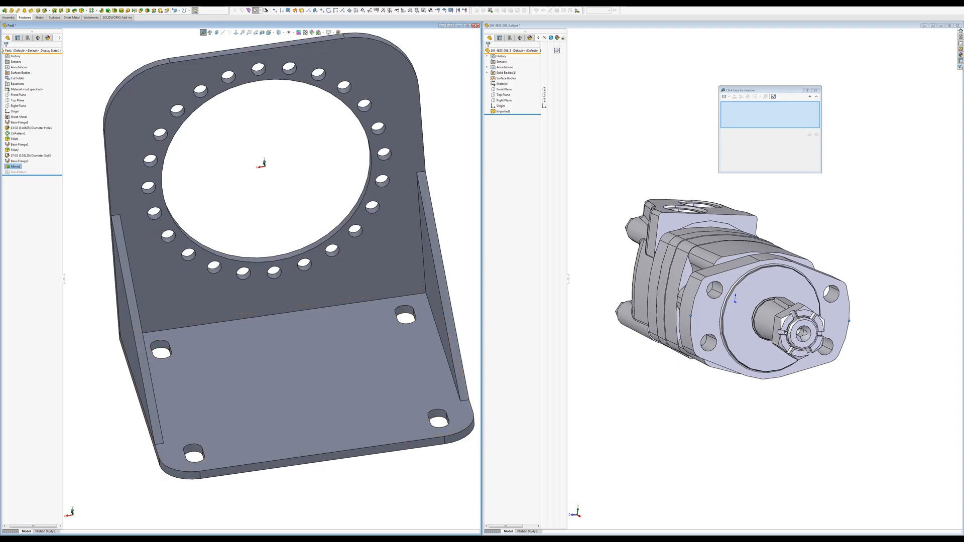
pyautogui.click(17, 156)
pyautogui.moveTo(16, 164); pyautogui.dragTo(14, 161)
pyautogui.scroll(2, 238, 440)
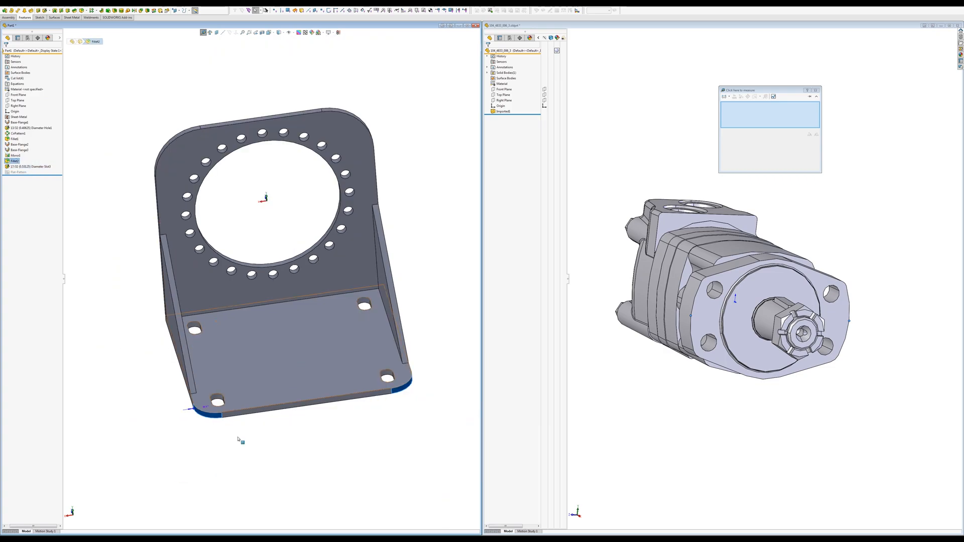
pyautogui.click(230, 458)
pyautogui.moveTo(237, 445); pyautogui.dragTo(270, 439, button='middle')
pyautogui.moveTo(274, 404); pyautogui.dragTo(226, 429, button='middle')
pyautogui.scroll(-1, 263, 283)
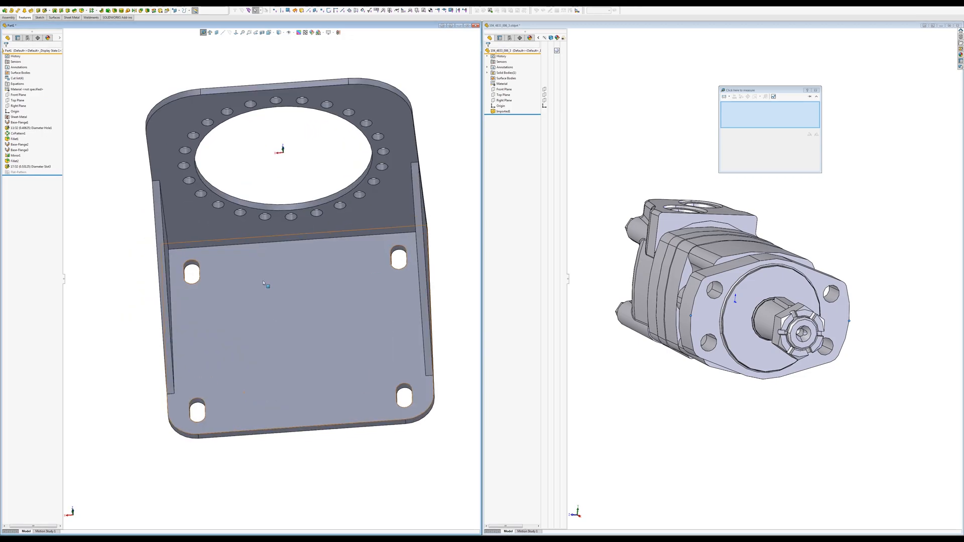
pyautogui.moveTo(274, 300); pyautogui.dragTo(278, 293, button='middle')
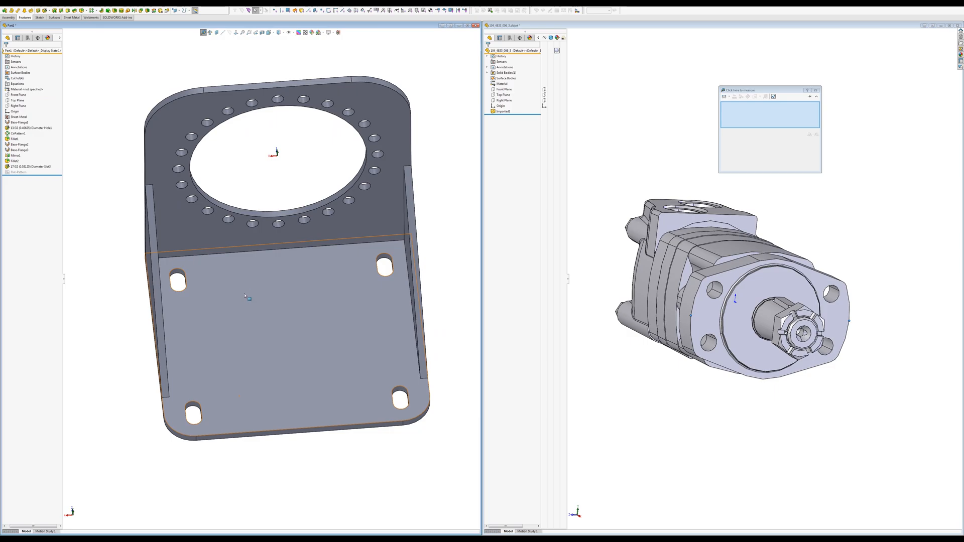
# Try to edit the driven width dimension between the base plate slots.
pyautogui.click(16, 167)
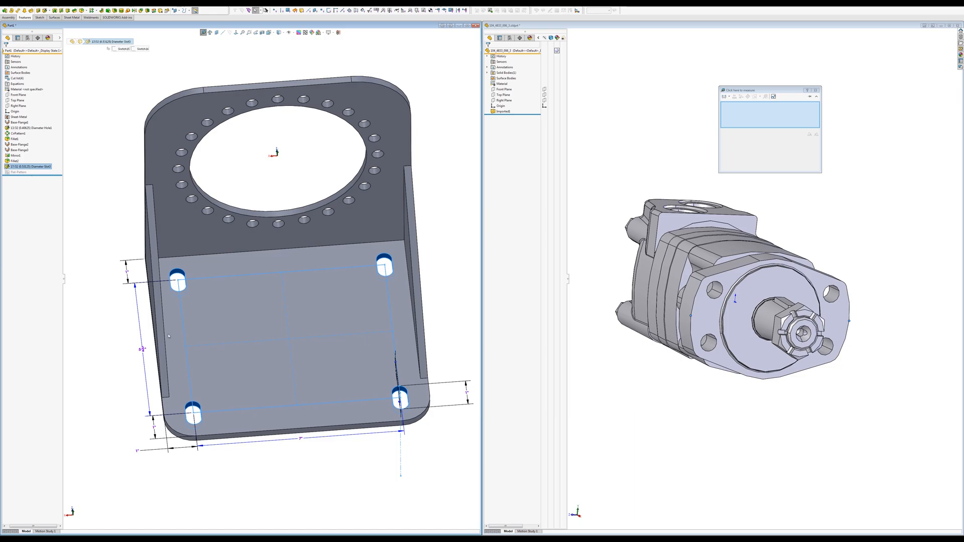
pyautogui.click(301, 439)
pyautogui.doubleClick(301, 439)
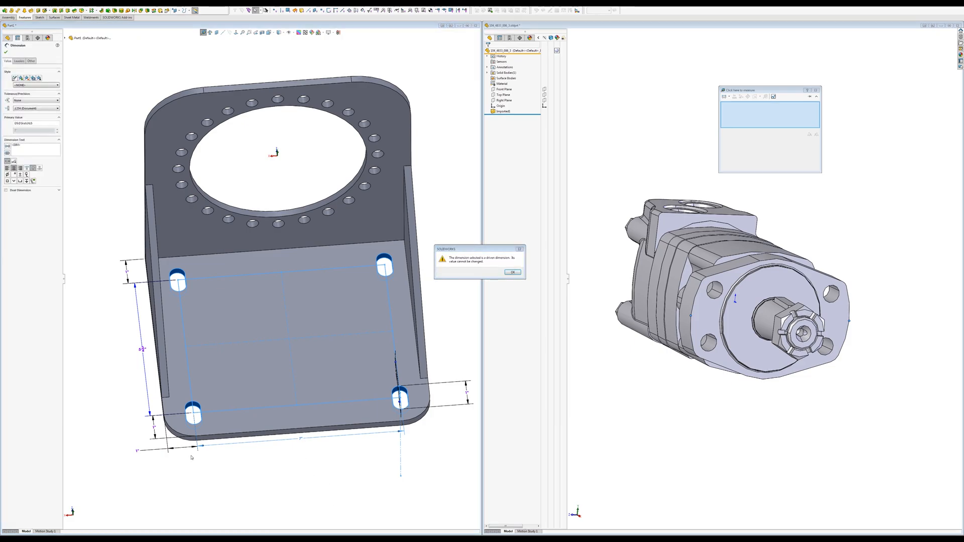
pyautogui.click(512, 273)
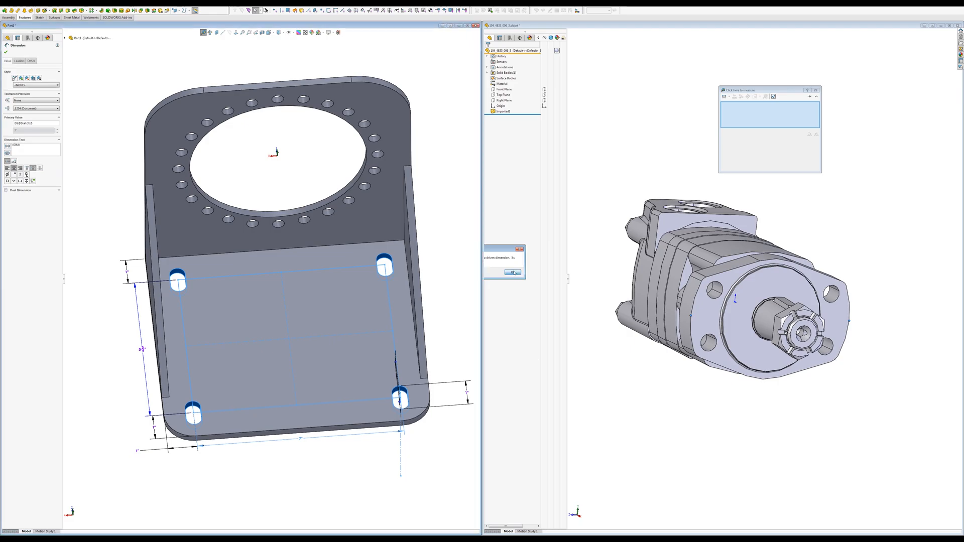
# Set the slots' offset from the base plate's side edge to 2 in.
pyautogui.click(137, 452)
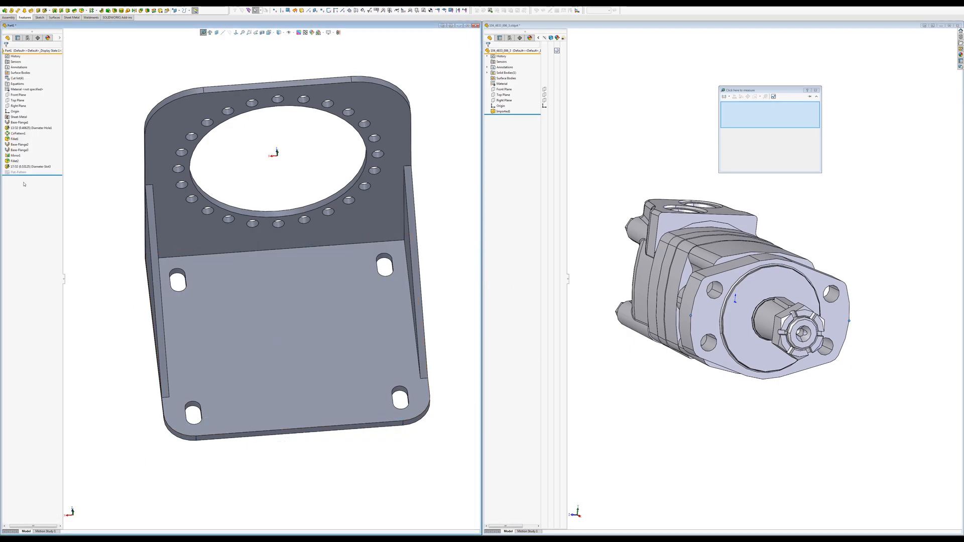
pyautogui.click(31, 166)
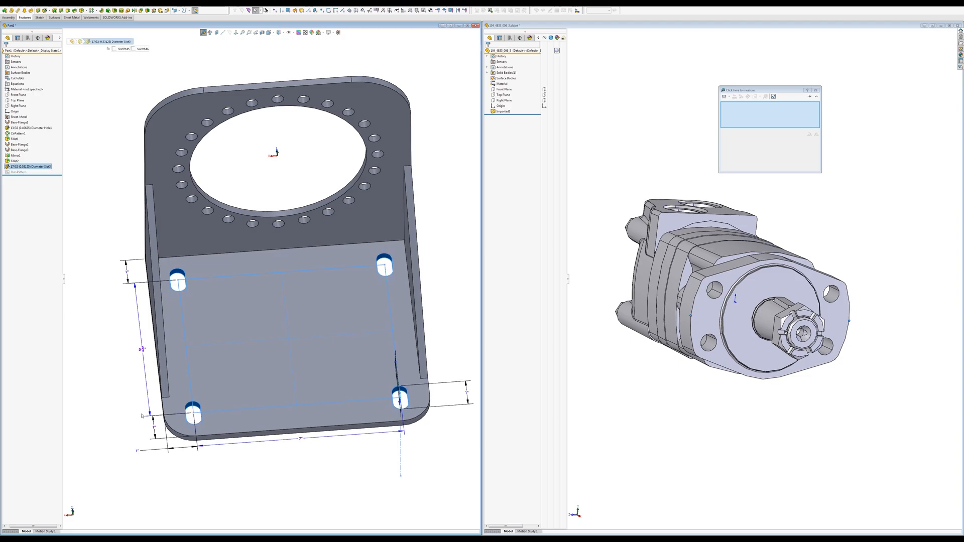
pyautogui.click(139, 452)
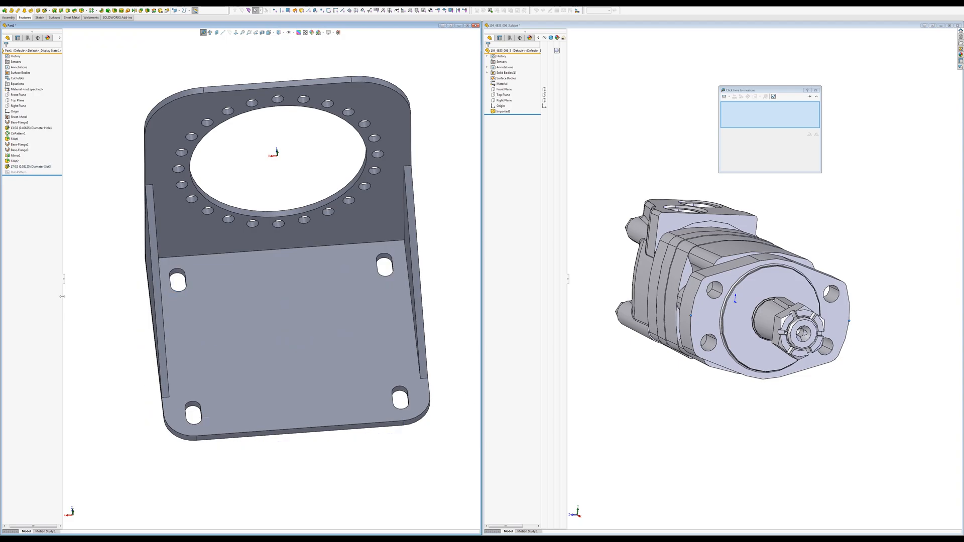
pyautogui.click(30, 166)
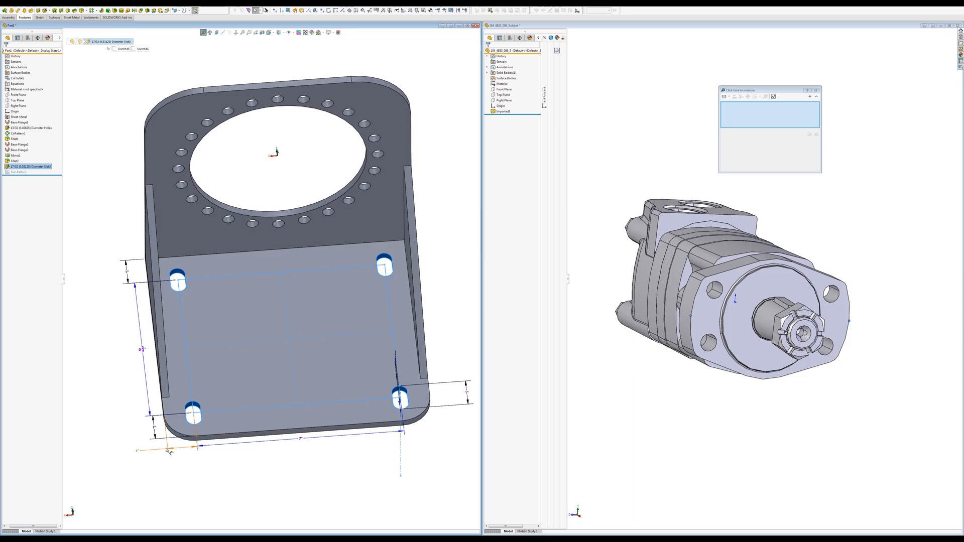
pyautogui.click(150, 449)
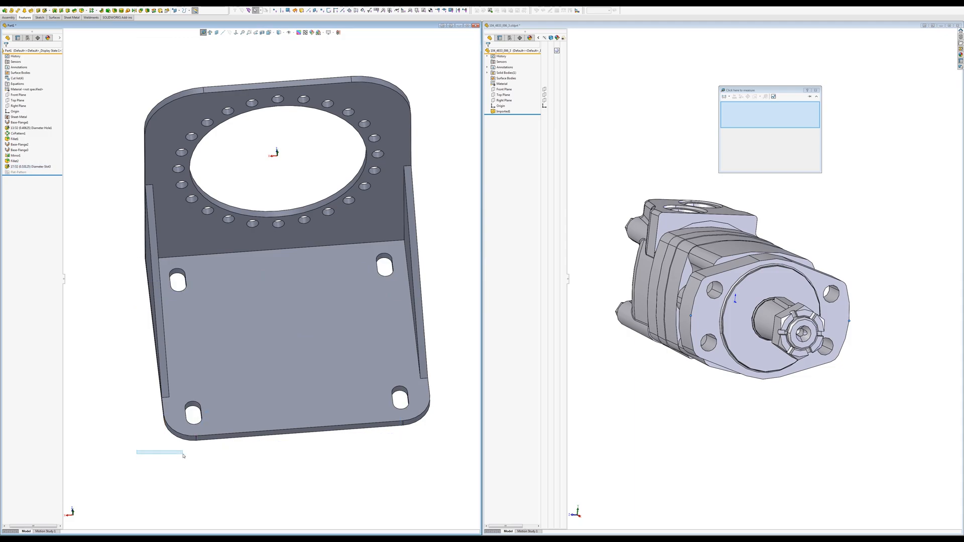
pyautogui.click(10, 168)
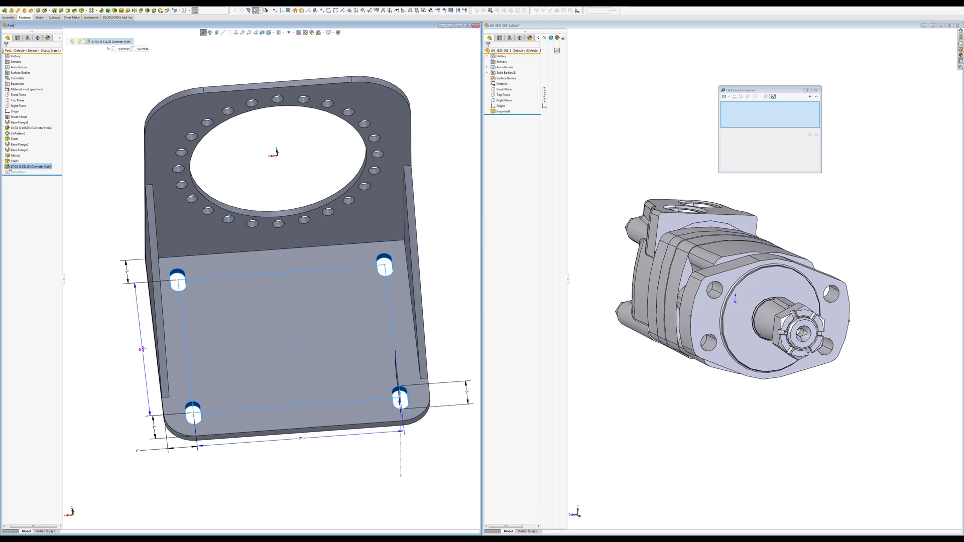
pyautogui.moveTo(142, 452); pyautogui.dragTo(182, 449)
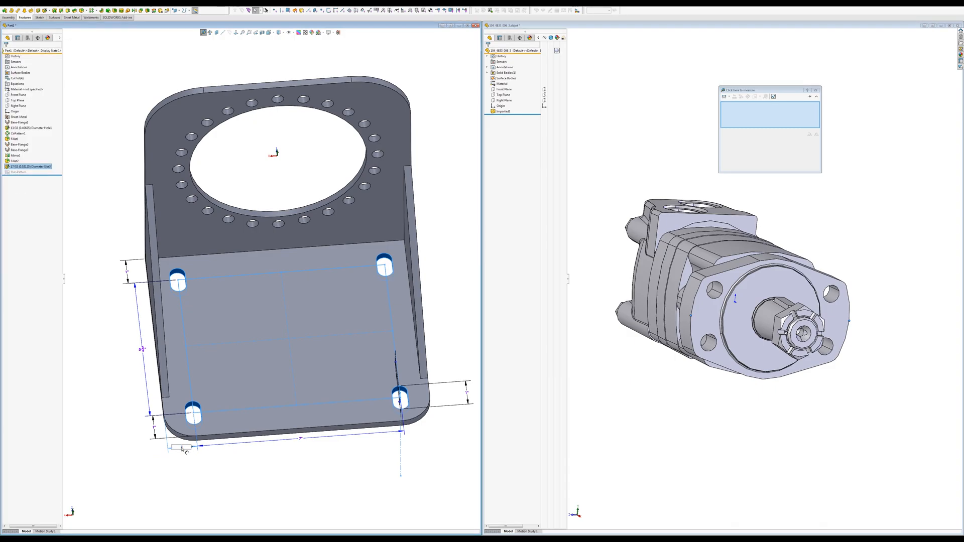
pyautogui.press('Return')
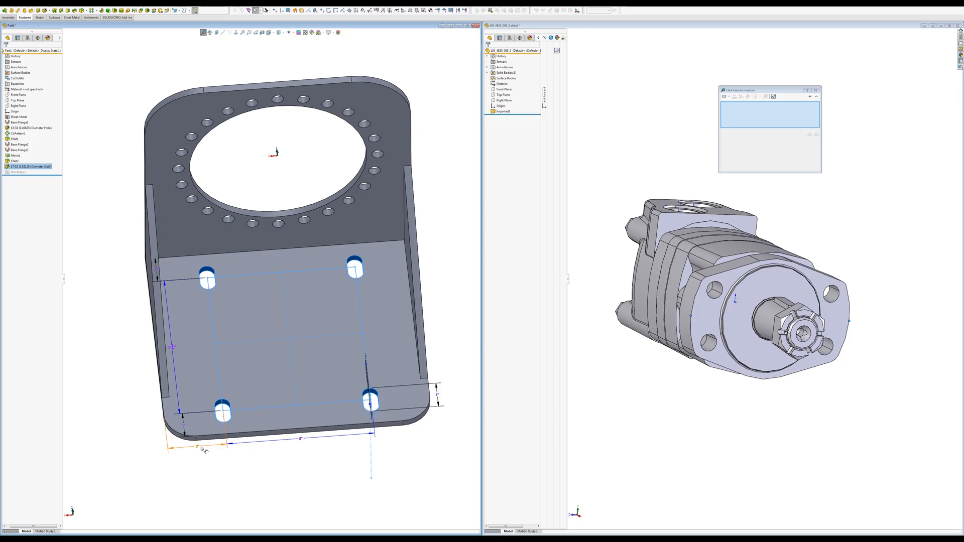
# Set the slots' offset from the base plate's side edge to 1.5 in.
pyautogui.click(207, 451)
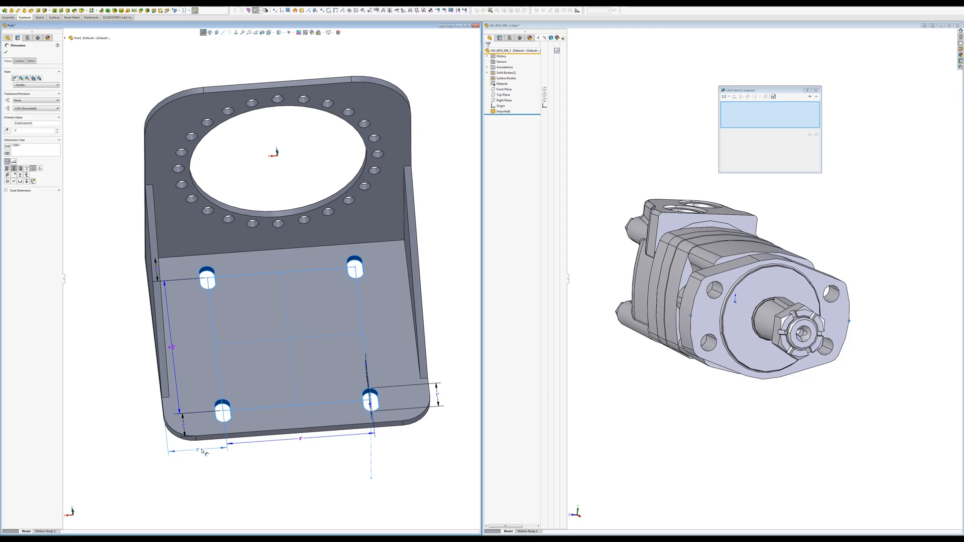
pyautogui.doubleClick(201, 450)
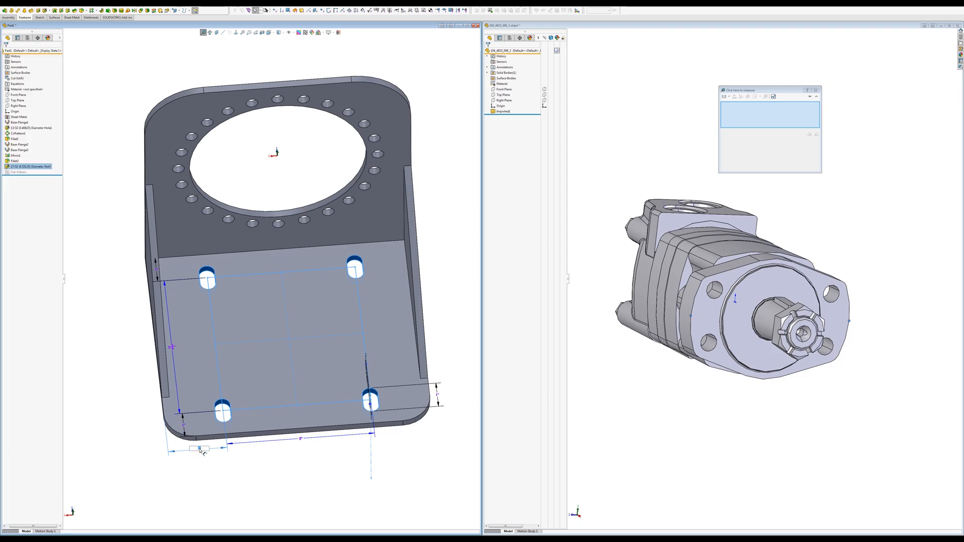
pyautogui.write('1.5')
pyautogui.press('Return')
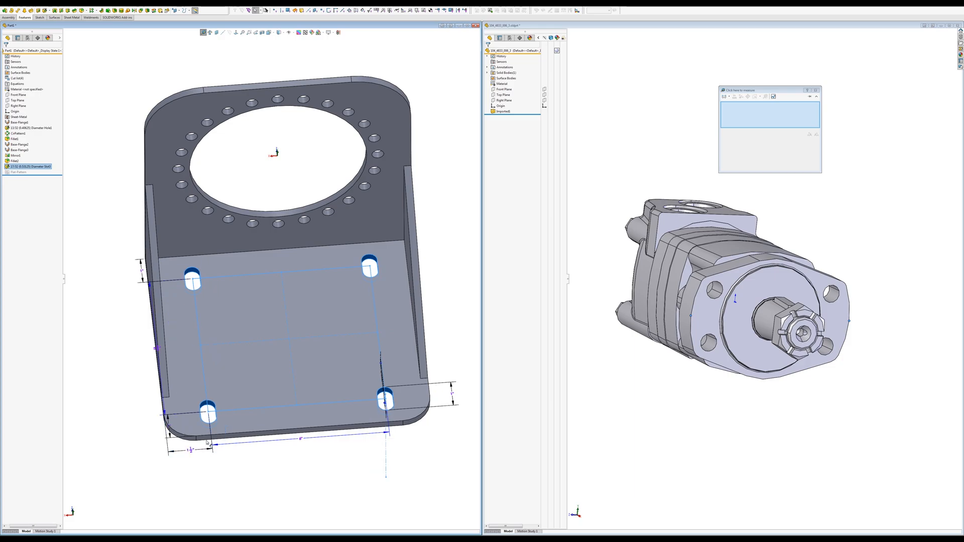
# Set the front slots' offset from the base plate's front edge to 1.25 in.
pyautogui.click(169, 427)
pyautogui.write('1.25')
pyautogui.press('Return')
pyautogui.press('Escape')
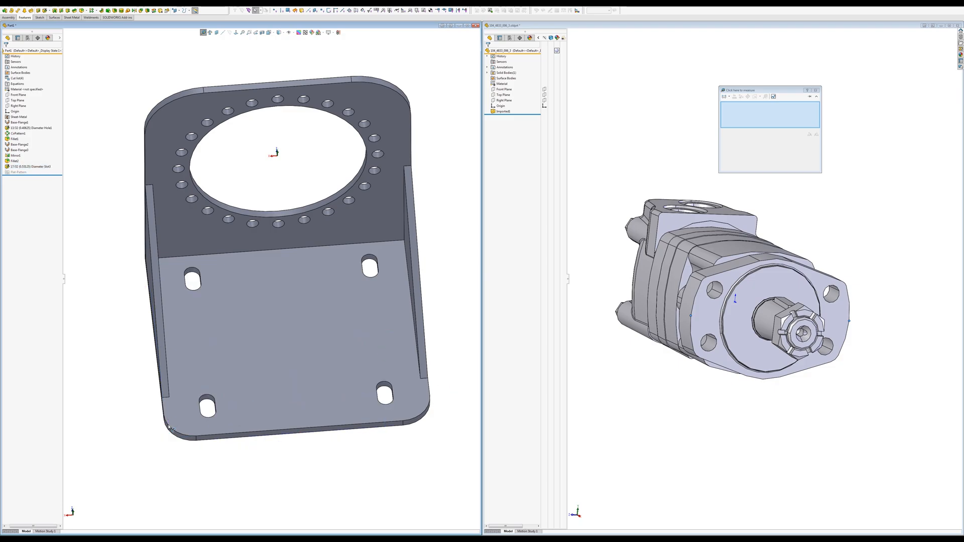
# Set the rear slots' offset from the base plate's rear edge to 1.5 in.
pyautogui.moveTo(243, 476); pyautogui.dragTo(255, 417, button='middle')
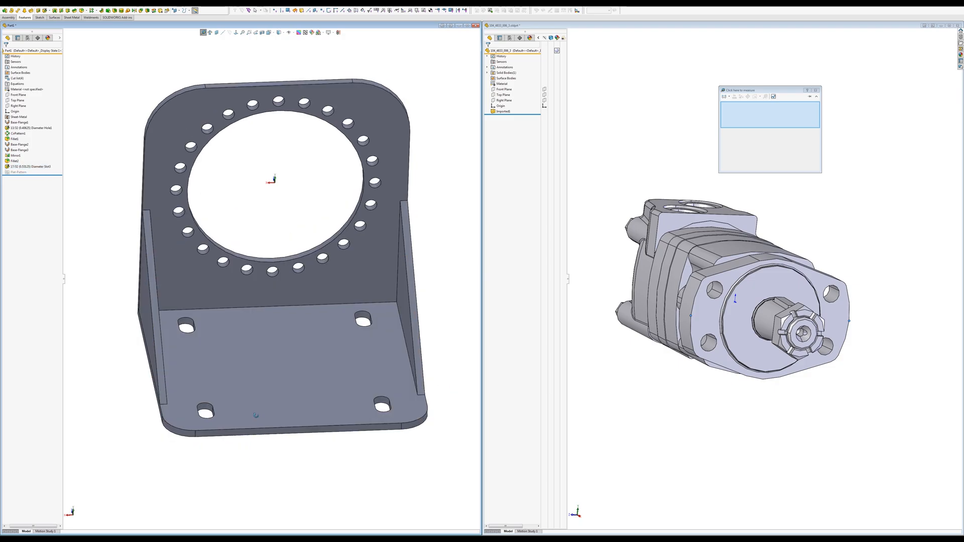
pyautogui.click(186, 323)
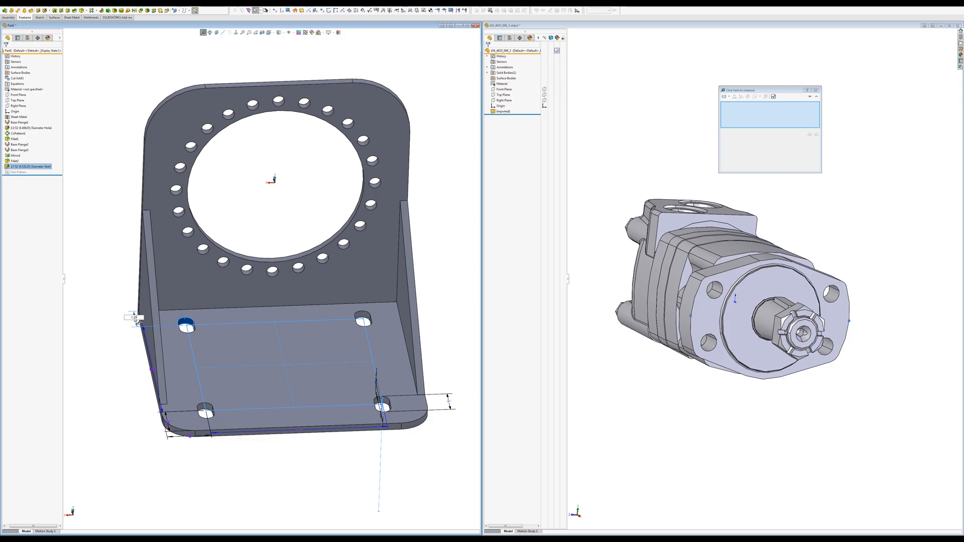
pyautogui.press('Return')
pyautogui.click(40, 339)
pyautogui.moveTo(136, 316); pyautogui.dragTo(109, 350, button='middle')
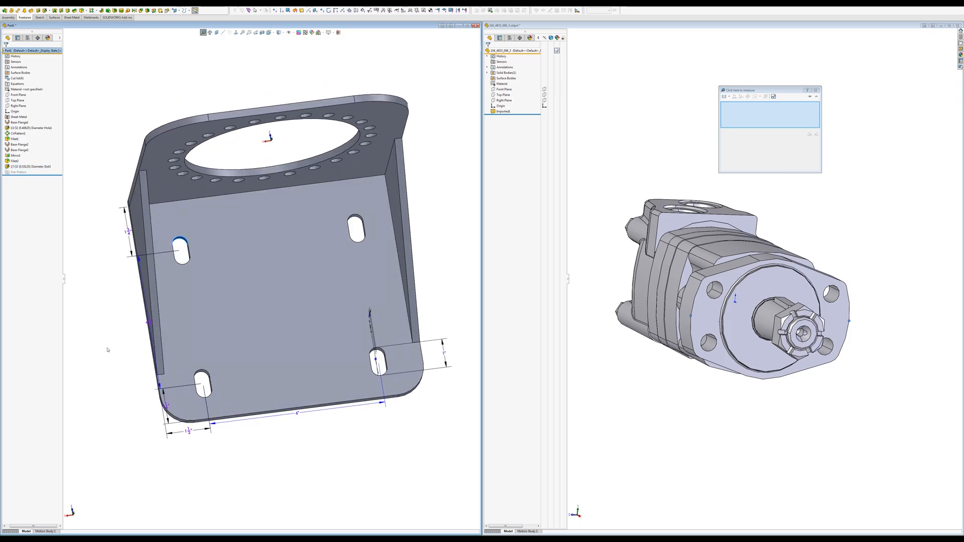
pyautogui.click(126, 232)
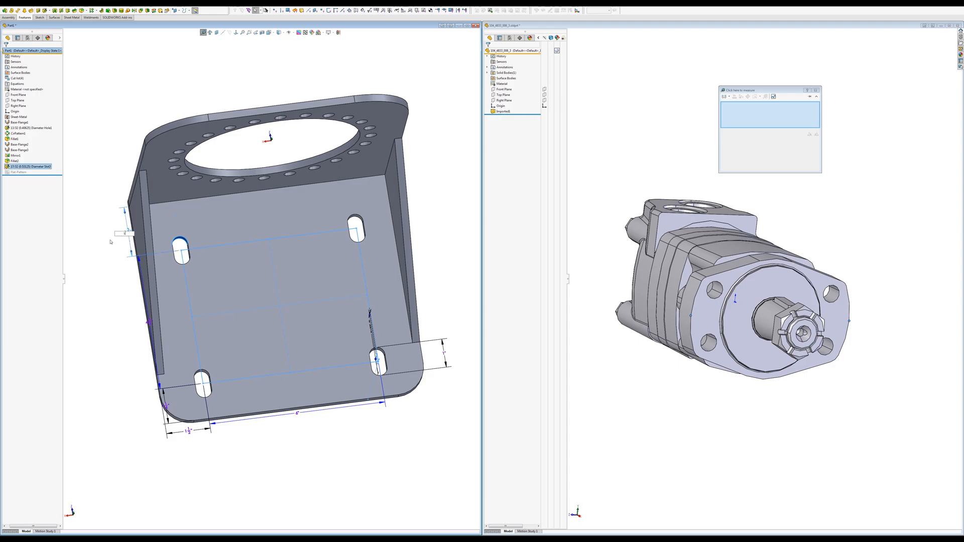
pyautogui.write('1.5')
pyautogui.press('Return')
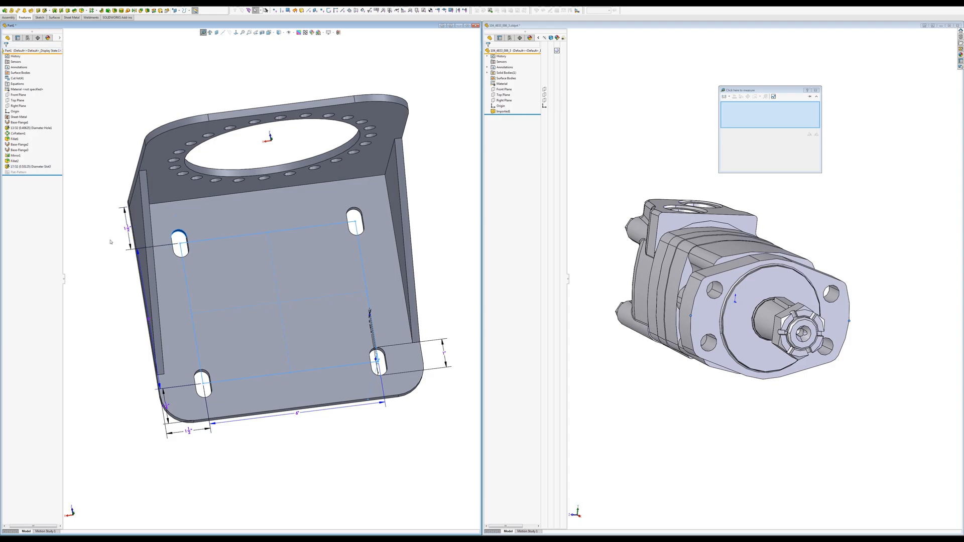
# Chamfer the gusset's lower inner corner, where the vertical and base plates meet, with a 3/4 in distance at 45 degrees.
pyautogui.moveTo(120, 282)
pyautogui.mouseDown(button='middle')
pyautogui.moveTo(100, 228)
pyautogui.moveTo(111, 196)
pyautogui.moveTo(186, 344)
pyautogui.moveTo(132, 367)
pyautogui.mouseUp(button='middle')
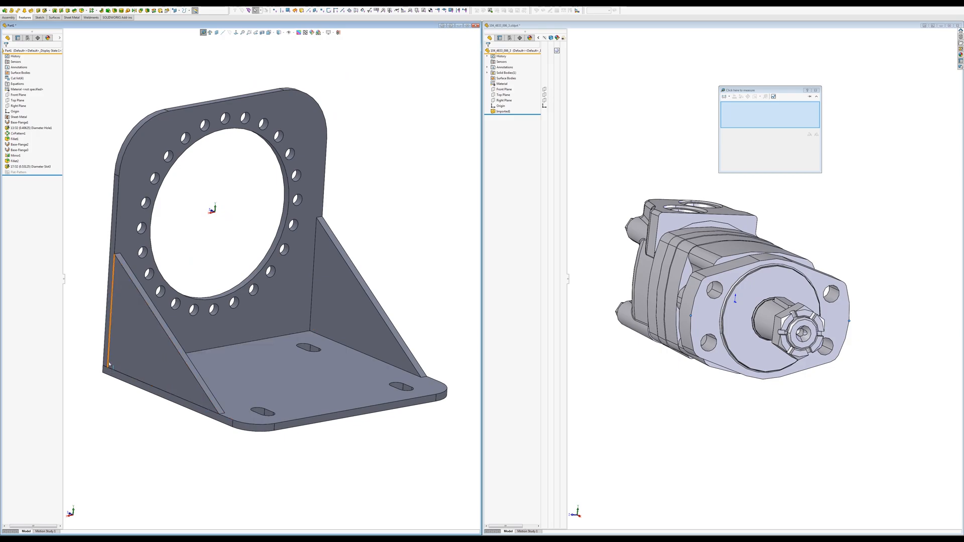
pyautogui.click(124, 359)
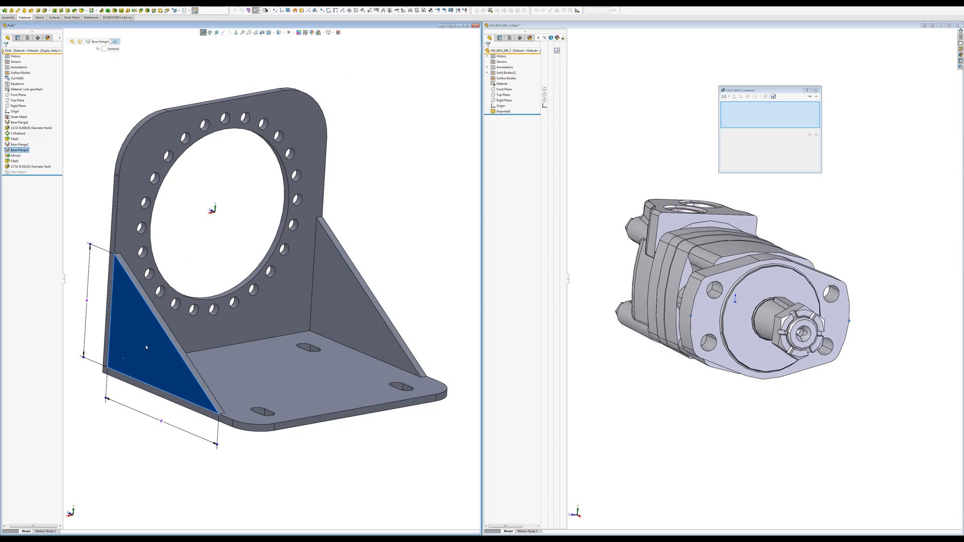
pyautogui.click(96, 114)
pyautogui.click(86, 10)
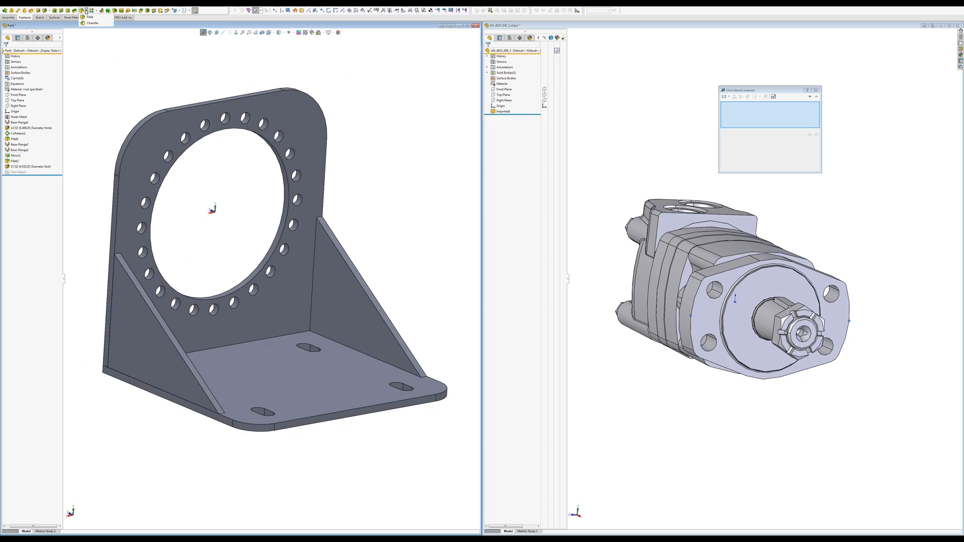
pyautogui.click(86, 23)
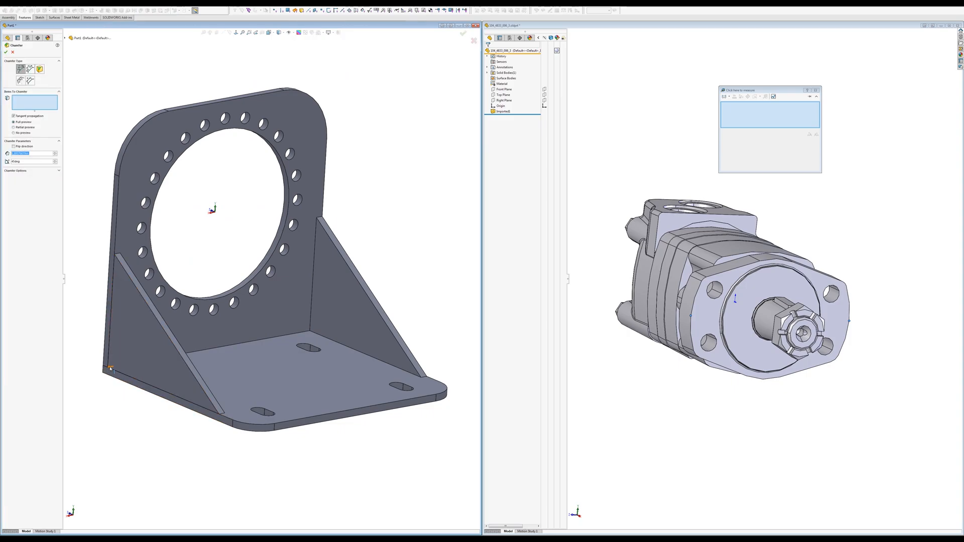
pyautogui.click(110, 369)
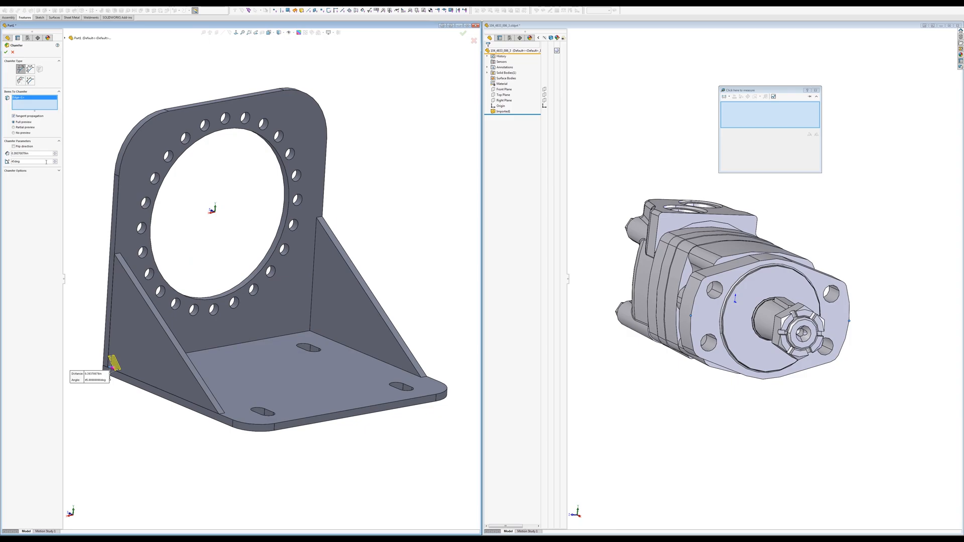
pyautogui.doubleClick(31, 153)
pyautogui.write('1/2')
pyautogui.write('3/4')
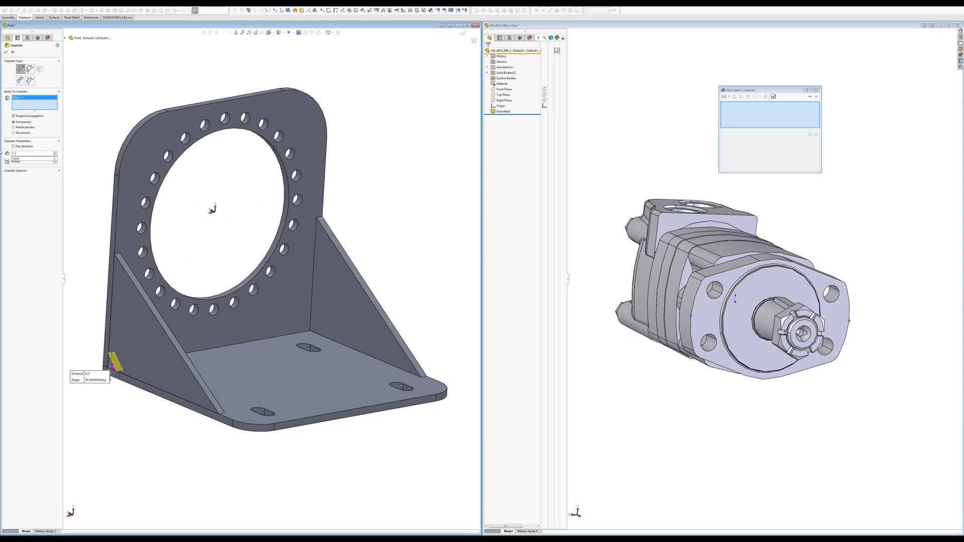
pyautogui.click(6, 51)
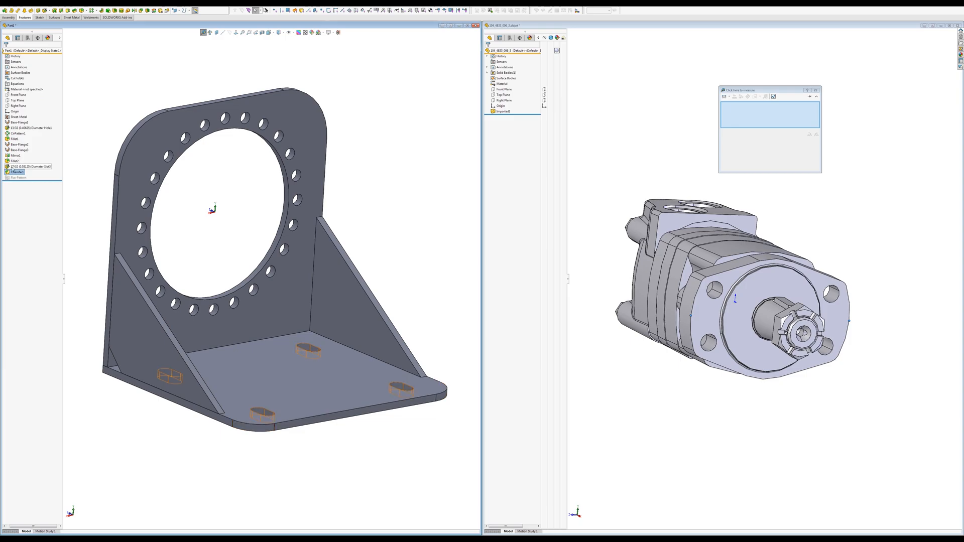
# Reorder the gusset chamfer to come before the mirror feature and edit the chamfer's distance dimension.
pyautogui.moveTo(15, 153); pyautogui.dragTo(15, 151)
pyautogui.moveTo(370, 316); pyautogui.dragTo(262, 243, button='middle')
pyautogui.click(20, 156)
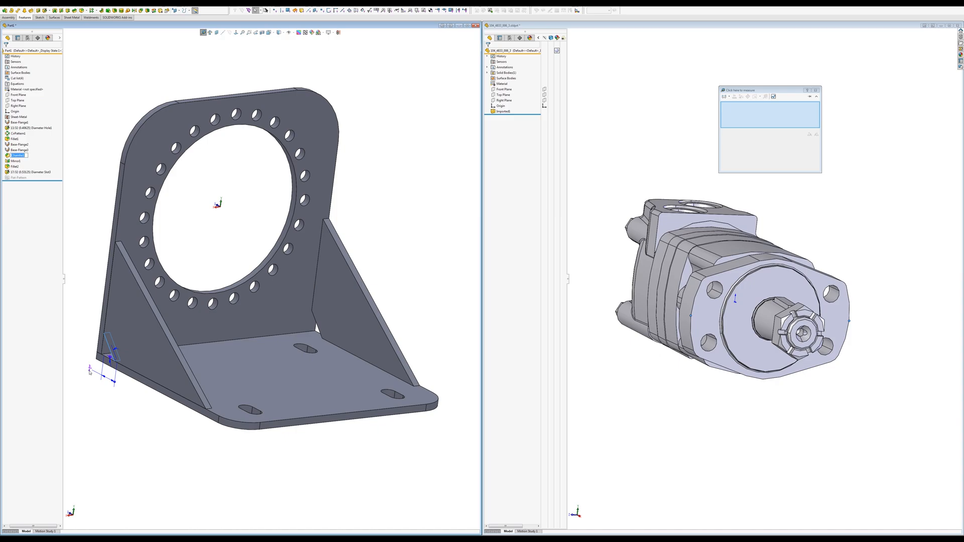
pyautogui.moveTo(93, 372); pyautogui.dragTo(107, 377)
pyautogui.click(108, 377)
pyautogui.press('Return')
pyautogui.click(108, 377)
# Examine both gussets' chamfered corners and how the gussets meet the vertical plate and base plate.
pyautogui.scroll(-5, 108, 378)
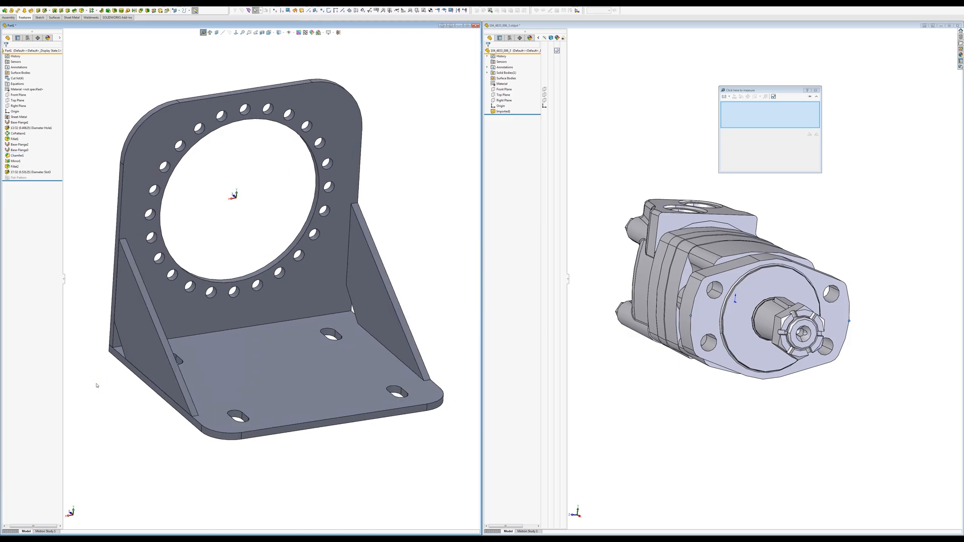
pyautogui.scroll(5, 180, 364)
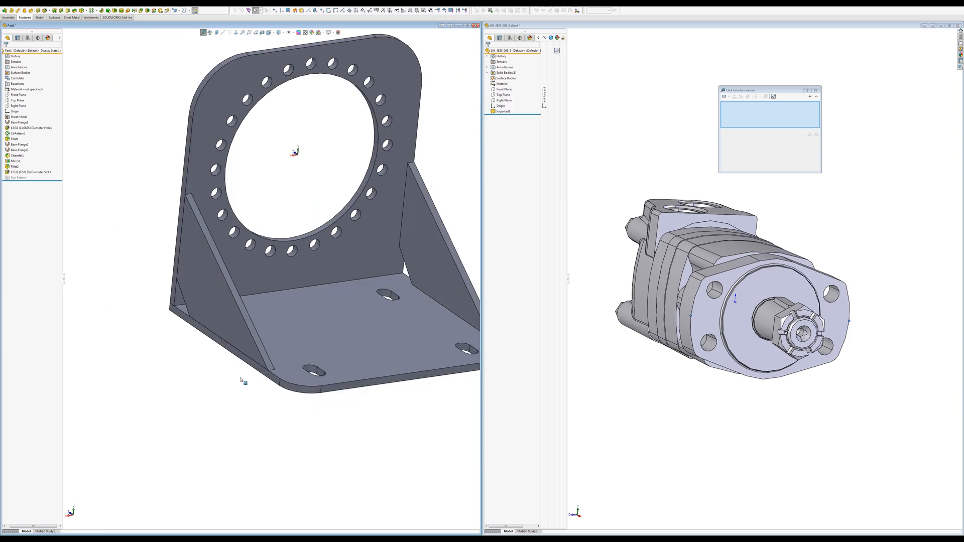
pyautogui.moveTo(243, 379); pyautogui.dragTo(230, 379, button='middle')
pyautogui.scroll(-3, 185, 171)
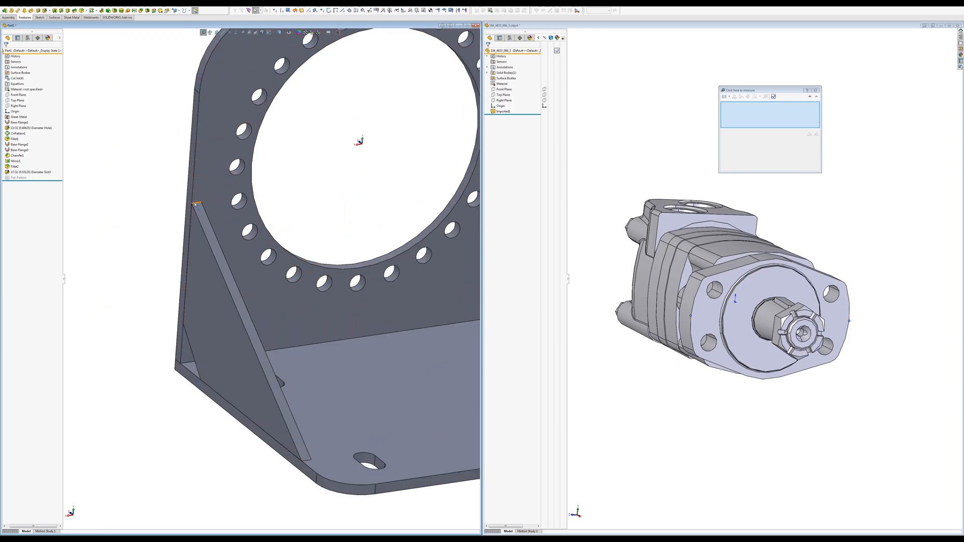
pyautogui.scroll(5, 298, 211)
pyautogui.scroll(-3, 380, 223)
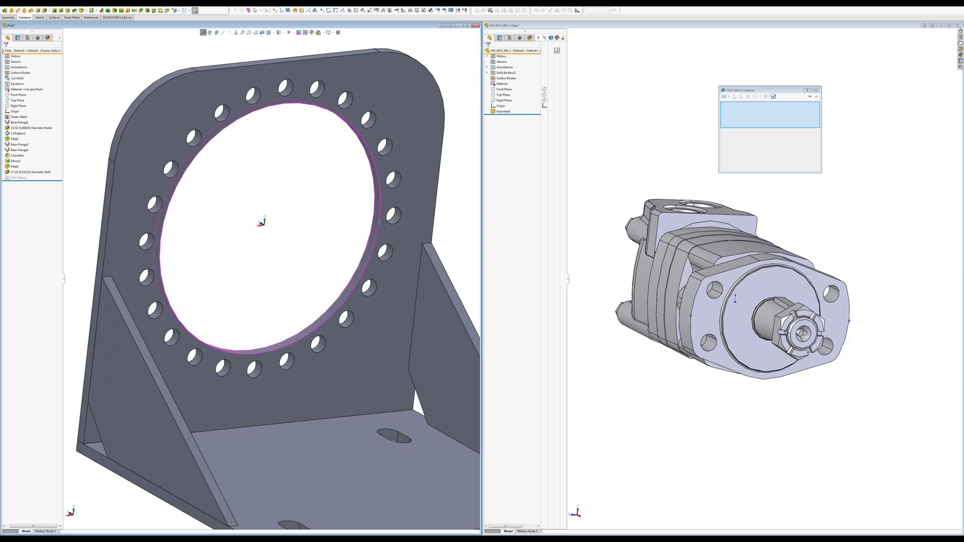
pyautogui.moveTo(380, 223); pyautogui.dragTo(367, 220, button='middle')
pyautogui.scroll(3, 374, 234)
pyautogui.moveTo(360, 271); pyautogui.dragTo(329, 305, button='middle')
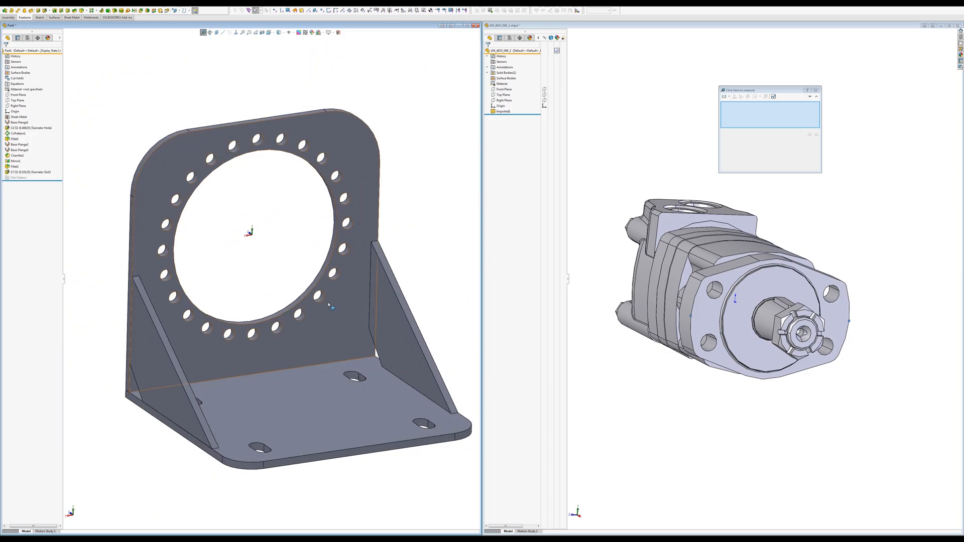
# Set the vertical plate's height equation to 7 in plus the sheet metal thickness.
pyautogui.click(312, 347)
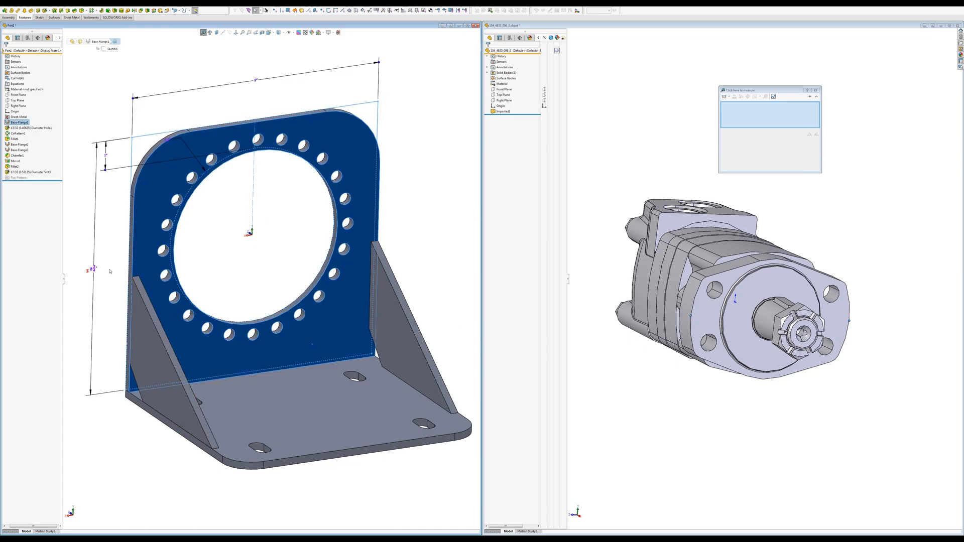
pyautogui.click(94, 272)
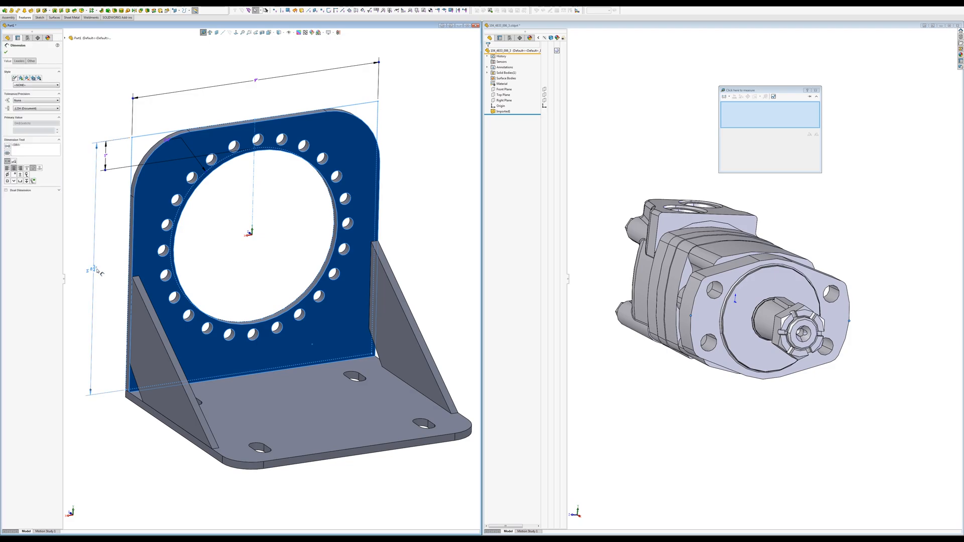
pyautogui.doubleClick(97, 271)
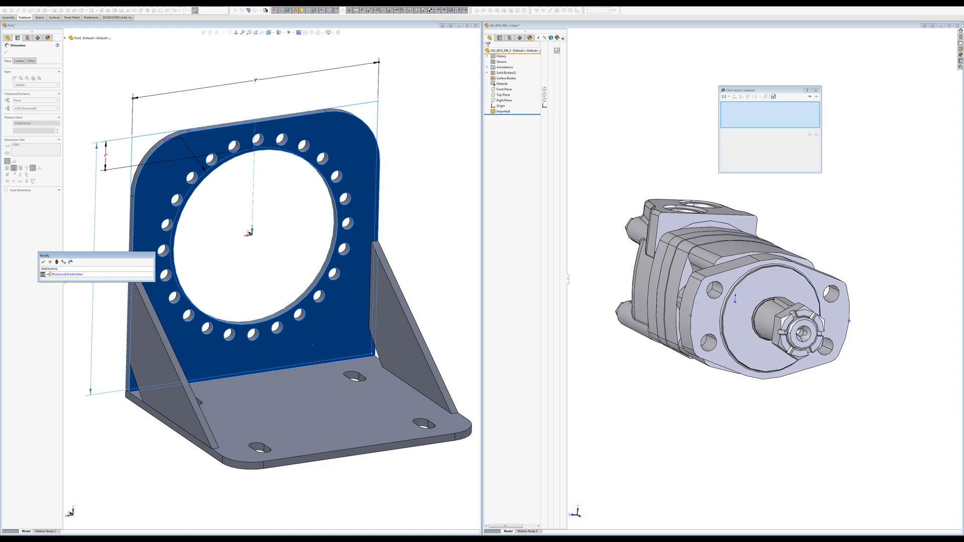
pyautogui.press('BackSpace')
pyautogui.write('8')
pyautogui.press('Return')
pyautogui.click(45, 263)
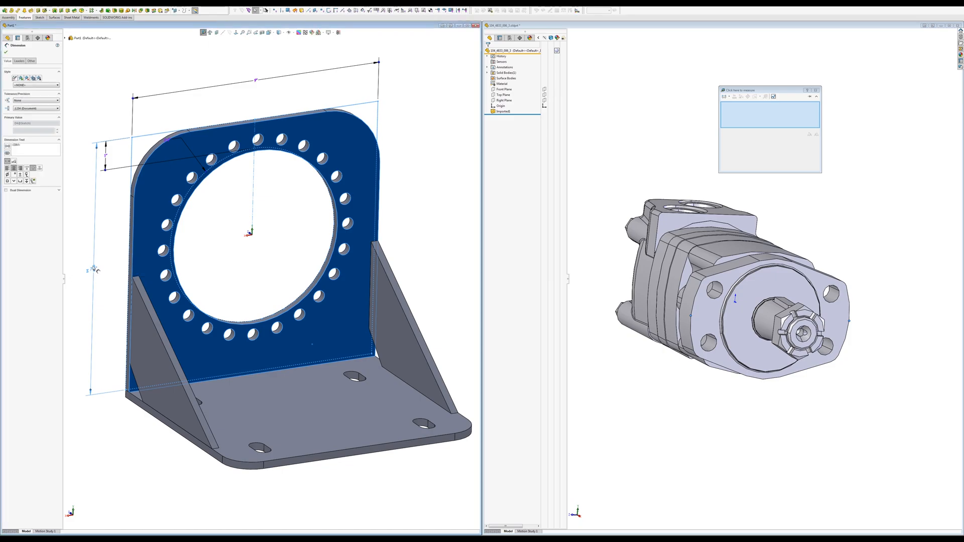
pyautogui.press('Escape')
pyautogui.press('Escape')
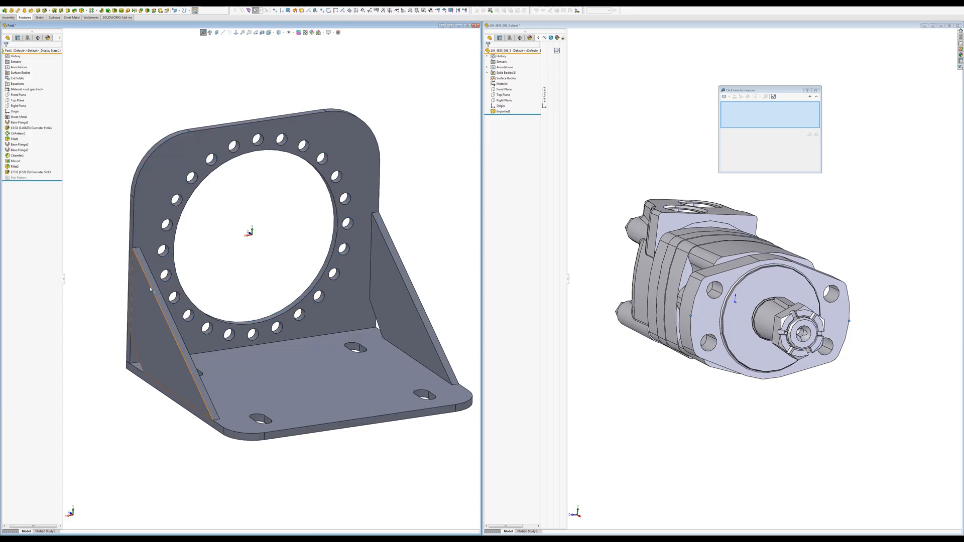
# Set the vertical plate's height equation to 7.5 in plus the sheet metal thickness and rebuild the part.
pyautogui.moveTo(237, 312); pyautogui.dragTo(201, 324, button='middle')
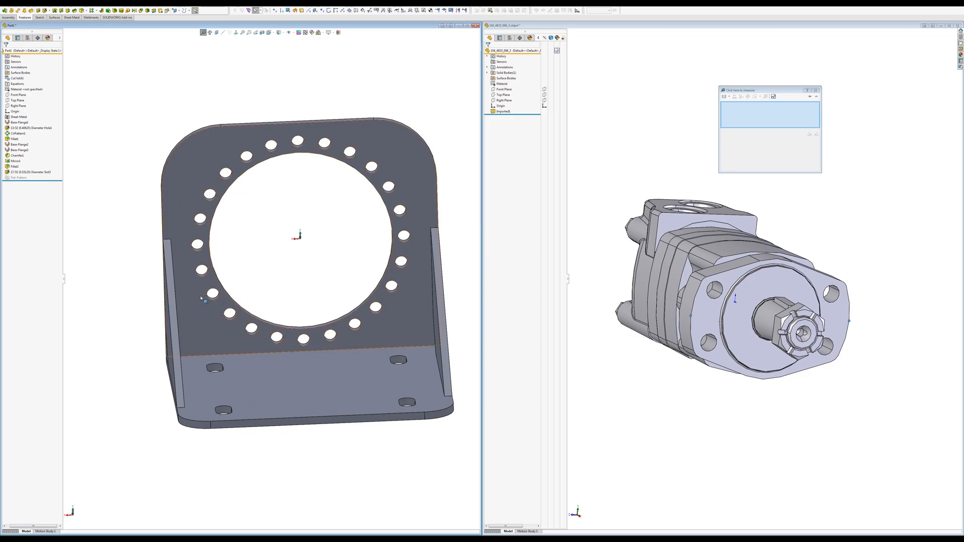
pyautogui.click(199, 220)
pyautogui.click(185, 217)
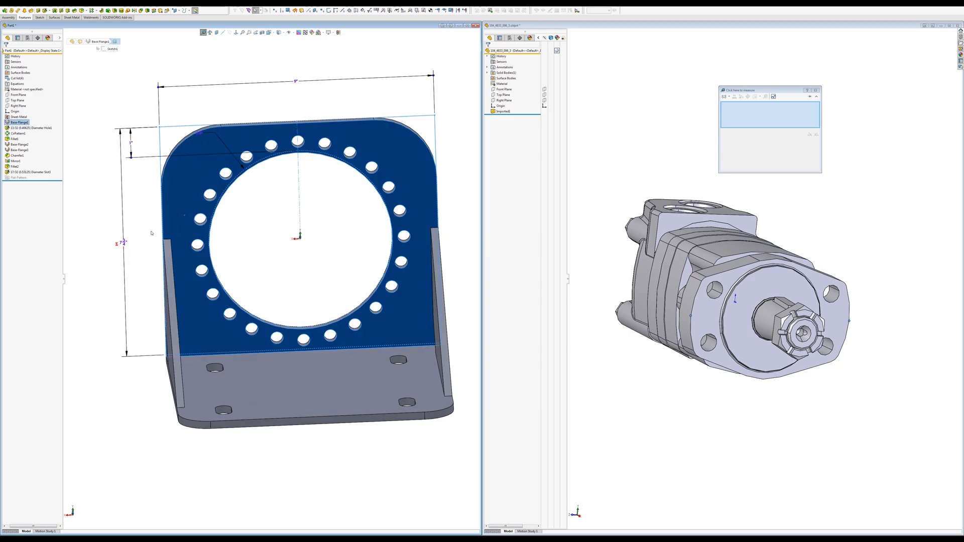
pyautogui.doubleClick(124, 243)
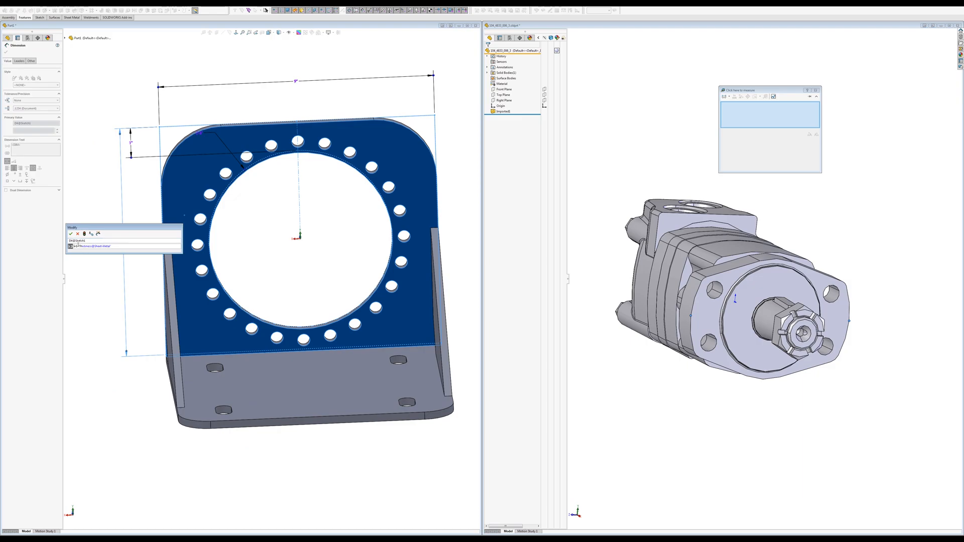
pyautogui.write('.5')
pyautogui.press('Return')
pyautogui.click(70, 235)
pyautogui.hotkey('ctrl', 'b')
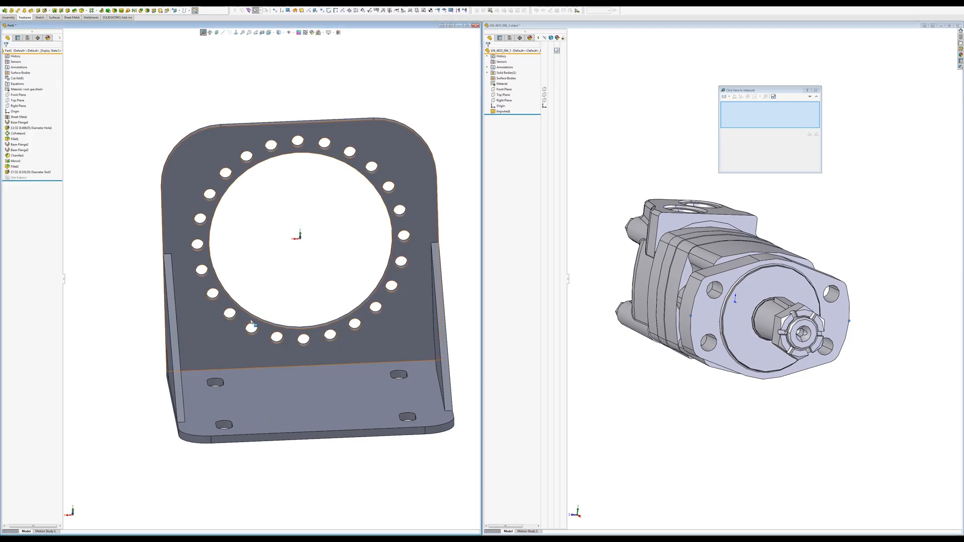
# Increase the radius of the fillets on the vertical plate's upper corners.
pyautogui.moveTo(251, 322); pyautogui.dragTo(294, 307, button='middle')
pyautogui.click(144, 164)
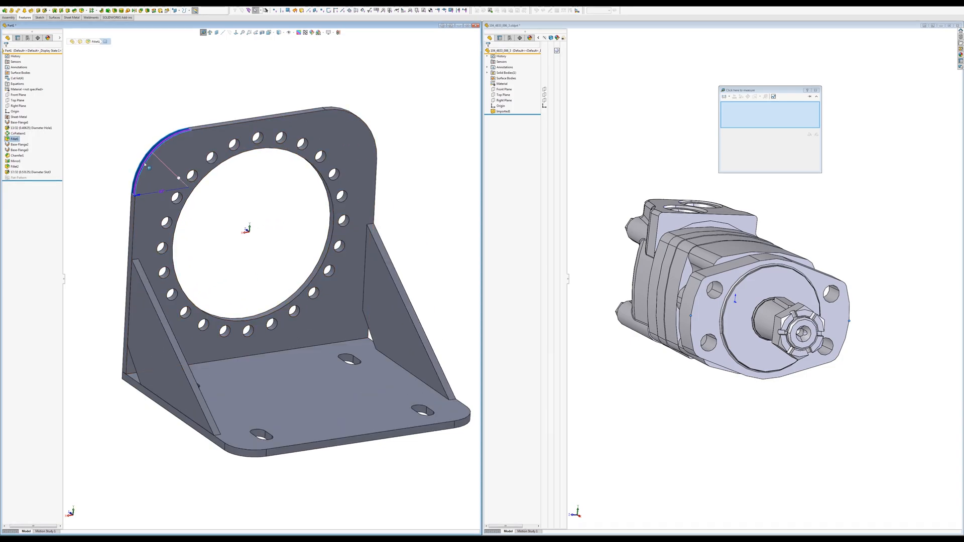
pyautogui.doubleClick(162, 192)
pyautogui.press('Return')
pyautogui.moveTo(176, 131); pyautogui.dragTo(327, 282, button='middle')
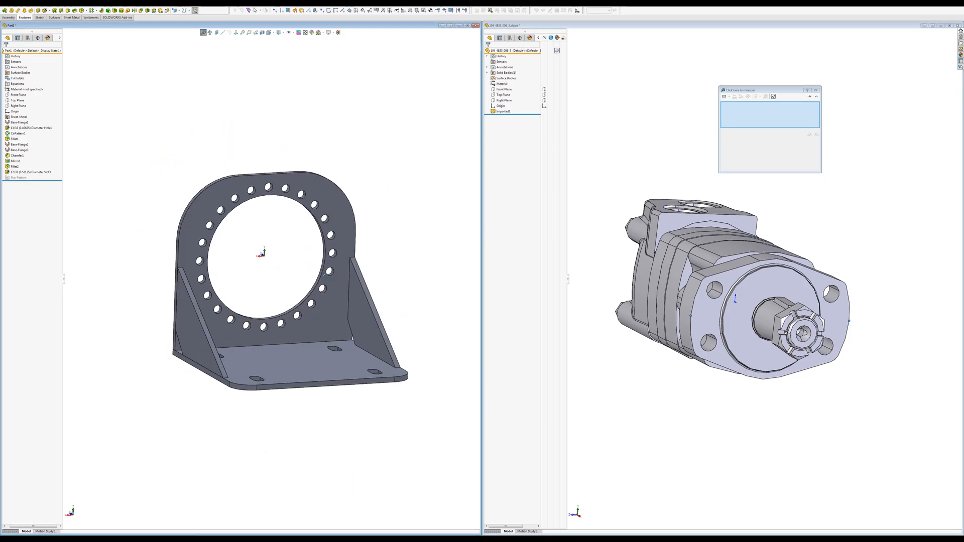
pyautogui.moveTo(275, 362); pyautogui.dragTo(262, 357, button='middle')
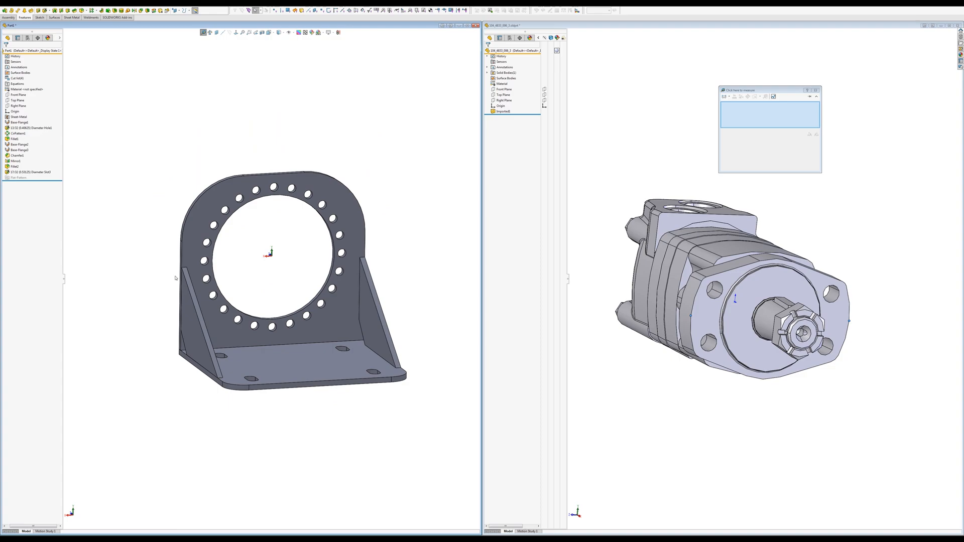
pyautogui.moveTo(232, 352); pyautogui.dragTo(254, 367, button='middle')
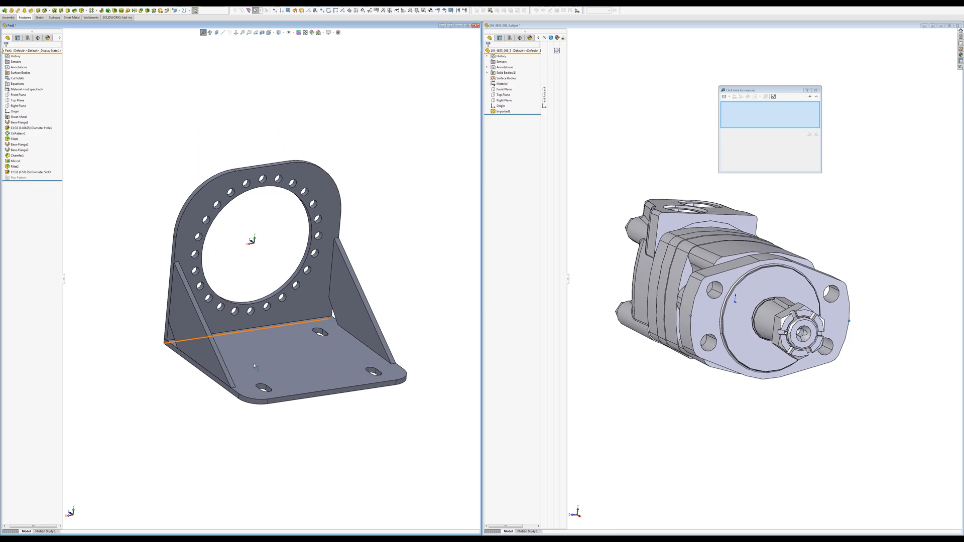
pyautogui.click(201, 325)
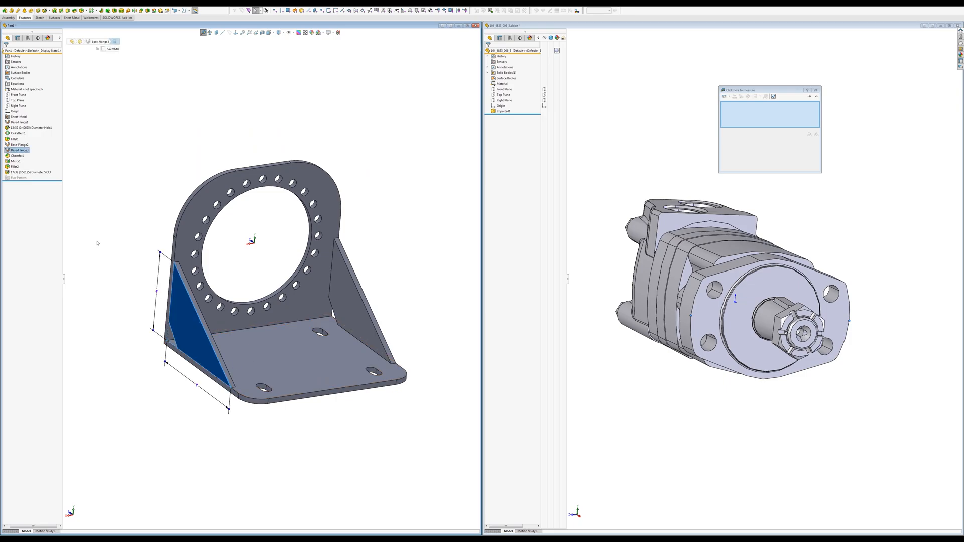
pyautogui.click(15, 151)
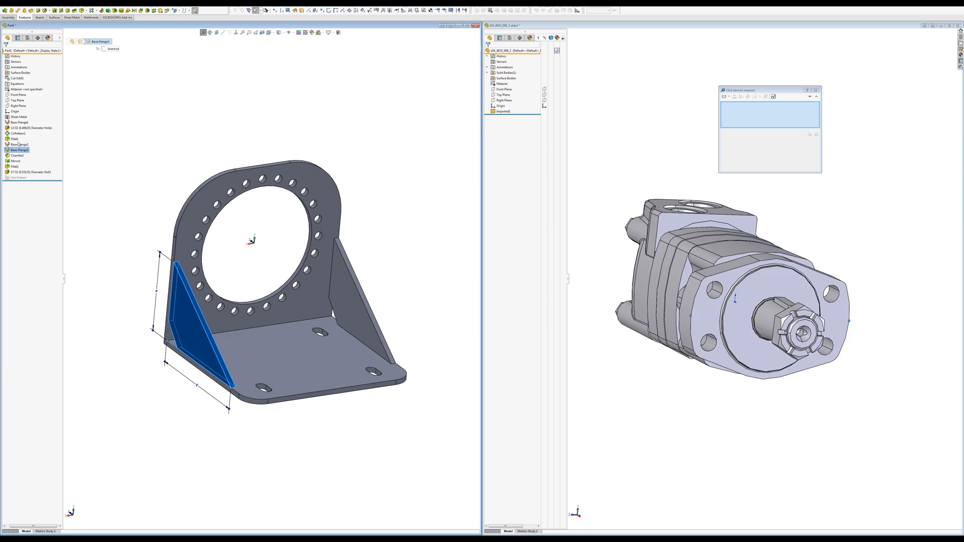
pyautogui.click(21, 137)
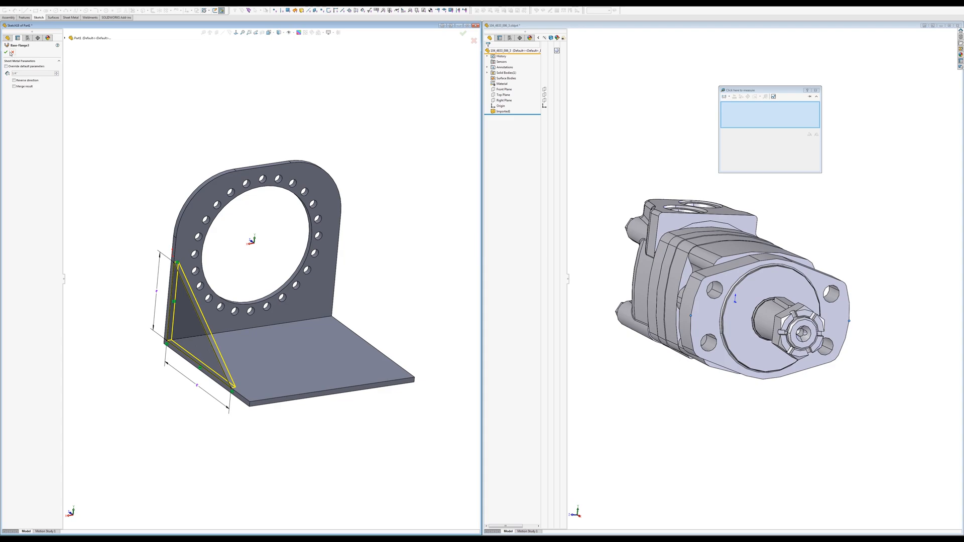
pyautogui.click(6, 52)
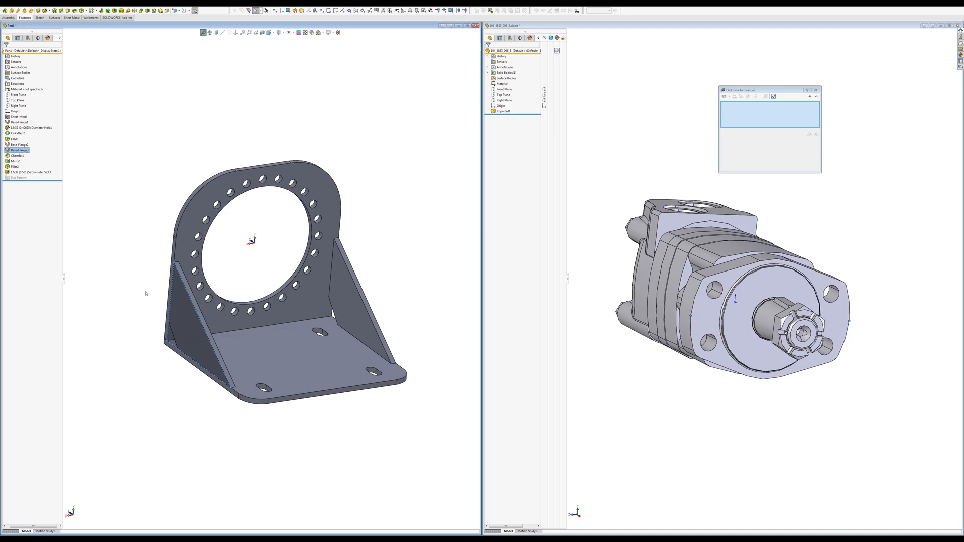
# Create a reference plane offset 1/4 in inward from the vertical plate's side edge face beside the gusset.
pyautogui.scroll(5, 146, 293)
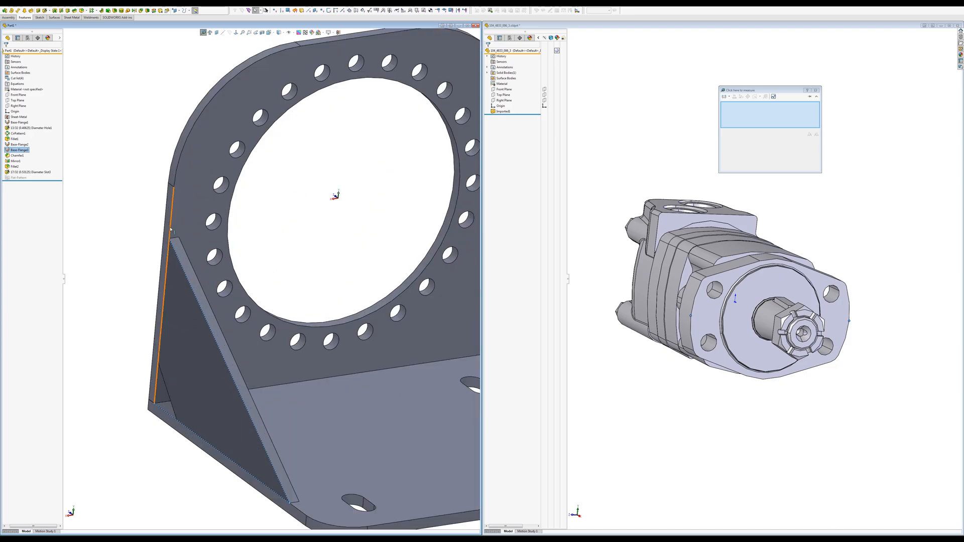
pyautogui.click(162, 281)
pyautogui.click(216, 34)
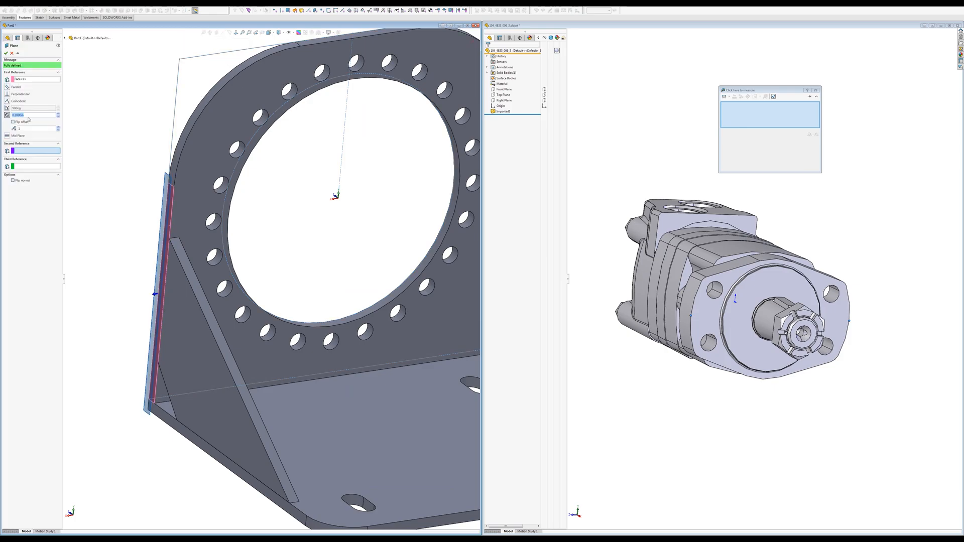
pyautogui.write('1/4"')
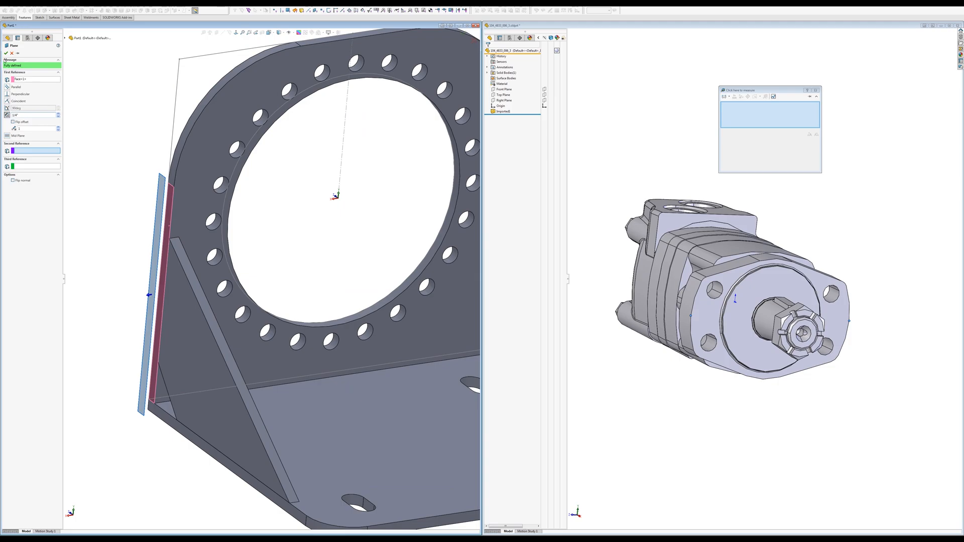
pyautogui.click(12, 123)
pyautogui.click(5, 53)
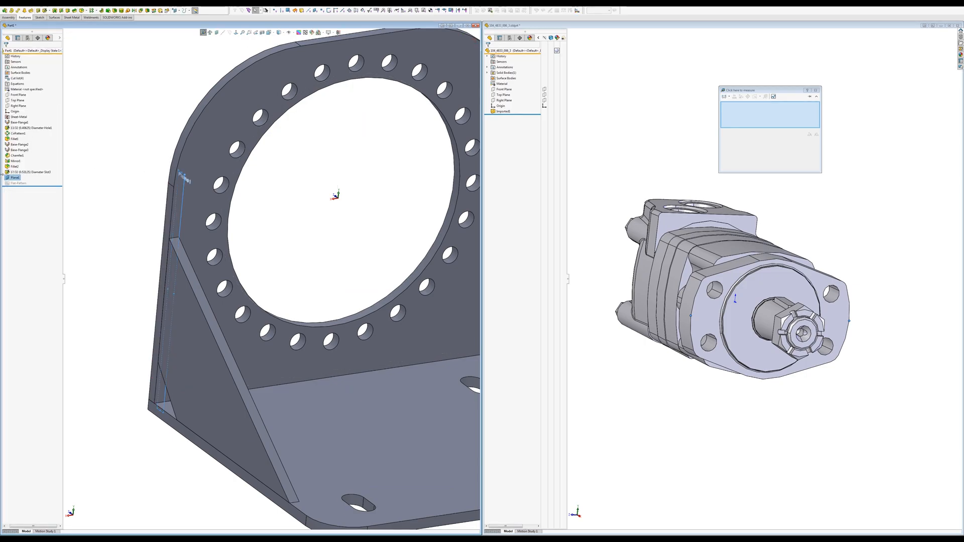
# Reorder the new offset plane so it comes before the gusset's base flange feature.
pyautogui.click(183, 315)
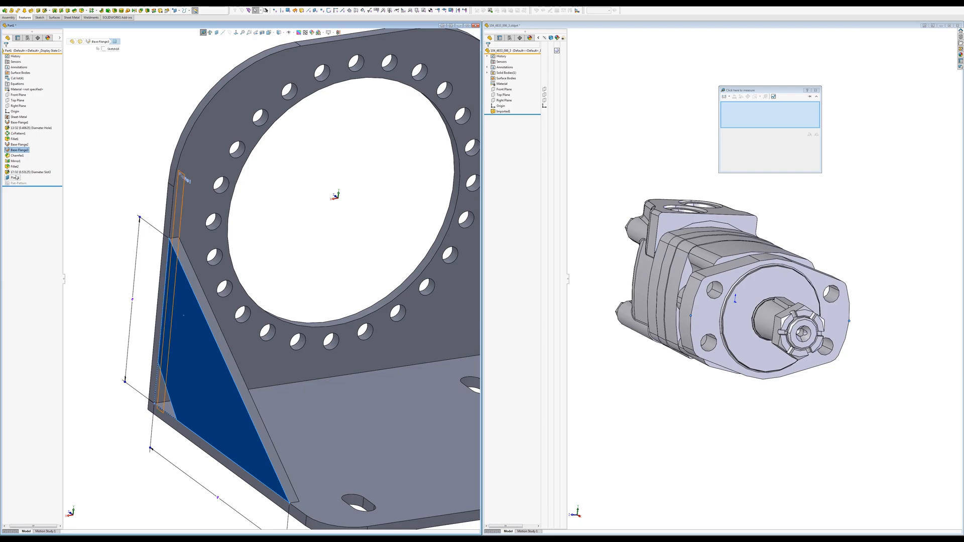
pyautogui.moveTo(17, 180); pyautogui.dragTo(15, 151)
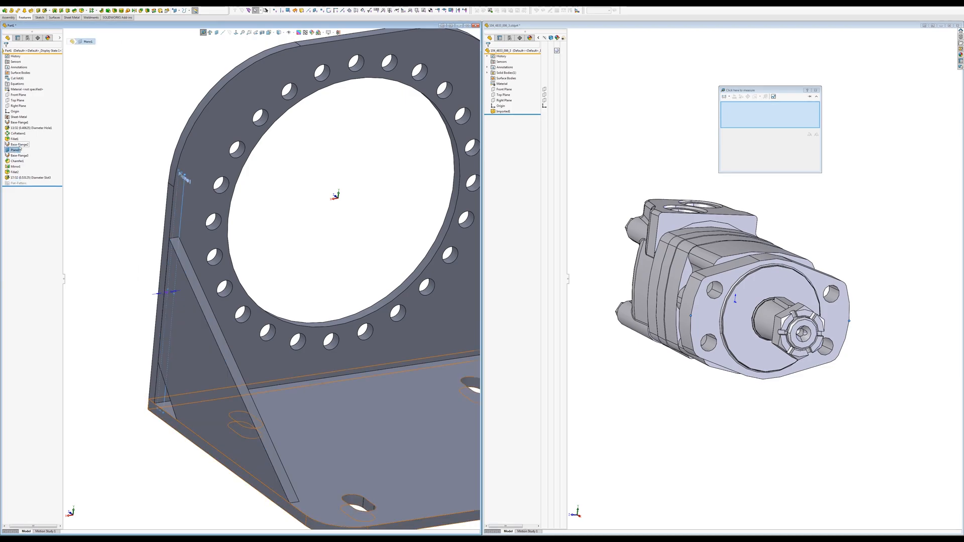
pyautogui.click(16, 156)
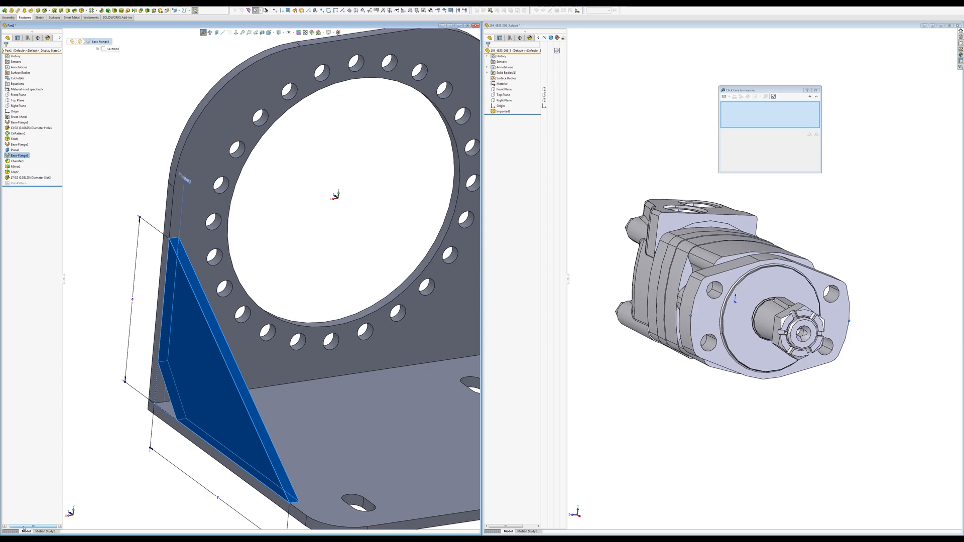
# Reassign the gusset's profile sketch to the new offset plane.
pyautogui.moveTo(22, 528); pyautogui.dragTo(9, 525)
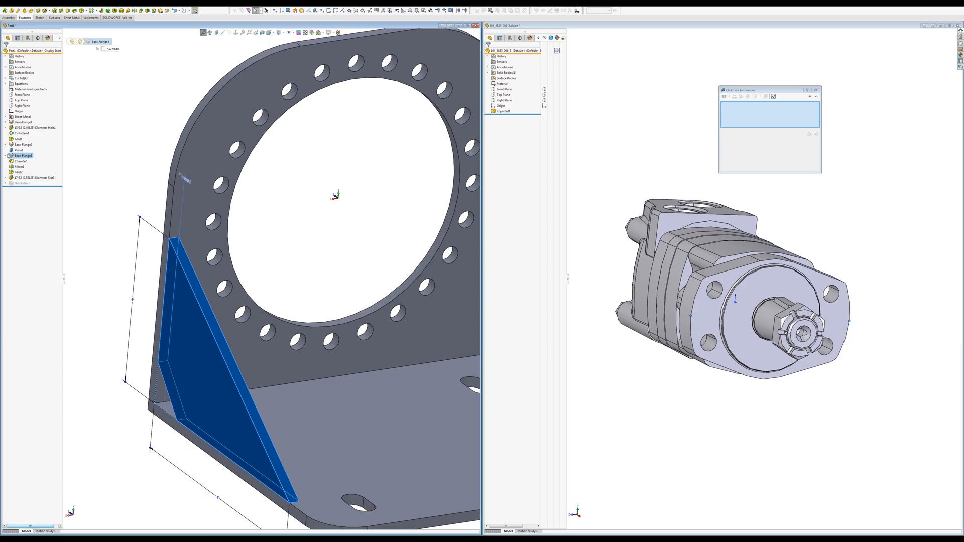
pyautogui.click(6, 155)
pyautogui.click(25, 162)
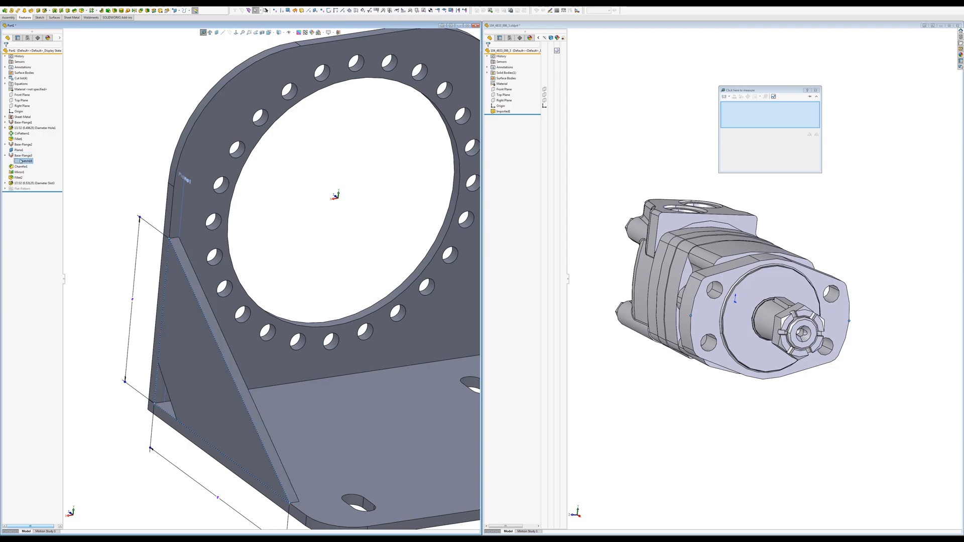
pyautogui.click(33, 149)
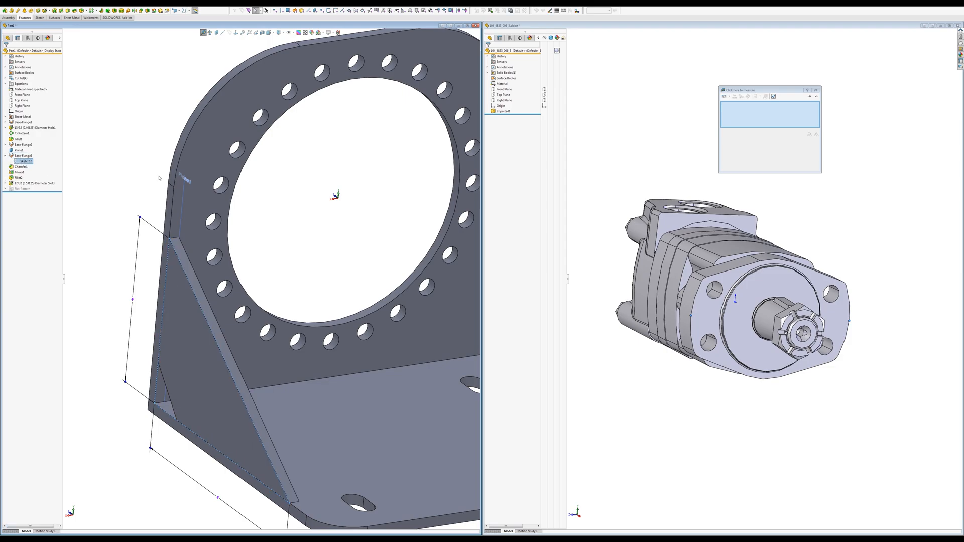
pyautogui.click(183, 191)
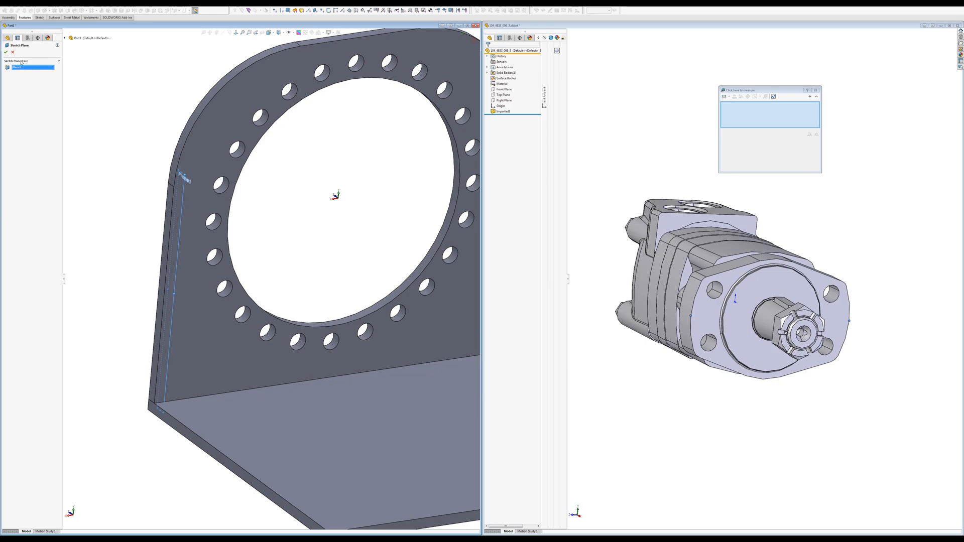
pyautogui.click(6, 52)
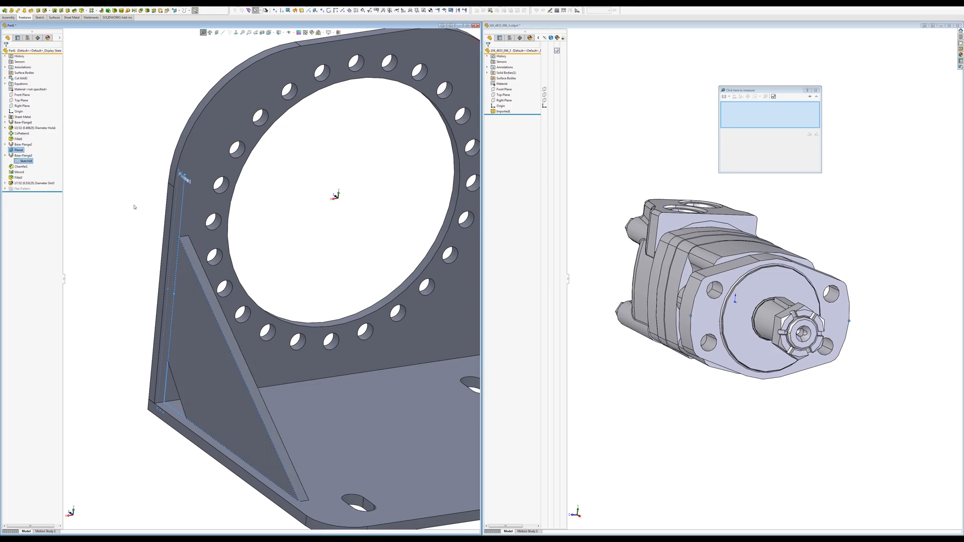
# Hide the offset reference plane beside the gusset.
pyautogui.moveTo(134, 207); pyautogui.dragTo(97, 200, button='middle')
pyautogui.scroll(2, 211, 320)
pyautogui.moveTo(270, 319); pyautogui.dragTo(187, 414, button='middle')
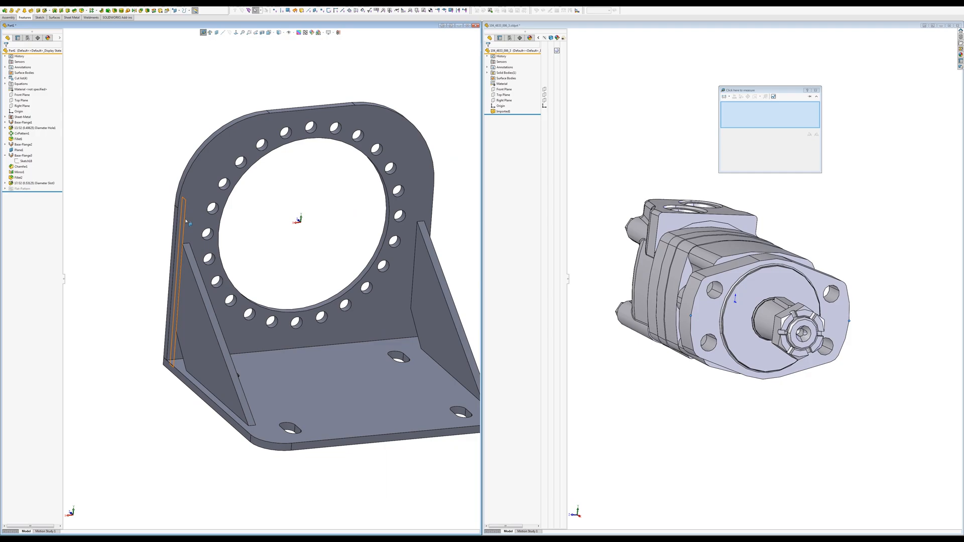
pyautogui.click(23, 149)
pyautogui.press('Escape')
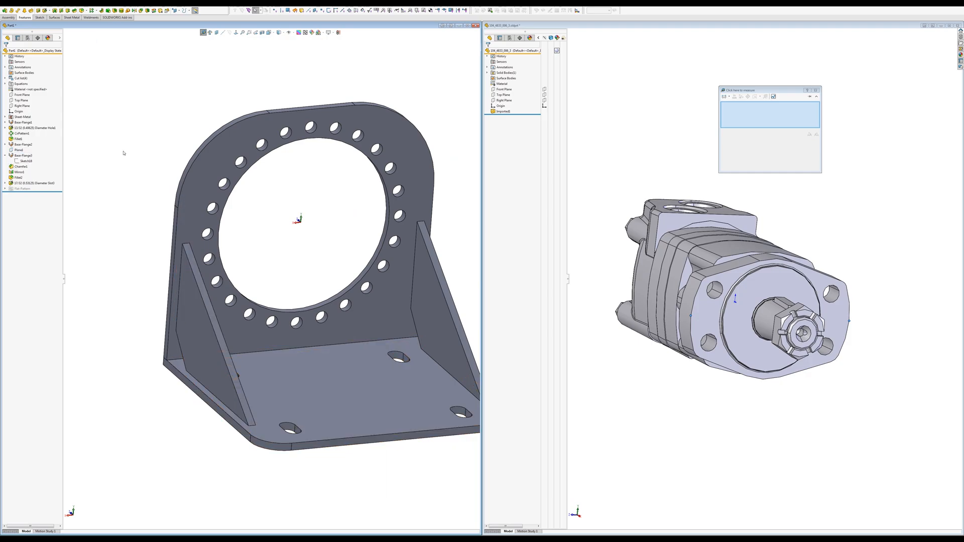
# Examine the mount from several angles, checking both inset gussets against the vertical plate and slotted base plate.
pyautogui.middleClick(293, 319)
pyautogui.moveTo(293, 320)
pyautogui.mouseDown(button='middle')
pyautogui.moveTo(285, 294)
pyautogui.moveTo(295, 303)
pyautogui.mouseUp(button='middle')
pyautogui.scroll(2, 294, 303)
pyautogui.scroll(-5, 308, 317)
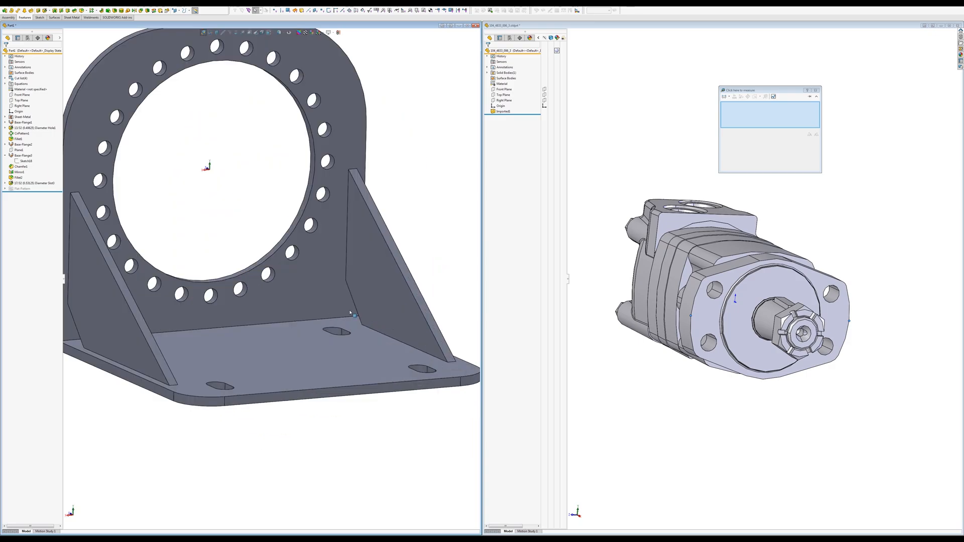
pyautogui.scroll(1, 309, 317)
pyautogui.scroll(1, 299, 319)
pyautogui.moveTo(298, 319); pyautogui.dragTo(235, 309, button='middle')
pyautogui.scroll(-3, 301, 276)
pyautogui.scroll(2, 296, 267)
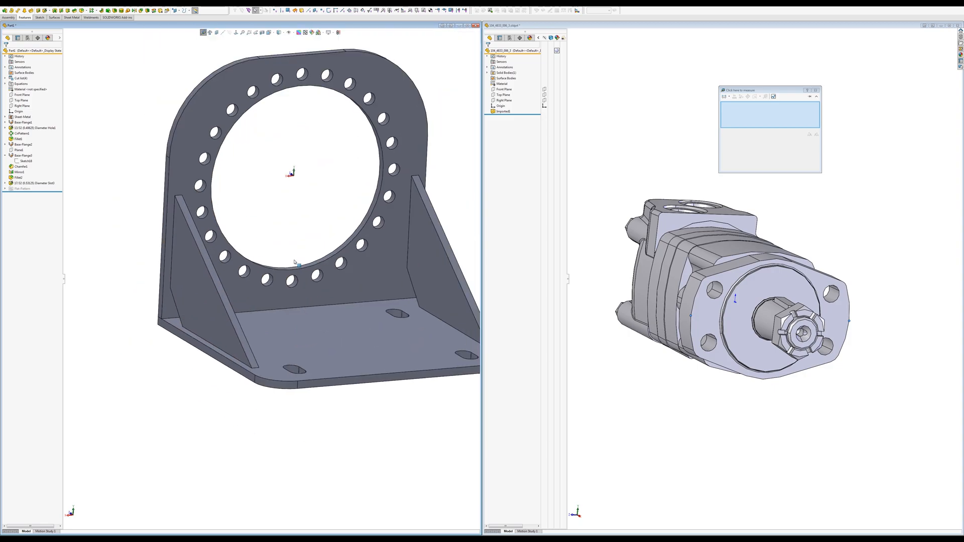
pyautogui.scroll(2, 296, 265)
pyautogui.scroll(-2, 391, 270)
pyautogui.moveTo(329, 285); pyautogui.dragTo(317, 279, button='middle')
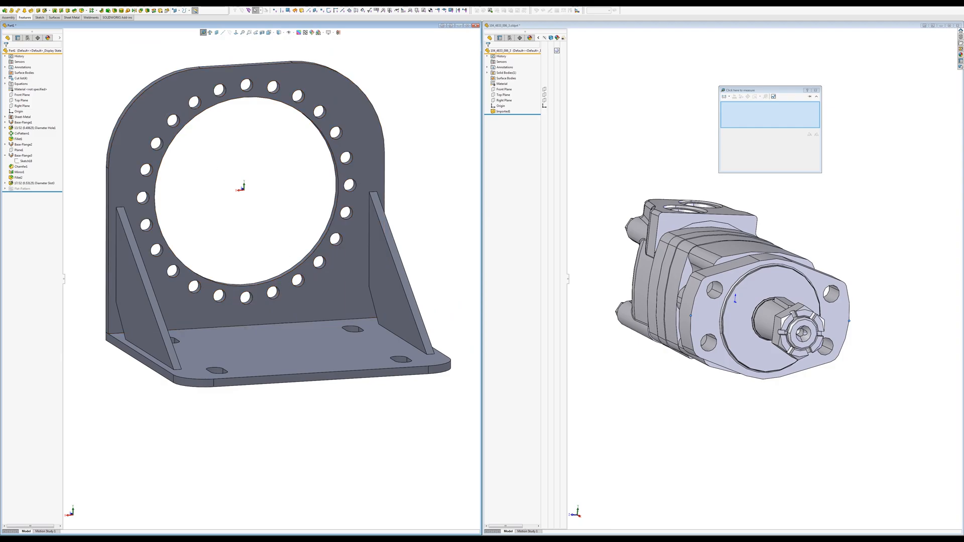
# Save the part in the project's bracket folder under the name Eaton Bracket Main 1.
pyautogui.click(58, 8)
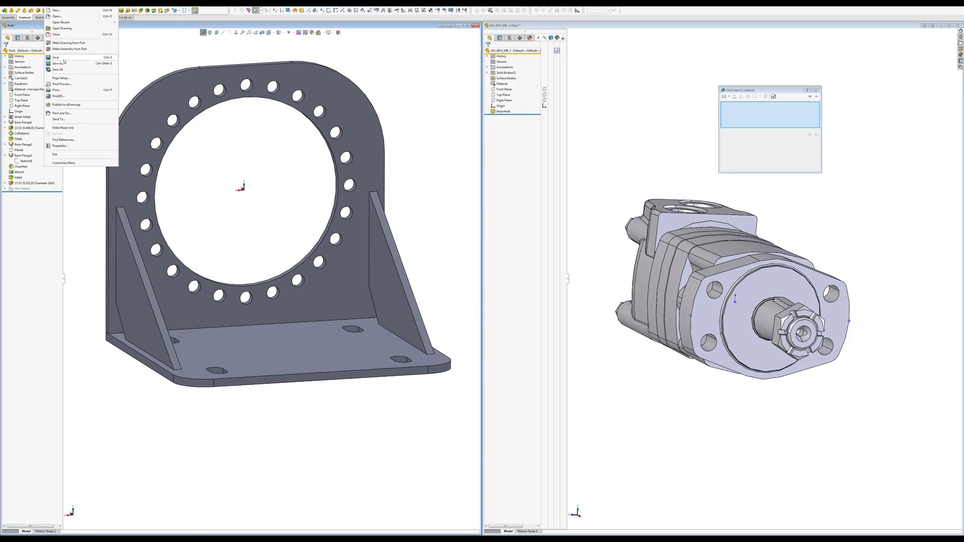
pyautogui.click(61, 63)
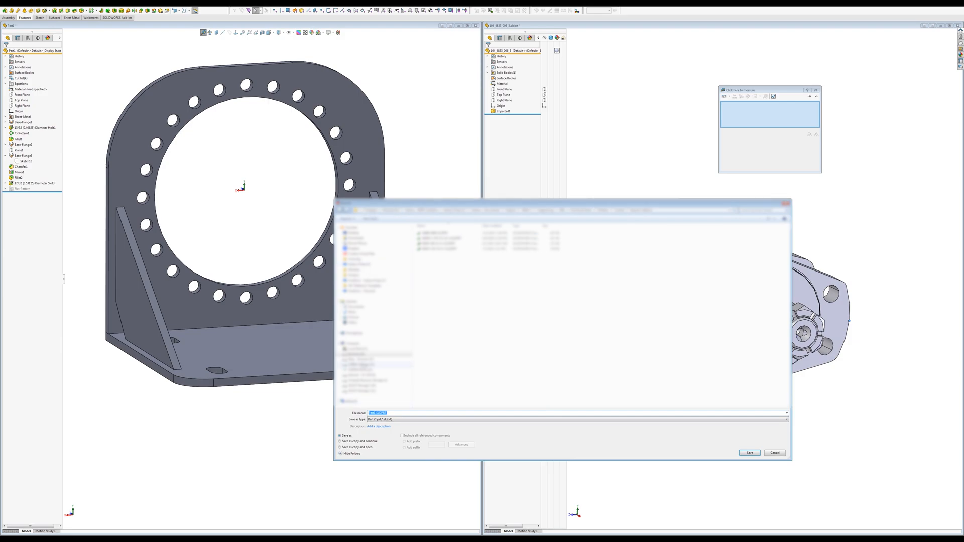
pyautogui.click(372, 380)
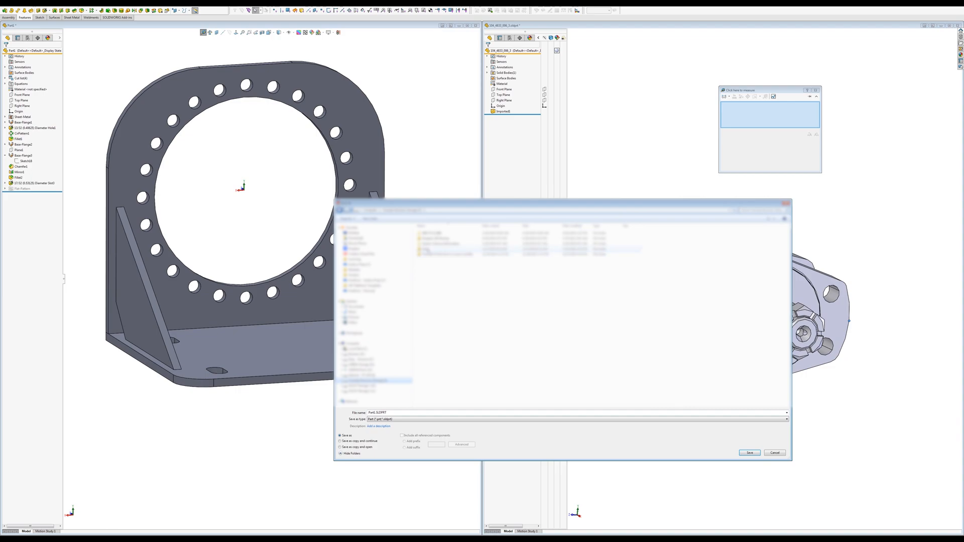
pyautogui.doubleClick(427, 255)
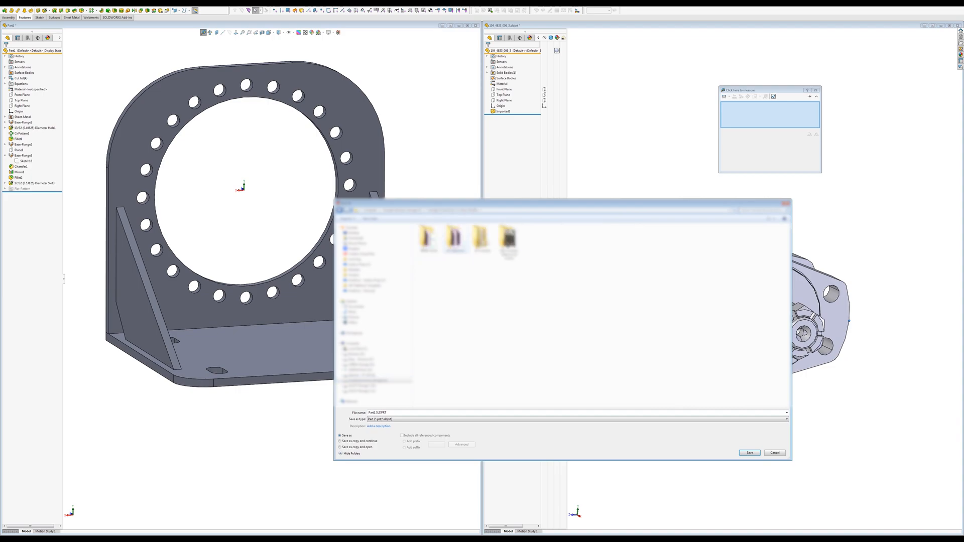
pyautogui.doubleClick(455, 240)
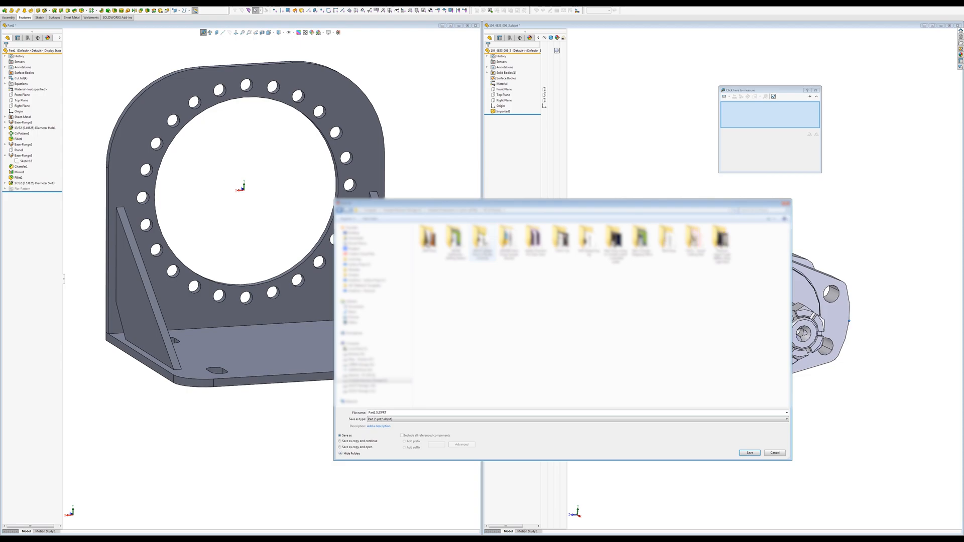
pyautogui.doubleClick(485, 247)
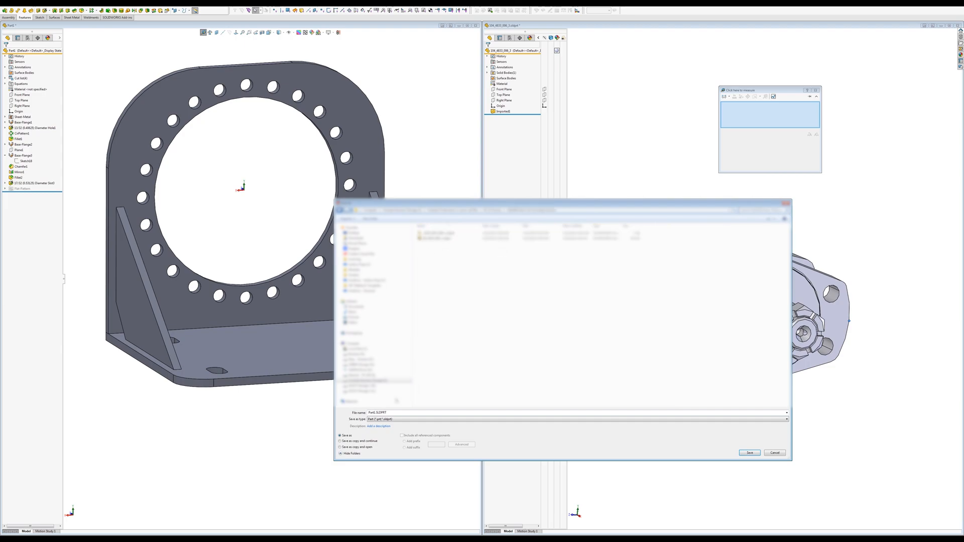
pyautogui.moveTo(388, 413); pyautogui.dragTo(334, 410)
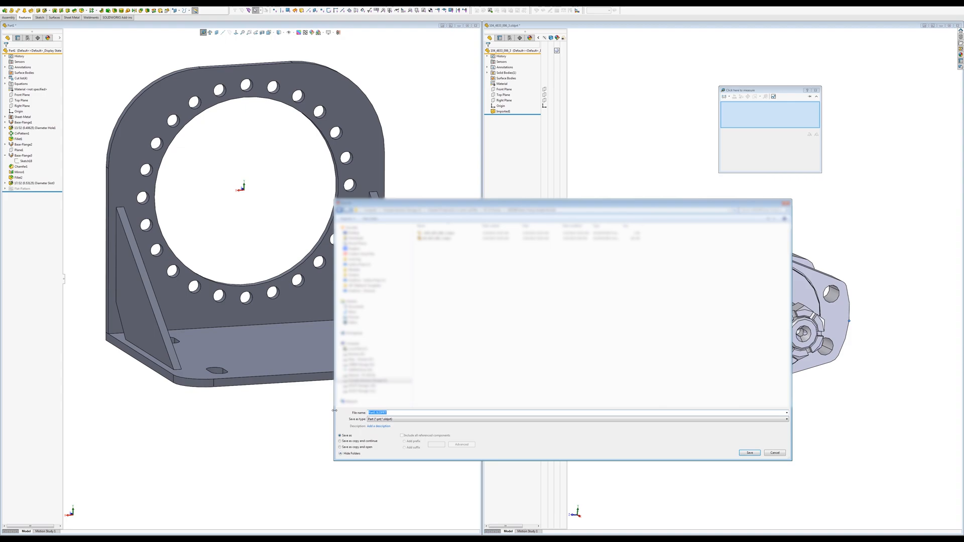
pyautogui.write('Baton')
pyautogui.click(750, 453)
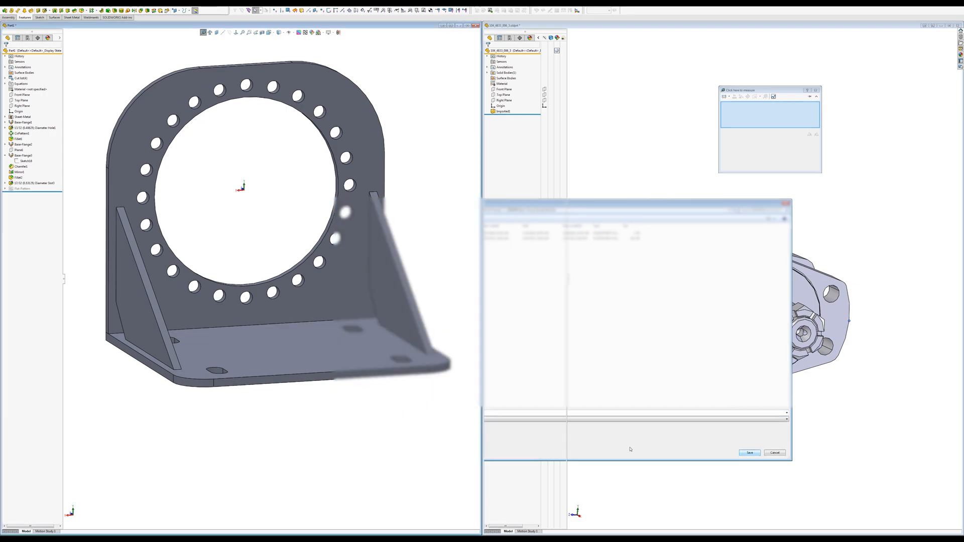
# Make a new assembly from the bracket part with the offered template and place the bracket in it.
pyautogui.click(47, 8)
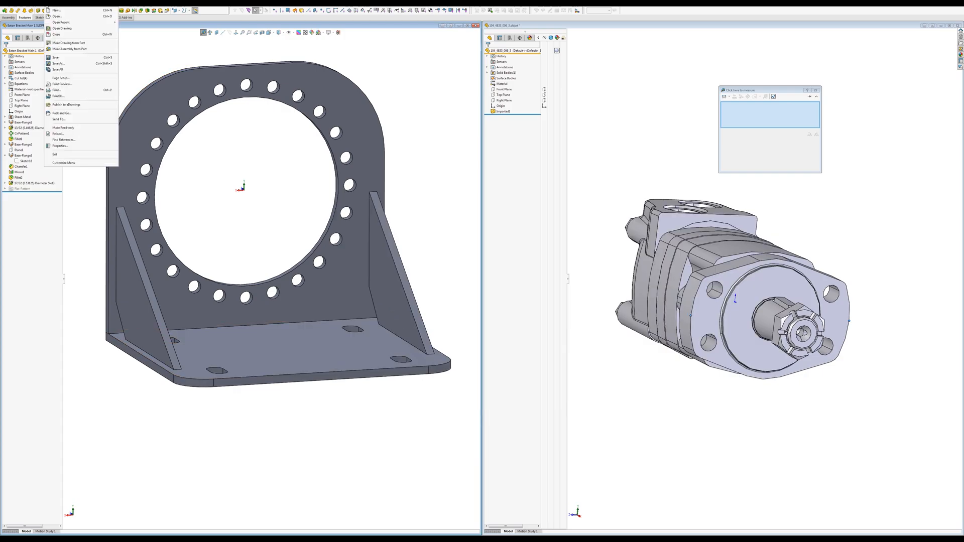
pyautogui.click(168, 51)
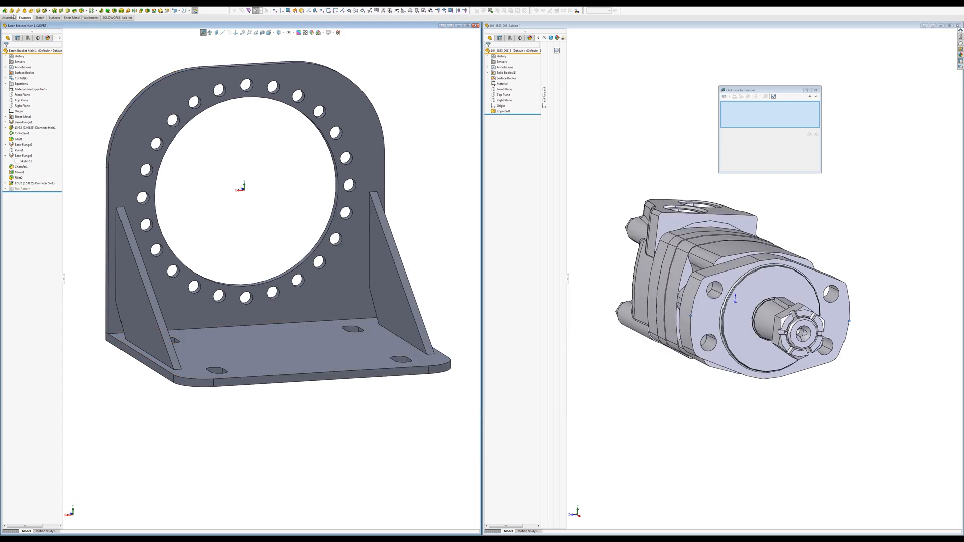
pyautogui.click(11, 17)
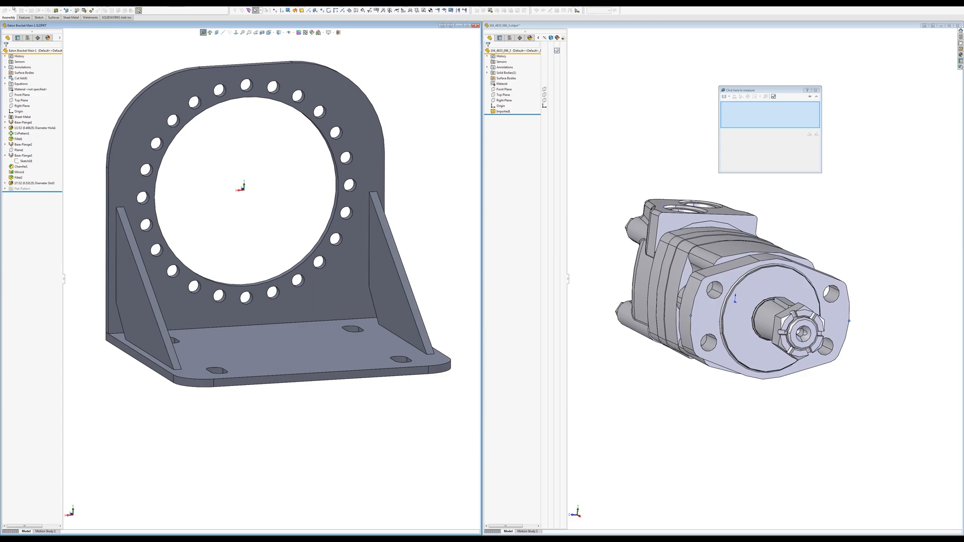
pyautogui.click(47, 7)
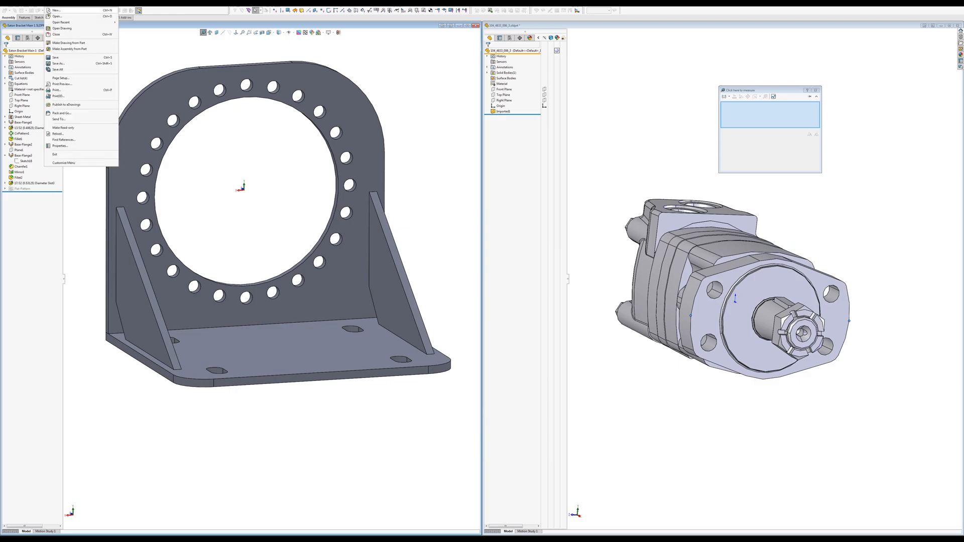
pyautogui.click(69, 50)
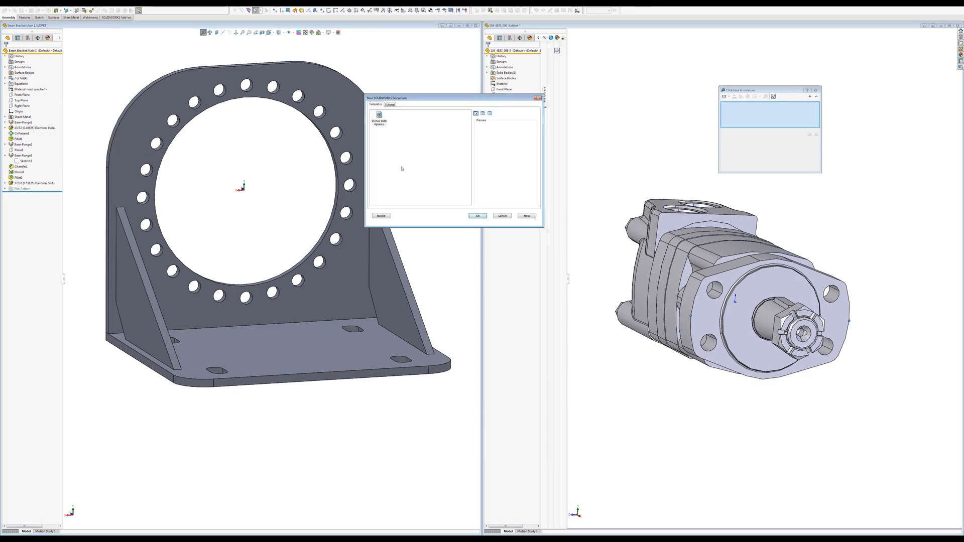
pyautogui.click(477, 216)
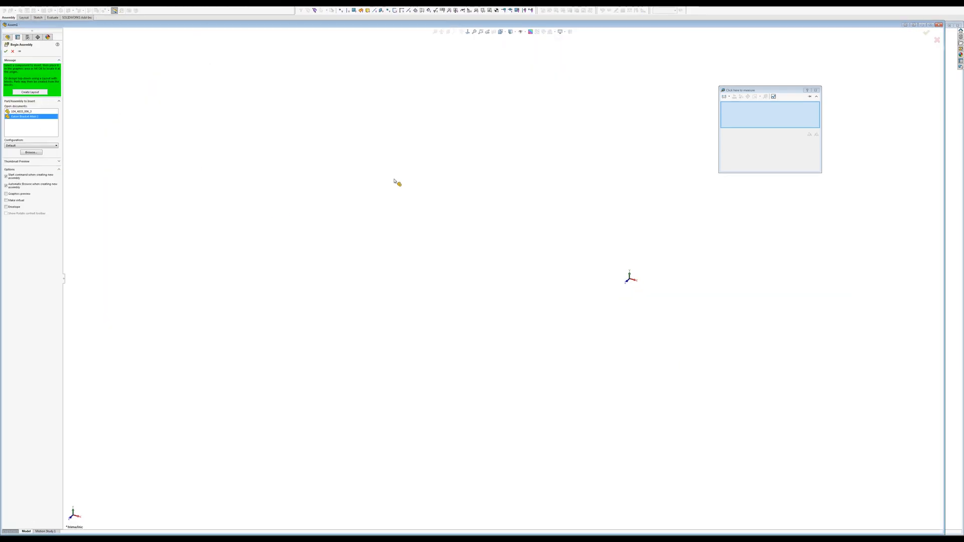
pyautogui.click(621, 182)
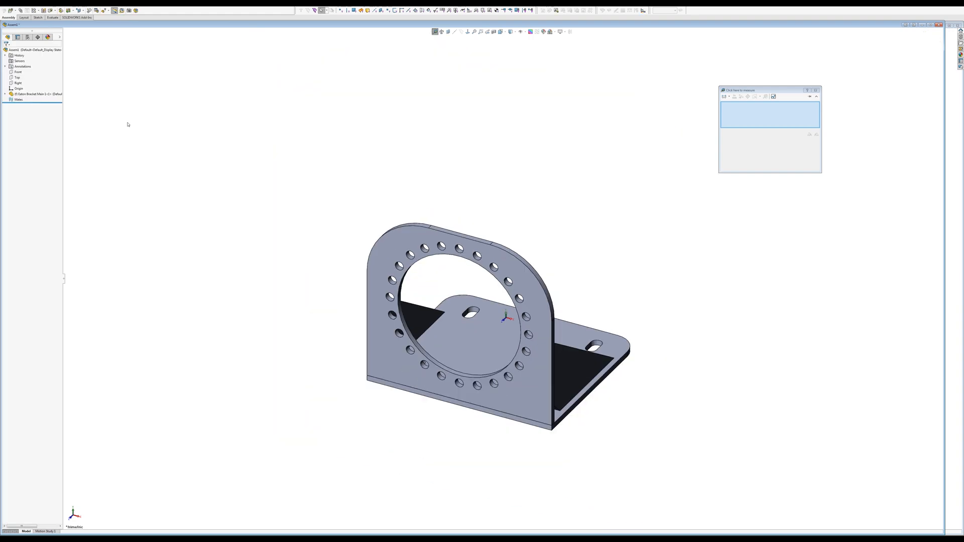
# Float the bracket component so that it is no longer fixed in the assembly.
pyautogui.rightClick(43, 94)
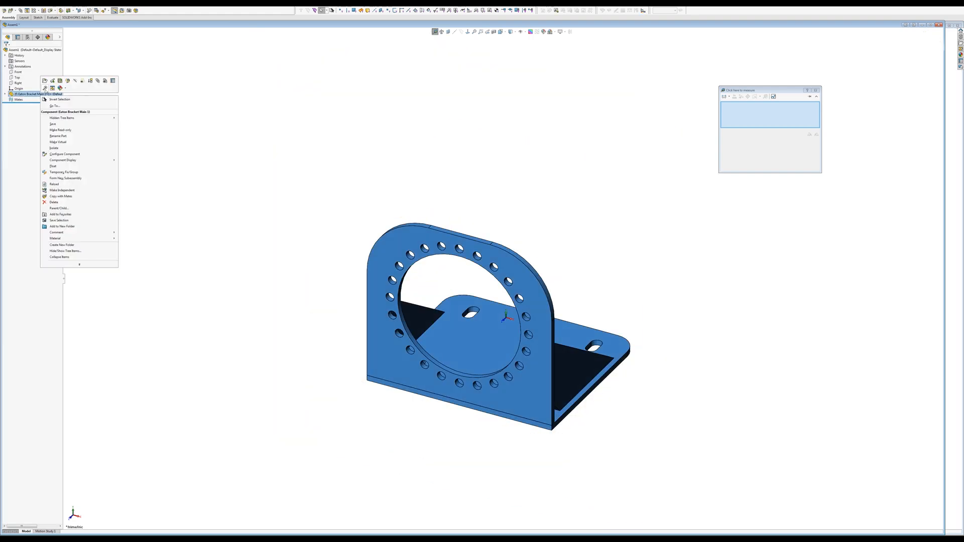
pyautogui.click(66, 166)
pyautogui.moveTo(455, 439); pyautogui.dragTo(319, 399, button='middle')
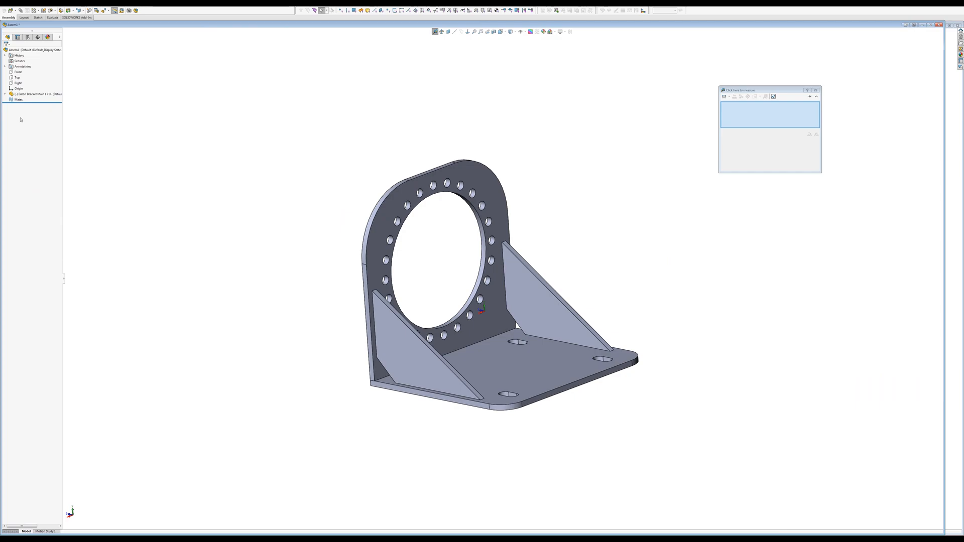
# Select the assembly's Top plane and the underside of the bracket's base plate for a mate.
pyautogui.click(17, 77)
pyautogui.moveTo(272, 321); pyautogui.dragTo(236, 298, button='middle')
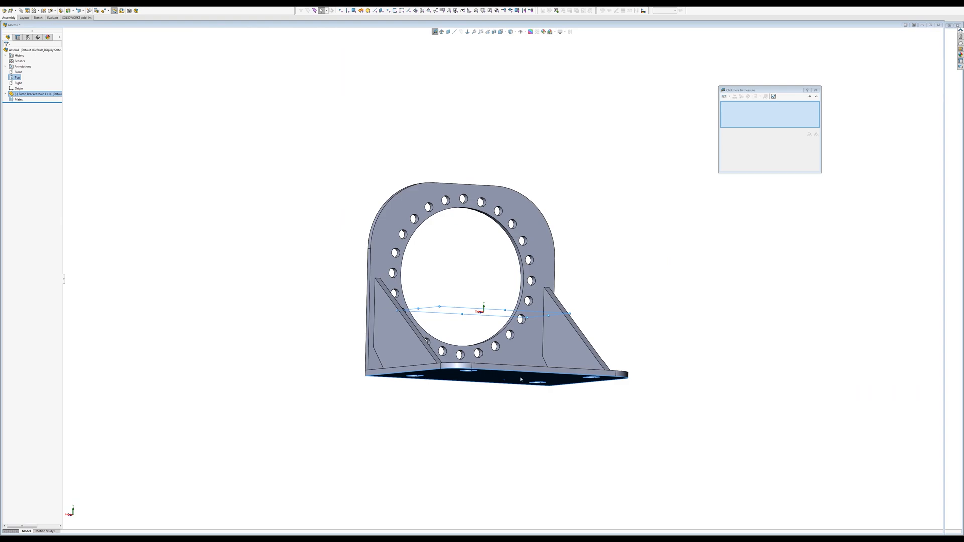
# Mate the bracket's bottom face coincident with the assembly's Top plane.
pyautogui.moveTo(519, 379); pyautogui.dragTo(632, 407, button='middle')
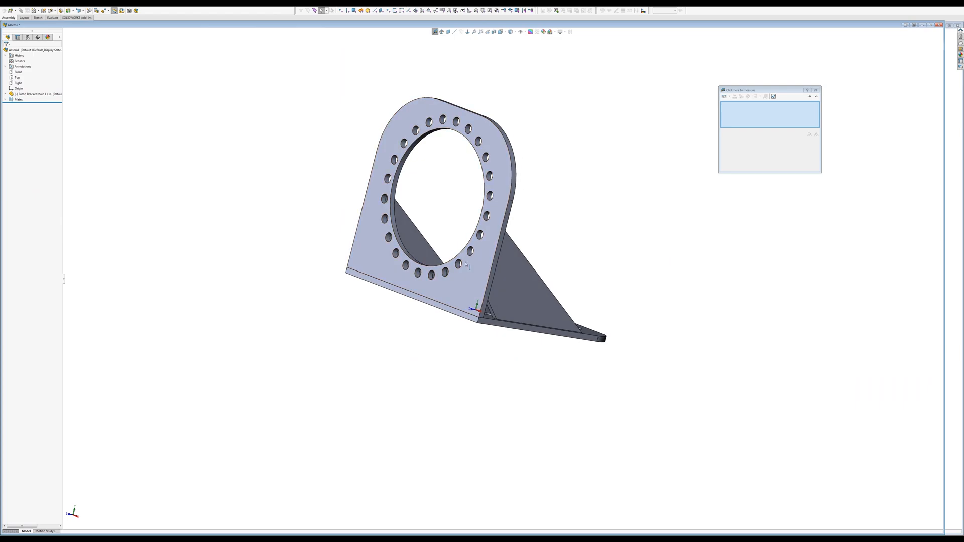
pyautogui.click(372, 204)
pyautogui.click(239, 187)
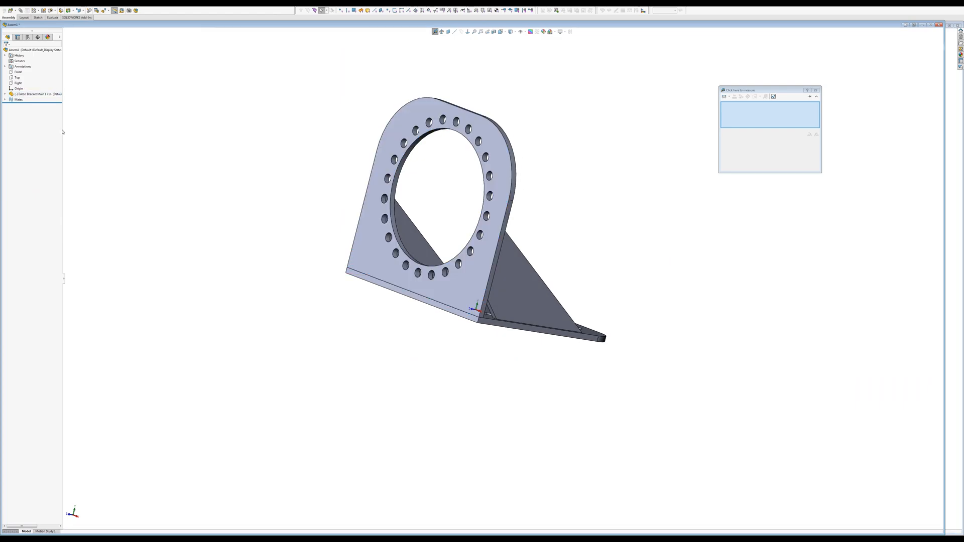
# Mate the bracket's Front Plane coincident with the assembly's Front plane.
pyautogui.click(5, 94)
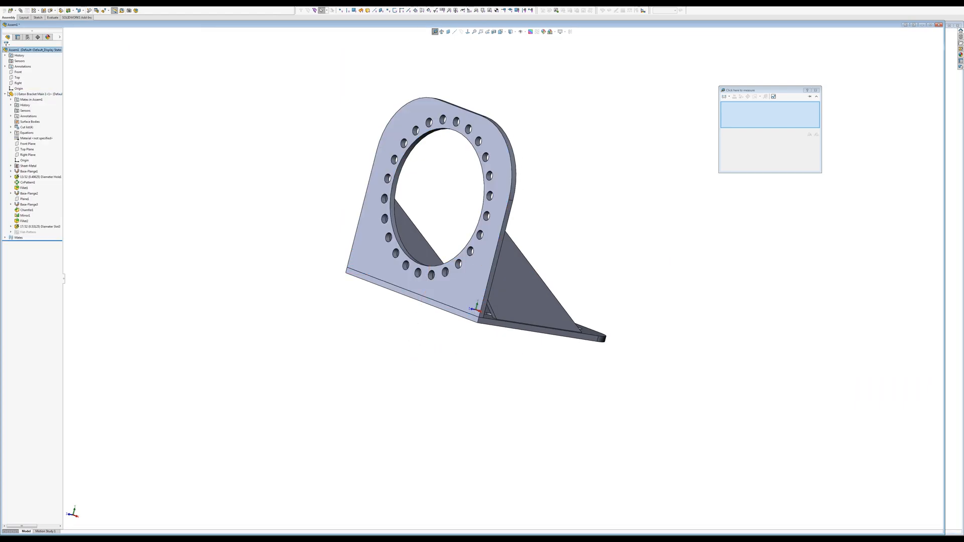
pyautogui.click(29, 144)
pyautogui.moveTo(422, 222); pyautogui.dragTo(356, 226, button='middle')
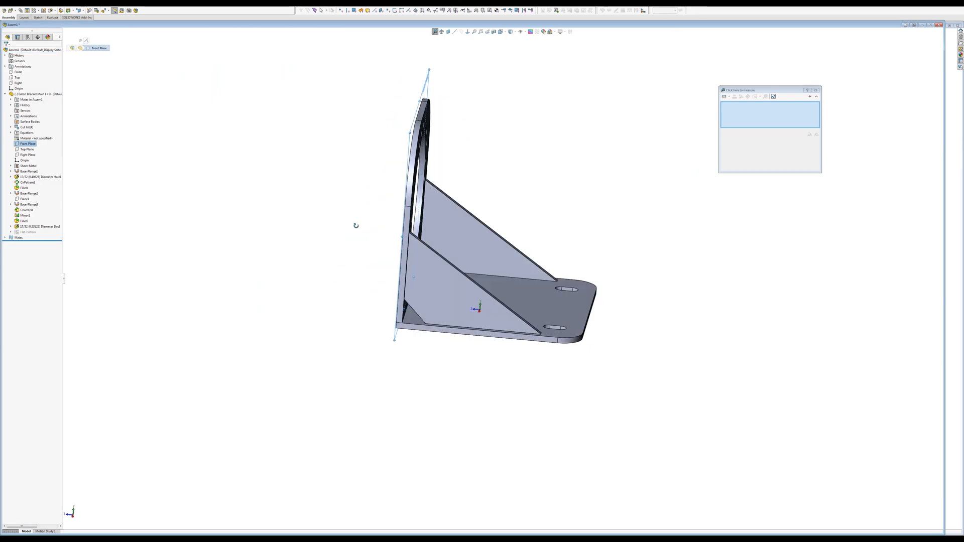
pyautogui.keyDown('ctrl'); pyautogui.click(20, 73); pyautogui.keyUp('ctrl')
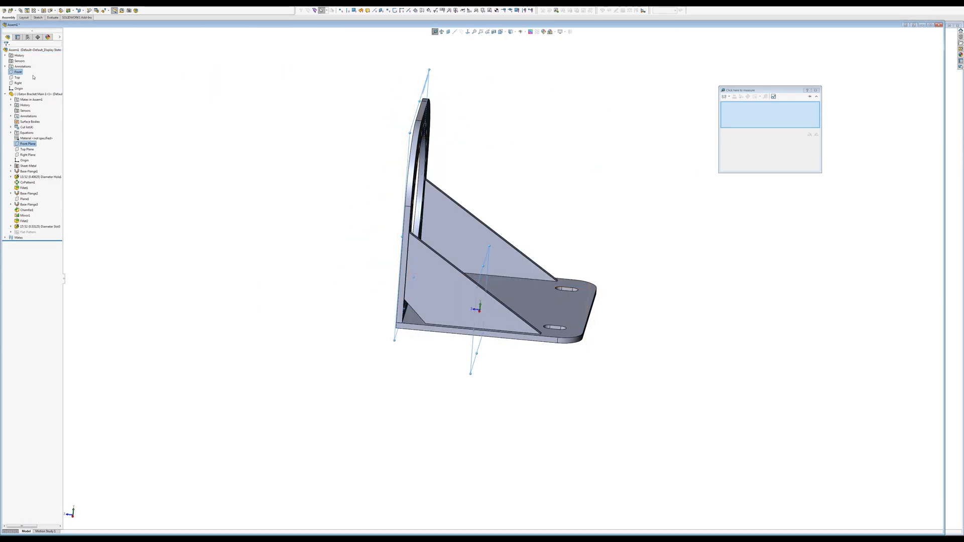
pyautogui.click(32, 74)
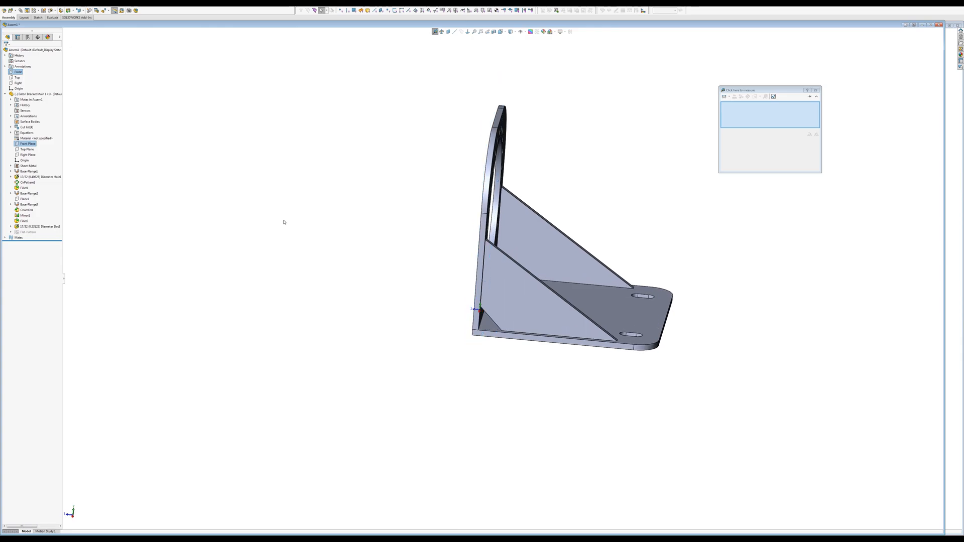
# Mate the bracket's Right Plane coincident with the assembly's Right plane.
pyautogui.click(20, 83)
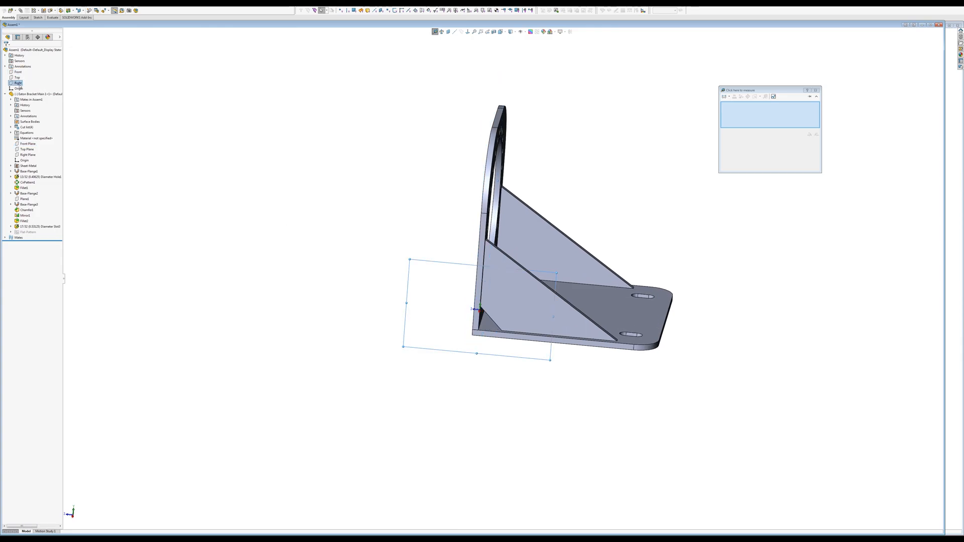
pyautogui.keyDown('ctrl'); pyautogui.click(32, 155); pyautogui.keyUp('ctrl')
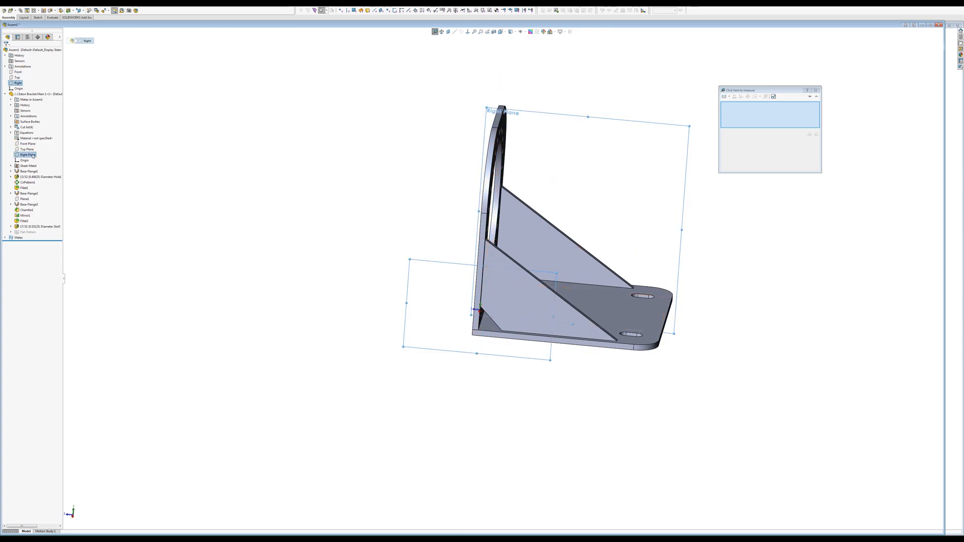
pyautogui.click(46, 158)
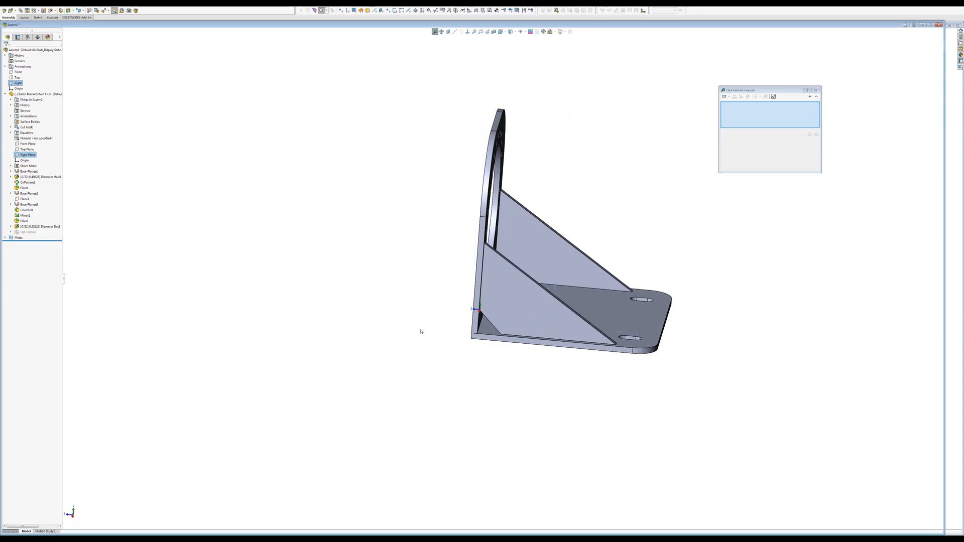
pyautogui.moveTo(437, 334); pyautogui.dragTo(330, 299, button='middle')
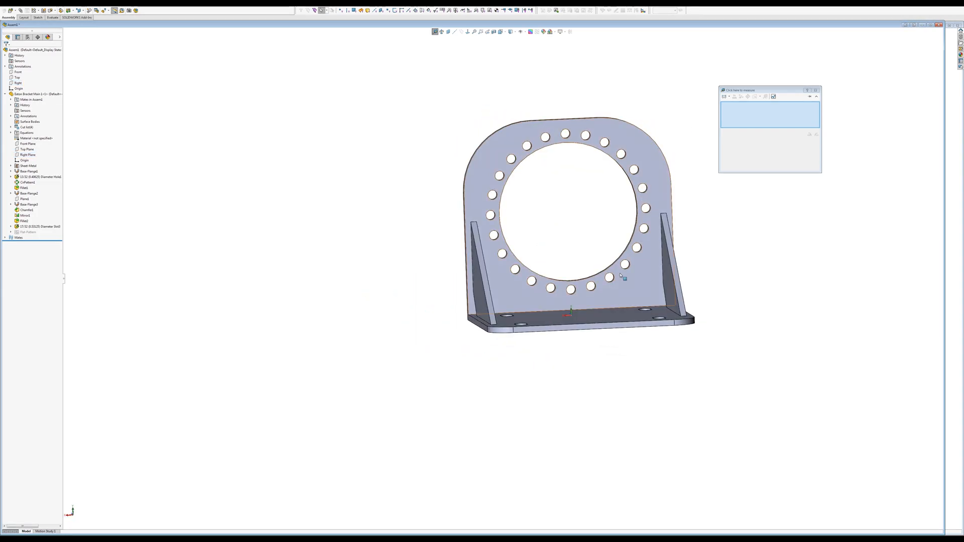
pyautogui.click(25, 160)
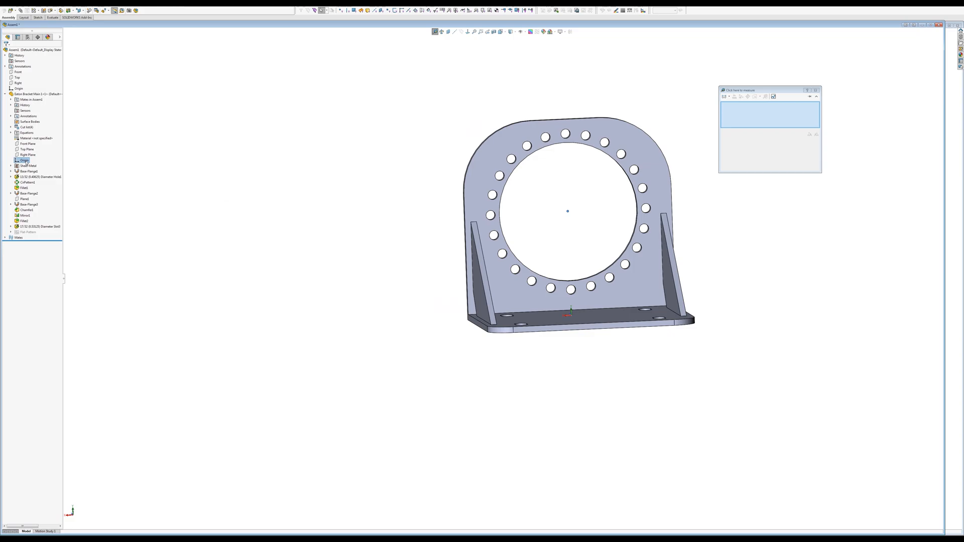
pyautogui.click(436, 309)
pyautogui.moveTo(484, 366); pyautogui.dragTo(470, 320, button='middle')
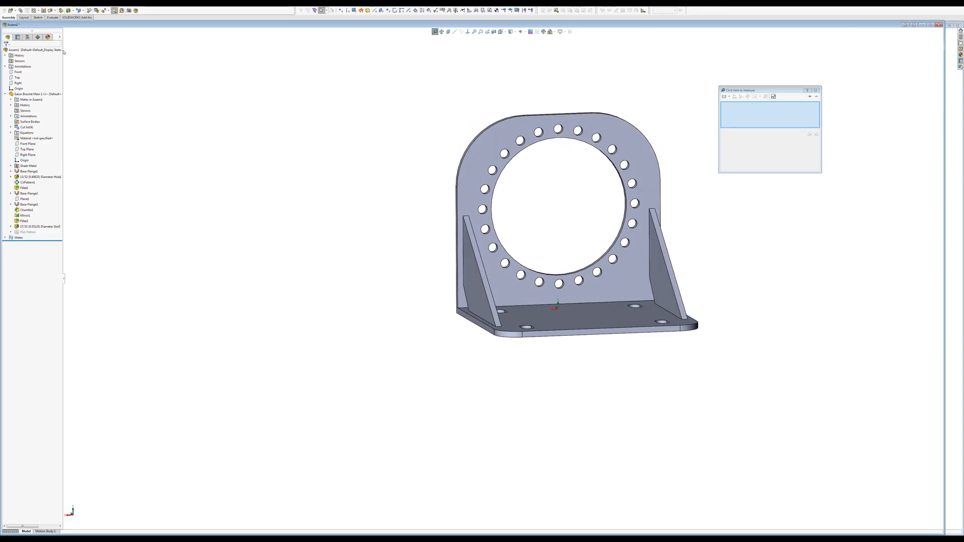
# Insert the open motor part into the assembly and place it beside the bracket's upright plate.
pyautogui.click(10, 10)
pyautogui.click(21, 104)
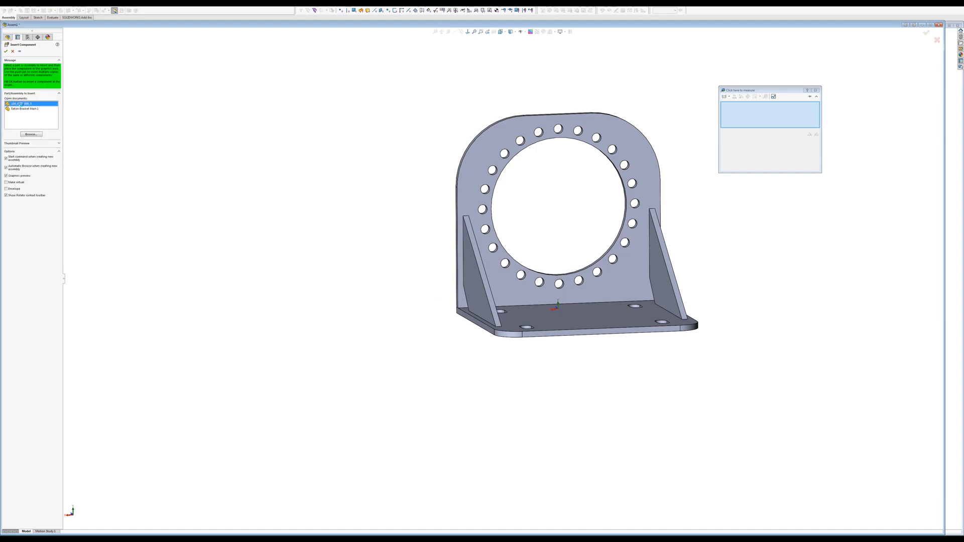
pyautogui.click(374, 171)
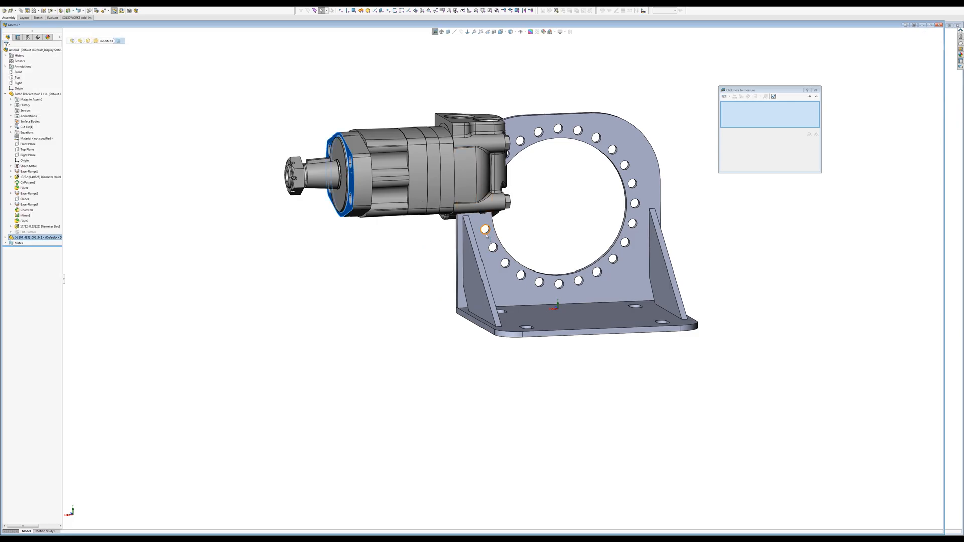
# Mate the motor's mounting flange face coincident with the outer face of the bracket's upright plate.
pyautogui.moveTo(490, 262); pyautogui.dragTo(432, 250, button='middle')
pyautogui.click(442, 258)
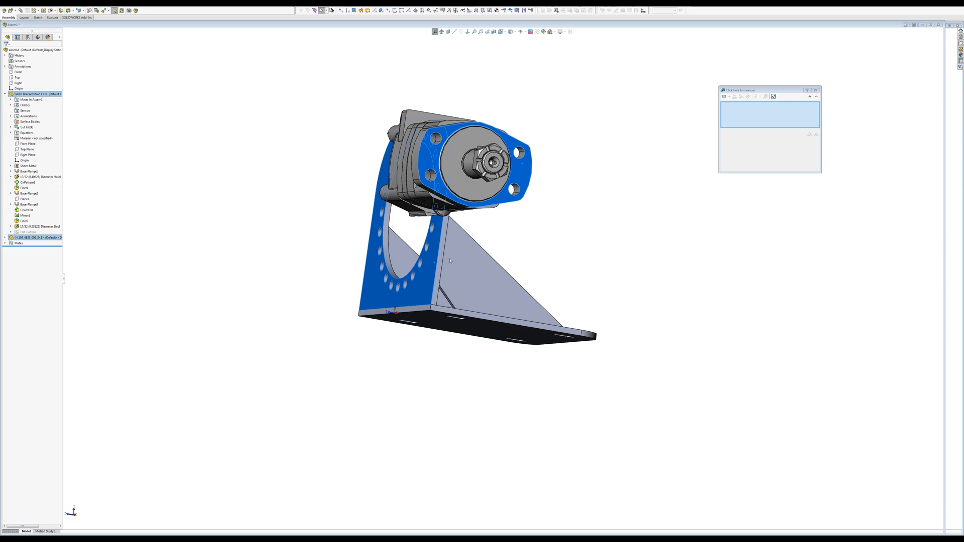
pyautogui.click(450, 261)
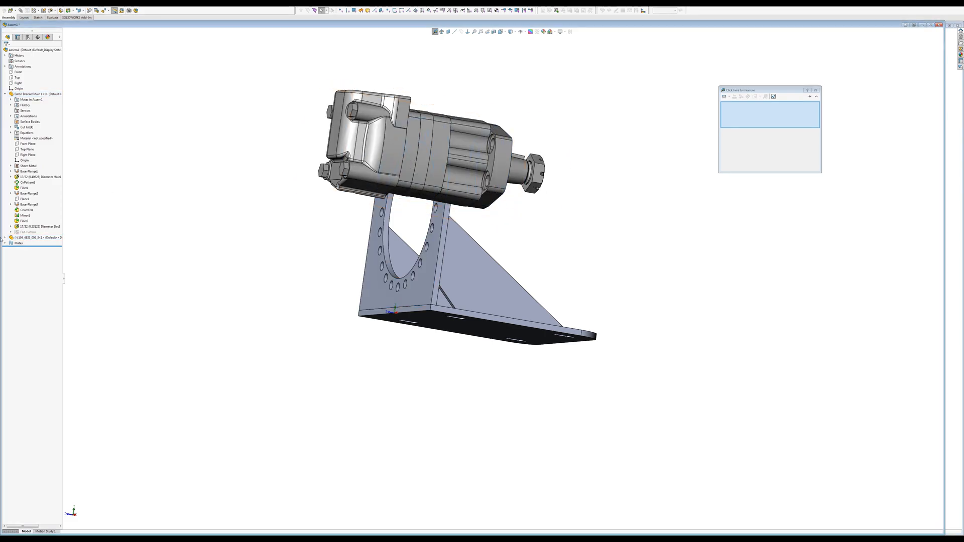
# Edit the motor's coincident mate and flip its alignment so the motor body points over the bracket's base.
pyautogui.click(5, 238)
pyautogui.click(10, 244)
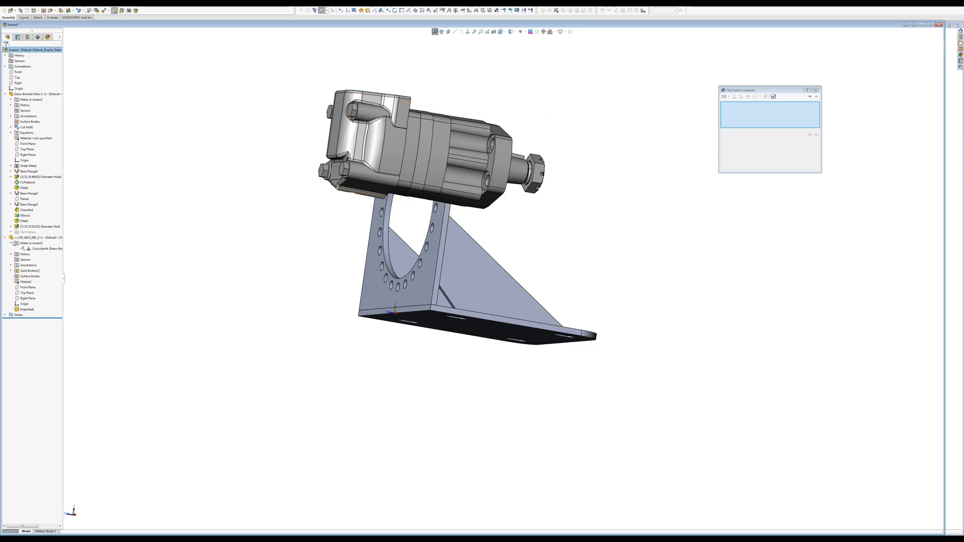
pyautogui.click(37, 249)
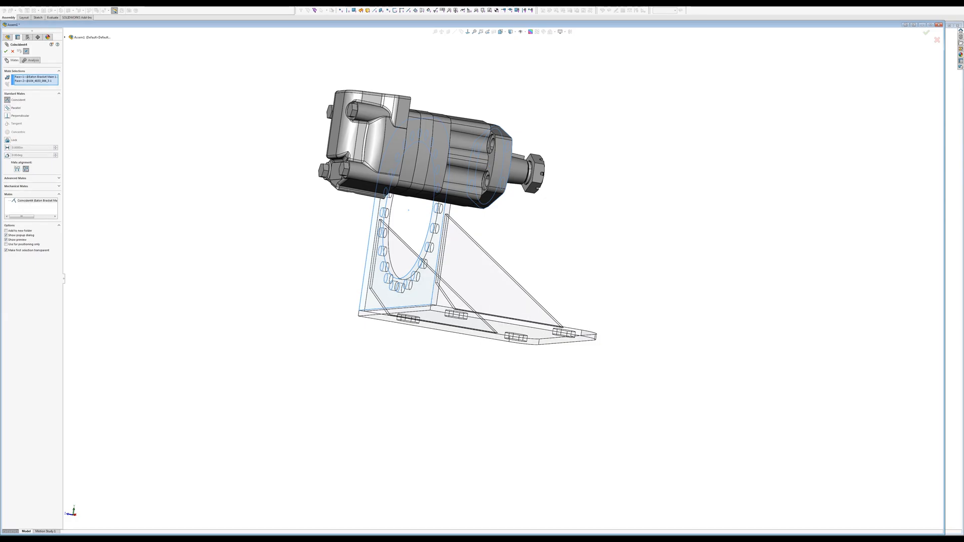
pyautogui.click(17, 169)
pyautogui.click(6, 51)
pyautogui.click(6, 51)
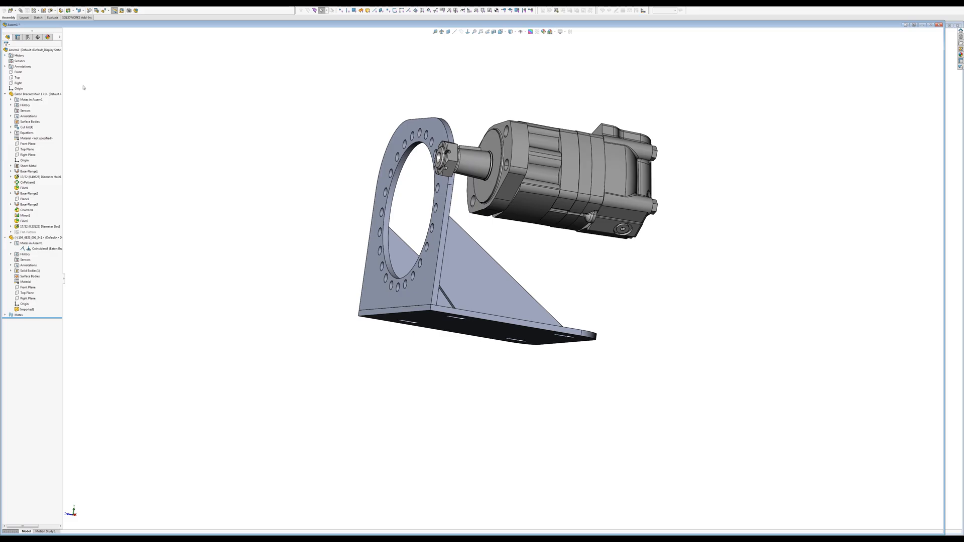
# Mate the round pilot on the motor's flange concentric with the large bore in the bracket's upright plate.
pyautogui.click(471, 160)
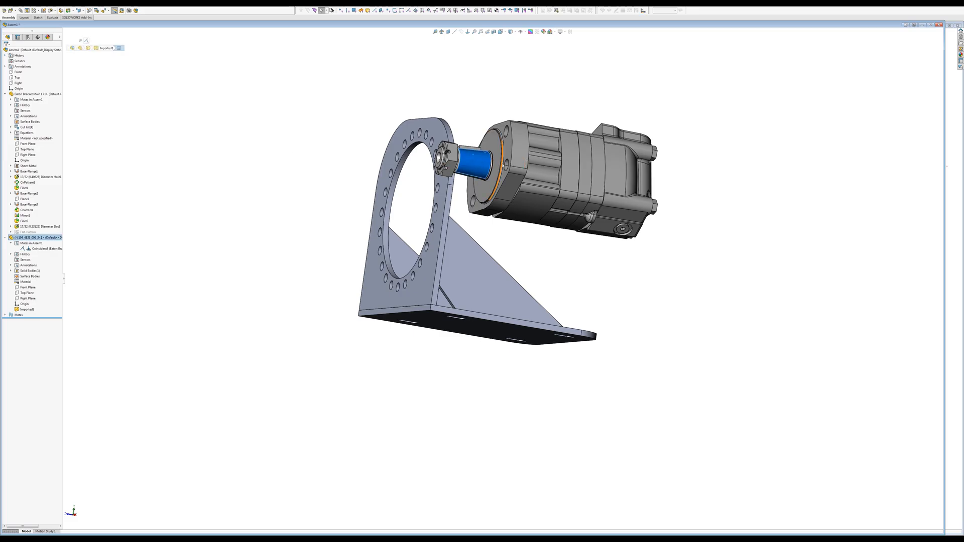
pyautogui.scroll(-5, 495, 191)
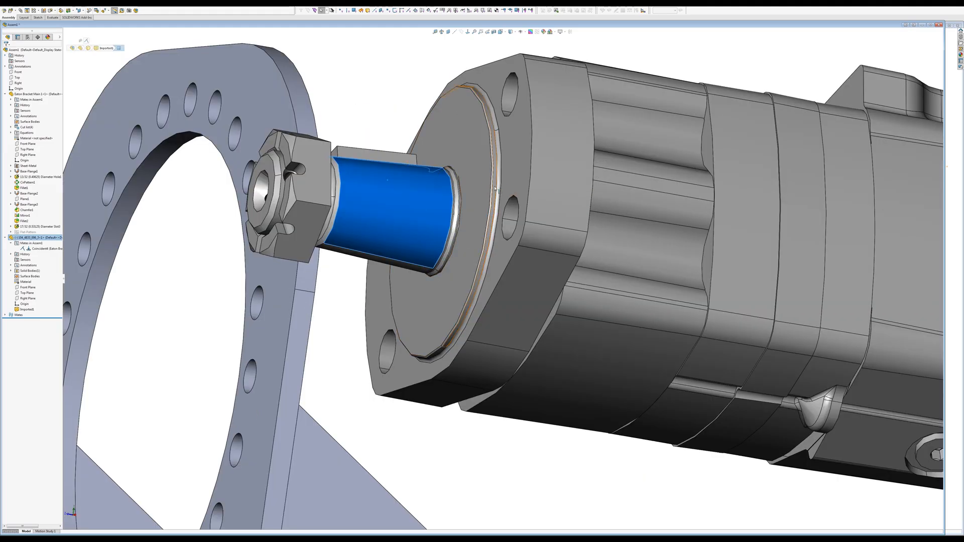
pyautogui.click(494, 187)
pyautogui.click(495, 177)
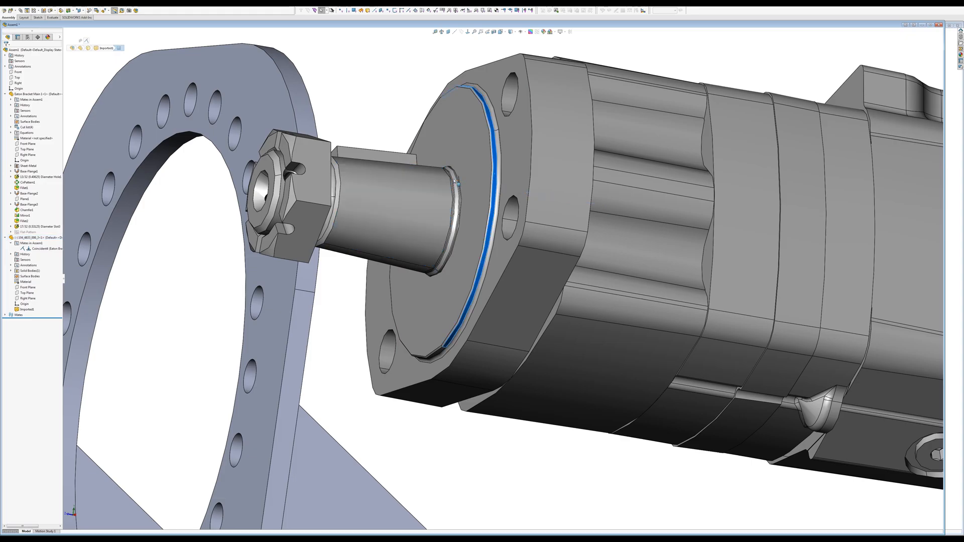
pyautogui.scroll(4, 482, 256)
pyautogui.keyDown('ctrl'); pyautogui.click(334, 227); pyautogui.keyUp('ctrl')
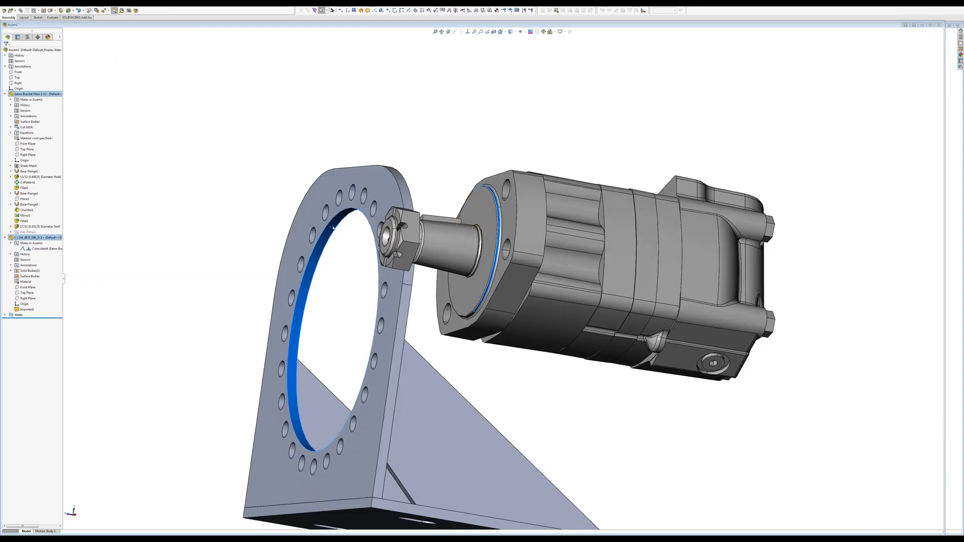
pyautogui.click(364, 226)
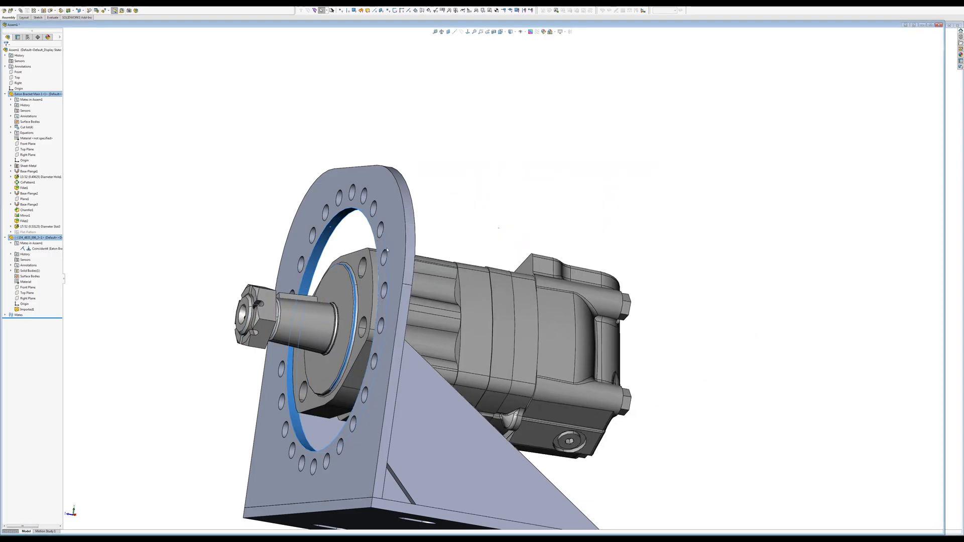
# Rotate the motor about its axis in the bracket so its ports turn toward the base plate, checking the fit.
pyautogui.scroll(4, 543, 230)
pyautogui.moveTo(543, 243); pyautogui.dragTo(407, 266, button='middle')
pyautogui.moveTo(439, 304); pyautogui.dragTo(479, 377)
pyautogui.moveTo(486, 369); pyautogui.dragTo(572, 346, button='middle')
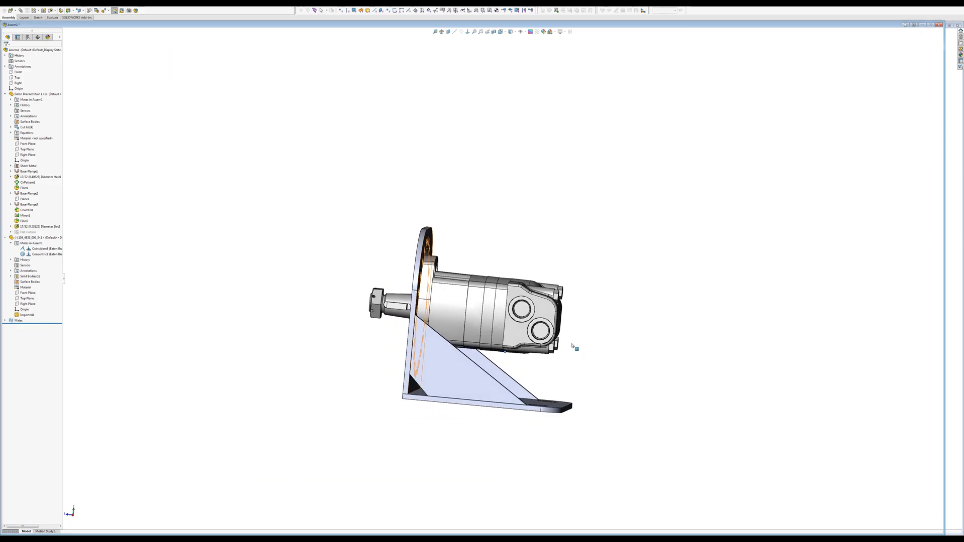
pyautogui.moveTo(518, 338); pyautogui.dragTo(515, 359)
pyautogui.moveTo(517, 370); pyautogui.dragTo(470, 378, button='middle')
pyautogui.scroll(-3, 490, 398)
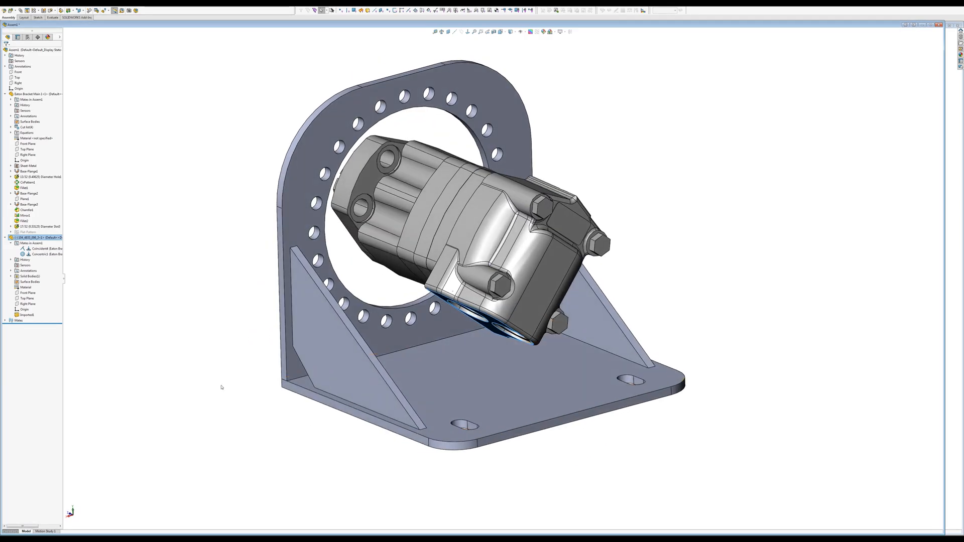
# Switch to the Eaton bracket part and shorten the base plate's front-to-back depth.
pyautogui.hotkey('ctrl', 'Tab')
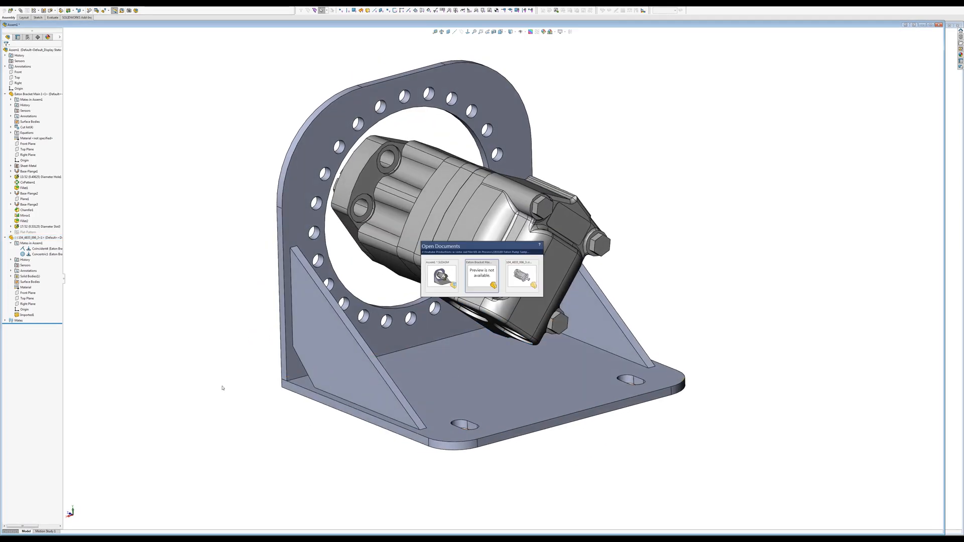
pyautogui.click(249, 352)
pyautogui.scroll(1, 324, 386)
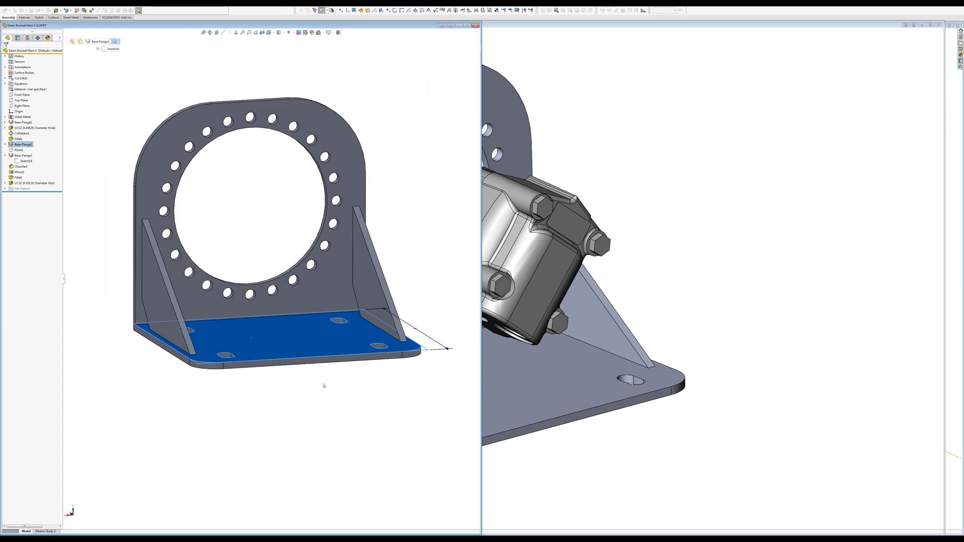
pyautogui.click(421, 331)
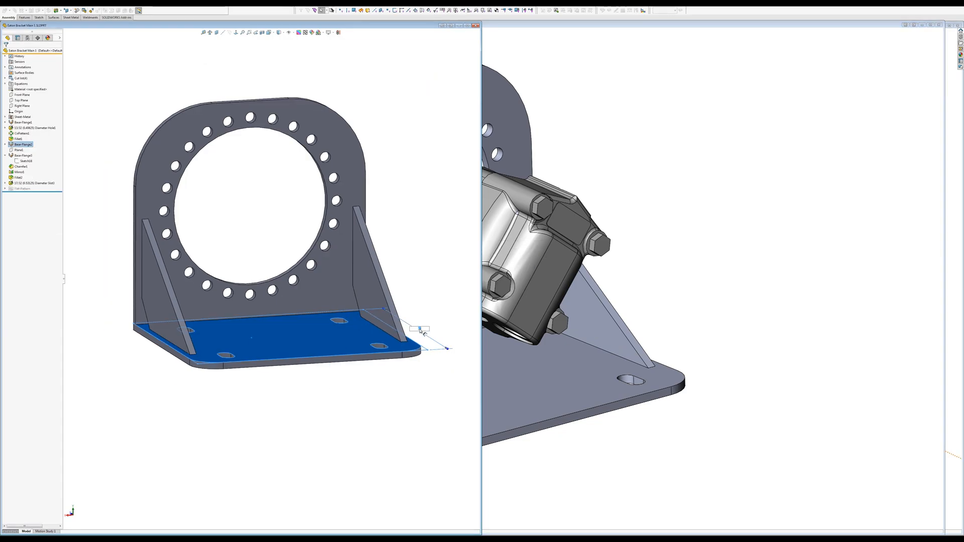
pyautogui.press('Return')
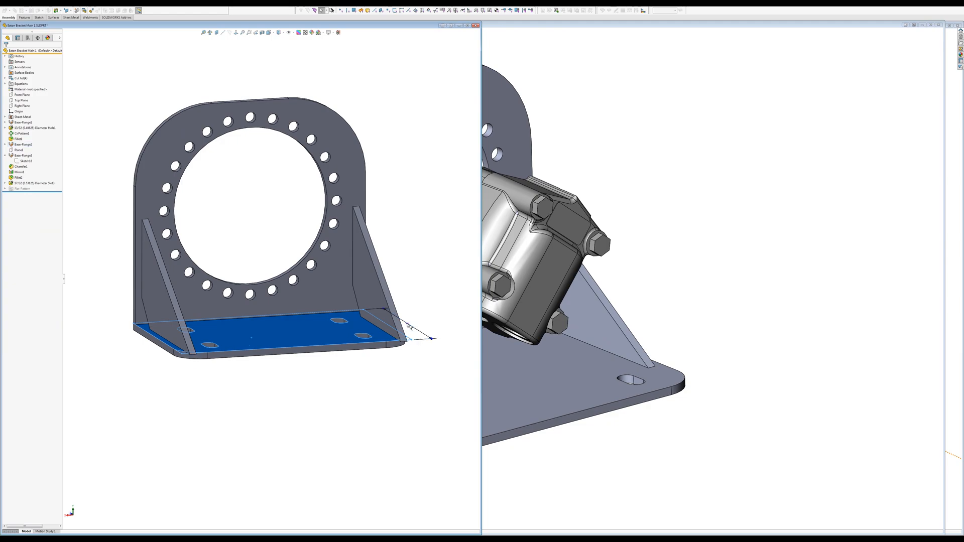
pyautogui.click(526, 435)
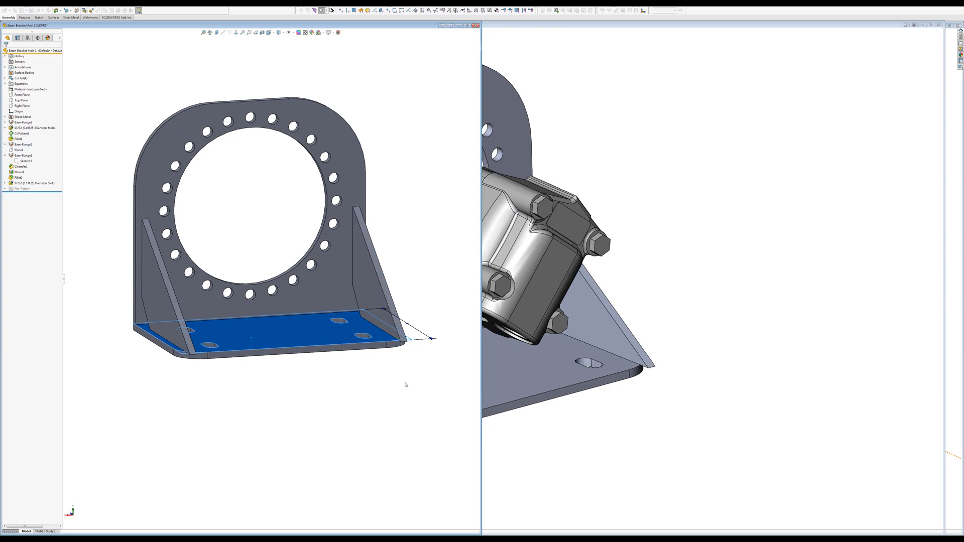
# Set the side gusset's horizontal length along the base plate to 5 inches.
pyautogui.click(179, 336)
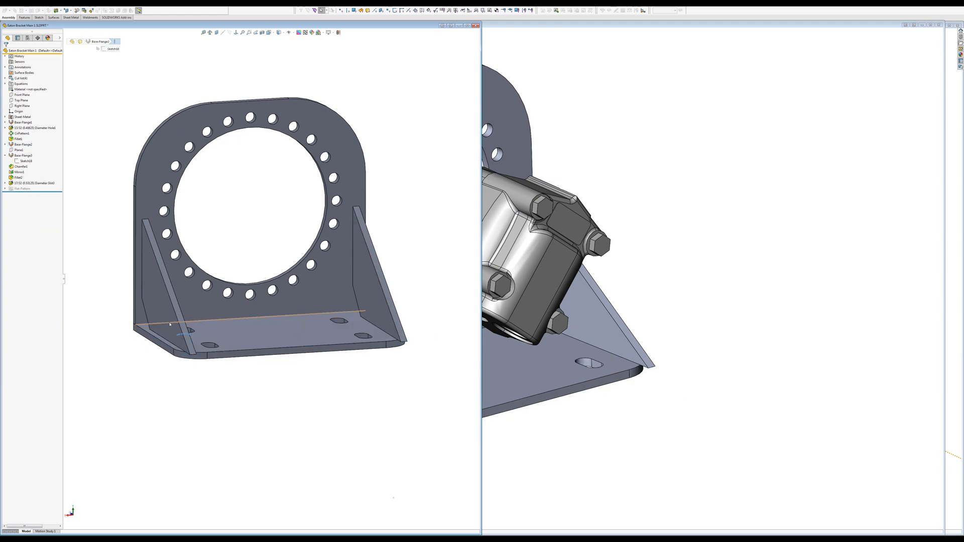
pyautogui.click(176, 332)
pyautogui.moveTo(188, 333); pyautogui.dragTo(299, 395, button='middle')
pyautogui.click(286, 397)
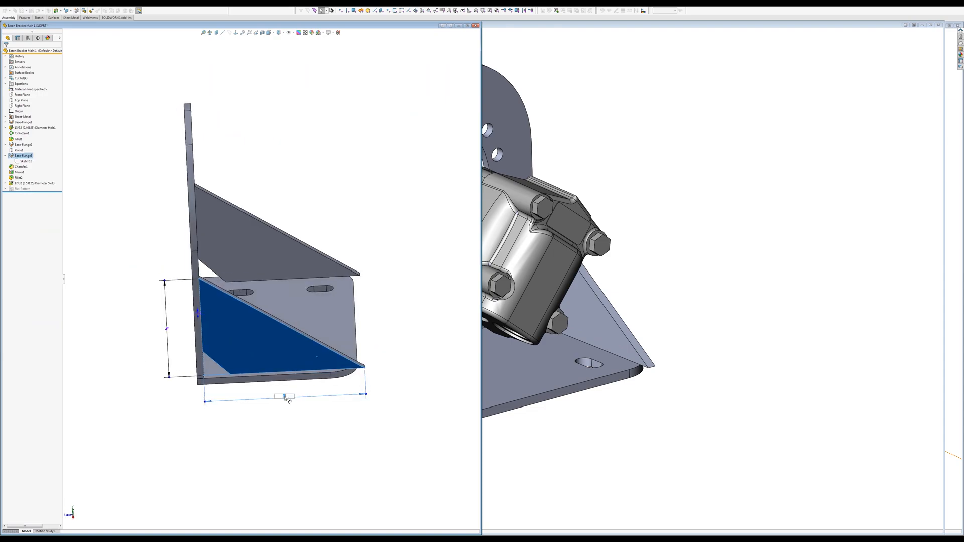
pyautogui.write('5')
pyautogui.press('Return')
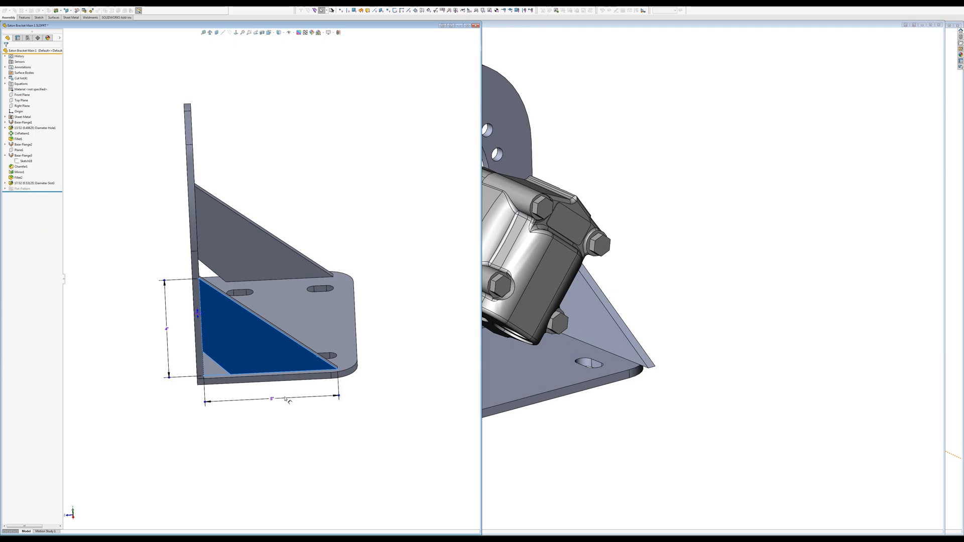
pyautogui.click(371, 413)
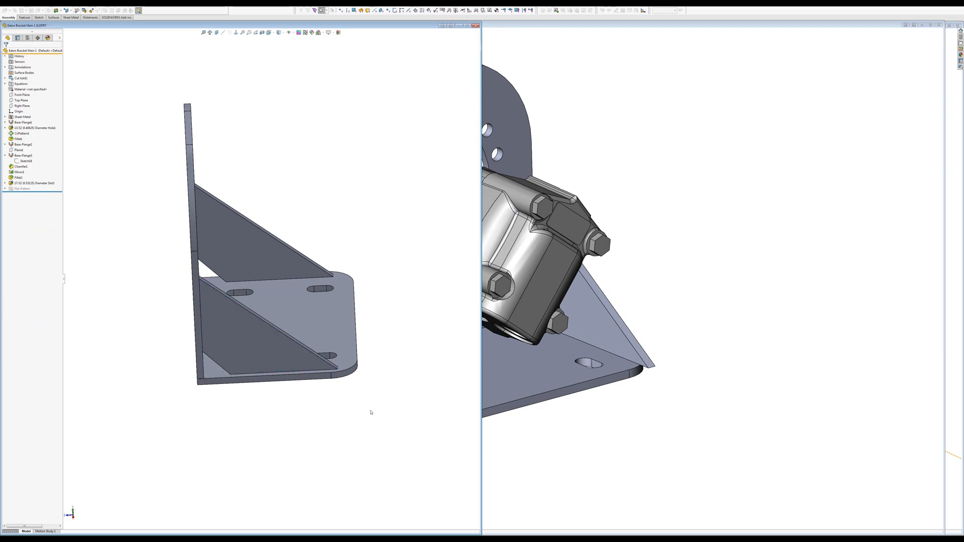
# Switch to the assembly and rotate the motor in its bore, examining how its port end clears the base plate's front edge.
pyautogui.hotkey('ctrl', 'Tab')
pyautogui.press('Return')
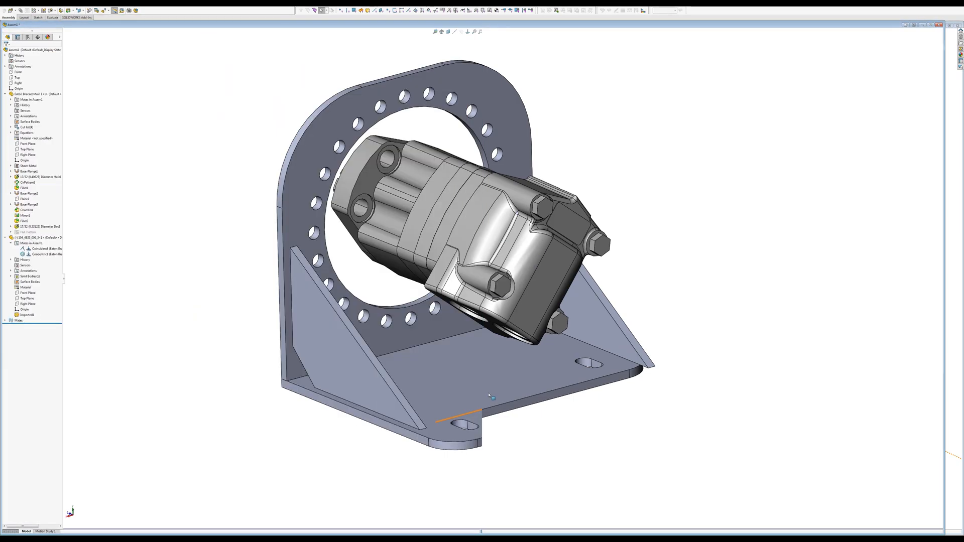
pyautogui.moveTo(483, 403); pyautogui.dragTo(548, 371, button='middle')
pyautogui.moveTo(525, 279); pyautogui.dragTo(584, 306)
pyautogui.moveTo(582, 309); pyautogui.dragTo(601, 184, button='middle')
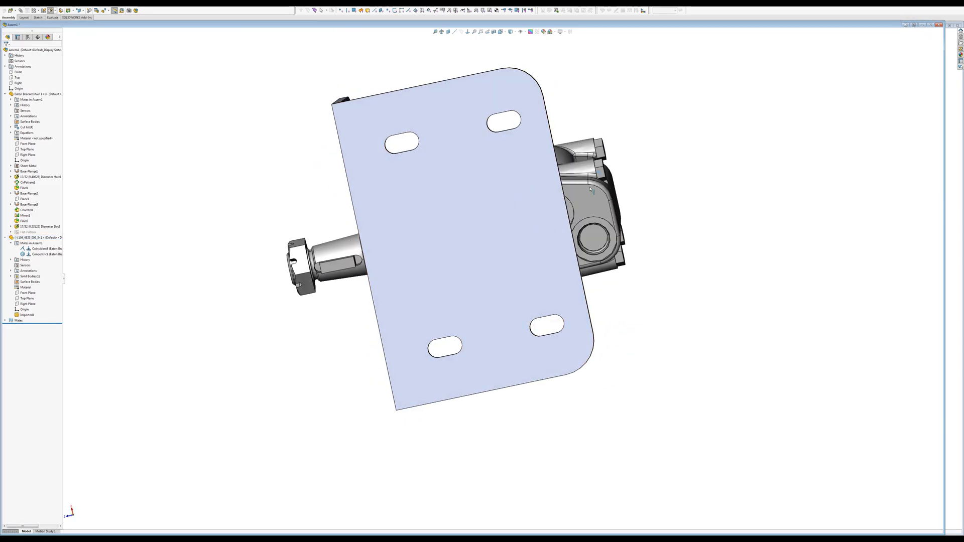
pyautogui.moveTo(576, 189); pyautogui.dragTo(569, 242, button='middle')
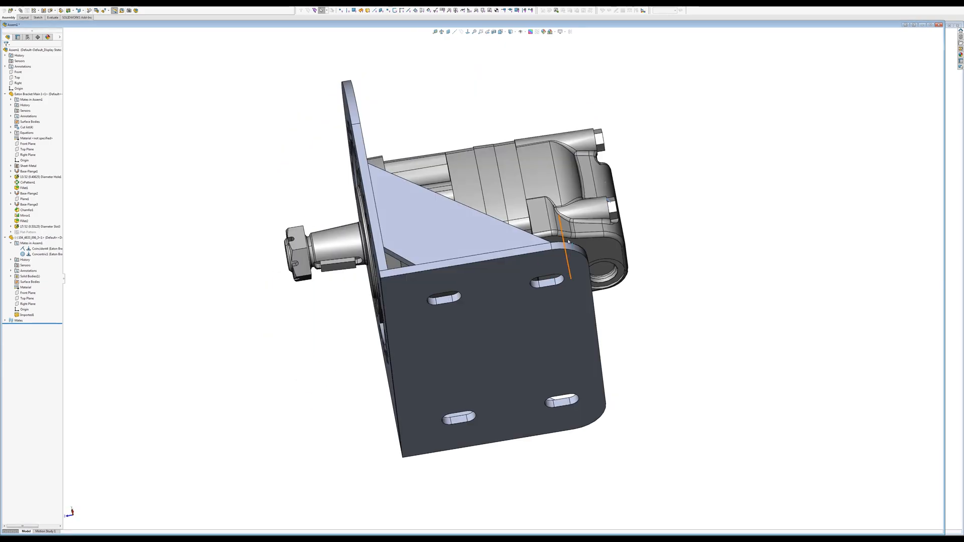
pyautogui.moveTo(550, 237); pyautogui.dragTo(550, 213)
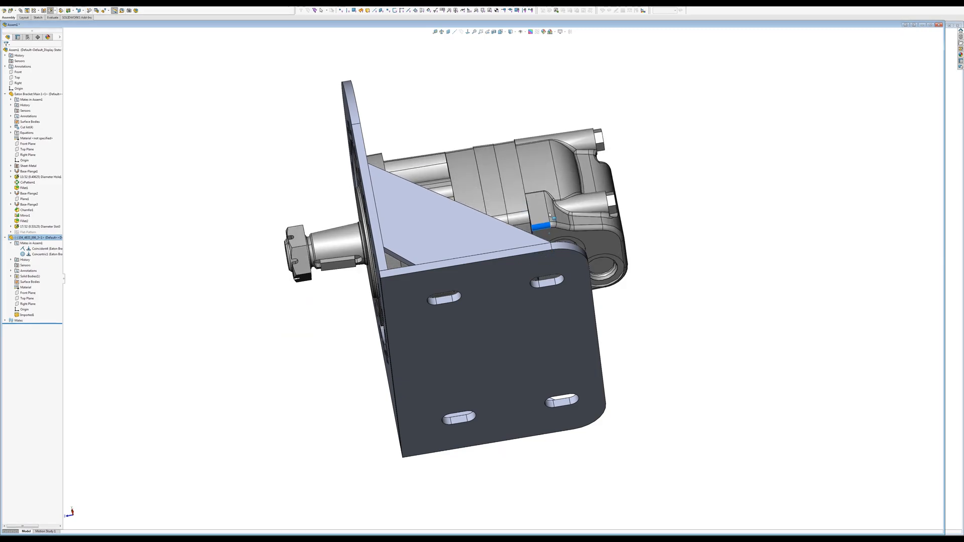
pyautogui.moveTo(549, 212); pyautogui.dragTo(433, 321, button='middle')
pyautogui.moveTo(248, 376)
pyautogui.mouseDown(button='middle')
pyautogui.moveTo(332, 335)
pyautogui.moveTo(326, 363)
pyautogui.moveTo(277, 391)
pyautogui.moveTo(387, 350)
pyautogui.moveTo(354, 351)
pyautogui.moveTo(394, 352)
pyautogui.moveTo(261, 369)
pyautogui.mouseUp(button='middle')
pyautogui.click(223, 415)
# Switch back to the Eaton bracket part and open the base plate's sketch for editing.
pyautogui.hotkey('ctrl', 'Tab')
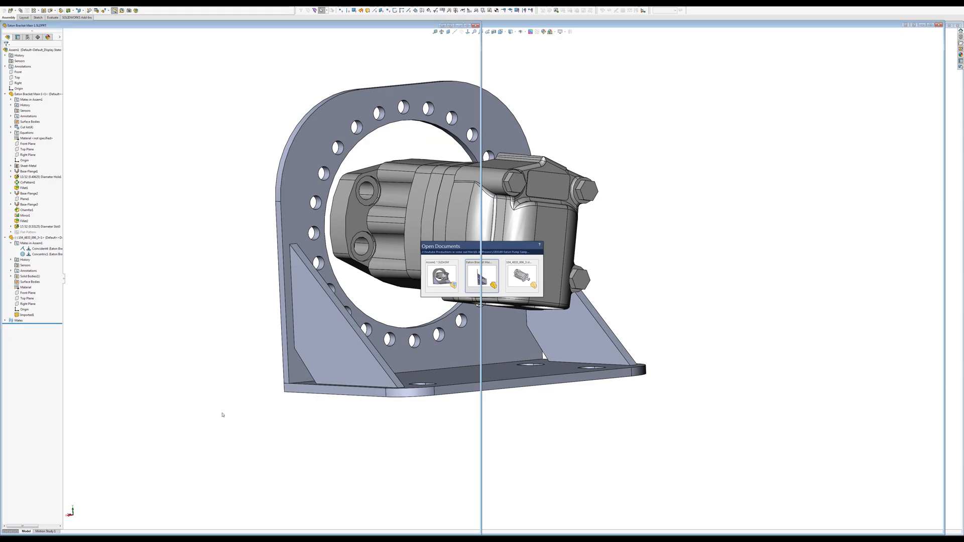
pyautogui.moveTo(387, 400); pyautogui.dragTo(356, 306, button='middle')
pyautogui.hotkey('ctrl', 'Tab')
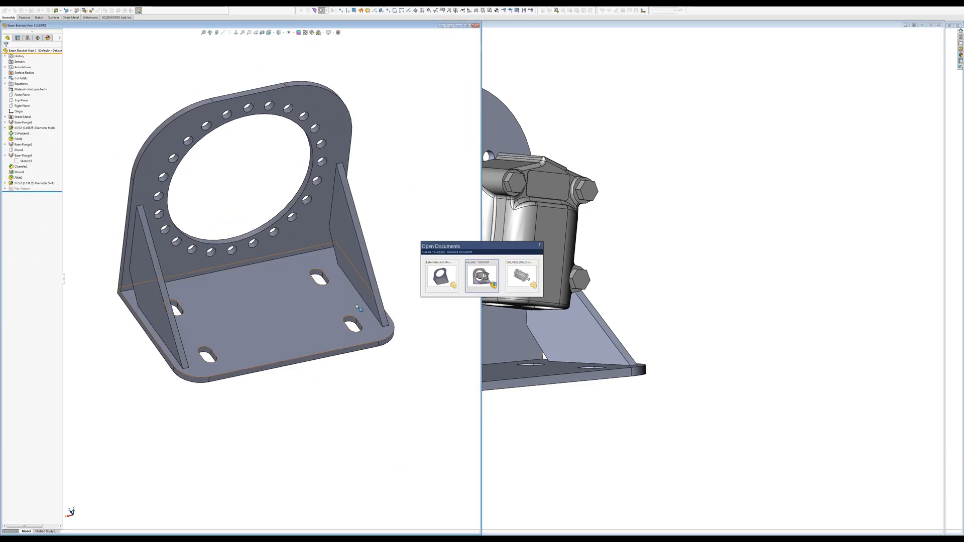
pyautogui.hotkey('ctrl', 'Tab')
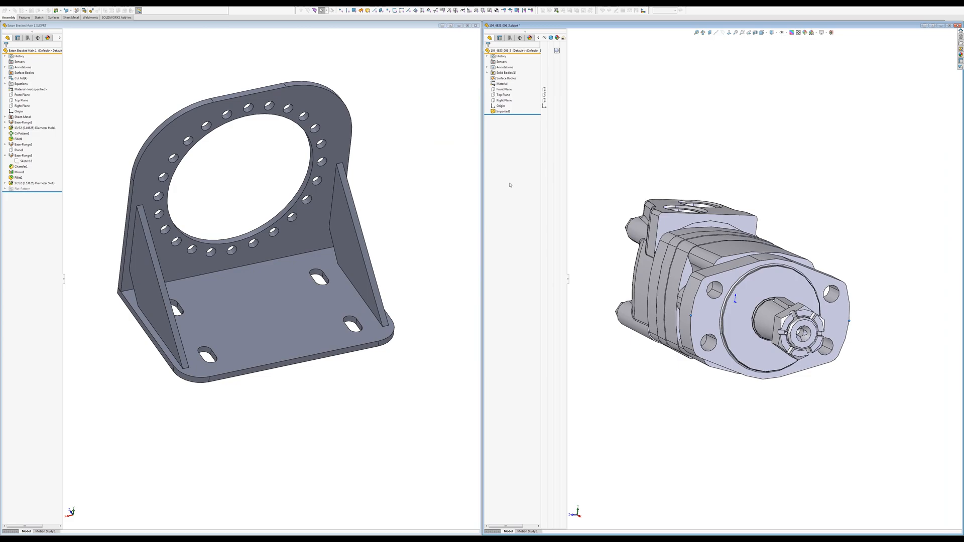
pyautogui.click(361, 296)
pyautogui.click(361, 296)
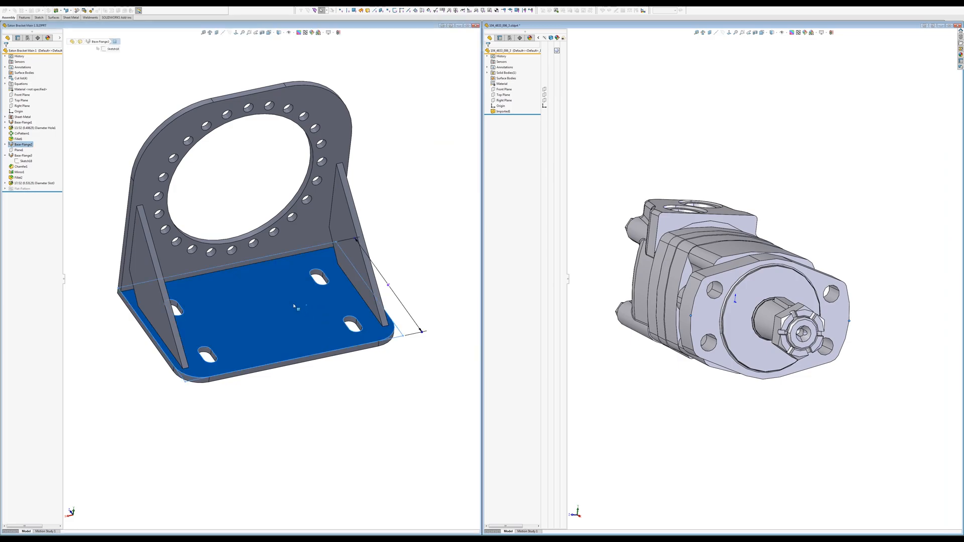
pyautogui.click(22, 157)
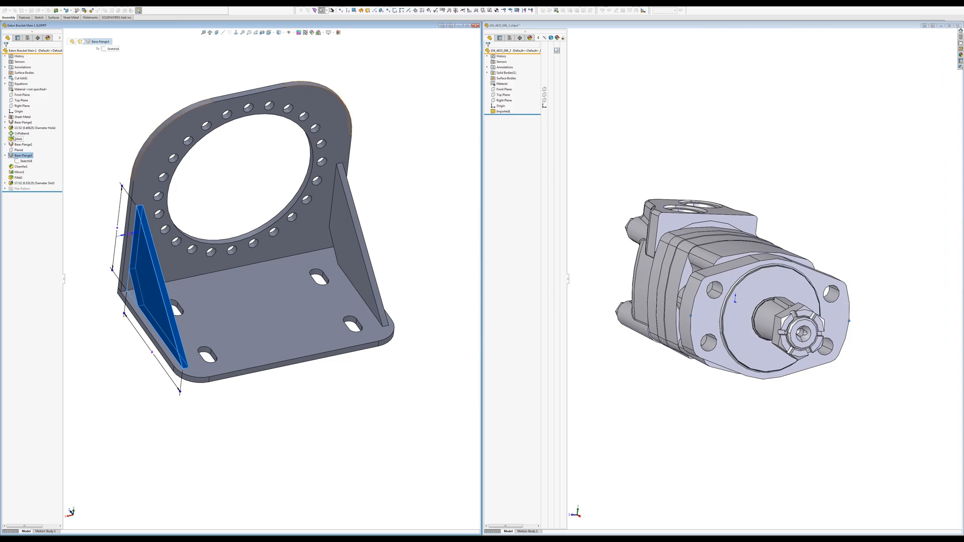
pyautogui.click(5, 145)
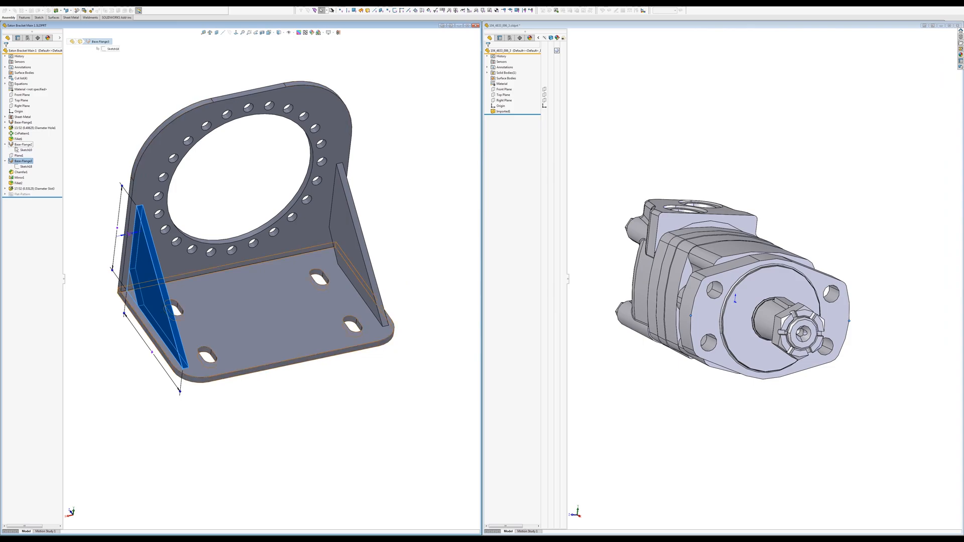
pyautogui.click(21, 145)
pyautogui.click(24, 151)
pyautogui.click(21, 142)
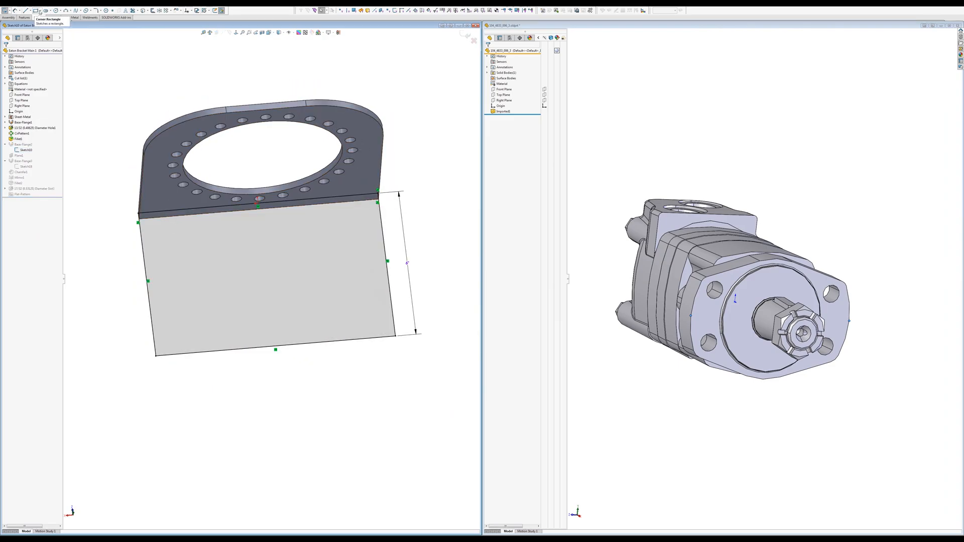
# Sketch a corner rectangle on the base plate and attach its front edge's midpoint to the midpoint of the plate's front edge.
pyautogui.click(36, 10)
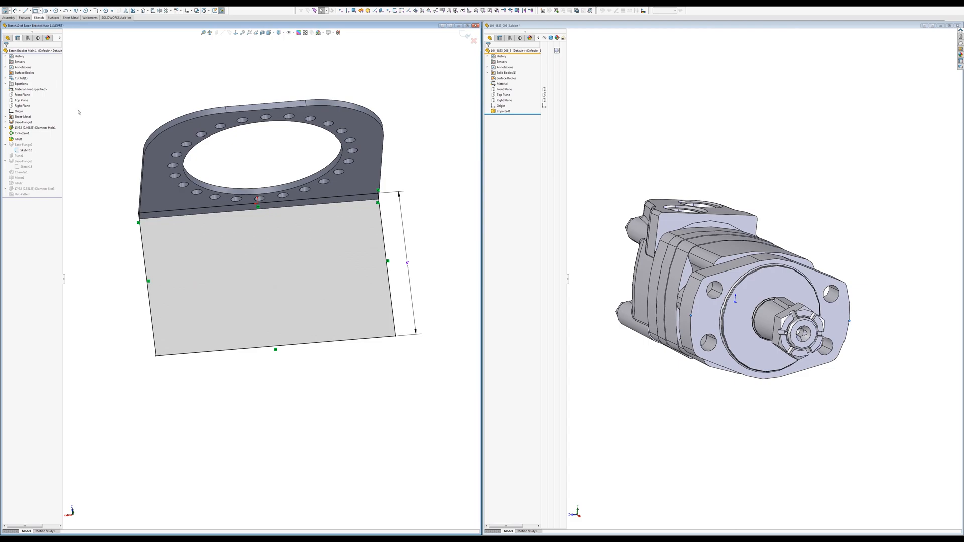
pyautogui.click(238, 285)
pyautogui.click(315, 322)
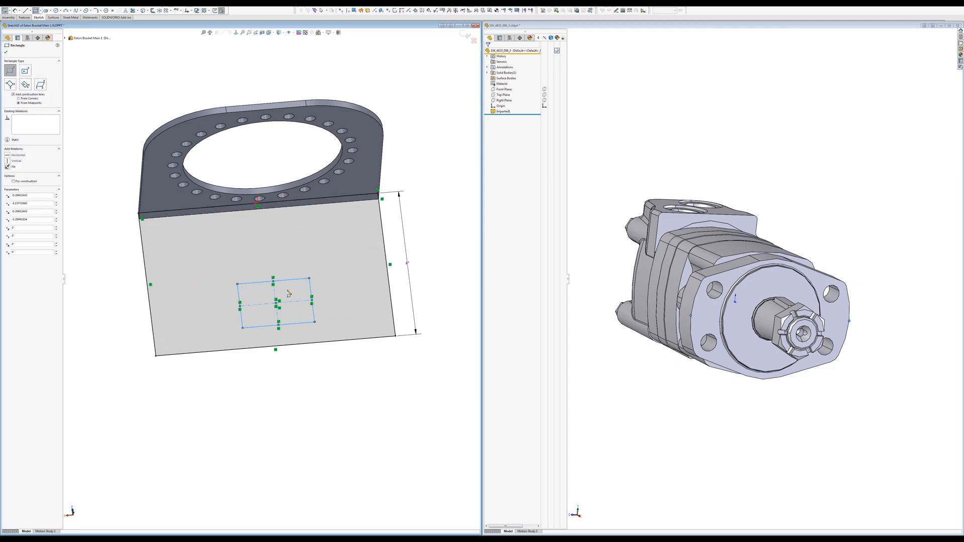
pyautogui.press('Escape')
pyautogui.moveTo(279, 328); pyautogui.dragTo(276, 346)
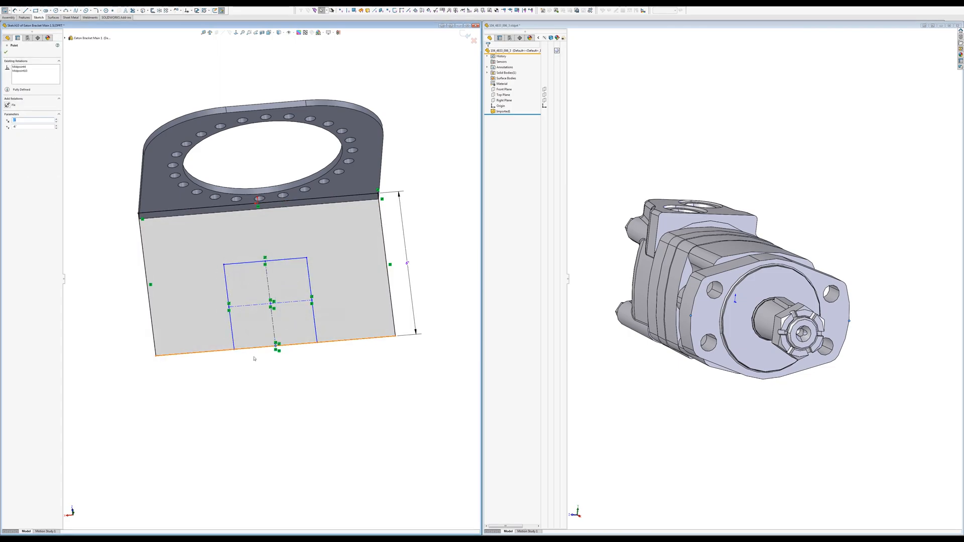
pyautogui.press('Escape')
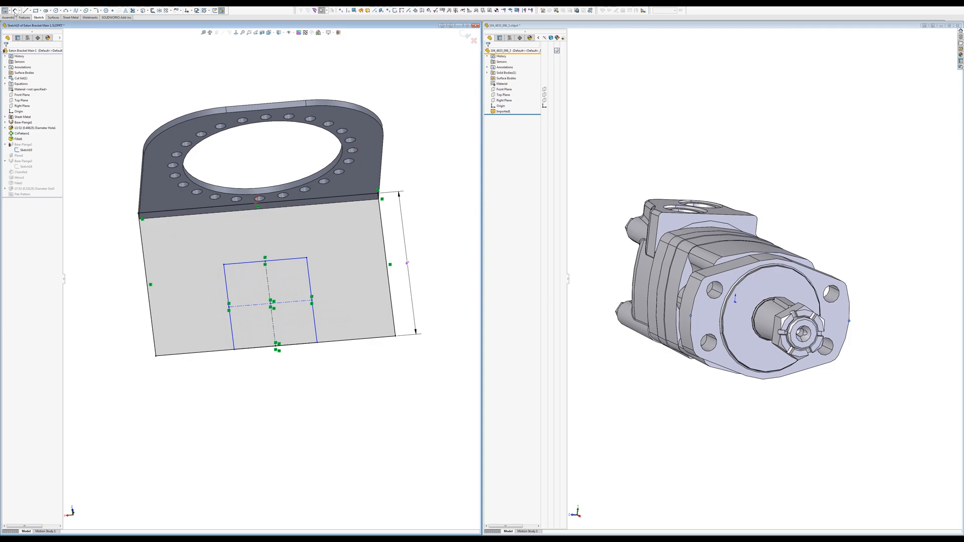
# Dimension the notch rectangle 2 inches deep and 3 inches wide.
pyautogui.click(250, 264)
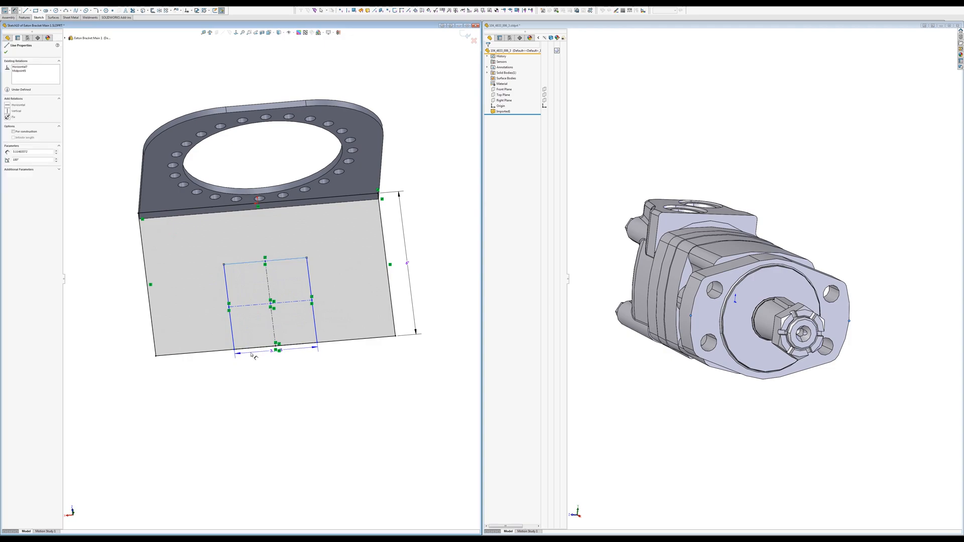
pyautogui.click(253, 348)
pyautogui.click(213, 317)
pyautogui.write('205in')
pyautogui.press('Return')
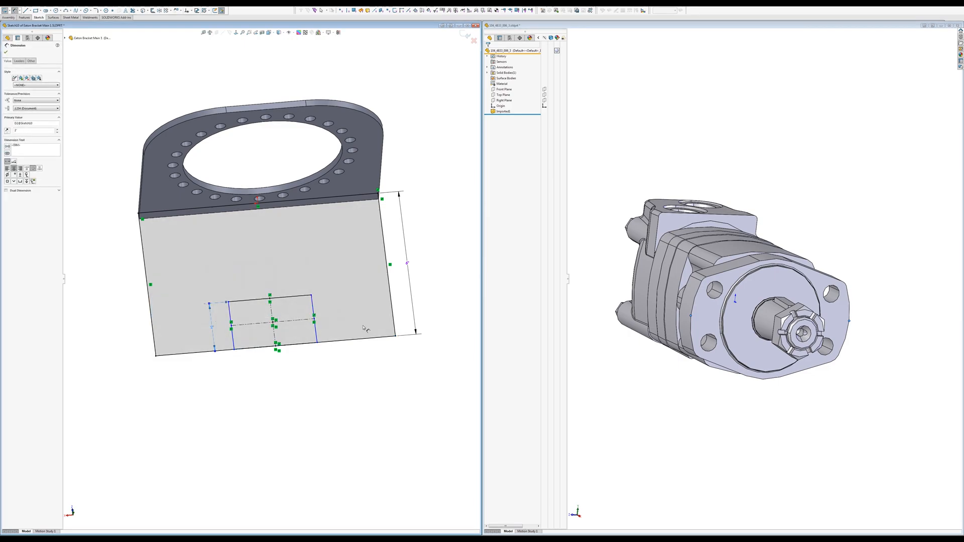
pyautogui.click(231, 313)
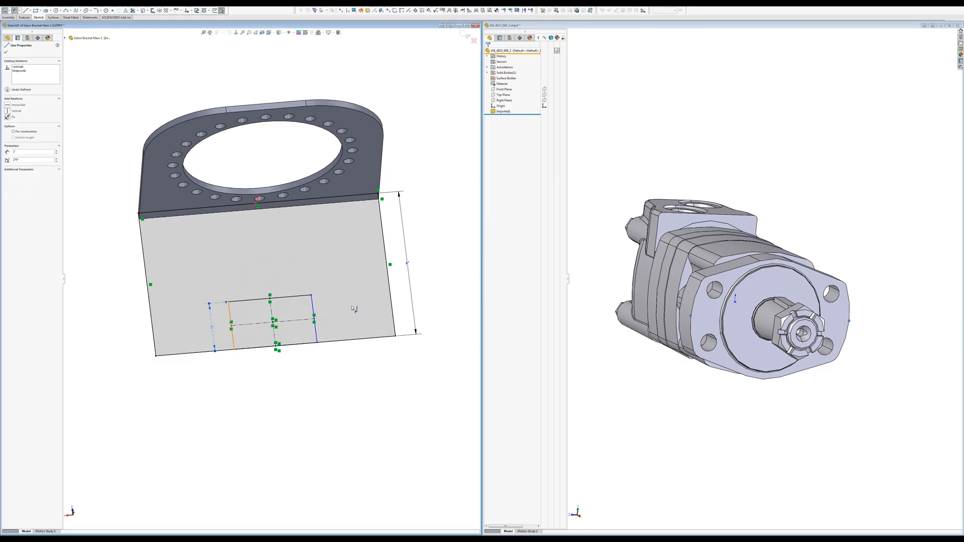
pyautogui.click(315, 311)
pyautogui.click(271, 358)
pyautogui.press('Return')
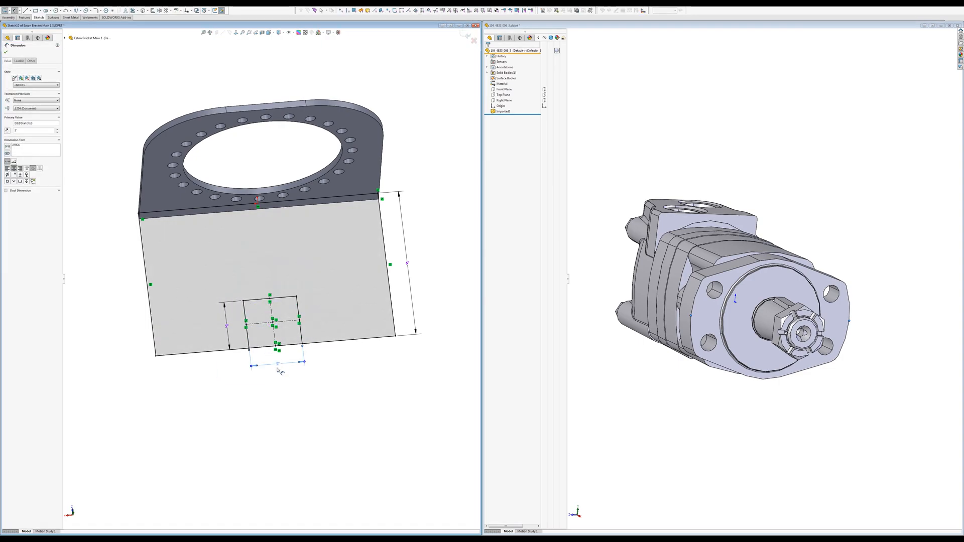
pyautogui.press('Escape')
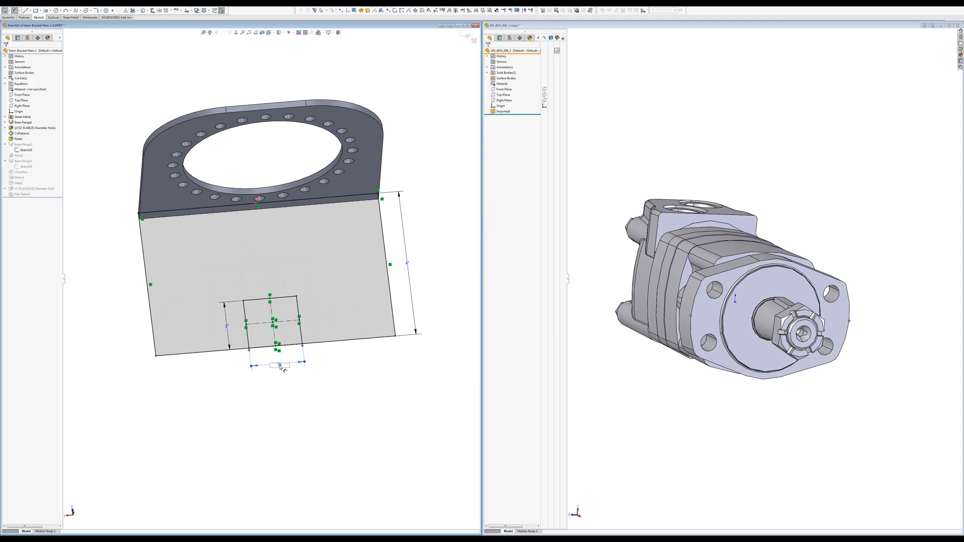
pyautogui.press('Return')
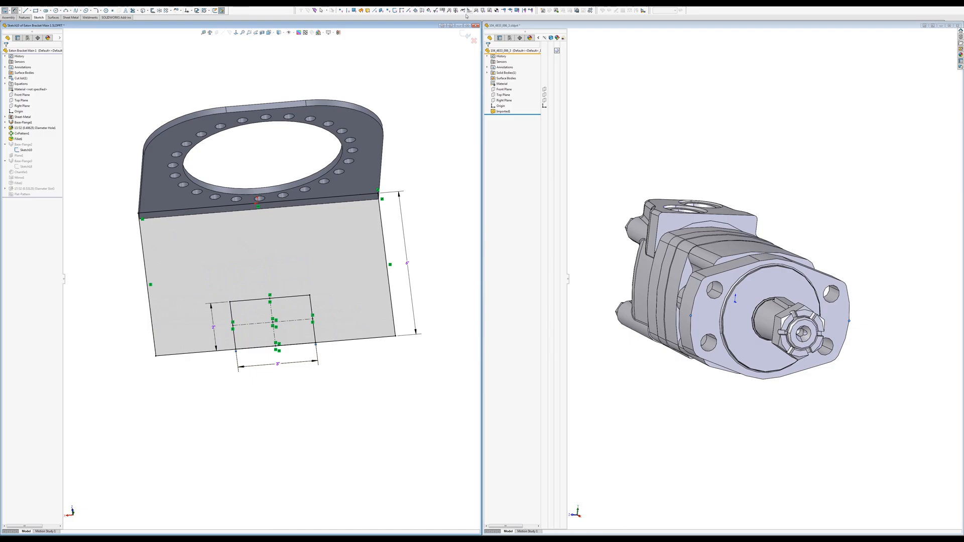
# Try to rebuild the base plate with the notch rectangle, check the sketch for feature problems, and exit it anyway.
pyautogui.click(466, 36)
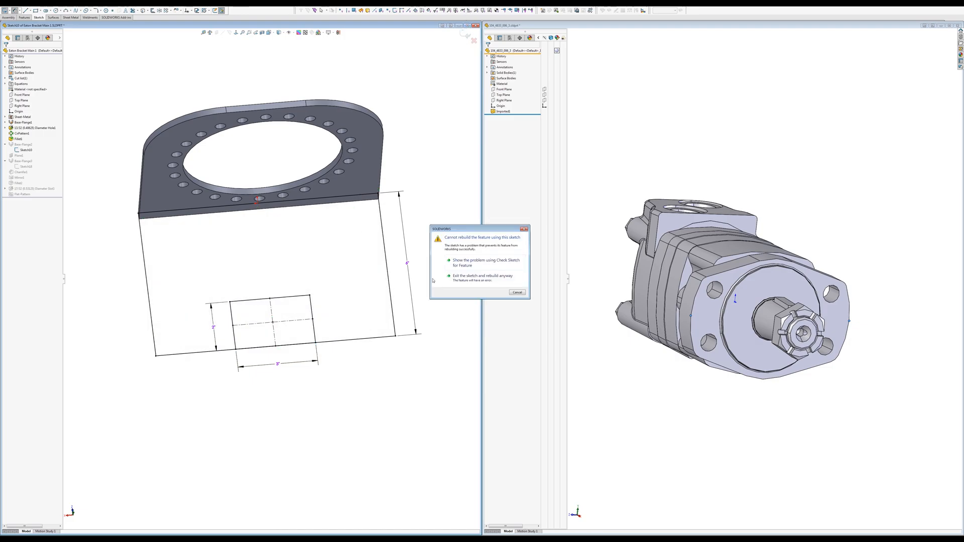
pyautogui.click(459, 271)
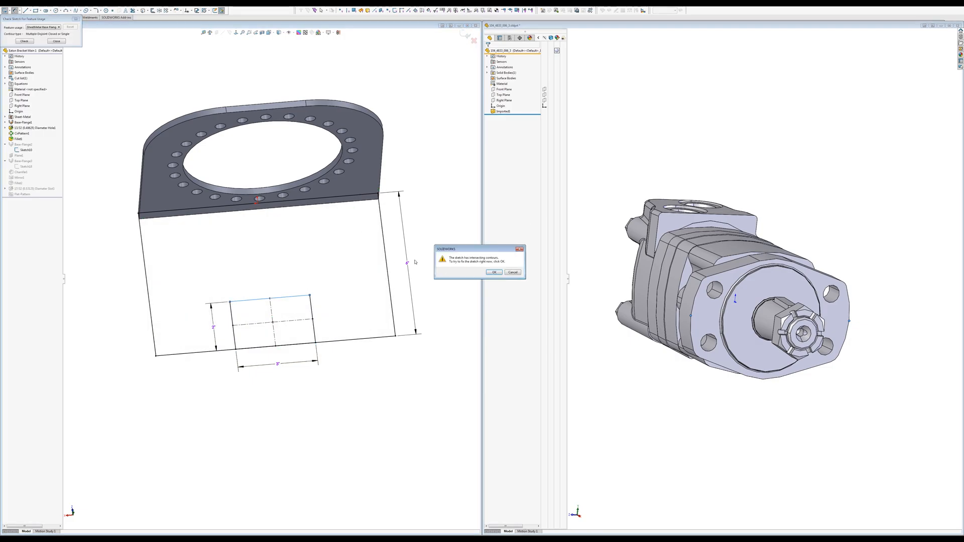
pyautogui.click(494, 272)
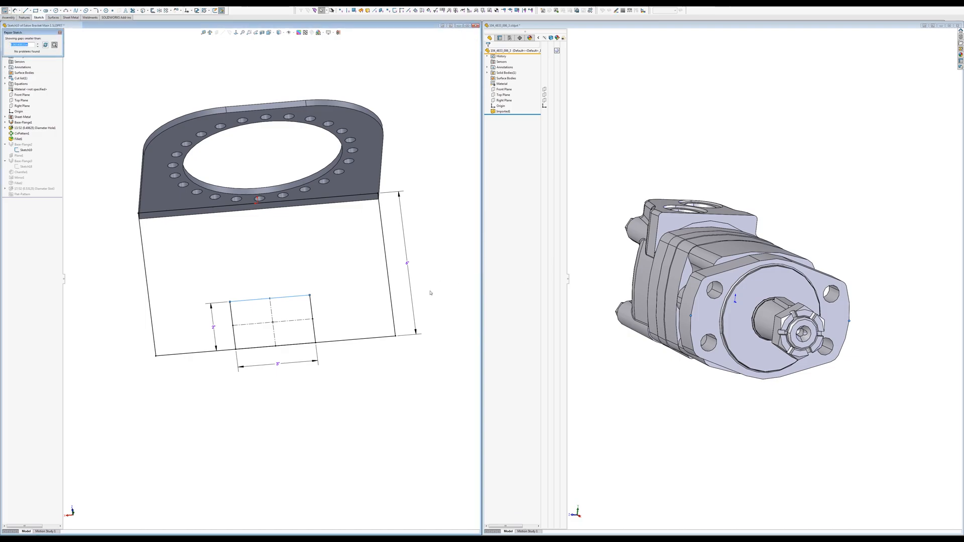
pyautogui.click(60, 32)
pyautogui.click(463, 33)
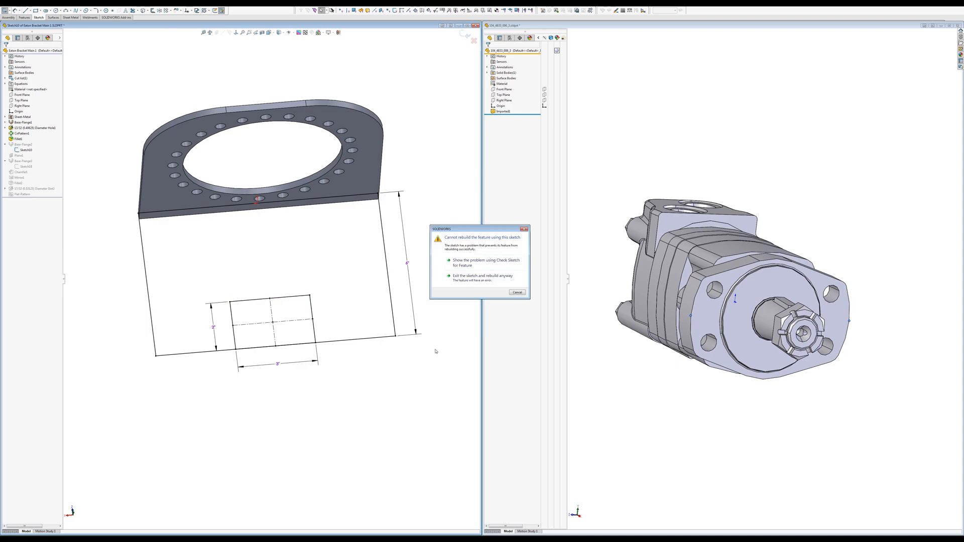
pyautogui.click(464, 273)
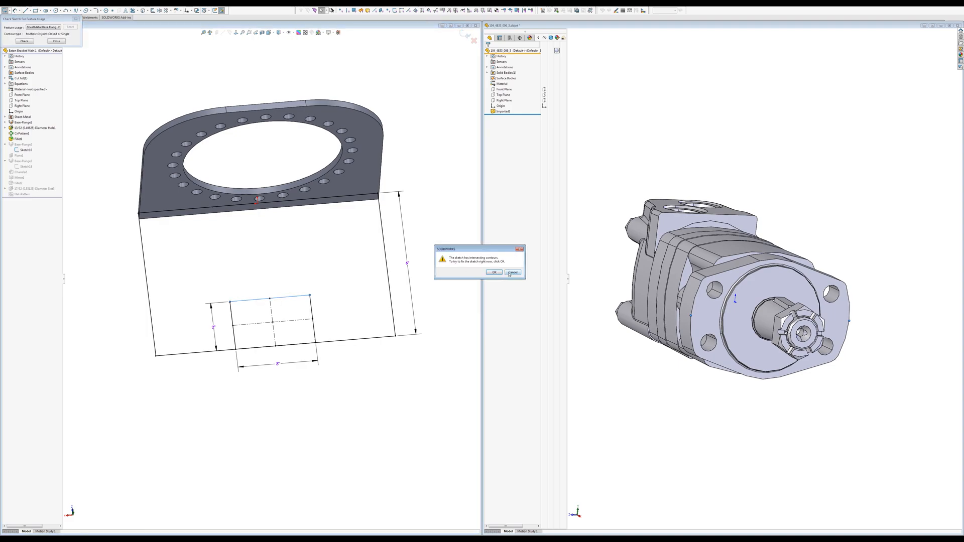
pyautogui.click(510, 273)
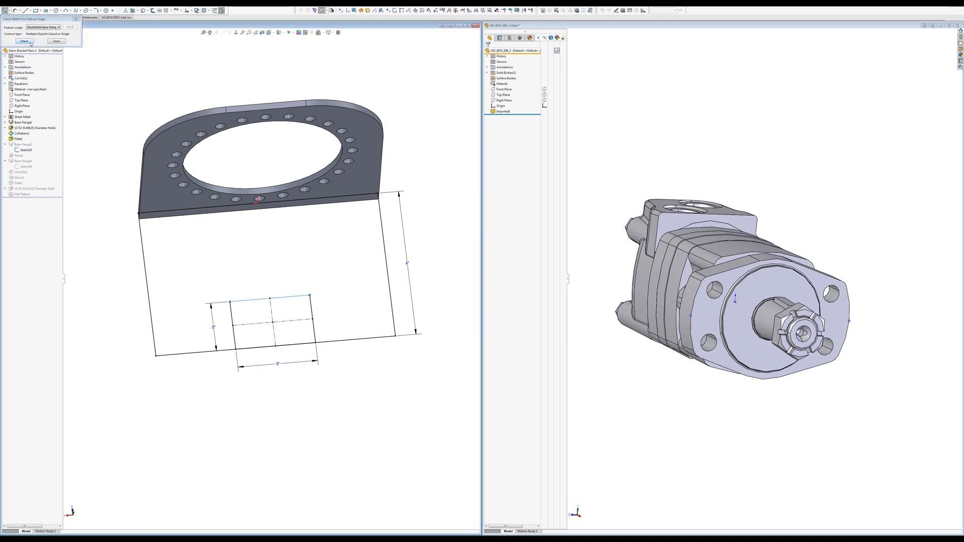
pyautogui.click(57, 42)
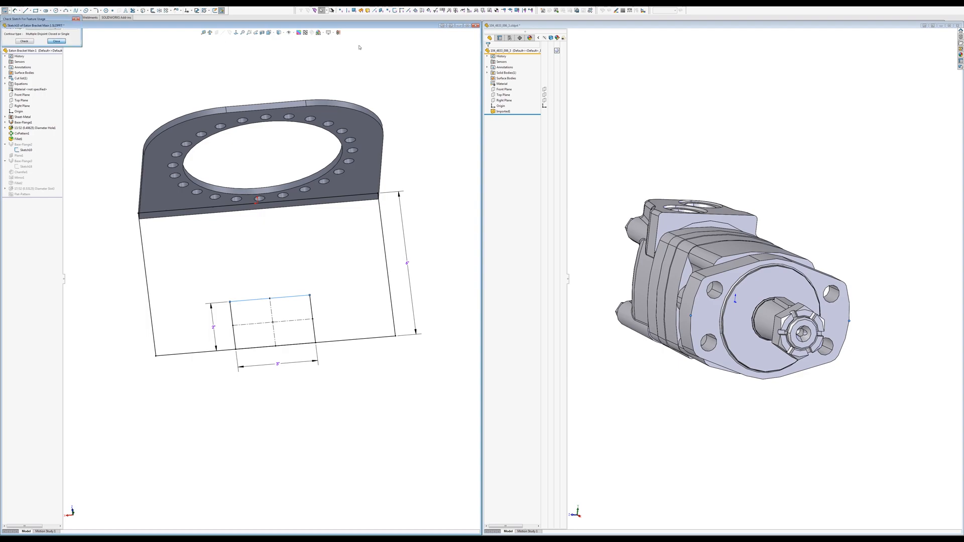
pyautogui.click(465, 35)
pyautogui.click(466, 282)
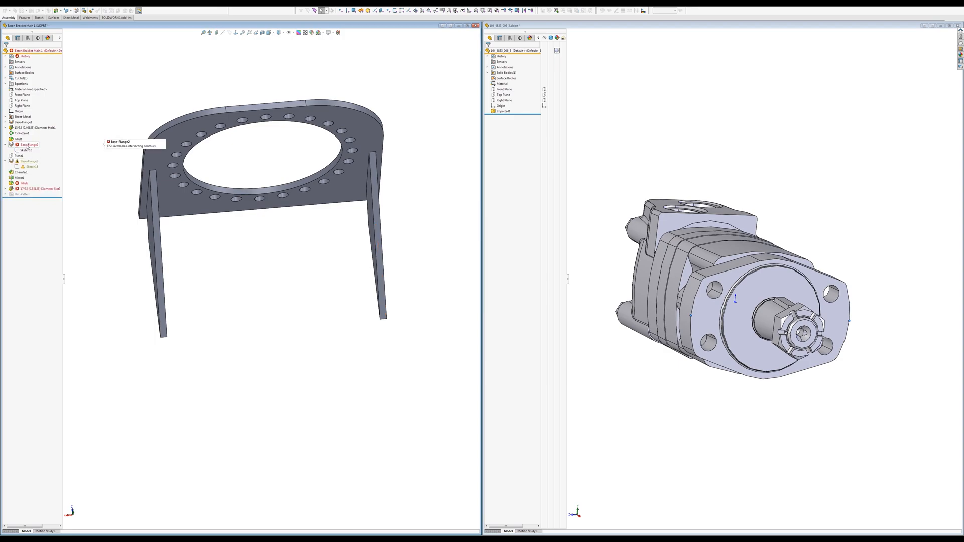
pyautogui.click(28, 145)
pyautogui.click(32, 131)
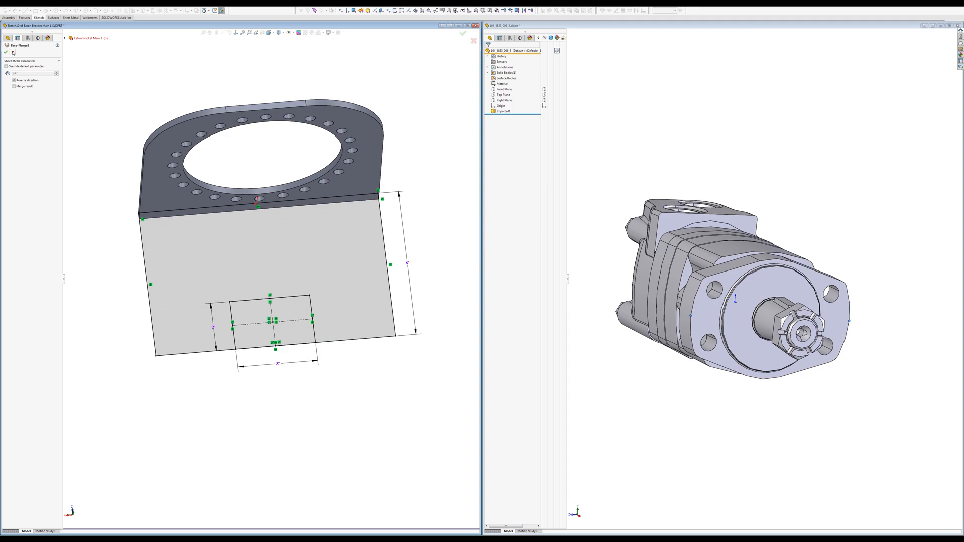
pyautogui.click(13, 53)
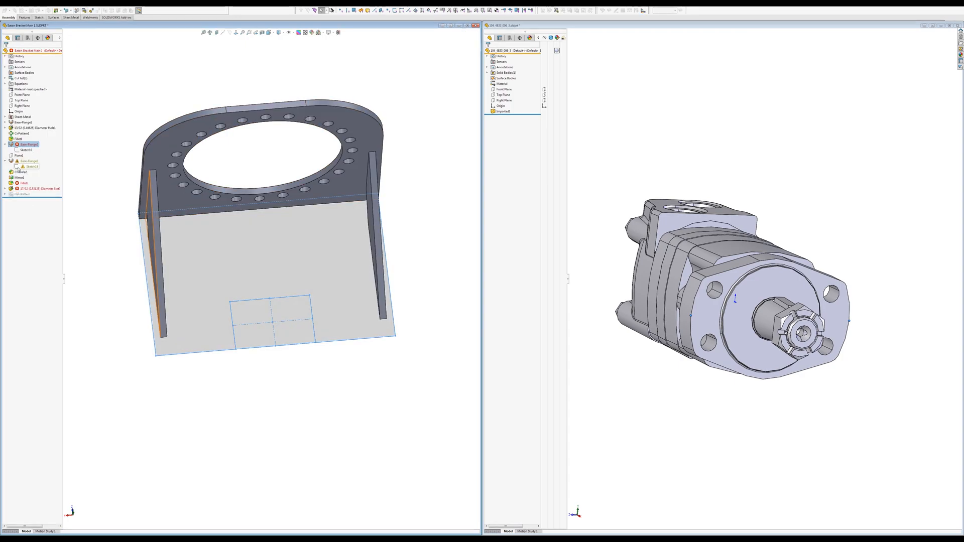
# Edit the base plate's sketch and trim away the front edge segment inside the notch rectangle.
pyautogui.click(34, 137)
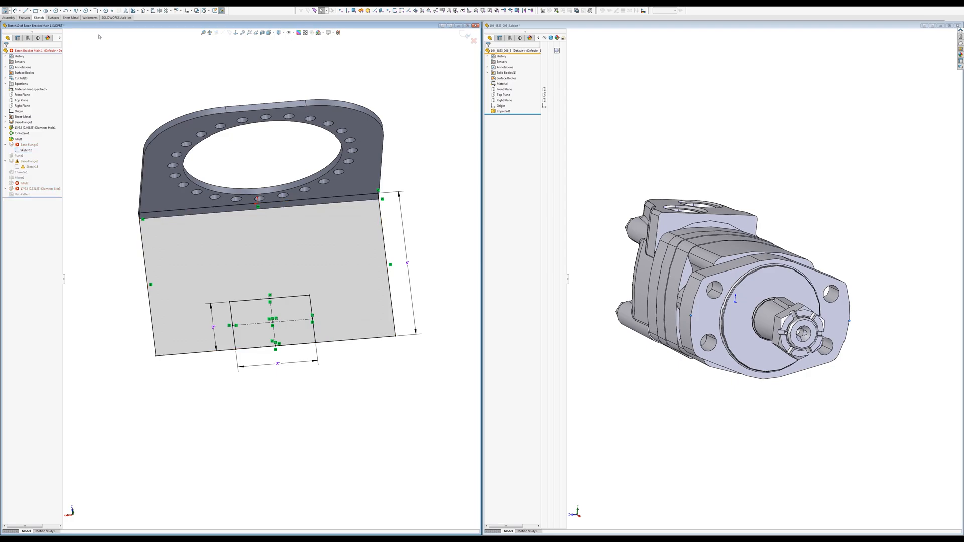
pyautogui.click(132, 11)
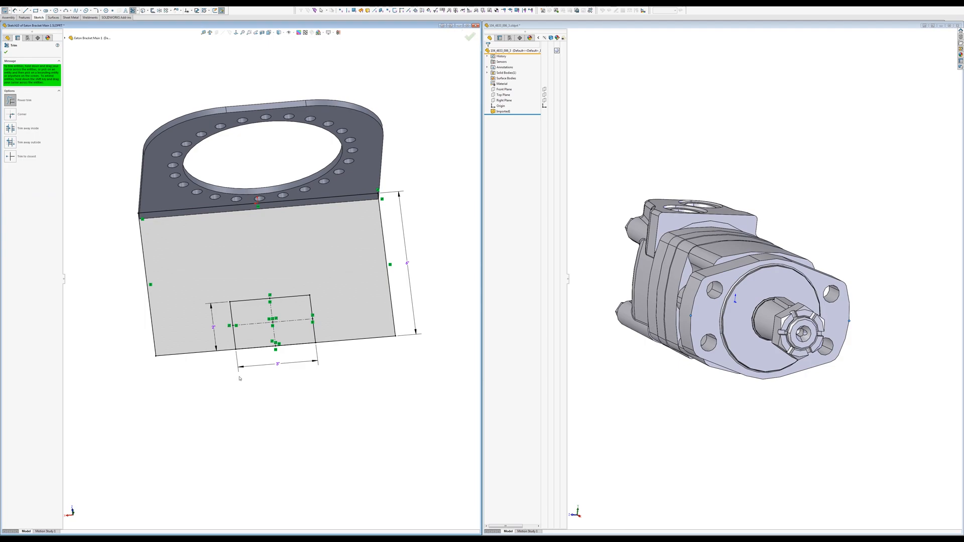
pyautogui.moveTo(244, 359)
pyautogui.mouseDown()
pyautogui.moveTo(255, 335)
pyautogui.moveTo(295, 339)
pyautogui.mouseUp()
pyautogui.press('Escape')
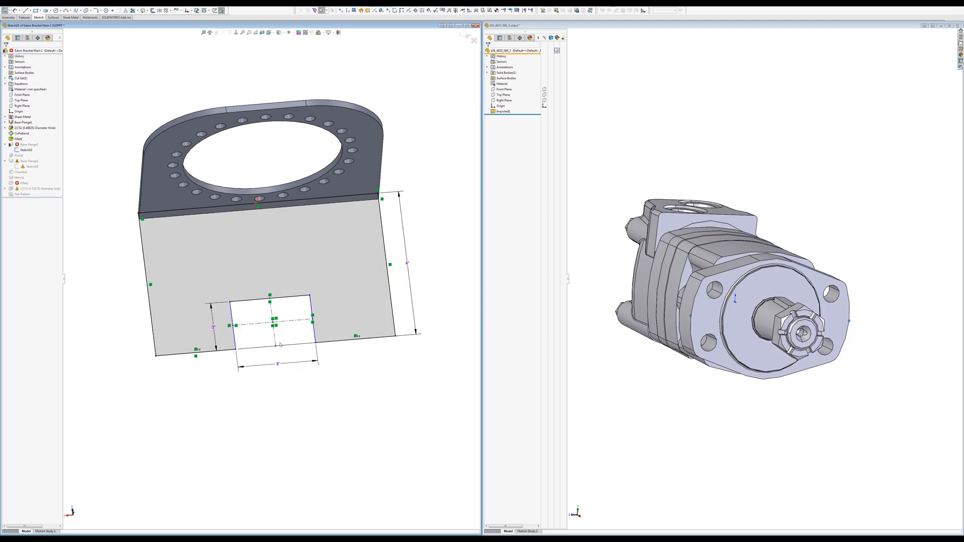
# Shorten the notch's vertical centerline, delete its leftover relations, and attach its lower endpoint to the midpoint of the horizontal centerline.
pyautogui.click(275, 339)
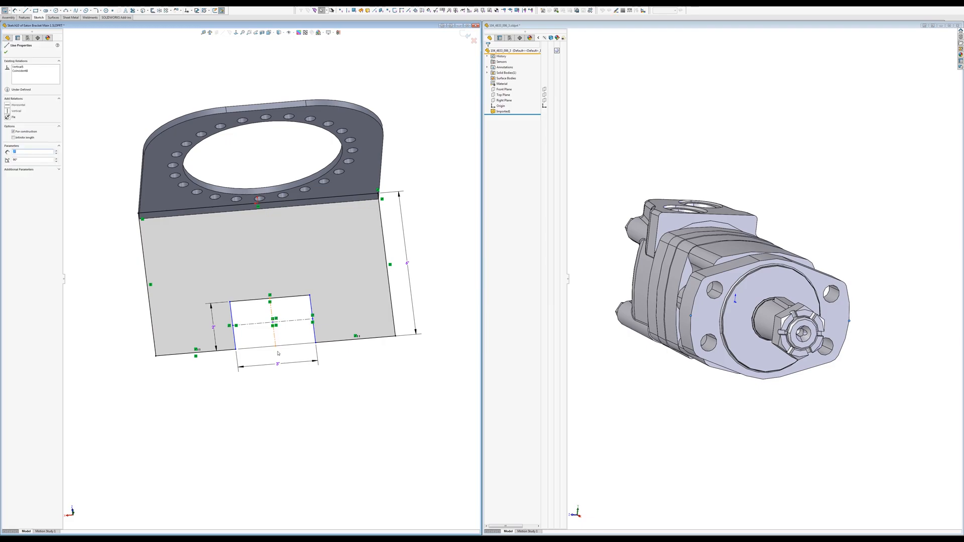
pyautogui.click(277, 349)
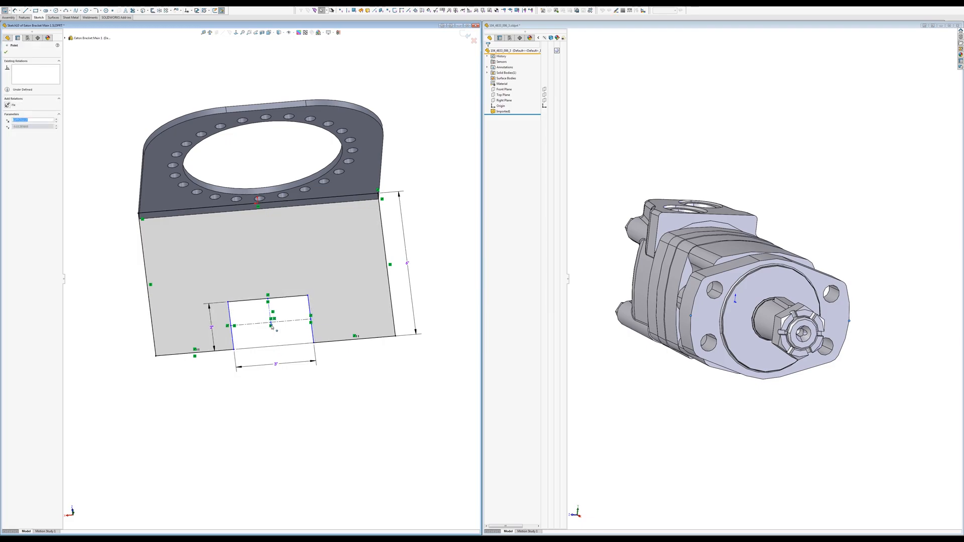
pyautogui.scroll(3, 275, 329)
pyautogui.scroll(1, 279, 330)
pyautogui.moveTo(251, 290); pyautogui.dragTo(299, 319)
pyautogui.press('Delete')
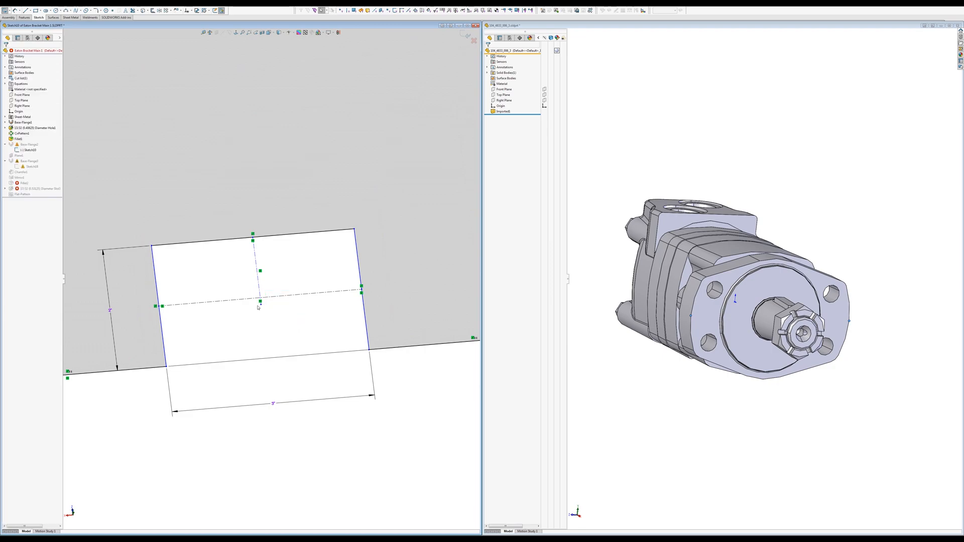
pyautogui.moveTo(261, 305); pyautogui.dragTo(261, 299)
pyautogui.scroll(-3, 272, 279)
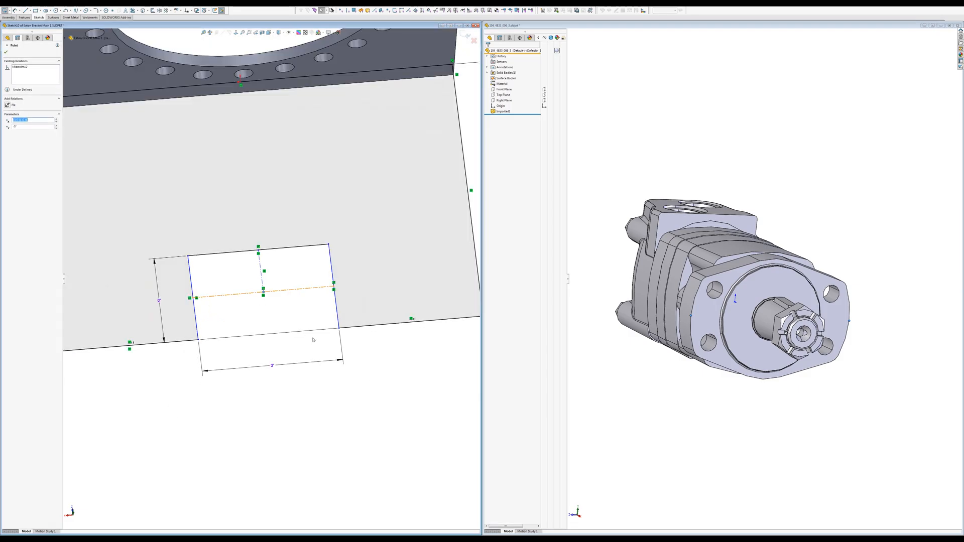
# Make the notch's vertical centerline coincident with the part origin and exit the sketch to rebuild the base plate.
pyautogui.click(370, 344)
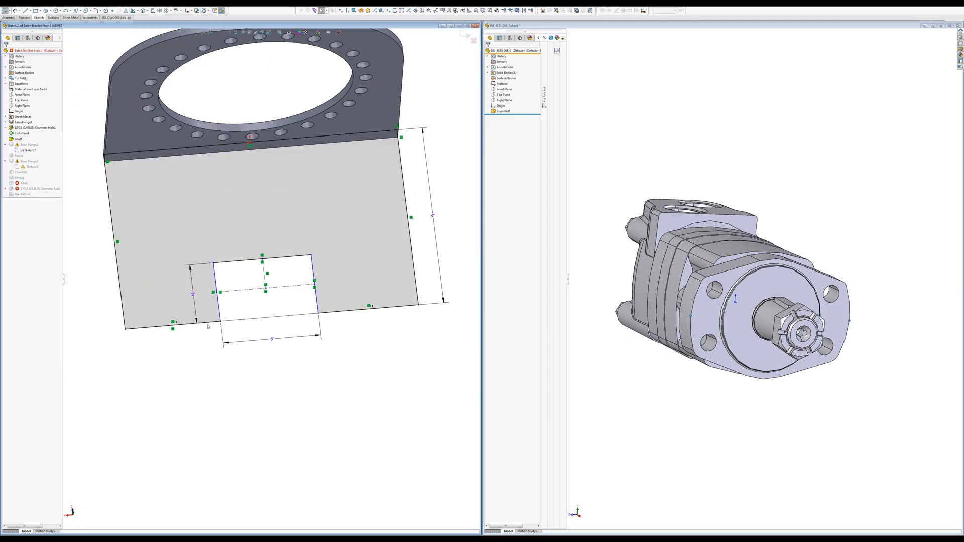
pyautogui.click(172, 325)
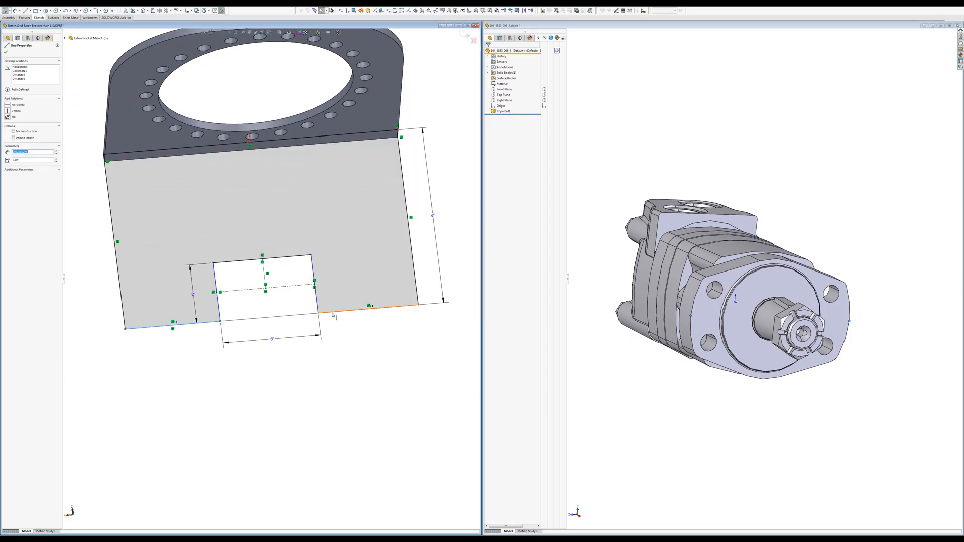
pyautogui.click(367, 355)
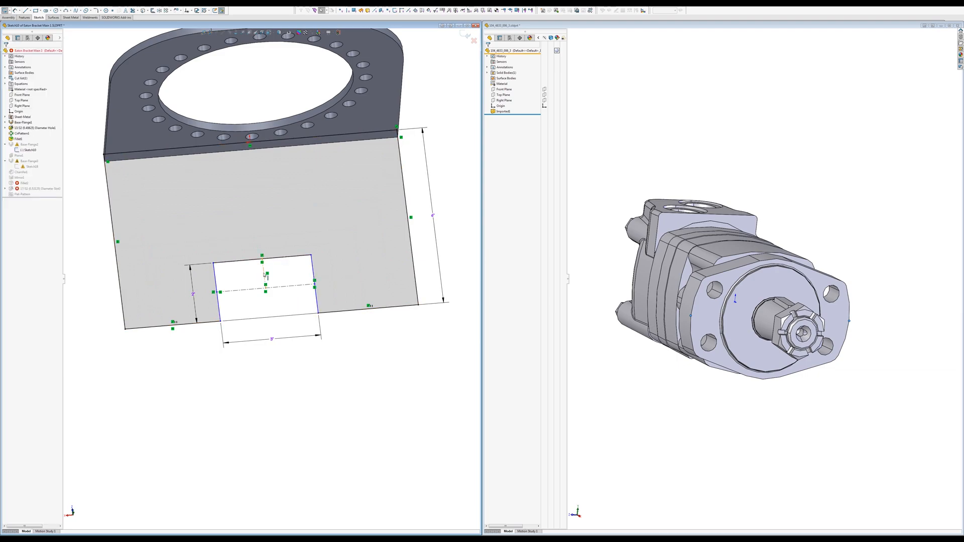
pyautogui.click(251, 147)
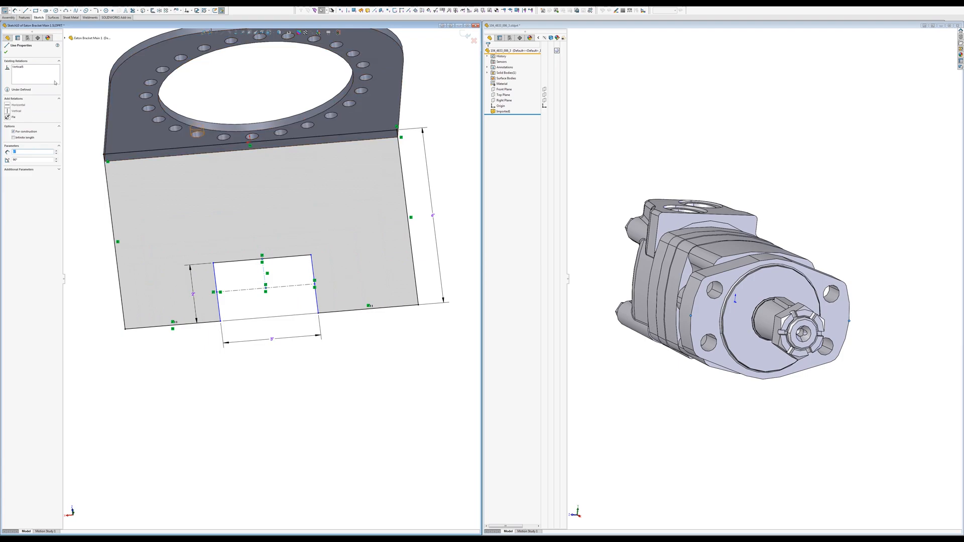
pyautogui.click(64, 38)
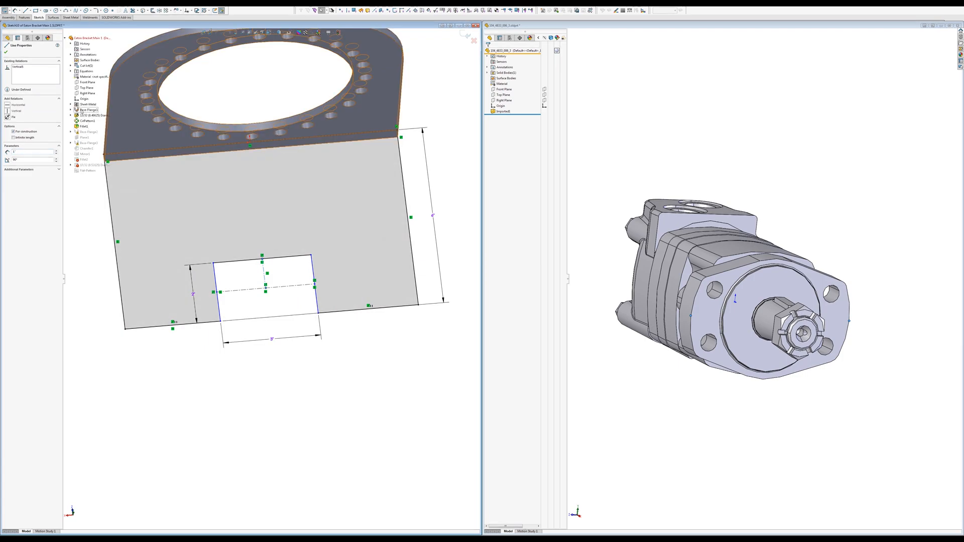
pyautogui.keyDown('ctrl'); pyautogui.click(83, 99); pyautogui.keyUp('ctrl')
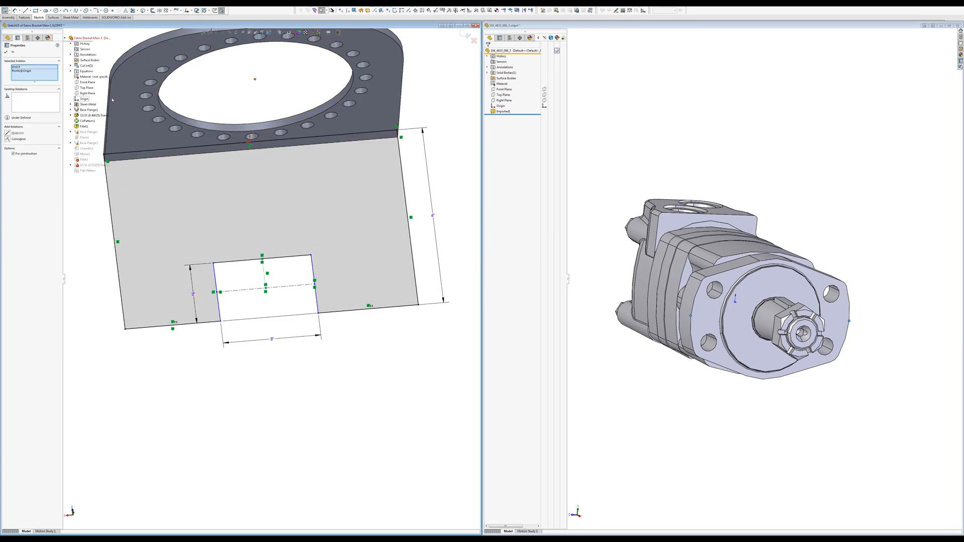
pyautogui.click(17, 139)
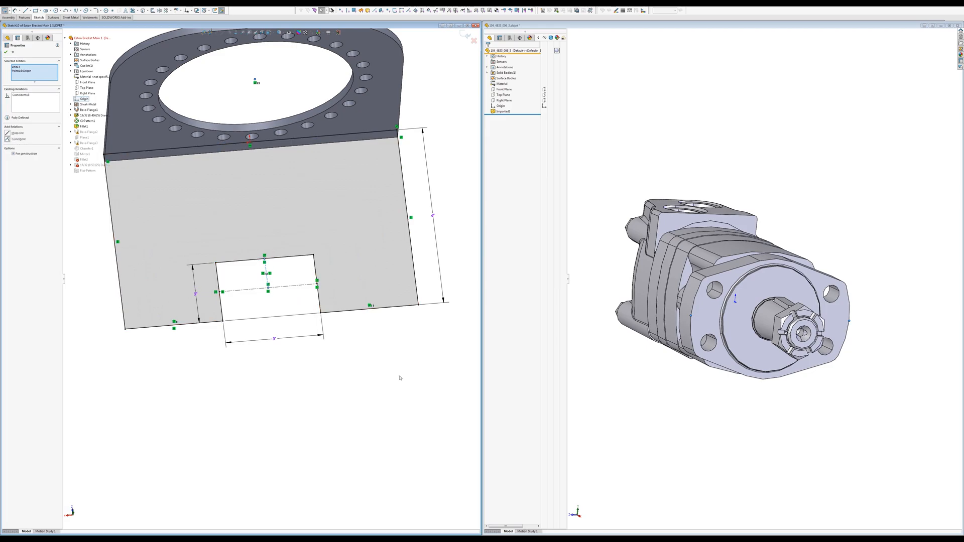
pyautogui.click(466, 35)
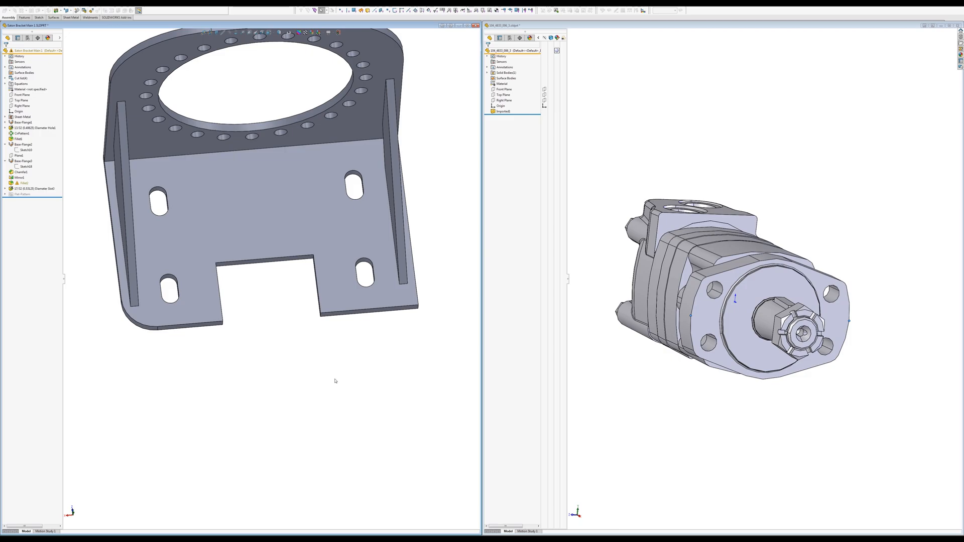
# Switch to the motor assembly and examine from below how the notch clears the motor's ports.
pyautogui.hotkey('ctrl', 'Tab')
pyautogui.hotkey('ctrl', 'Tab')
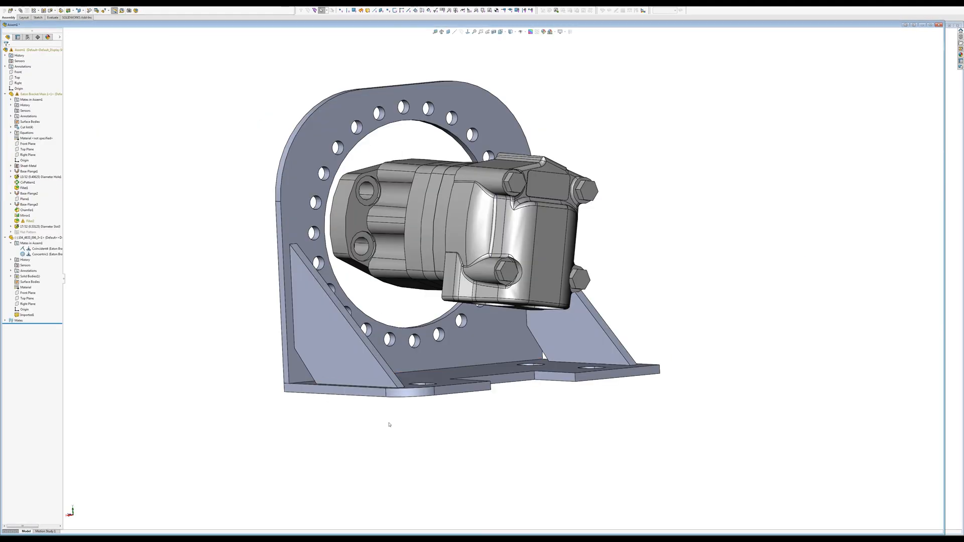
pyautogui.moveTo(389, 425); pyautogui.dragTo(374, 180, button='middle')
# Return to the bracket part and set the notch depth to 1 inch.
pyautogui.hotkey('ctrl', 'Tab')
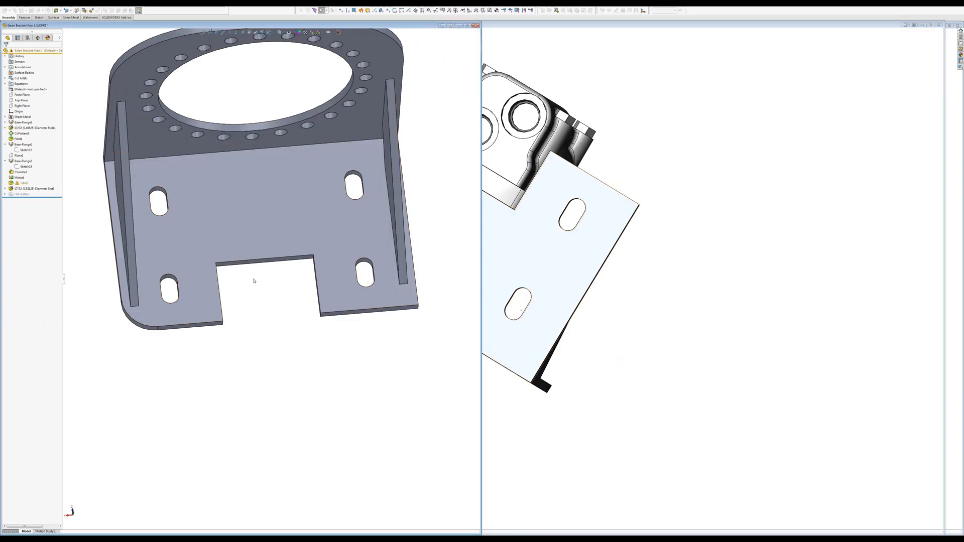
pyautogui.click(26, 150)
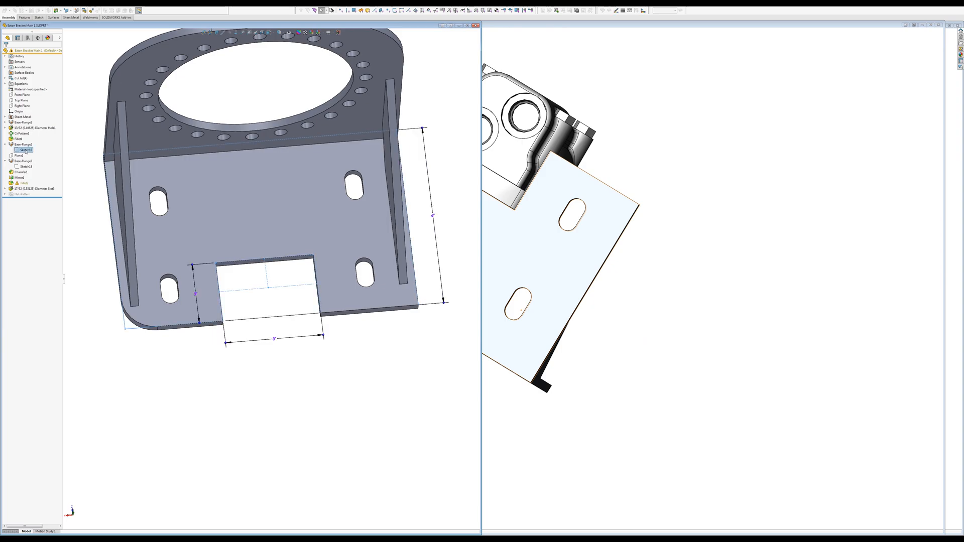
pyautogui.click(195, 293)
pyautogui.write('1')
pyautogui.press('Return')
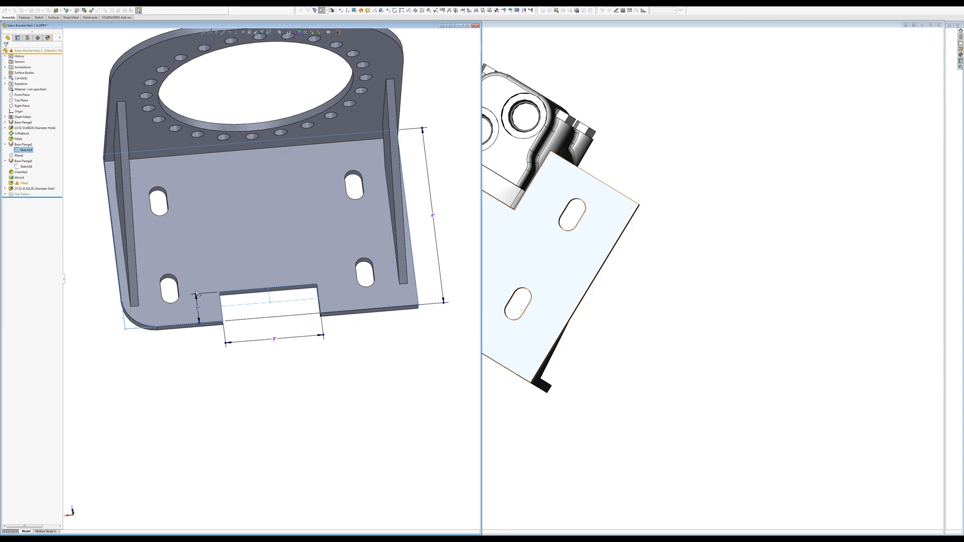
pyautogui.click(272, 411)
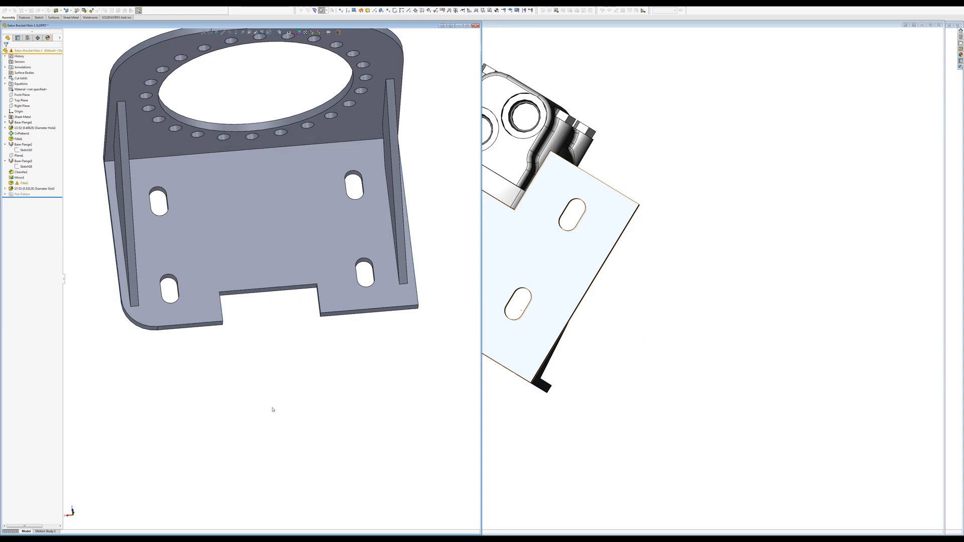
# Check the shallower notch against the motor in the assembly, and increase the notch depth in the bracket part.
pyautogui.hotkey('ctrl', 'Tab')
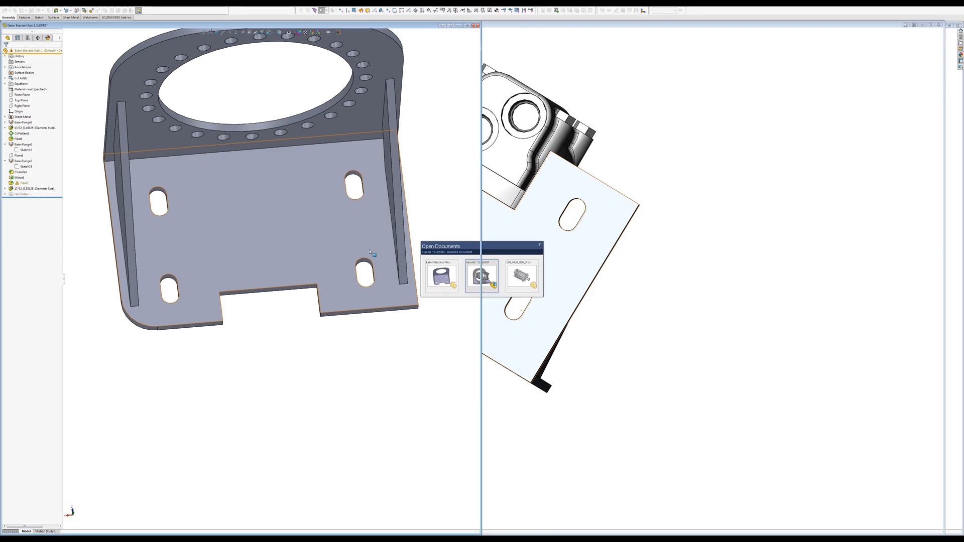
pyautogui.press('Return')
pyautogui.hotkey('ctrl', 'Tab')
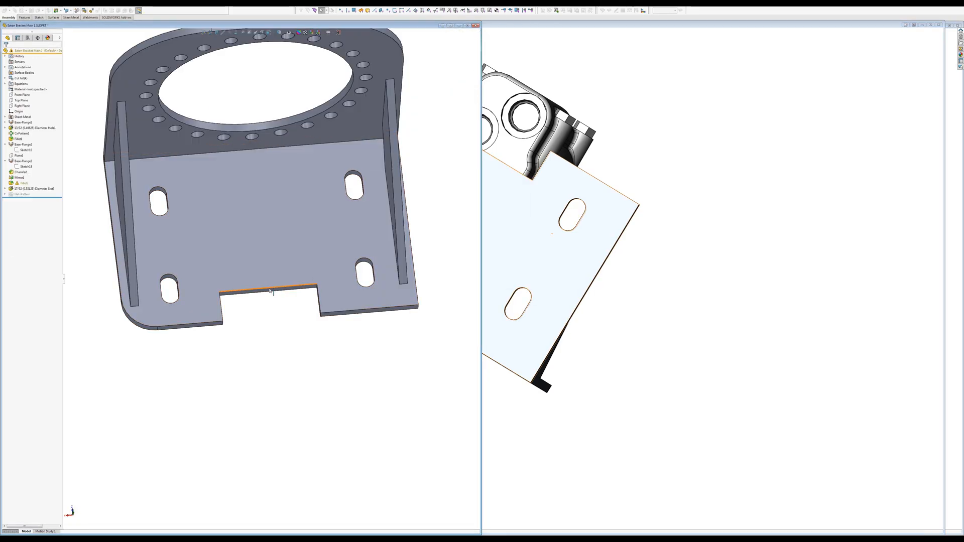
pyautogui.click(266, 291)
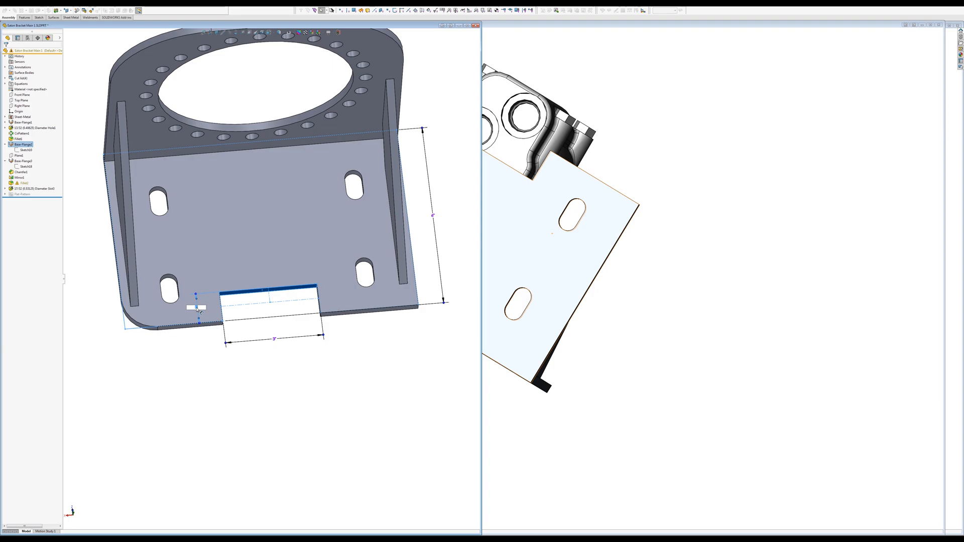
pyautogui.press('Return')
pyautogui.click(182, 363)
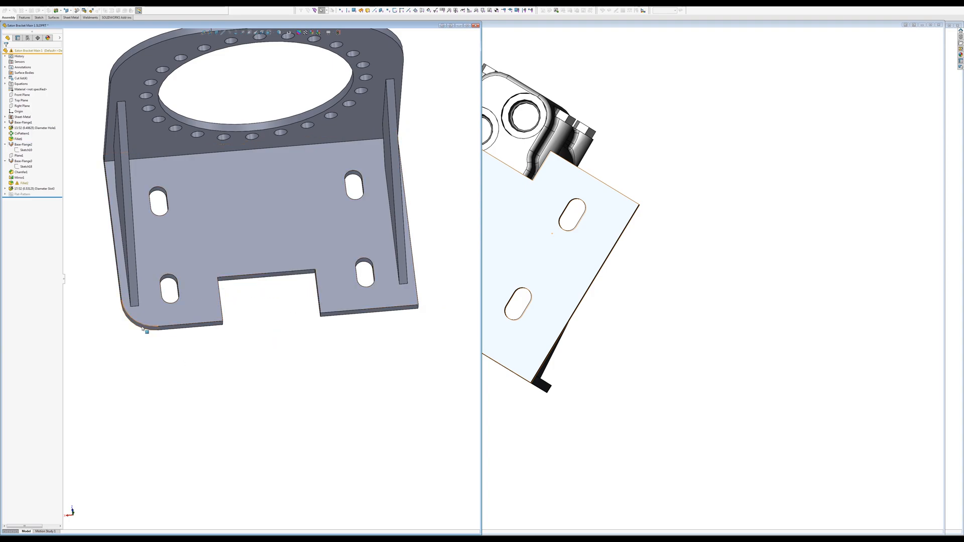
# Edit the base plate's corner fillet to include both front corners and all notch corners, leaving out the two rear corner edges.
pyautogui.click(143, 329)
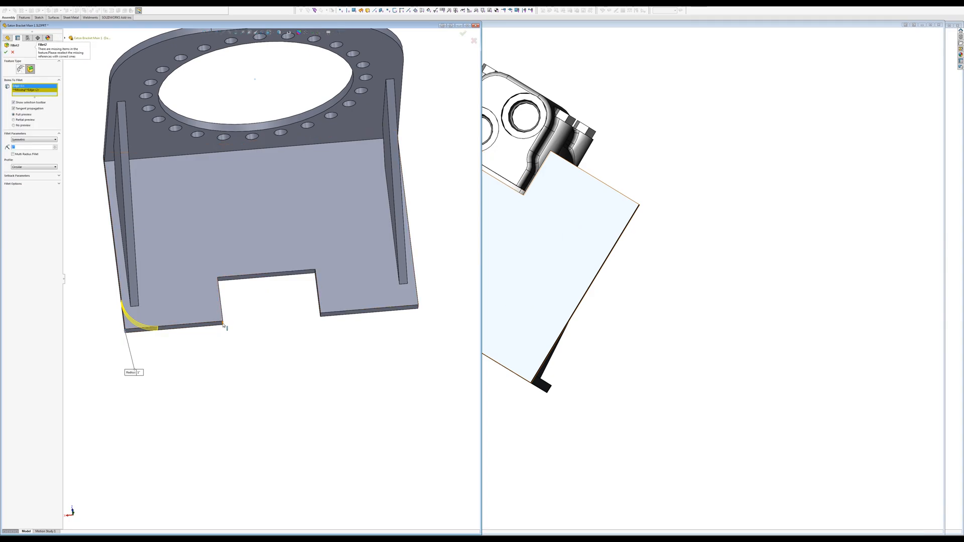
pyautogui.click(223, 326)
pyautogui.click(234, 310)
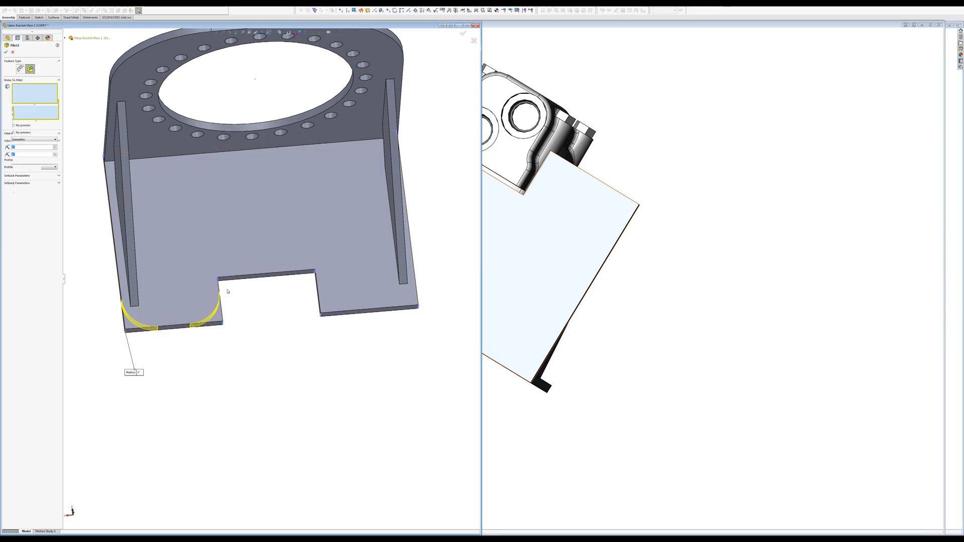
pyautogui.moveTo(108, 174); pyautogui.dragTo(76, 278, button='middle')
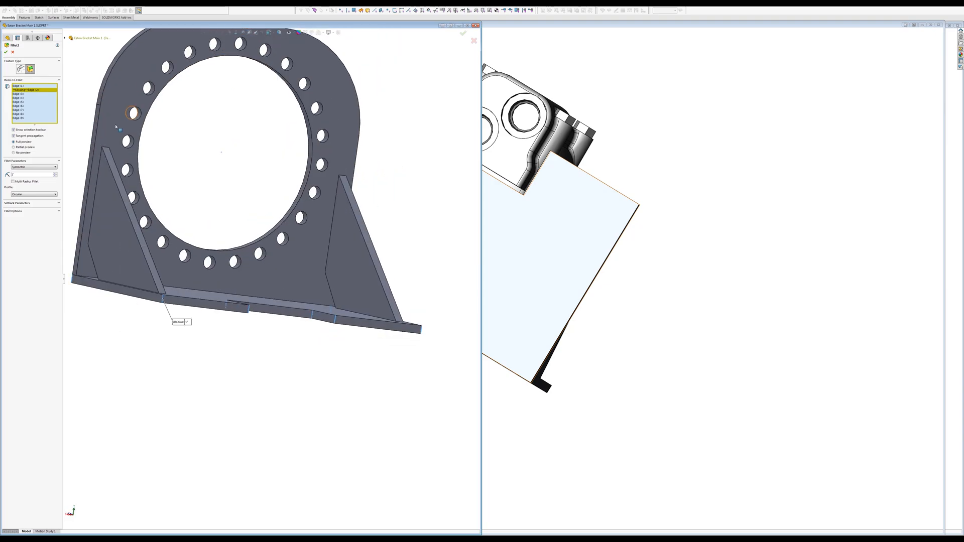
pyautogui.click(74, 280)
pyautogui.moveTo(74, 280); pyautogui.dragTo(339, 169, button='middle')
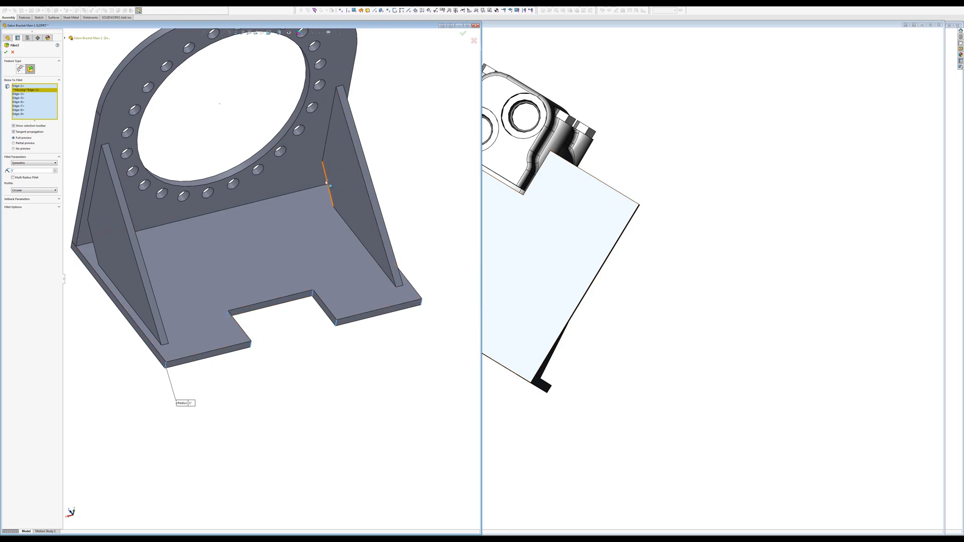
pyautogui.moveTo(332, 181); pyautogui.dragTo(344, 169, button='middle')
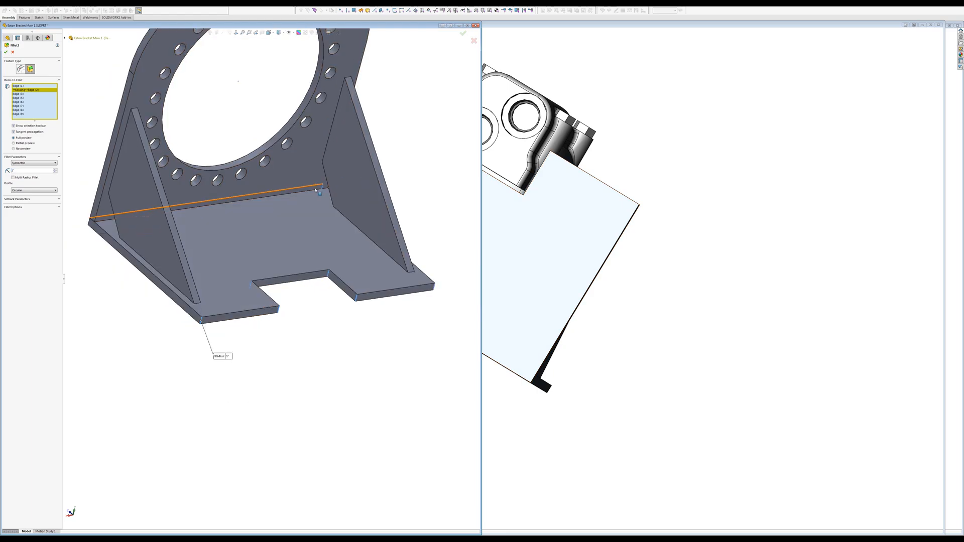
pyautogui.click(324, 187)
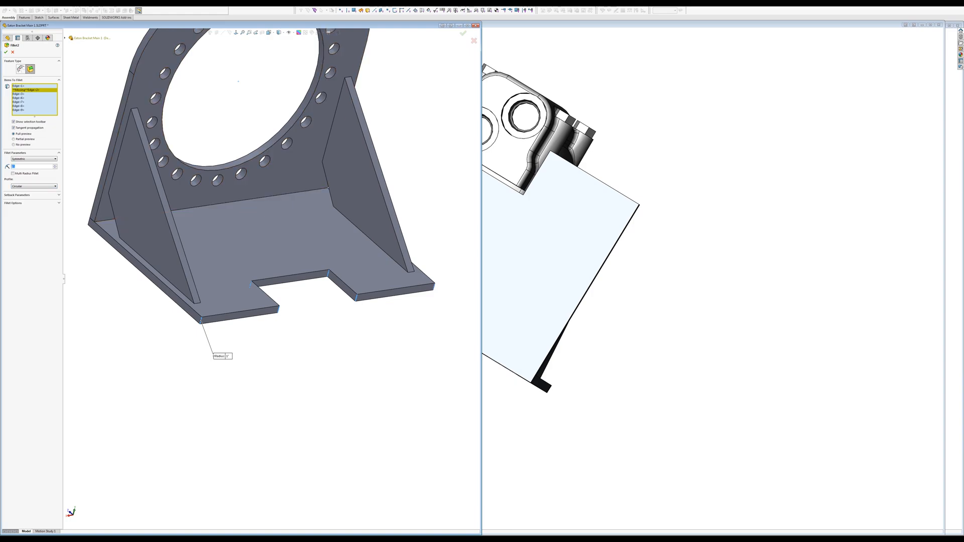
# Set the corner fillet radius to 1/2 inch and accept the feature.
pyautogui.doubleClick(25, 167)
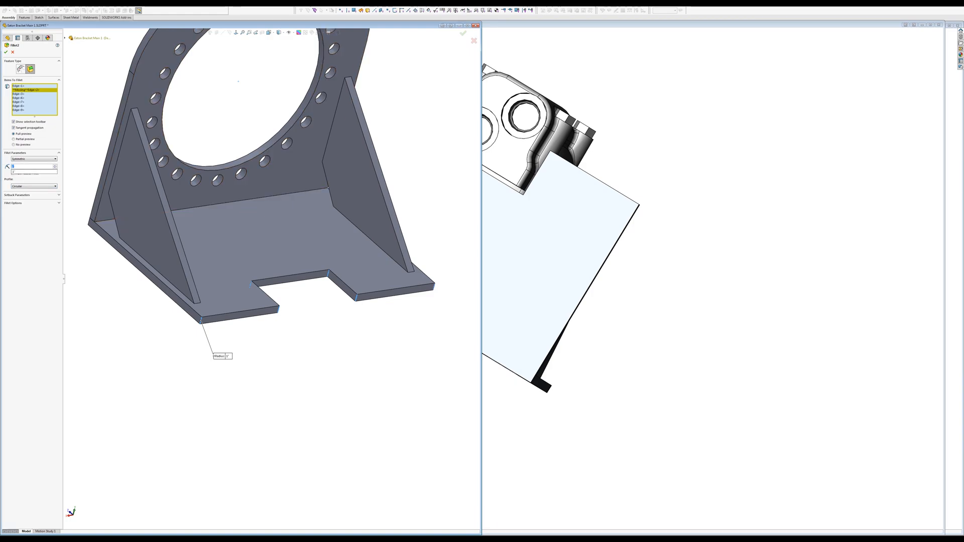
pyautogui.write('1/2')
pyautogui.press('Return')
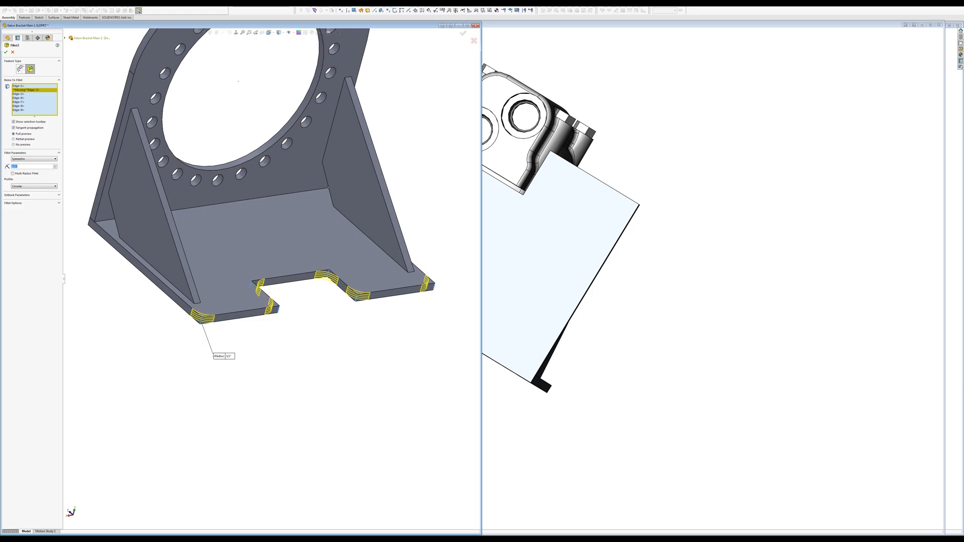
pyautogui.click(6, 53)
pyautogui.press('Return')
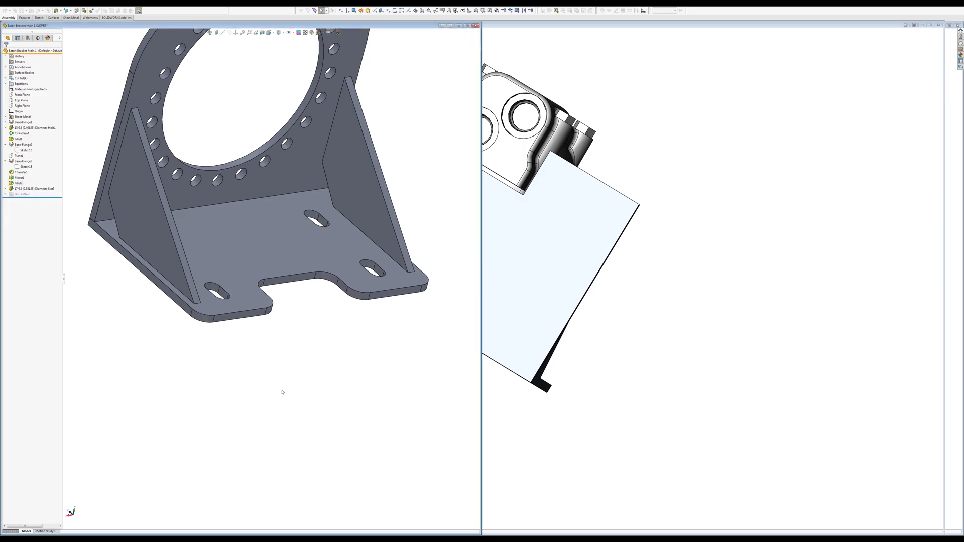
# Switch to the assembly and examine the motor's position over the filleted notch.
pyautogui.hotkey('ctrl', 'Tab')
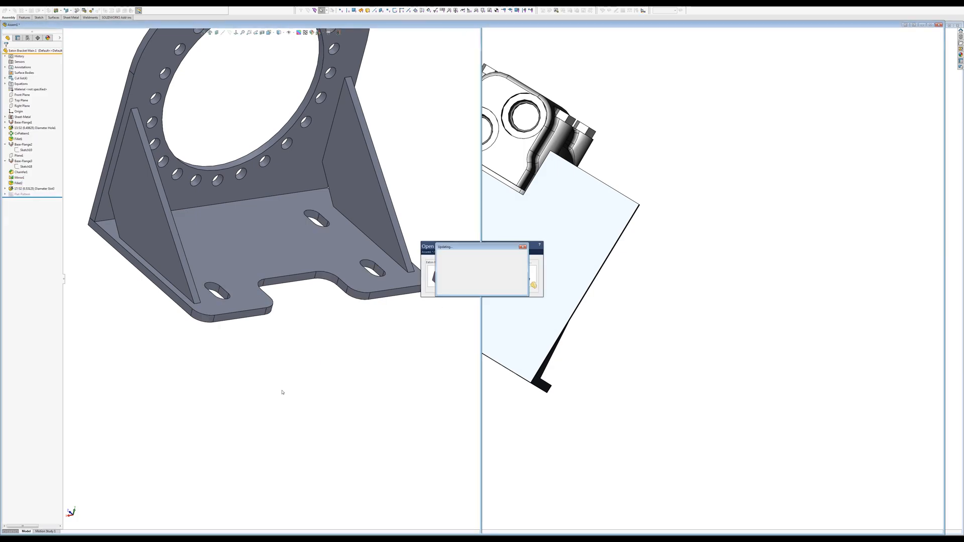
pyautogui.click(493, 187)
pyautogui.moveTo(493, 188); pyautogui.dragTo(444, 407, button='middle')
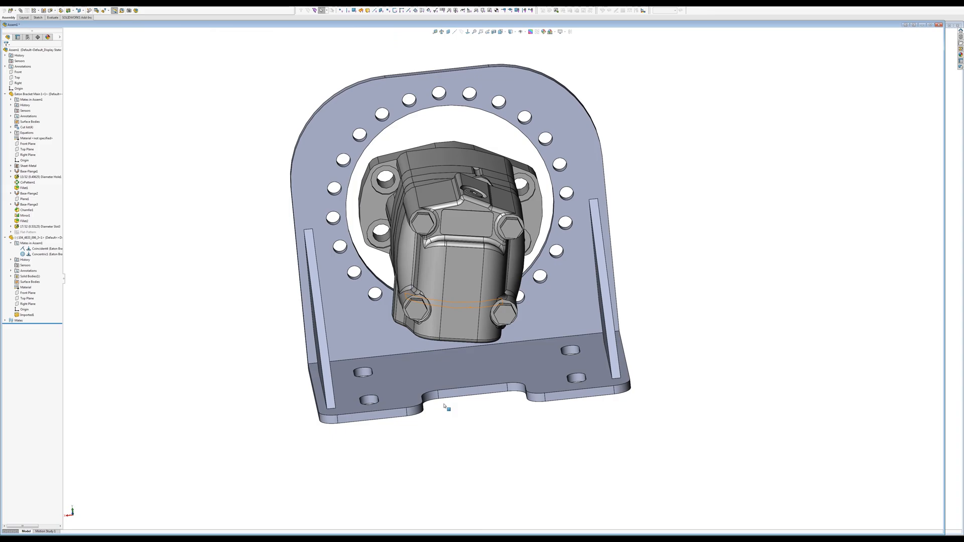
# Increase the width of the base plate notch in the bracket part and return to the assembly.
pyautogui.hotkey('ctrl', 'Tab')
pyautogui.click(289, 284)
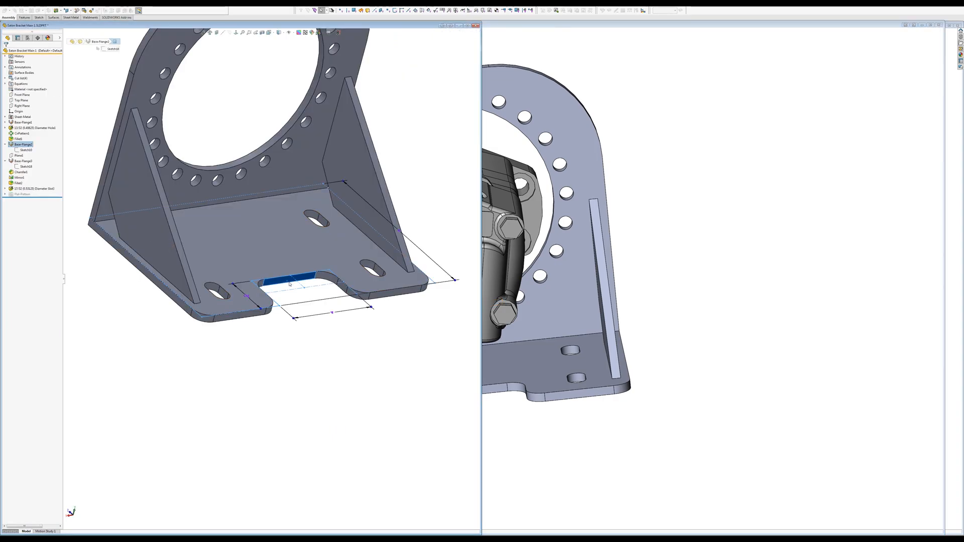
pyautogui.click(332, 314)
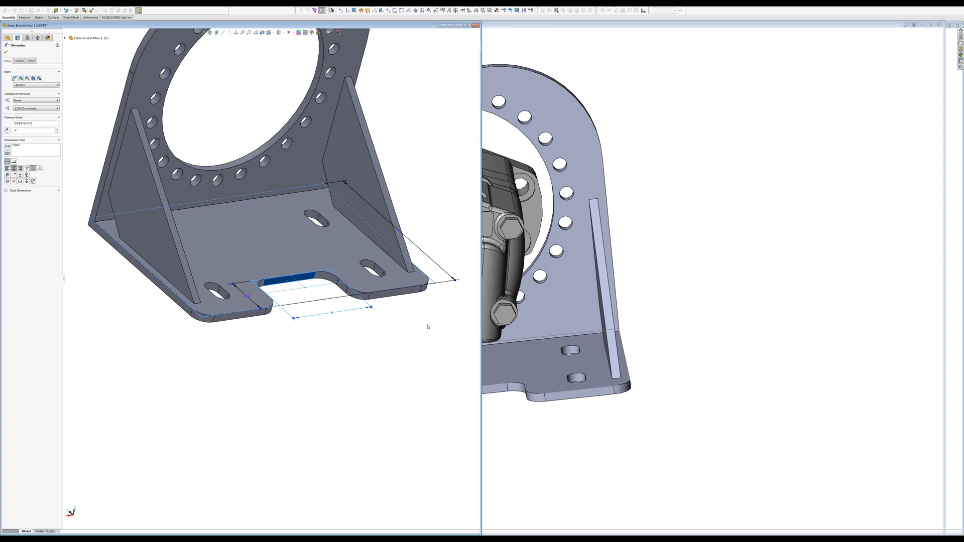
pyautogui.doubleClick(333, 315)
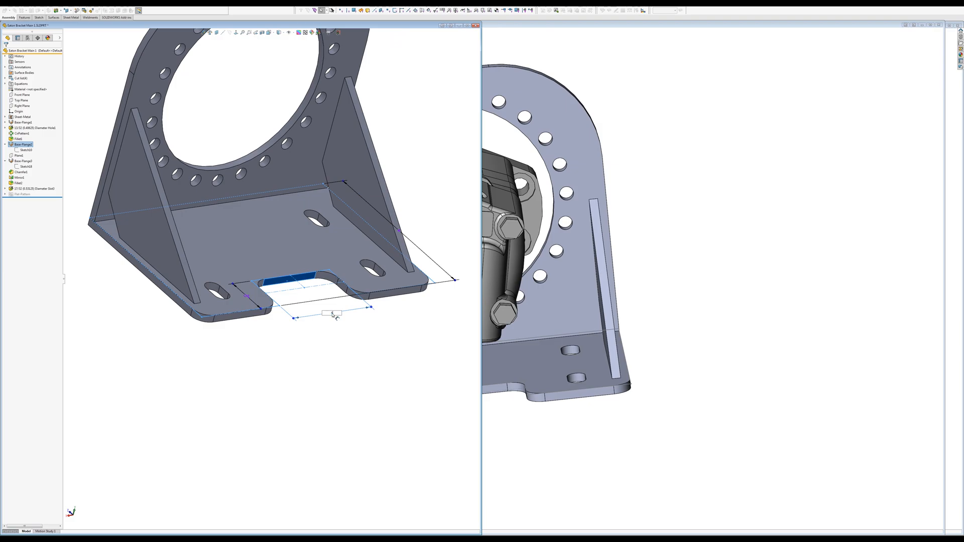
pyautogui.press('Return')
pyautogui.click(338, 340)
pyautogui.hotkey('ctrl', 'Tab')
pyautogui.press('Return')
# Check the widened notch against the motor's ports from beneath the bracket and from the front of the assembly.
pyautogui.moveTo(339, 340); pyautogui.dragTo(412, 136, button='middle')
pyautogui.moveTo(412, 136); pyautogui.dragTo(414, 135)
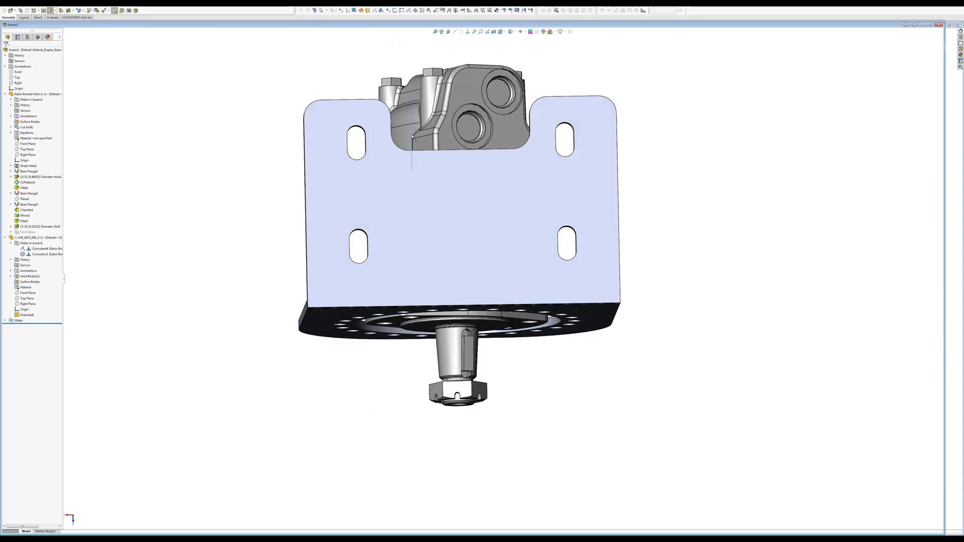
pyautogui.moveTo(544, 132); pyautogui.dragTo(488, 508, button='middle')
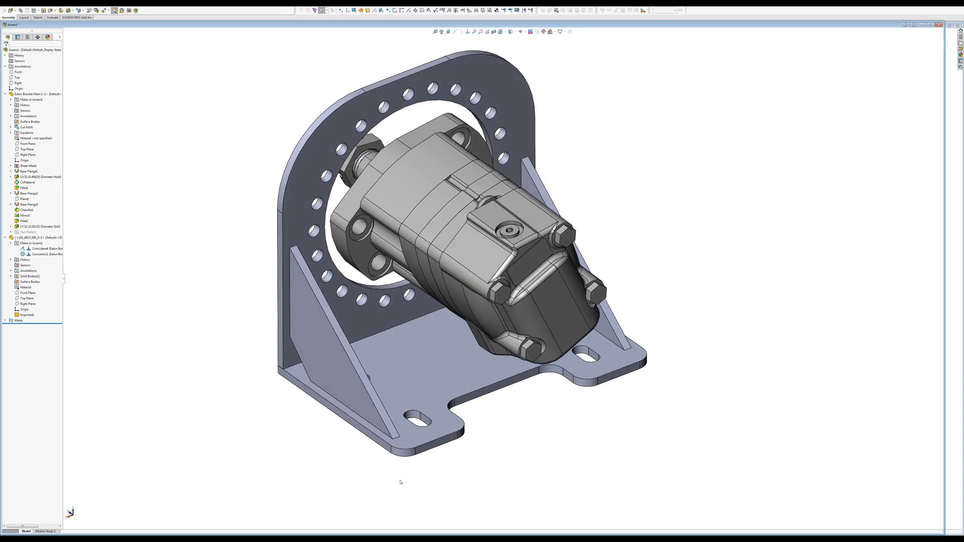
# Switch from the assembly to the bracket part and examine the joint between its upright plate, gussets and base plate.
pyautogui.hotkey('ctrl', 'Tab')
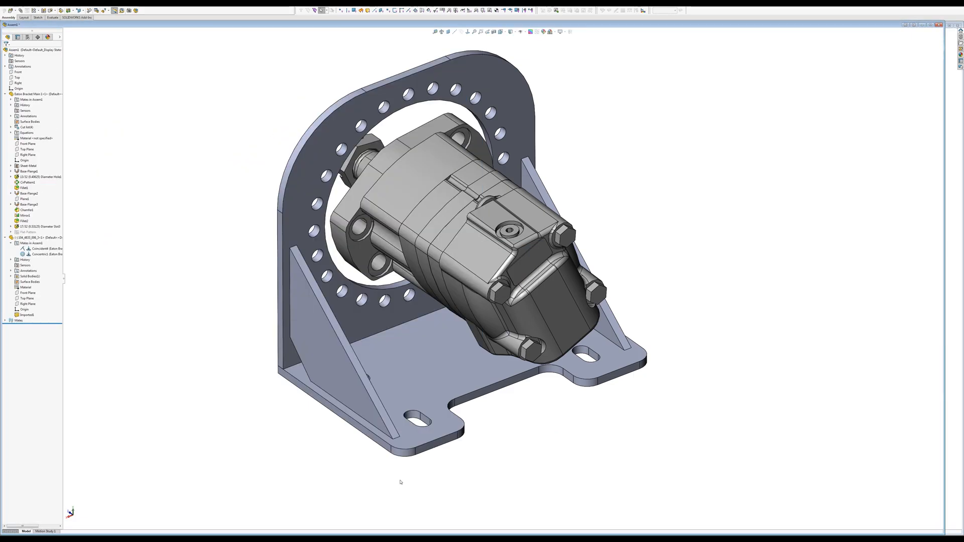
pyautogui.hotkey('ctrl', 'Tab')
pyautogui.hotkey('ctrl', 'Tab')
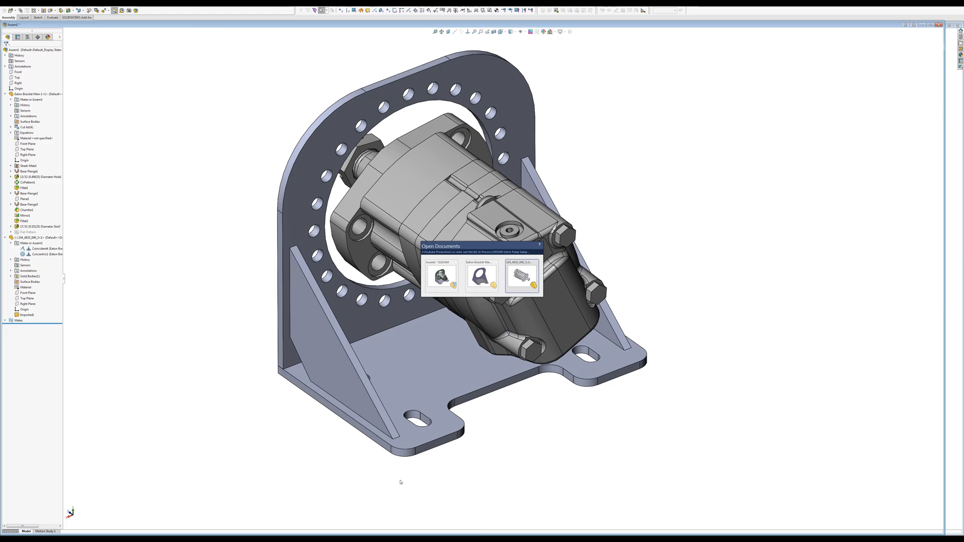
pyautogui.hotkey('ctrl', 'Tab')
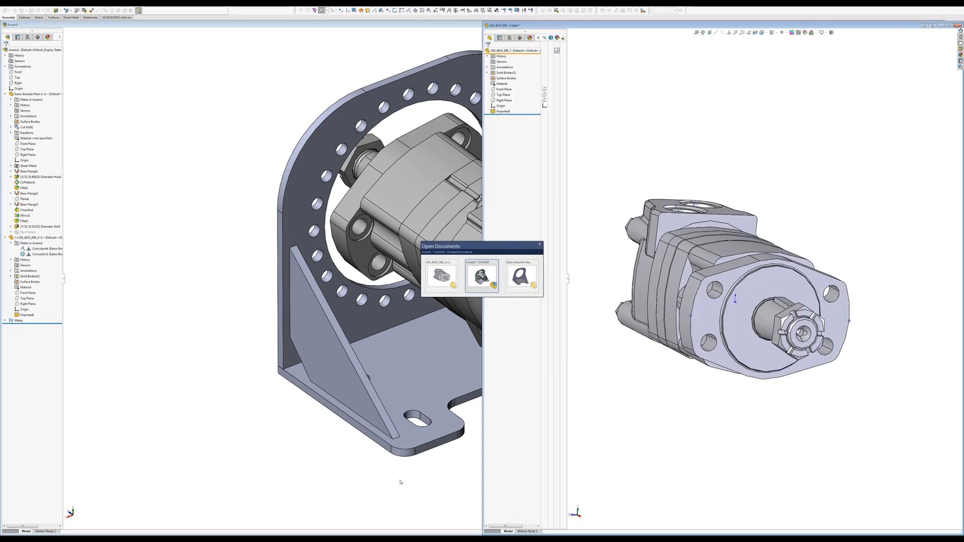
pyautogui.hotkey('ctrl', 'Tab')
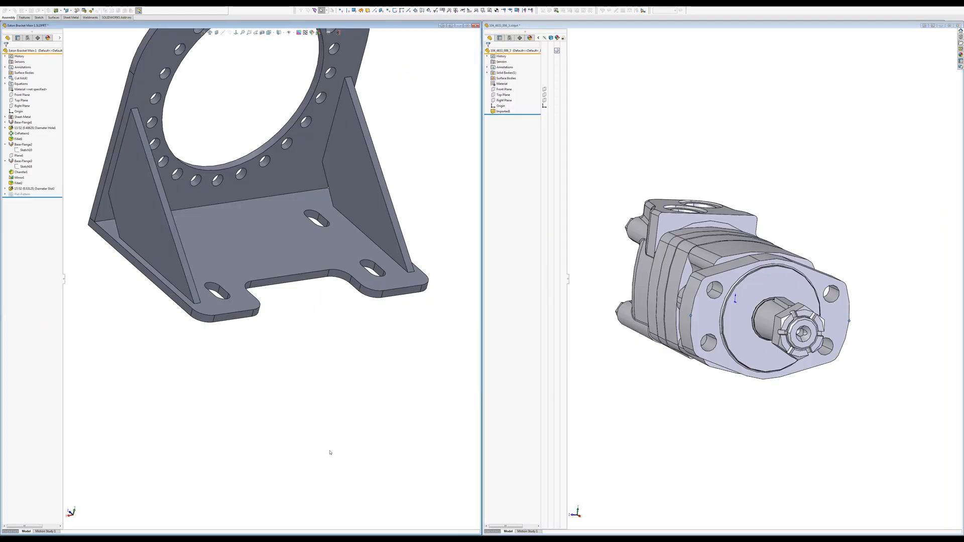
pyautogui.scroll(4, 322, 266)
pyautogui.moveTo(321, 266); pyautogui.dragTo(290, 252, button='middle')
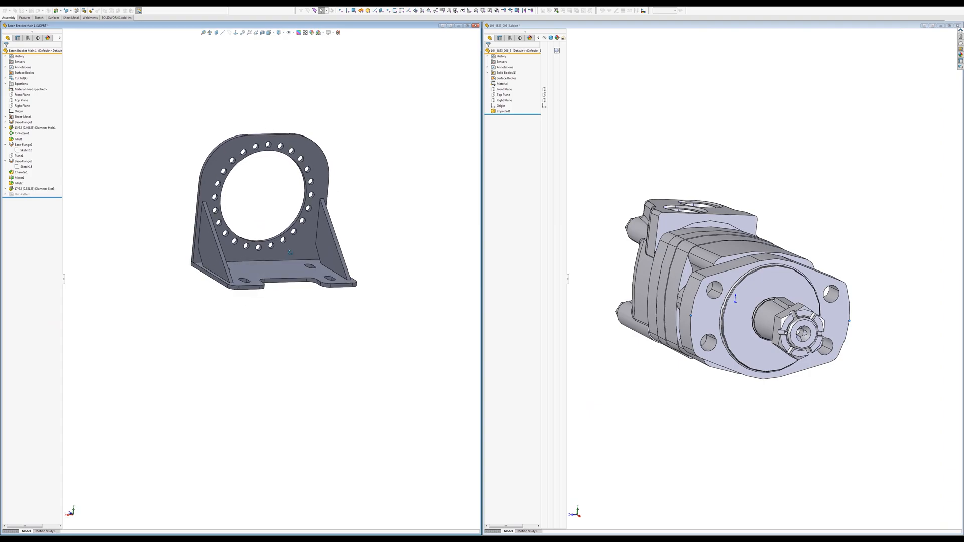
pyautogui.scroll(-5, 317, 295)
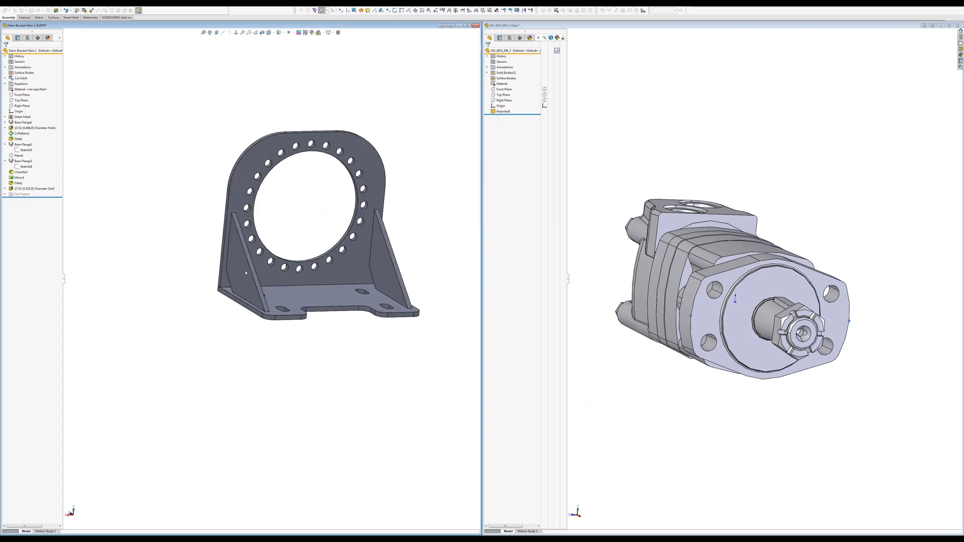
pyautogui.moveTo(296, 275); pyautogui.dragTo(434, 295, button='middle')
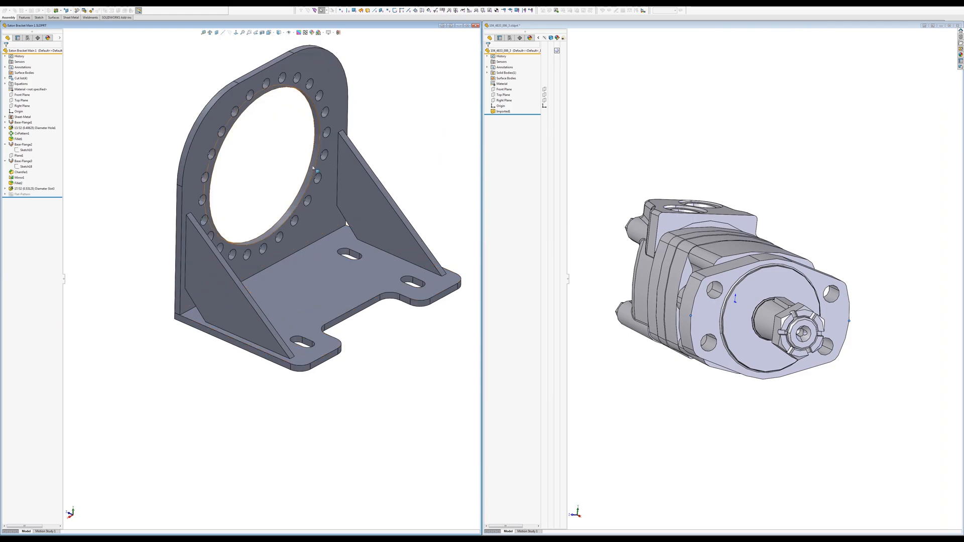
# Start the sheet metal Tab and Slot command in the bracket part.
pyautogui.click(24, 17)
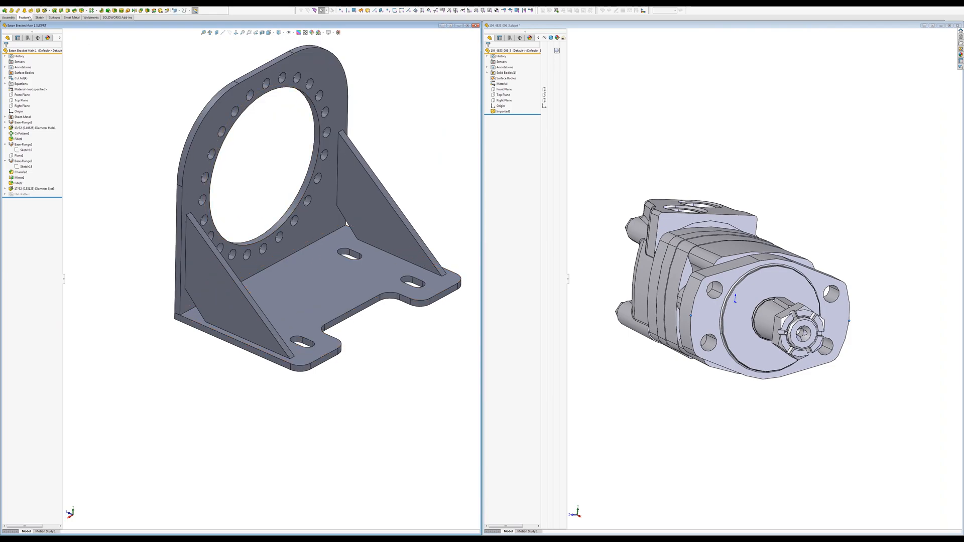
pyautogui.click(89, 18)
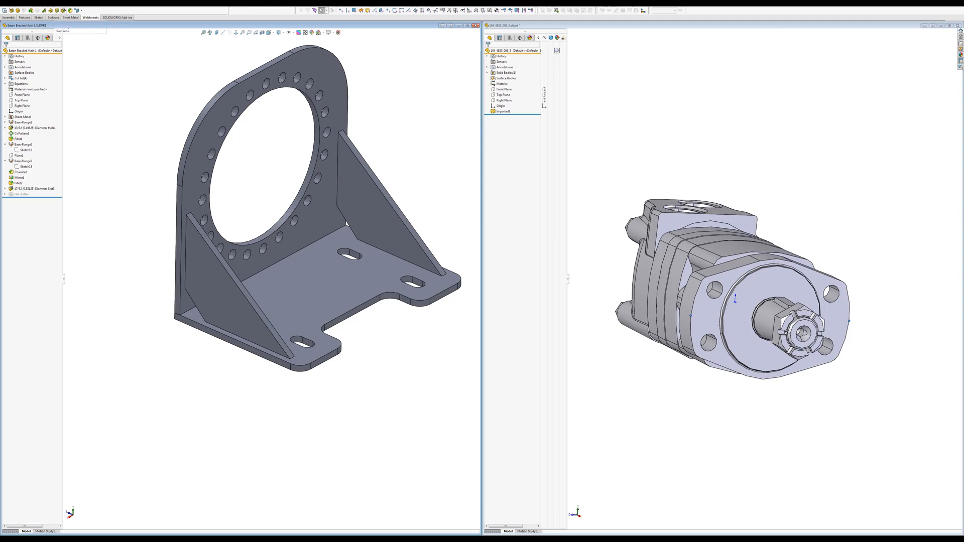
pyautogui.click(77, 4)
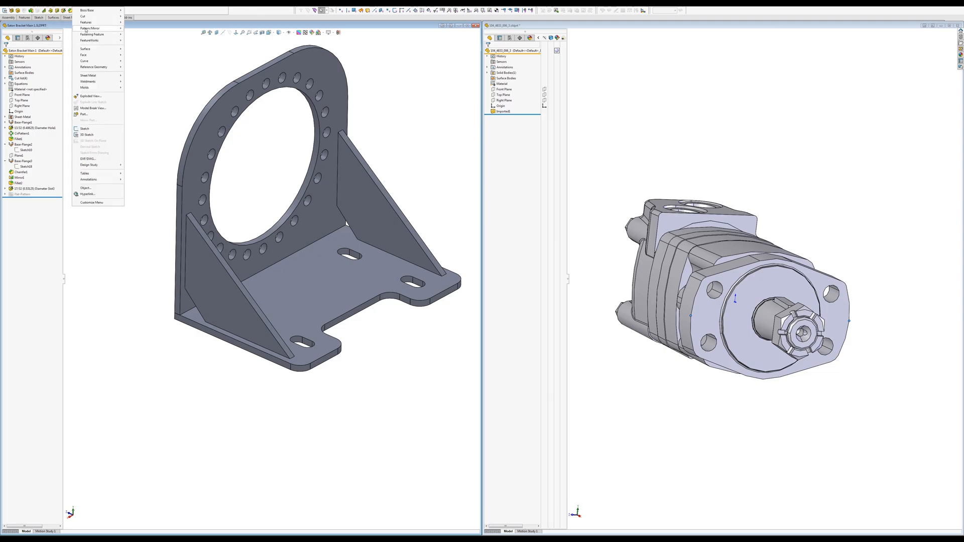
pyautogui.moveTo(89, 22)
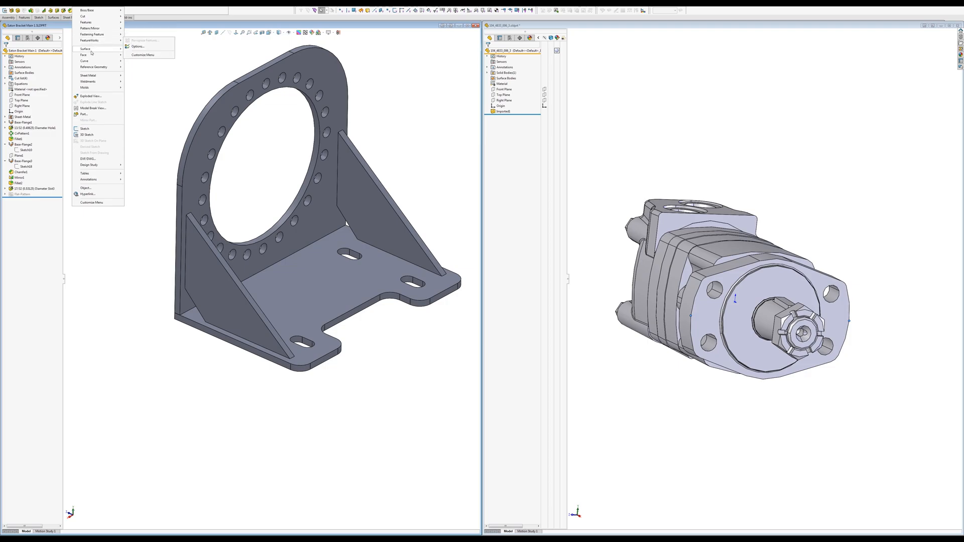
pyautogui.moveTo(95, 77)
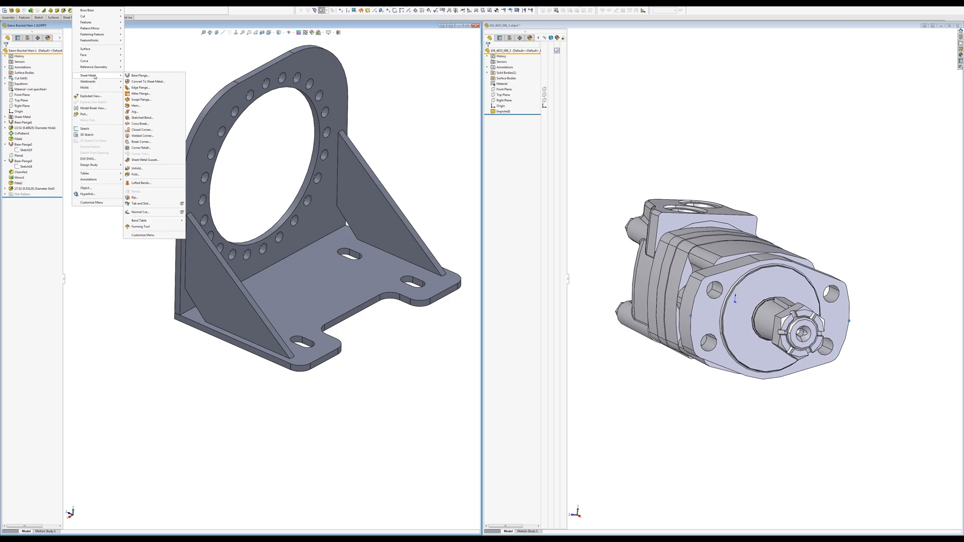
pyautogui.click(156, 59)
pyautogui.click(70, 17)
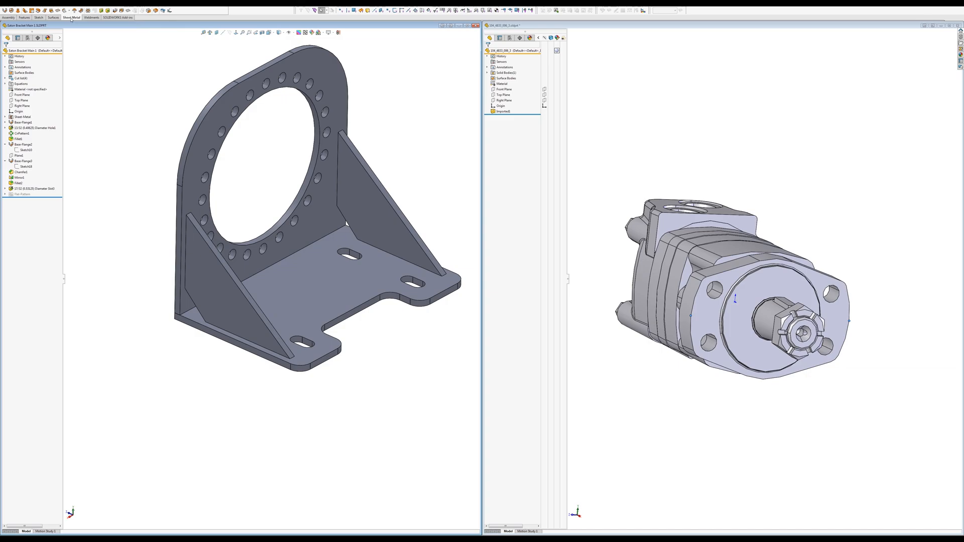
pyautogui.click(163, 11)
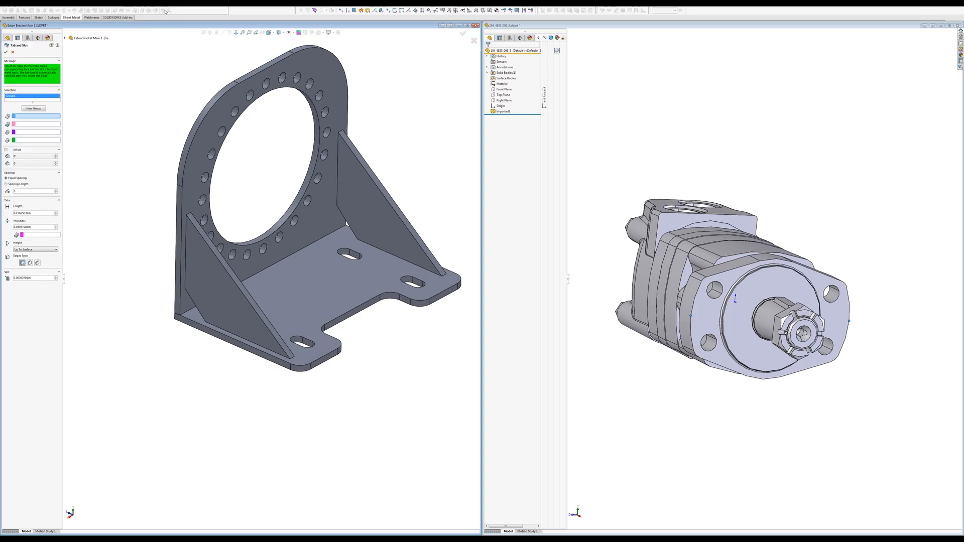
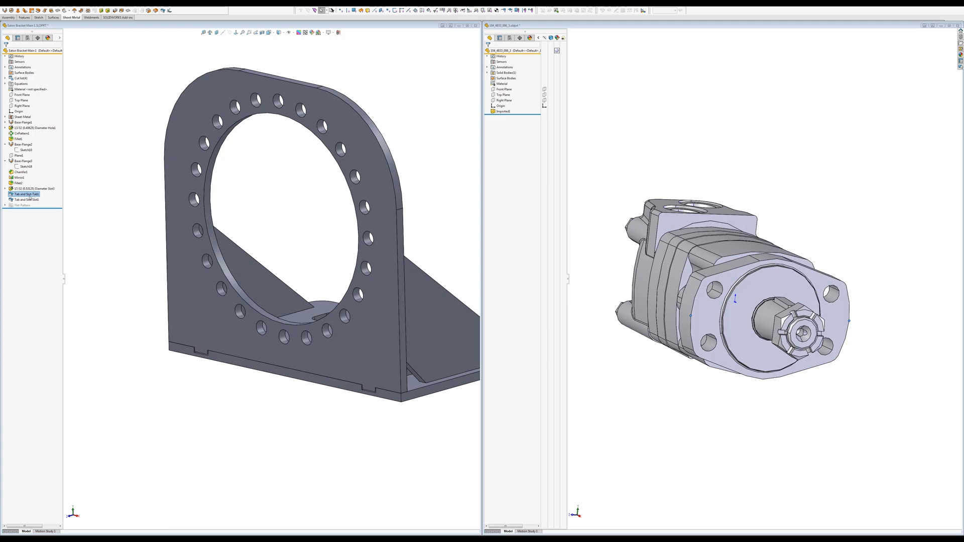
# Open the tab feature between the upright plate and the base plate for editing.
pyautogui.click(30, 194)
pyautogui.click(30, 195)
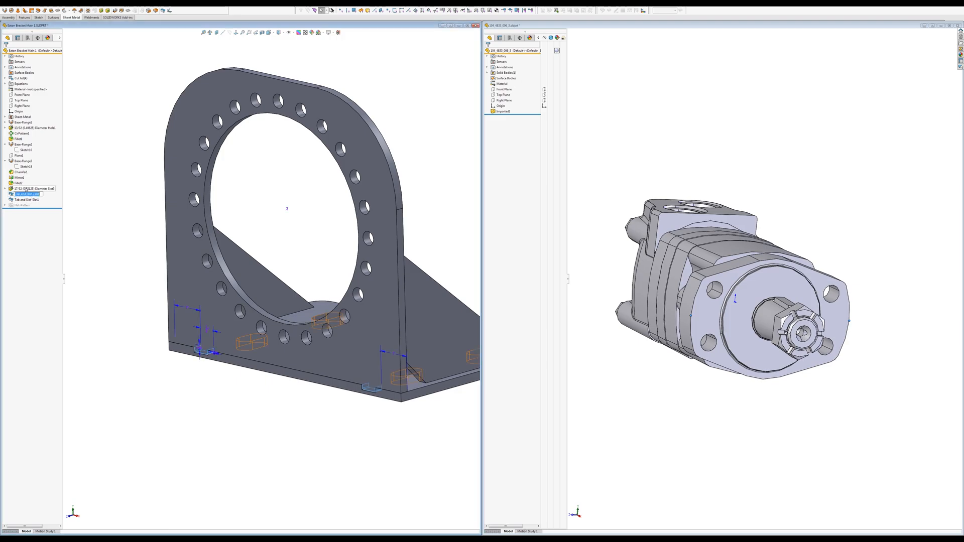
pyautogui.click(13, 195)
pyautogui.click(14, 177)
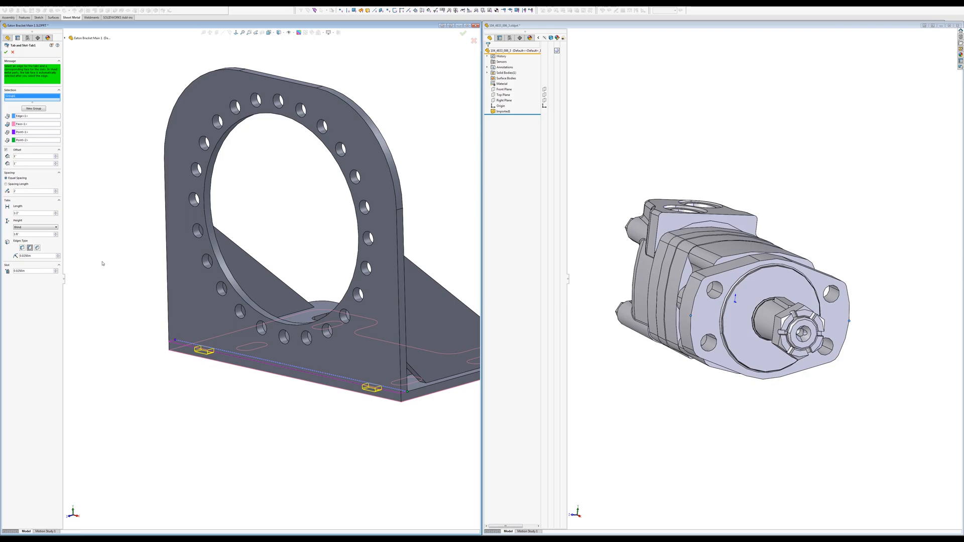
# Examine the two tab previews along the upright plate's lower edge from the rear, the underside and the front of the bracket.
pyautogui.scroll(-5, 352, 370)
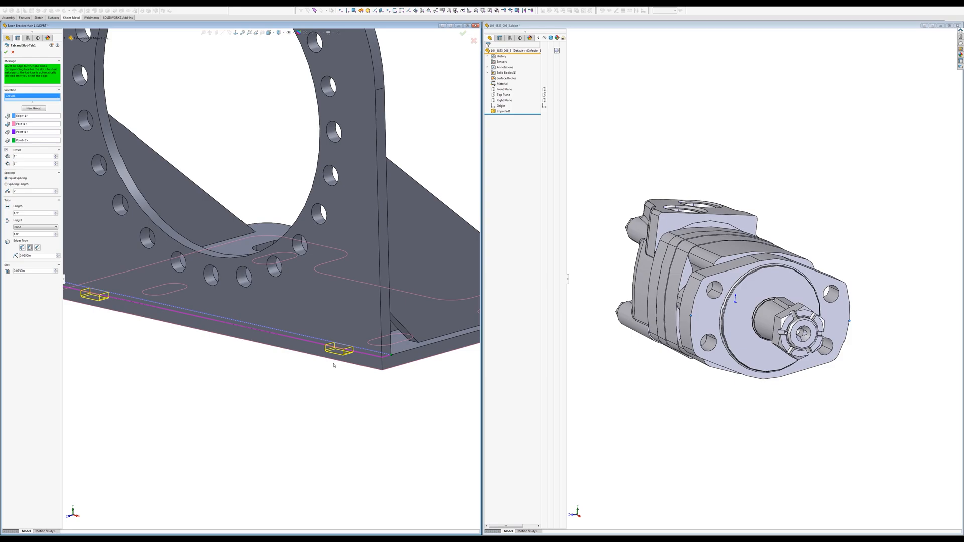
pyautogui.moveTo(335, 354); pyautogui.dragTo(351, 336, button='middle')
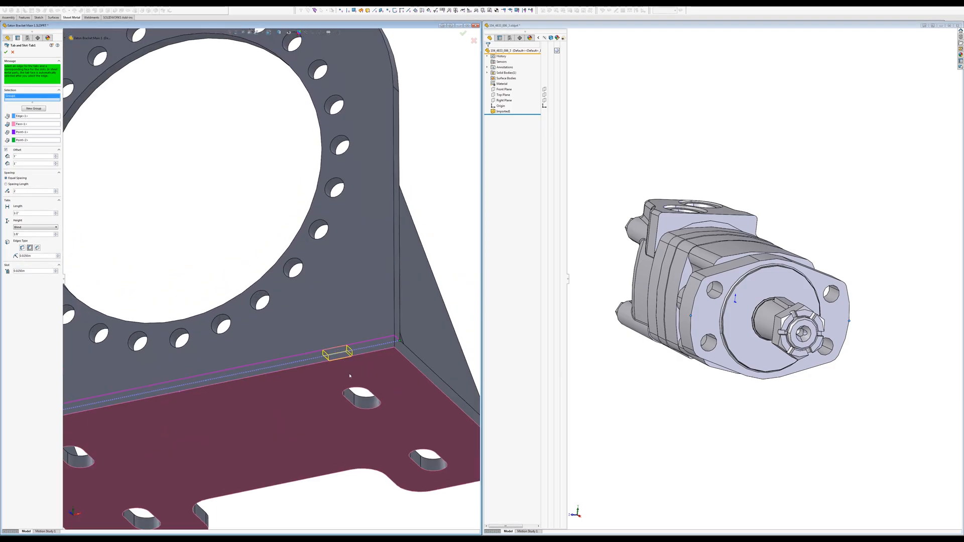
pyautogui.scroll(2, 352, 376)
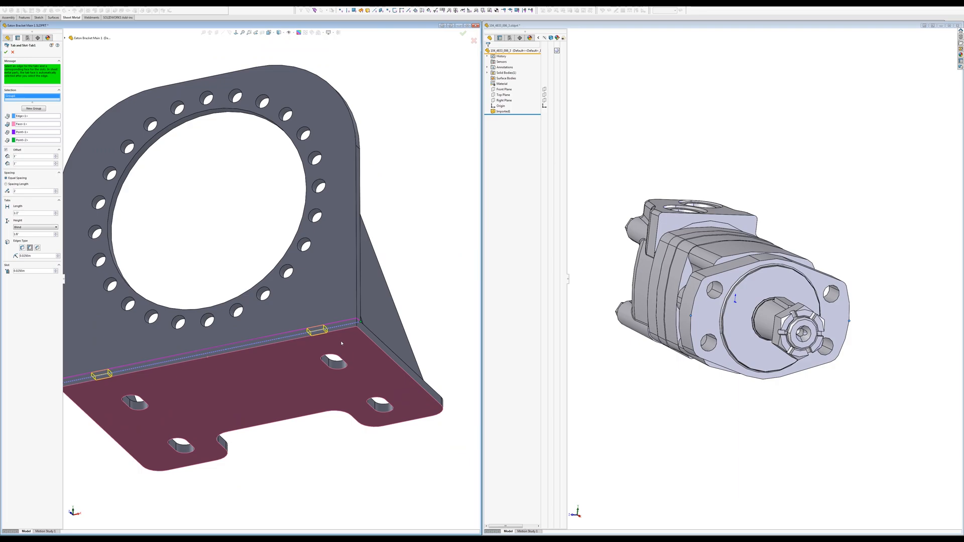
pyautogui.moveTo(341, 339); pyautogui.dragTo(323, 386, button='middle')
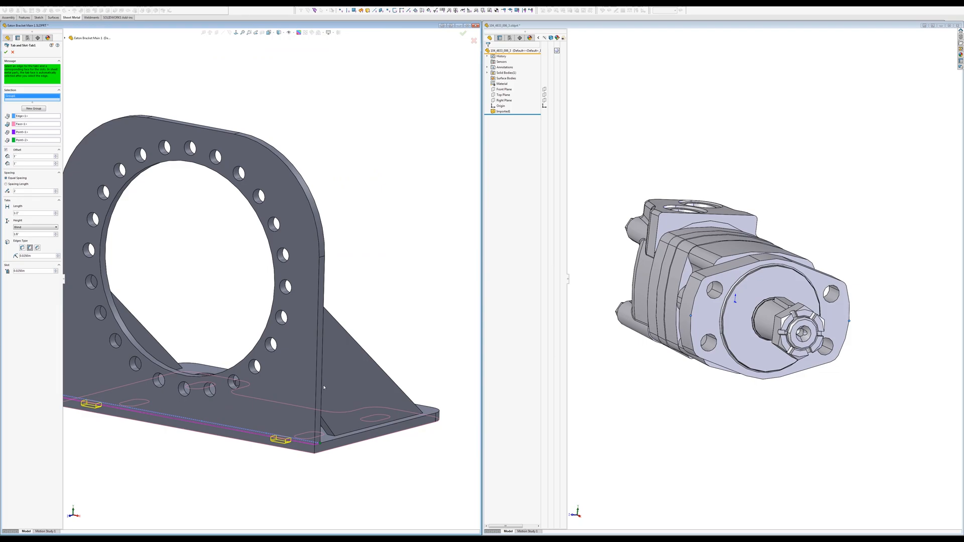
pyautogui.scroll(2, 282, 436)
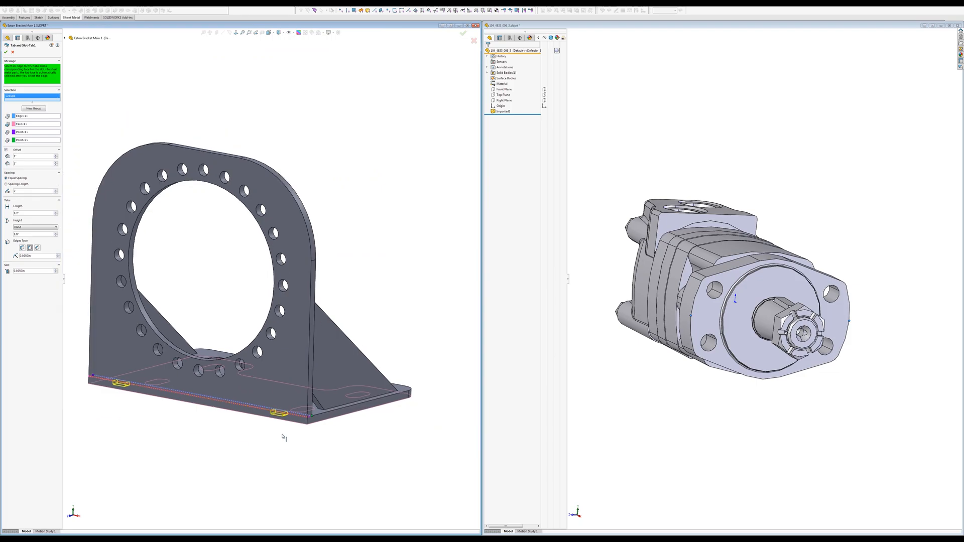
pyautogui.scroll(-5, 113, 396)
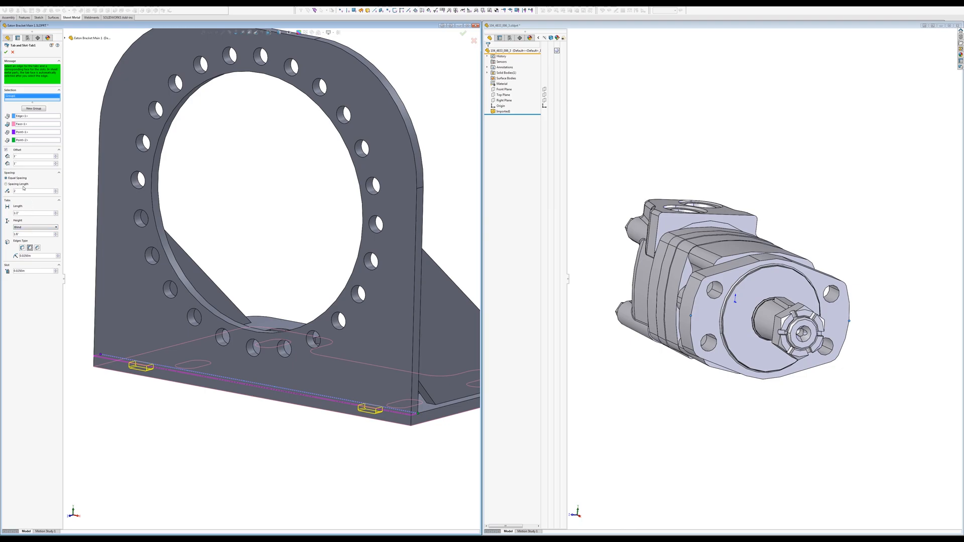
pyautogui.moveTo(350, 359)
pyautogui.mouseDown(button='middle')
pyautogui.moveTo(324, 380)
pyautogui.moveTo(339, 371)
pyautogui.mouseUp(button='middle')
pyautogui.scroll(-2, 338, 371)
pyautogui.scroll(4, 338, 371)
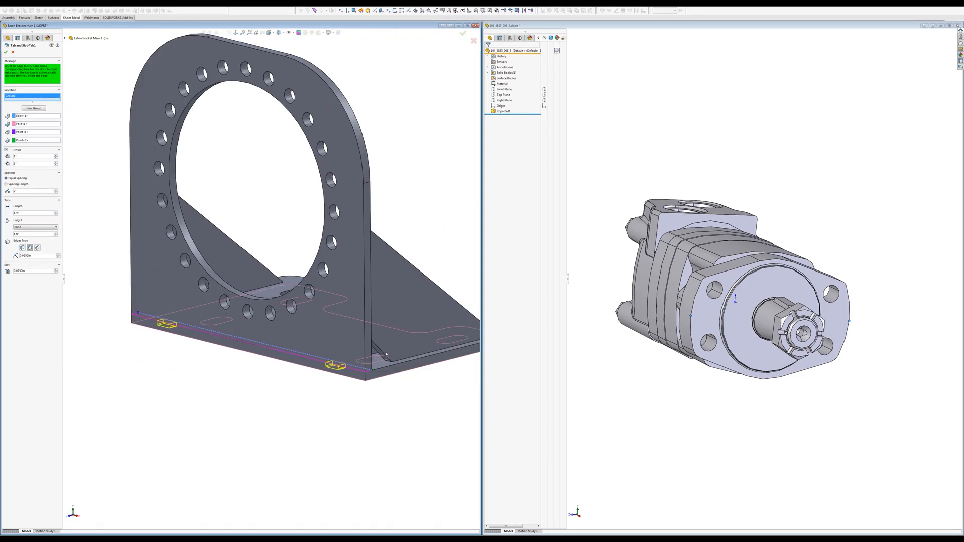
pyautogui.scroll(-4, 358, 358)
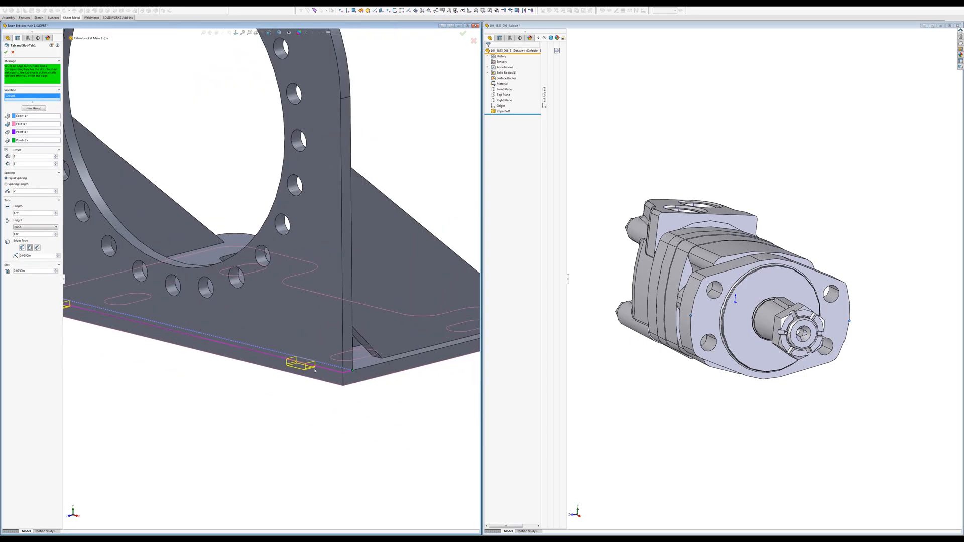
pyautogui.moveTo(347, 392); pyautogui.dragTo(306, 387, button='middle')
pyautogui.scroll(3, 362, 396)
pyautogui.moveTo(397, 383); pyautogui.dragTo(326, 397, button='middle')
pyautogui.scroll(-5, 207, 237)
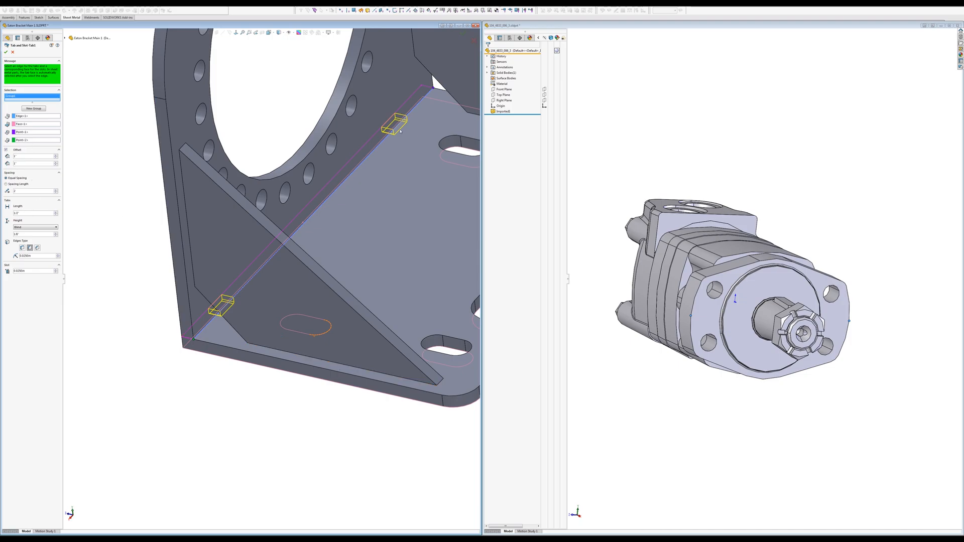
pyautogui.moveTo(379, 248); pyautogui.dragTo(253, 260, button='middle')
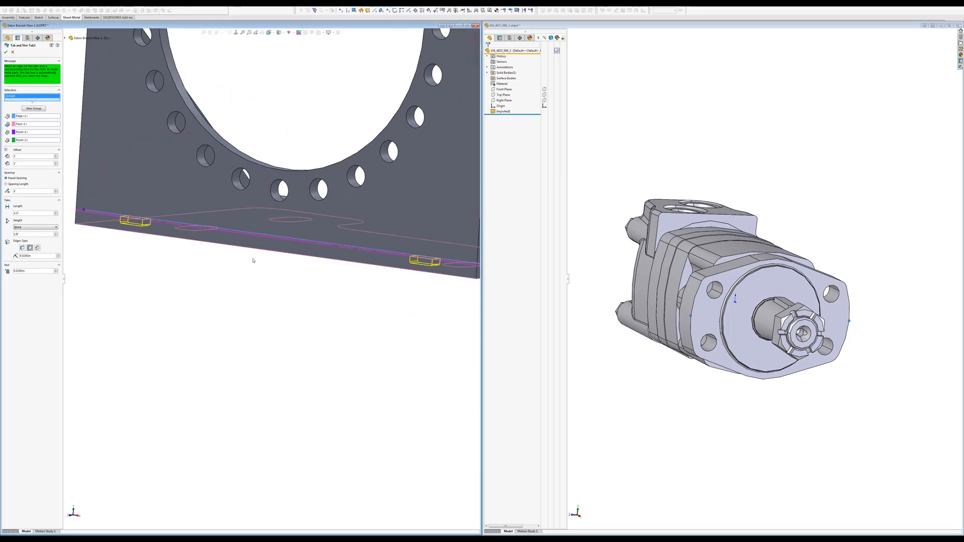
# Accept the tab feature and examine how the tab sits in the base plate near the rear corner.
pyautogui.click(6, 52)
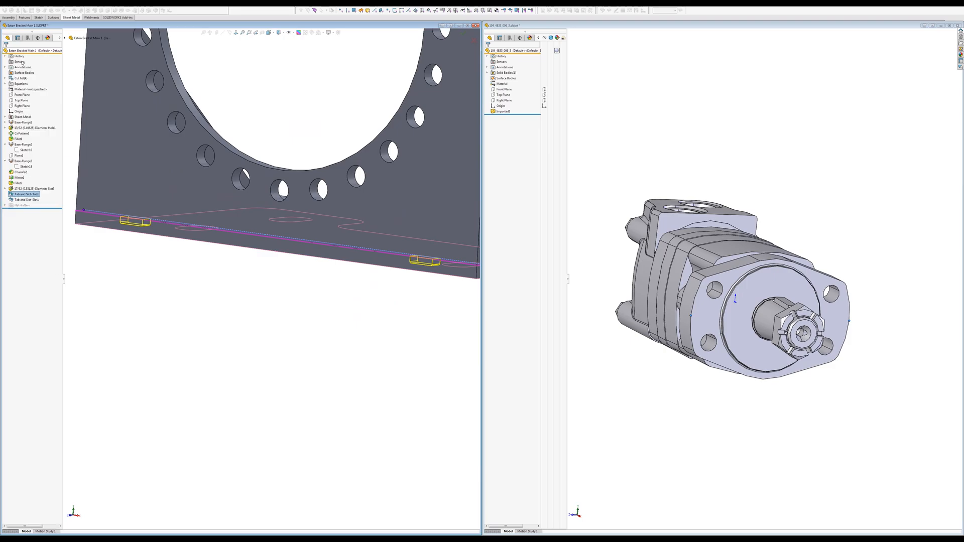
pyautogui.moveTo(144, 220); pyautogui.dragTo(113, 226, button='middle')
pyautogui.scroll(-3, 396, 294)
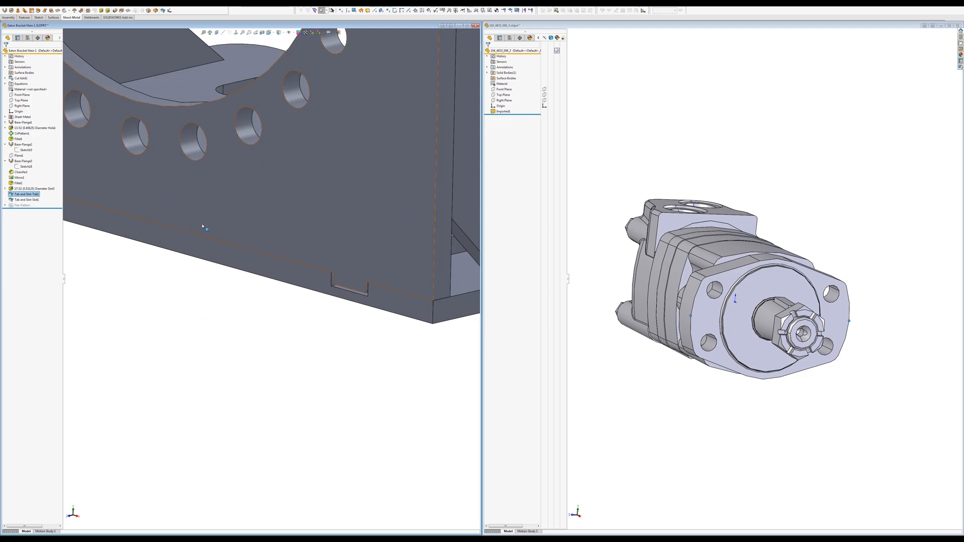
# Roll the bracket's feature history back to just after the slot hole feature, before the existing tab and slot features.
pyautogui.click(27, 195)
pyautogui.click(26, 194)
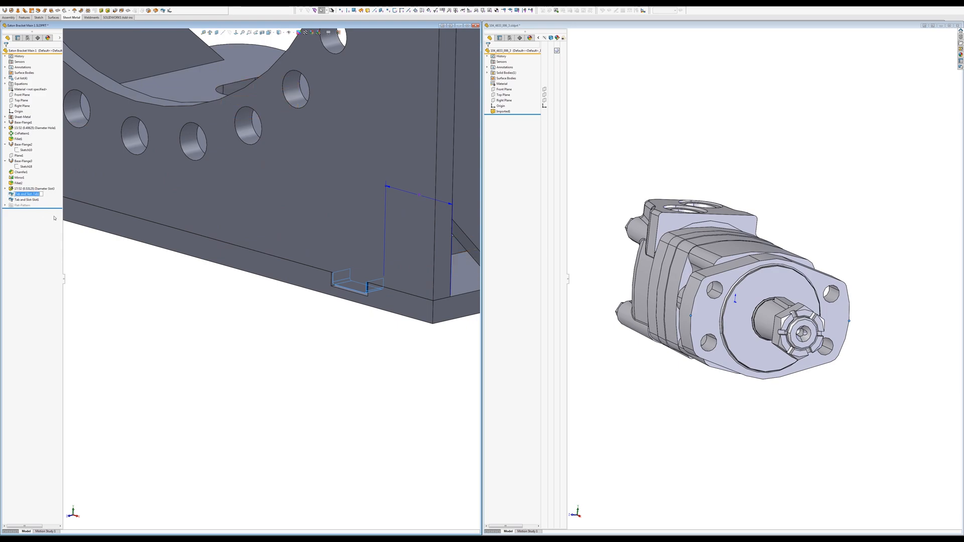
pyautogui.click(108, 278)
pyautogui.moveTo(50, 208); pyautogui.dragTo(51, 191)
pyautogui.scroll(4, 161, 237)
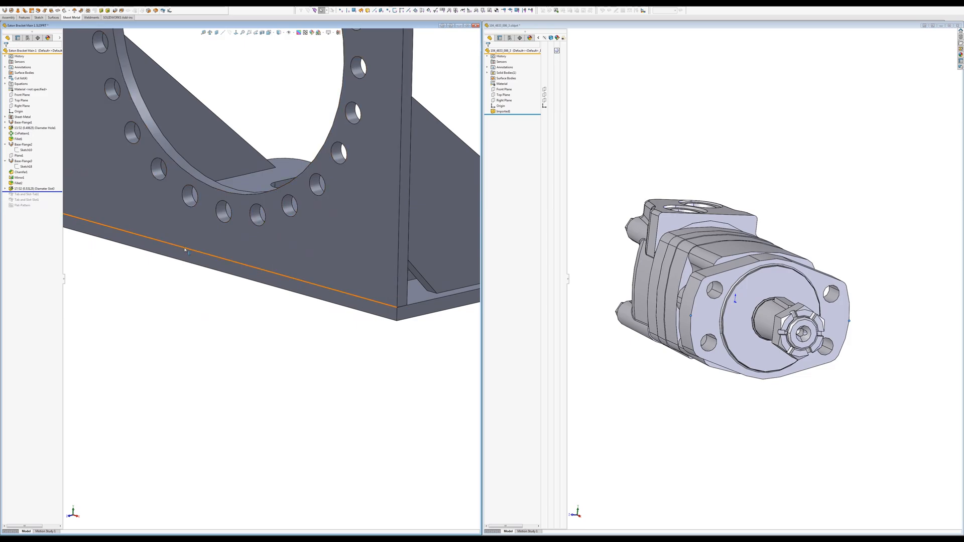
pyautogui.scroll(4, 221, 256)
pyautogui.scroll(-3, 257, 261)
pyautogui.moveTo(257, 261); pyautogui.dragTo(256, 274, button='middle')
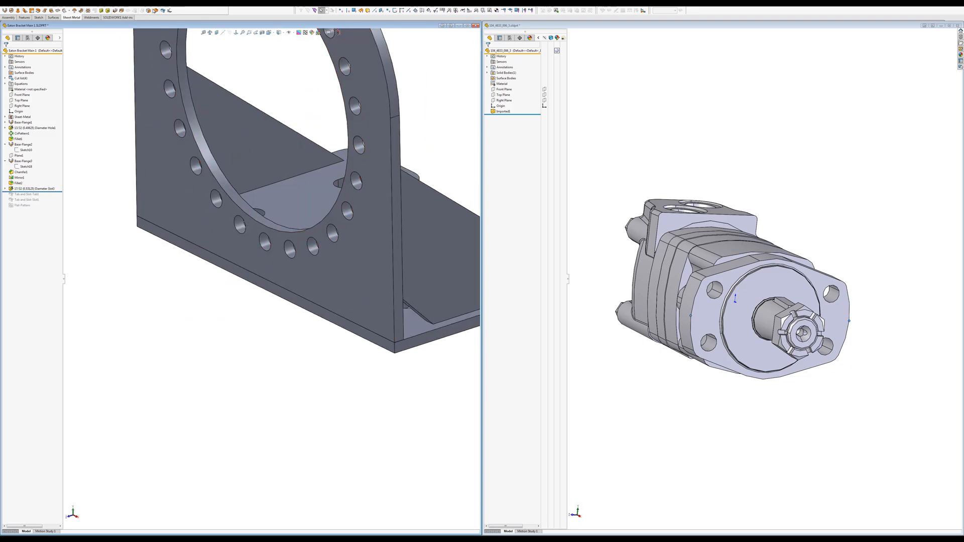
# Try a Tab and Slot on the lower front edge of the upright plate, and clear the chosen edge and thickness face.
pyautogui.click(163, 10)
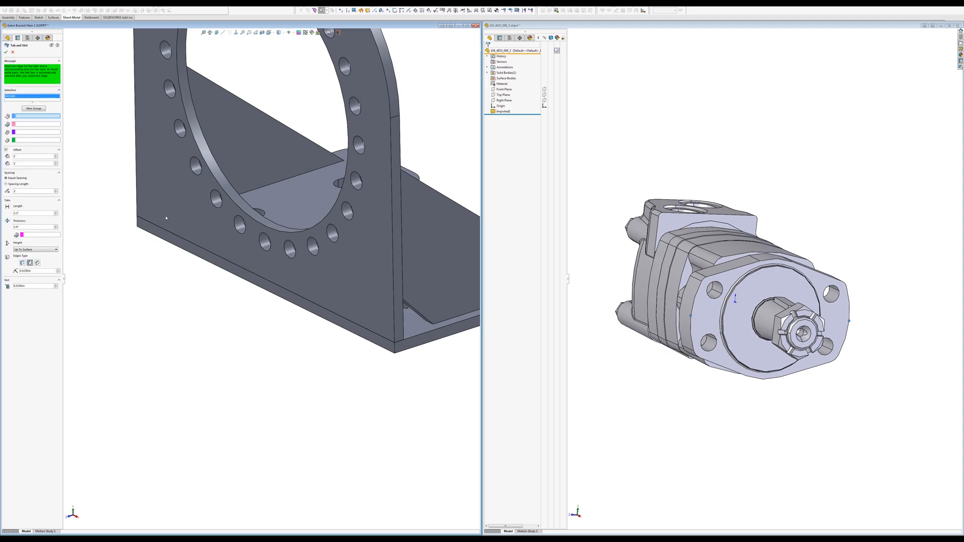
pyautogui.click(184, 242)
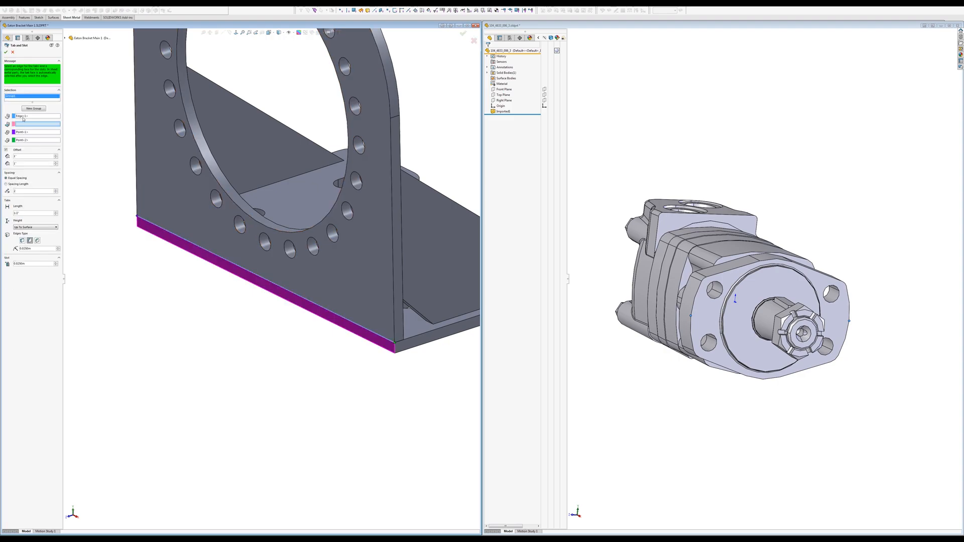
pyautogui.rightClick(39, 118)
pyautogui.click(41, 125)
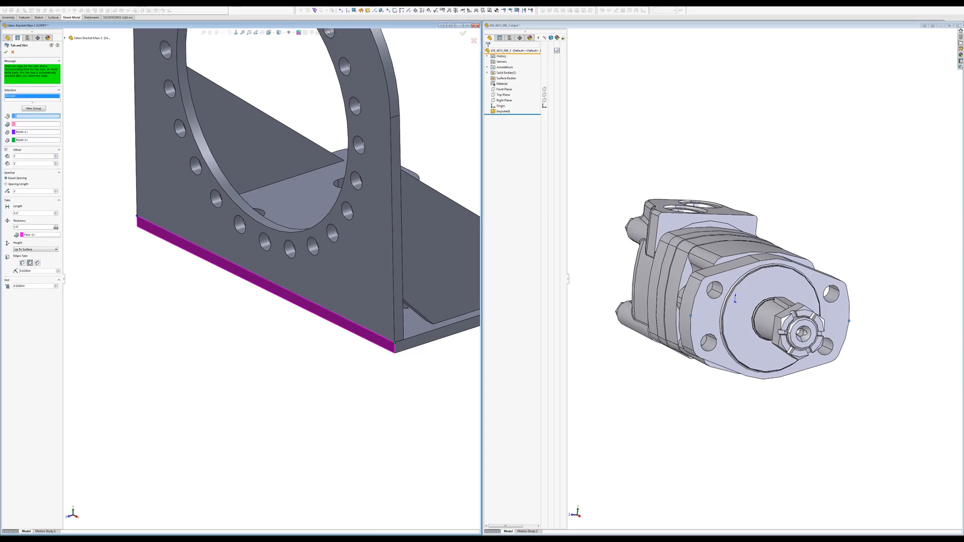
pyautogui.rightClick(48, 235)
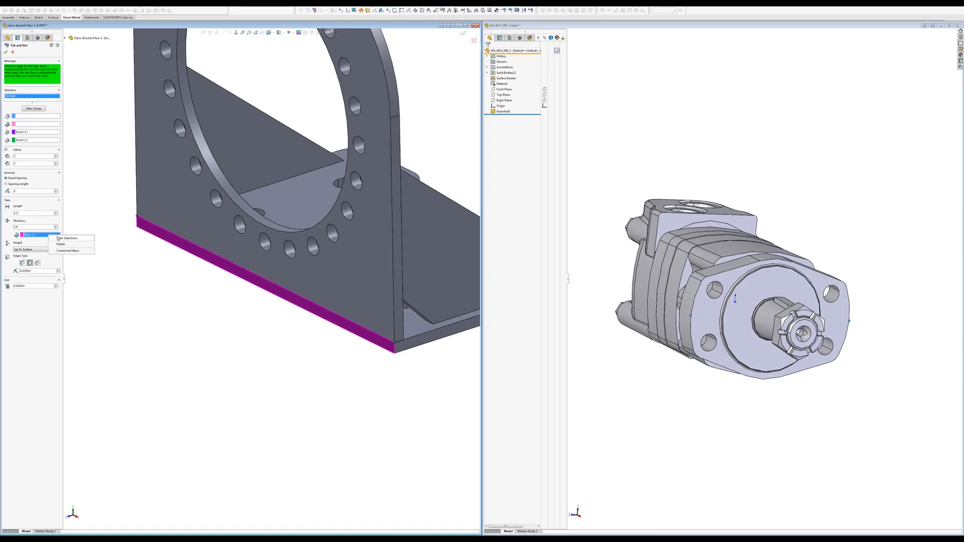
pyautogui.click(61, 244)
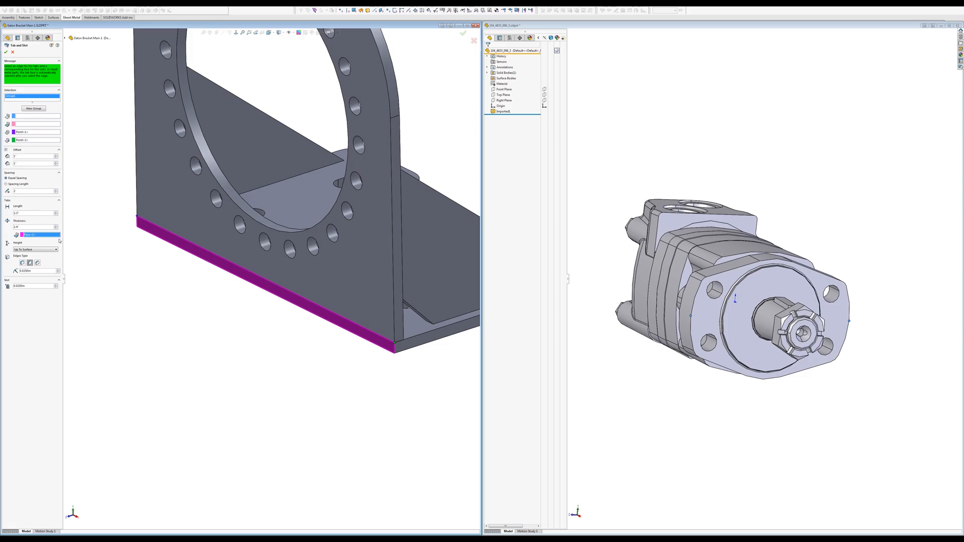
pyautogui.rightClick(158, 229)
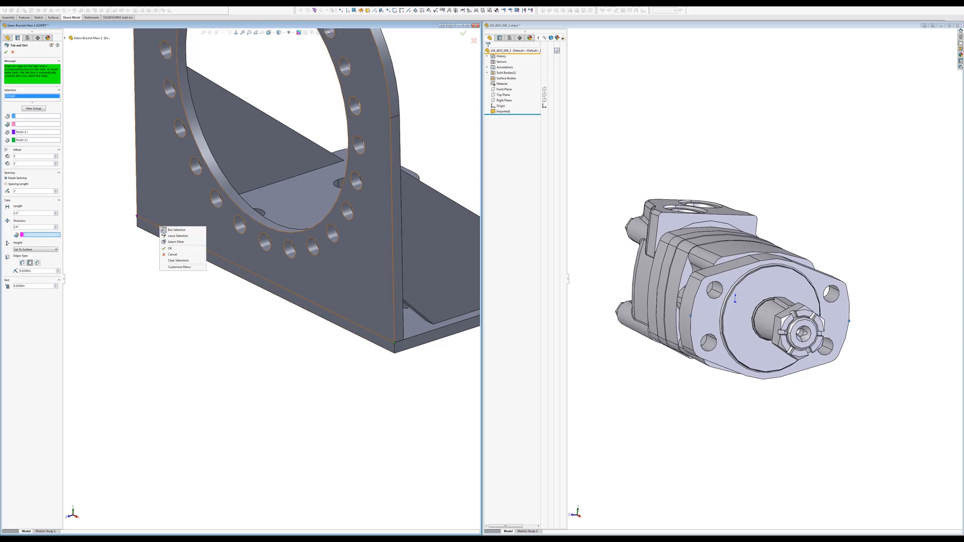
# Create tabs from the upright plate's hidden lower edge, with the base plate's underside as the slot face.
pyautogui.click(40, 117)
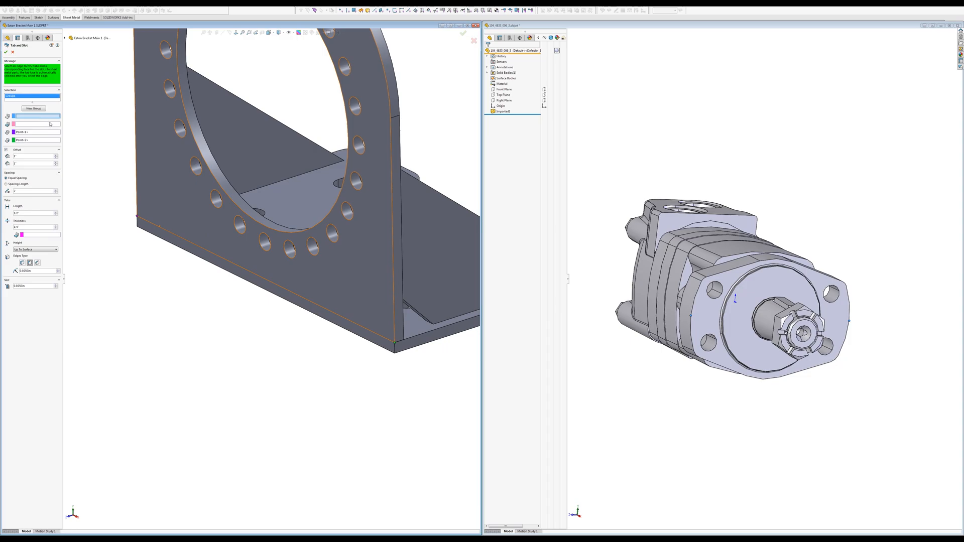
pyautogui.rightClick(190, 240)
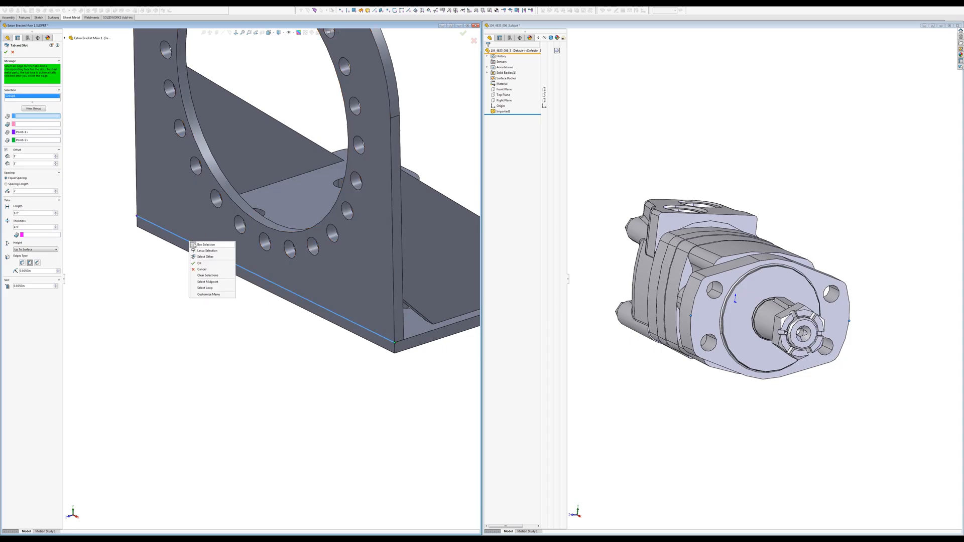
pyautogui.click(205, 256)
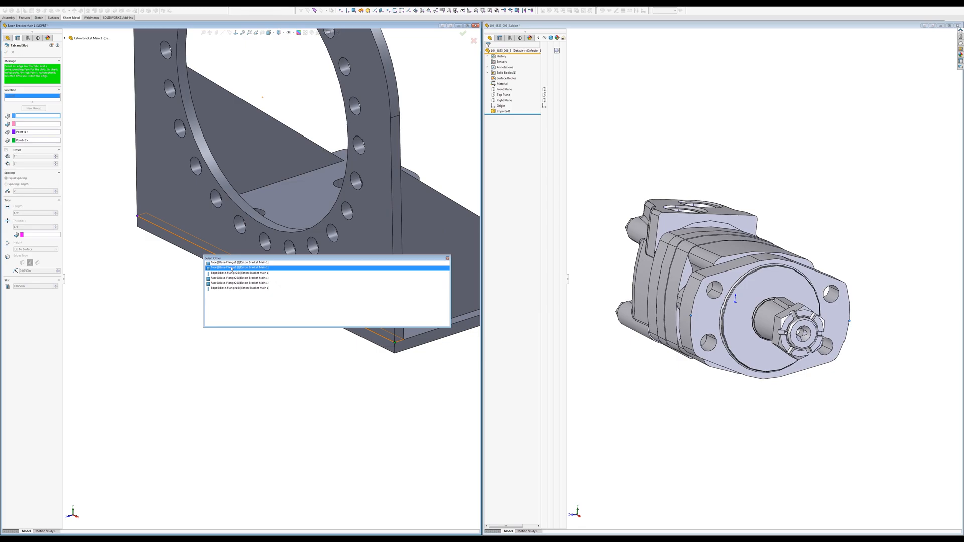
pyautogui.click(208, 272)
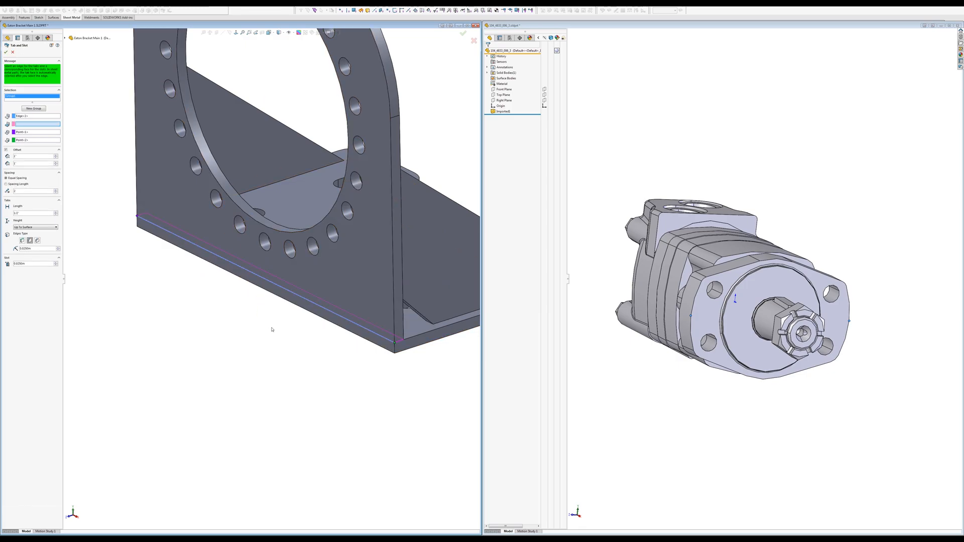
pyautogui.moveTo(271, 329); pyautogui.dragTo(260, 230, button='middle')
pyautogui.click(317, 346)
pyautogui.moveTo(323, 334); pyautogui.dragTo(226, 294, button='middle')
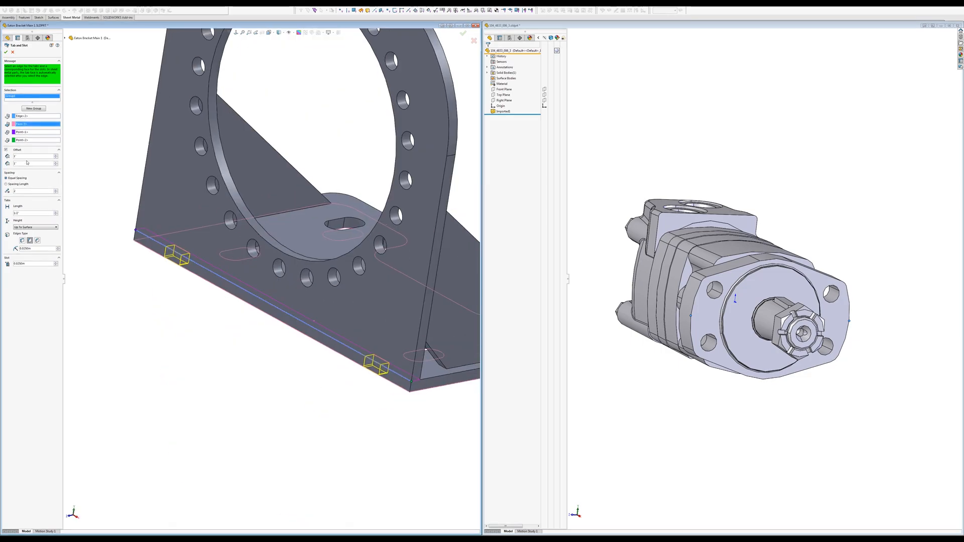
pyautogui.moveTo(344, 355); pyautogui.dragTo(348, 350, button='middle')
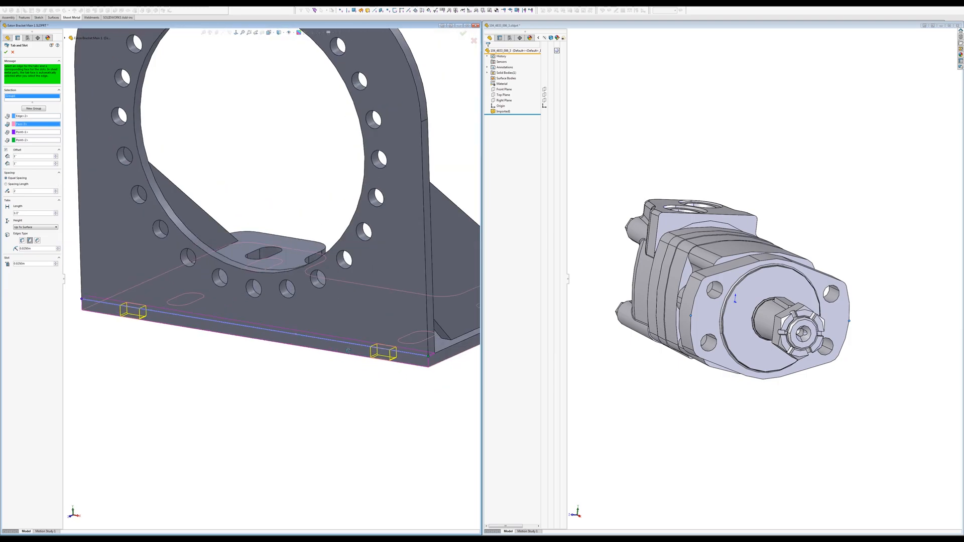
pyautogui.click(7, 53)
# Inspect the new tab from below, reopen its feature and set the tab height to Blind.
pyautogui.moveTo(250, 288); pyautogui.dragTo(248, 219, button='middle')
pyautogui.scroll(6, 251, 282)
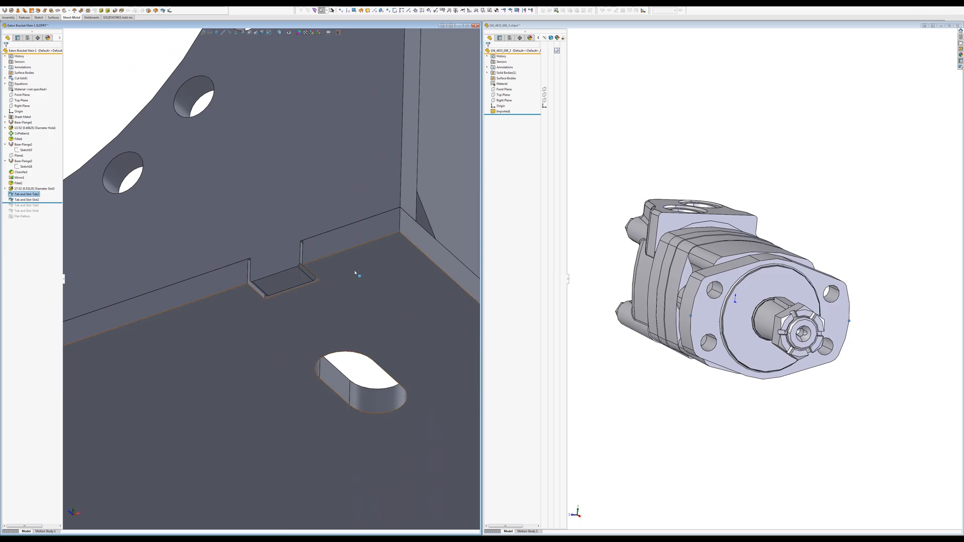
pyautogui.moveTo(309, 269); pyautogui.dragTo(323, 321, button='middle')
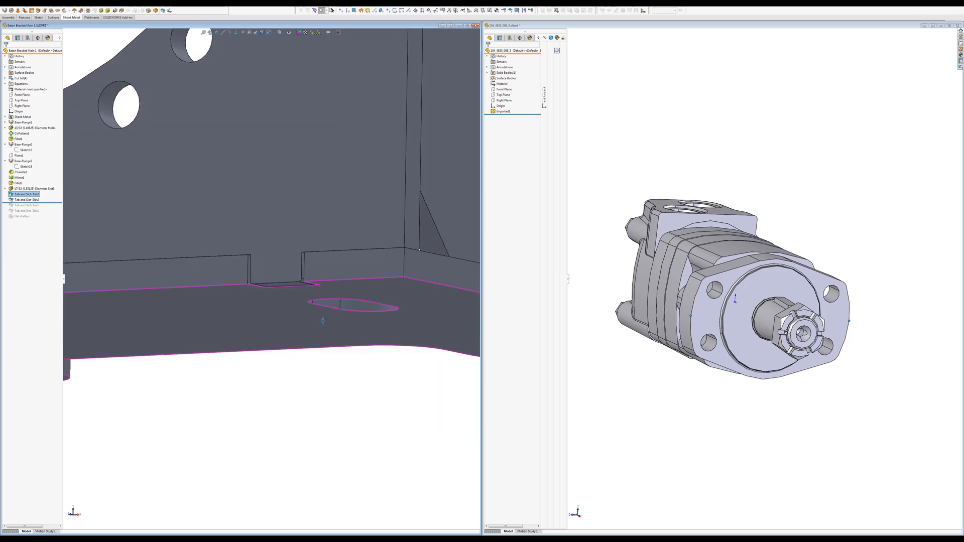
pyautogui.click(290, 281)
pyautogui.click(26, 194)
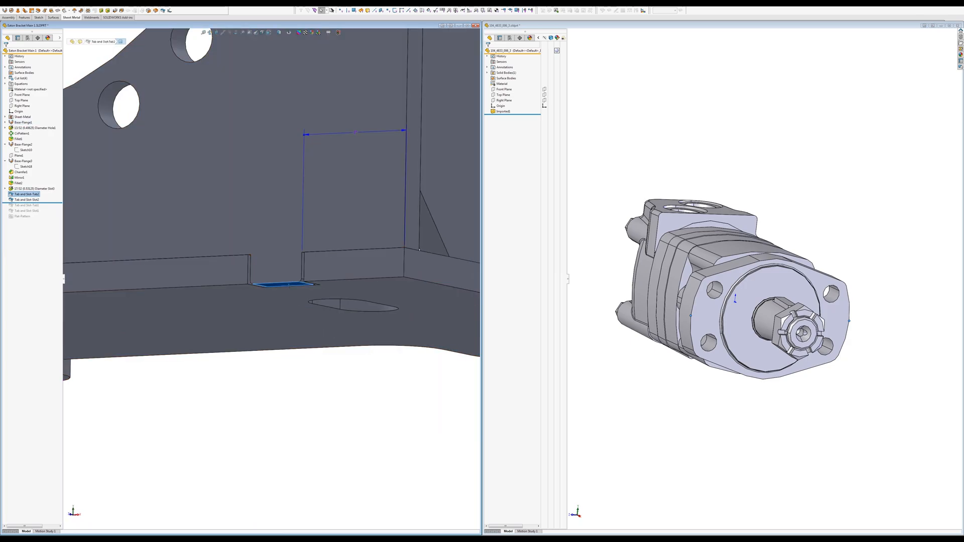
pyautogui.click(31, 179)
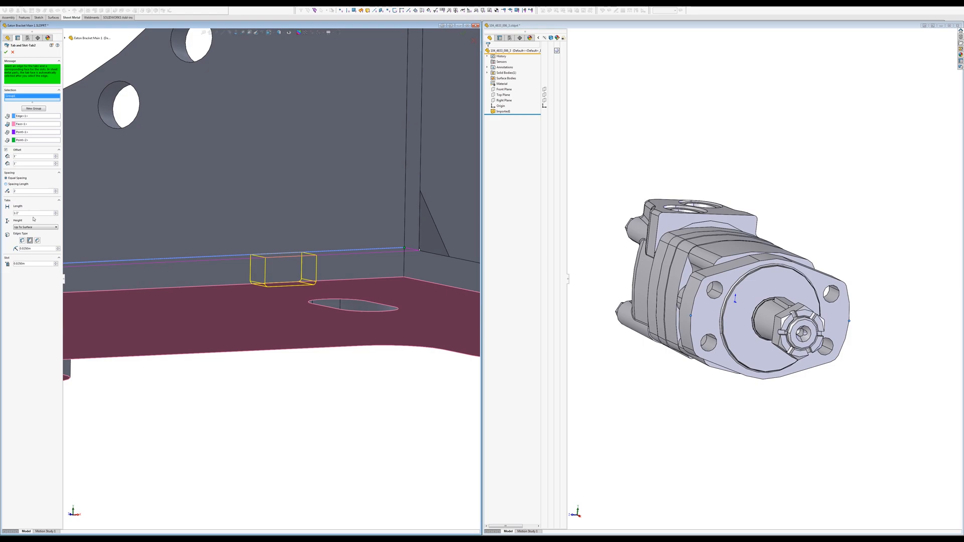
pyautogui.moveTo(32, 214); pyautogui.dragTo(14, 216)
pyautogui.click(30, 227)
pyautogui.click(20, 231)
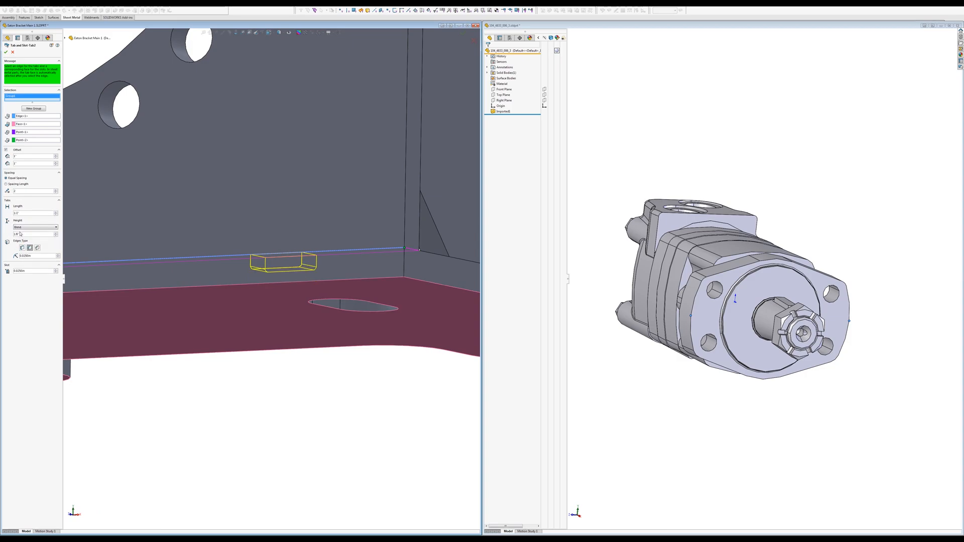
# Set the tab height to Offset From Surface with a small offset, and accept the tab feature.
pyautogui.click(25, 227)
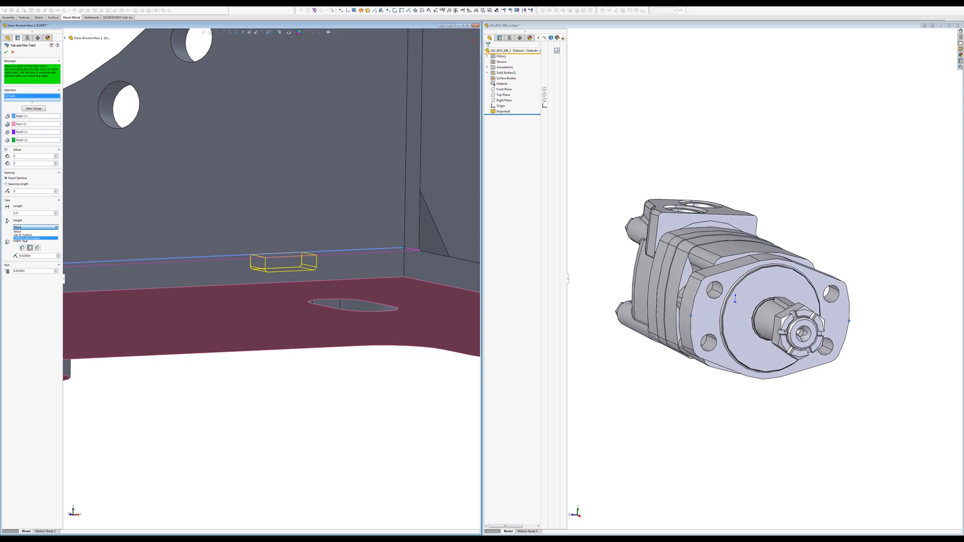
pyautogui.click(24, 239)
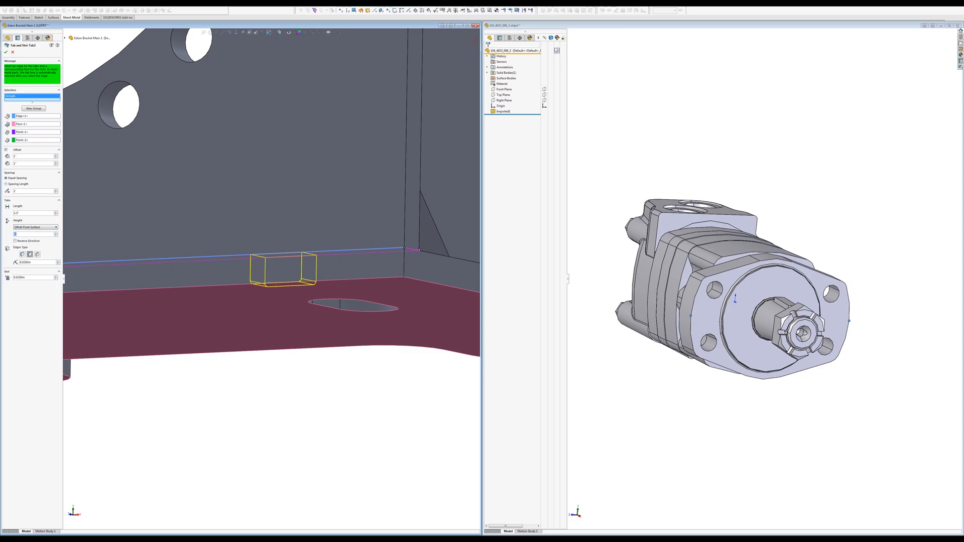
pyautogui.press('Return')
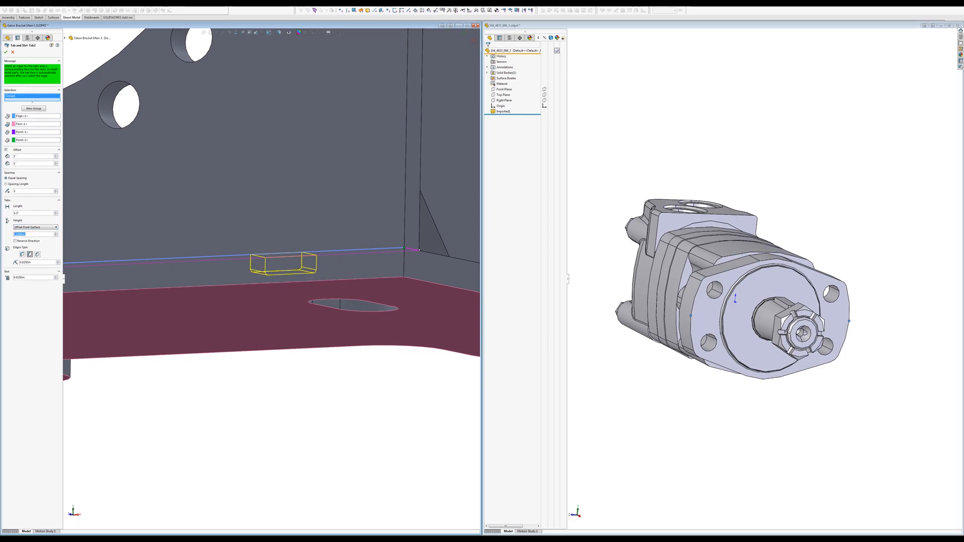
pyautogui.click(6, 52)
pyautogui.moveTo(345, 196); pyautogui.dragTo(351, 236, button='middle')
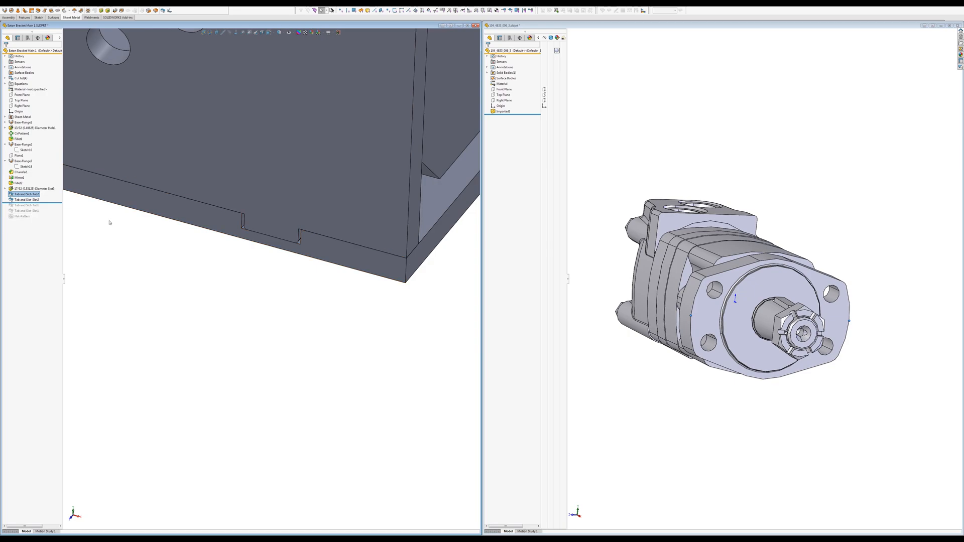
# Roll the feature history forward to the end and delete all four tab and slot features from the bracket.
pyautogui.moveTo(48, 203); pyautogui.dragTo(44, 220)
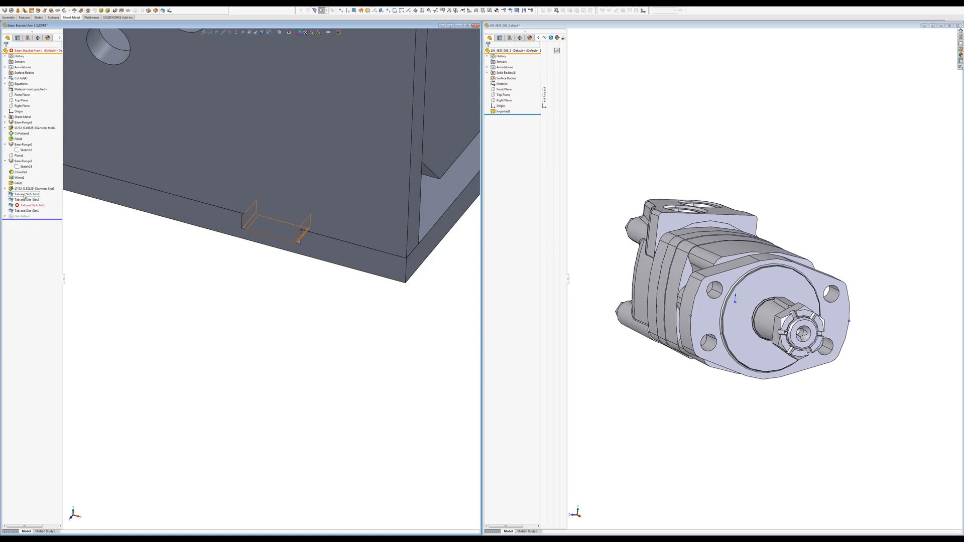
pyautogui.click(27, 211)
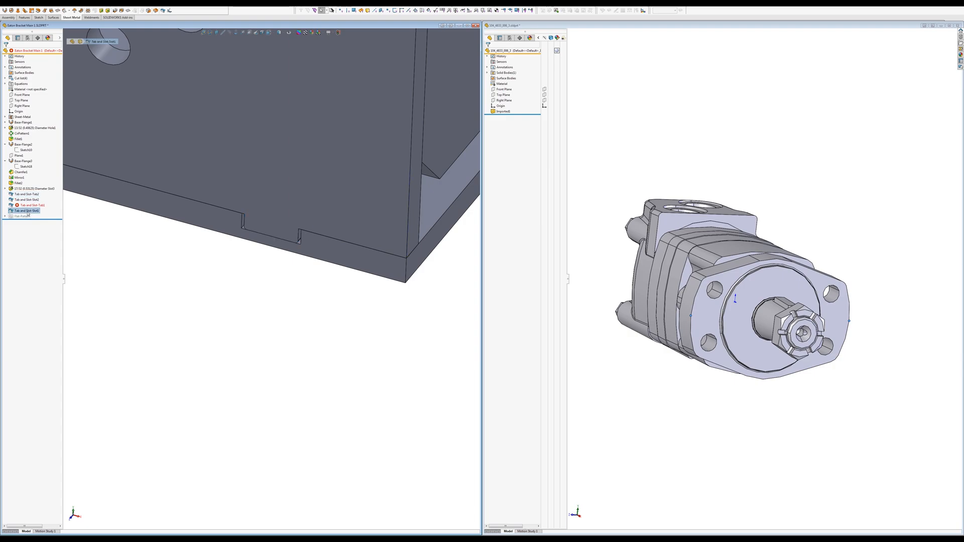
pyautogui.keyDown('shift'); pyautogui.click(21, 195); pyautogui.keyUp('shift')
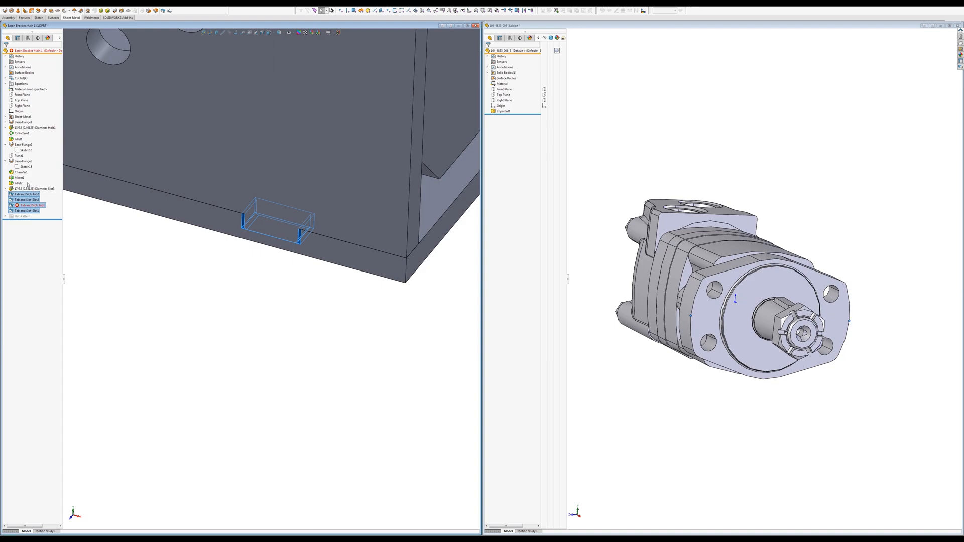
pyautogui.press('Delete')
pyautogui.click(513, 271)
pyautogui.click(418, 264)
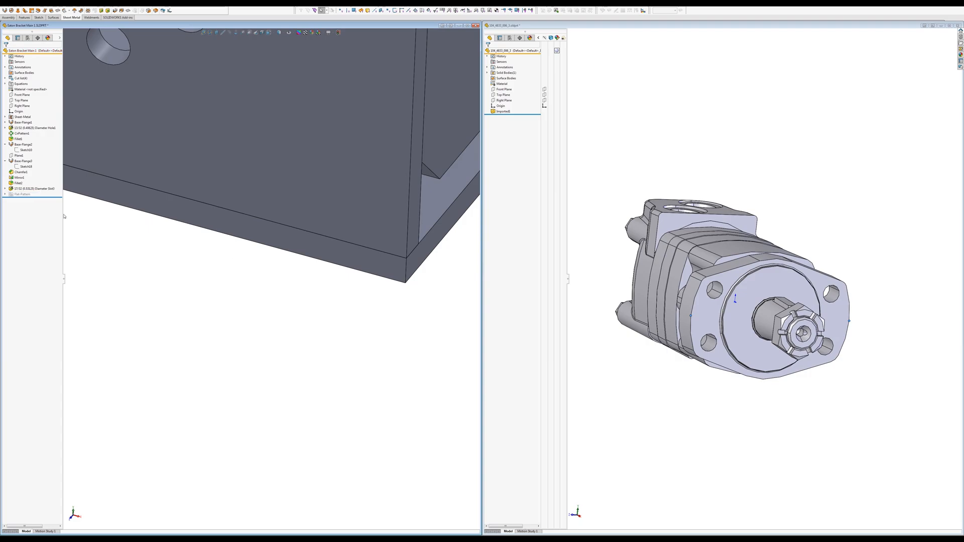
# Start a new sketch on the bracket's Front Plane.
pyautogui.scroll(6, 301, 330)
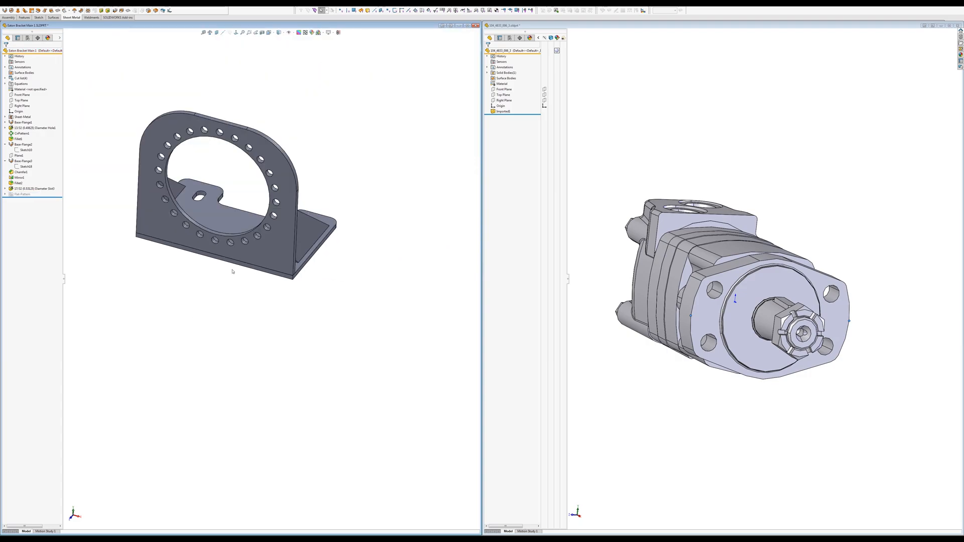
pyautogui.scroll(-6, 201, 251)
pyautogui.scroll(5, 187, 223)
pyautogui.scroll(-6, 194, 251)
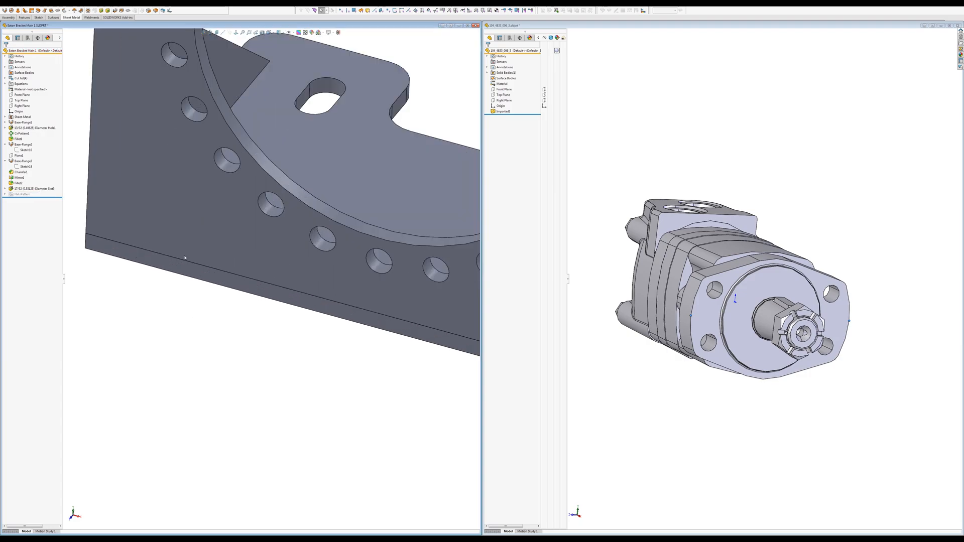
pyautogui.moveTo(194, 251); pyautogui.dragTo(191, 293, button='middle')
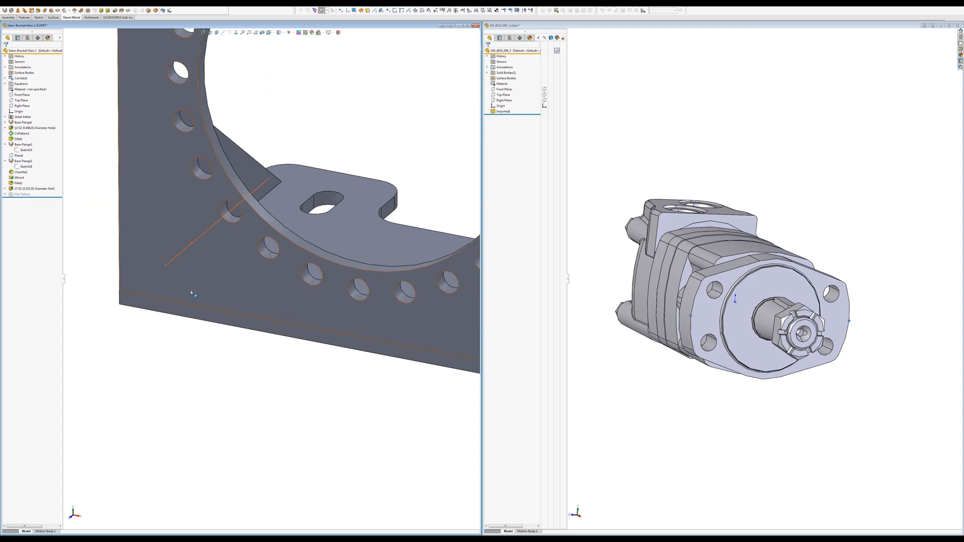
pyautogui.click(191, 293)
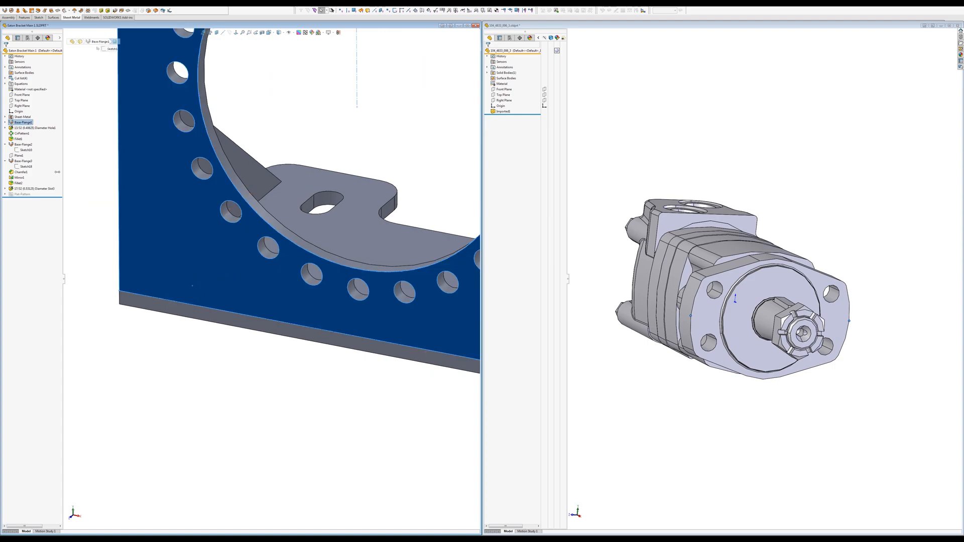
pyautogui.click(23, 106)
pyautogui.click(22, 95)
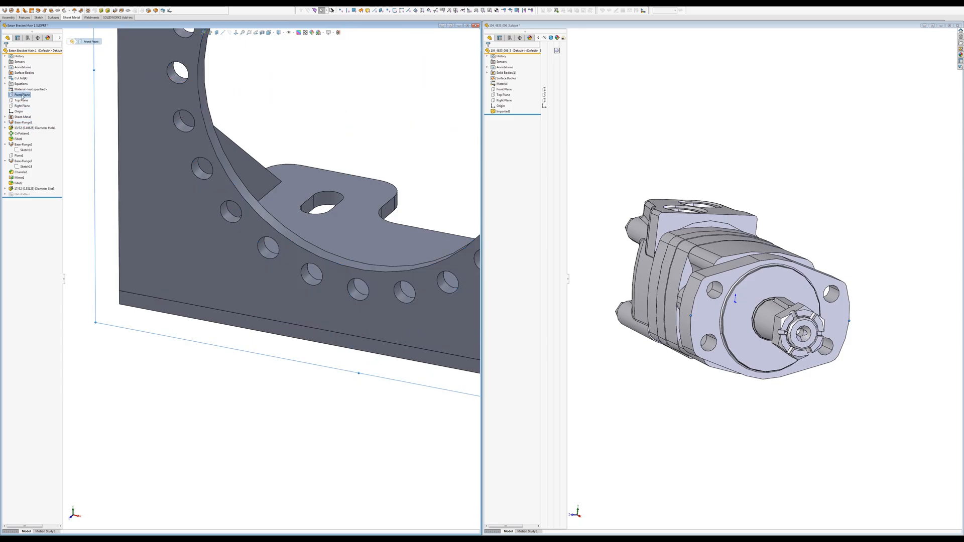
pyautogui.rightClick(23, 95)
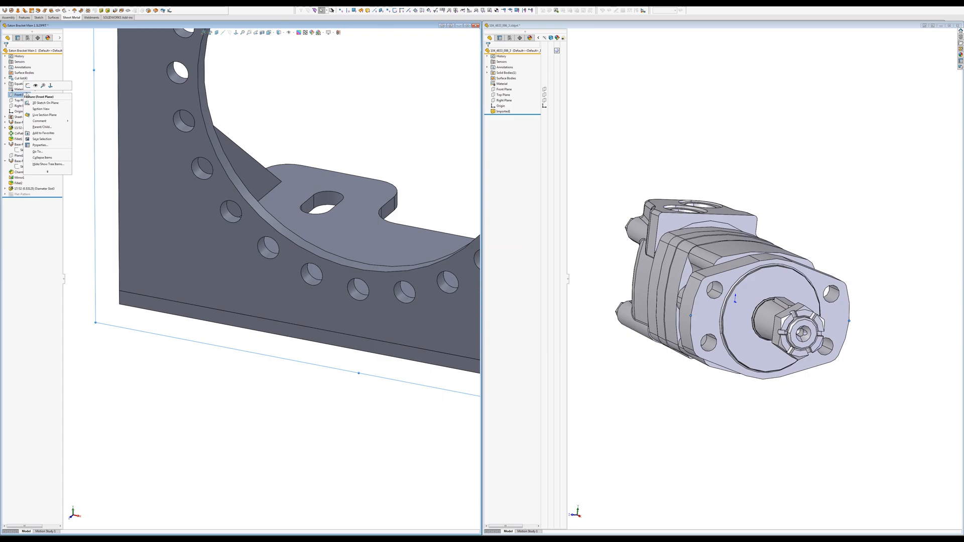
pyautogui.click(28, 85)
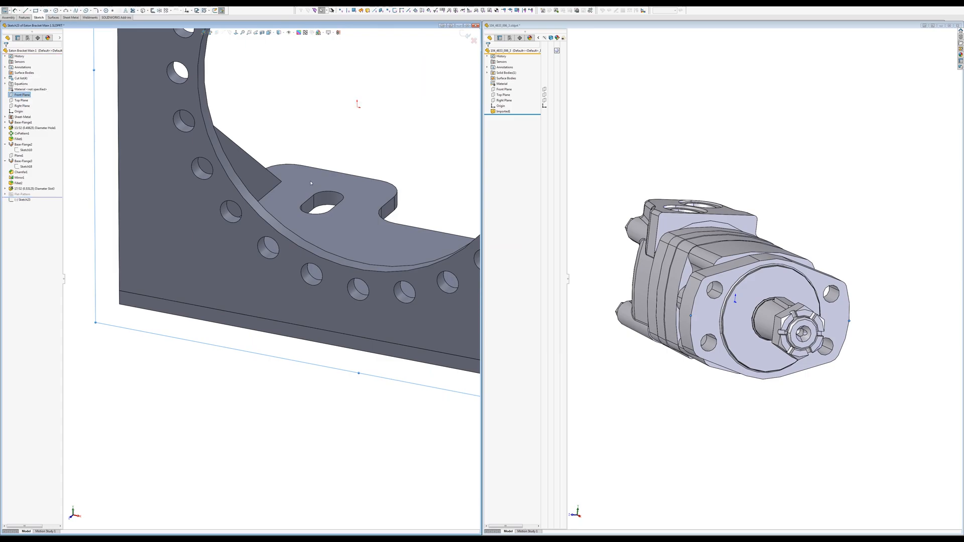
# Open the block file 1_4 X 3_4 TAB.SLDBLK from the Blocks folder for insertion into the sketch.
pyautogui.scroll(3, 191, 311)
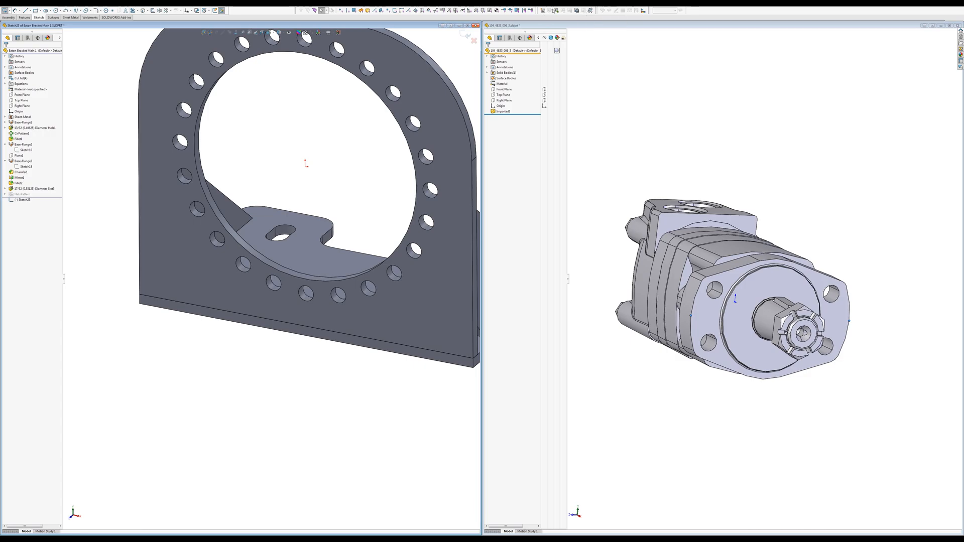
pyautogui.click(556, 11)
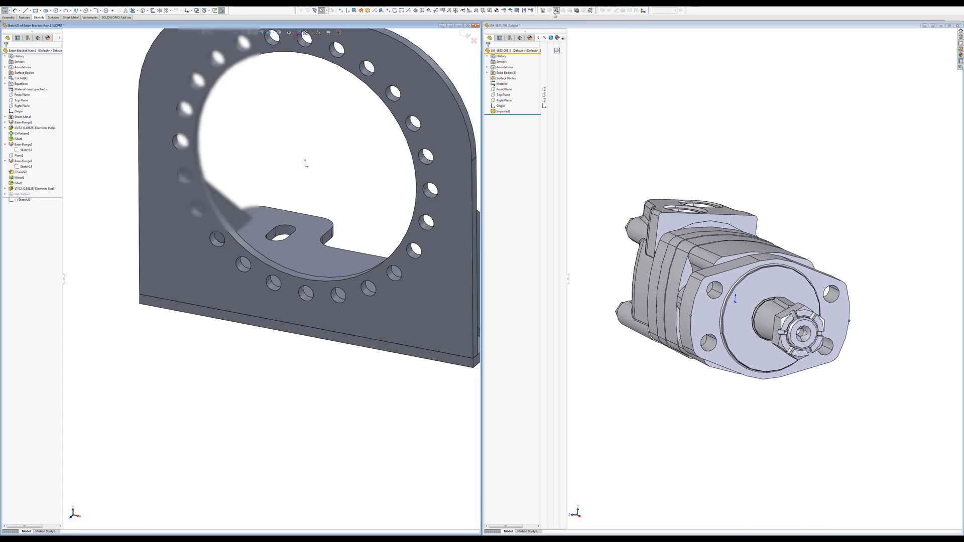
pyautogui.click(37, 103)
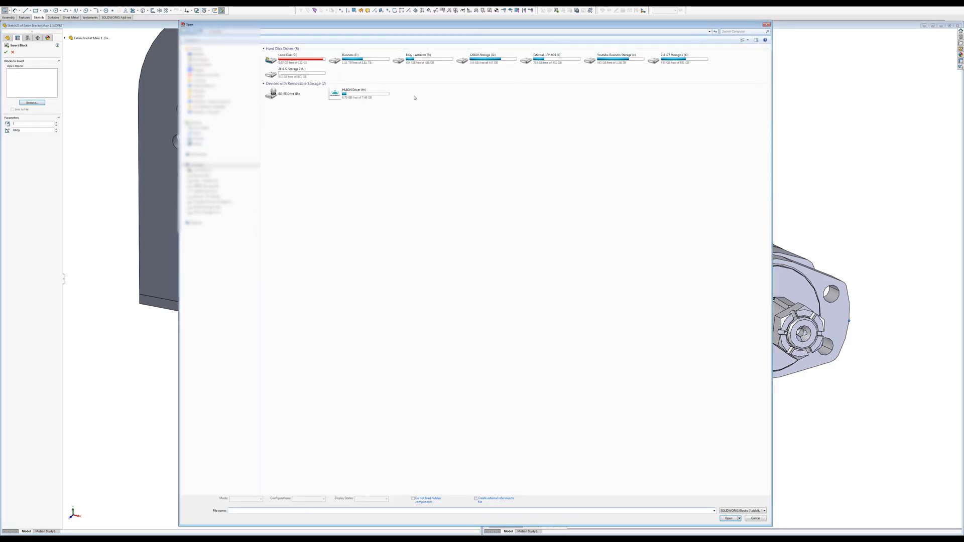
pyautogui.click(354, 64)
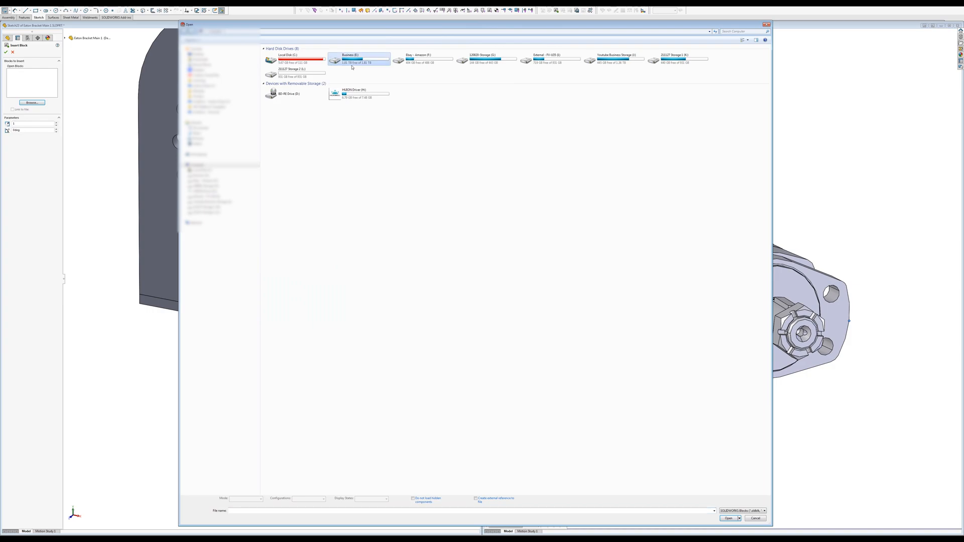
pyautogui.doubleClick(354, 59)
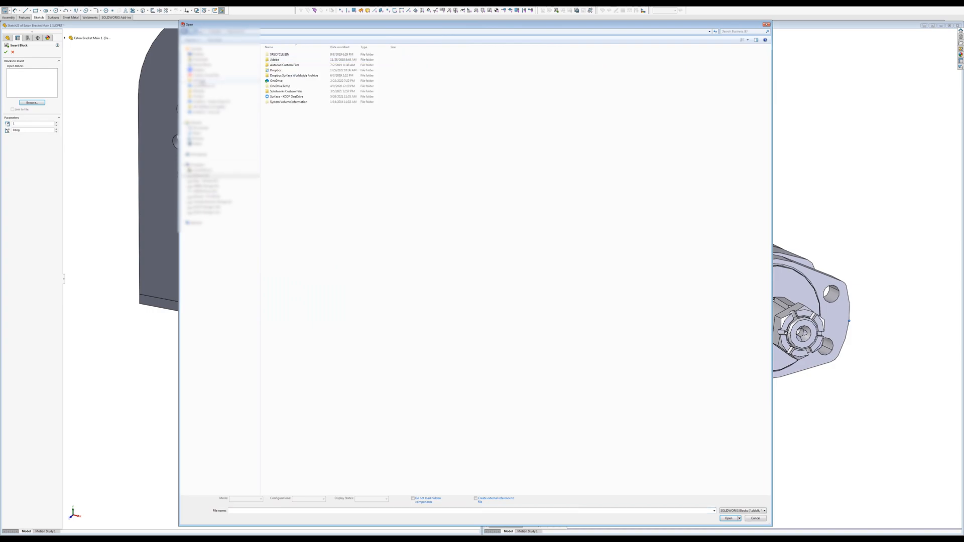
pyautogui.doubleClick(276, 70)
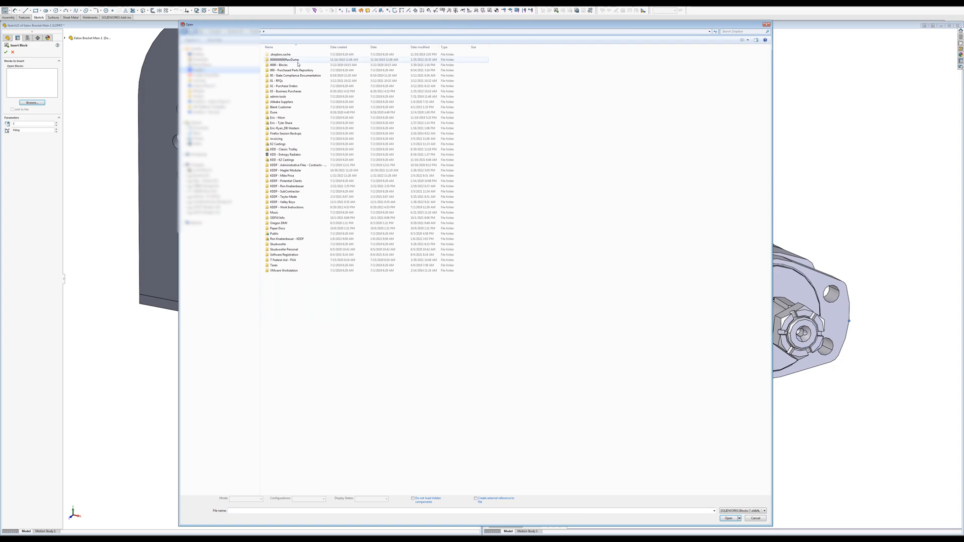
pyautogui.doubleClick(274, 65)
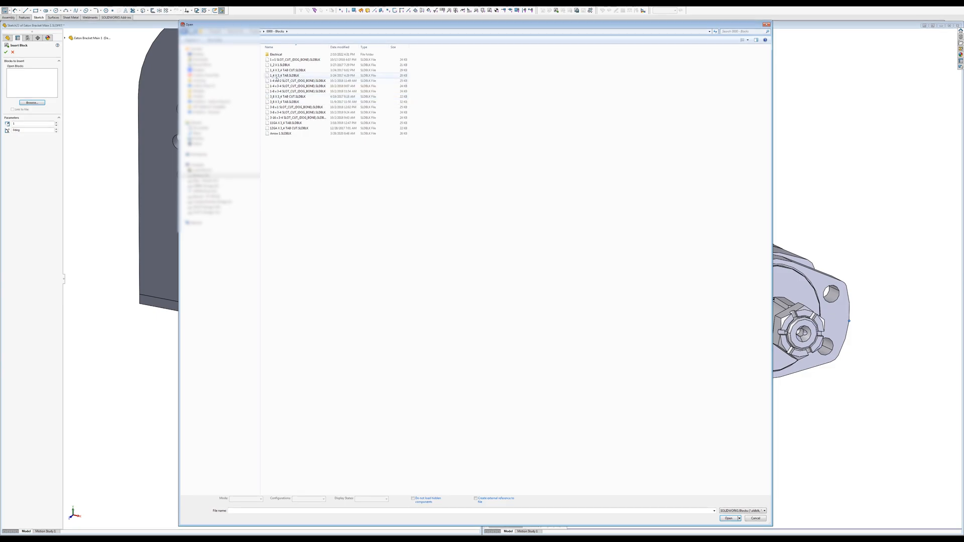
pyautogui.click(276, 76)
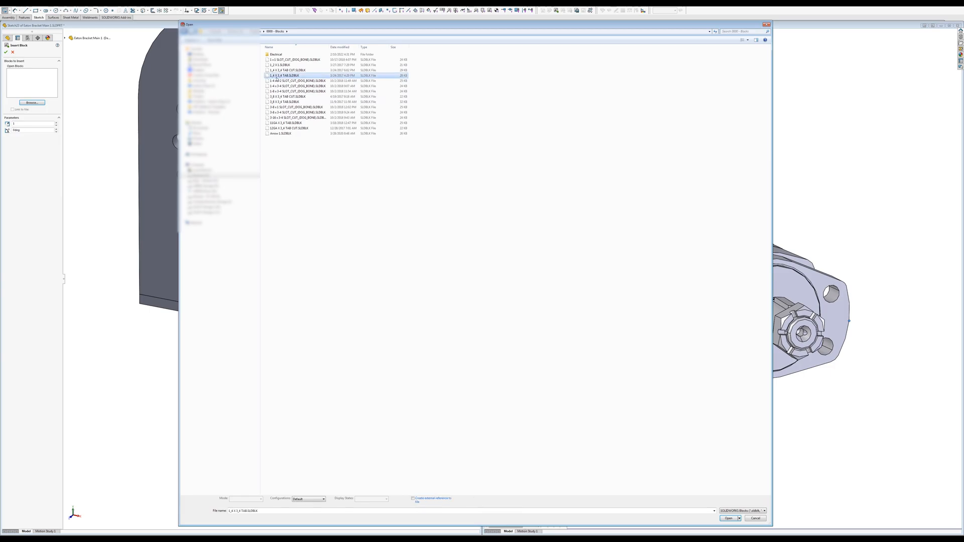
pyautogui.click(729, 519)
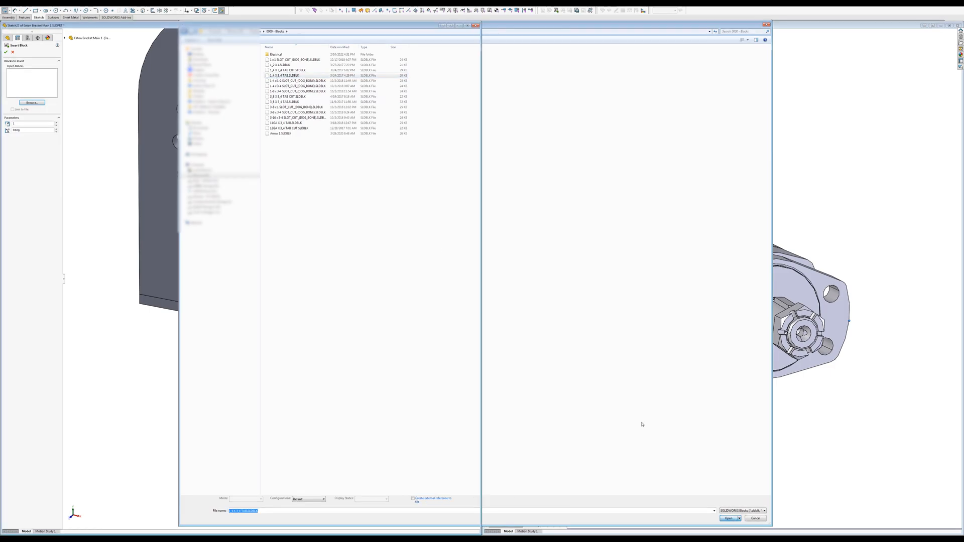
# Place the tab block below the bracket's lower edge and remove the extra copies, keeping only one instance.
pyautogui.click(200, 330)
pyautogui.click(355, 368)
pyautogui.click(303, 346)
pyautogui.press('Escape')
pyautogui.hotkey('ctrl', 'z')
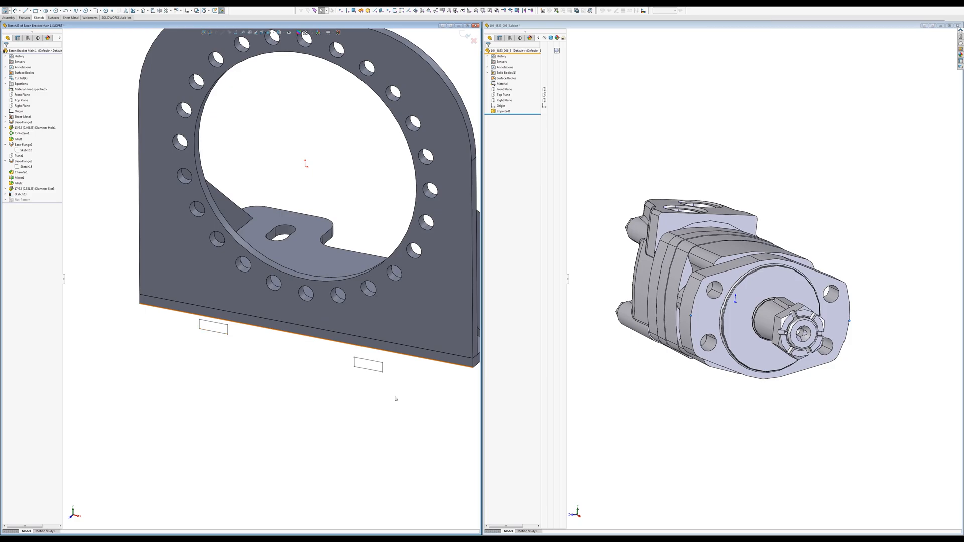
pyautogui.click(369, 362)
pyautogui.press('Delete')
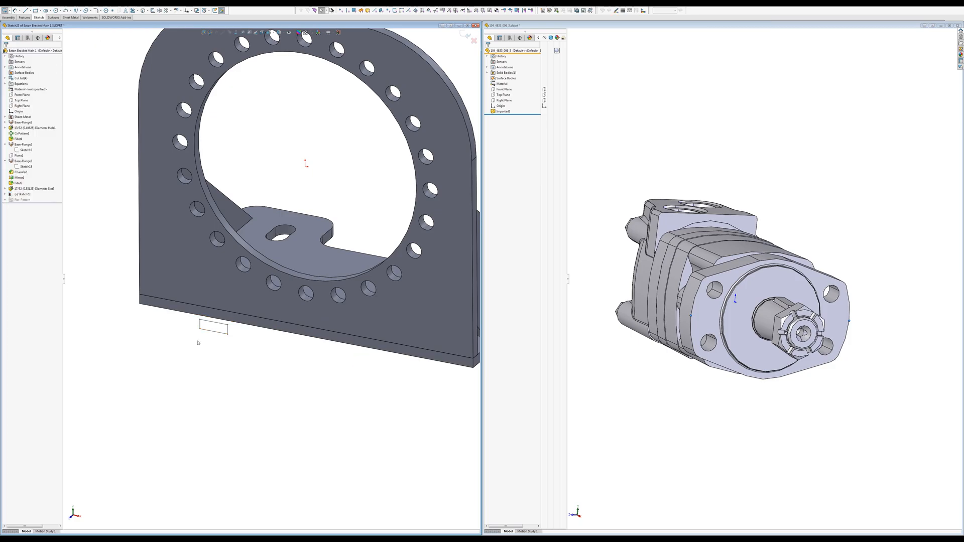
# Try to constrain the midpoint of the tab block's upper line to the midpoint of the bracket's lower edge, and undo it.
pyautogui.click(219, 324)
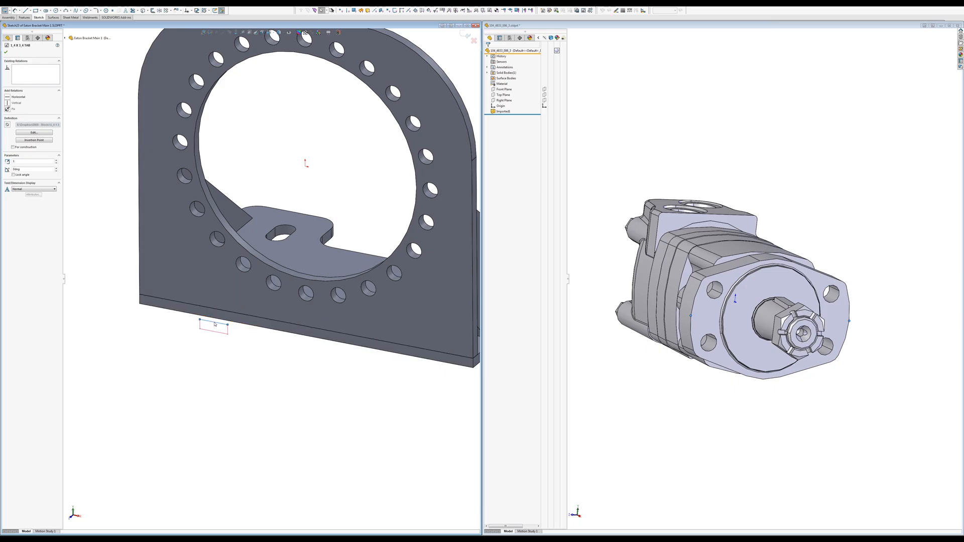
pyautogui.rightClick(215, 324)
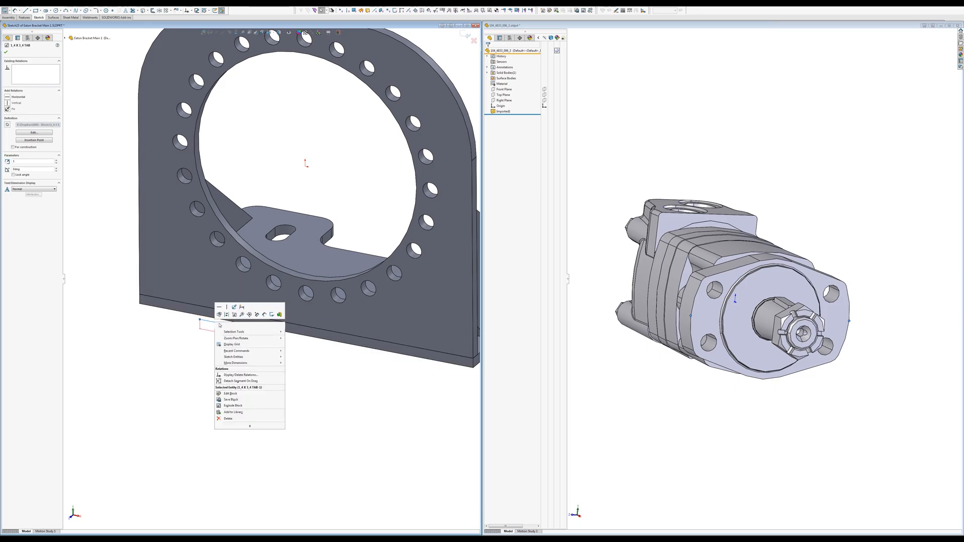
pyautogui.click(228, 326)
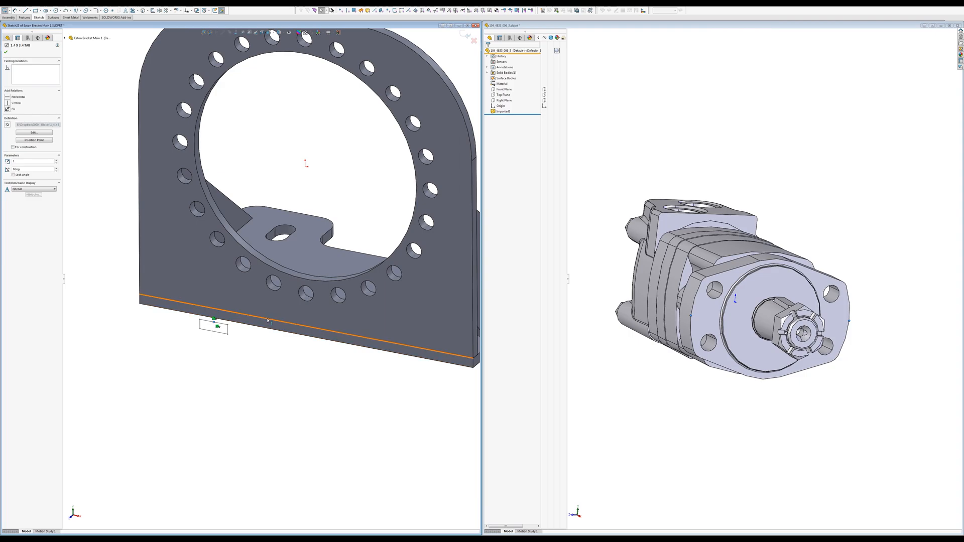
pyautogui.keyDown('ctrl'); pyautogui.click(274, 323); pyautogui.keyUp('ctrl')
pyautogui.click(289, 299)
pyautogui.click(271, 348)
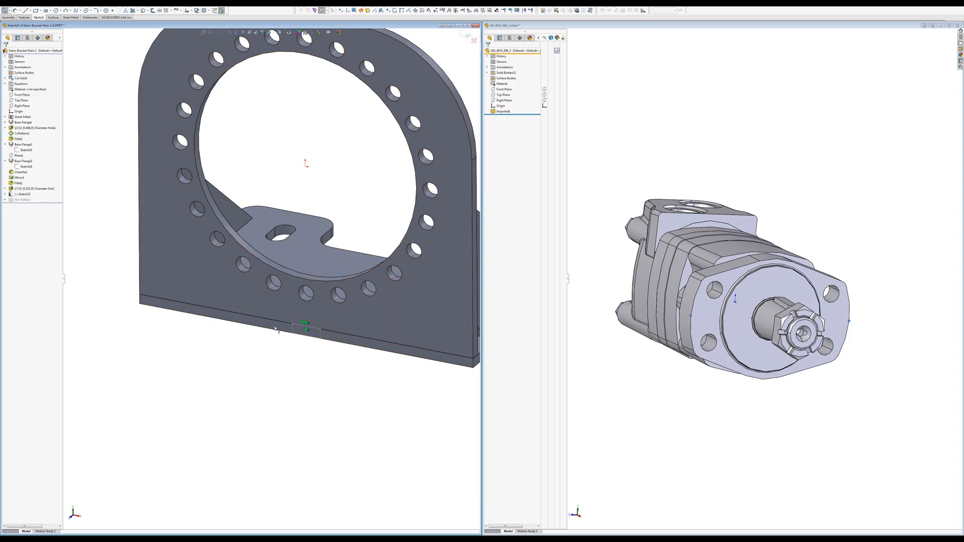
pyautogui.hotkey('ctrl', 'z')
# Hide the base plate body beneath the upright plate.
pyautogui.click(216, 350)
pyautogui.rightClick(235, 319)
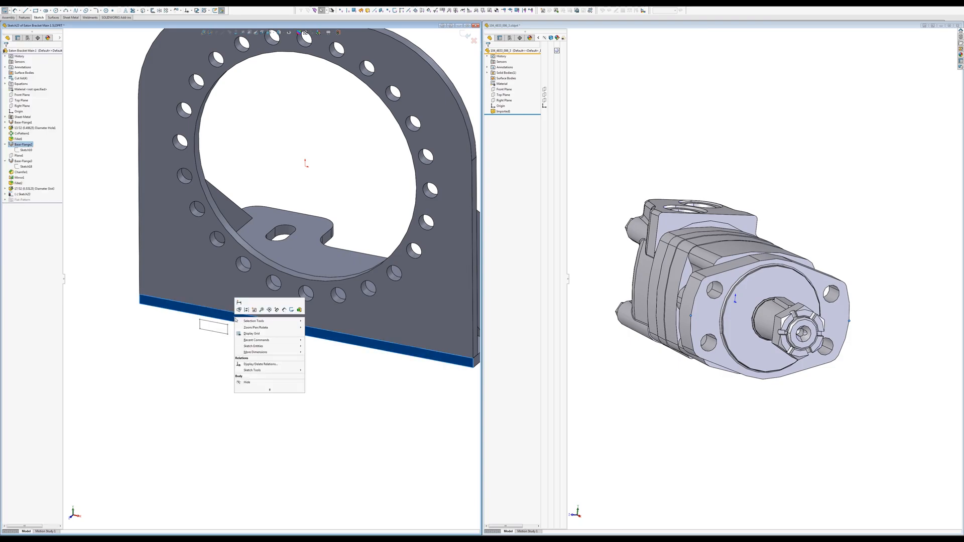
pyautogui.click(246, 382)
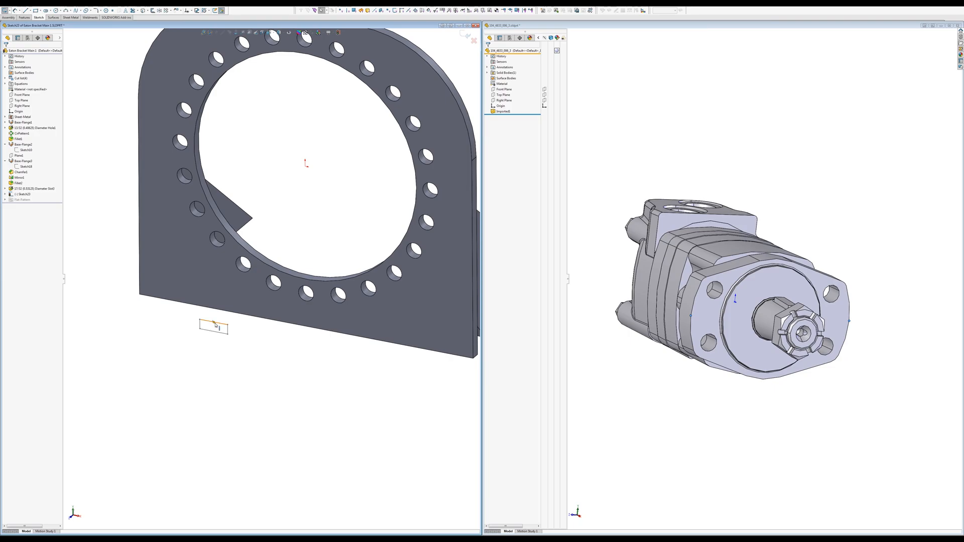
# Add a Midpoint relation between the midpoint of the tab block's upper line and the upright plate's bottom edge.
pyautogui.click(216, 324)
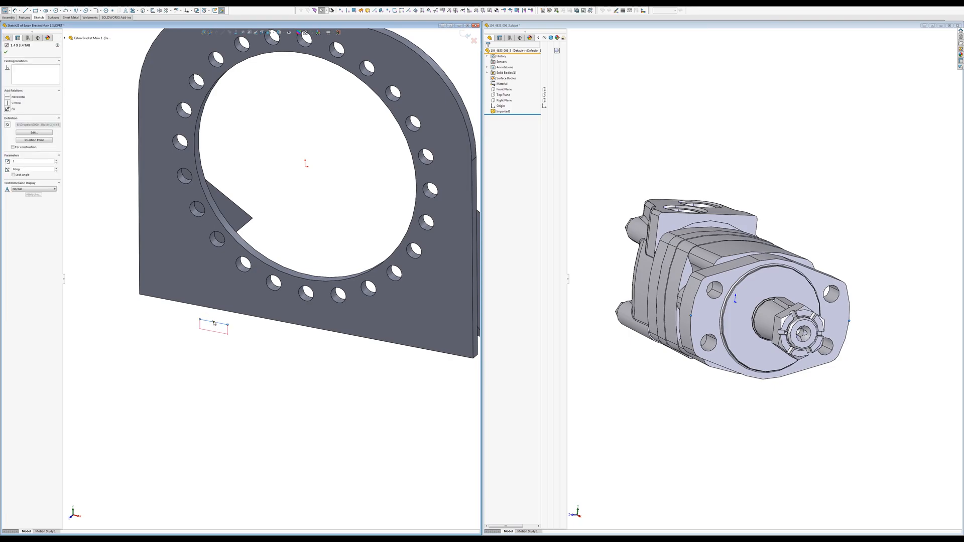
pyautogui.click(214, 323)
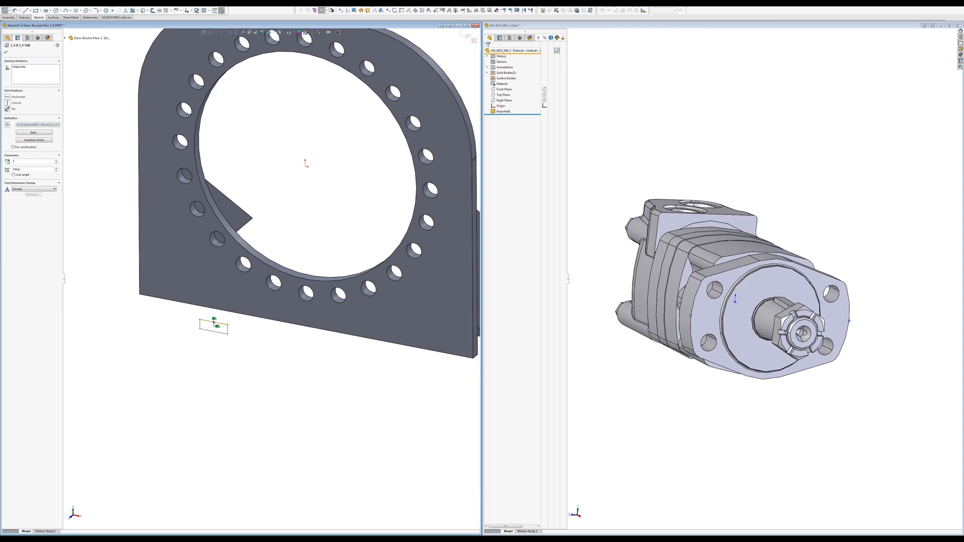
pyautogui.keyDown('ctrl'); pyautogui.click(211, 311); pyautogui.keyUp('ctrl')
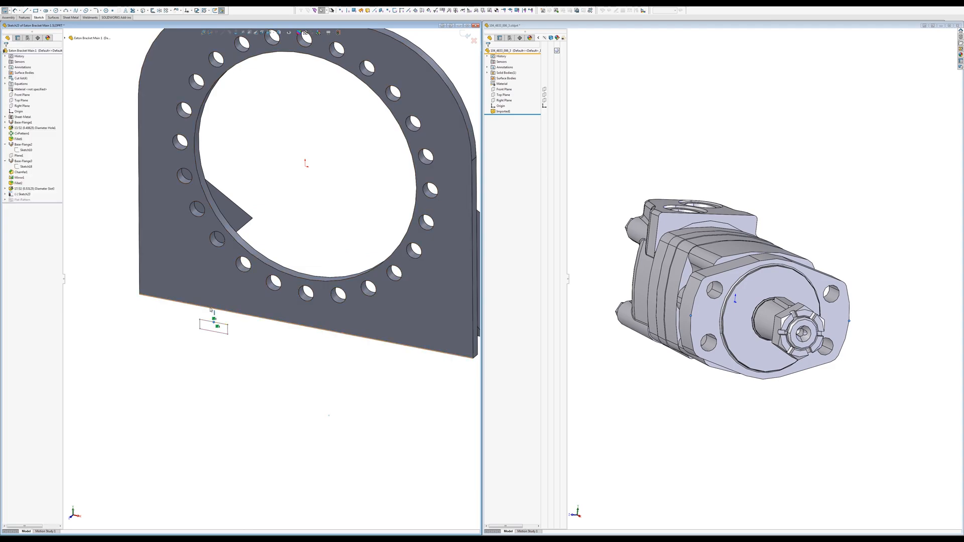
pyautogui.click(227, 289)
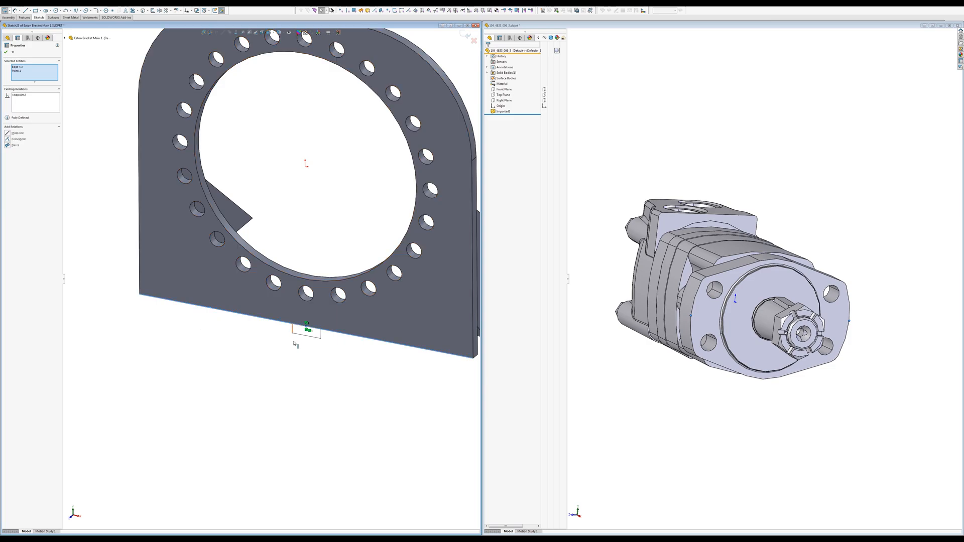
pyautogui.click(297, 355)
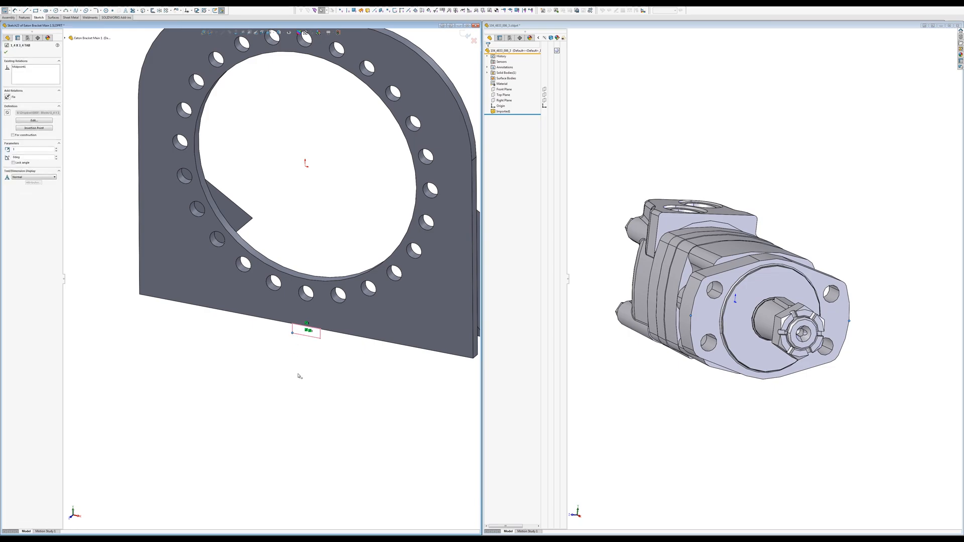
# Open the tab block for editing to inspect its dimensions, and leave it with all changes discarded.
pyautogui.doubleClick(307, 333)
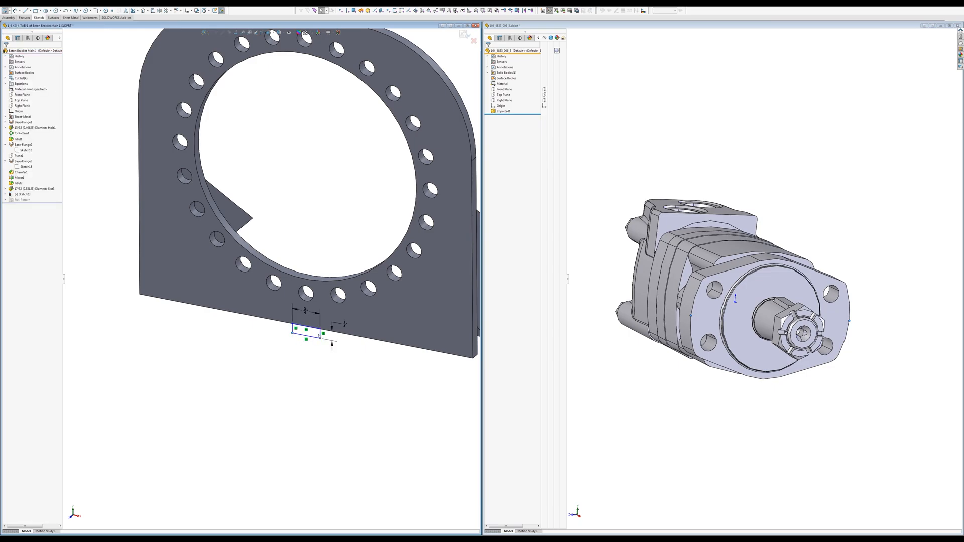
pyautogui.click(474, 41)
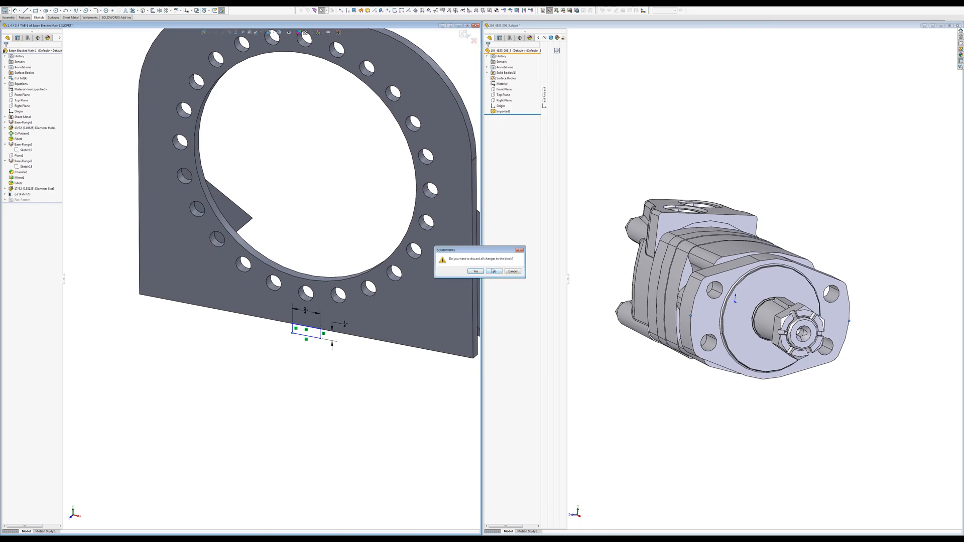
pyautogui.click(471, 271)
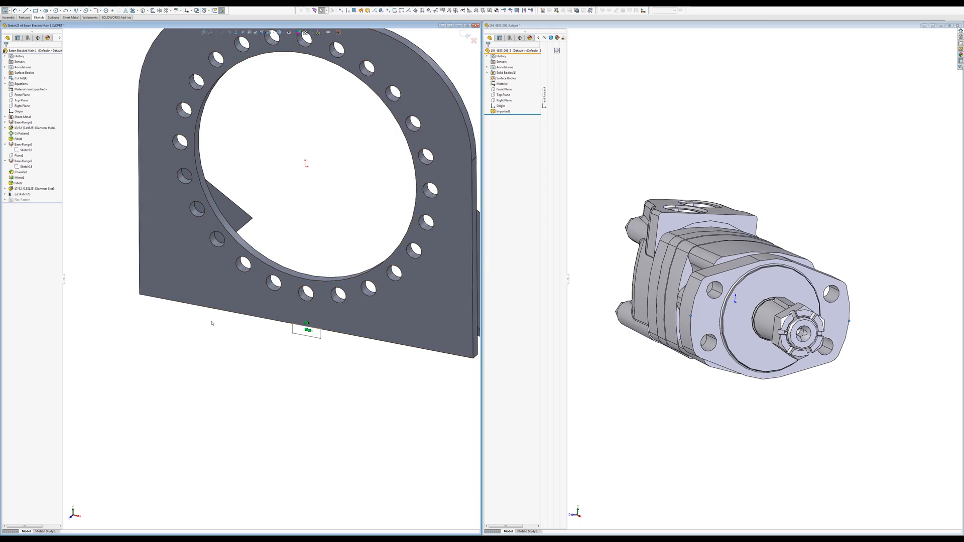
# Exit the sketch and create a merged sheet metal Base Flange/Tab from the tab block on the upright plate.
pyautogui.press('s')
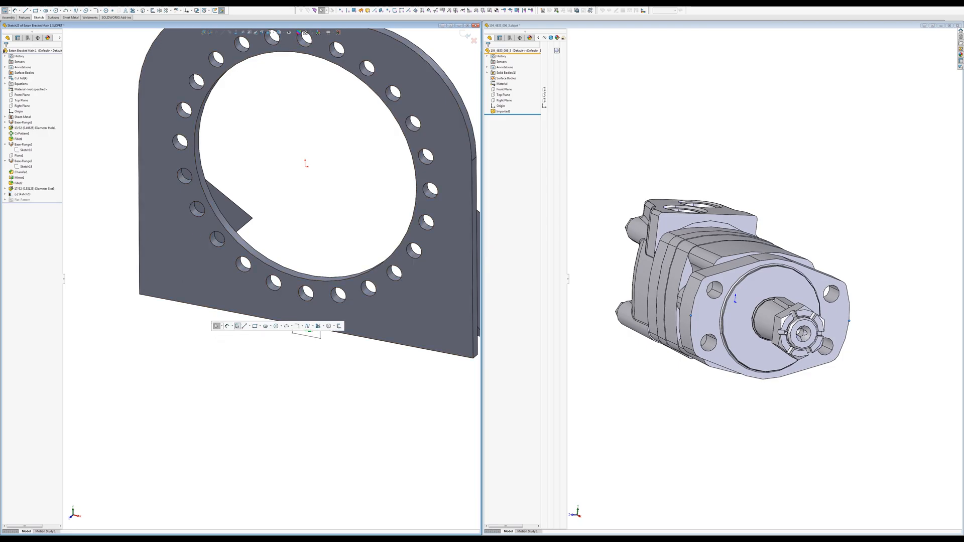
pyautogui.click(228, 326)
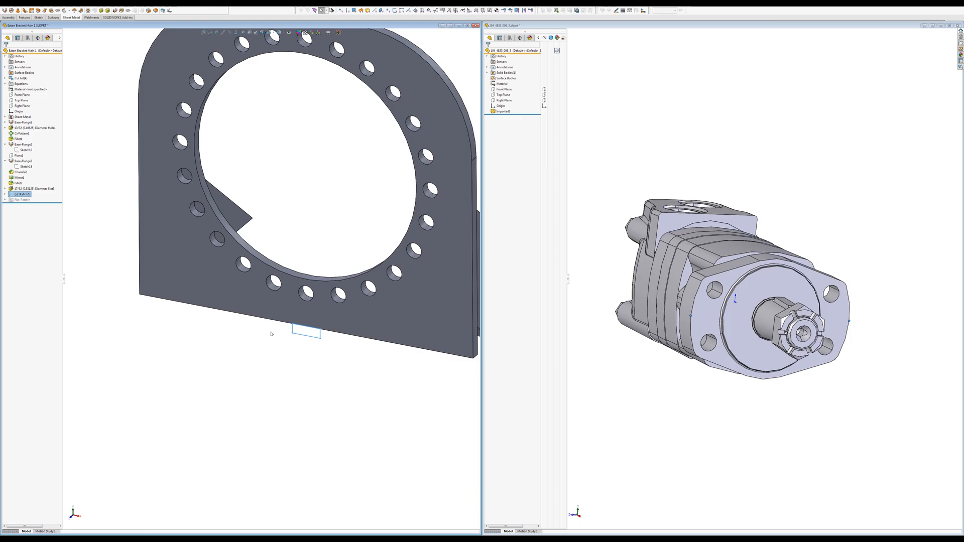
pyautogui.click(340, 337)
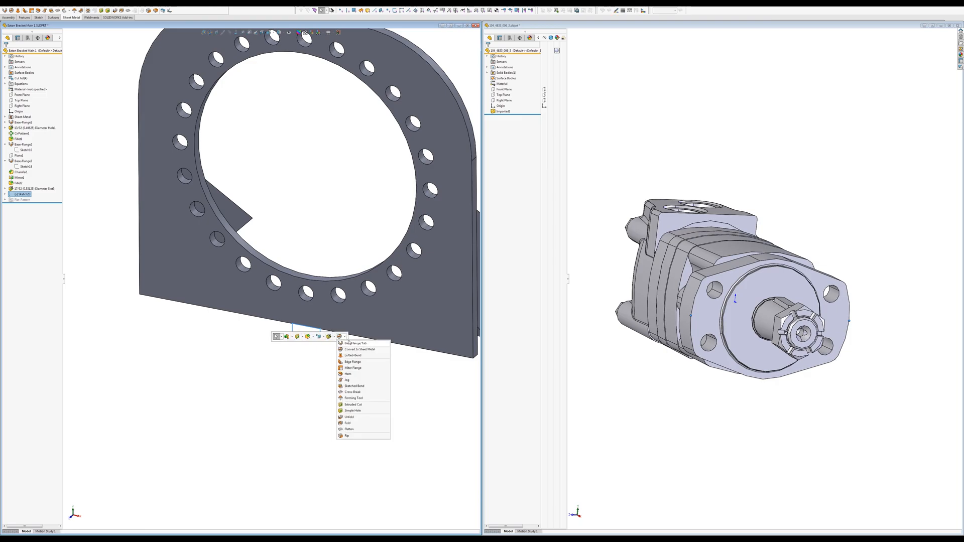
pyautogui.click(351, 347)
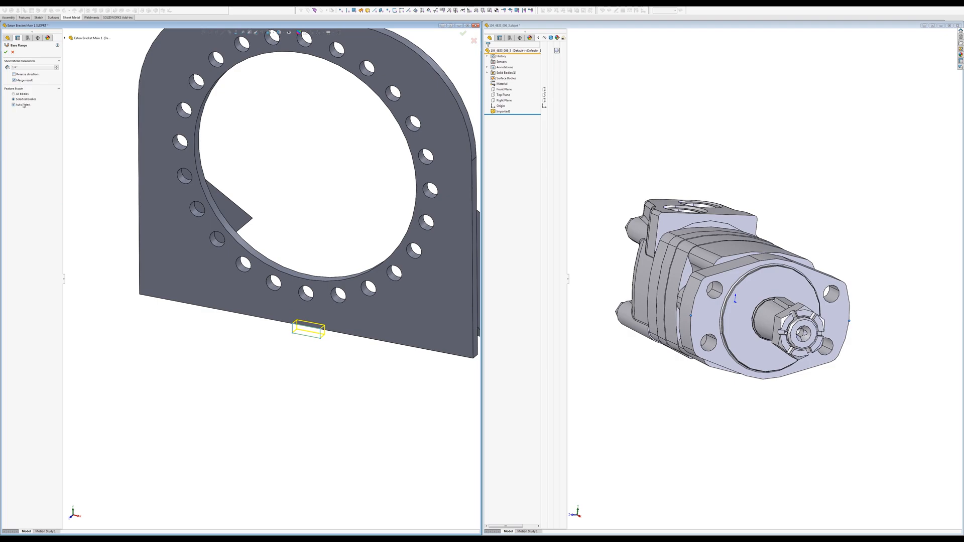
pyautogui.click(6, 51)
pyautogui.click(177, 325)
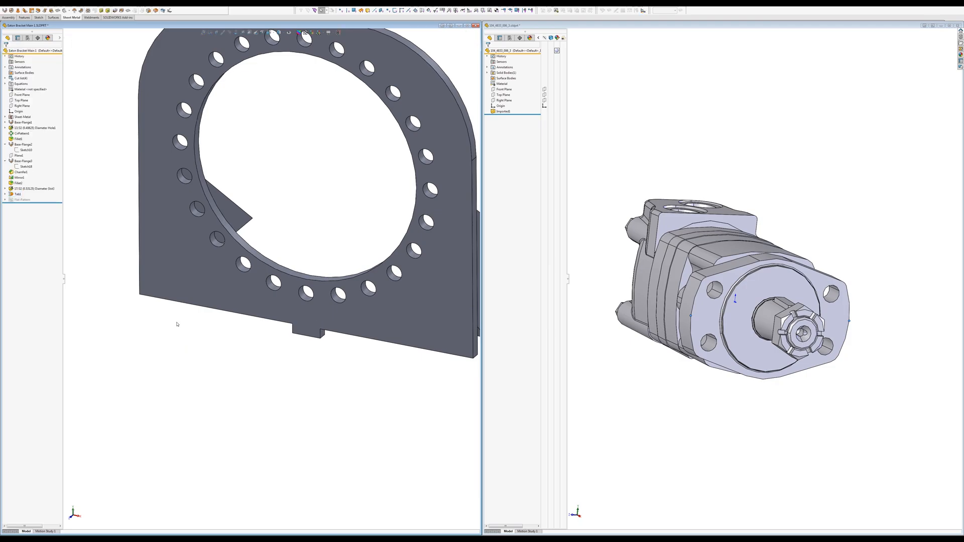
pyautogui.moveTo(325, 352); pyautogui.dragTo(275, 316, button='middle')
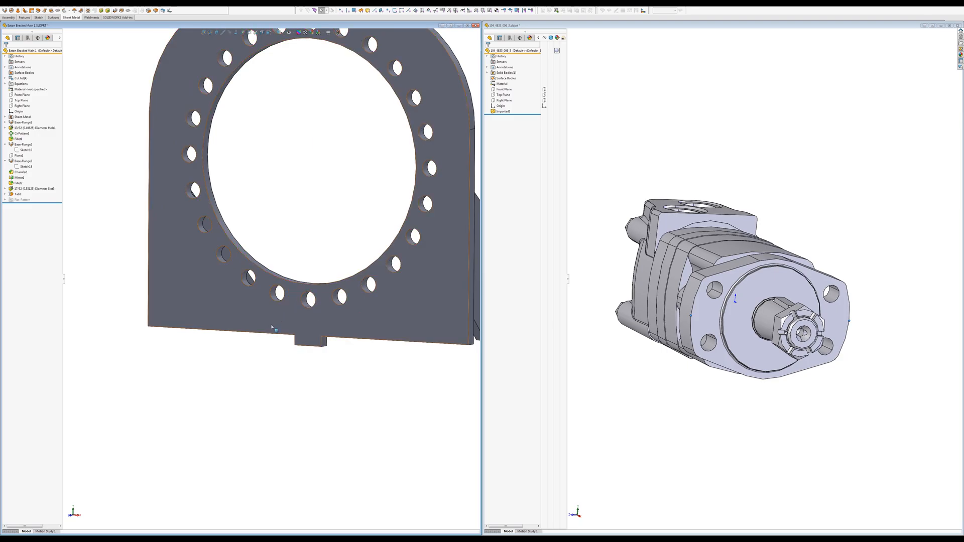
pyautogui.click(272, 327)
pyautogui.rightClick(271, 327)
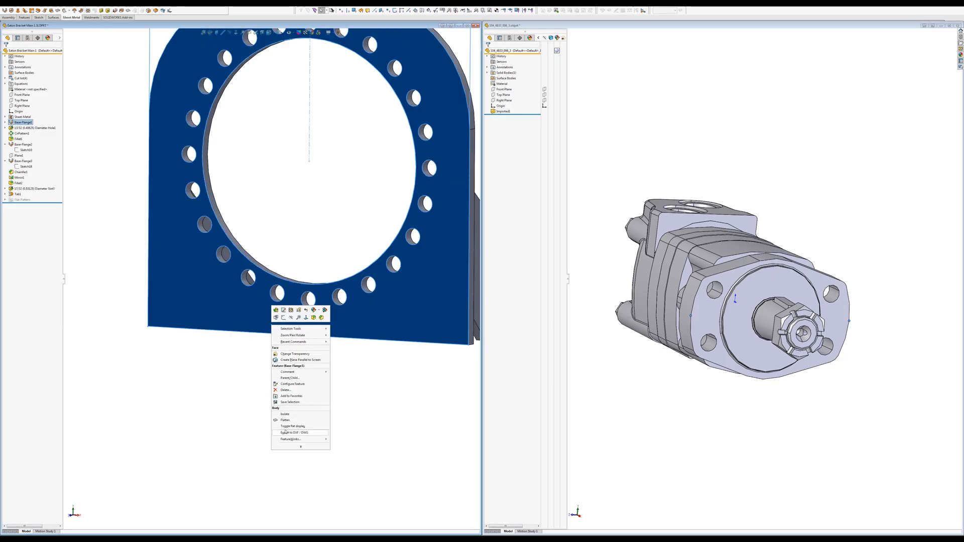
pyautogui.click(285, 447)
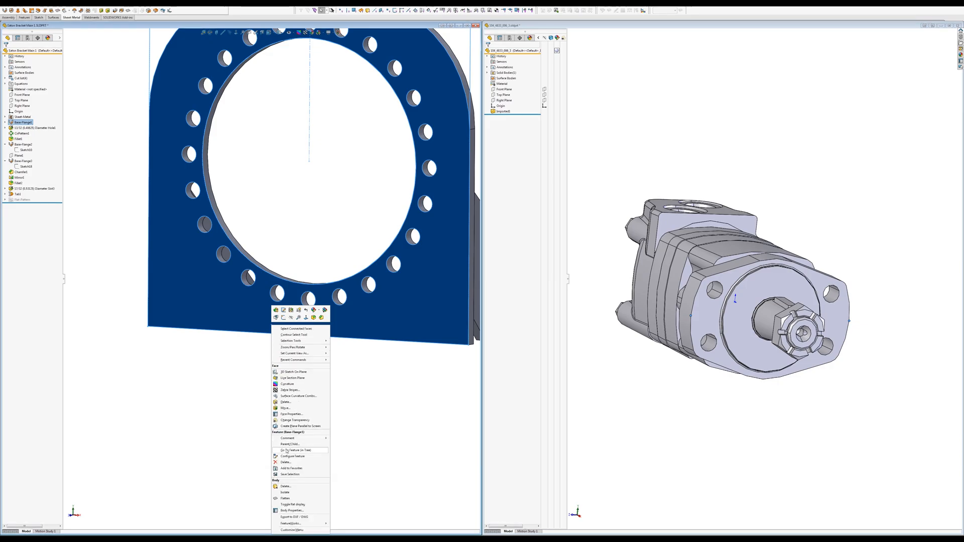
pyautogui.click(230, 446)
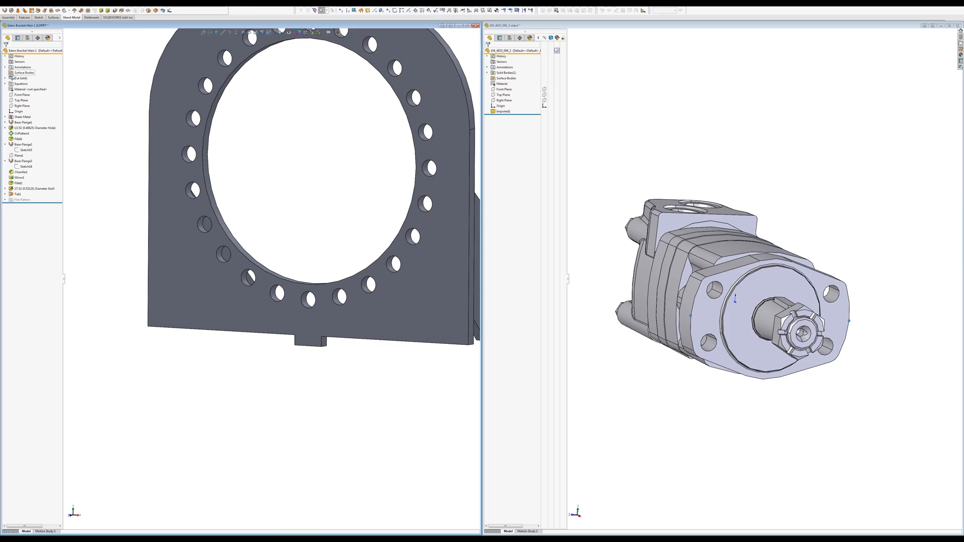
# Expand the cut list, hide the upright plate body and show the base plate body again.
pyautogui.doubleClick(18, 78)
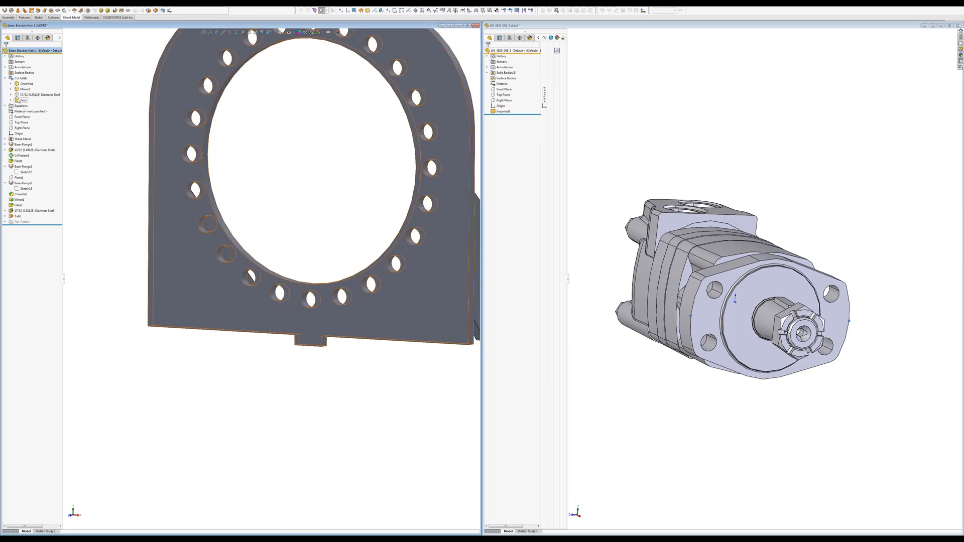
pyautogui.click(21, 100)
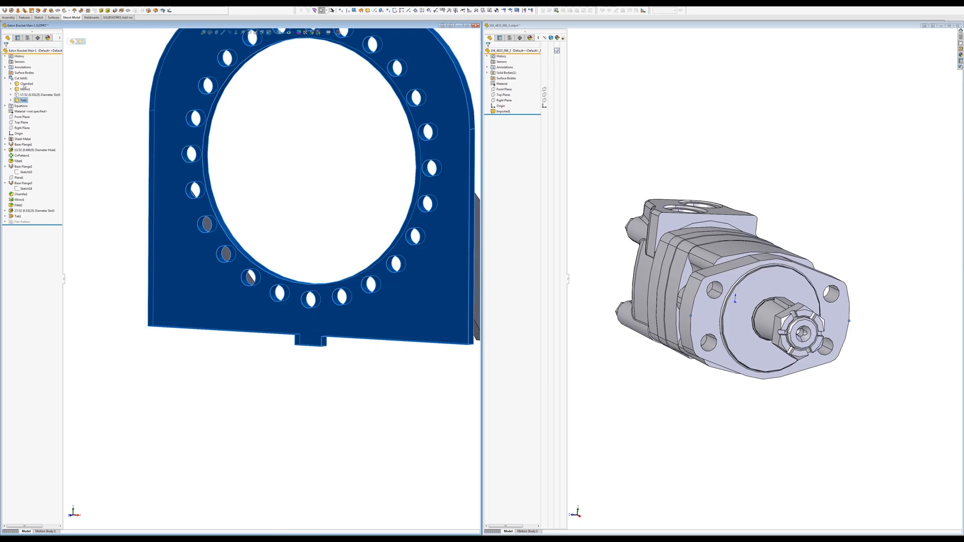
pyautogui.click(25, 94)
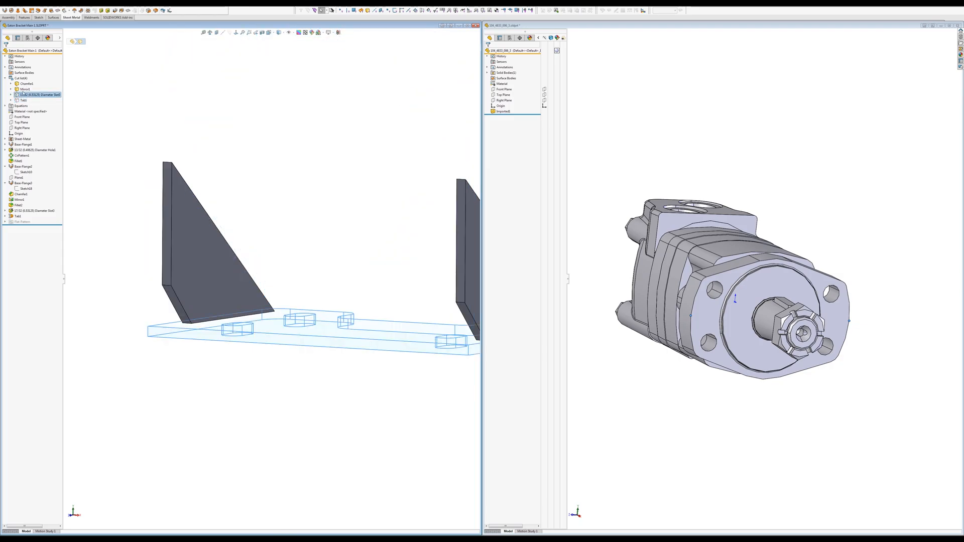
pyautogui.click(24, 86)
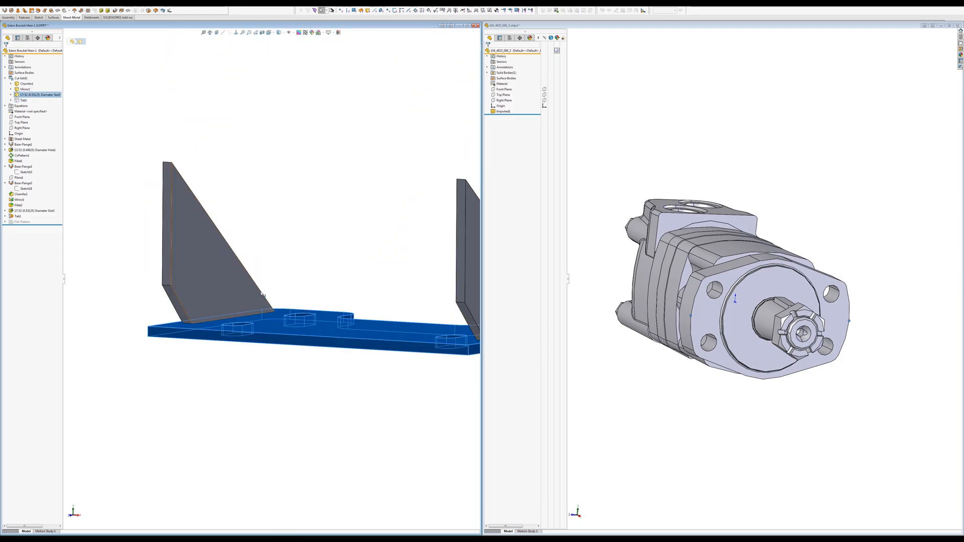
# Start a new sketch on the top face of the base plate.
pyautogui.click(279, 276)
pyautogui.moveTo(280, 277); pyautogui.dragTo(283, 344, button='middle')
pyautogui.click(292, 371)
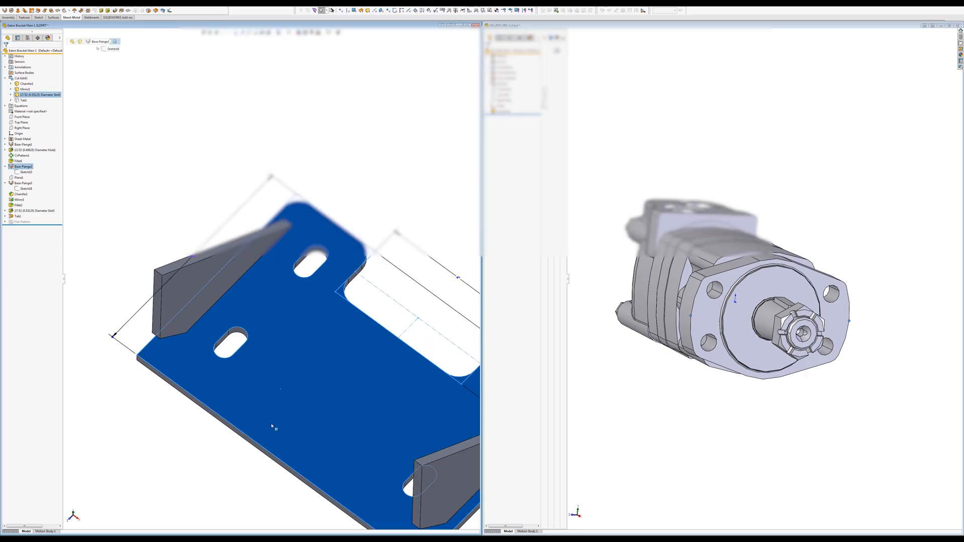
pyautogui.rightClick(271, 397)
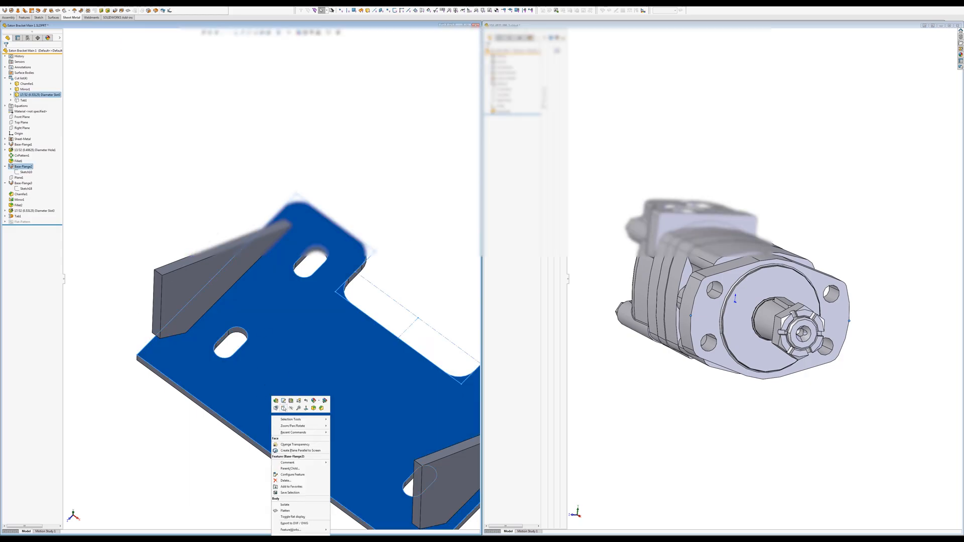
pyautogui.click(284, 409)
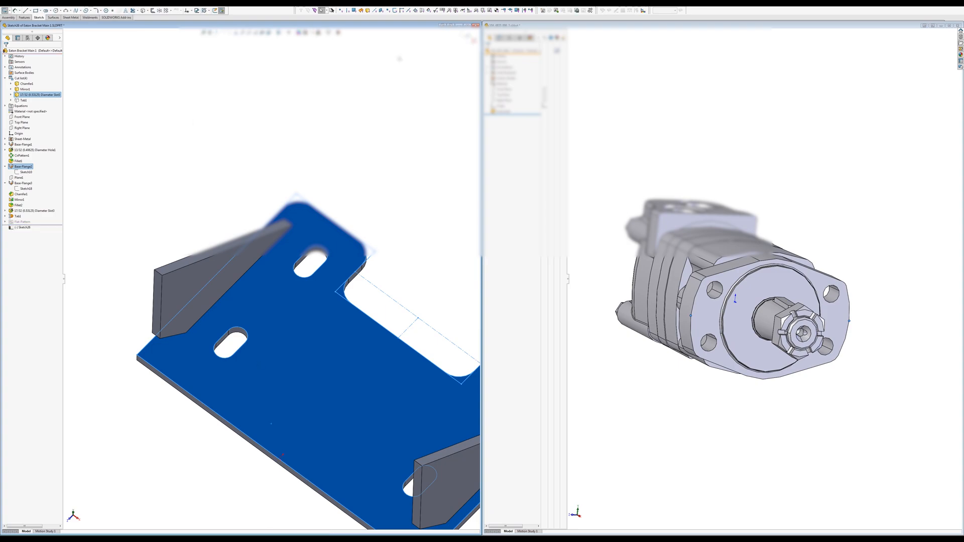
# Insert the saved 1_4 X 3_4 TAB CUT block into the sketch, placing it just outside the base plate's long front edge.
pyautogui.click(556, 10)
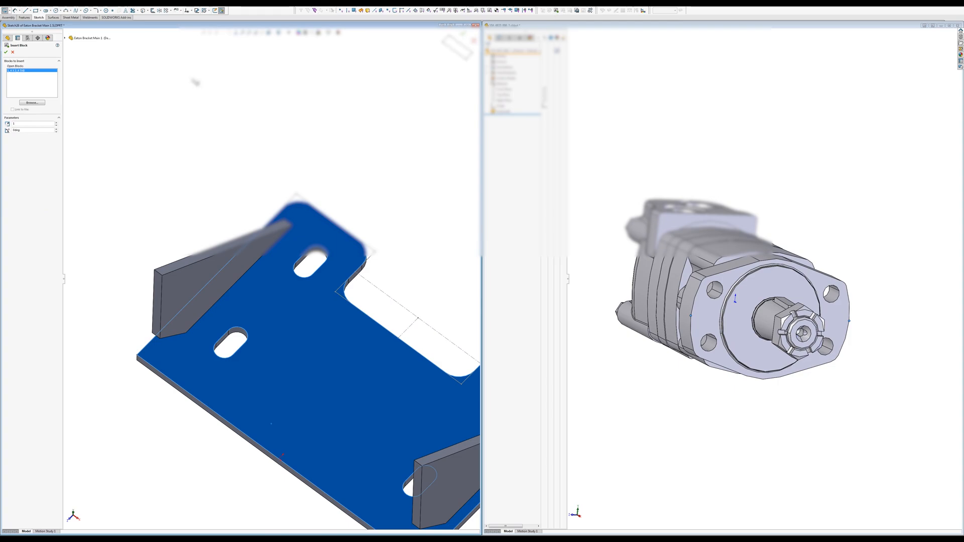
pyautogui.click(28, 104)
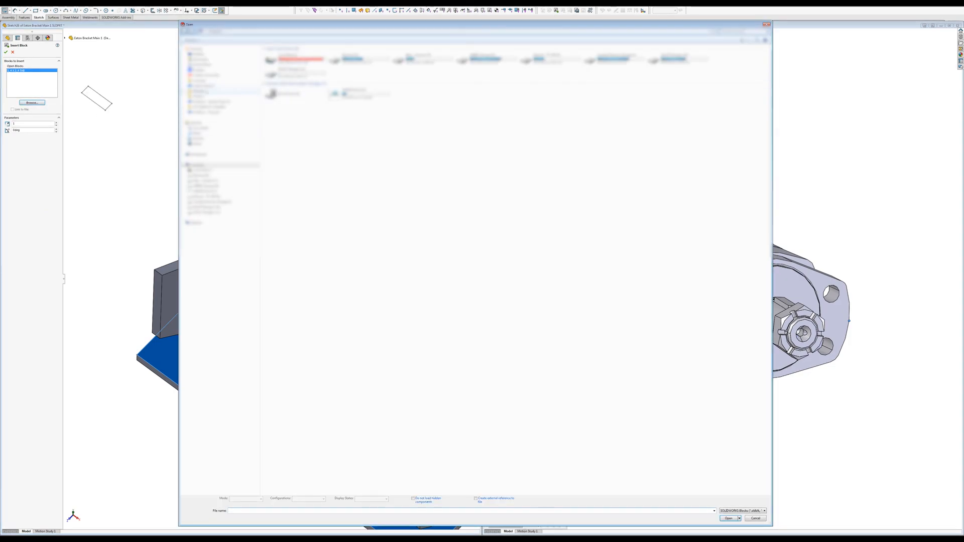
pyautogui.click(200, 70)
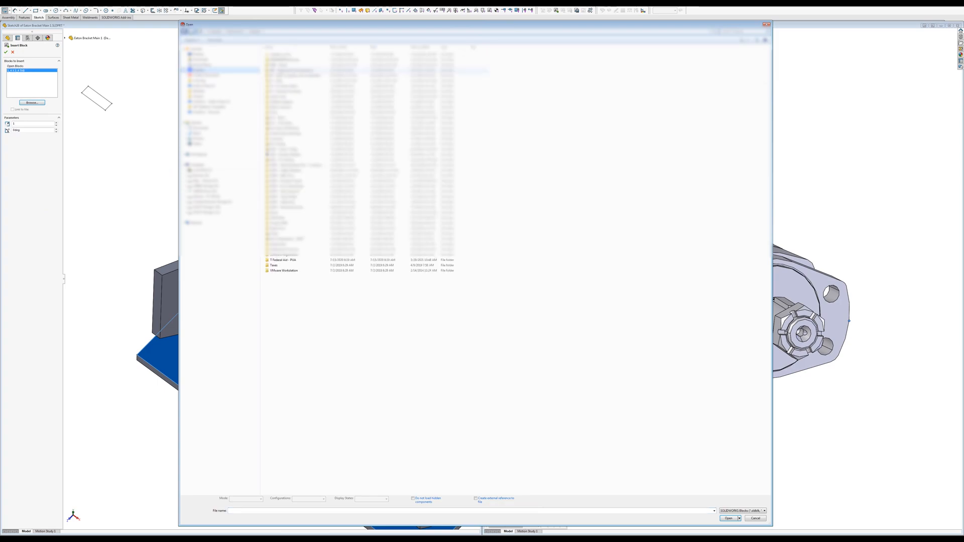
pyautogui.doubleClick(279, 65)
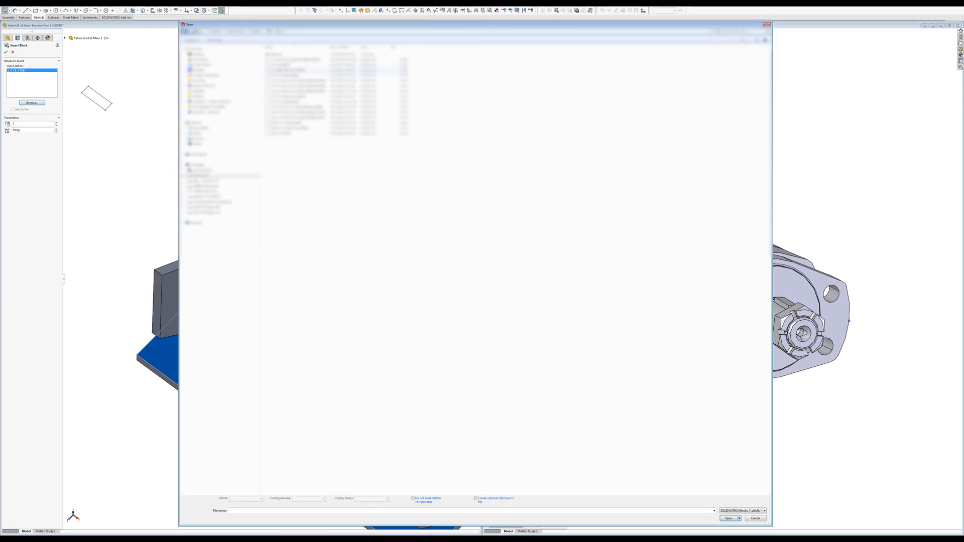
pyautogui.click(291, 70)
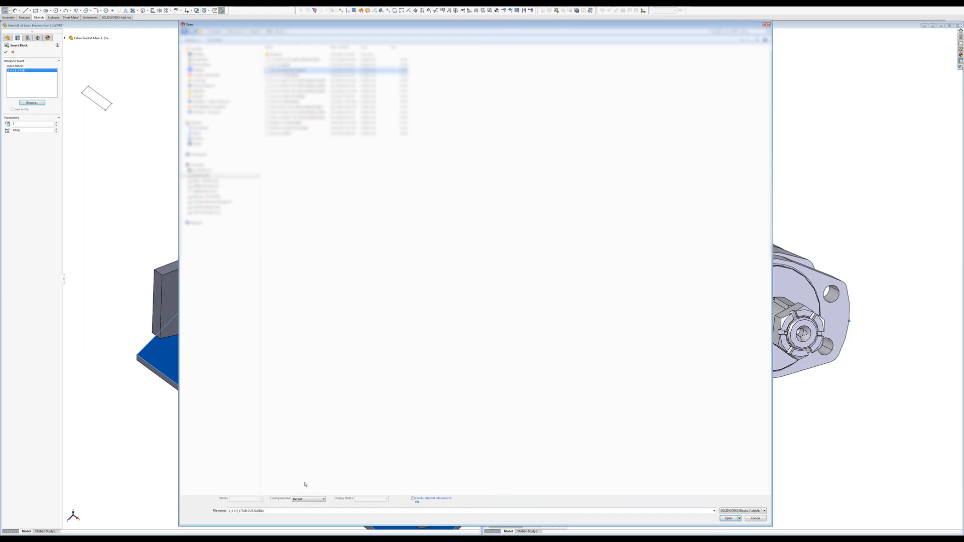
pyautogui.click(729, 518)
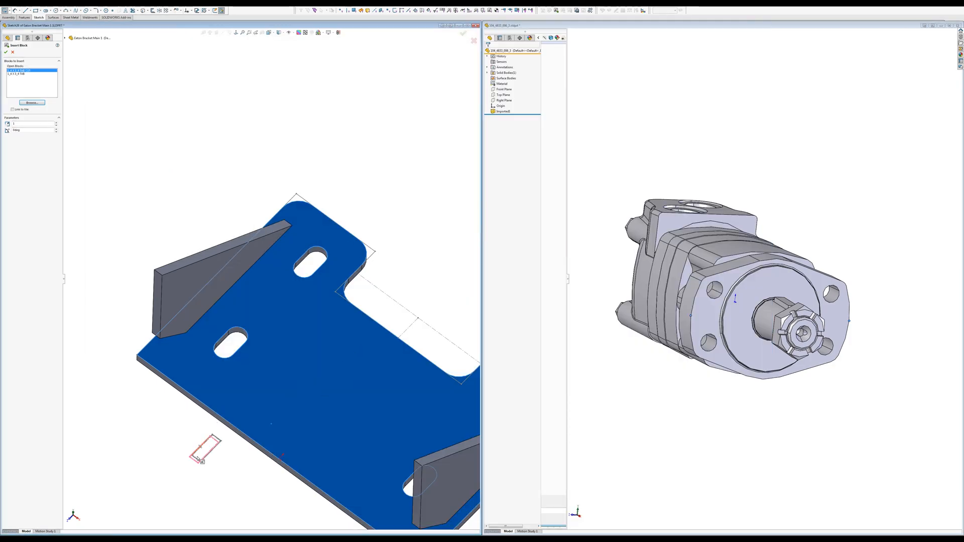
pyautogui.click(204, 448)
pyautogui.scroll(-5, 211, 442)
pyautogui.press('Escape')
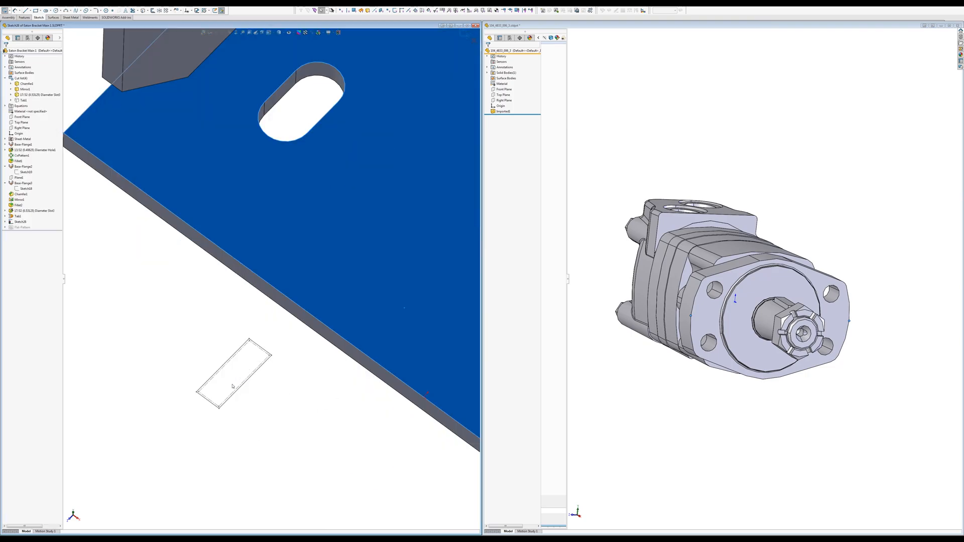
# Place a sketch point at the midpoint of the tab cut block's long inner construction line.
pyautogui.click(224, 368)
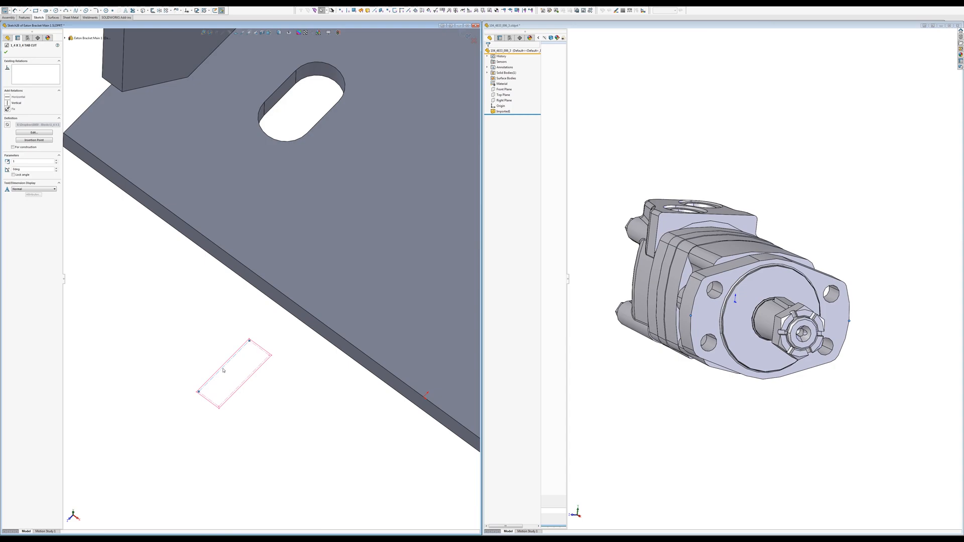
pyautogui.scroll(-4, 224, 368)
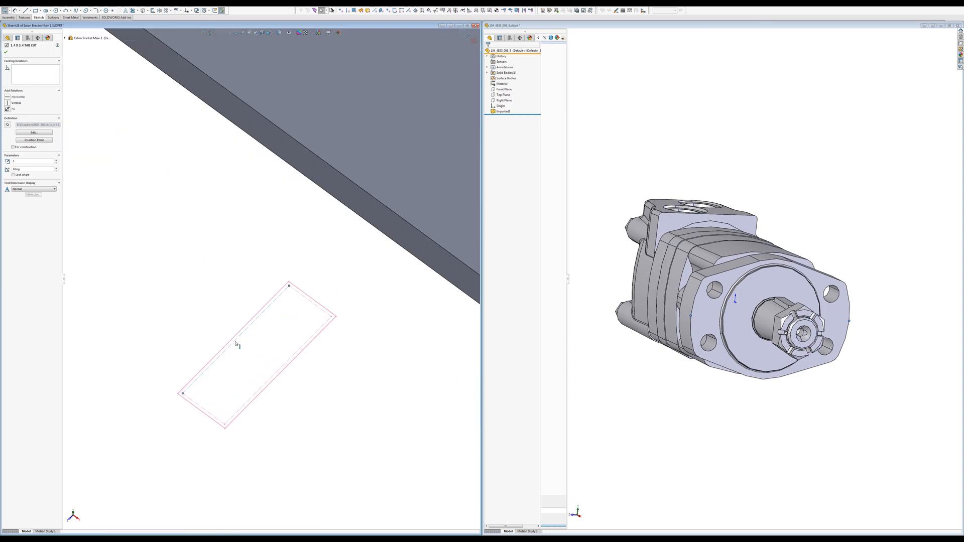
pyautogui.click(236, 340)
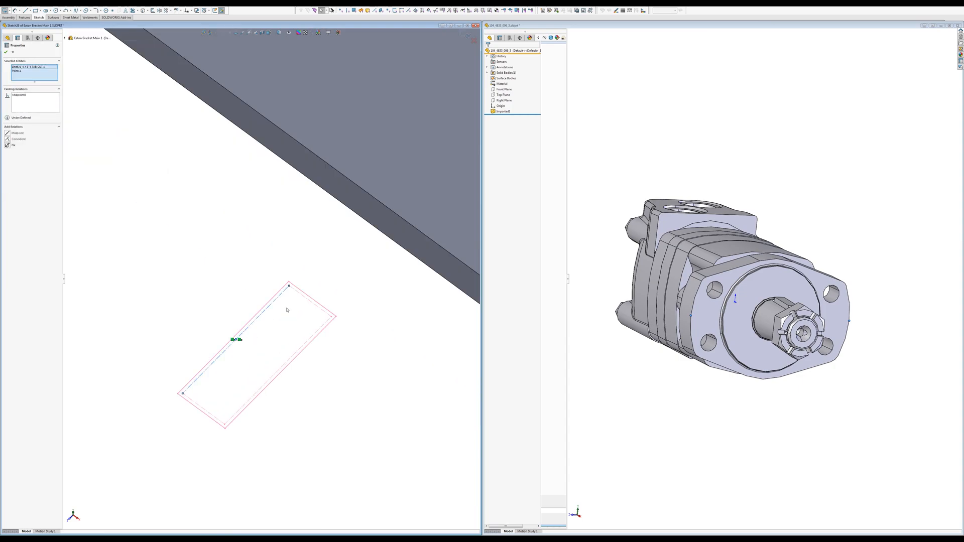
pyautogui.click(399, 216)
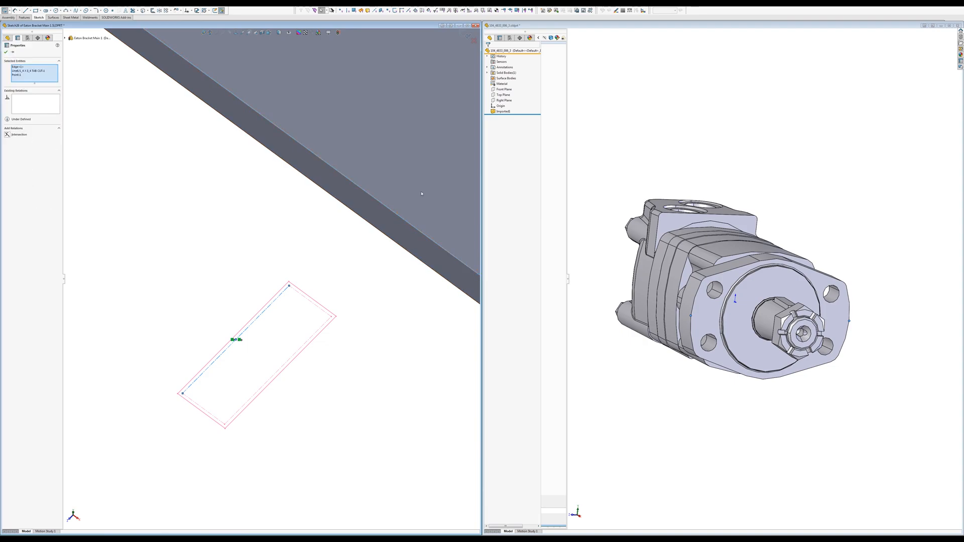
pyautogui.click(269, 268)
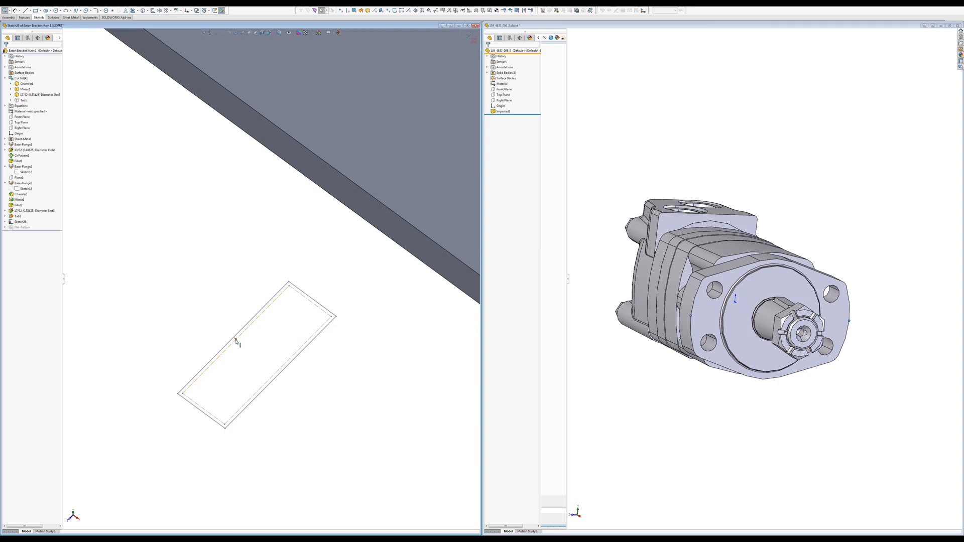
# Add a Midpoint relation between the tab cut block's sketch point and the base plate's front edge.
pyautogui.click(235, 341)
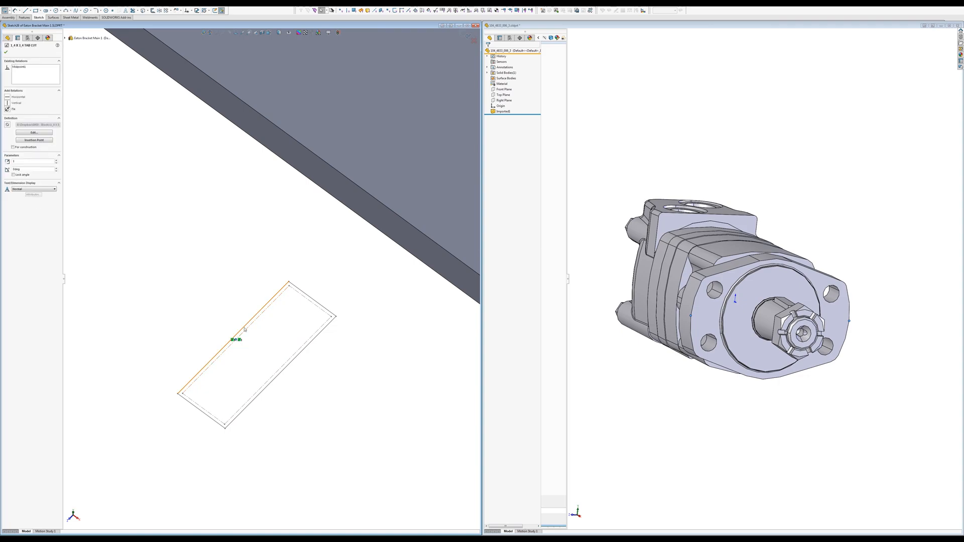
pyautogui.keyDown('ctrl'); pyautogui.click(377, 200); pyautogui.keyUp('ctrl')
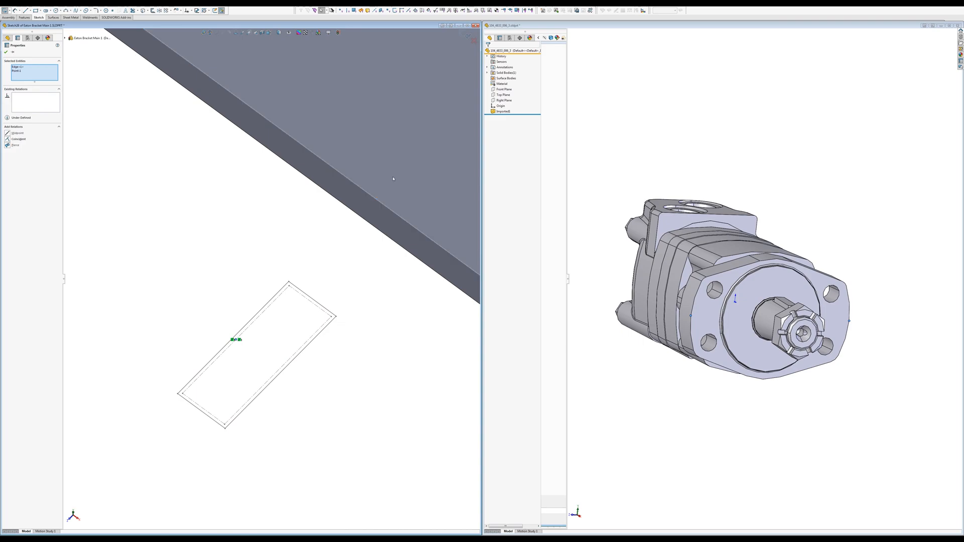
pyautogui.click(275, 256)
pyautogui.scroll(7, 326, 249)
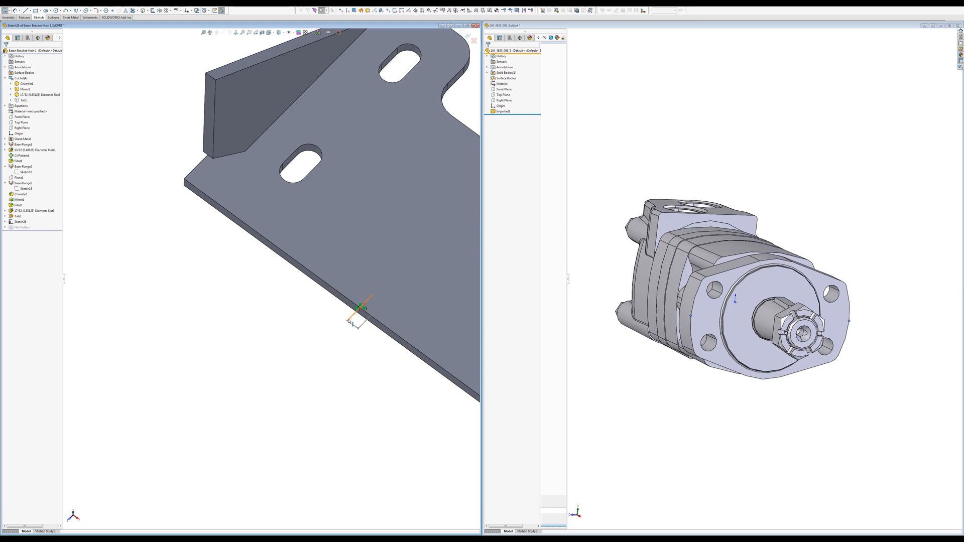
# Delete the sketch point that ties the tab cut block to the base plate's front edge.
pyautogui.click(347, 321)
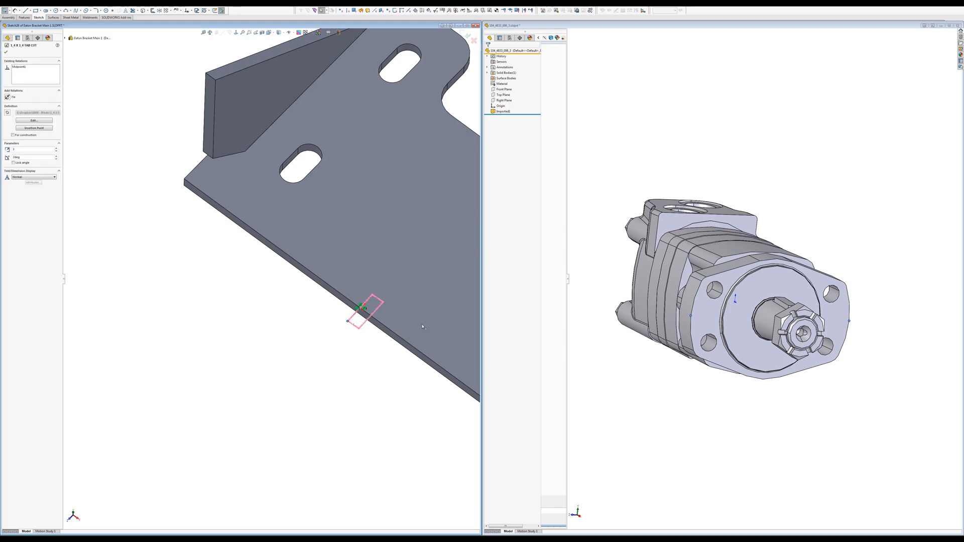
pyautogui.click(364, 309)
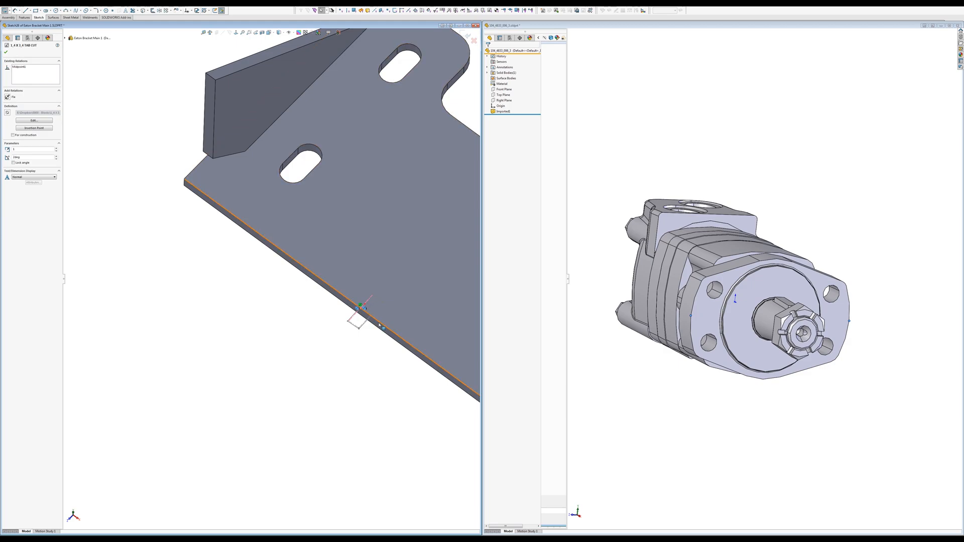
pyautogui.press('Delete')
# Place a new sketch point at the midpoint of the tab cut block's inner construction line, on the plate edge.
pyautogui.scroll(-3, 385, 330)
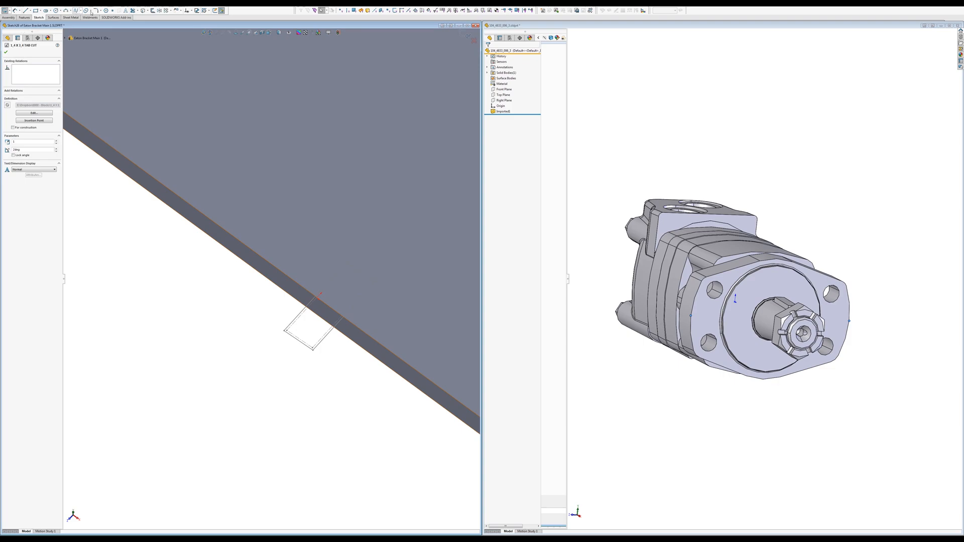
pyautogui.click(113, 11)
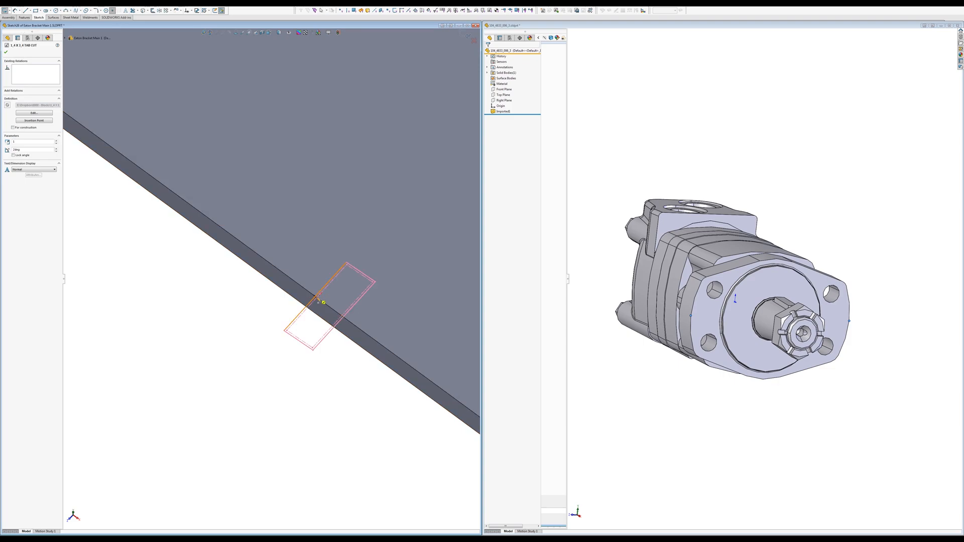
pyautogui.scroll(-5, 310, 321)
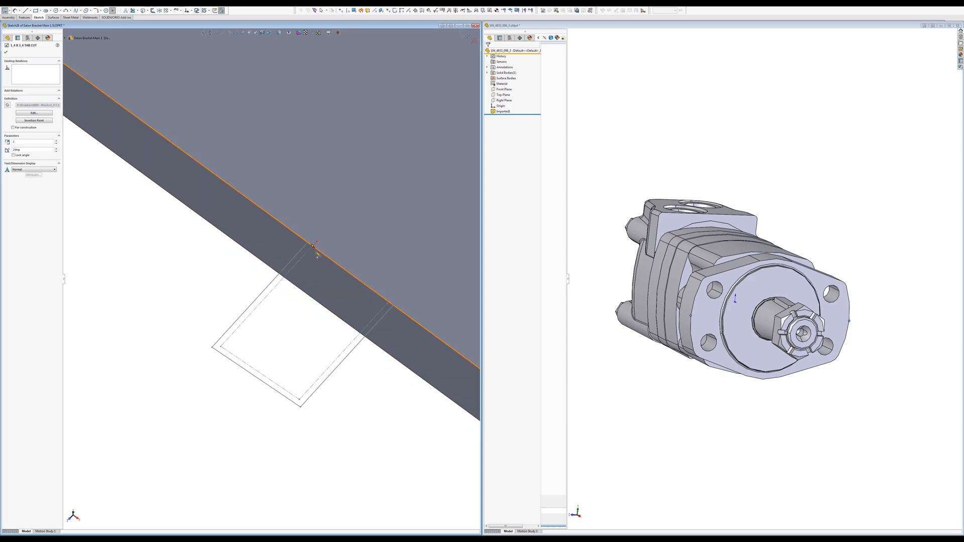
pyautogui.click(313, 246)
pyautogui.press('Escape')
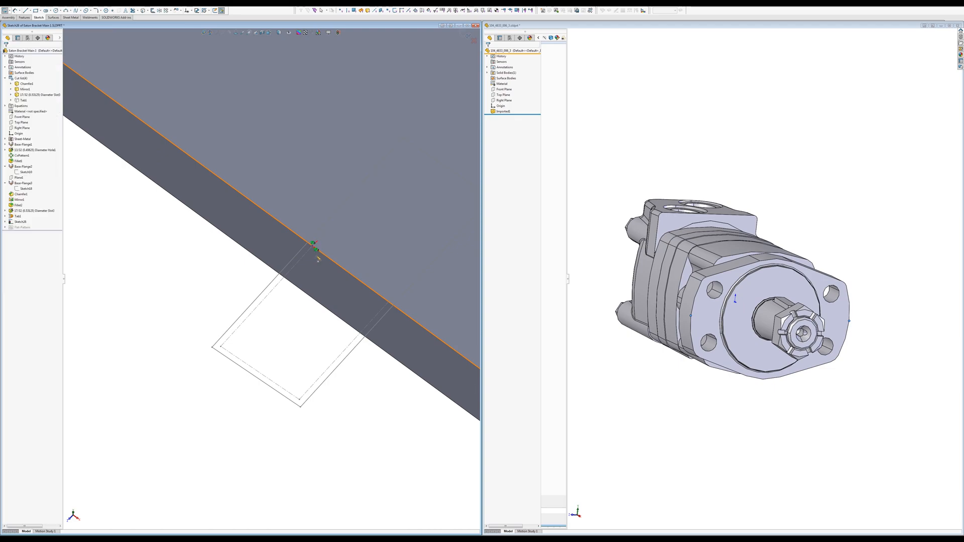
# Pull the tab cut block clear and add a Midpoint relation between its sketch point and the base plate's front edge.
pyautogui.moveTo(236, 272); pyautogui.dragTo(199, 294)
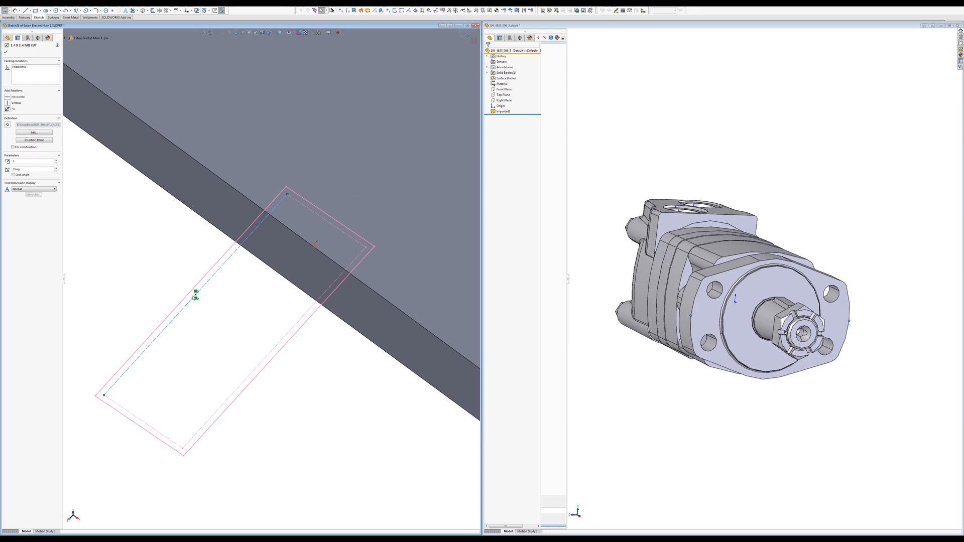
pyautogui.click(309, 248)
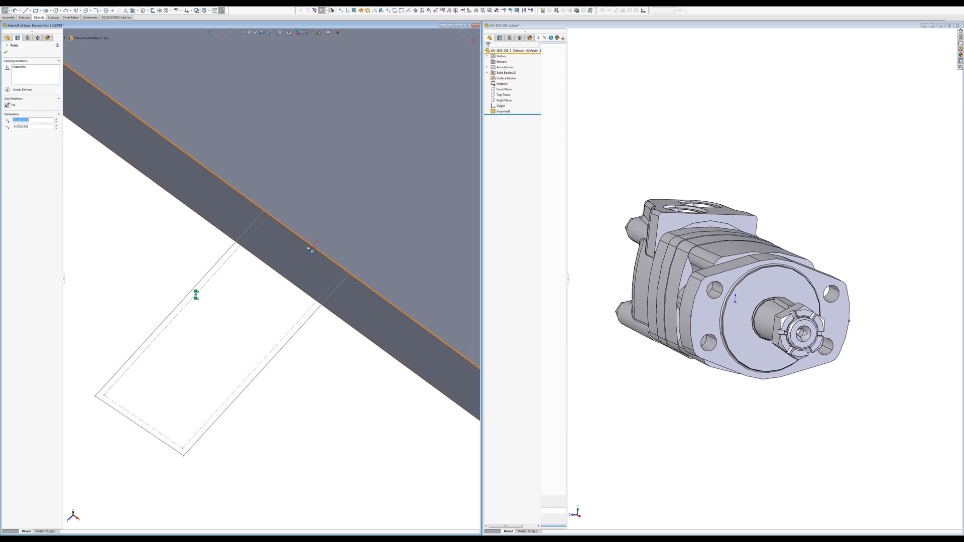
pyautogui.keyDown('ctrl'); pyautogui.click(309, 245); pyautogui.keyUp('ctrl')
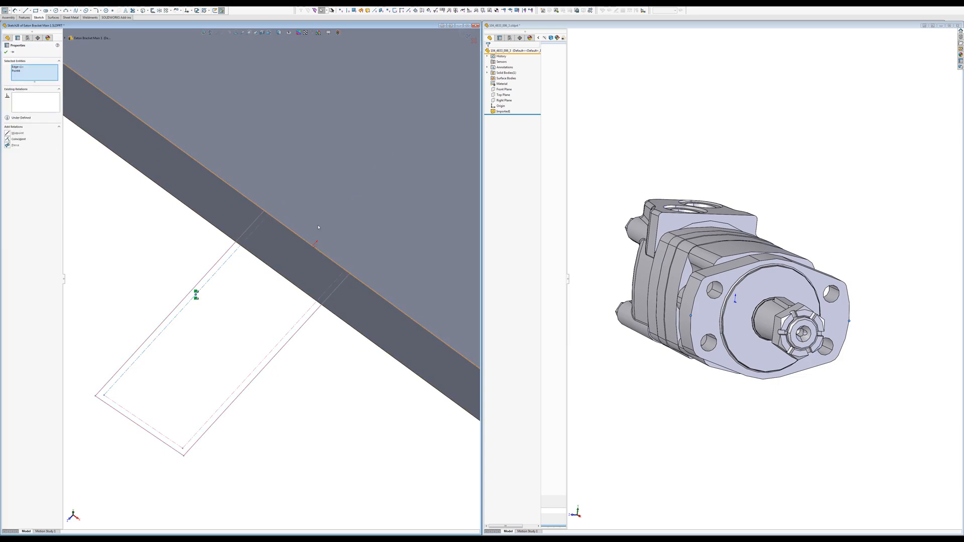
pyautogui.click(17, 133)
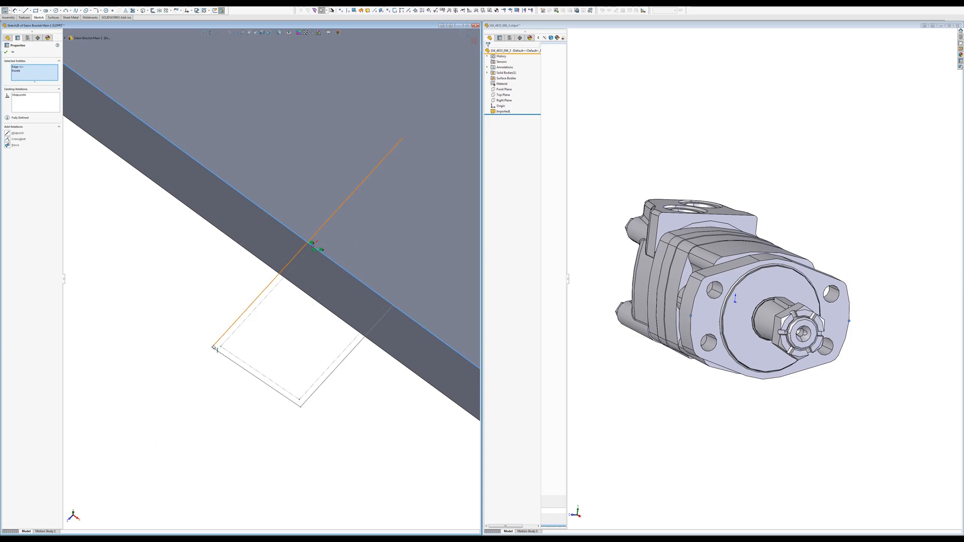
# Rotate the tab cut block over the base plate, align its inner construction line with the front edge, and finish the sketch.
pyautogui.moveTo(213, 347); pyautogui.dragTo(404, 320)
pyautogui.click(435, 337)
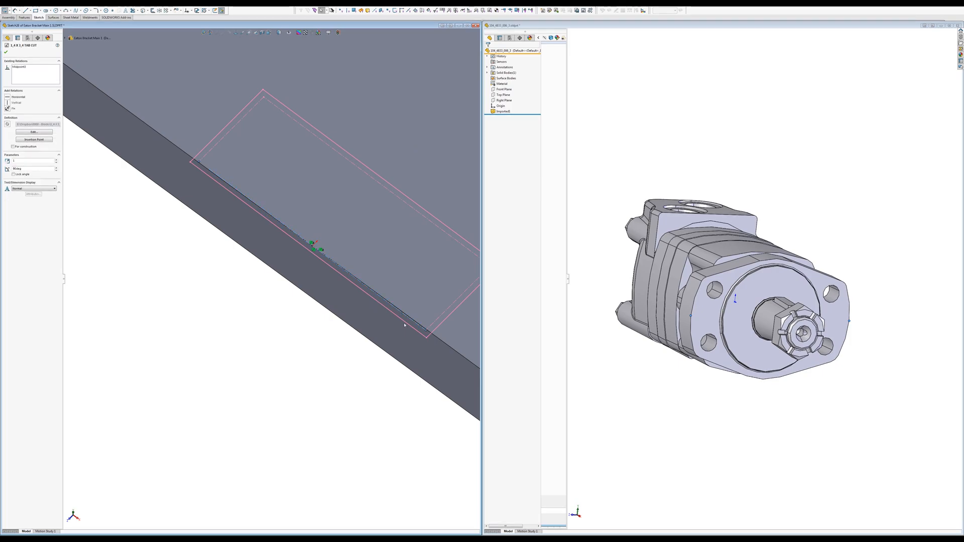
pyautogui.keyDown('ctrl'); pyautogui.click(435, 335); pyautogui.keyUp('ctrl')
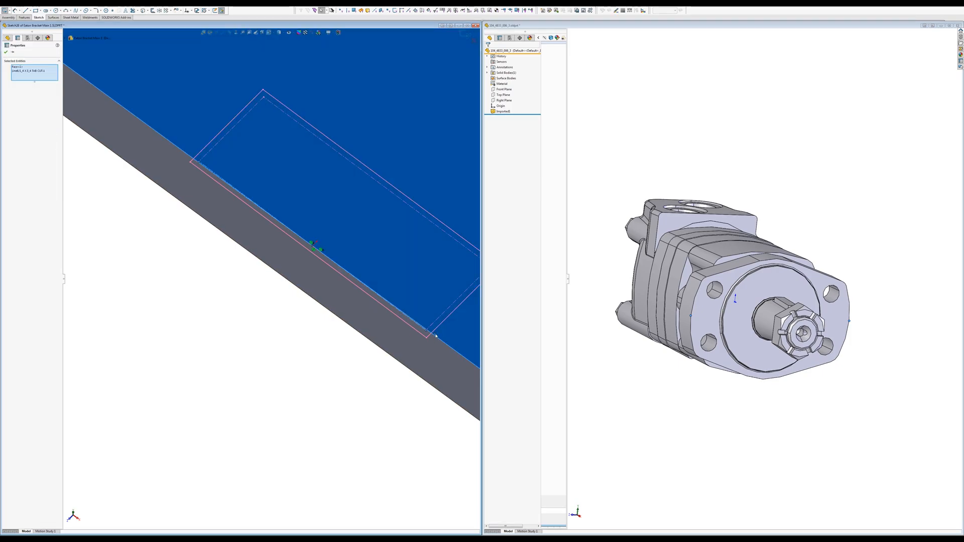
pyautogui.press('Escape')
pyautogui.click(418, 325)
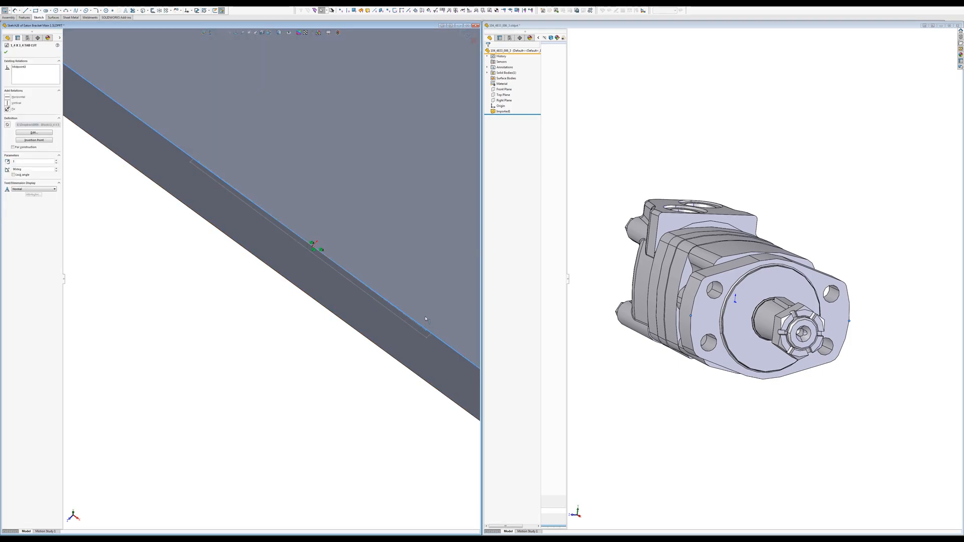
pyautogui.keyDown('ctrl'); pyautogui.click(374, 300); pyautogui.keyUp('ctrl')
pyautogui.click(17, 133)
pyautogui.click(172, 340)
pyautogui.scroll(4, 309, 322)
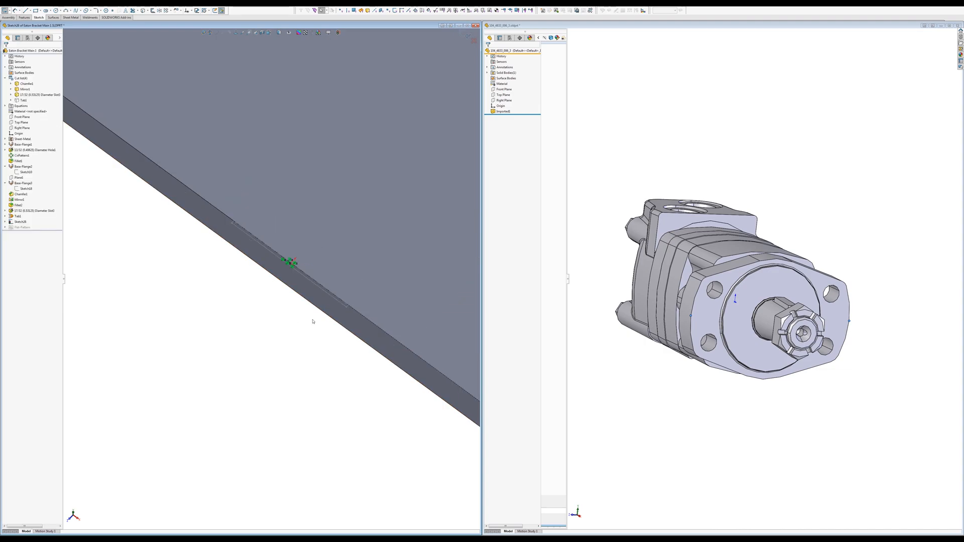
pyautogui.click(467, 36)
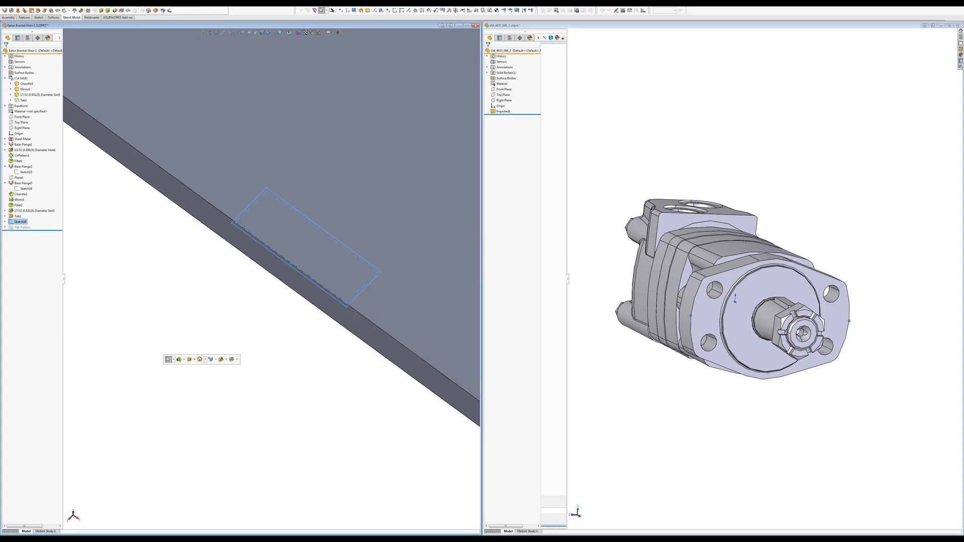
# Extrude-cut the tab cut block sketch Through All to notch the base plate's front edge.
pyautogui.click(189, 359)
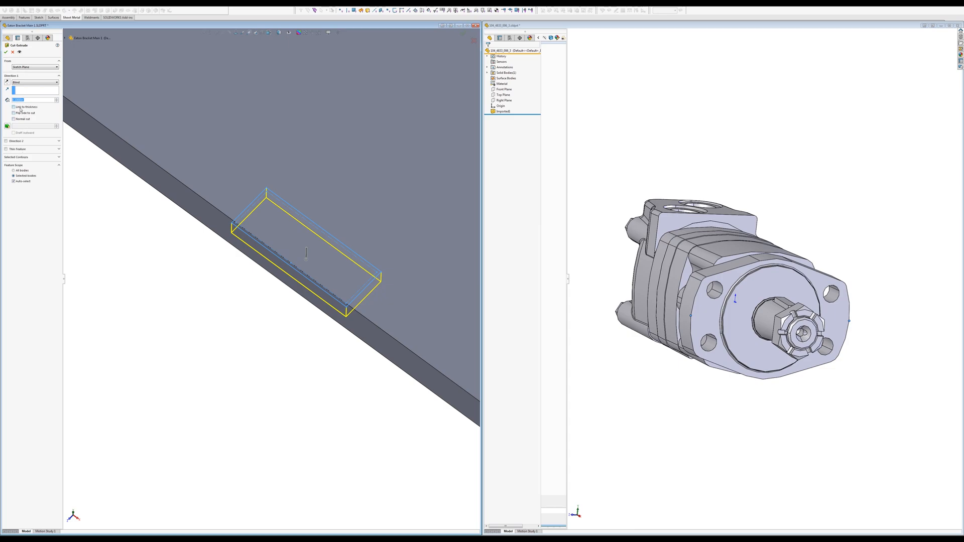
pyautogui.click(34, 81)
pyautogui.click(30, 93)
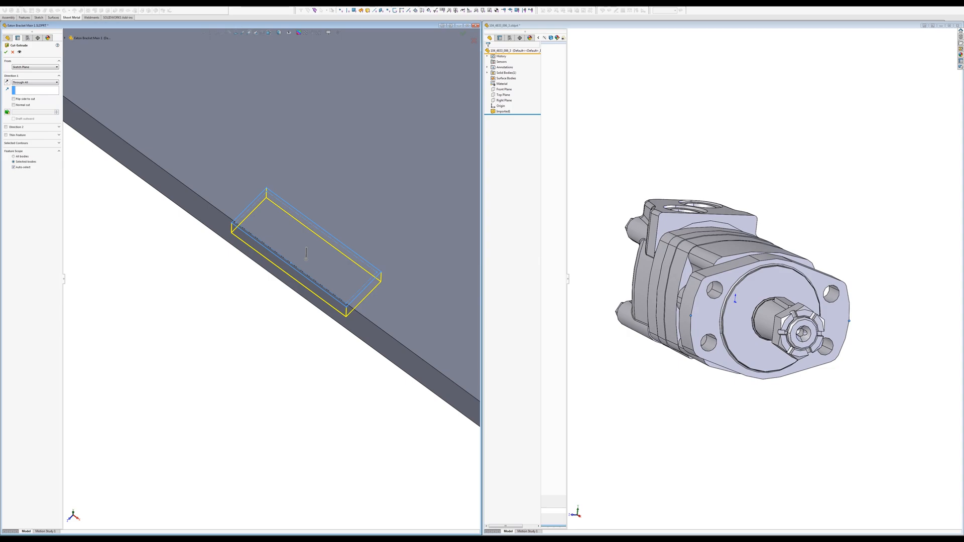
pyautogui.click(6, 52)
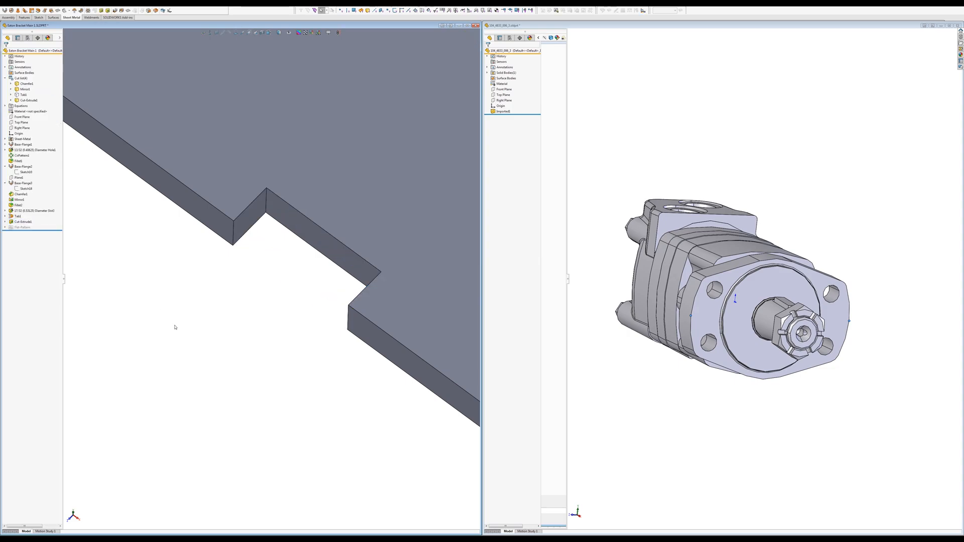
# Open the upright plate's tab sketch for editing and explode the tab block into editable sketch geometry.
pyautogui.click(26, 94)
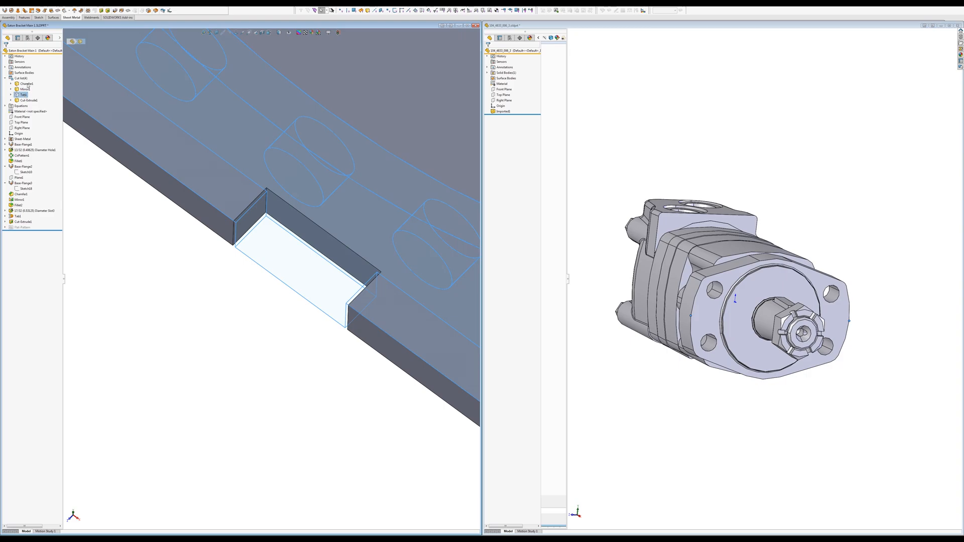
pyautogui.click(28, 86)
pyautogui.click(303, 361)
pyautogui.moveTo(348, 296); pyautogui.dragTo(321, 375, button='middle')
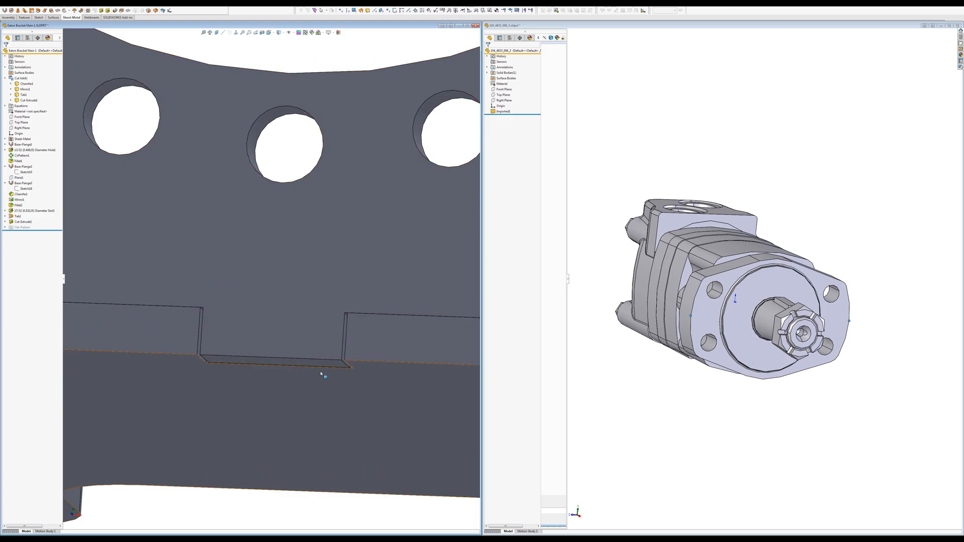
pyautogui.click(318, 366)
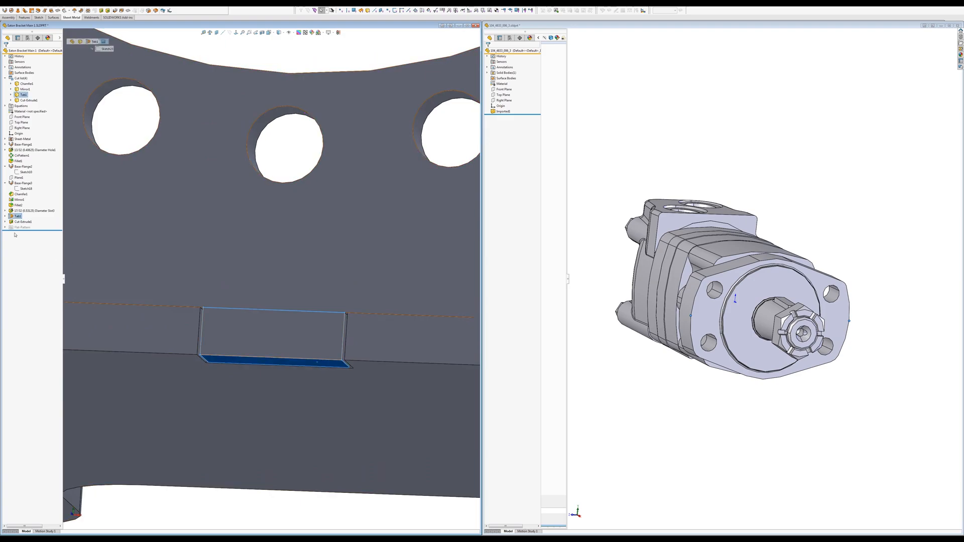
pyautogui.click(5, 217)
pyautogui.click(28, 222)
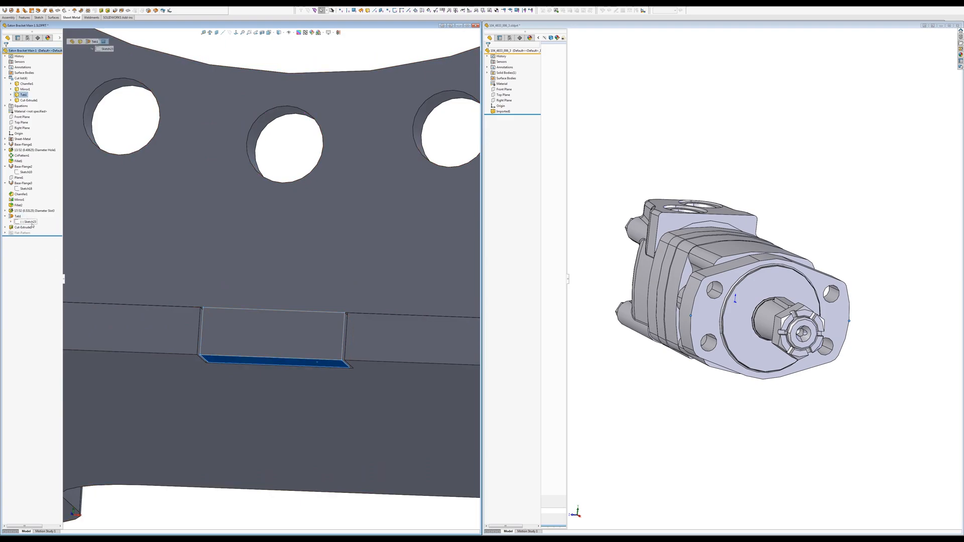
pyautogui.click(39, 205)
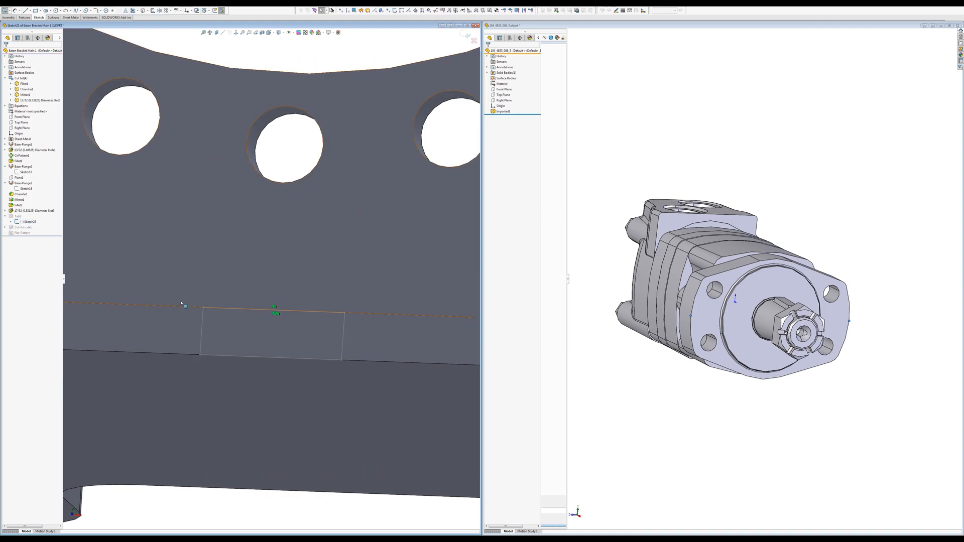
pyautogui.click(217, 320)
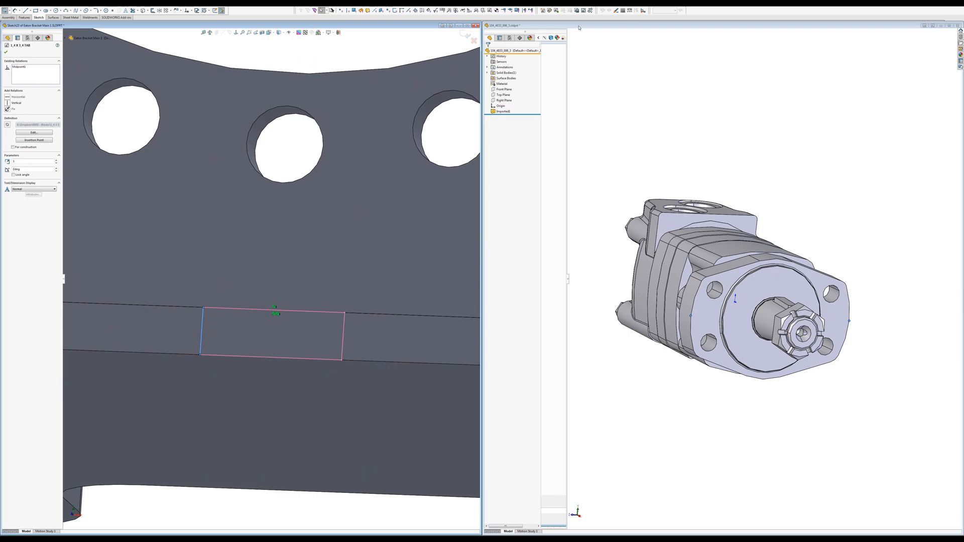
pyautogui.press('Escape')
pyautogui.moveTo(318, 347); pyautogui.dragTo(409, 276, button='middle')
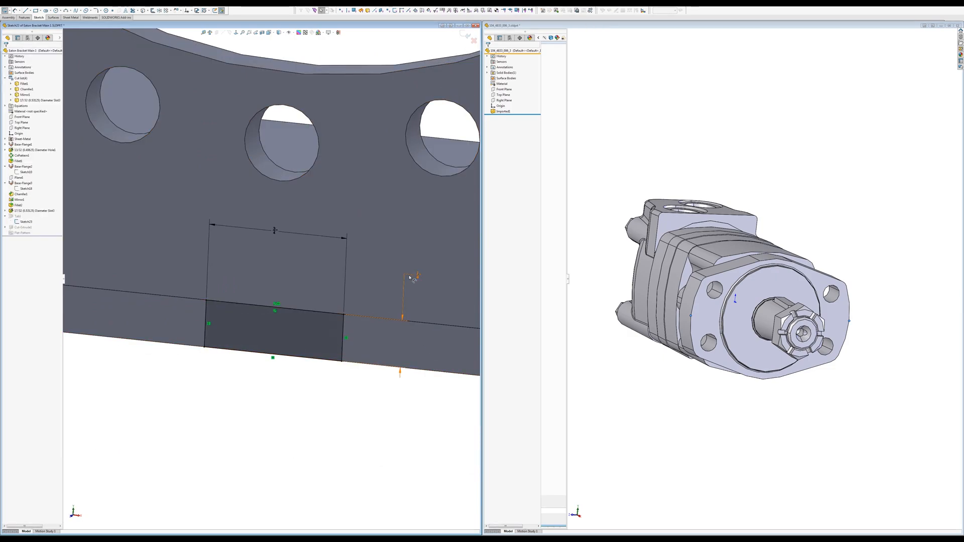
# Set the tab rectangle's height dimension to 0.2.
pyautogui.click(410, 277)
pyautogui.write('.2')
pyautogui.press('Return')
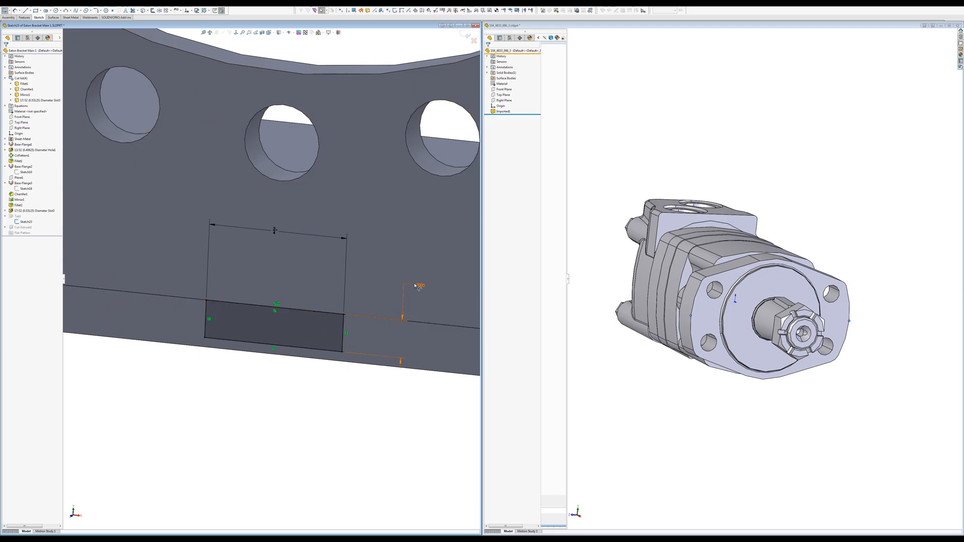
# Set the tab rectangle's height to 1/8 and finish the sketch to rebuild the shorter tab.
pyautogui.doubleClick(416, 285)
pyautogui.press('BackSpace')
pyautogui.write('1/8')
pyautogui.press('Return')
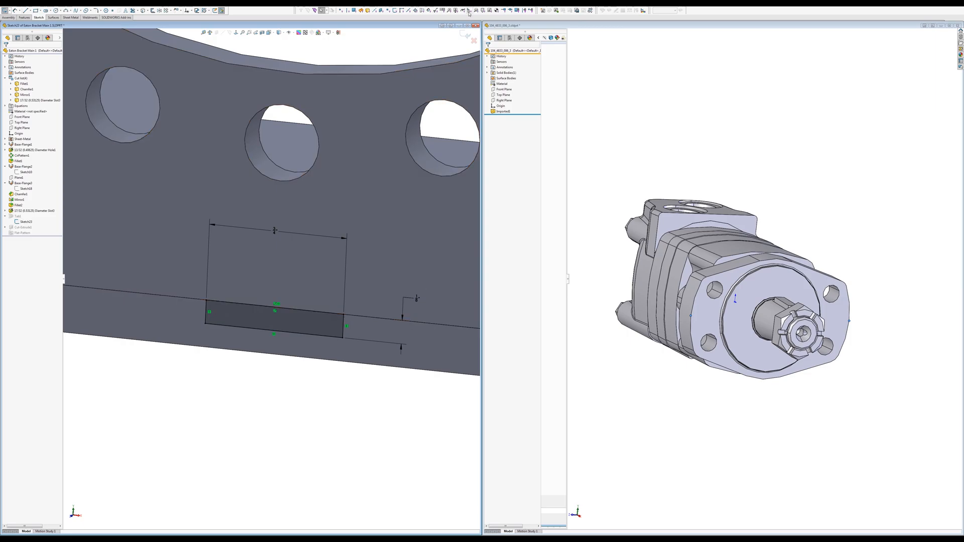
pyautogui.click(465, 34)
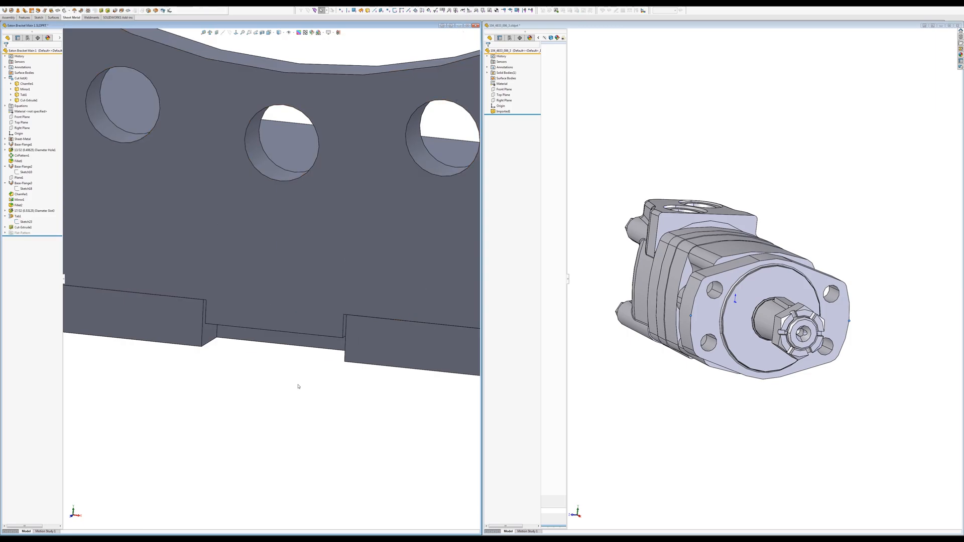
# Examine the shortened tab in its slot and the gussets' contact with the upright and base plates.
pyautogui.moveTo(276, 432); pyautogui.dragTo(261, 334, button='middle')
pyautogui.scroll(2, 315, 333)
pyautogui.middleClick(315, 332)
pyautogui.scroll(2, 274, 328)
pyautogui.scroll(2, 407, 304)
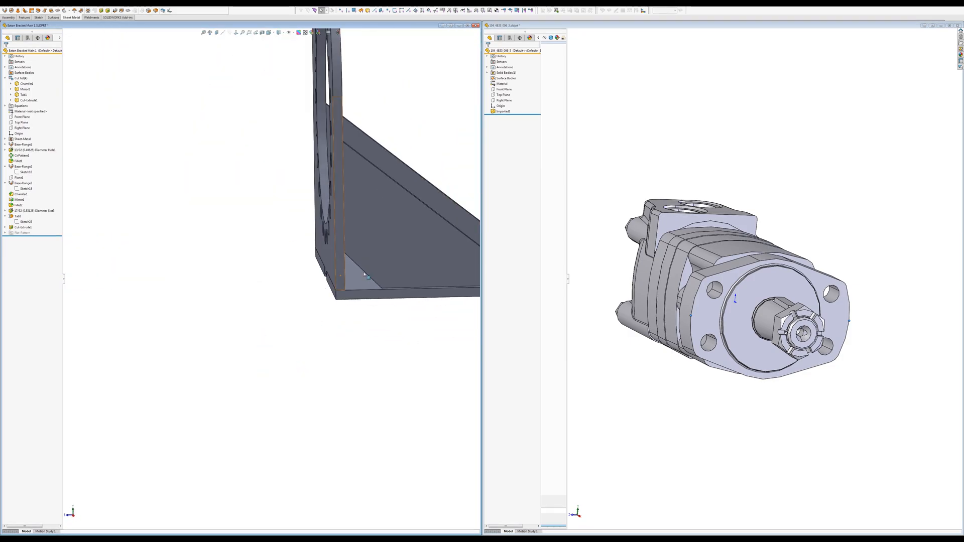
pyautogui.moveTo(448, 255); pyautogui.dragTo(351, 297, button='middle')
pyautogui.scroll(-2, 351, 297)
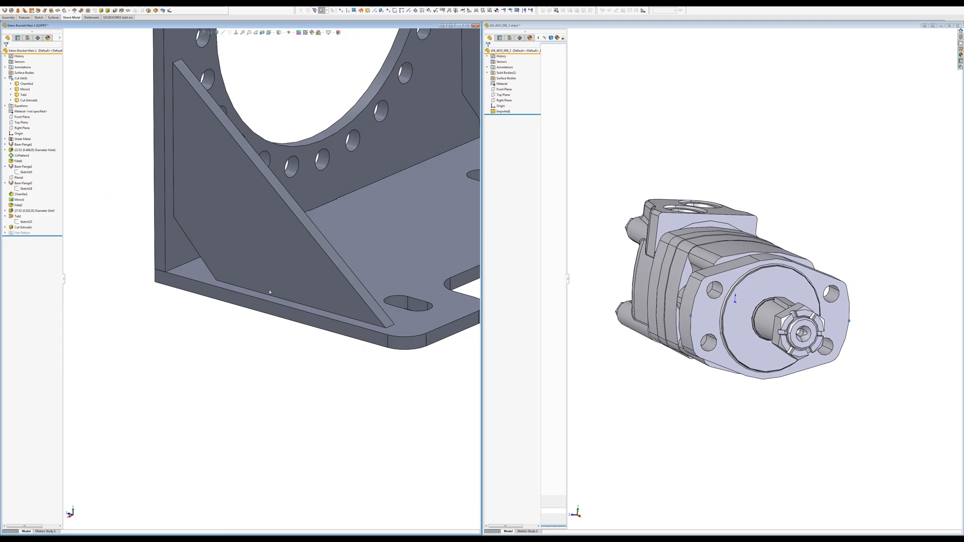
pyautogui.press('f')
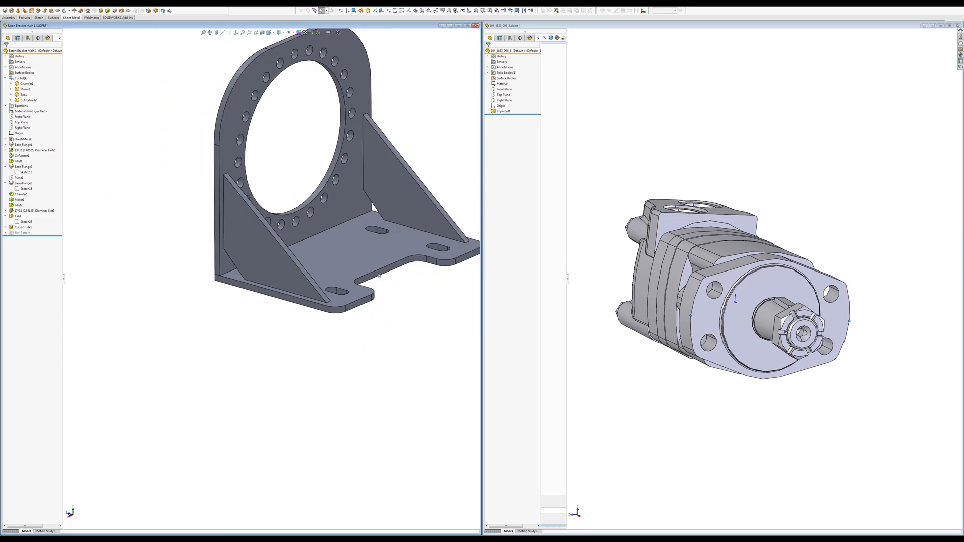
pyautogui.scroll(-3, 373, 192)
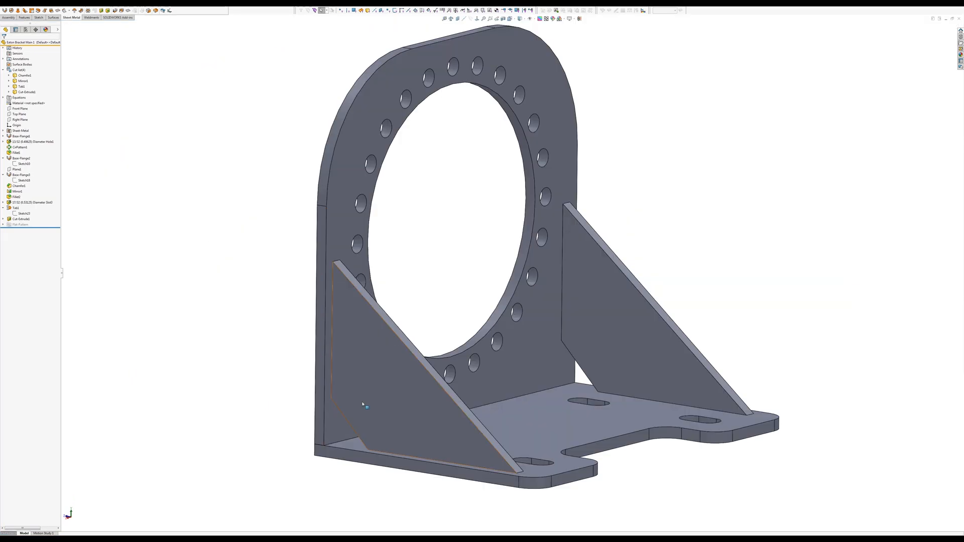
pyautogui.scroll(-3, 382, 402)
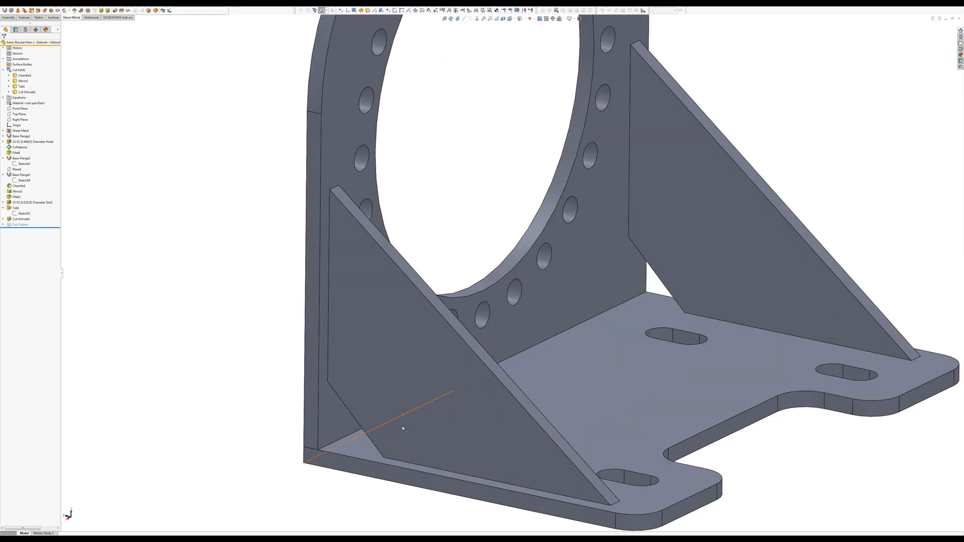
pyautogui.click(417, 403)
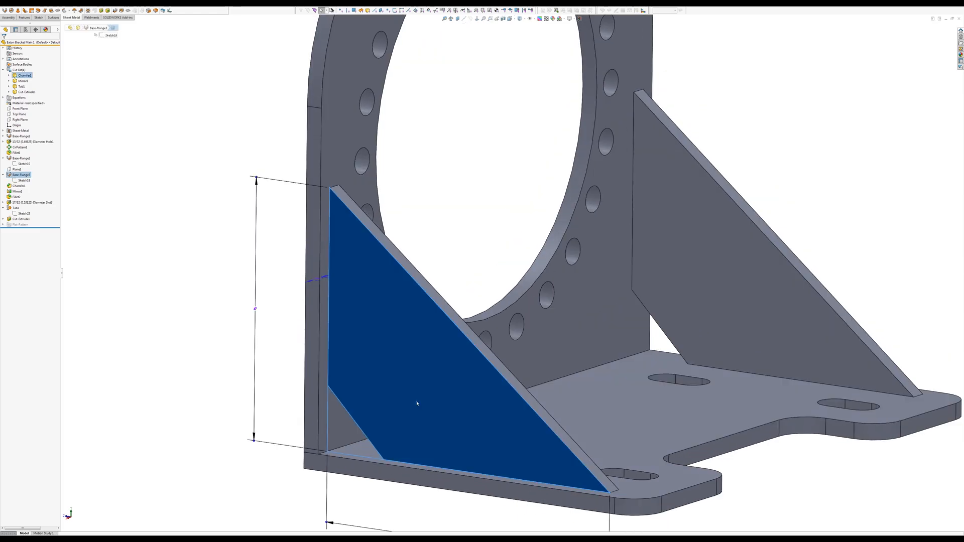
pyautogui.click(225, 295)
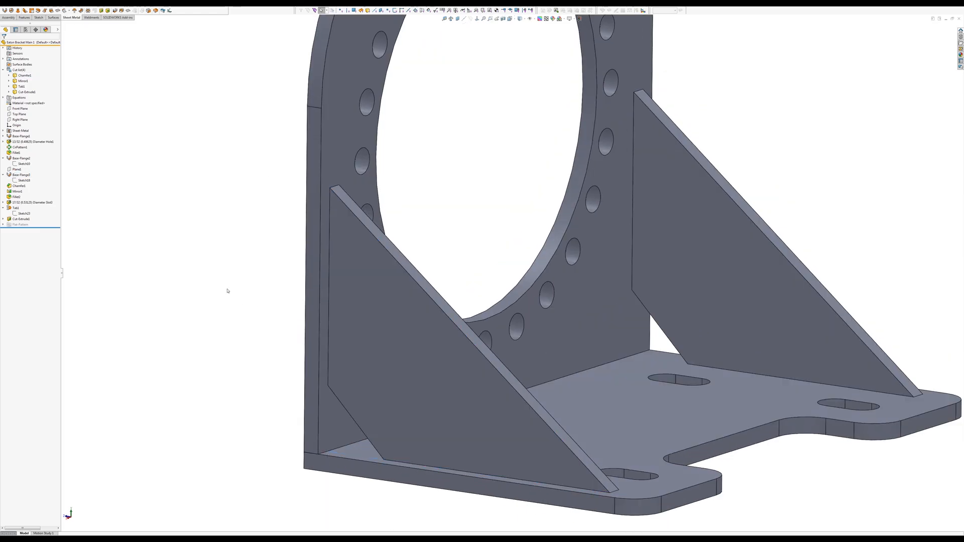
# Start a sketch on the near gusset's outer face and insert the saved tab block beside the upright plate.
pyautogui.click(359, 304)
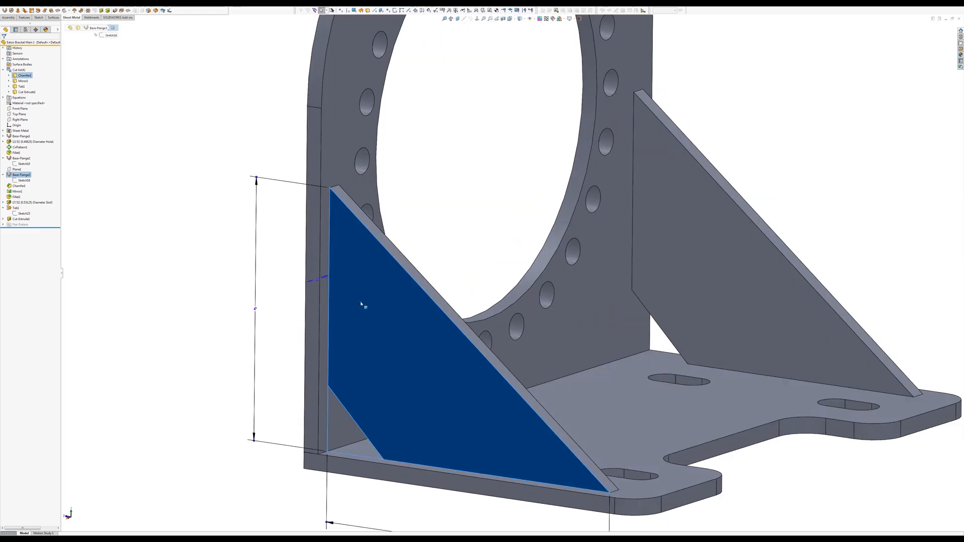
pyautogui.click(384, 289)
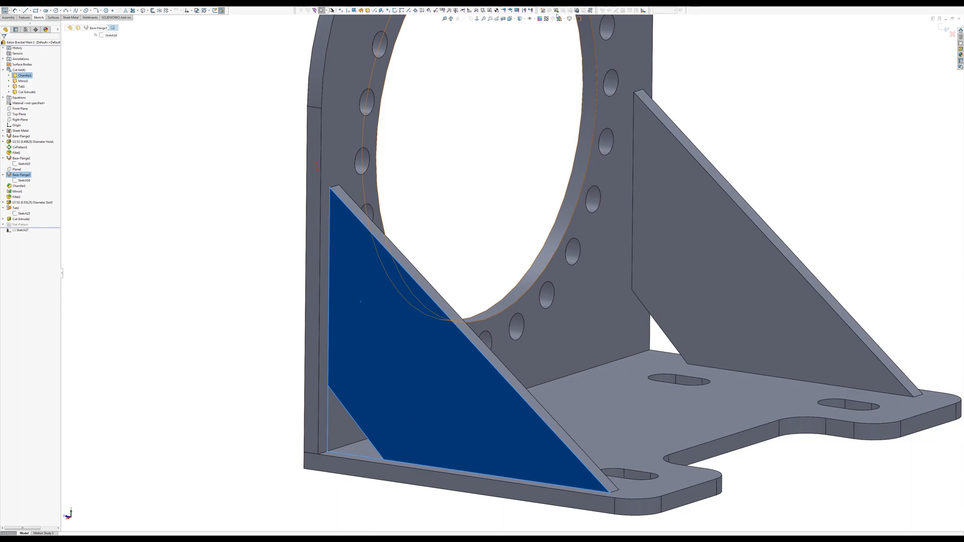
pyautogui.click(543, 10)
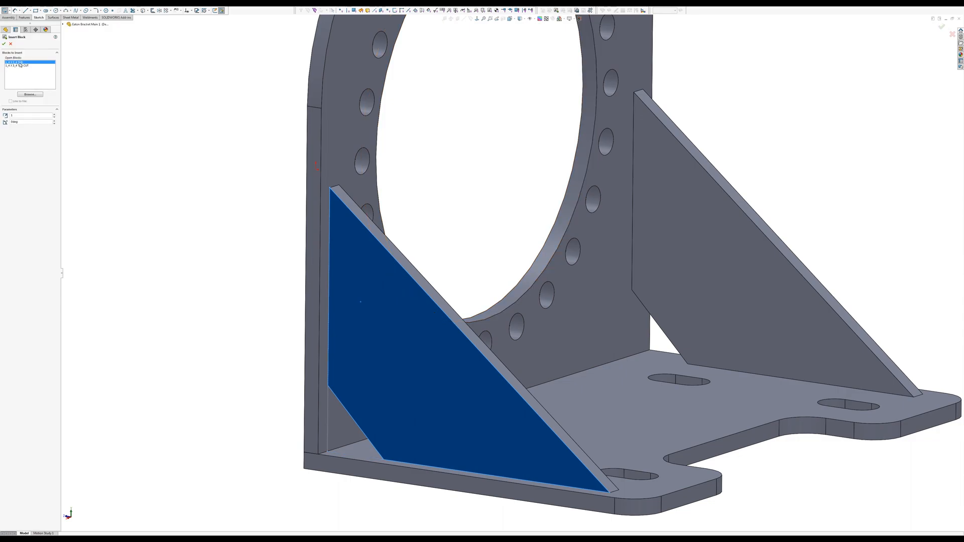
pyautogui.click(271, 284)
pyautogui.press('Escape')
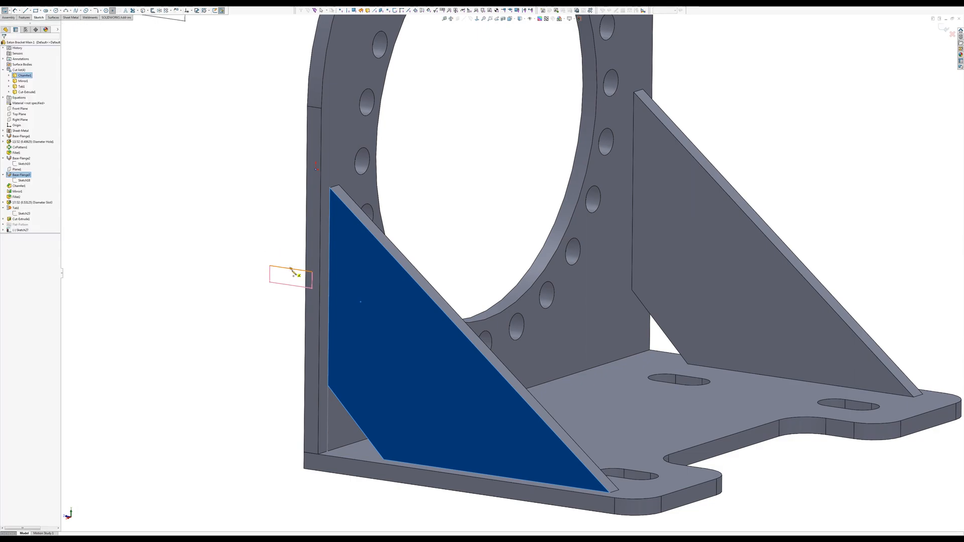
# Place a sketch point at the midpoint of the tab block's upper long edge and shift the block slightly upward.
pyautogui.click(294, 271)
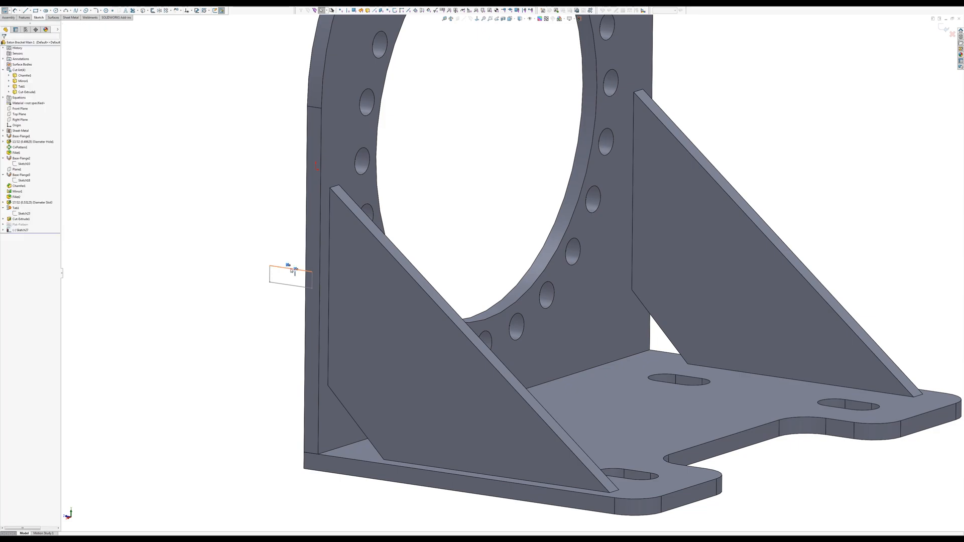
pyautogui.click(291, 270)
pyautogui.moveTo(270, 266); pyautogui.dragTo(270, 255)
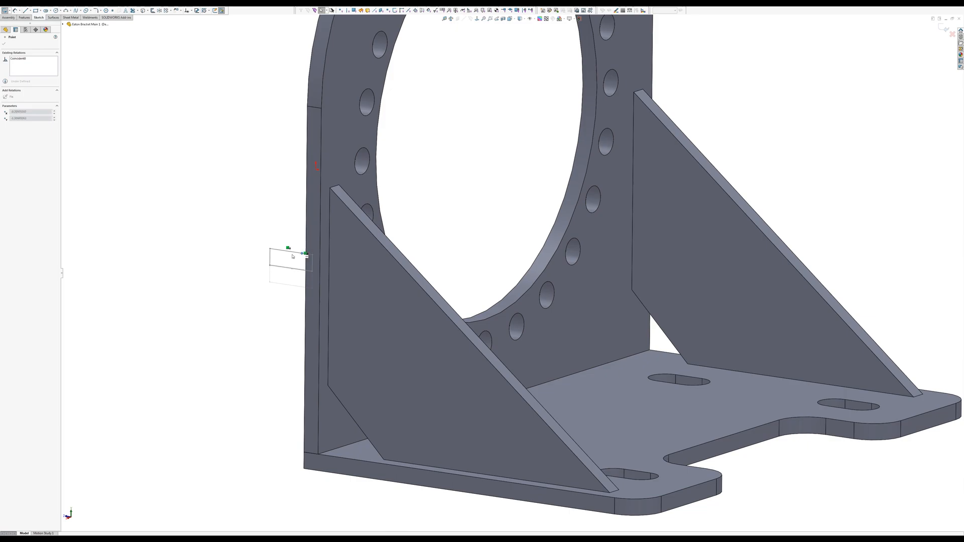
# Undo the tab block's last shift and place a sketch point at the midpoint of its upper long edge.
pyautogui.hotkey('ctrl', 'z')
pyautogui.press('Escape')
pyautogui.click(360, 302)
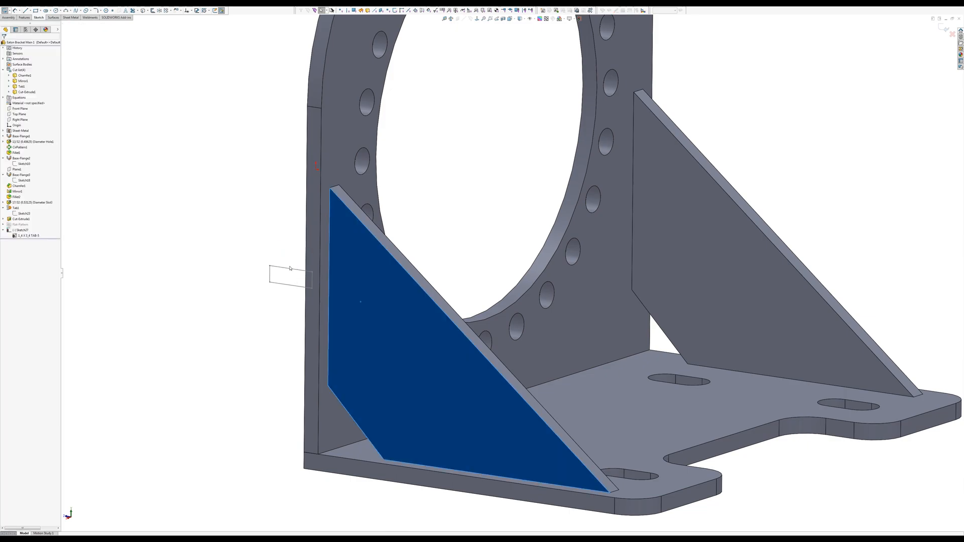
pyautogui.click(113, 10)
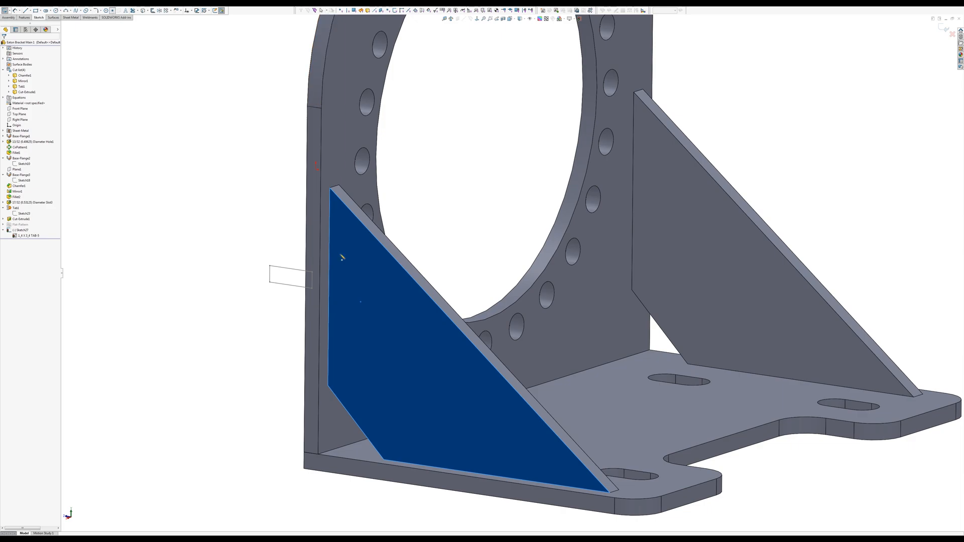
pyautogui.click(292, 270)
pyautogui.press('Escape')
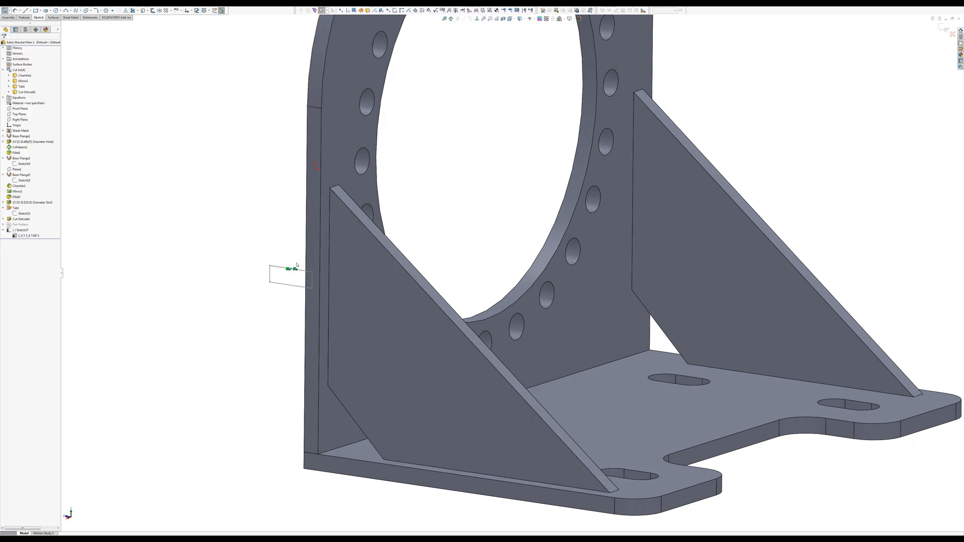
# Add a midpoint relation between the block's sketch point and the near gusset's vertical edge.
pyautogui.click(292, 269)
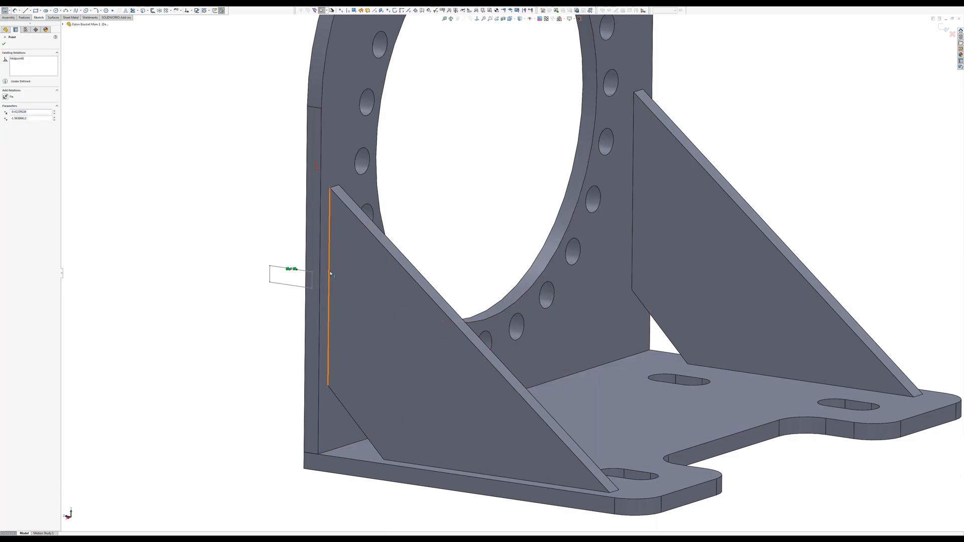
pyautogui.keyDown('ctrl'); pyautogui.click(330, 274); pyautogui.keyUp('ctrl')
pyautogui.click(347, 249)
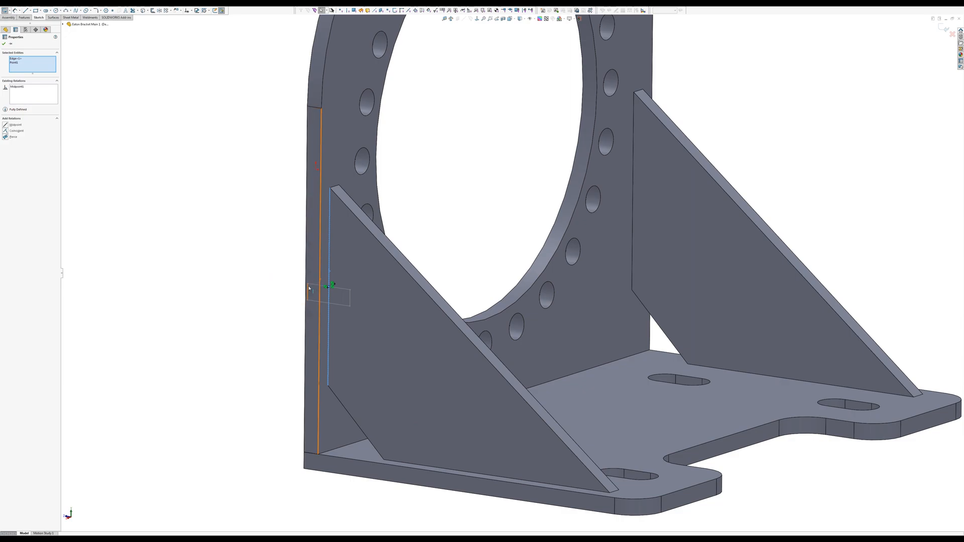
# Select the tab block's upper edge, open the block definition for editing and exit the block editor.
pyautogui.click(308, 285)
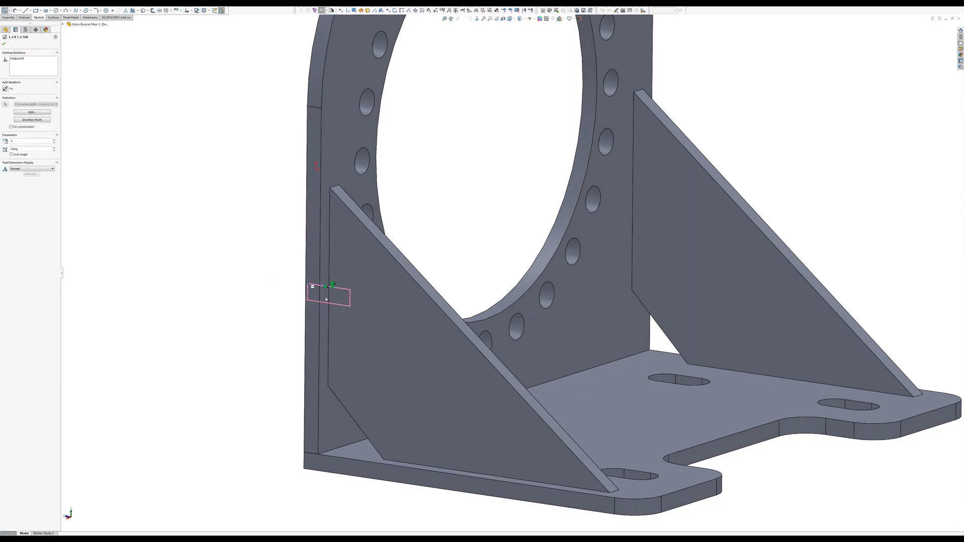
pyautogui.click(273, 306)
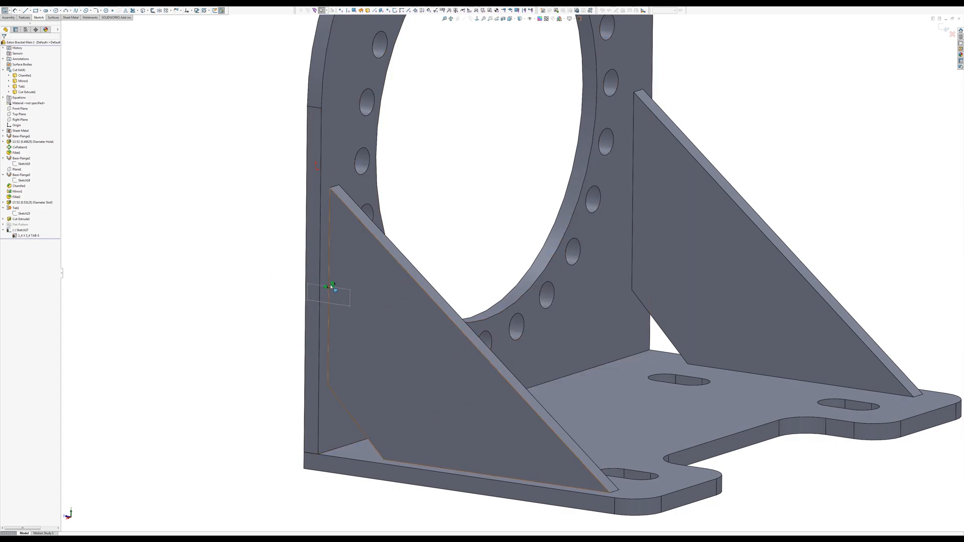
pyautogui.click(336, 319)
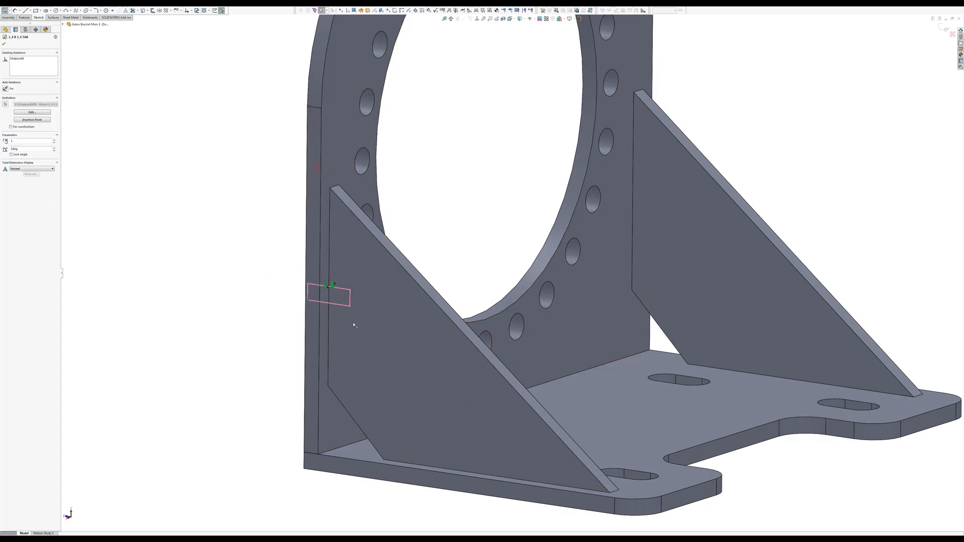
pyautogui.click(342, 290)
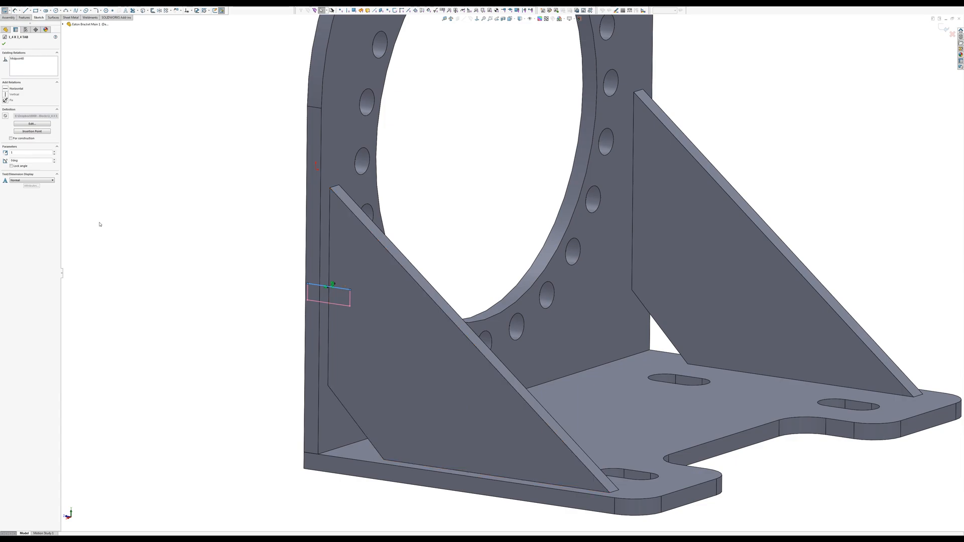
pyautogui.click(31, 124)
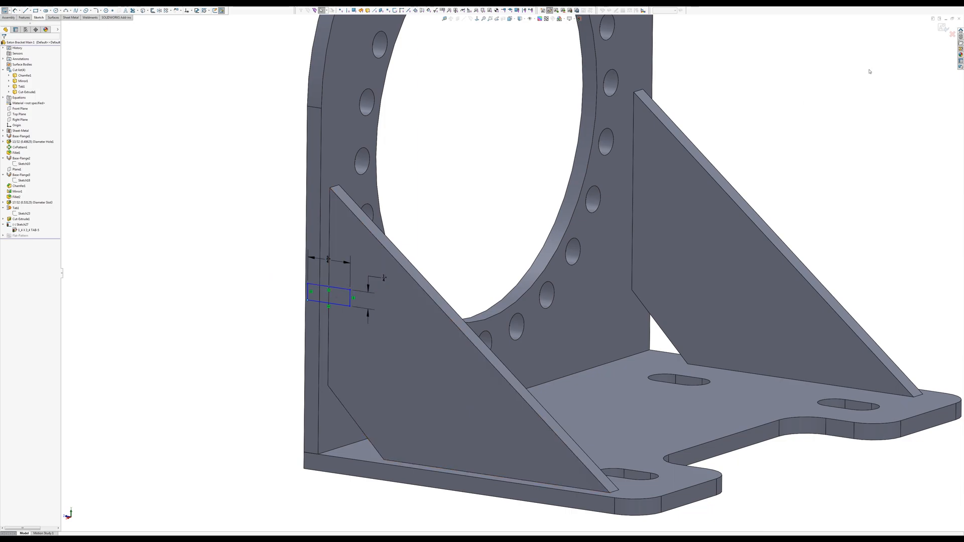
pyautogui.click(942, 28)
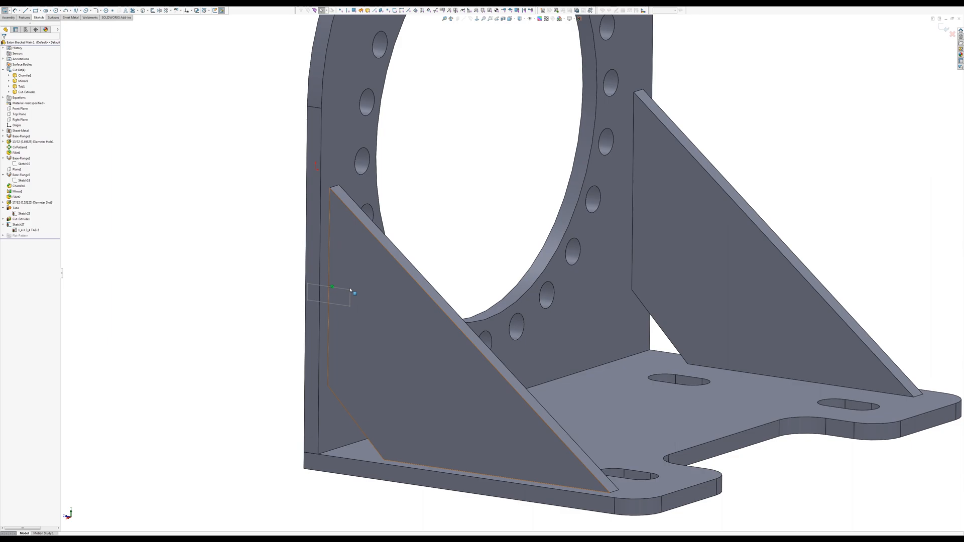
# Pull the tab block clear of the gusset to the outer side of the upright plate and set its rotation to 90 degrees.
pyautogui.moveTo(351, 291)
pyautogui.mouseDown()
pyautogui.moveTo(336, 237)
pyautogui.moveTo(297, 253)
pyautogui.moveTo(326, 287)
pyautogui.moveTo(301, 290)
pyautogui.mouseUp()
pyautogui.click(283, 291)
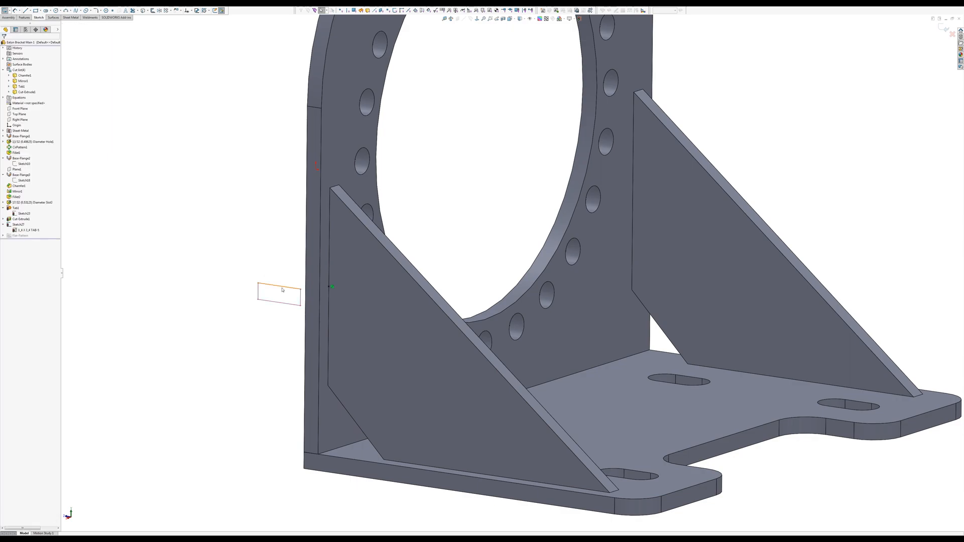
pyautogui.click(283, 290)
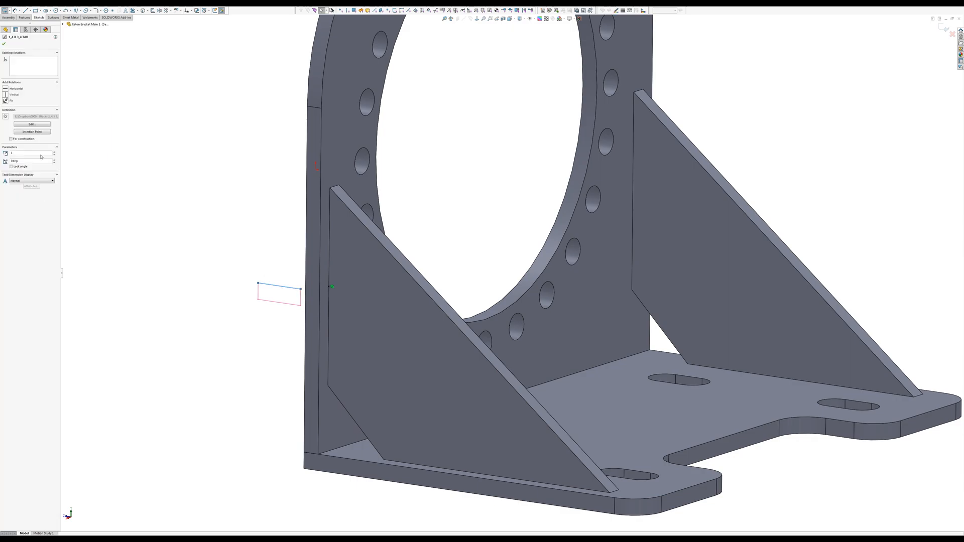
pyautogui.doubleClick(15, 160)
pyautogui.write('90')
pyautogui.press('Return')
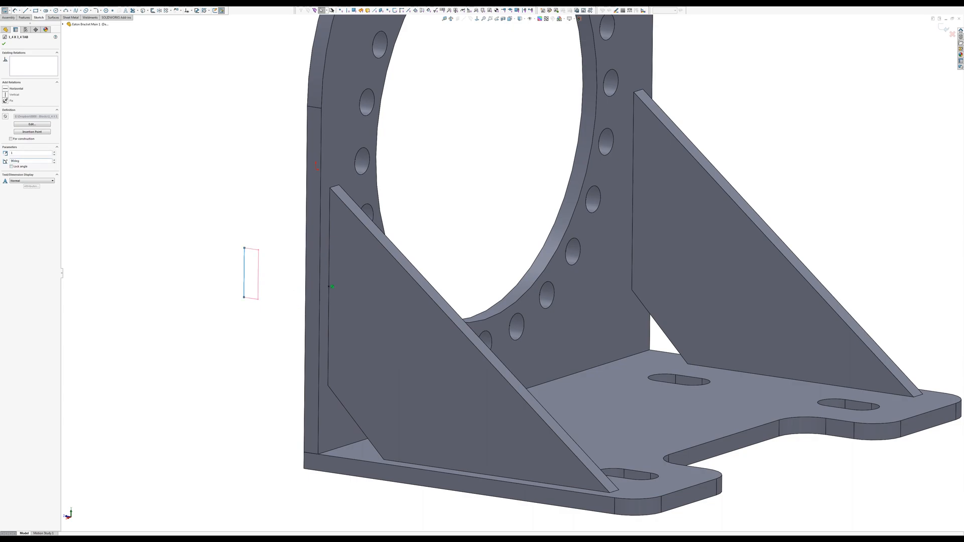
# Add a midpoint relation between the rotated block's long edge and the sketch point on the gusset's vertical edge.
pyautogui.click(217, 275)
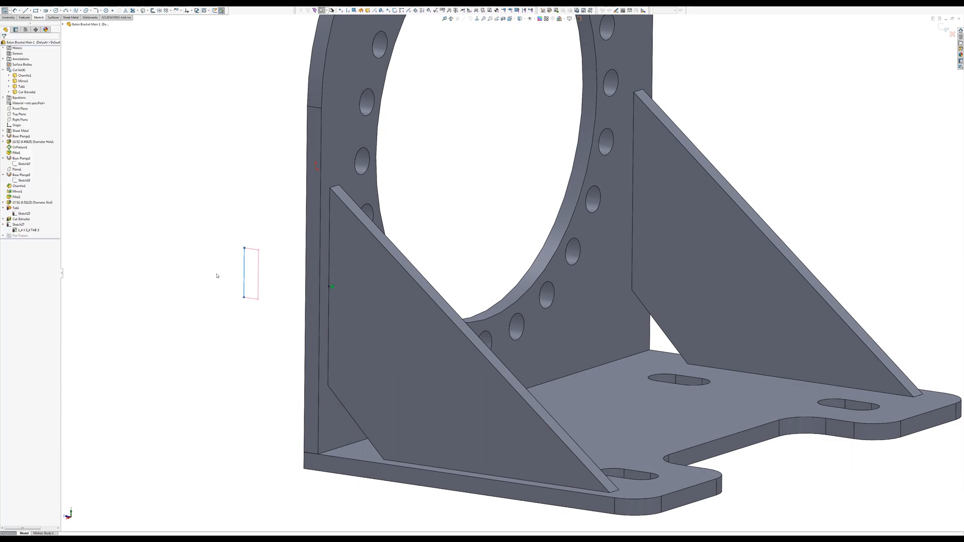
pyautogui.click(245, 276)
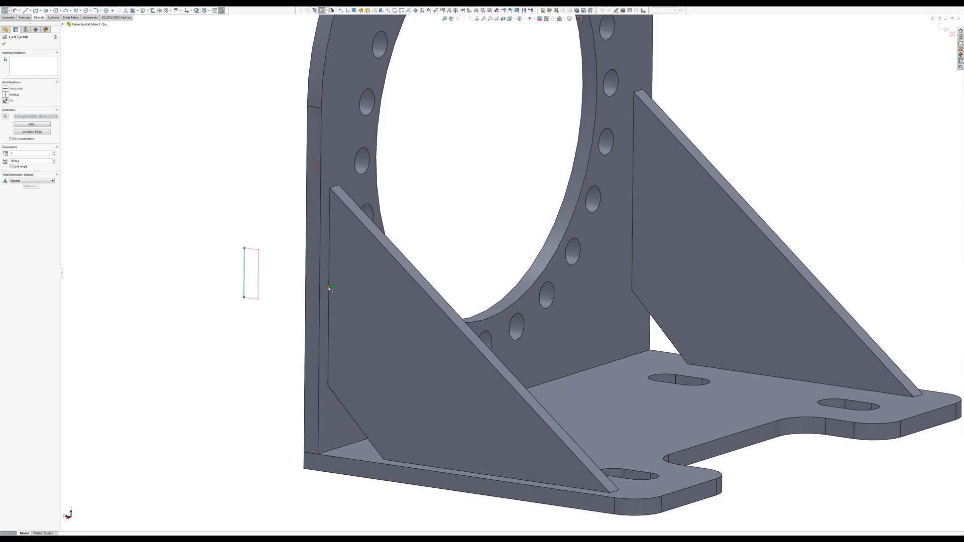
pyautogui.keyDown('ctrl'); pyautogui.click(330, 288); pyautogui.keyUp('ctrl')
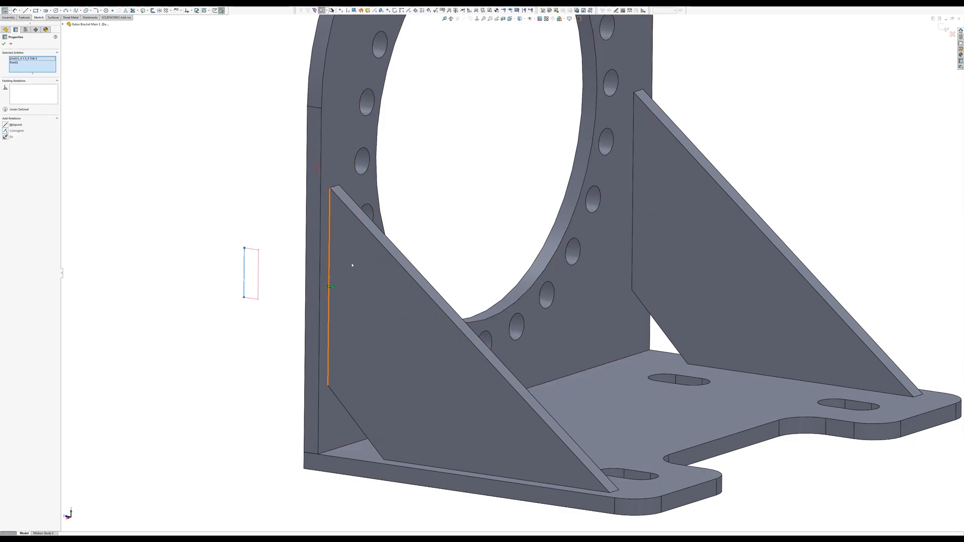
pyautogui.click(344, 265)
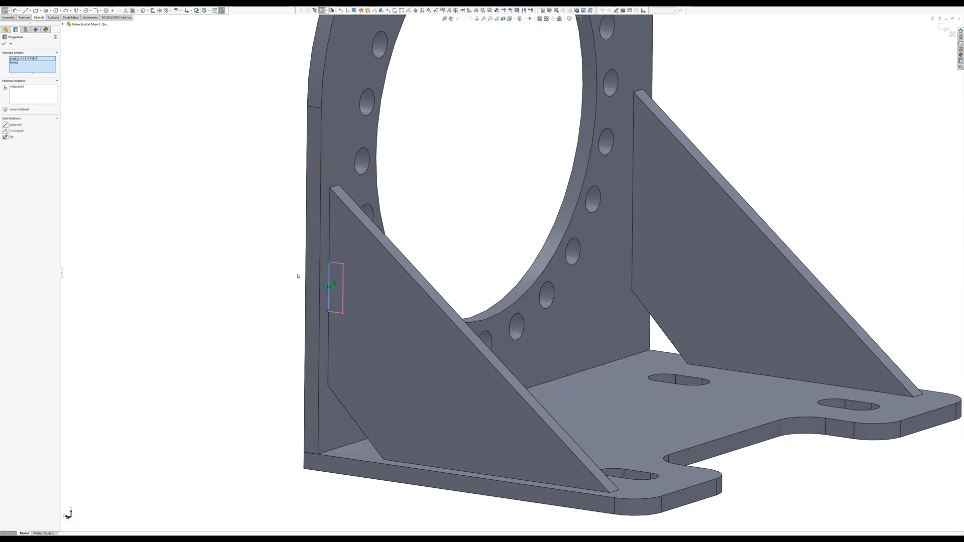
pyautogui.click(299, 276)
# Swing the tab block over to the upright plate's side and align its long edge with the gusset's vertical edge.
pyautogui.moveTo(388, 311); pyautogui.dragTo(342, 283)
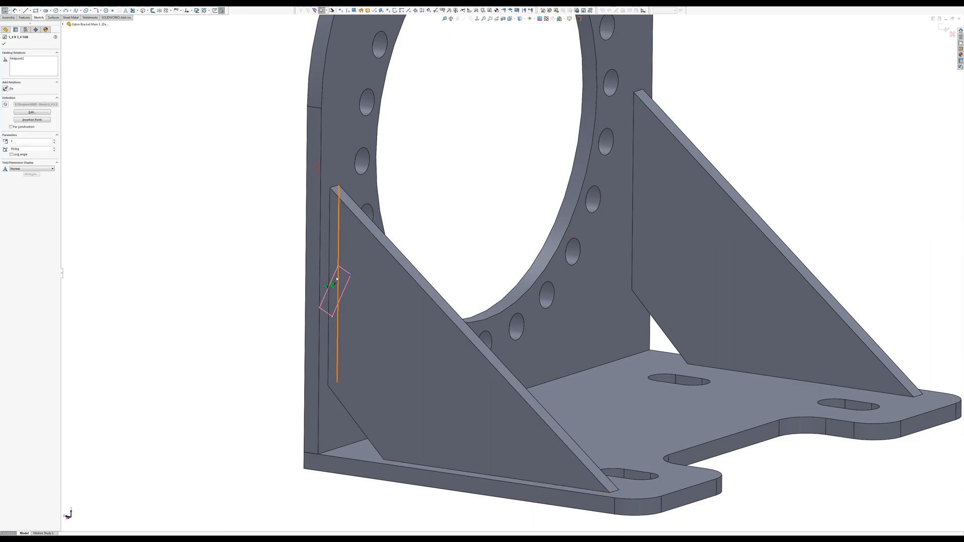
pyautogui.click(335, 275)
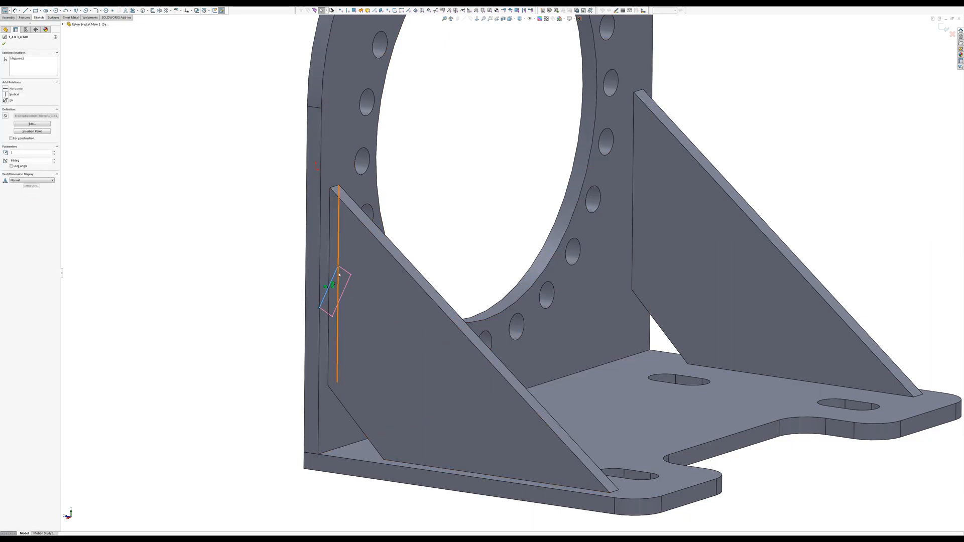
pyautogui.moveTo(339, 268)
pyautogui.mouseDown()
pyautogui.moveTo(352, 288)
pyautogui.moveTo(324, 327)
pyautogui.moveTo(309, 289)
pyautogui.moveTo(336, 252)
pyautogui.moveTo(349, 287)
pyautogui.moveTo(317, 299)
pyautogui.moveTo(324, 261)
pyautogui.moveTo(338, 275)
pyautogui.mouseUp()
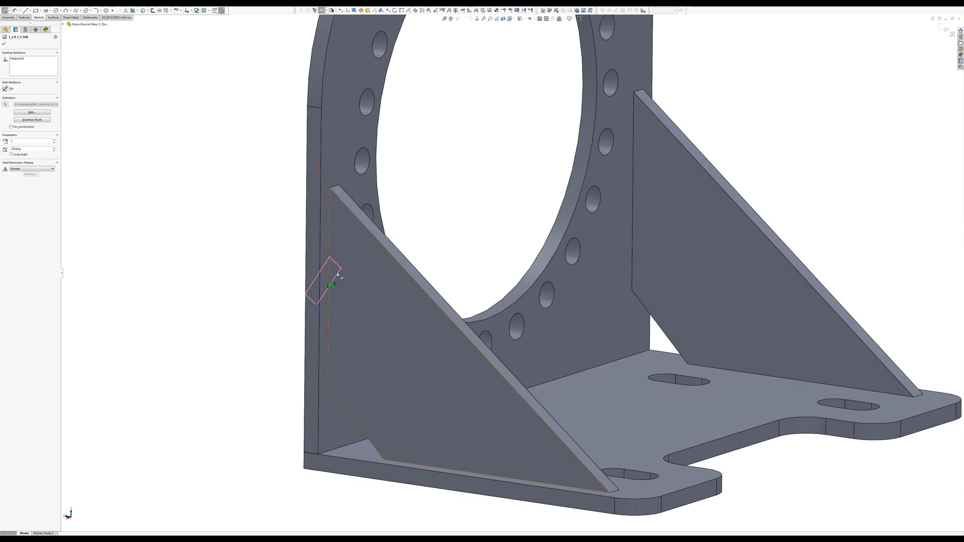
pyautogui.press('Escape')
pyautogui.click(333, 271)
pyautogui.keyDown('ctrl'); pyautogui.click(361, 225); pyautogui.keyUp('ctrl')
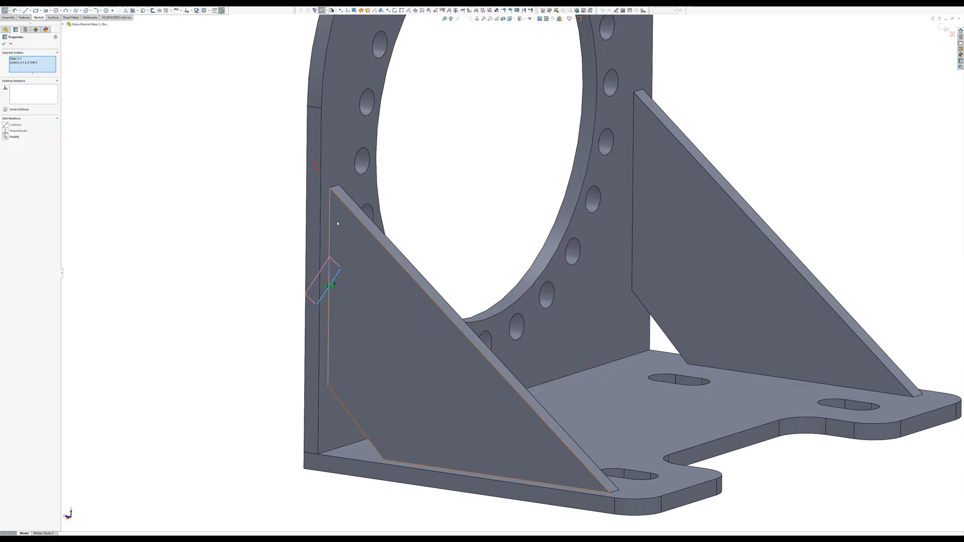
pyautogui.press('Escape')
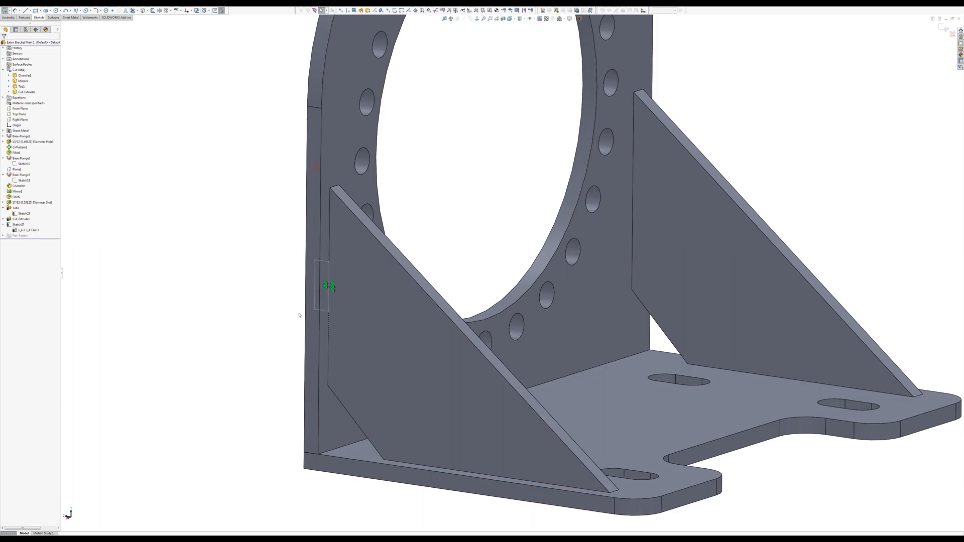
# Exit the sketch and create a sheet metal tab from the block profile, merged with the gusset.
pyautogui.press('s')
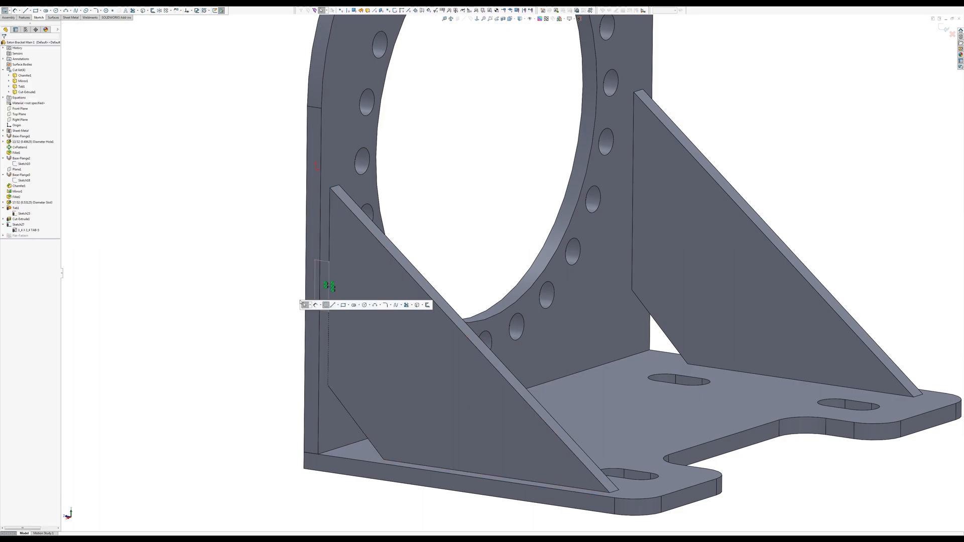
pyautogui.click(326, 305)
pyautogui.press('s')
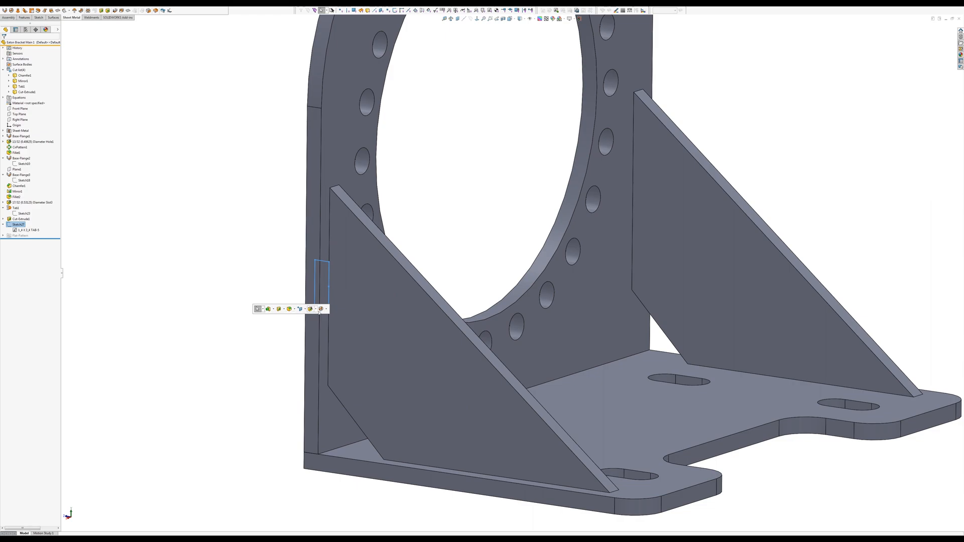
pyautogui.click(326, 309)
pyautogui.click(332, 316)
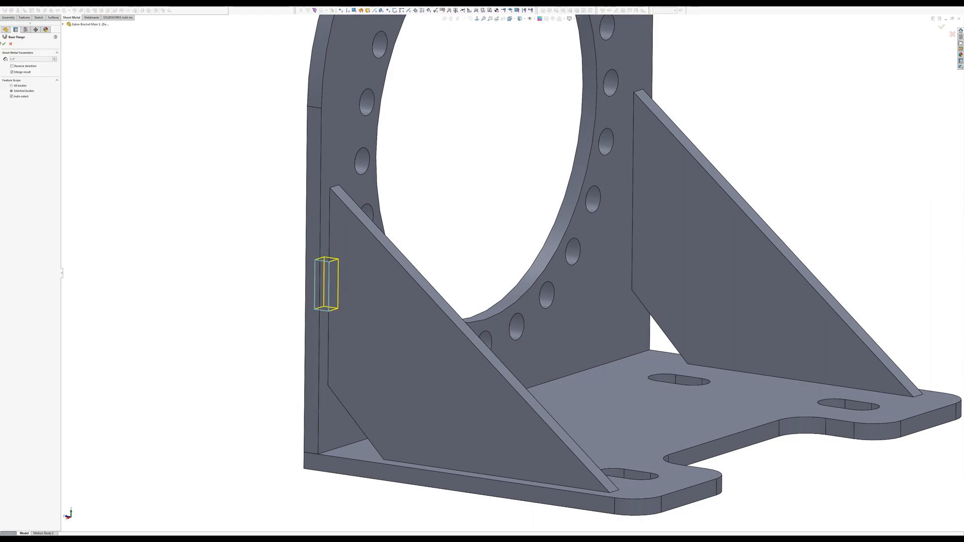
pyautogui.click(4, 44)
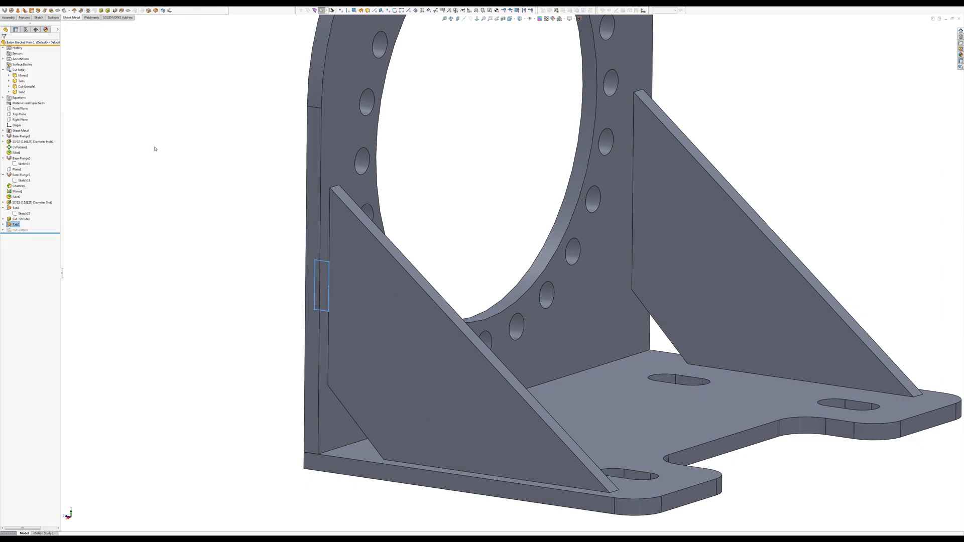
# Reorder the new gusset tab in the feature tree to directly after the gusset's base flange, ahead of the chamfer and mirror.
pyautogui.click(377, 312)
pyautogui.click(390, 345)
pyautogui.click(194, 354)
pyautogui.moveTo(17, 225); pyautogui.dragTo(16, 174)
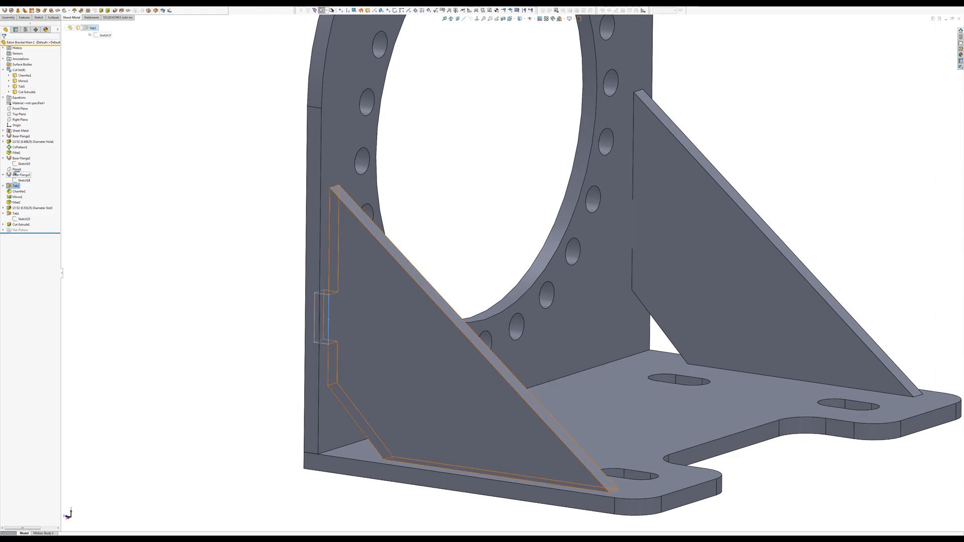
pyautogui.click(681, 219)
pyautogui.click(171, 275)
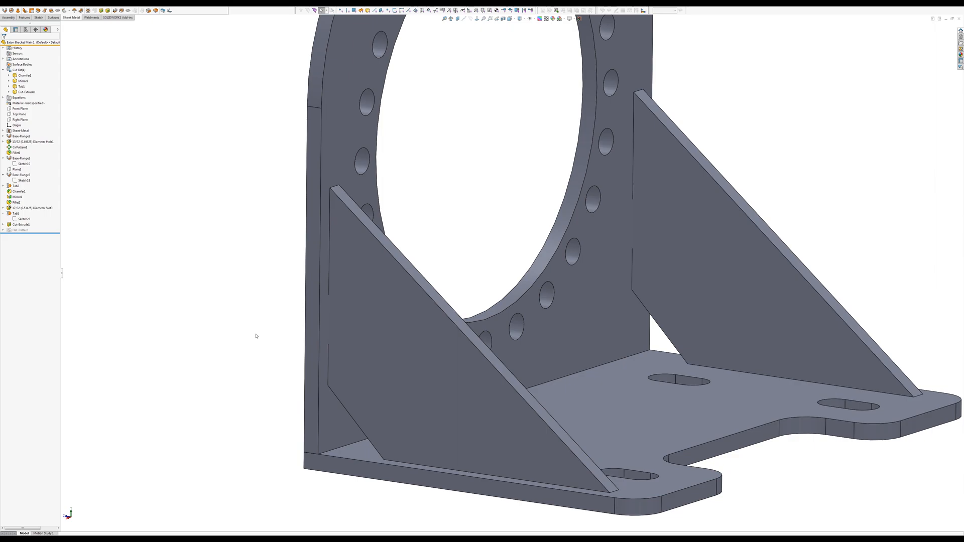
# Reopen the gusset tab's sketch and insert another tab block outside the upright plate near its lower end.
pyautogui.click(466, 423)
pyautogui.click(92, 262)
pyautogui.click(16, 186)
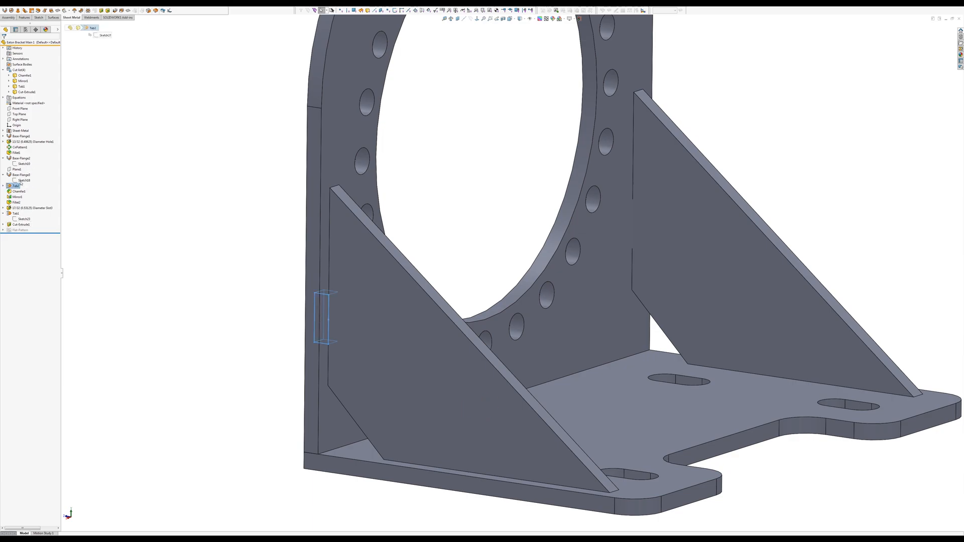
pyautogui.click(28, 175)
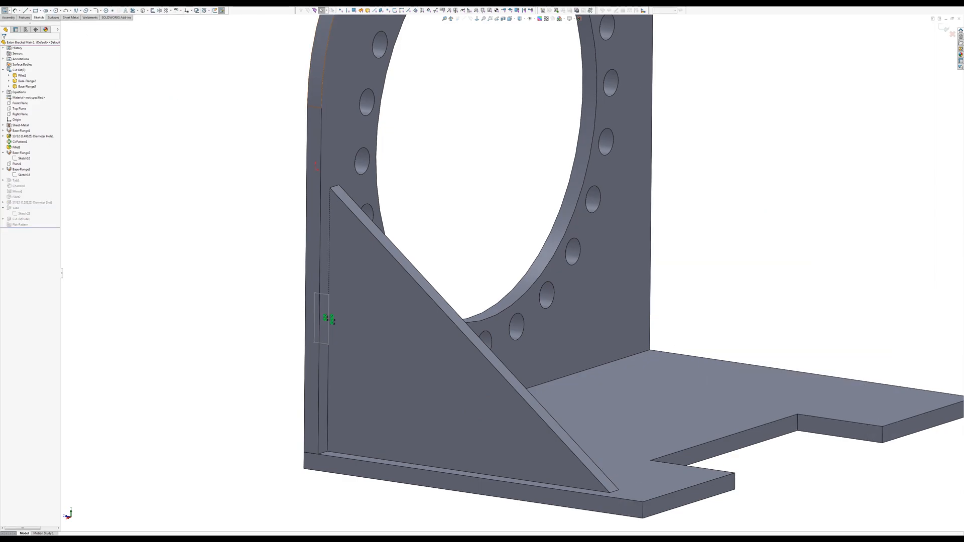
pyautogui.click(556, 10)
pyautogui.click(280, 426)
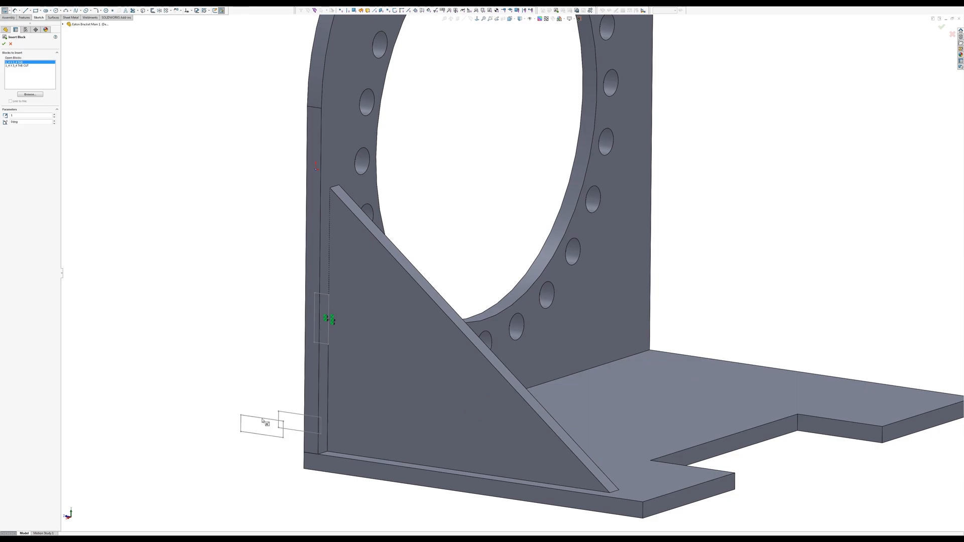
pyautogui.press('Escape')
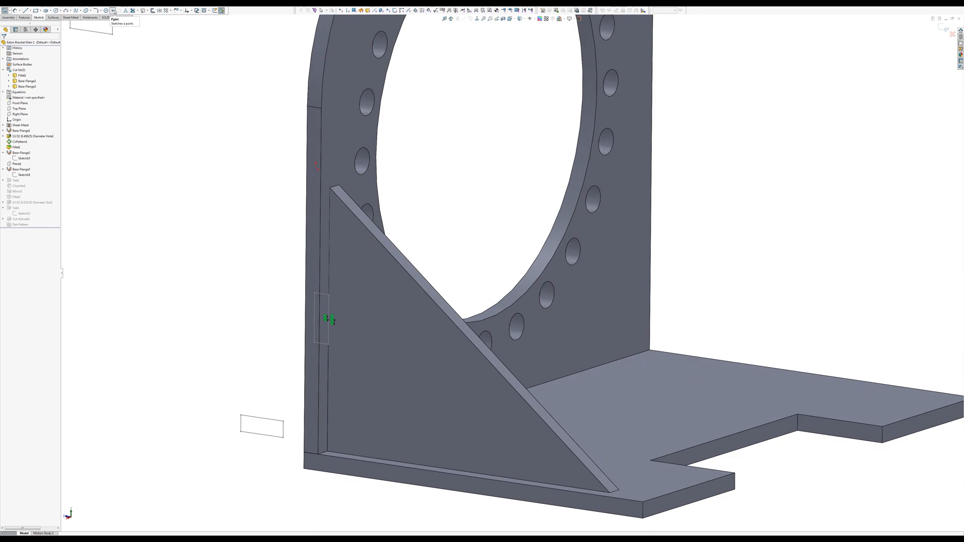
# Place a sketch point at the midpoint of the new block's upper long edge and select that point.
pyautogui.click(114, 10)
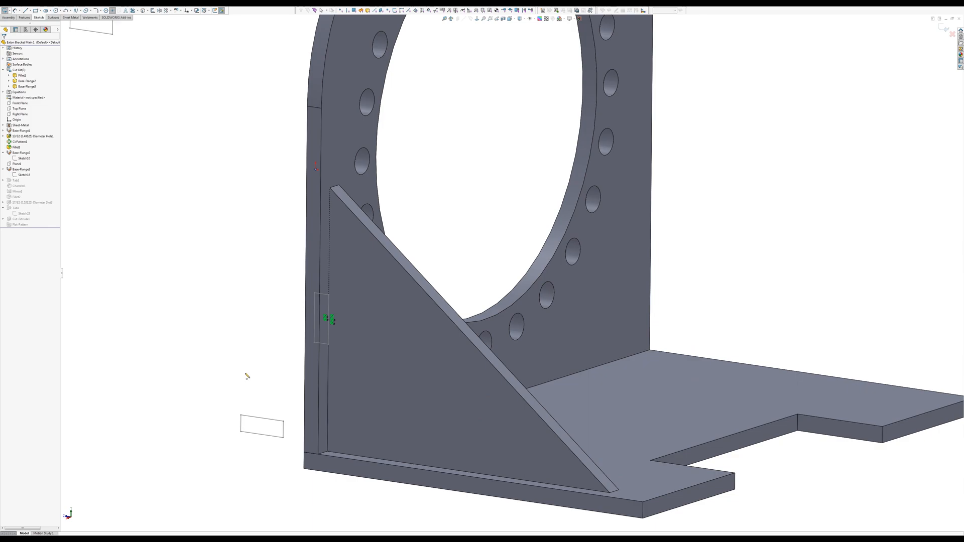
pyautogui.click(262, 418)
pyautogui.press('Escape')
pyautogui.click(263, 419)
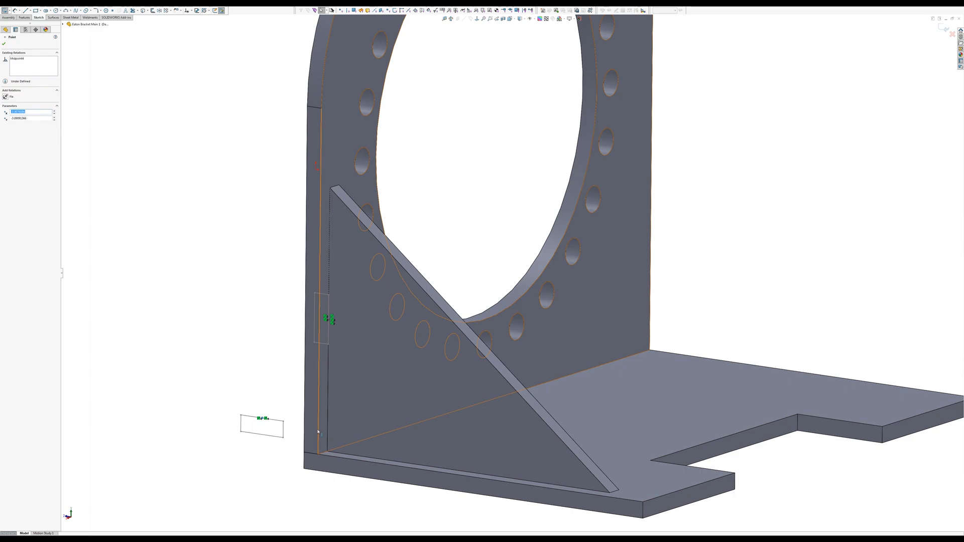
# Exit the sketch and reorder the gusset's chamfer in the feature tree to directly before the gusset tab.
pyautogui.click(946, 29)
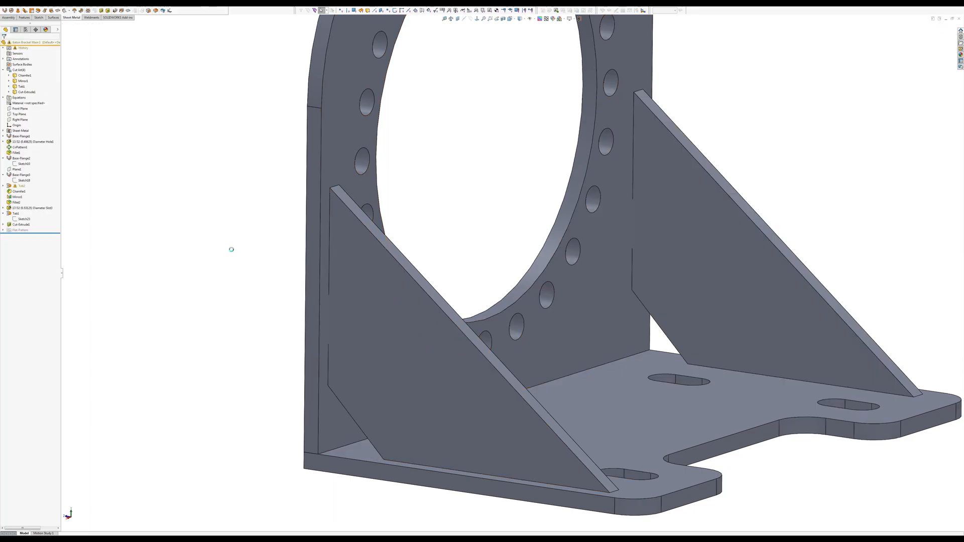
pyautogui.click(23, 180)
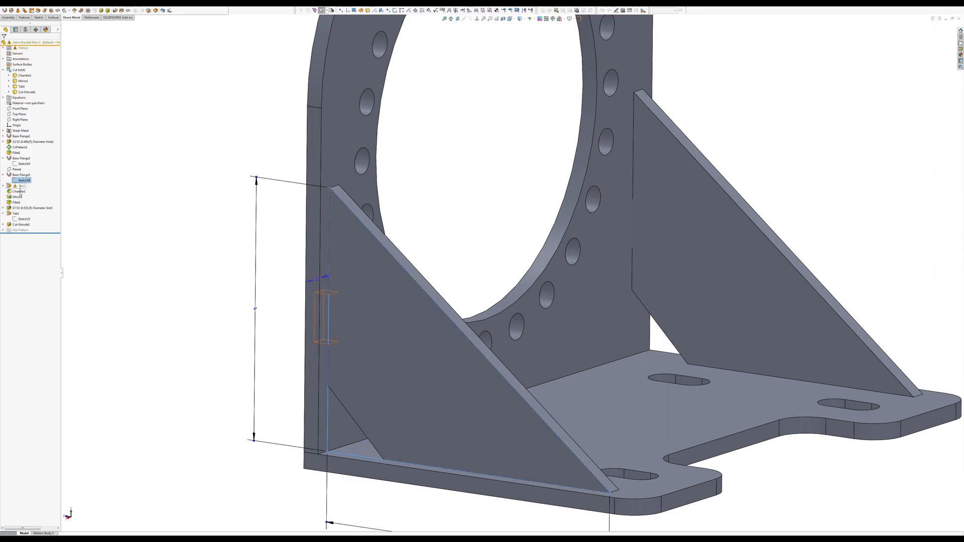
pyautogui.click(19, 191)
pyautogui.click(80, 189)
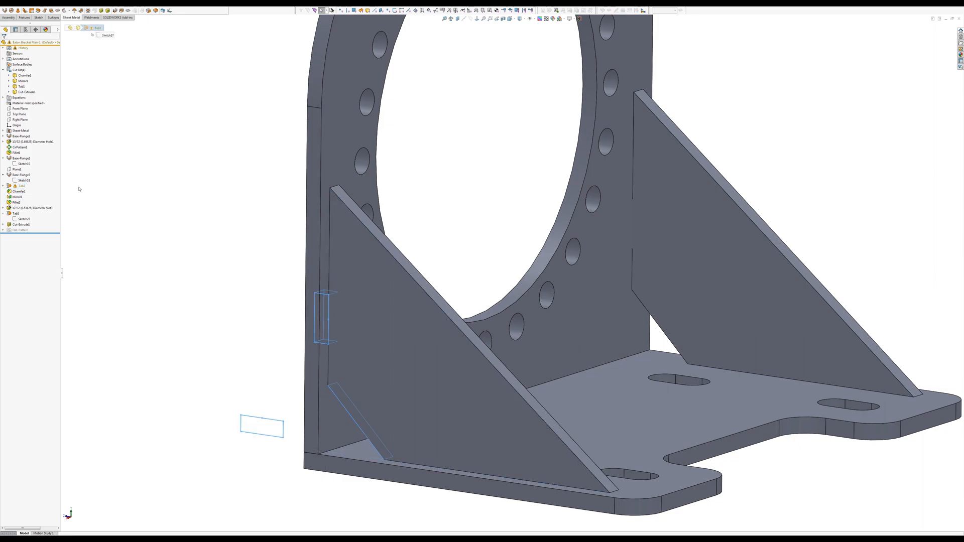
pyautogui.click(20, 191)
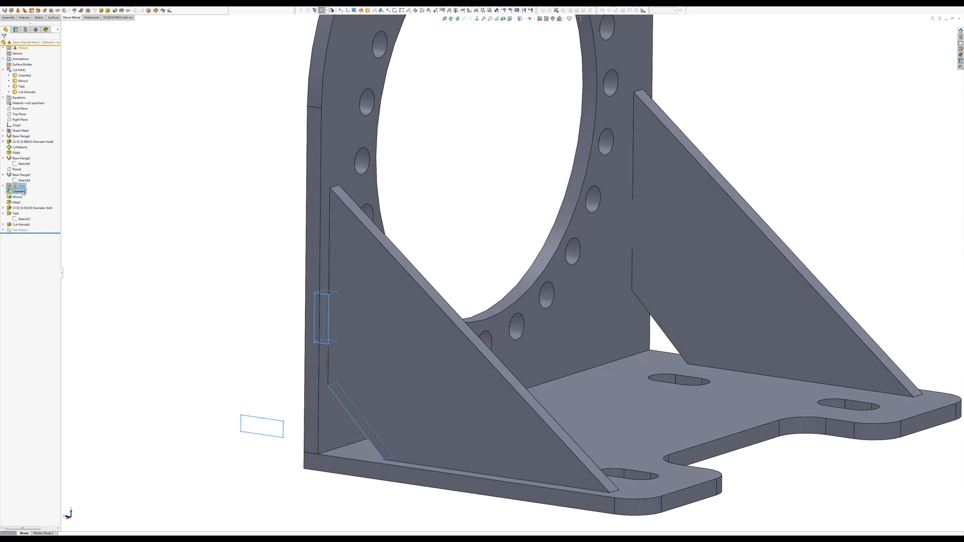
pyautogui.click(37, 199)
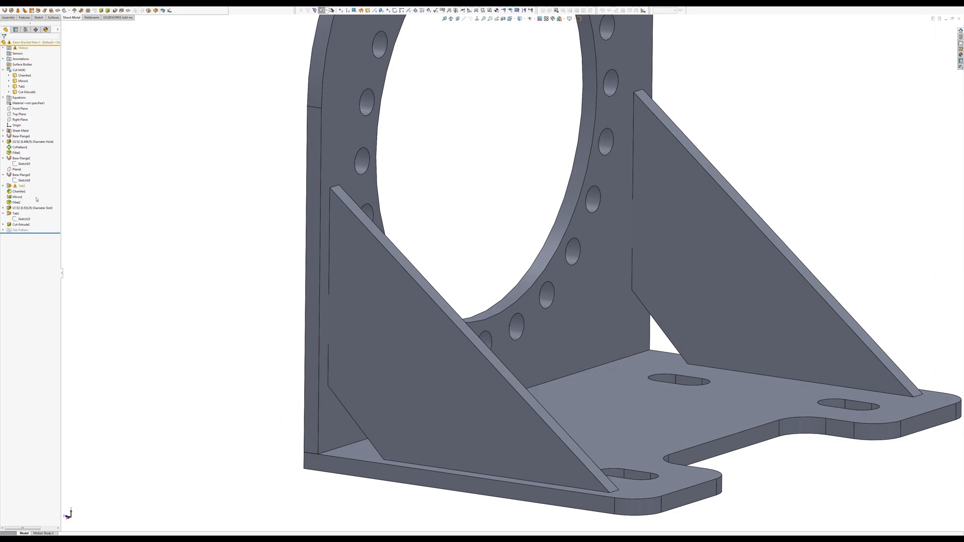
pyautogui.click(10, 192)
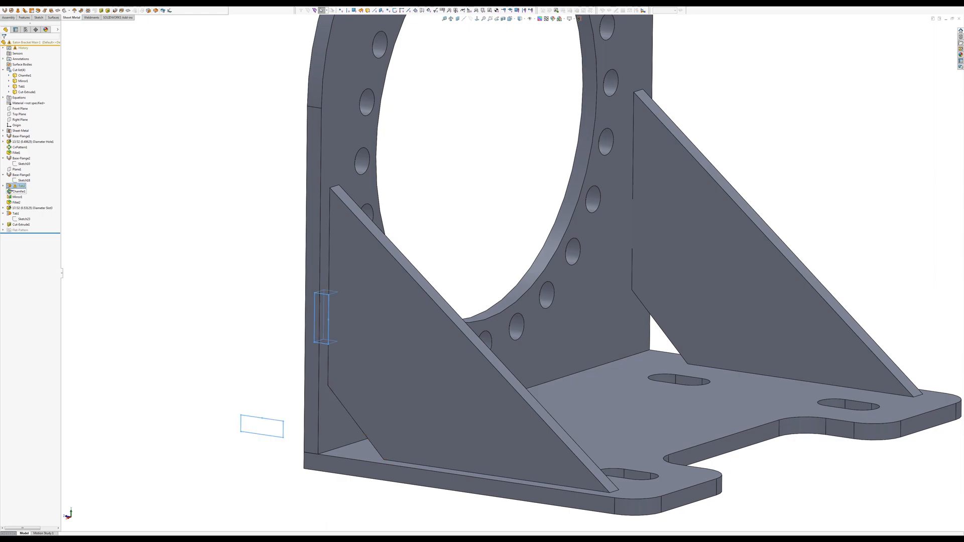
pyautogui.moveTo(9, 191); pyautogui.dragTo(22, 188)
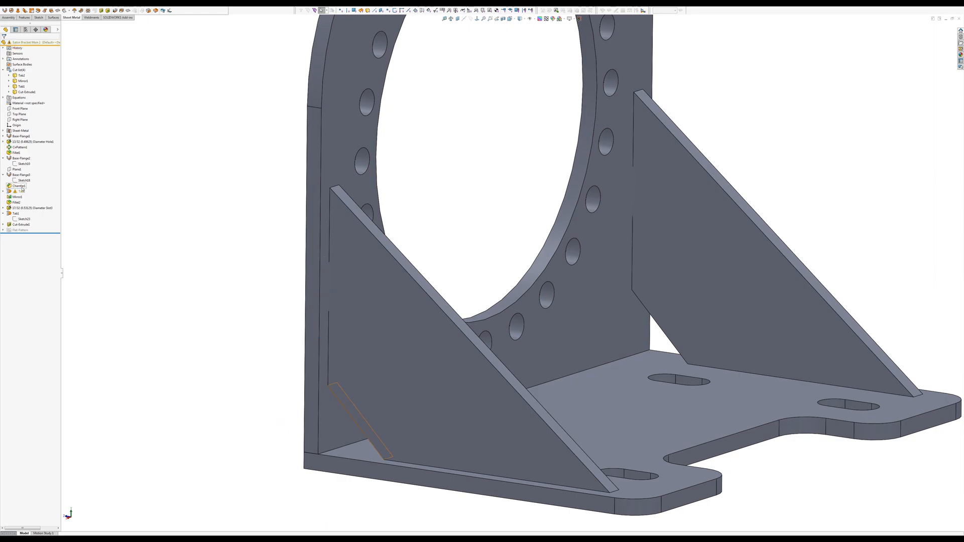
# Reopen the gusset tab's sketch and constrain the second block's point to the midpoint of the gusset's bottom edge.
pyautogui.click(20, 191)
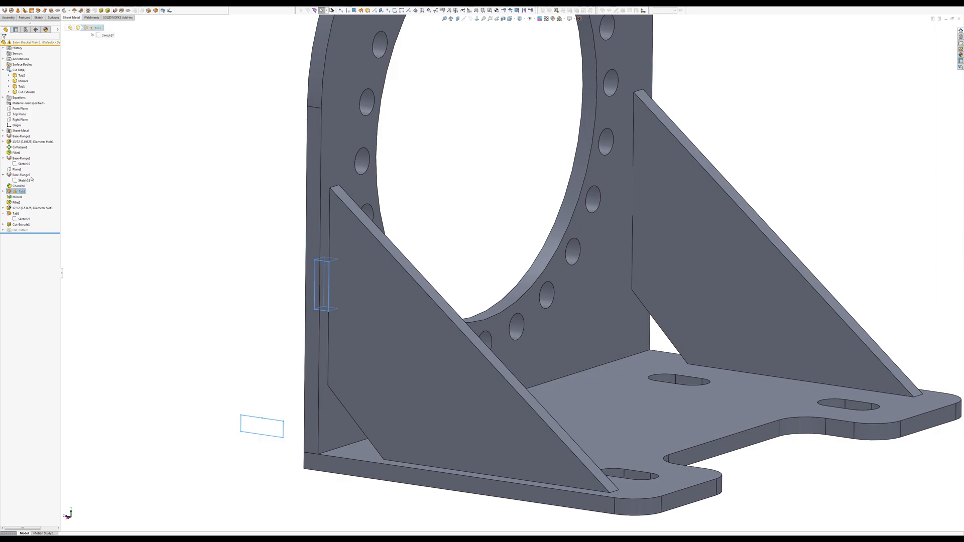
pyautogui.click(33, 179)
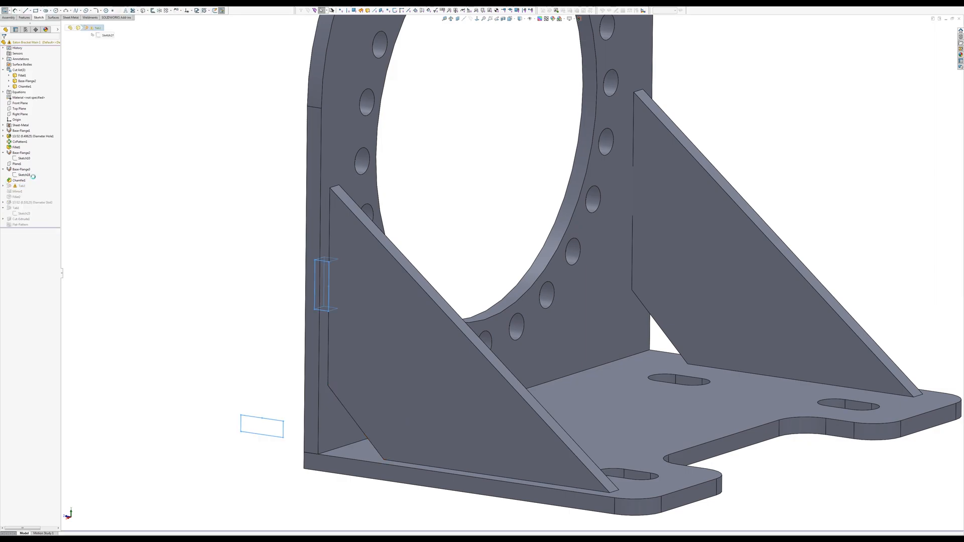
pyautogui.click(262, 419)
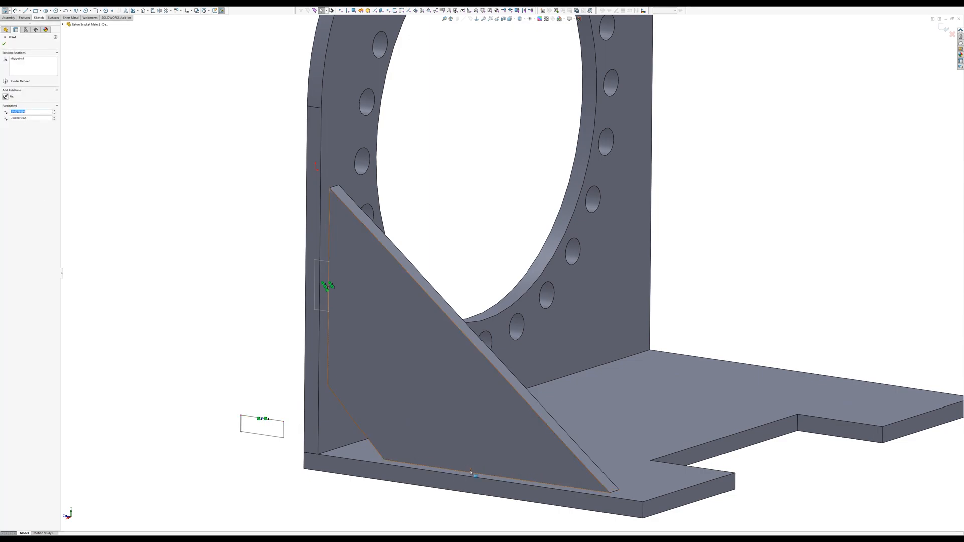
pyautogui.keyDown('ctrl'); pyautogui.click(468, 474); pyautogui.keyUp('ctrl')
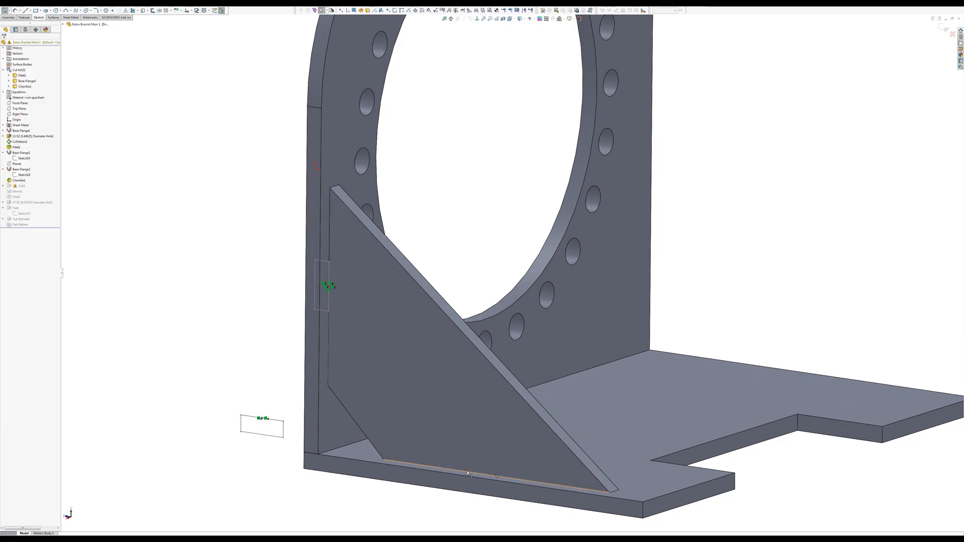
pyautogui.click(481, 448)
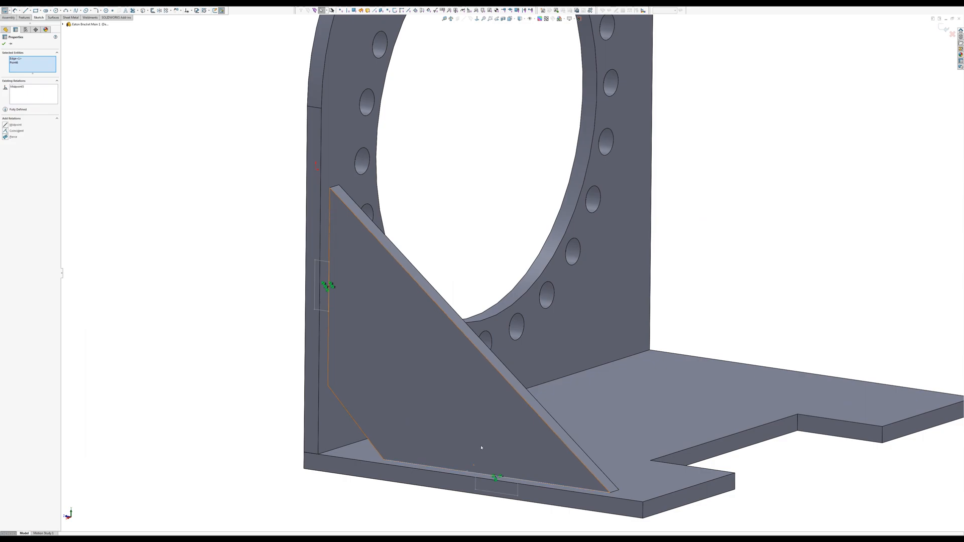
pyautogui.click(422, 521)
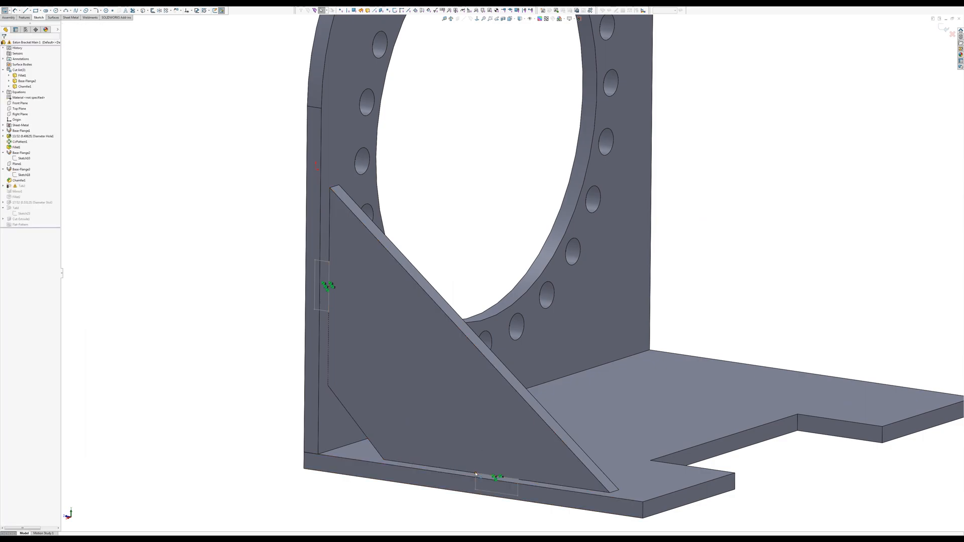
# Make the second block's upper edge collinear with the gusset's bottom edge and exit the sketch.
pyautogui.click(477, 474)
pyautogui.keyDown('ctrl'); pyautogui.click(462, 472); pyautogui.keyUp('ctrl')
pyautogui.click(478, 446)
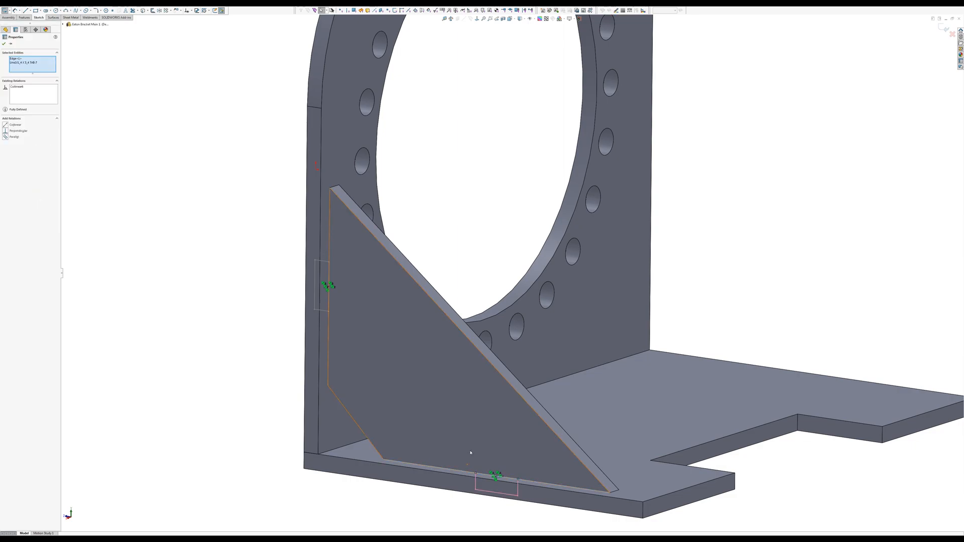
pyautogui.click(945, 28)
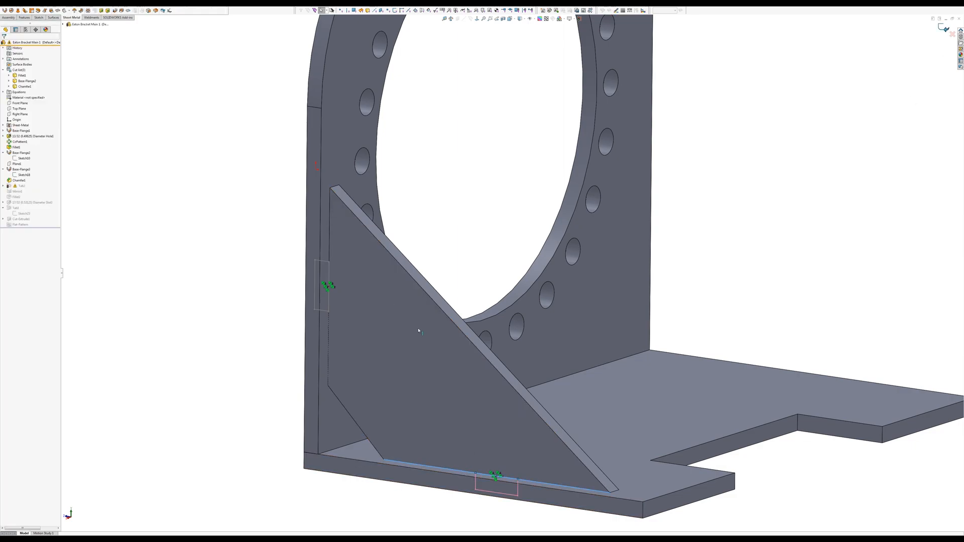
pyautogui.click(449, 402)
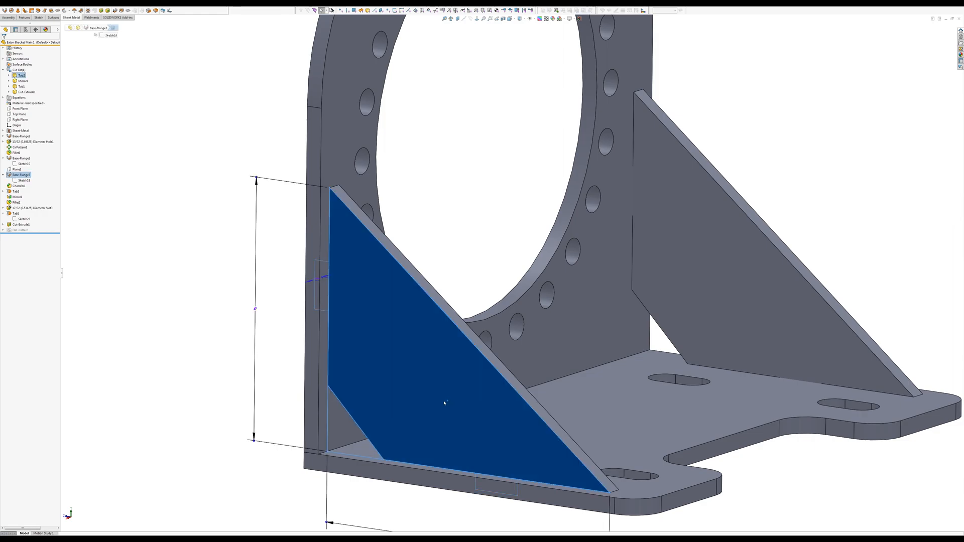
pyautogui.click(721, 327)
pyautogui.click(219, 291)
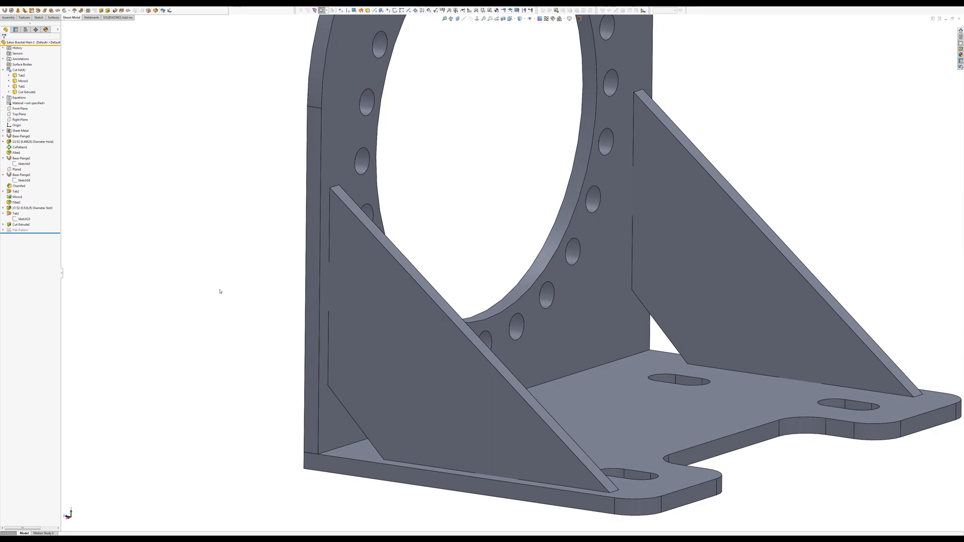
pyautogui.click(339, 421)
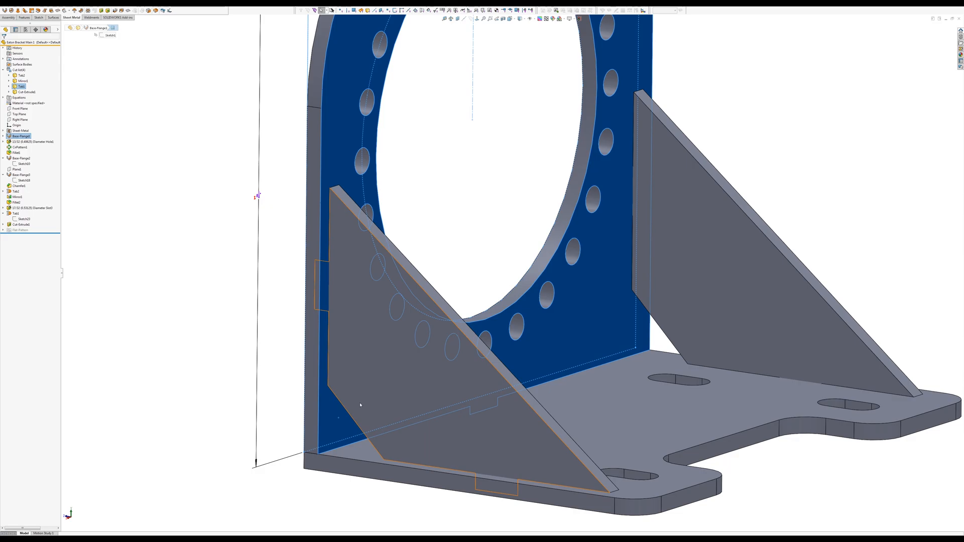
pyautogui.click(284, 357)
# Start a sketch on the upright plate's rear face and insert two tab-cut blocks, one outside each side edge.
pyautogui.moveTo(286, 357); pyautogui.dragTo(452, 421, button='middle')
pyautogui.scroll(5, 398, 366)
pyautogui.scroll(-4, 266, 288)
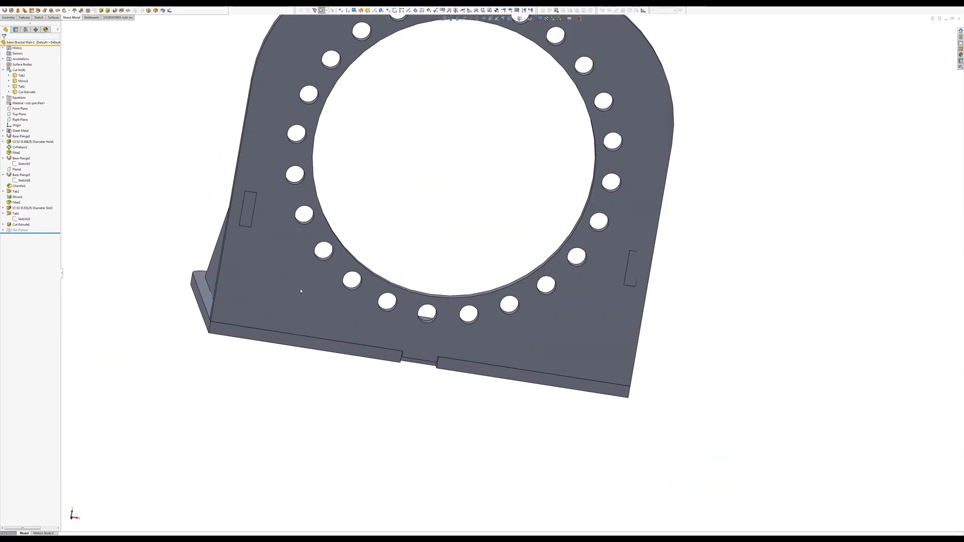
pyautogui.click(334, 276)
pyautogui.press('s')
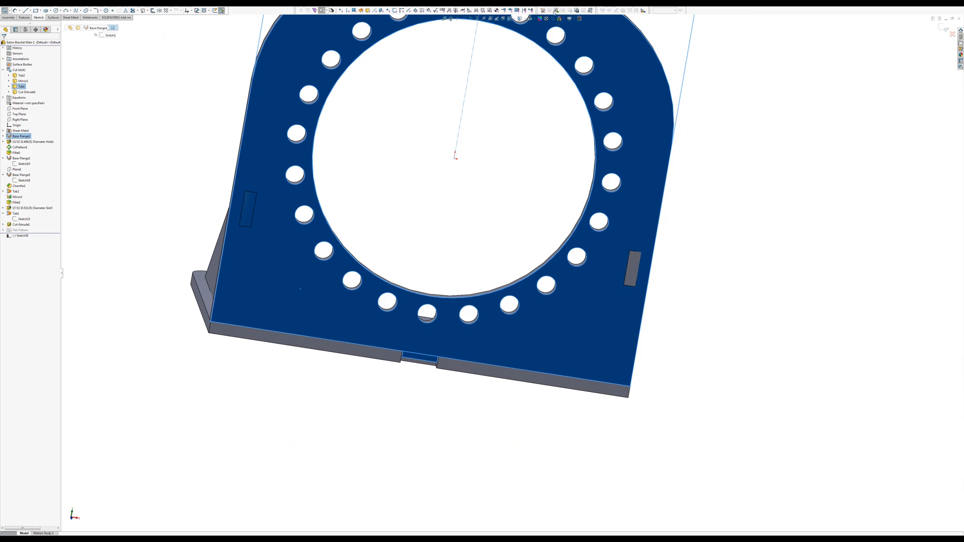
pyautogui.click(557, 10)
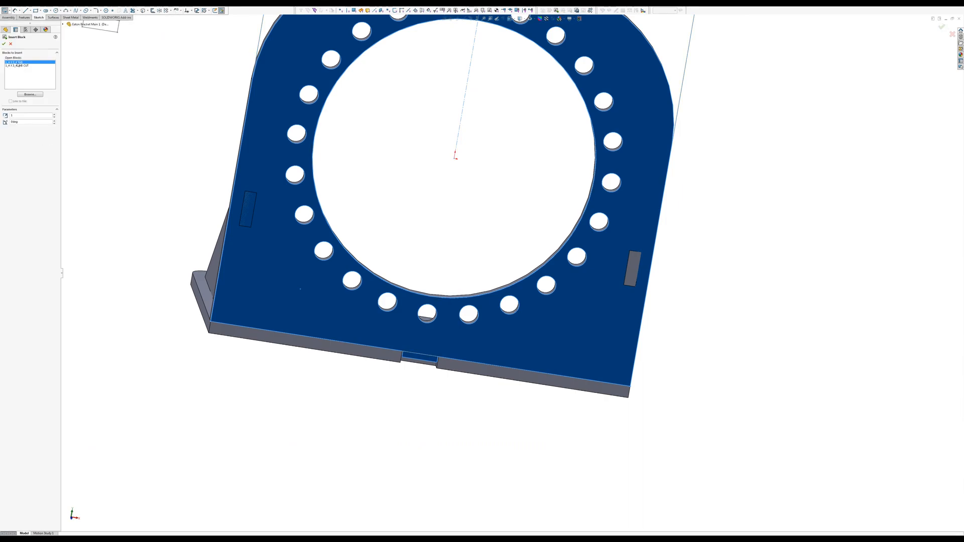
pyautogui.click(18, 65)
pyautogui.click(169, 214)
pyautogui.click(707, 258)
pyautogui.press('Escape')
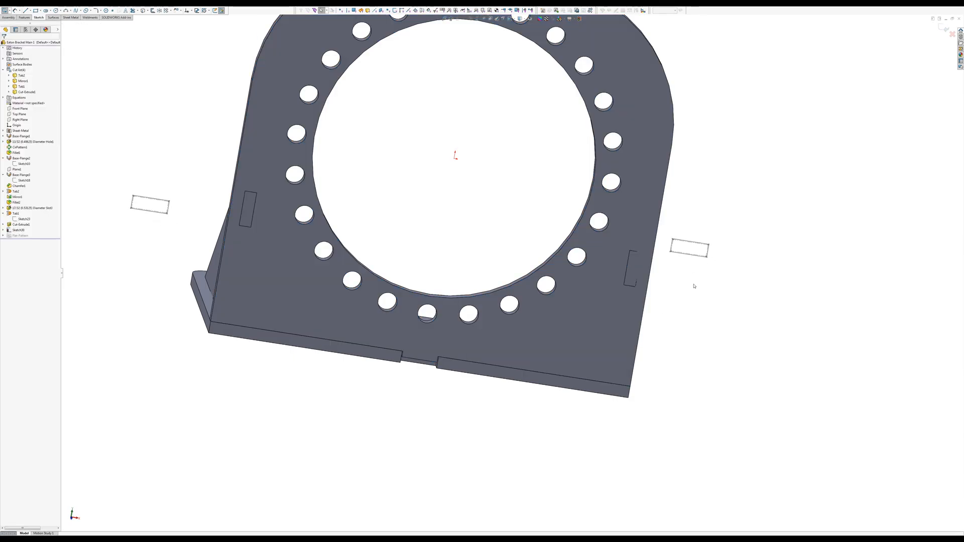
# Exit the tab-cut sketch and isolate the tabbed gusset body.
pyautogui.scroll(-3, 648, 274)
pyautogui.click(616, 216)
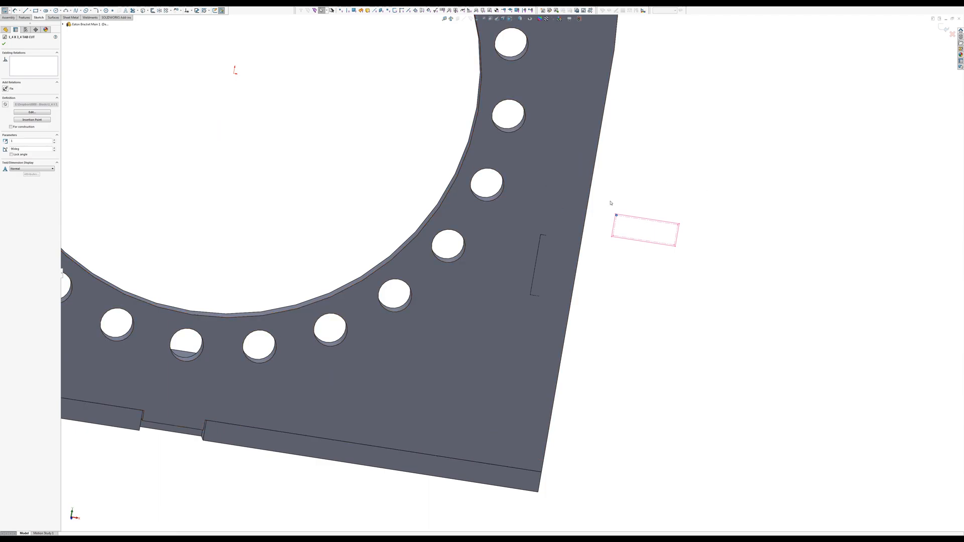
pyautogui.moveTo(608, 354); pyautogui.dragTo(495, 345, button='middle')
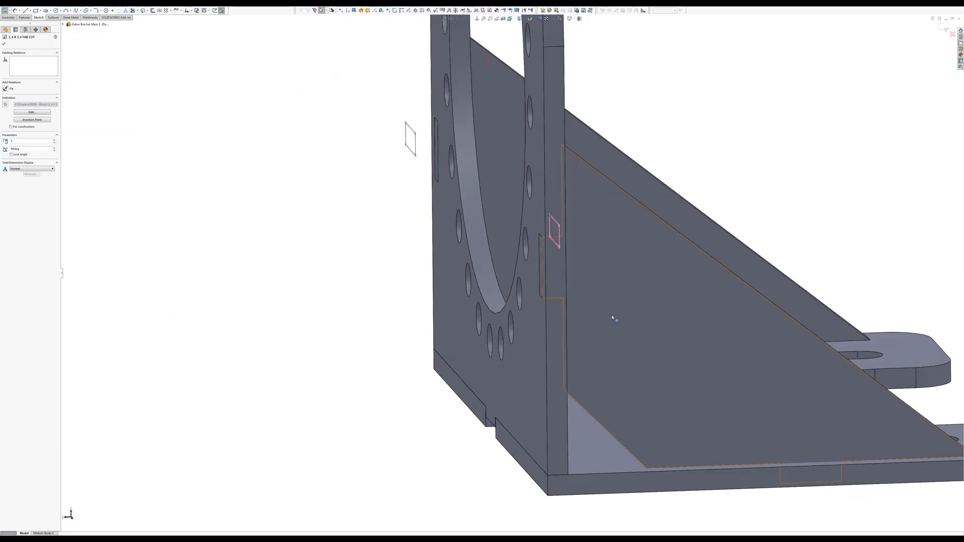
pyautogui.click(614, 319)
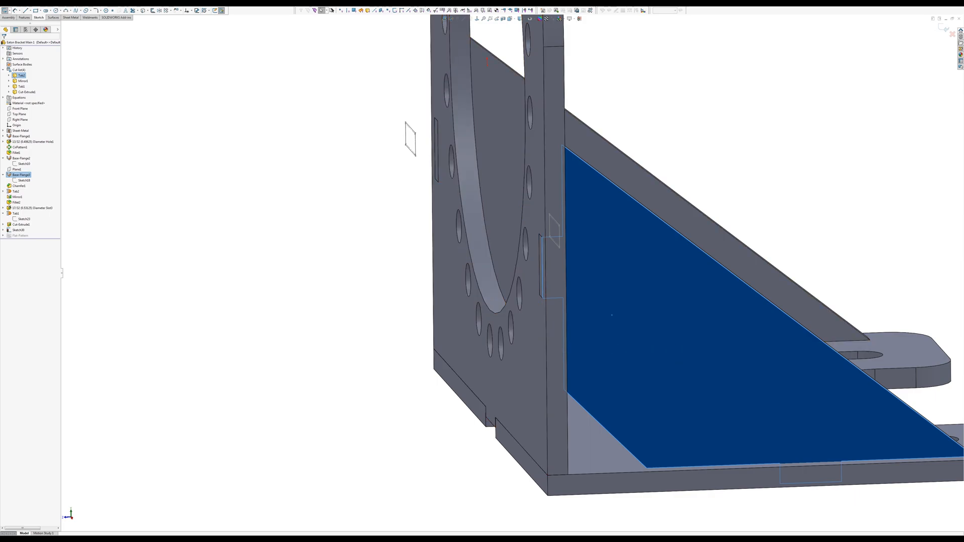
pyautogui.click(944, 29)
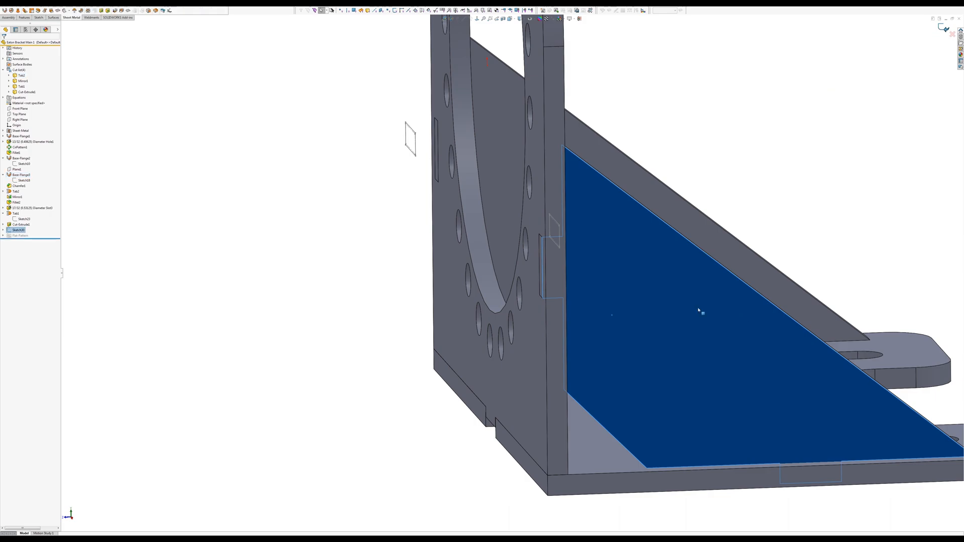
pyautogui.click(654, 281)
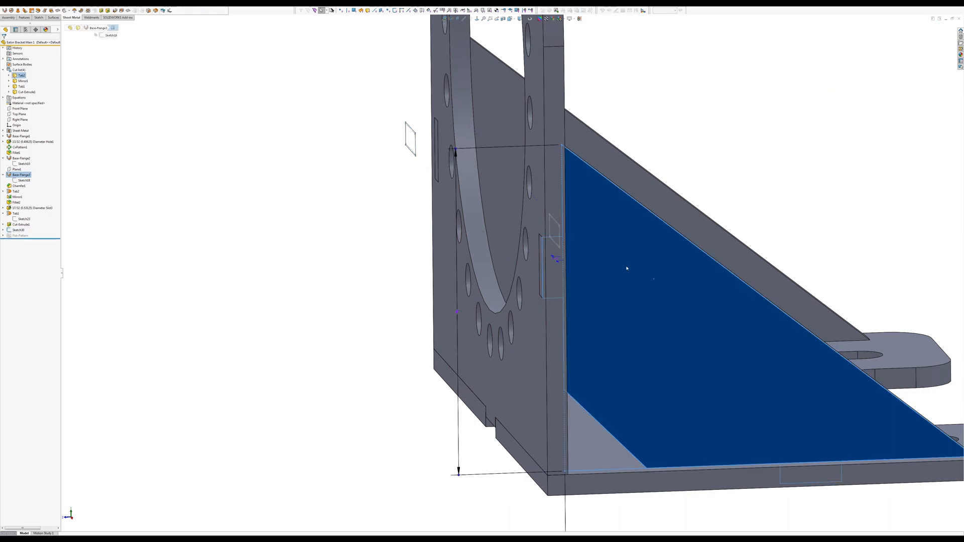
pyautogui.click(19, 187)
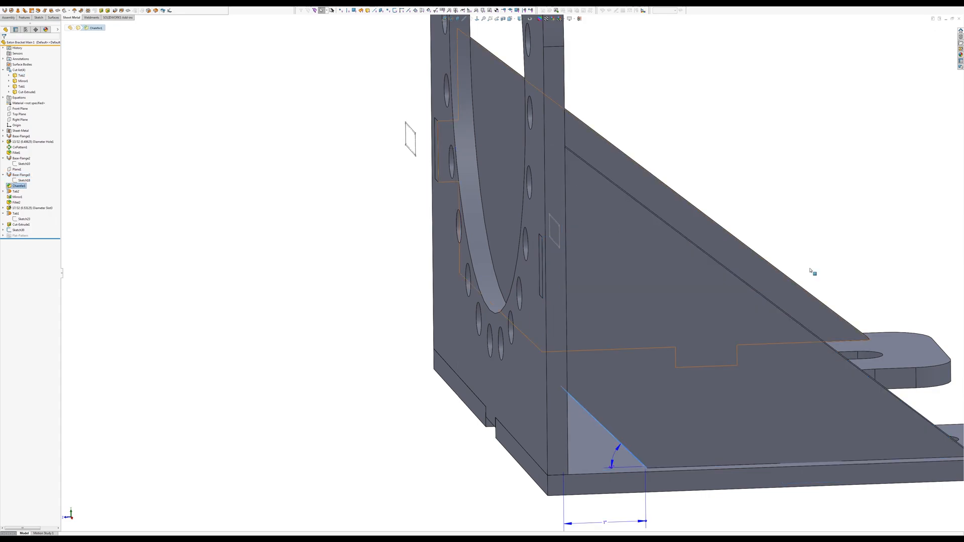
pyautogui.rightClick(665, 304)
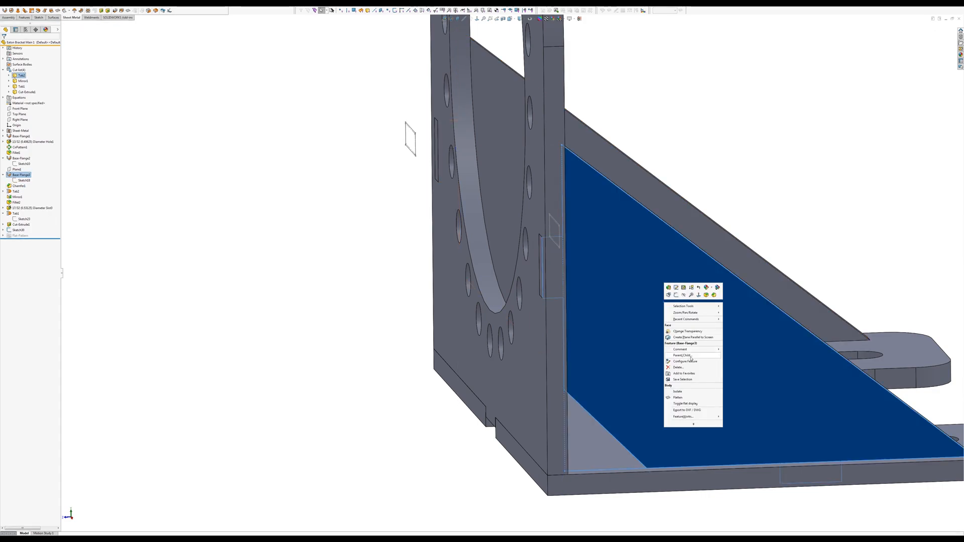
pyautogui.click(676, 392)
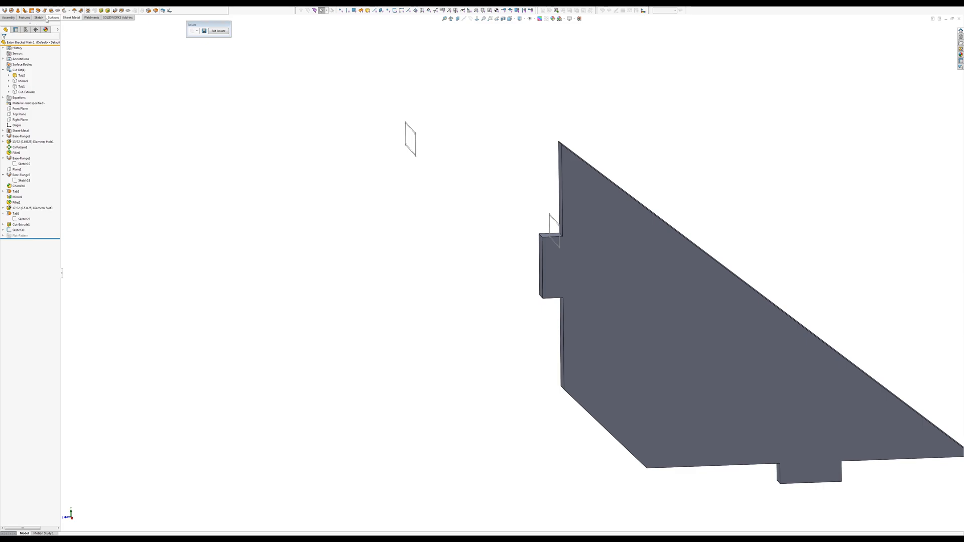
# Fillet the isolated gusset's corner edges across its thickness, including the tab corners, with a 0.025 in radius.
pyautogui.click(25, 17)
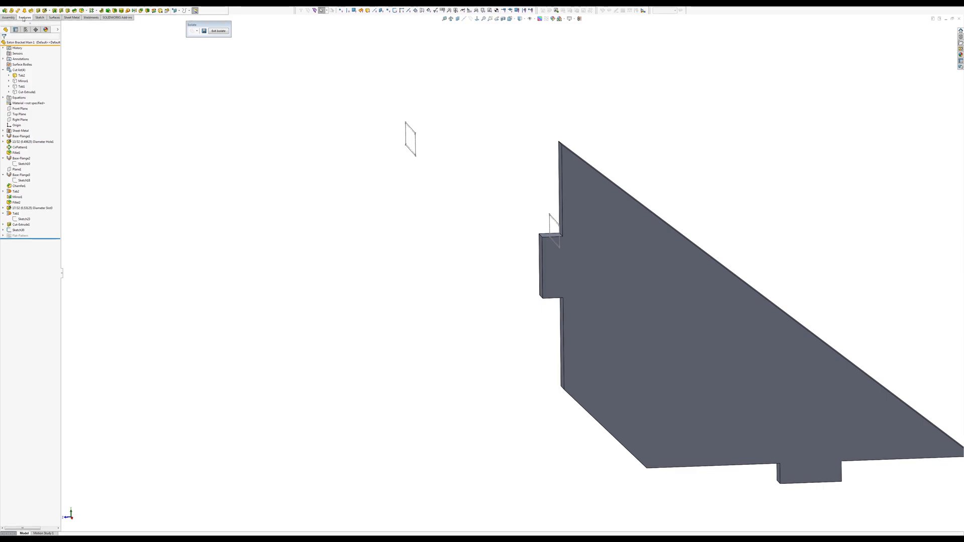
pyautogui.click(82, 11)
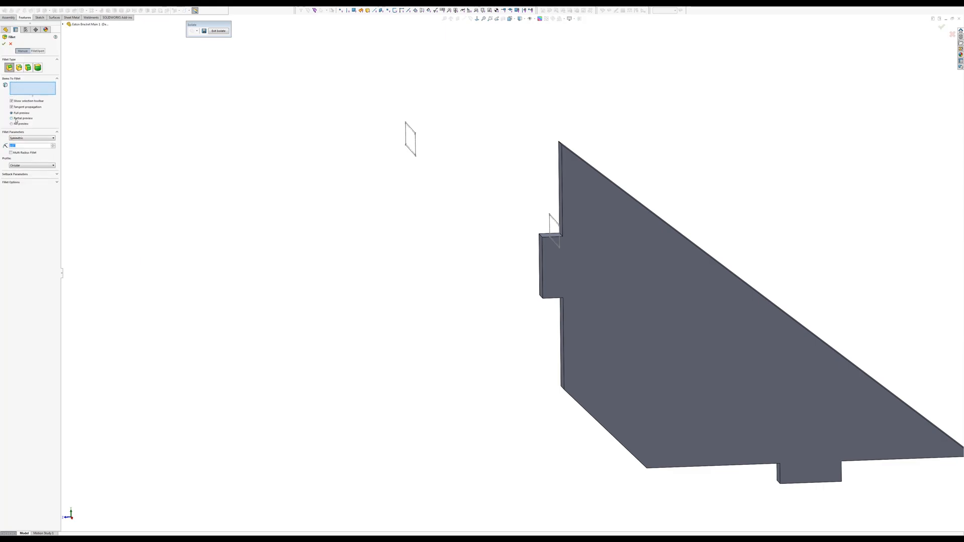
pyautogui.write('.025')
pyautogui.press('Return')
pyautogui.moveTo(293, 260); pyautogui.dragTo(596, 308, button='middle')
pyautogui.scroll(-2, 674, 283)
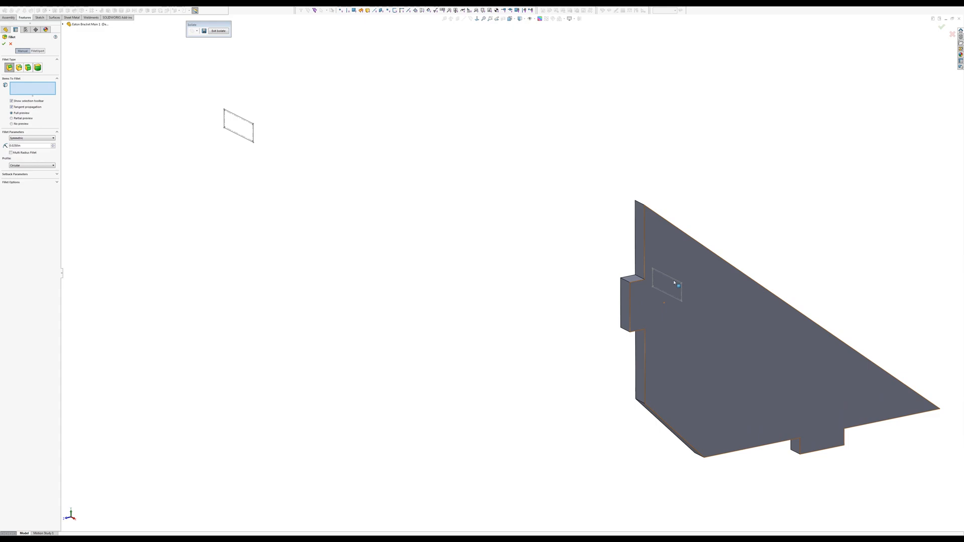
pyautogui.scroll(-3, 648, 219)
pyautogui.scroll(3, 578, 213)
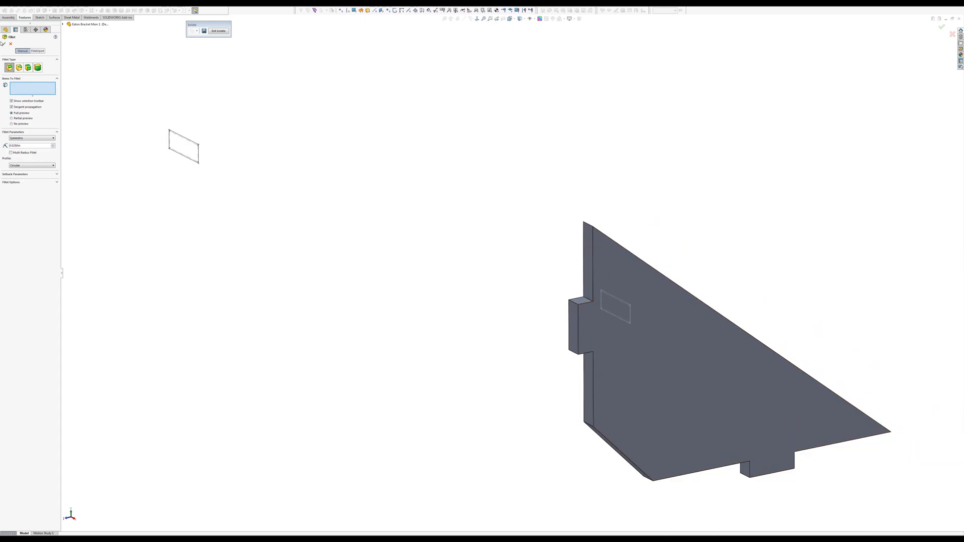
pyautogui.click(588, 224)
pyautogui.click(607, 212)
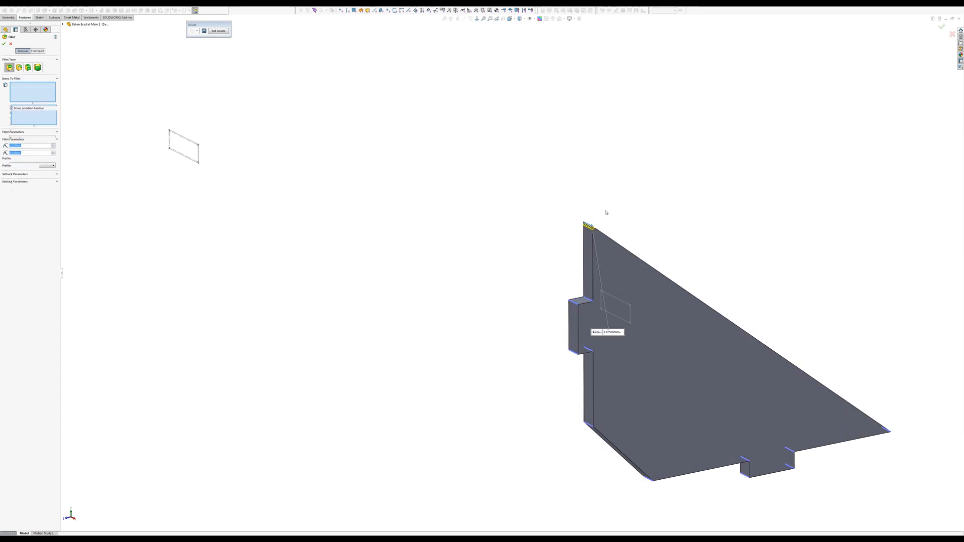
pyautogui.press('Return')
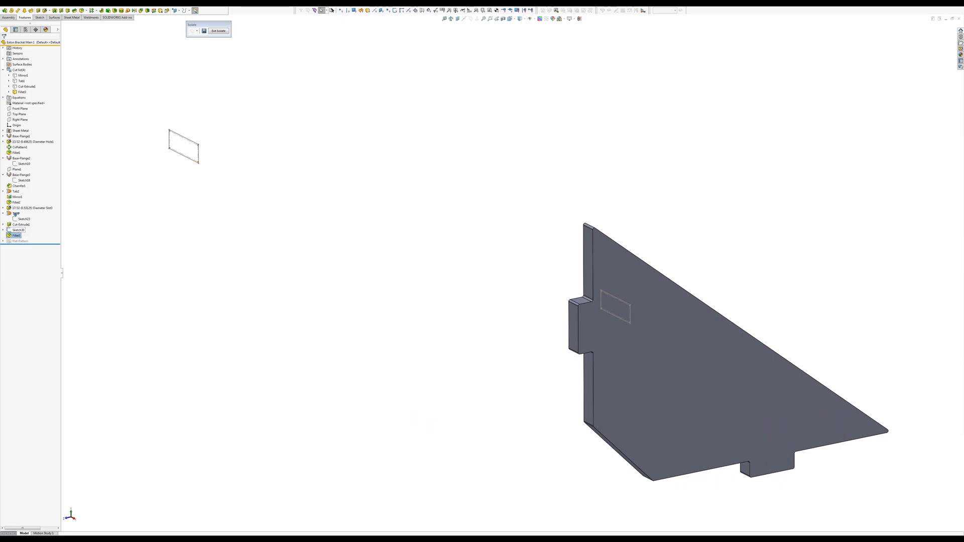
# Reorder the new fillet ahead of the gusset's mirror feature and exit the isolated view.
pyautogui.moveTo(14, 193)
pyautogui.mouseDown()
pyautogui.moveTo(15, 176)
pyautogui.moveTo(14, 193)
pyautogui.mouseUp()
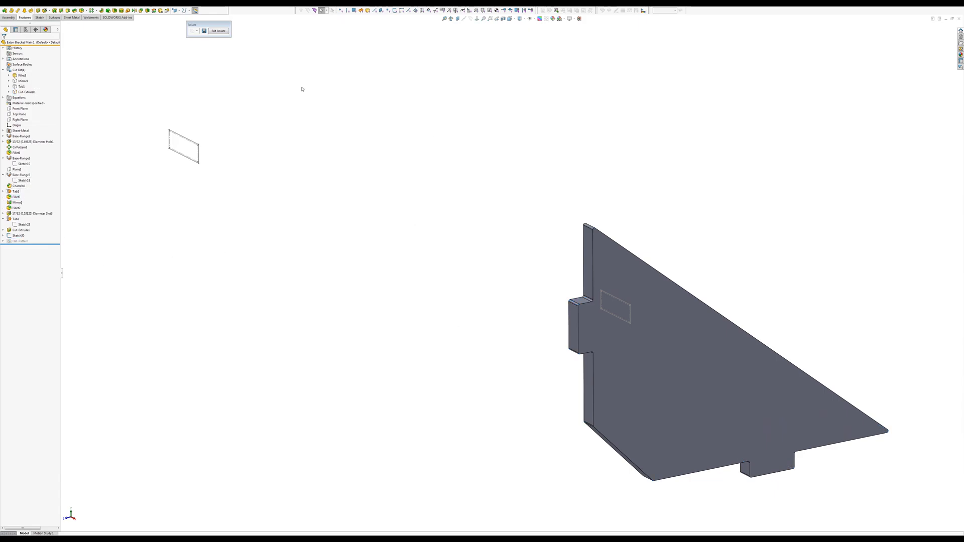
pyautogui.click(219, 31)
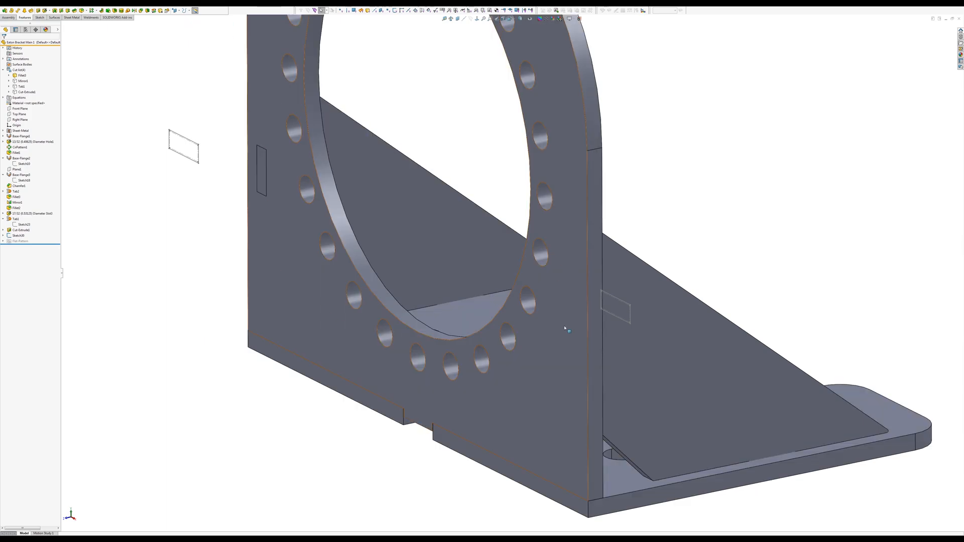
pyautogui.moveTo(631, 322)
pyautogui.mouseDown(button='middle')
pyautogui.moveTo(630, 295)
pyautogui.moveTo(644, 308)
pyautogui.mouseUp(button='middle')
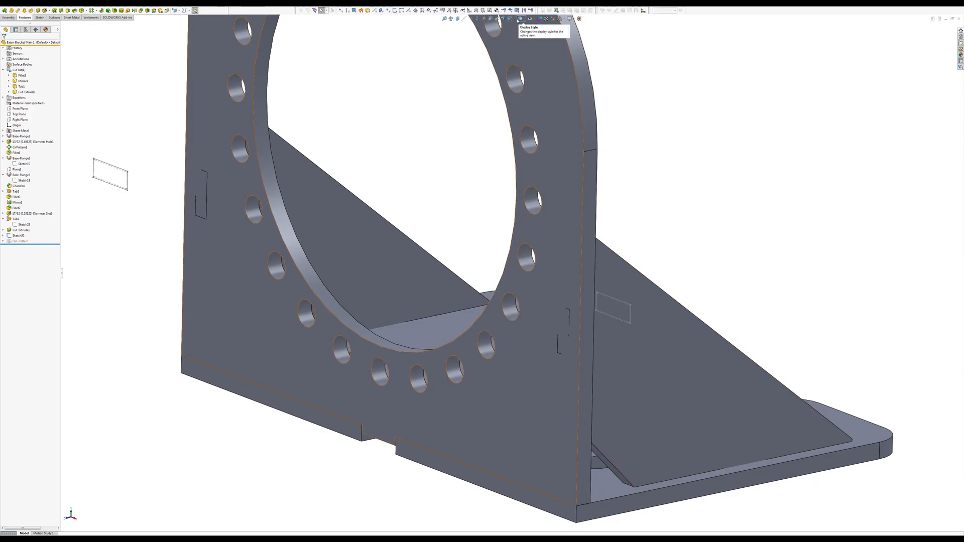
# Change the display style to wireframe and reopen the tab-cut sketch on the upright plate.
pyautogui.click(521, 19)
pyautogui.click(520, 54)
pyautogui.scroll(-5, 562, 307)
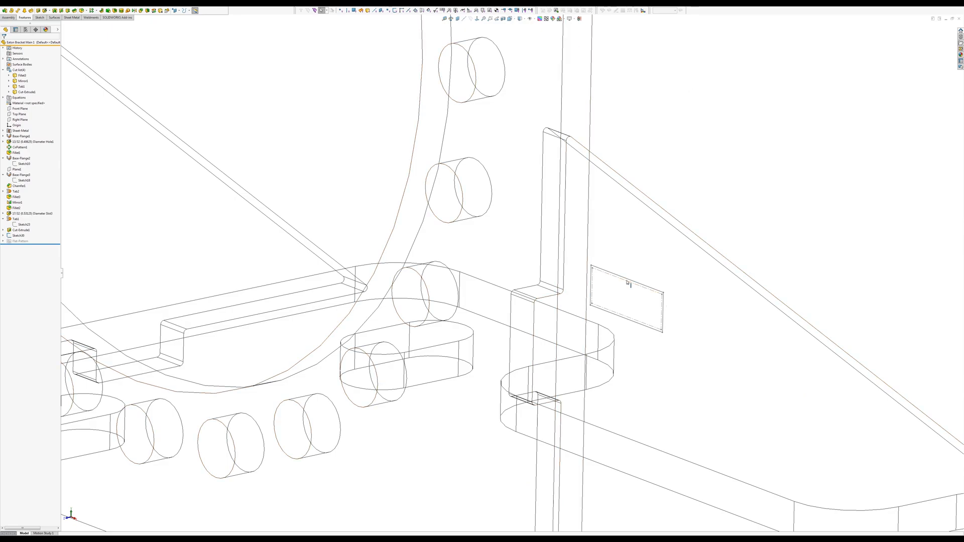
pyautogui.click(20, 235)
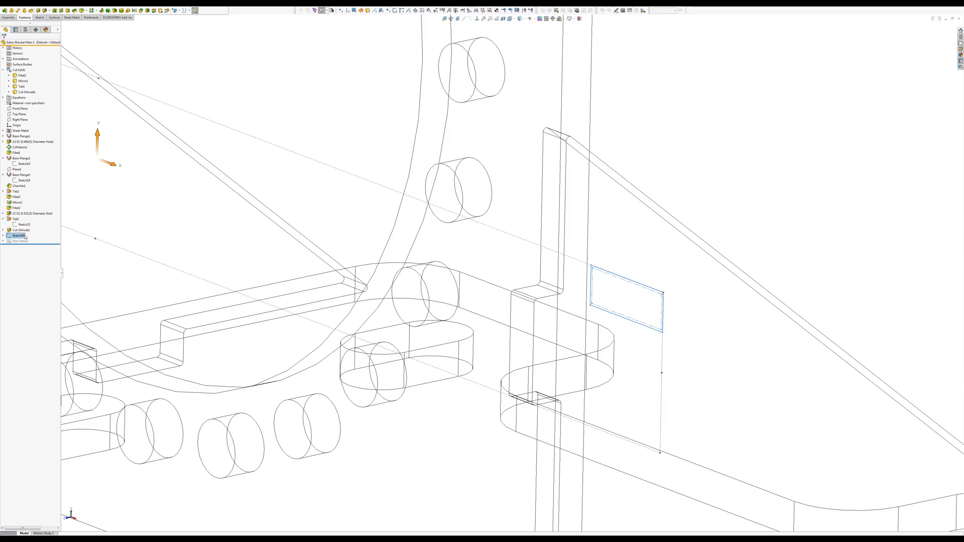
pyautogui.click(28, 222)
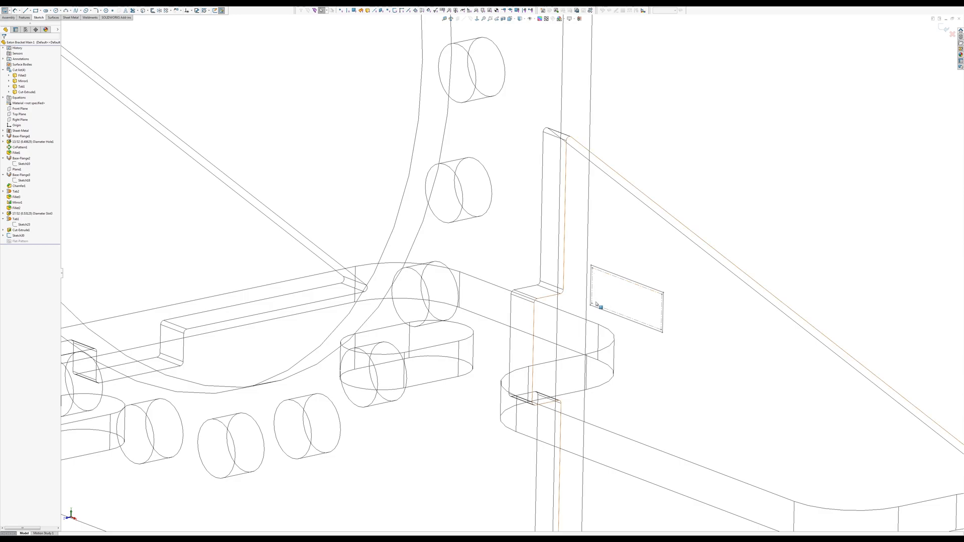
# Make the first tab-cut block's two opposite inner corner points coincident with the nearby gusset tab's upper inner and lower outer corners.
pyautogui.click(529, 300)
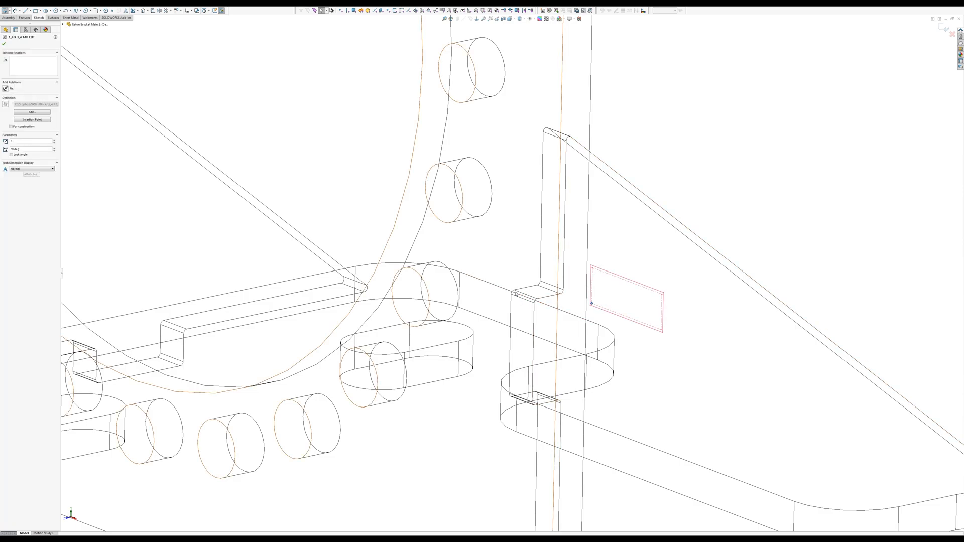
pyautogui.keyDown('ctrl'); pyautogui.click(514, 291); pyautogui.keyUp('ctrl')
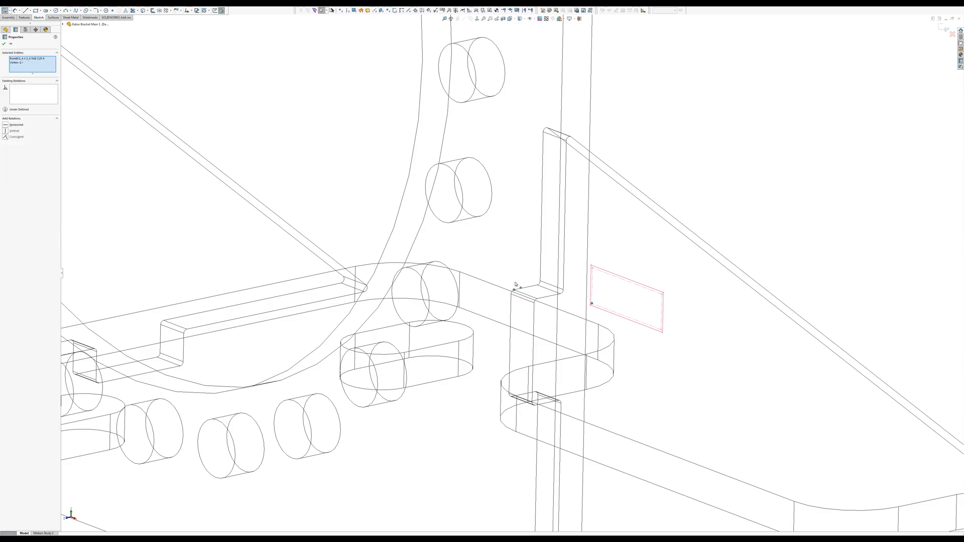
pyautogui.click(543, 269)
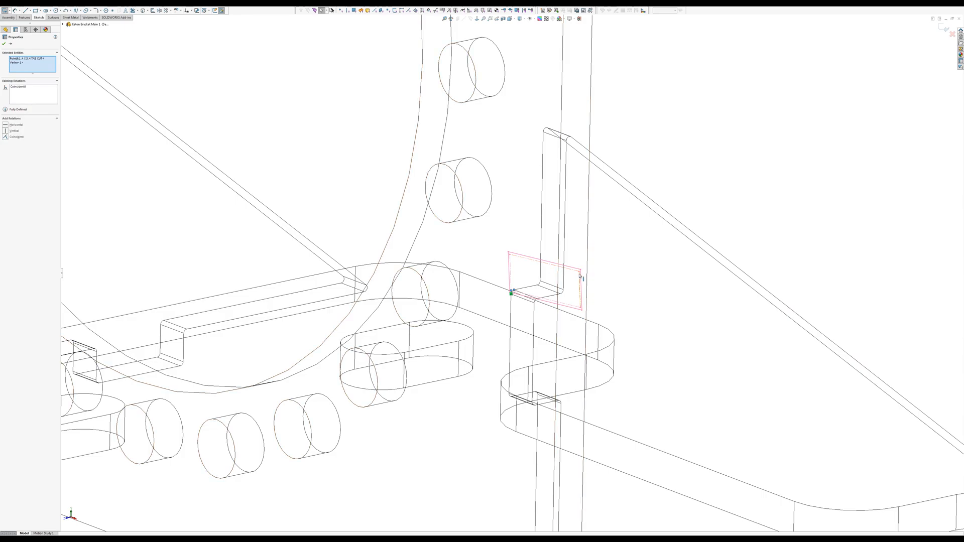
pyautogui.moveTo(581, 296); pyautogui.dragTo(550, 396)
pyautogui.moveTo(549, 397)
pyautogui.mouseDown(button='middle')
pyautogui.moveTo(576, 382)
pyautogui.moveTo(530, 400)
pyautogui.moveTo(527, 369)
pyautogui.moveTo(536, 386)
pyautogui.mouseUp(button='middle')
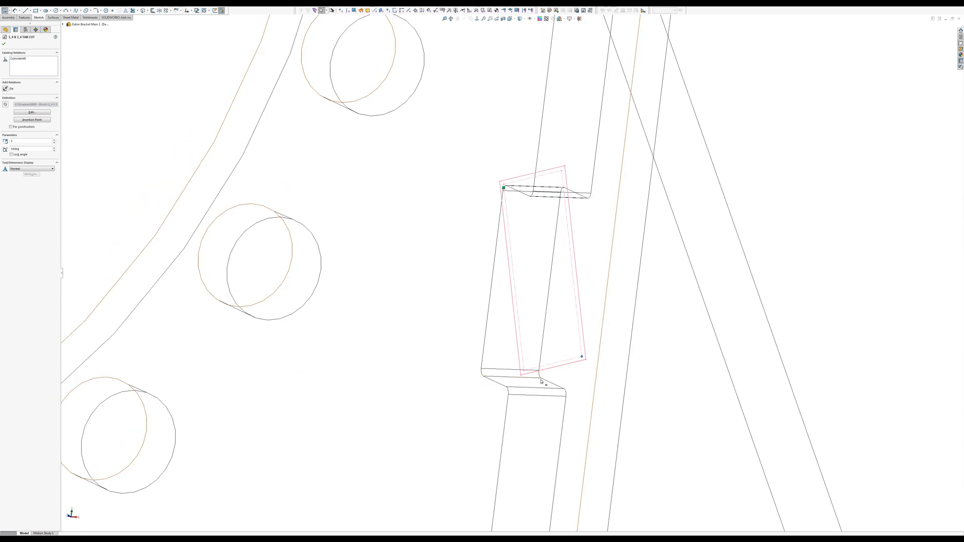
pyautogui.keyDown('ctrl'); pyautogui.click(541, 381); pyautogui.keyUp('ctrl')
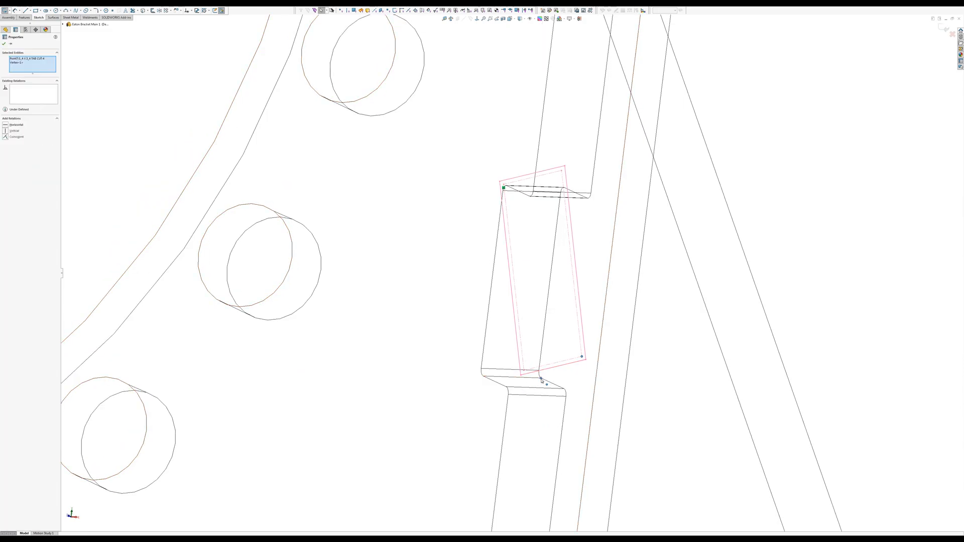
pyautogui.click(571, 355)
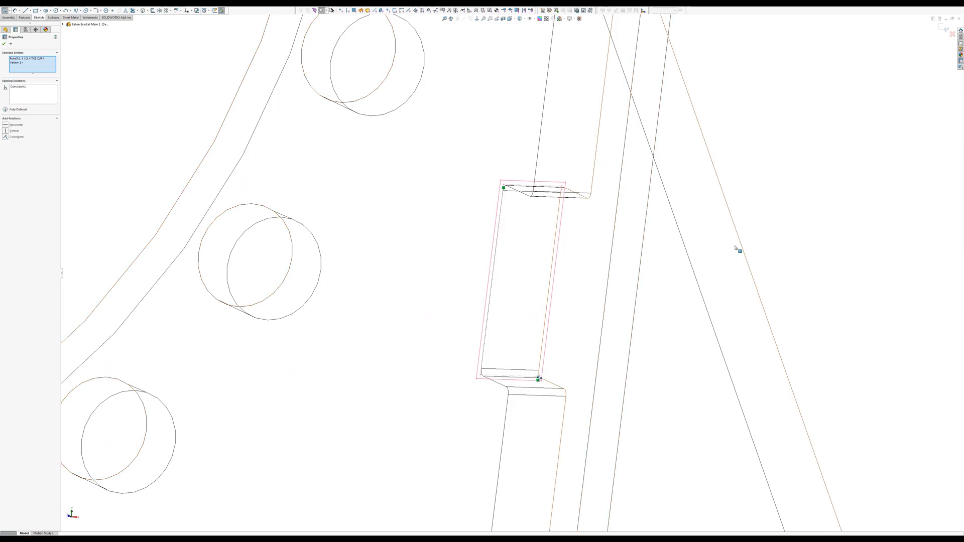
# Make a corner point of the second tab-cut block coincident with the upper outer corner of the opposite gusset's tab.
pyautogui.scroll(4, 657, 265)
pyautogui.scroll(6, 656, 265)
pyautogui.click(227, 246)
pyautogui.scroll(-6, 173, 291)
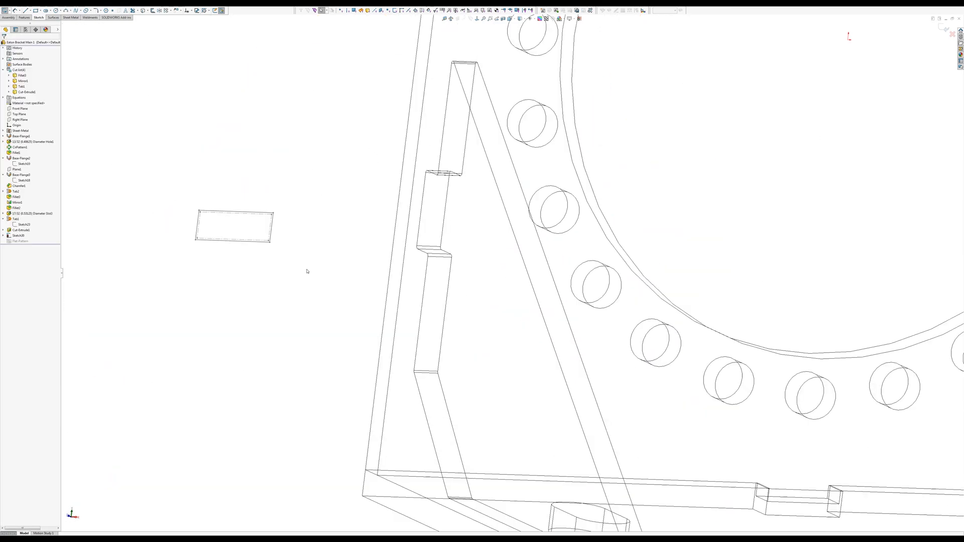
pyautogui.moveTo(268, 266)
pyautogui.mouseDown(button='middle')
pyautogui.moveTo(237, 271)
pyautogui.moveTo(251, 318)
pyautogui.moveTo(233, 280)
pyautogui.mouseUp(button='middle')
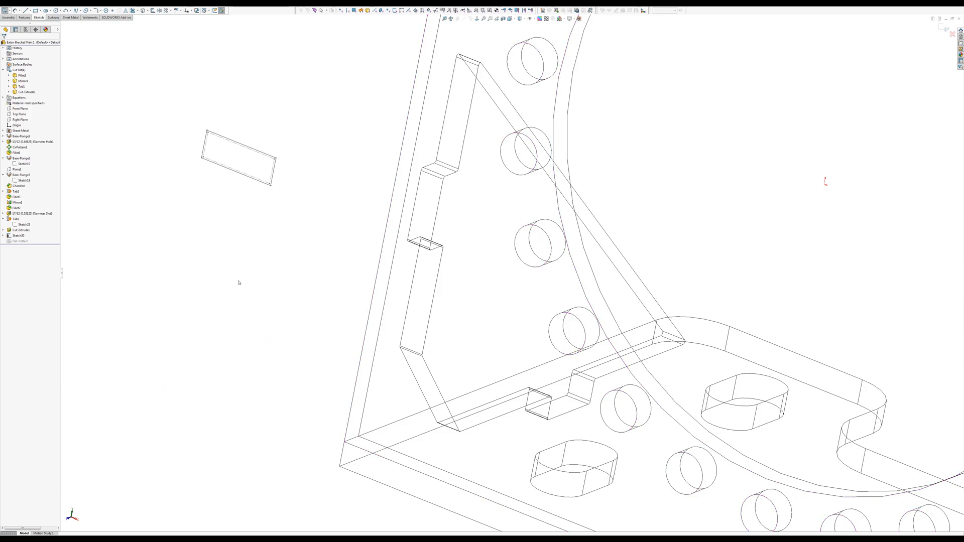
pyautogui.click(204, 160)
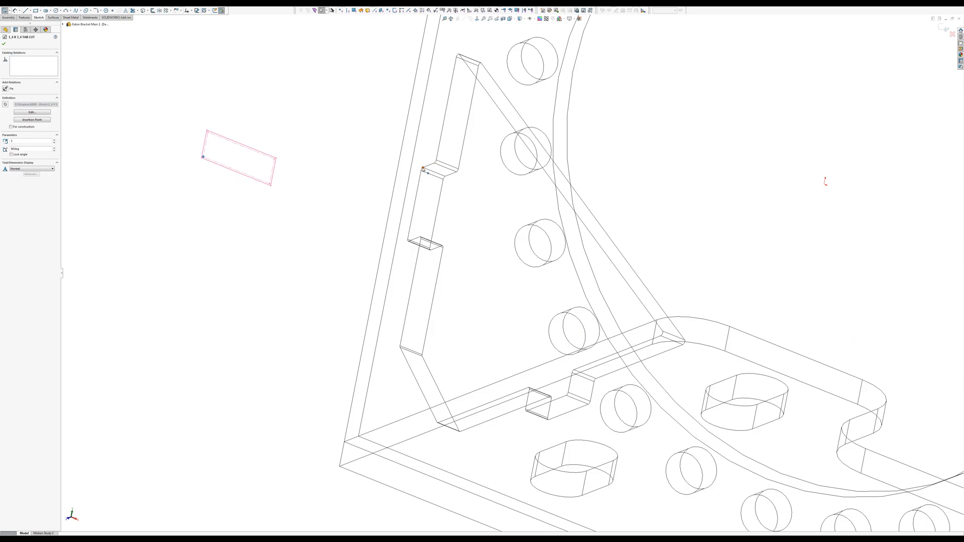
pyautogui.keyDown('ctrl'); pyautogui.click(423, 169); pyautogui.keyUp('ctrl')
pyautogui.click(451, 147)
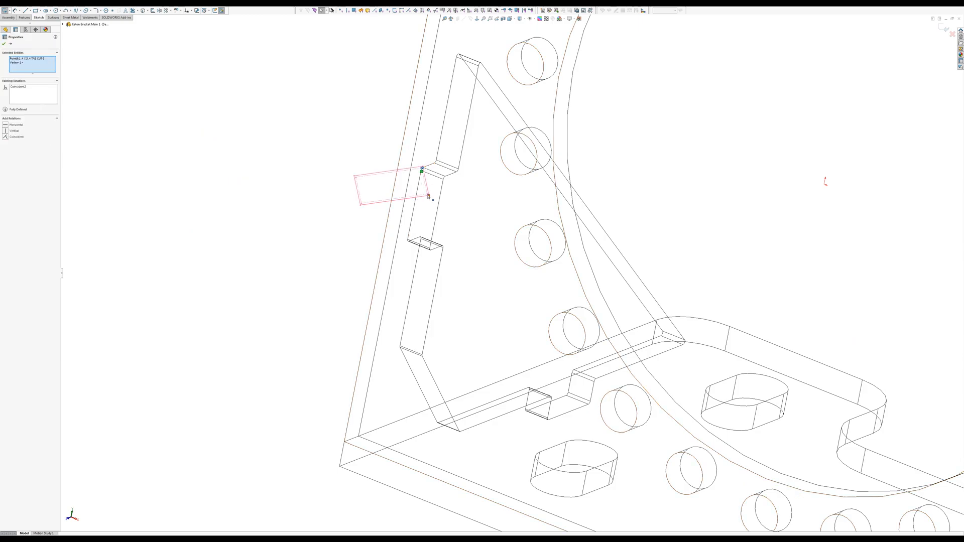
# Rotate the second block over the tab and make its opposite corner point coincident with the tab's lower inner corner.
pyautogui.moveTo(427, 195); pyautogui.dragTo(461, 179)
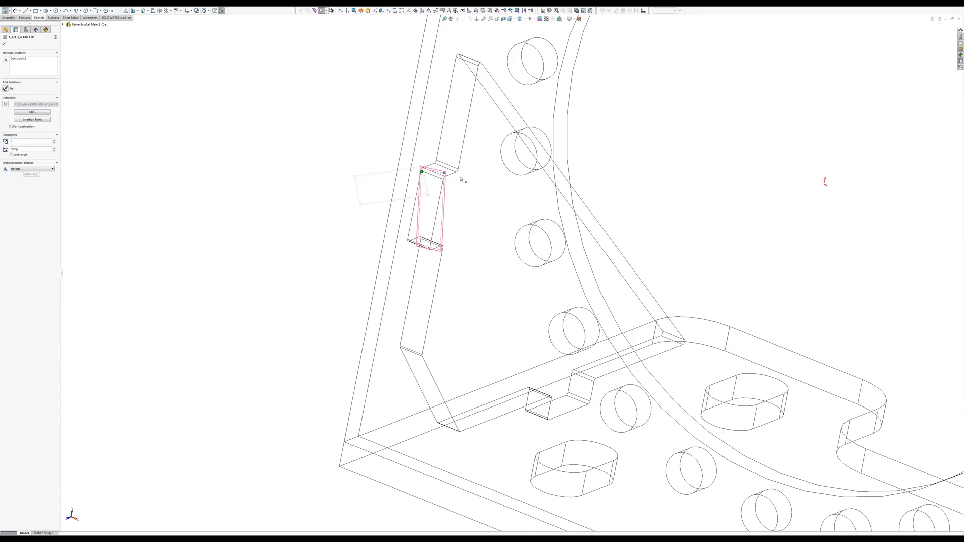
pyautogui.scroll(-4, 431, 264)
pyautogui.moveTo(433, 259); pyautogui.dragTo(442, 187, button='middle')
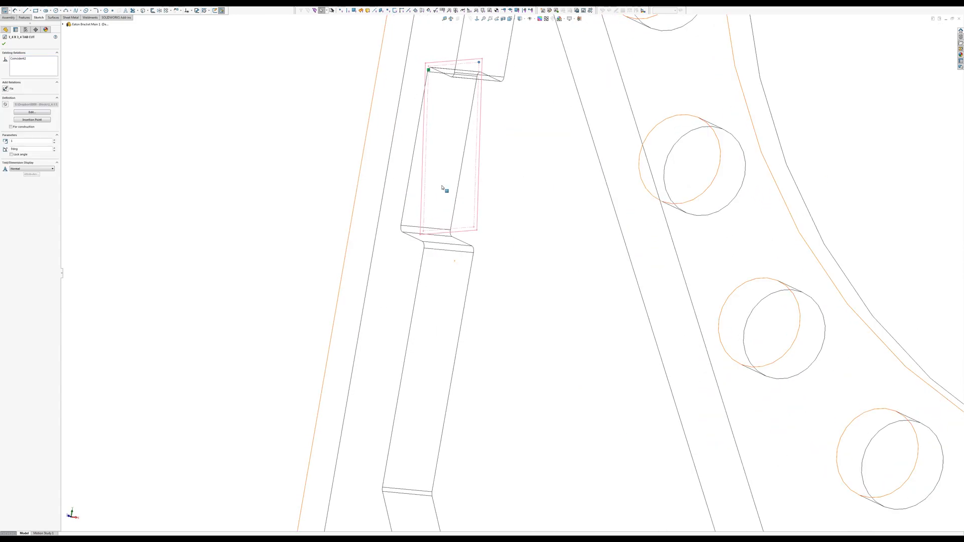
pyautogui.keyDown('ctrl'); pyautogui.click(453, 237); pyautogui.keyUp('ctrl')
pyautogui.click(482, 218)
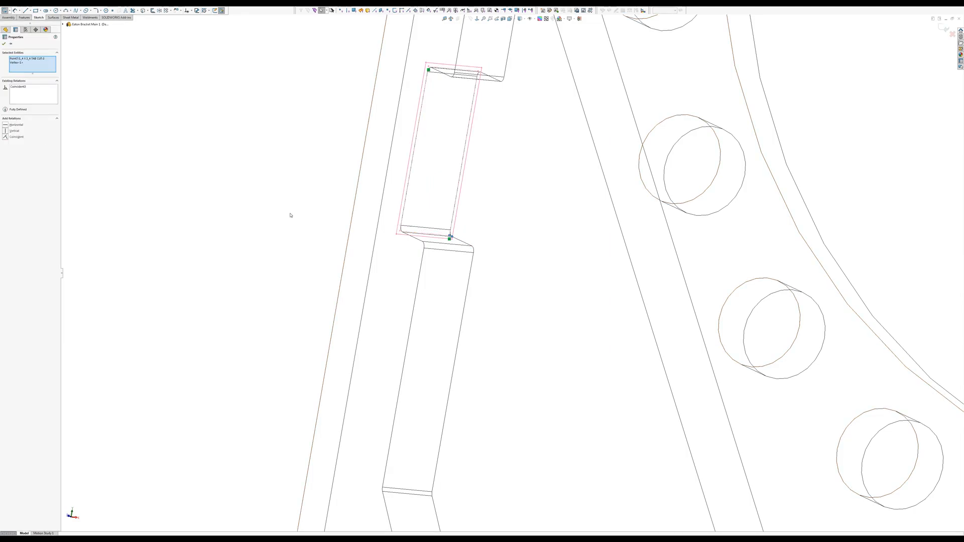
# Check both positioned tab-cut blocks, exit the sketch, and restore the shaded with edges display.
pyautogui.click(291, 215)
pyautogui.scroll(3, 499, 261)
pyautogui.moveTo(540, 276)
pyautogui.mouseDown(button='middle')
pyautogui.moveTo(576, 296)
pyautogui.moveTo(540, 338)
pyautogui.moveTo(521, 338)
pyautogui.moveTo(508, 271)
pyautogui.moveTo(531, 268)
pyautogui.mouseUp(button='middle')
pyautogui.scroll(-5, 508, 269)
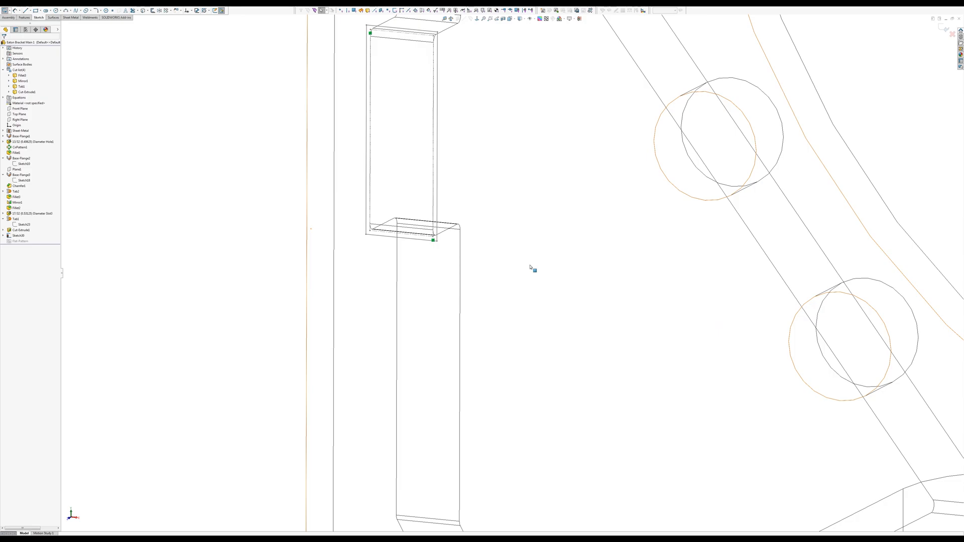
pyautogui.scroll(8, 597, 289)
pyautogui.moveTo(710, 356); pyautogui.dragTo(676, 361, button='middle')
pyautogui.scroll(4, 666, 332)
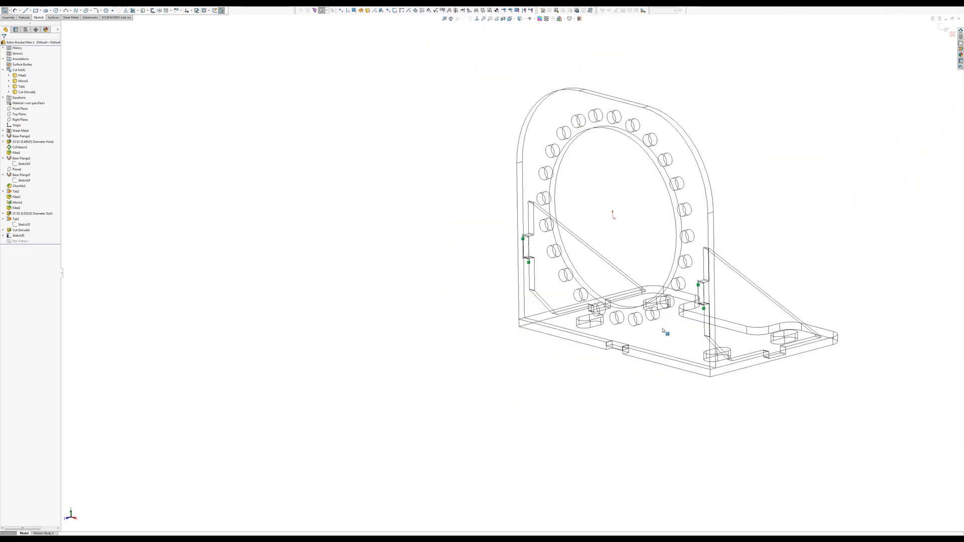
pyautogui.scroll(-2, 733, 264)
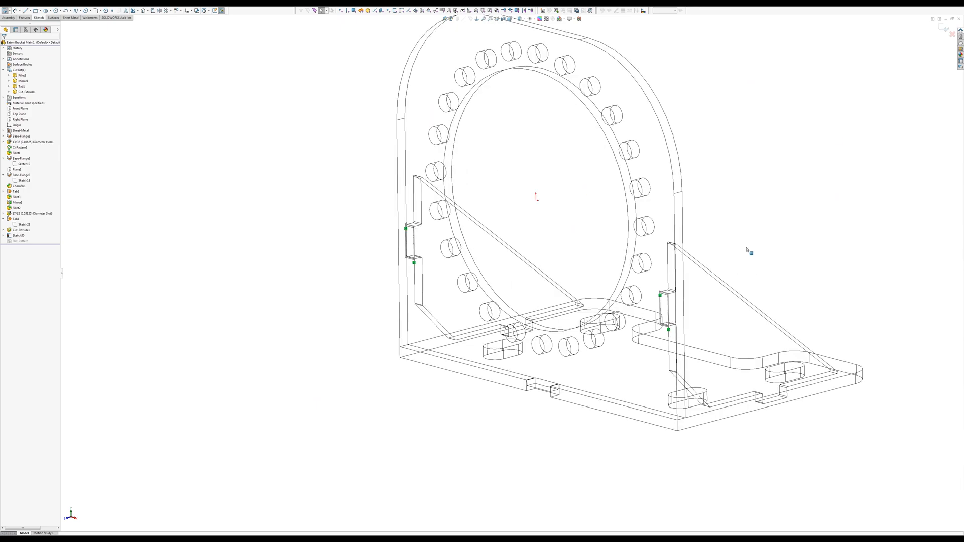
pyautogui.click(944, 28)
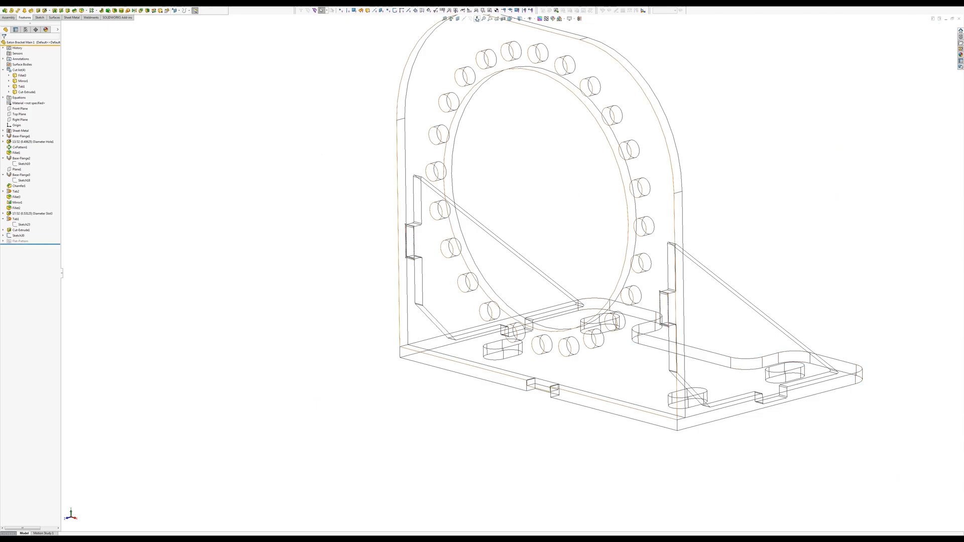
pyautogui.click(522, 18)
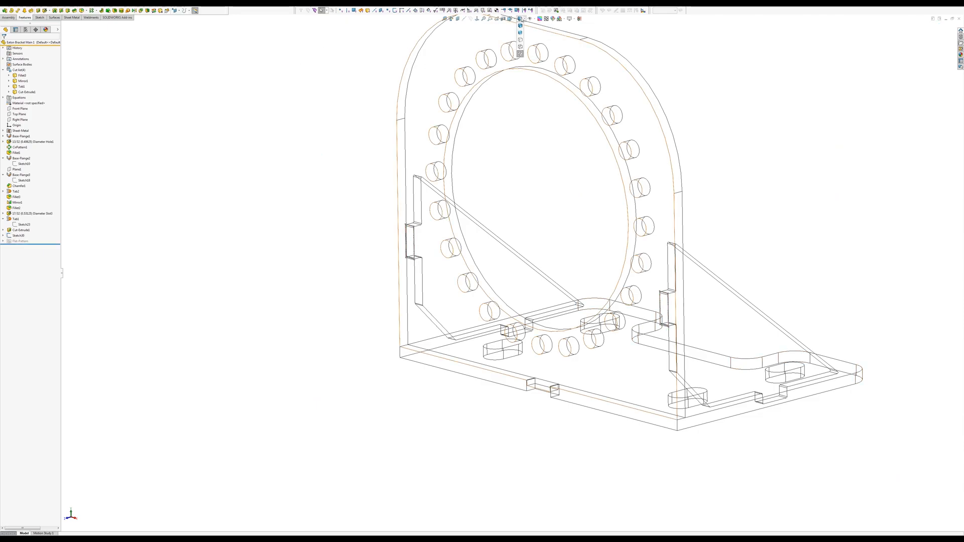
pyautogui.click(523, 26)
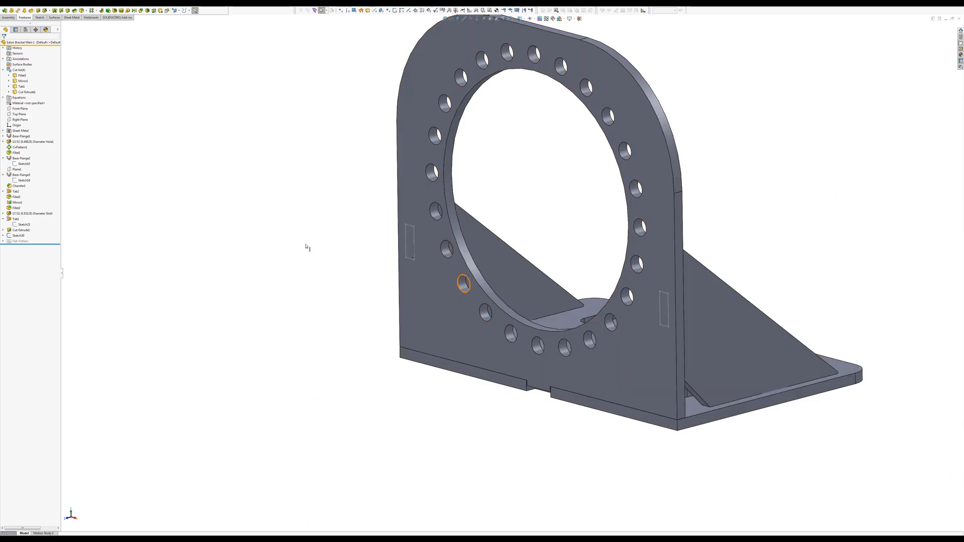
# Cut-extrude the two tab-slot sketch profiles Through All, with auto-select off and the feature scope limited to the upright plate.
pyautogui.click(22, 236)
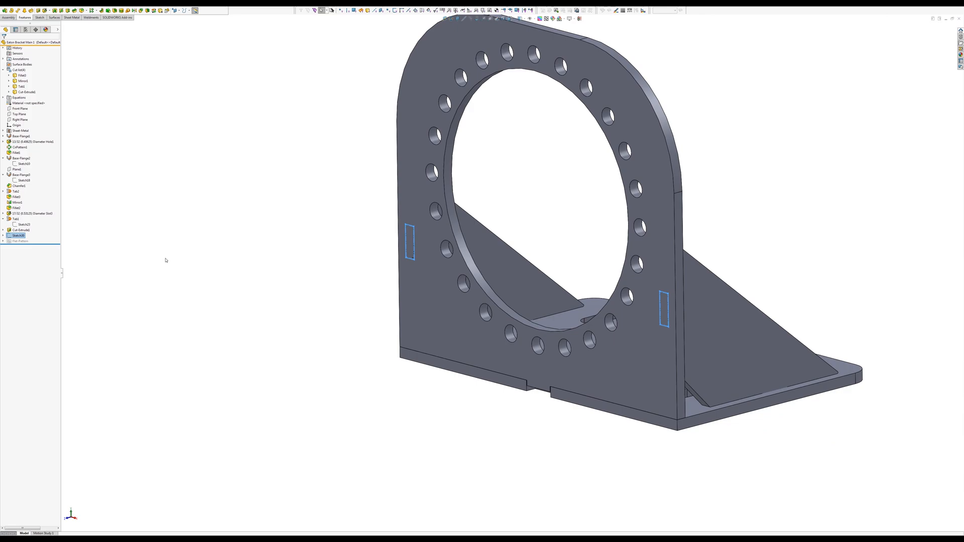
pyautogui.press('s')
pyautogui.click(192, 264)
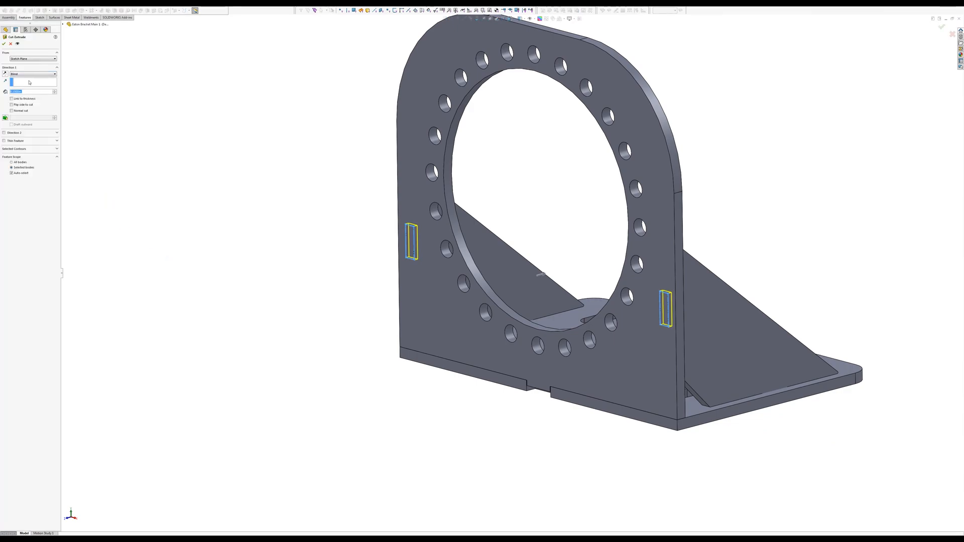
pyautogui.click(21, 75)
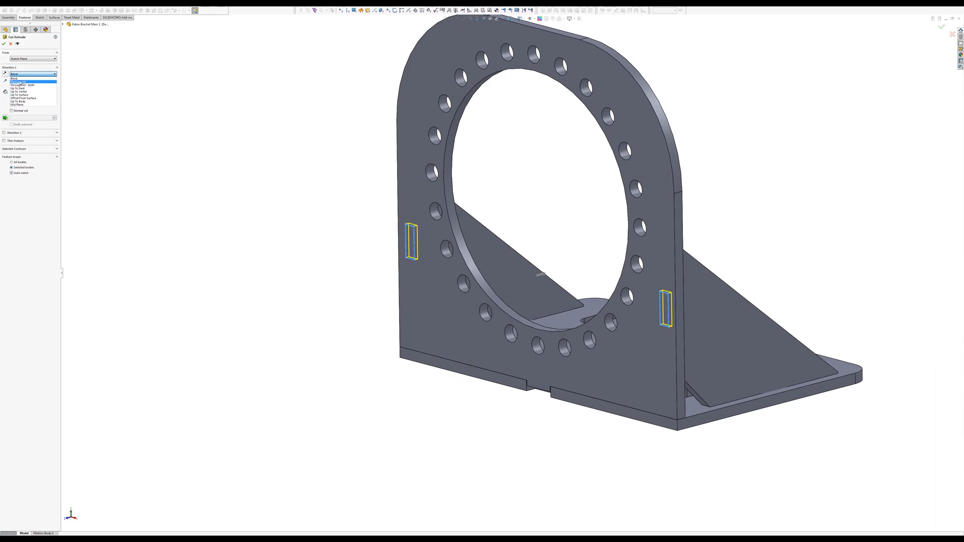
pyautogui.click(20, 82)
pyautogui.click(22, 160)
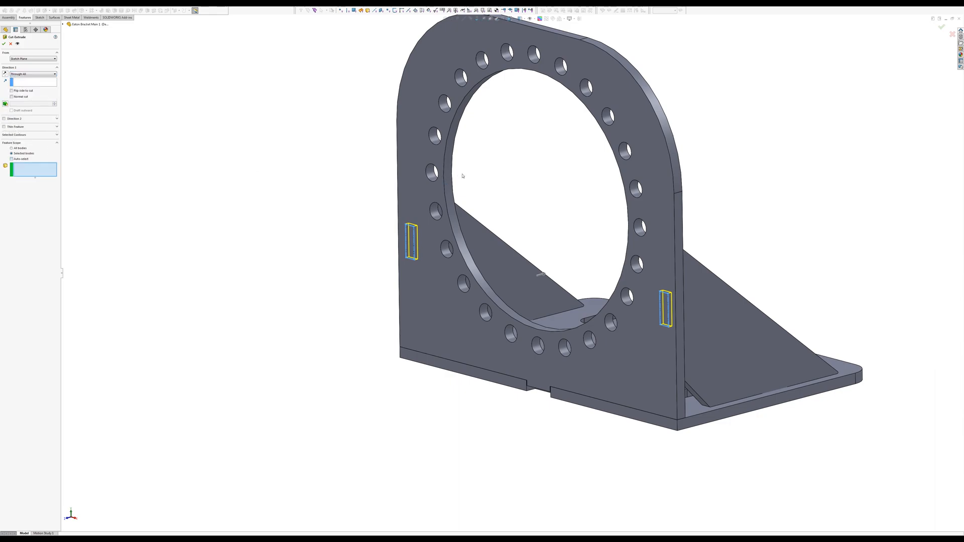
pyautogui.click(423, 186)
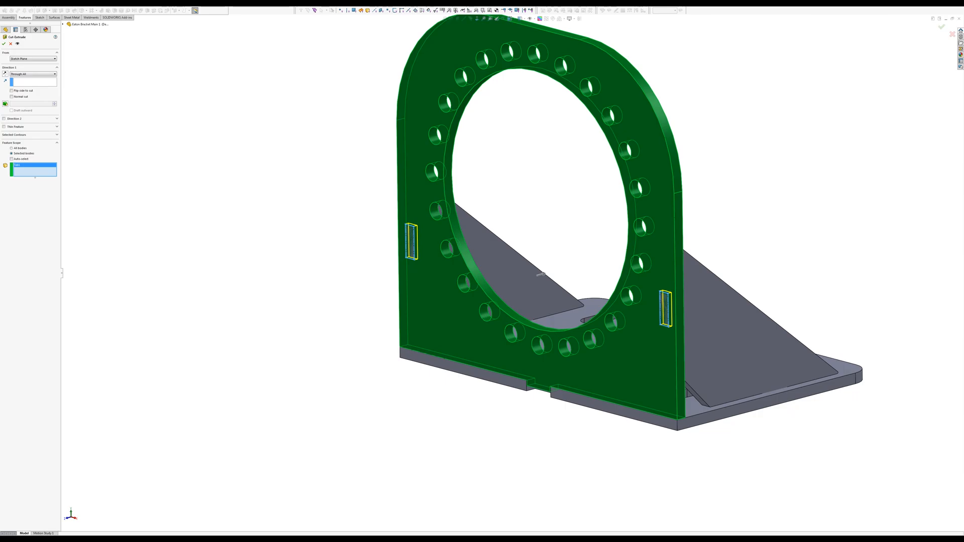
pyautogui.click(5, 44)
# Start a new sketch on the base plate's top face beside the gusset's lower edge.
pyautogui.moveTo(416, 384); pyautogui.dragTo(408, 360, button='middle')
pyautogui.moveTo(637, 448); pyautogui.dragTo(661, 486, button='middle')
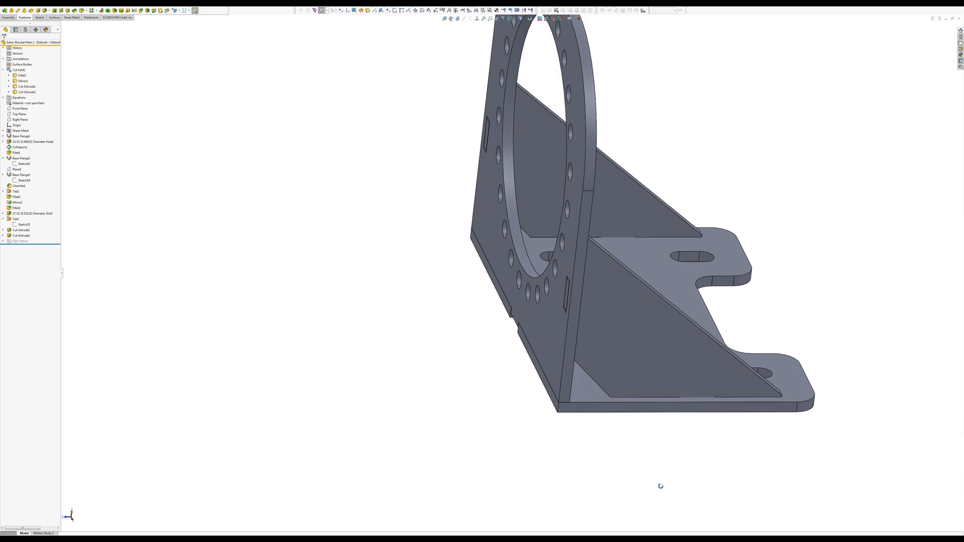
pyautogui.moveTo(702, 410); pyautogui.dragTo(674, 427, button='middle')
pyautogui.scroll(-3, 702, 429)
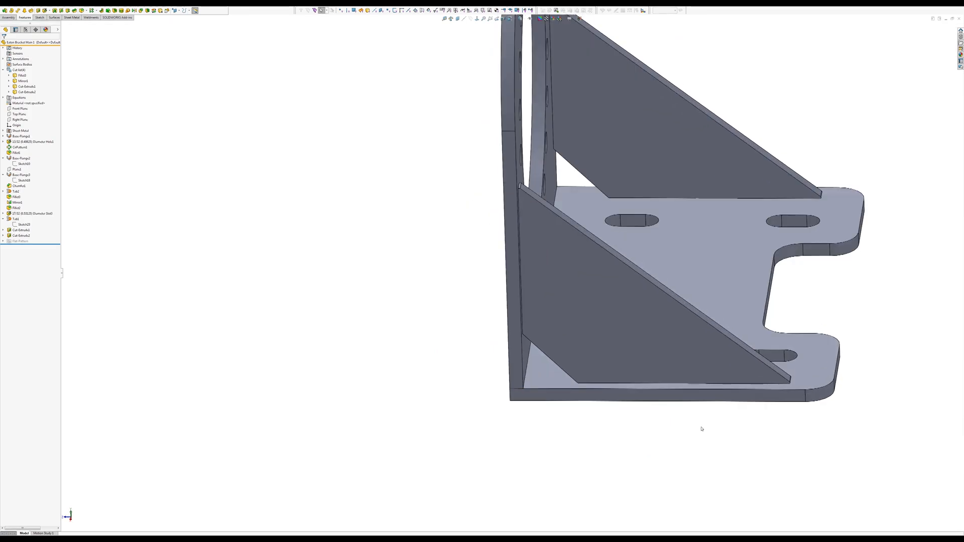
pyautogui.moveTo(705, 399); pyautogui.dragTo(702, 415, button='middle')
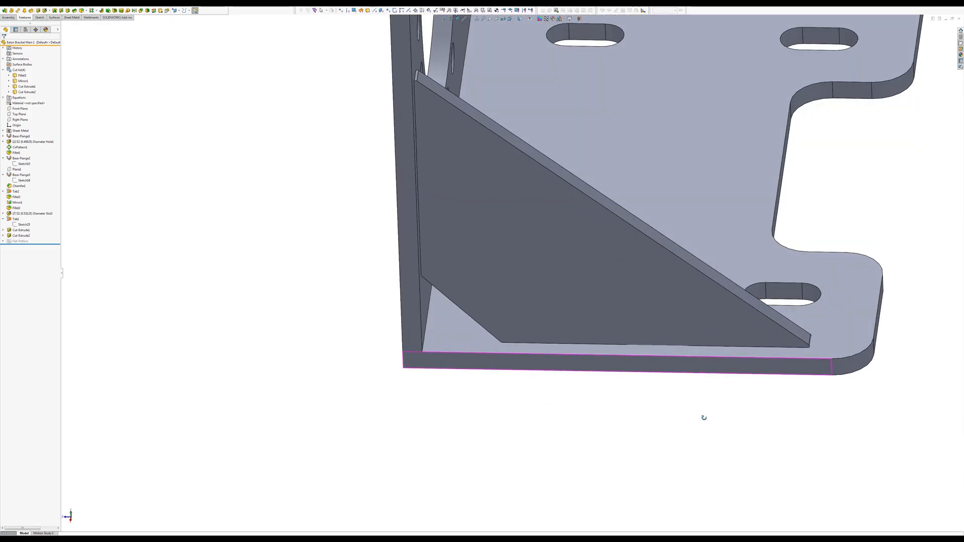
pyautogui.click(694, 355)
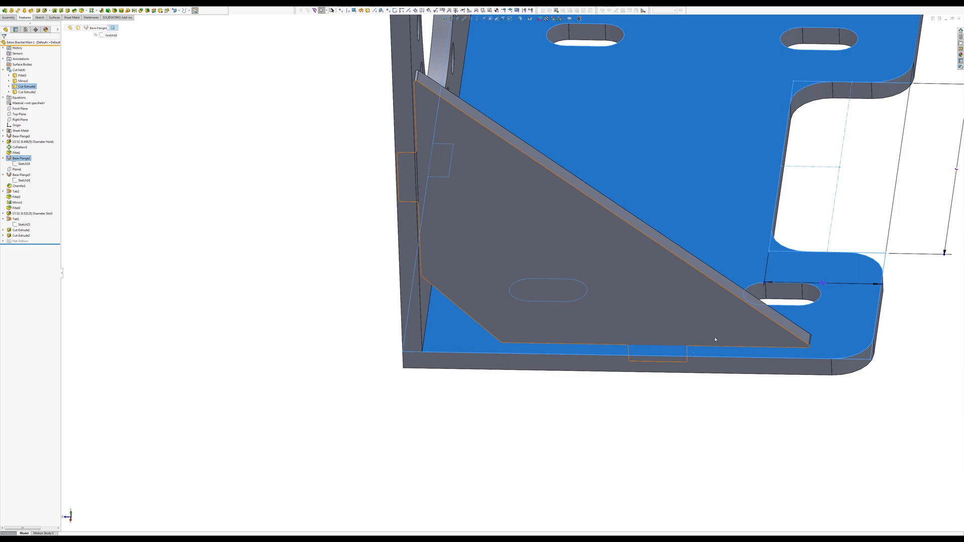
pyautogui.press('s')
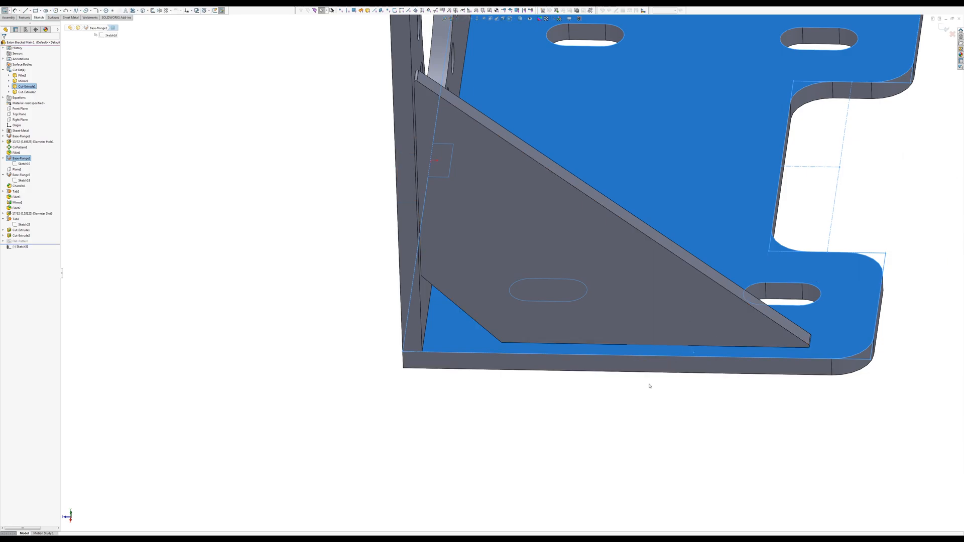
pyautogui.click(658, 409)
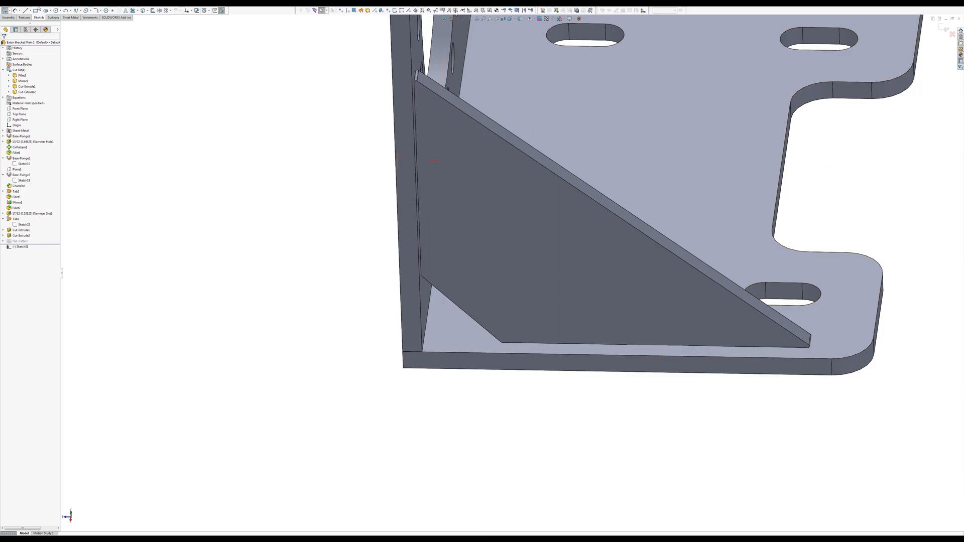
# Sketch a corner rectangle without construction lines on the base plate around the near gusset's lower tab.
pyautogui.click(35, 10)
pyautogui.click(621, 332)
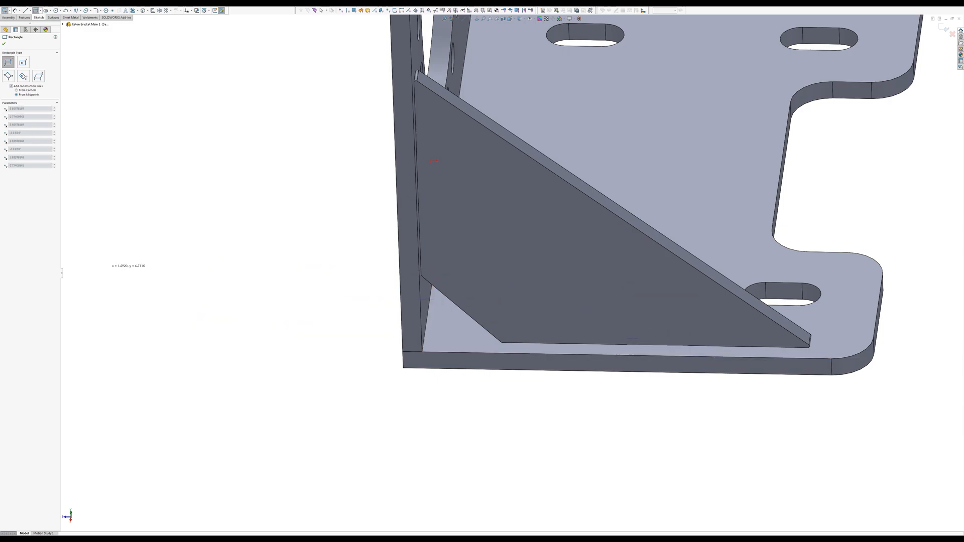
pyautogui.click(12, 86)
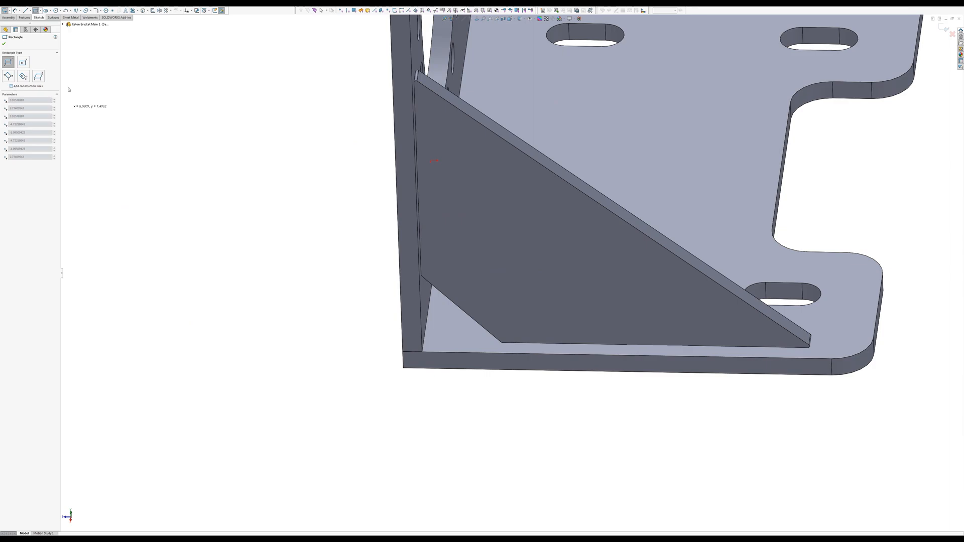
pyautogui.click(718, 349)
pyautogui.scroll(2, 700, 173)
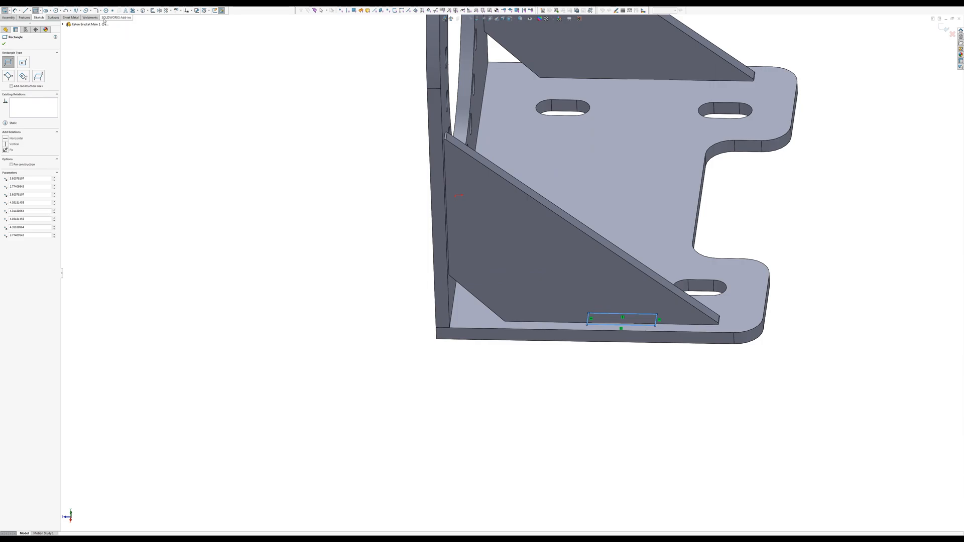
# Draw a vertical centerline across the middle of the base plate's top face, running away from the upright plate.
pyautogui.click(29, 10)
pyautogui.click(30, 25)
pyautogui.moveTo(528, 209); pyautogui.dragTo(419, 209, button='middle')
pyautogui.click(560, 170)
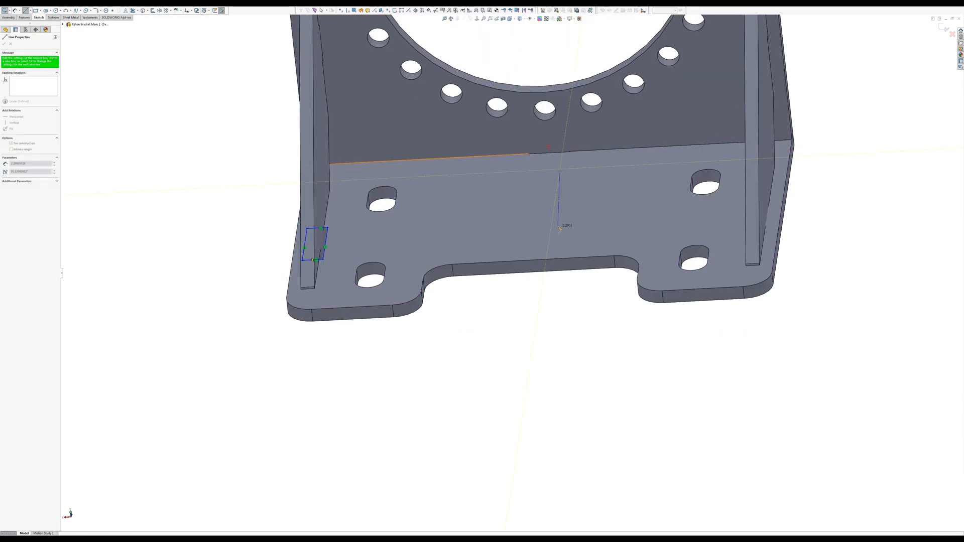
pyautogui.click(552, 229)
pyautogui.press('Escape')
pyautogui.press('Escape')
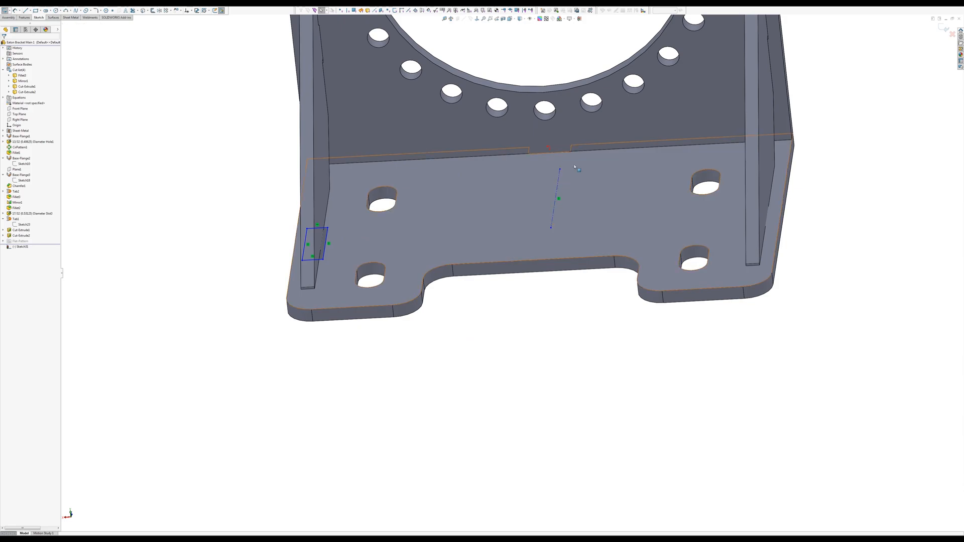
# Make the centerline endpoint nearest the upright plate coincident with the part origin.
pyautogui.click(560, 171)
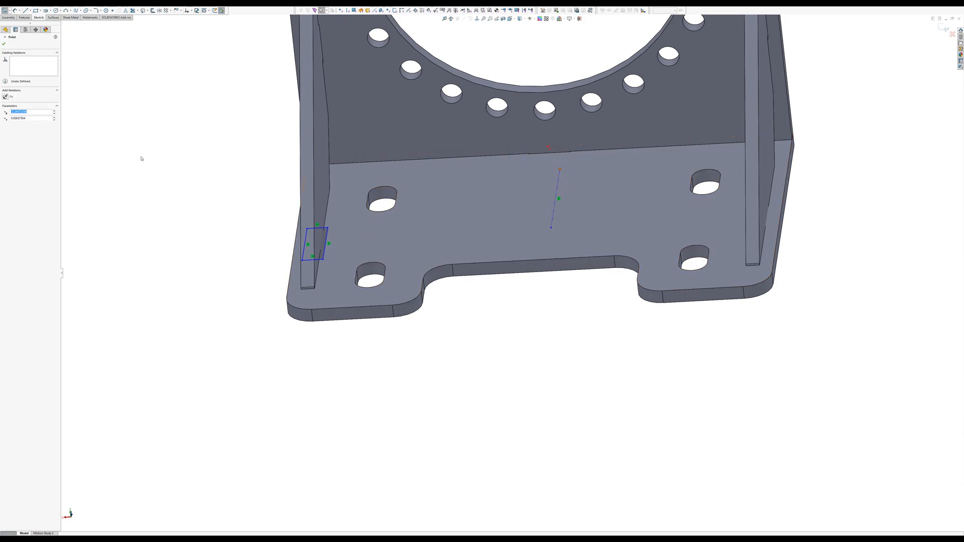
pyautogui.click(63, 24)
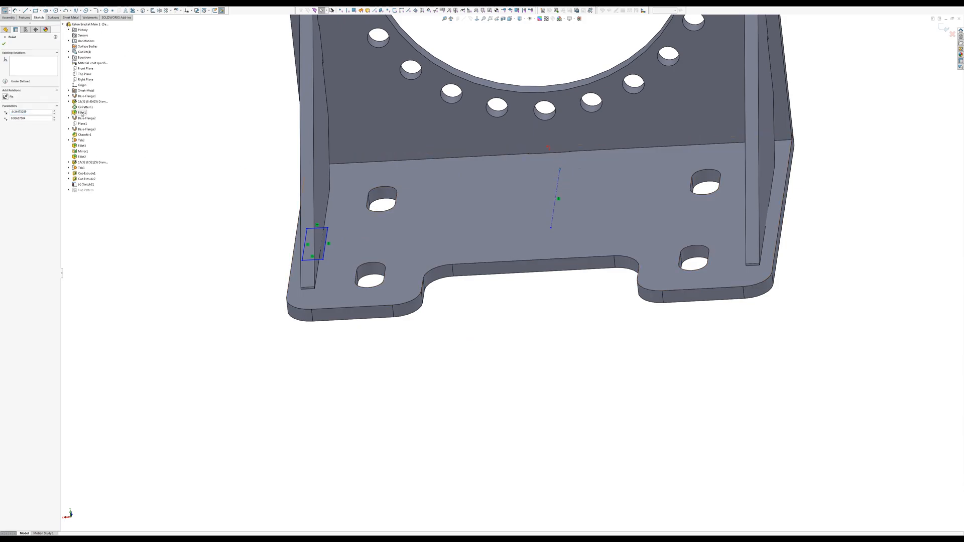
pyautogui.keyDown('ctrl'); pyautogui.click(82, 85); pyautogui.keyUp('ctrl')
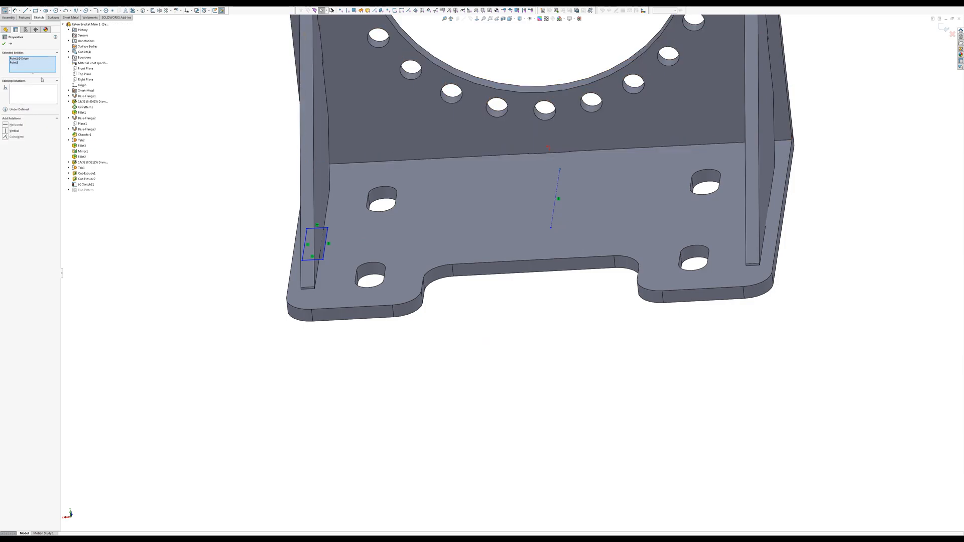
pyautogui.click(6, 137)
pyautogui.click(491, 364)
pyautogui.moveTo(491, 363); pyautogui.dragTo(512, 407, button='middle')
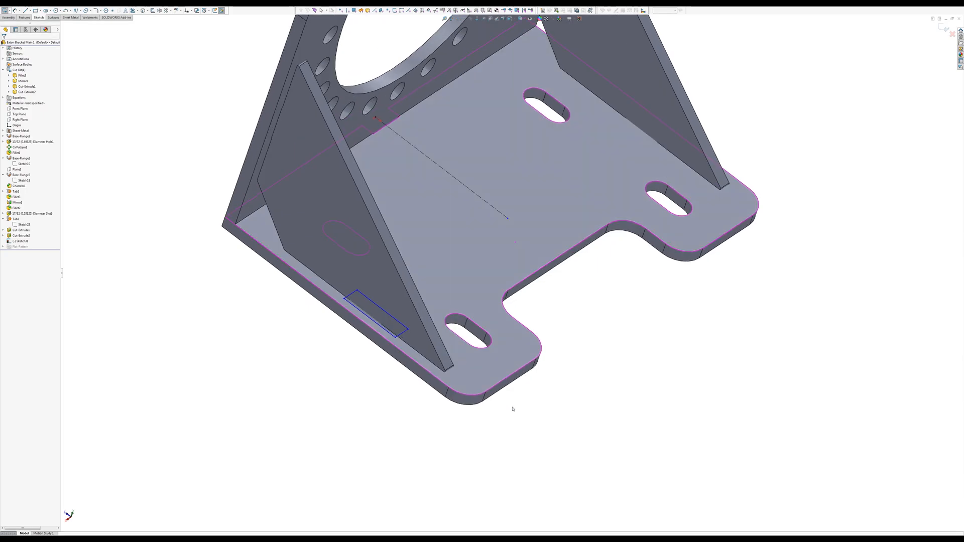
# Display the model in wireframe to expose the gusset tab beneath the sketched rectangle.
pyautogui.scroll(-3, 400, 333)
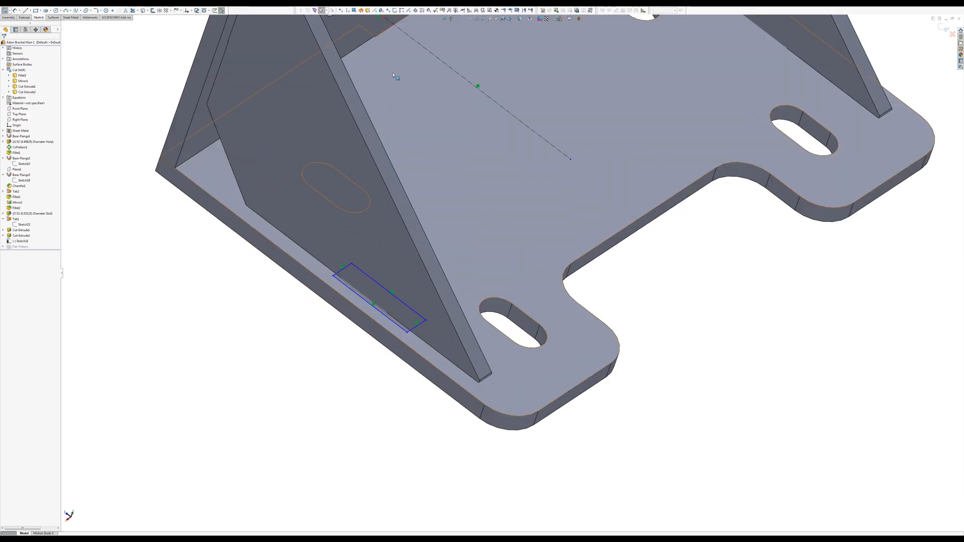
pyautogui.click(523, 19)
pyautogui.click(521, 53)
pyautogui.scroll(-5, 405, 241)
pyautogui.moveTo(384, 337); pyautogui.dragTo(375, 340, button='middle')
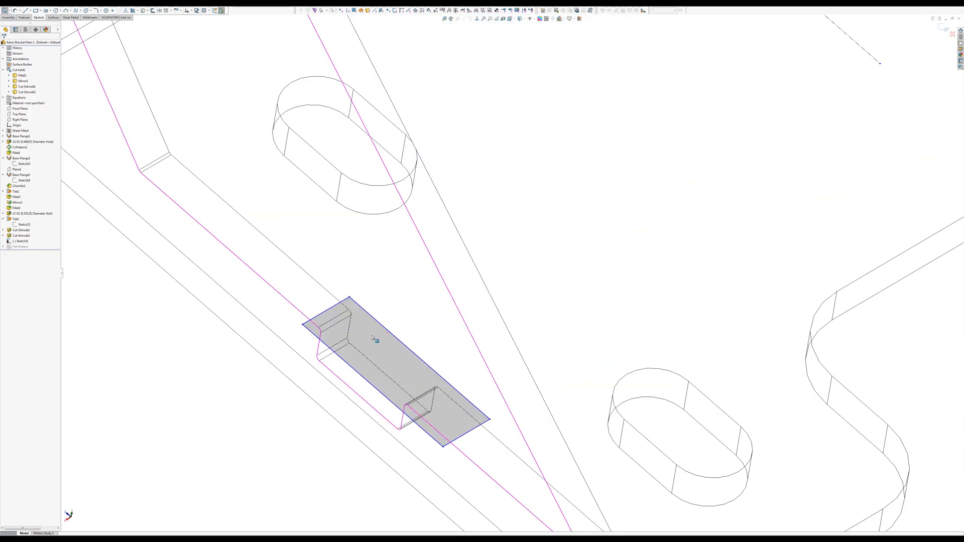
# Dimension the rectangle's short edge nearest the upright plate 0.025 in from the adjacent end of the gusset tab.
pyautogui.click(15, 11)
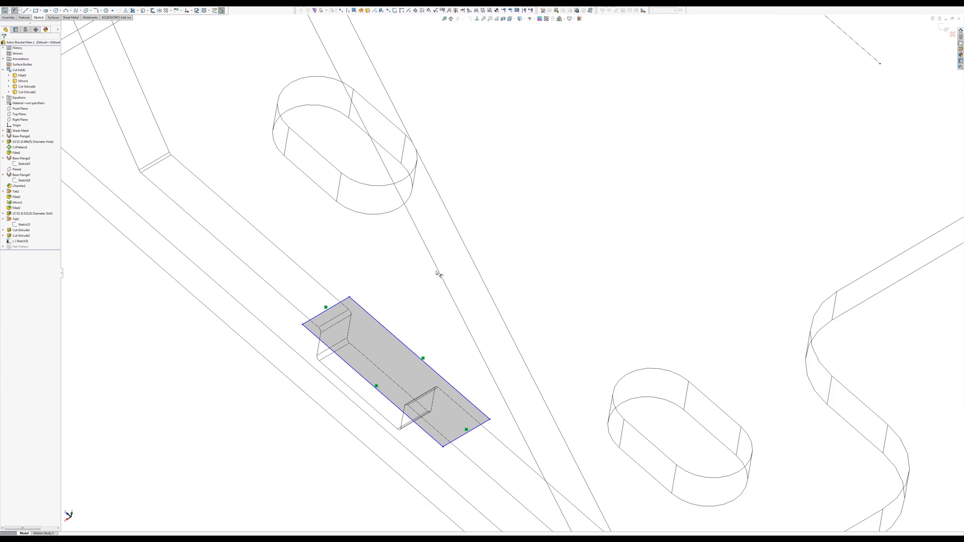
pyautogui.click(341, 324)
pyautogui.click(325, 311)
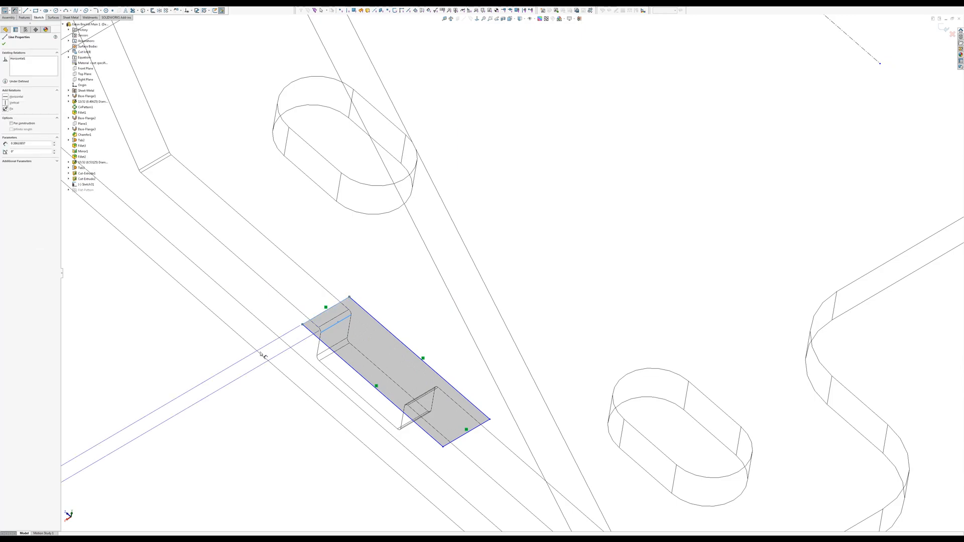
pyautogui.click(234, 356)
pyautogui.write('.025')
pyautogui.press('Return')
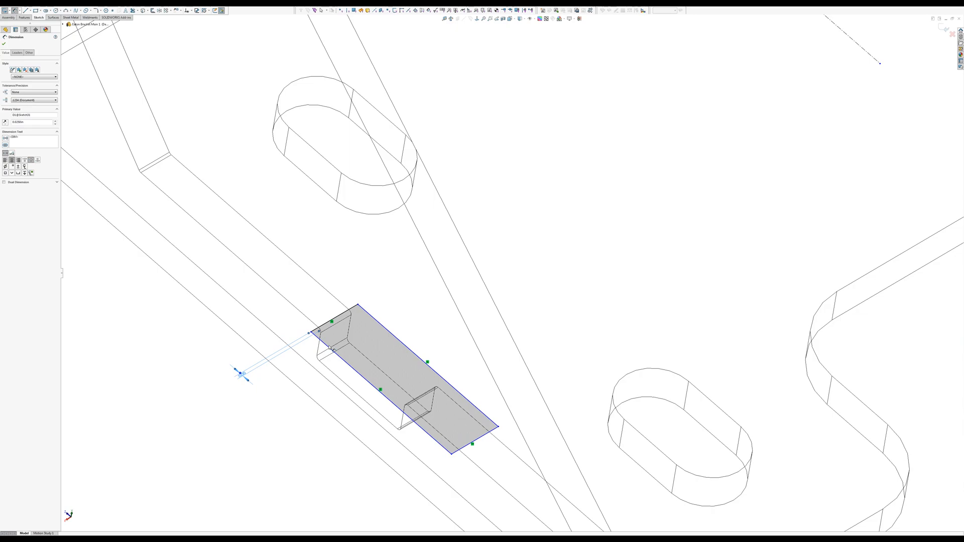
# Dimension the rectangle's outer long edge 0.025 in from the gusset tab's outer edge.
pyautogui.click(330, 350)
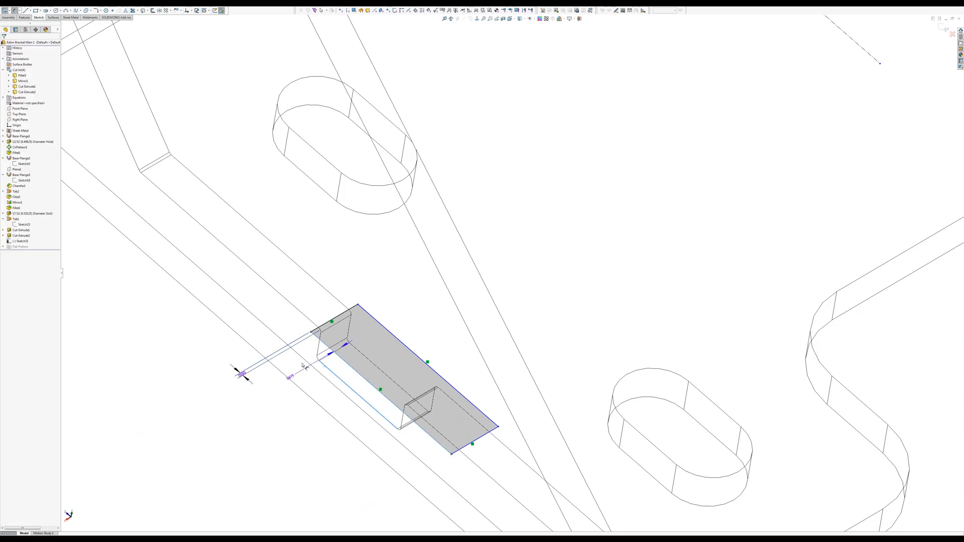
pyautogui.click(290, 373)
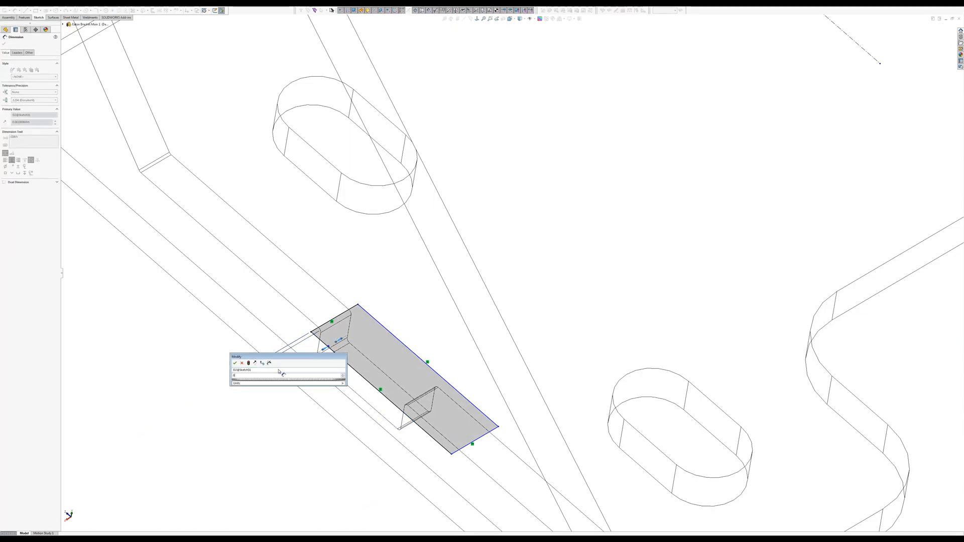
pyautogui.write('.025')
pyautogui.press('Return')
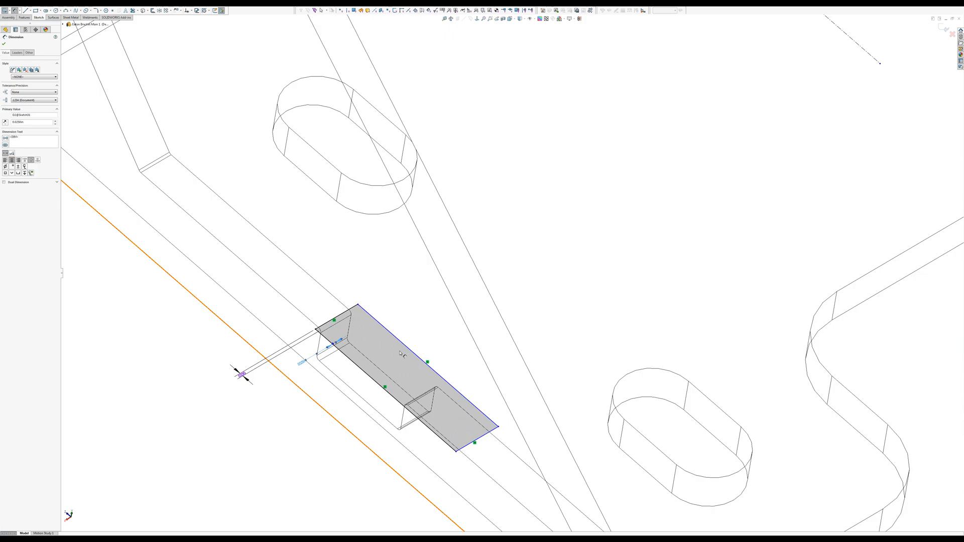
# Dimension the rectangle's inner long edge 0.025 in from the gusset tab's inner edge.
pyautogui.moveTo(405, 350)
pyautogui.mouseDown(button='middle')
pyautogui.moveTo(360, 370)
pyautogui.moveTo(398, 357)
pyautogui.moveTo(400, 332)
pyautogui.mouseUp(button='middle')
pyautogui.click(409, 329)
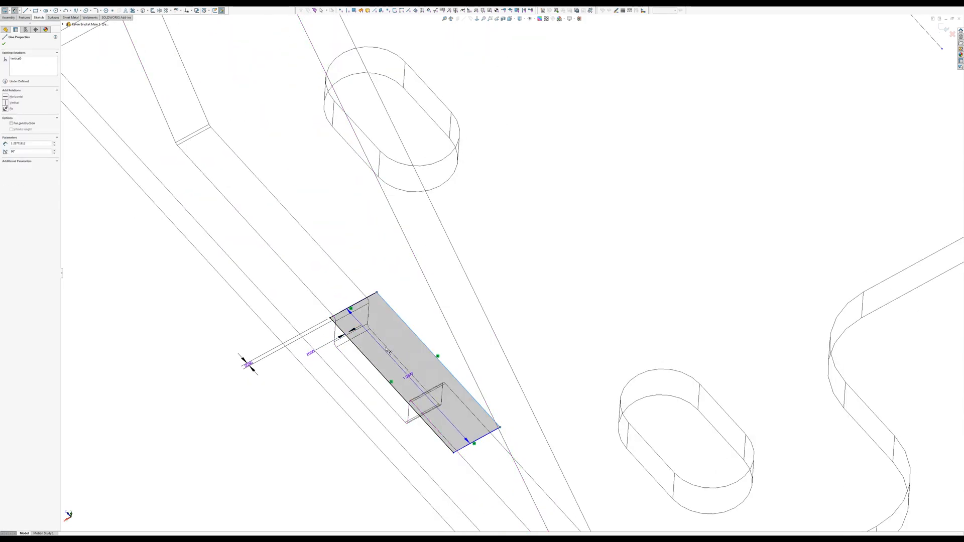
pyautogui.click(397, 315)
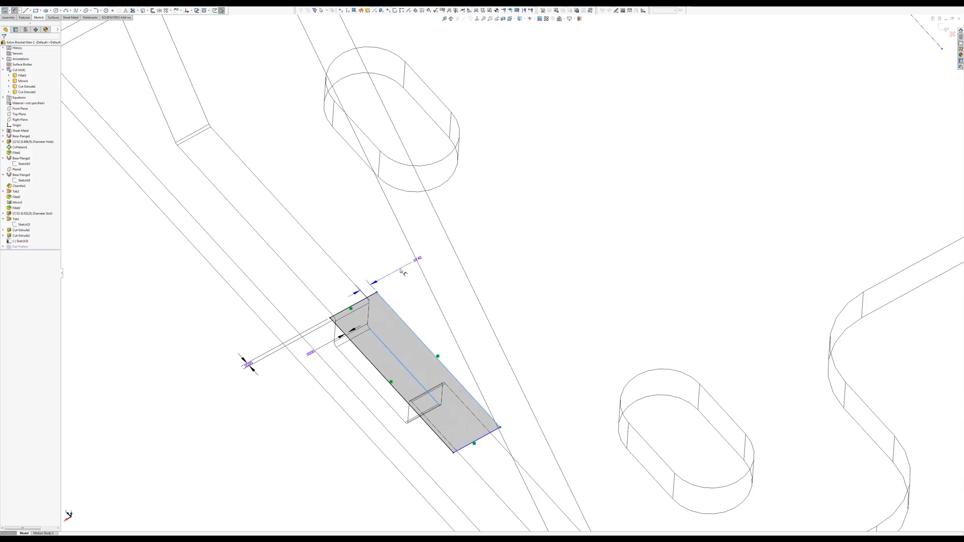
pyautogui.click(383, 261)
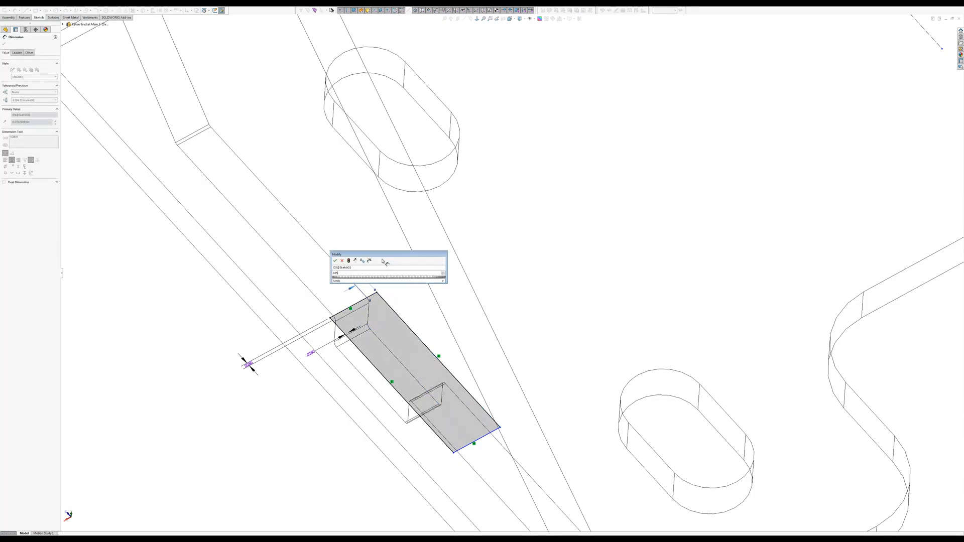
pyautogui.press('Return')
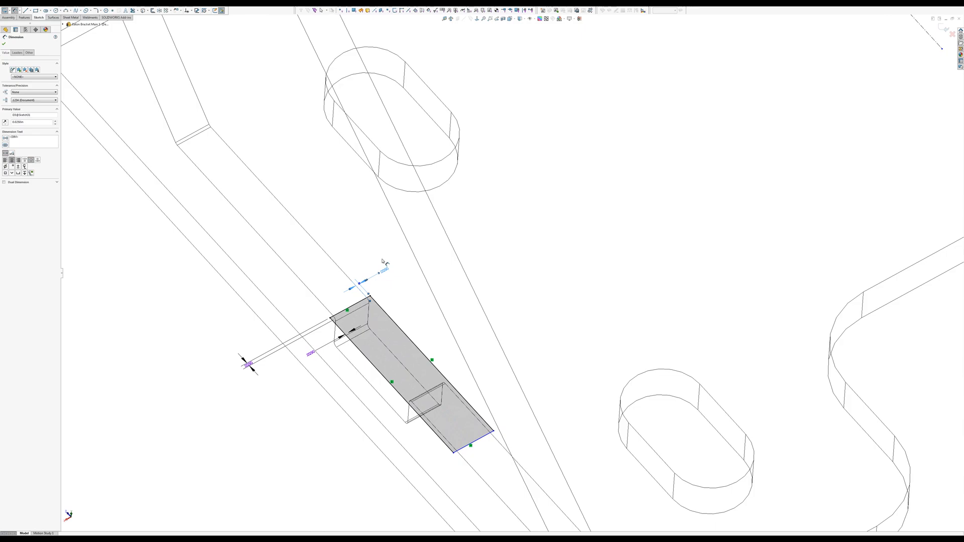
# Dimension the rectangle's remaining short edge from the far tab end with an equation adding .025 to "Thickness@Sheet-Metal".
pyautogui.moveTo(470, 450); pyautogui.dragTo(419, 394, button='middle')
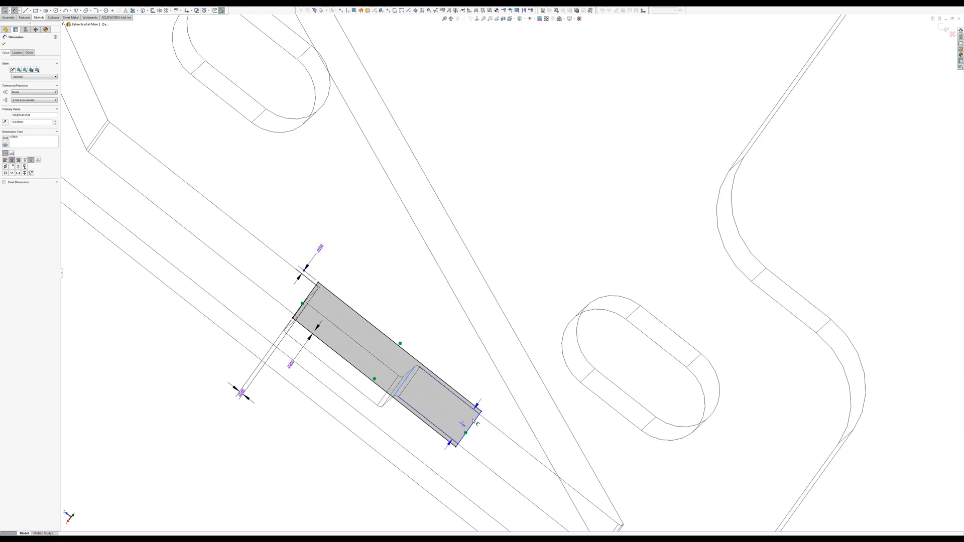
pyautogui.click(424, 421)
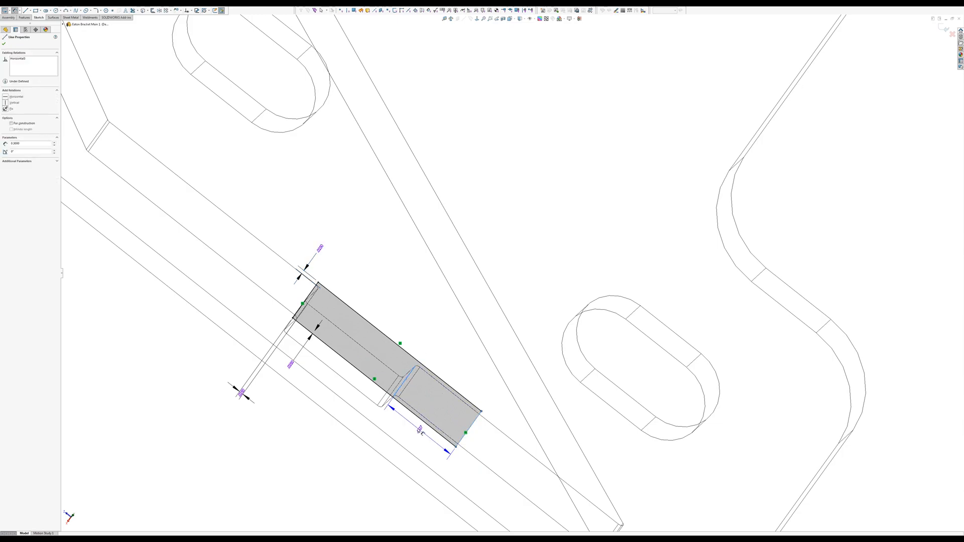
pyautogui.click(419, 430)
pyautogui.write('25-')
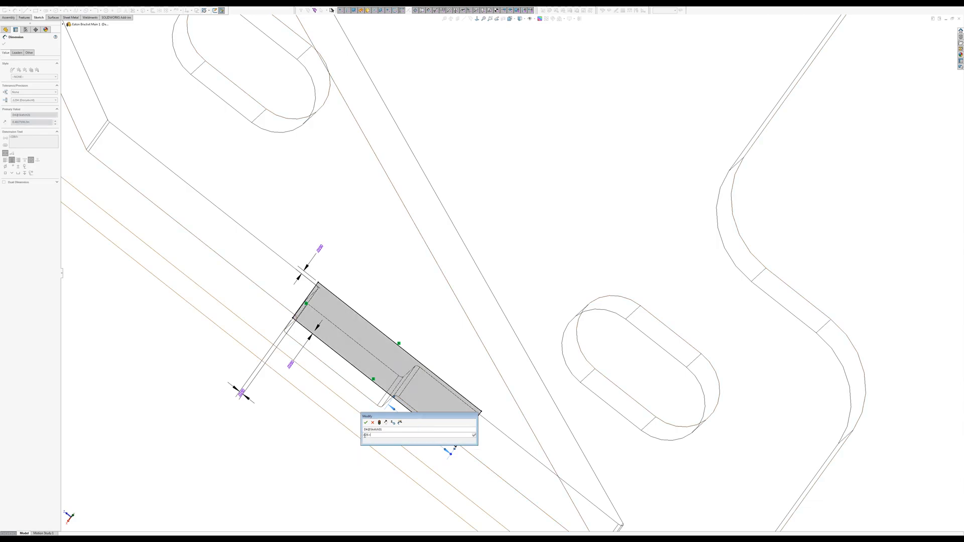
pyautogui.write('=')
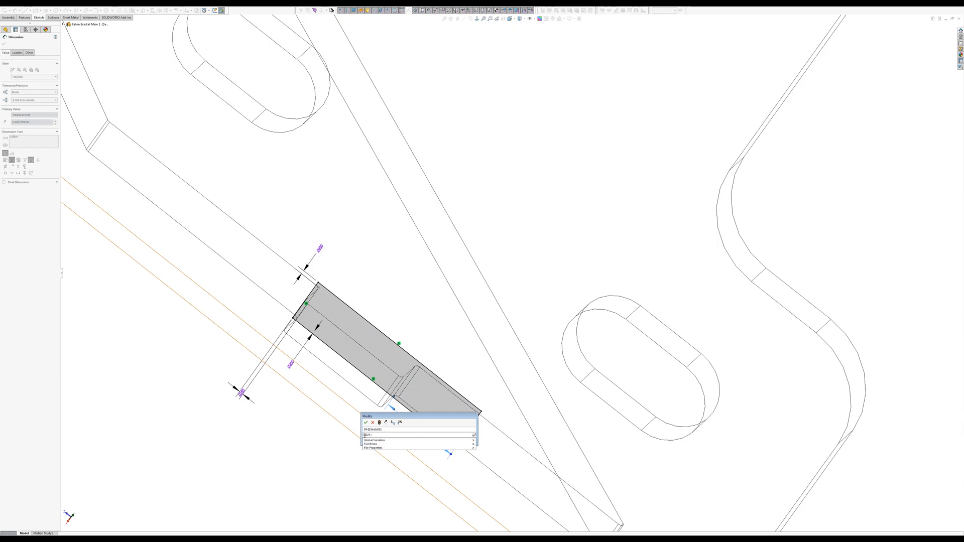
pyautogui.click(380, 435)
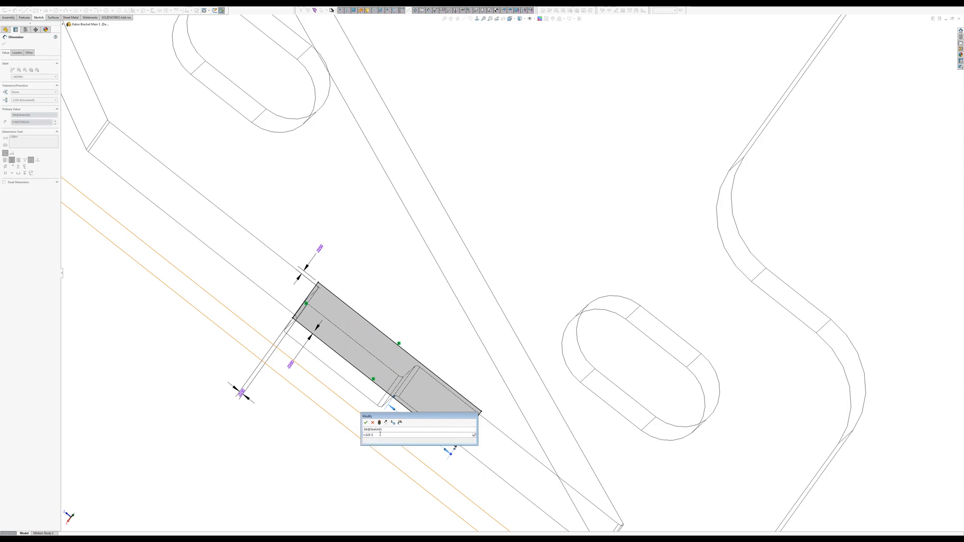
pyautogui.click(63, 24)
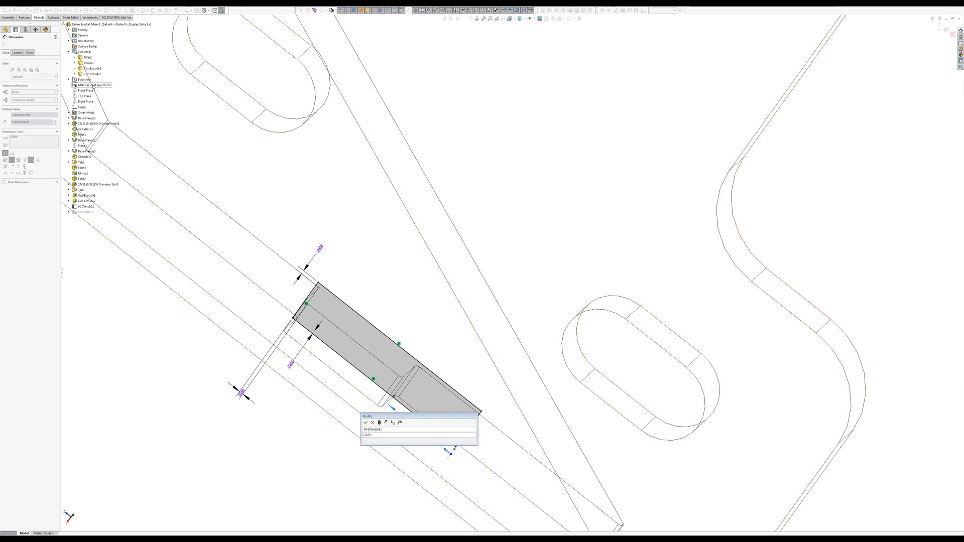
pyautogui.press('z')
pyautogui.press('z')
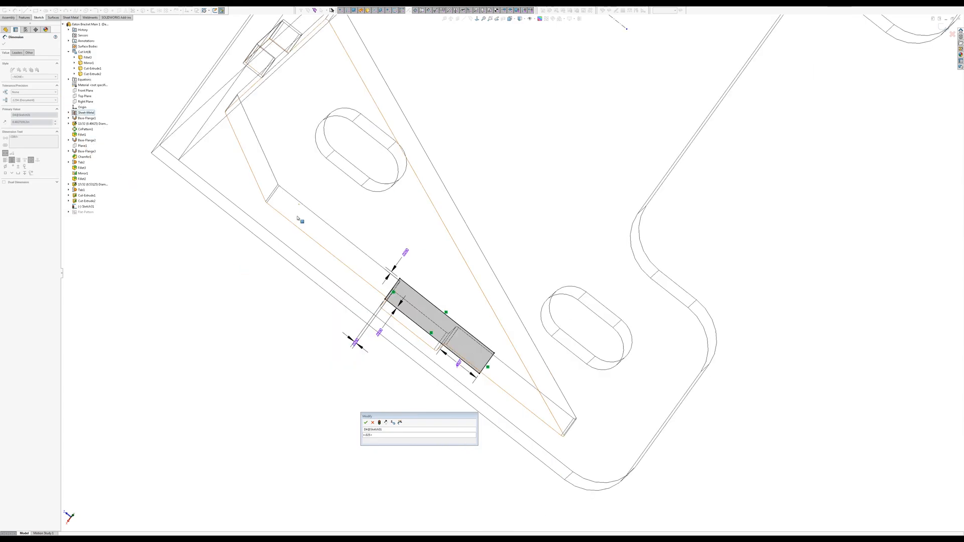
pyautogui.moveTo(500, 94); pyautogui.dragTo(466, 77, button='middle')
pyautogui.scroll(-3, 466, 78)
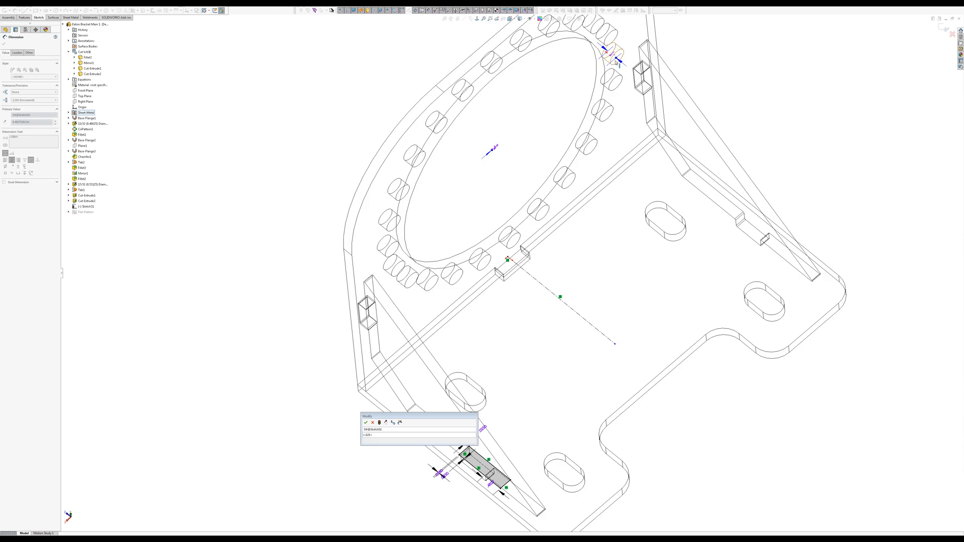
pyautogui.click(618, 60)
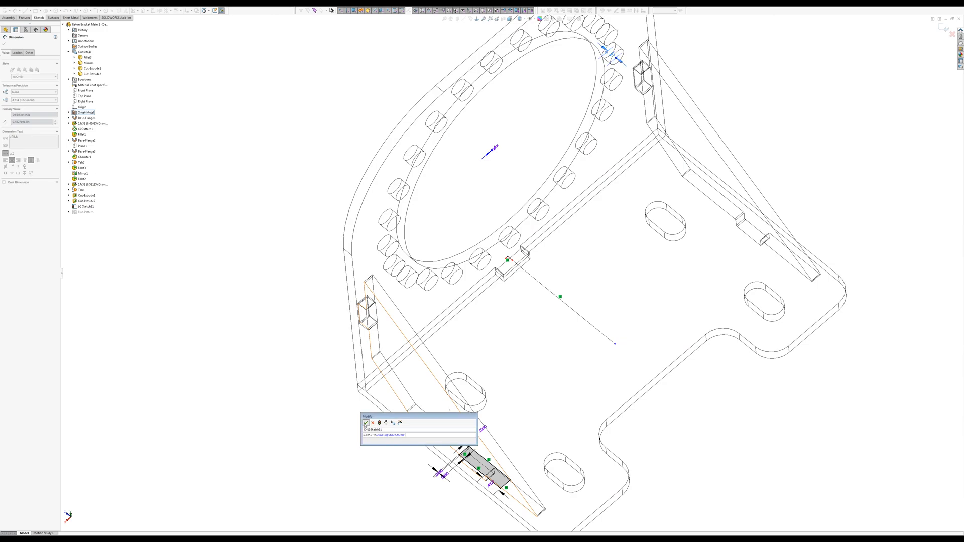
pyautogui.click(365, 424)
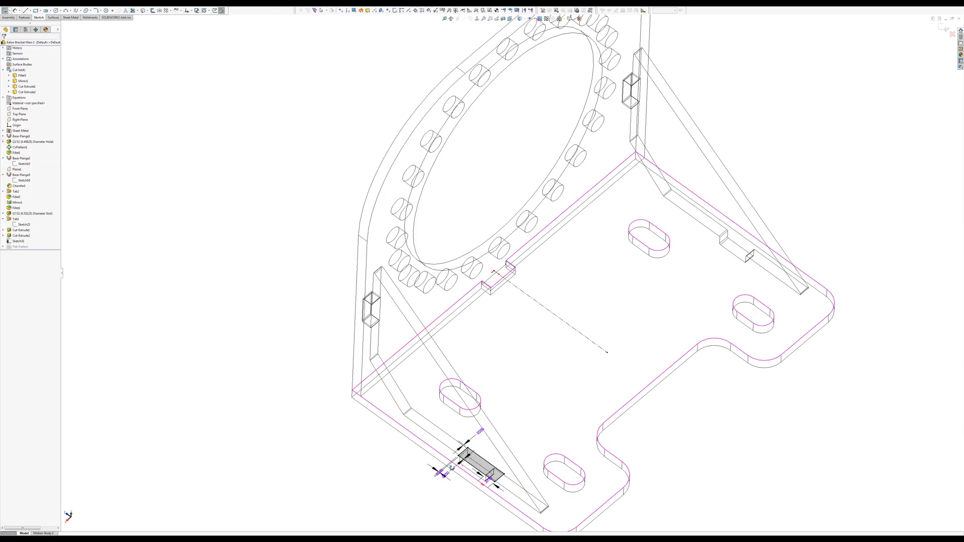
pyautogui.click(944, 29)
pyautogui.moveTo(610, 265); pyautogui.dragTo(608, 228, button='middle')
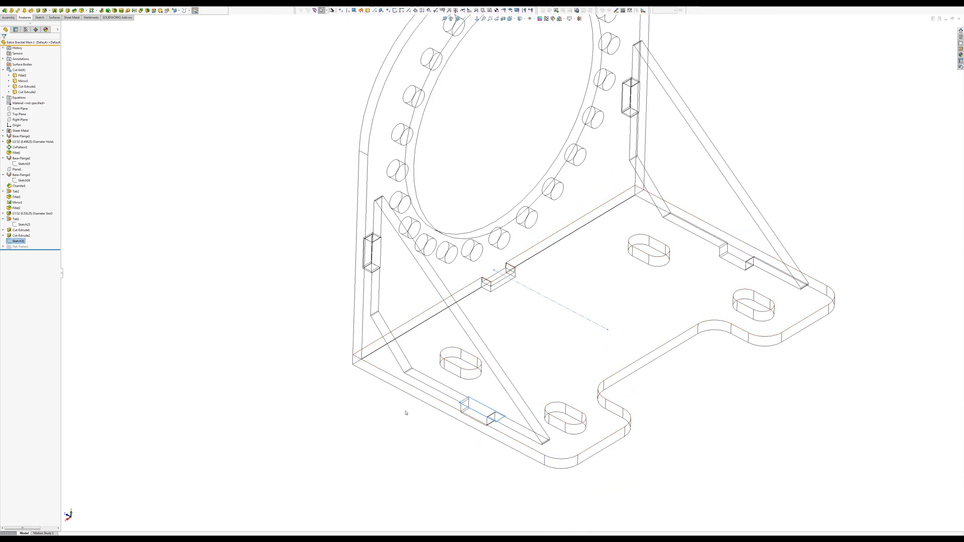
pyautogui.click(9, 241)
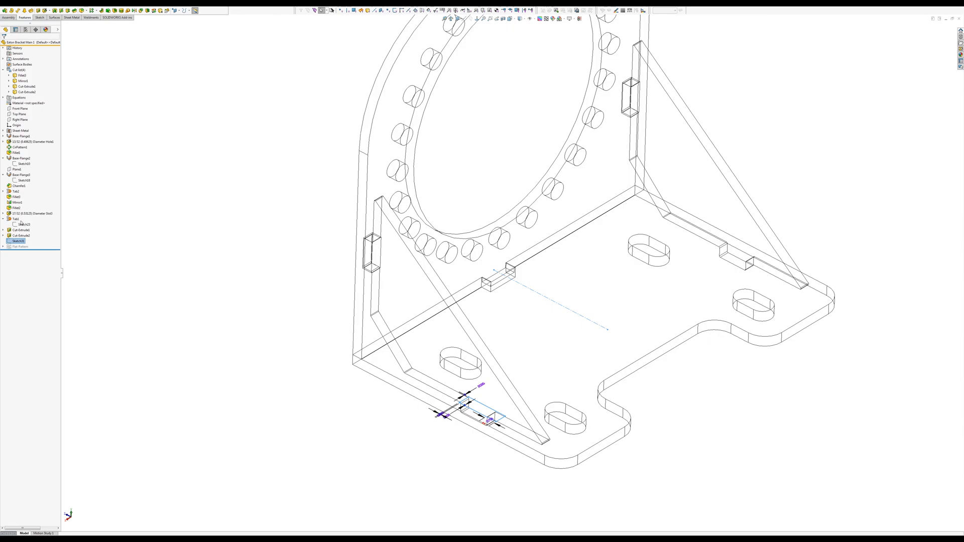
pyautogui.click(14, 228)
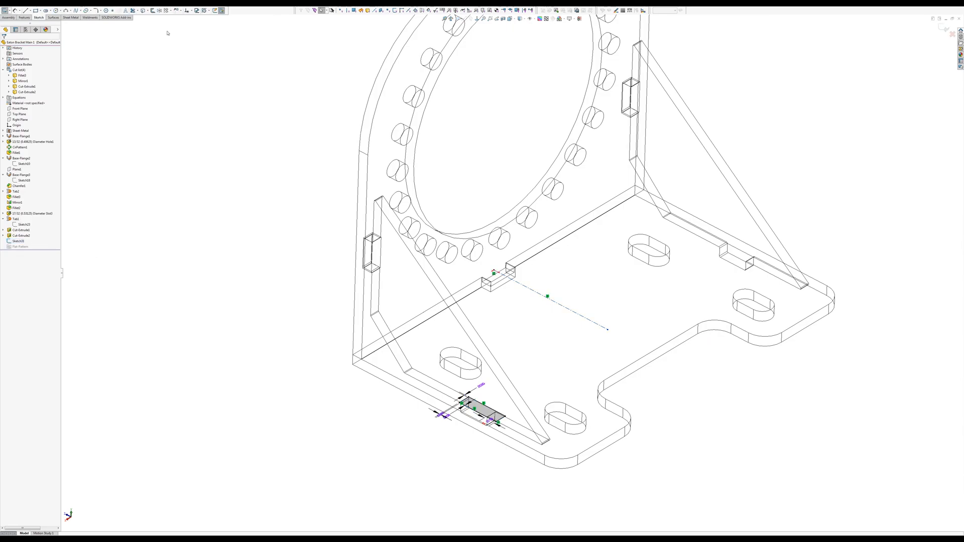
# Mirror the rectangle's four lines about the centerline to the opposite gusset, keeping the copy option on.
pyautogui.click(160, 11)
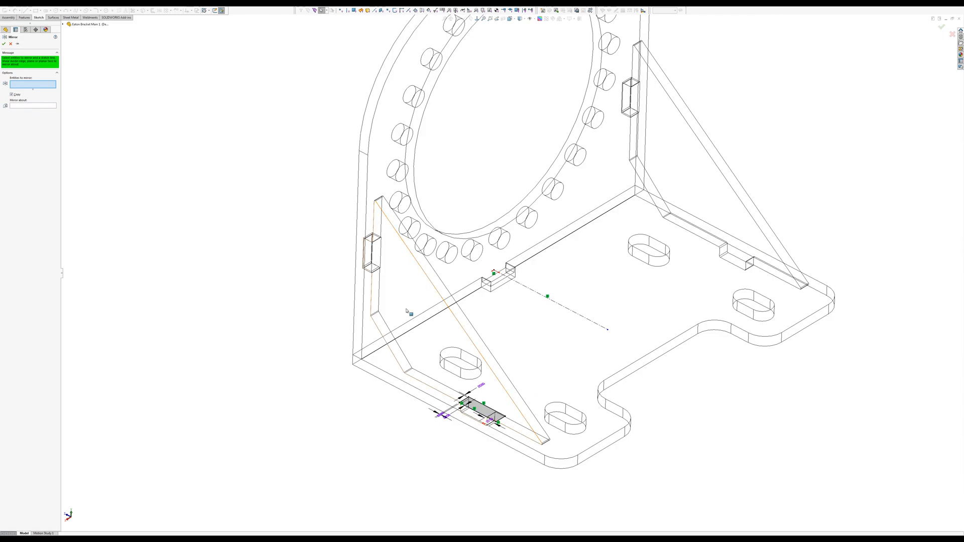
pyautogui.moveTo(395, 354); pyautogui.dragTo(522, 446)
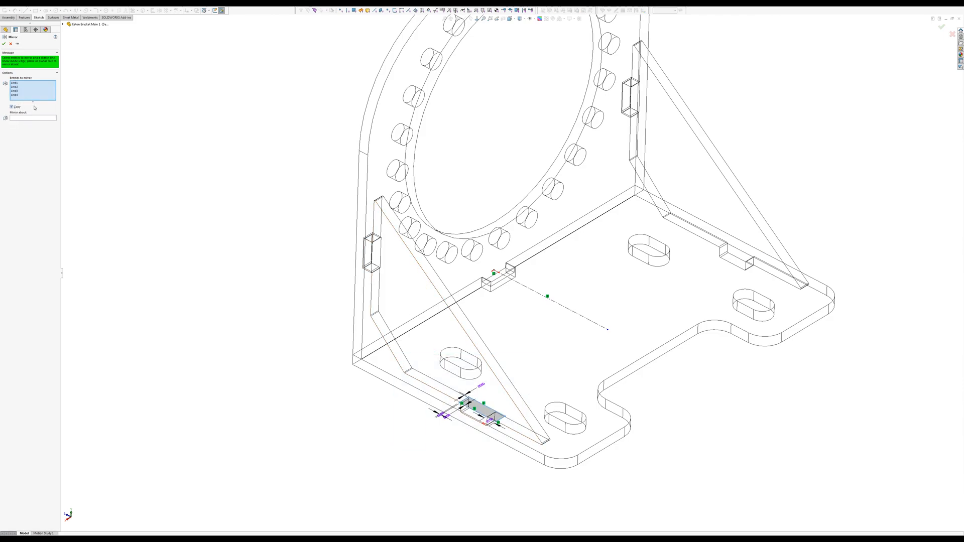
pyautogui.click(32, 118)
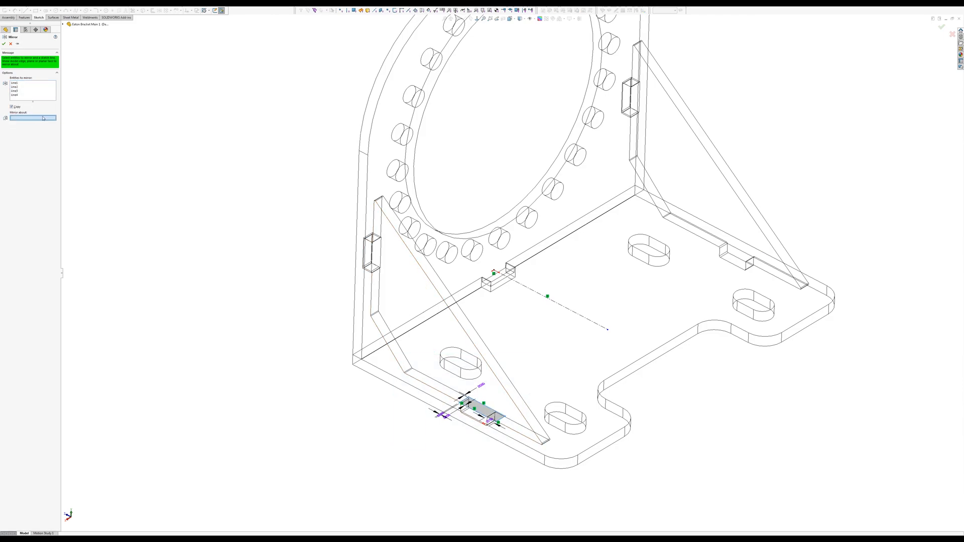
pyautogui.click(557, 306)
pyautogui.press('Return')
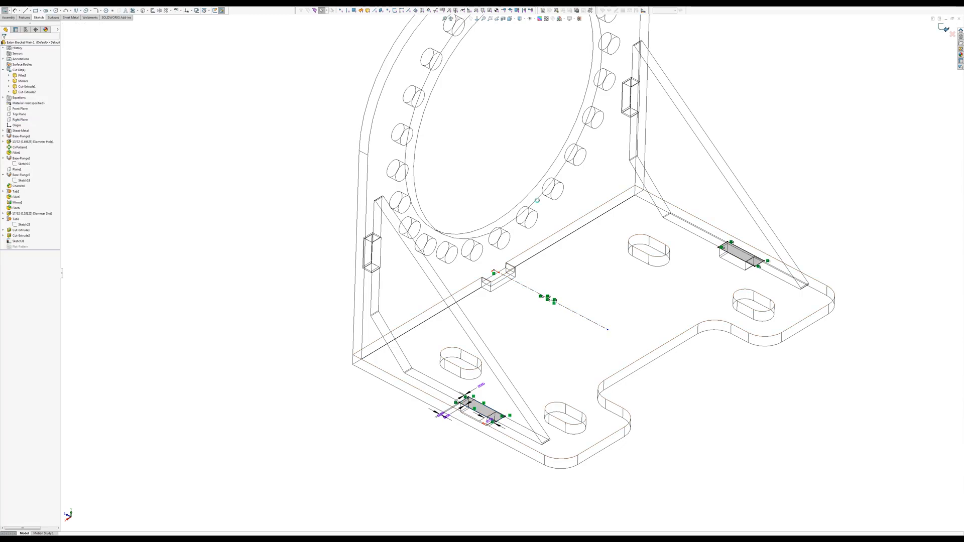
pyautogui.press('s')
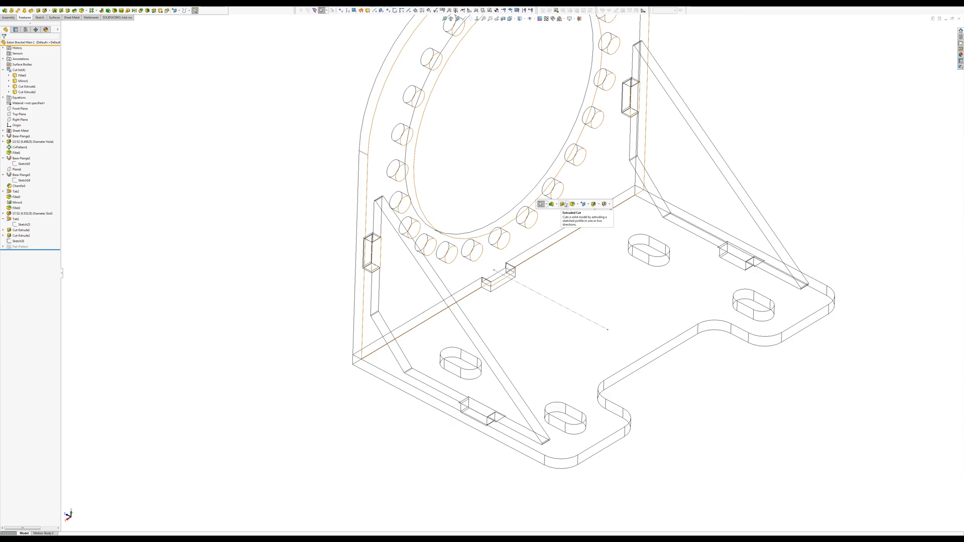
pyautogui.click(566, 205)
pyautogui.press('Escape')
# Extrude-cut the gusset slot sketch Through All, with auto-select off and only the base plate body in the feature scope.
pyautogui.click(19, 242)
pyautogui.press('s')
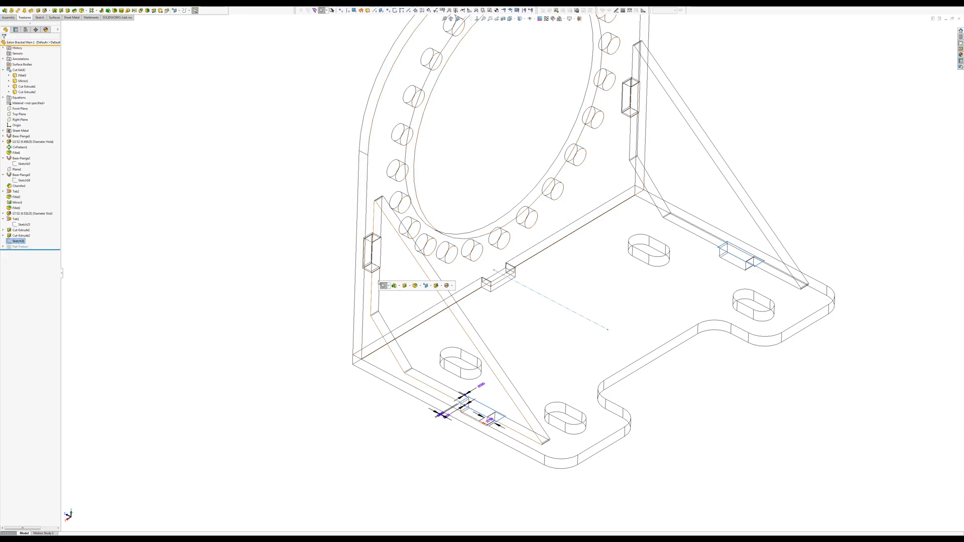
pyautogui.click(406, 287)
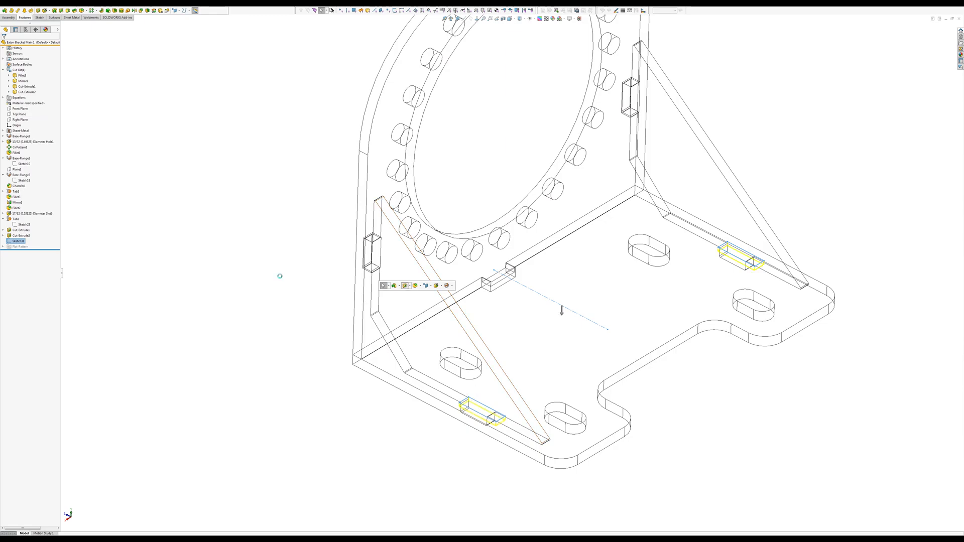
pyautogui.click(15, 74)
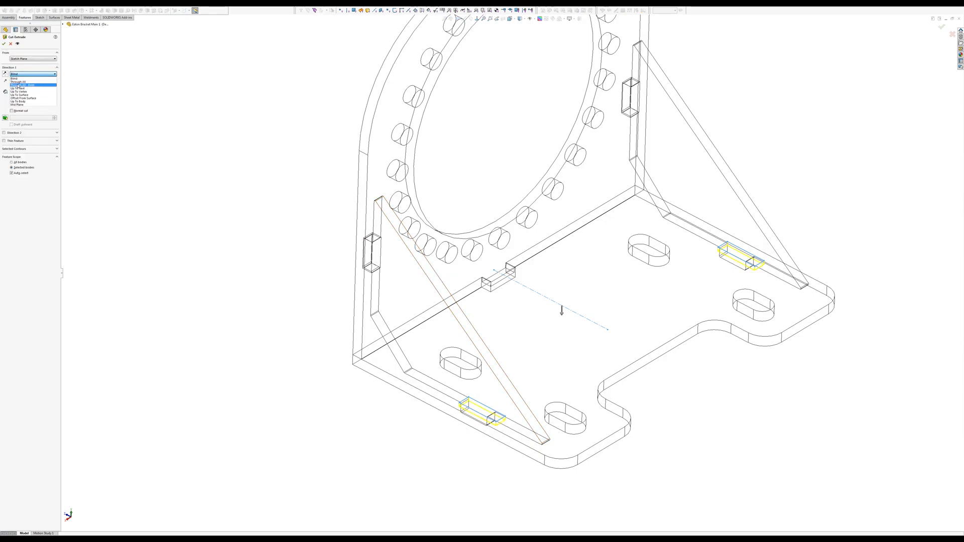
pyautogui.click(16, 84)
pyautogui.click(11, 159)
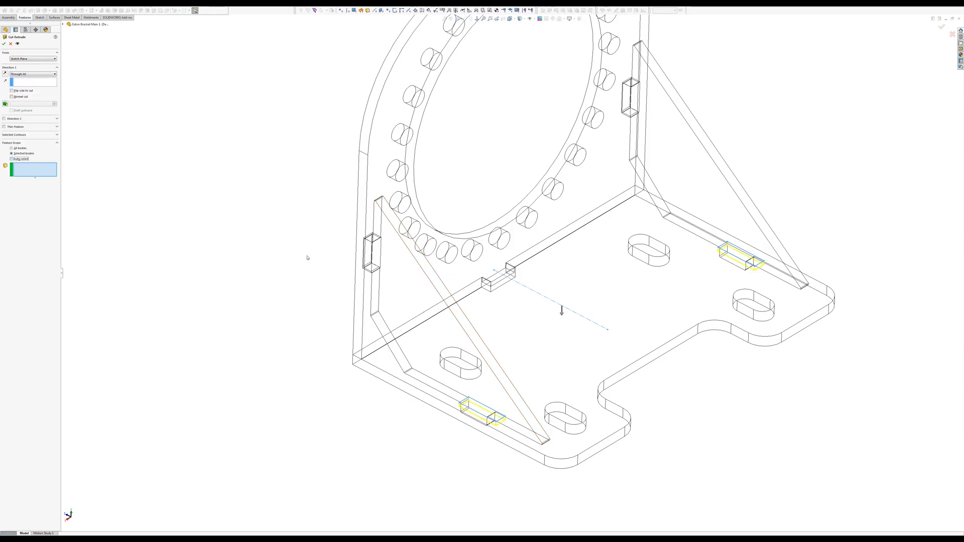
pyautogui.click(598, 374)
pyautogui.rightClick(597, 373)
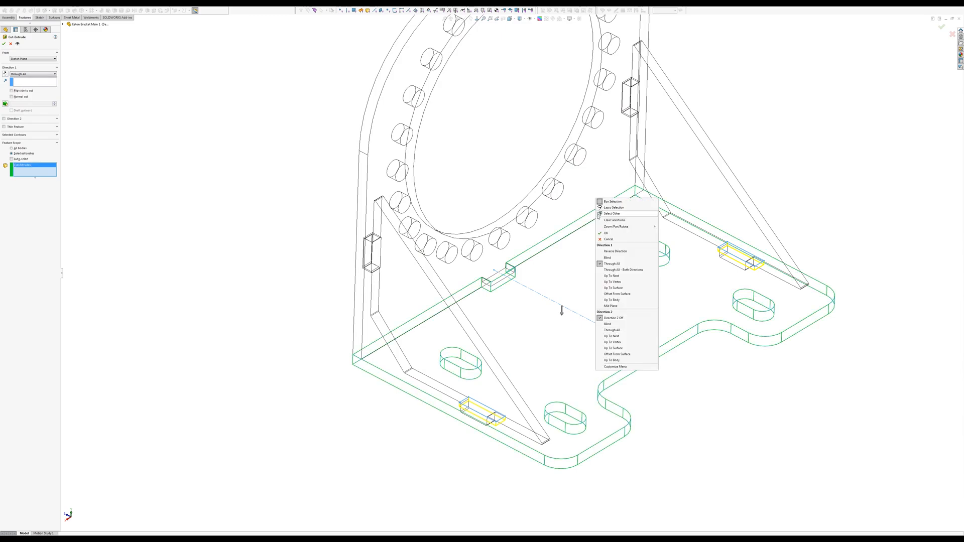
pyautogui.click(606, 233)
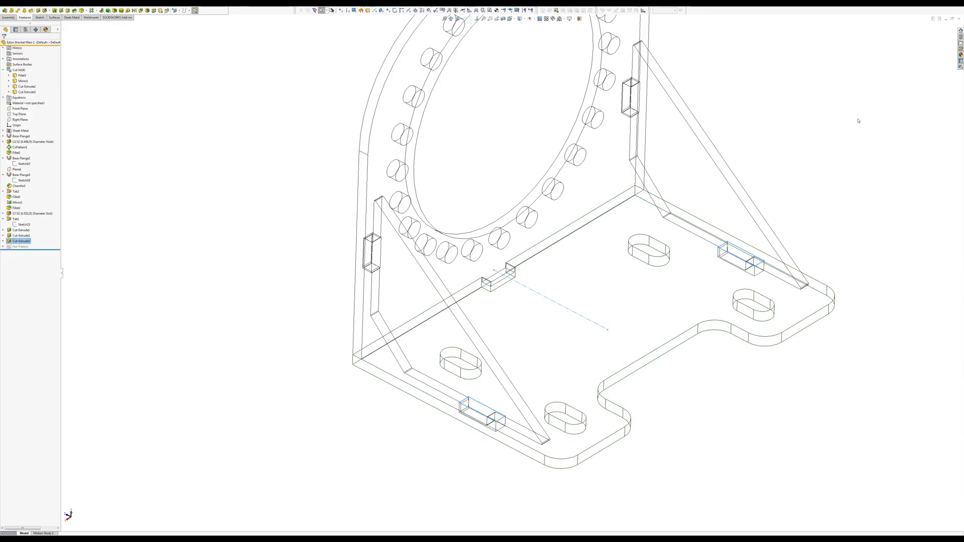
pyautogui.click(126, 282)
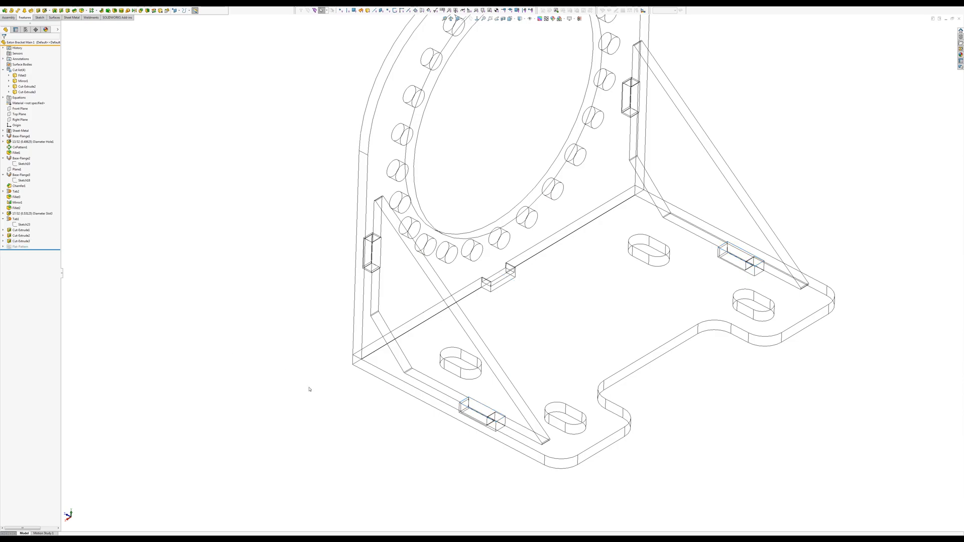
# Change the model's display style from wireframe to Shaded With Edges.
pyautogui.middleClick(484, 416)
pyautogui.moveTo(483, 415); pyautogui.dragTo(493, 370, button='middle')
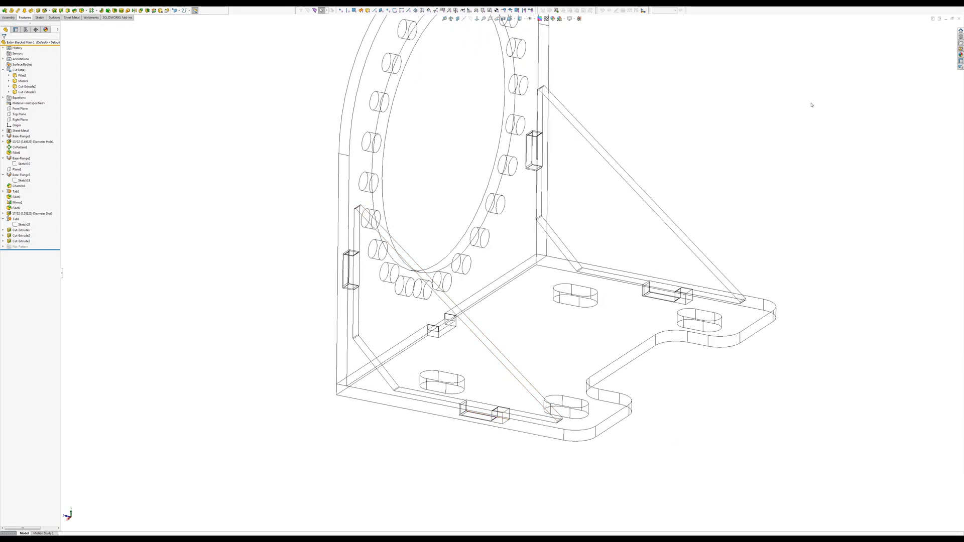
pyautogui.click(521, 20)
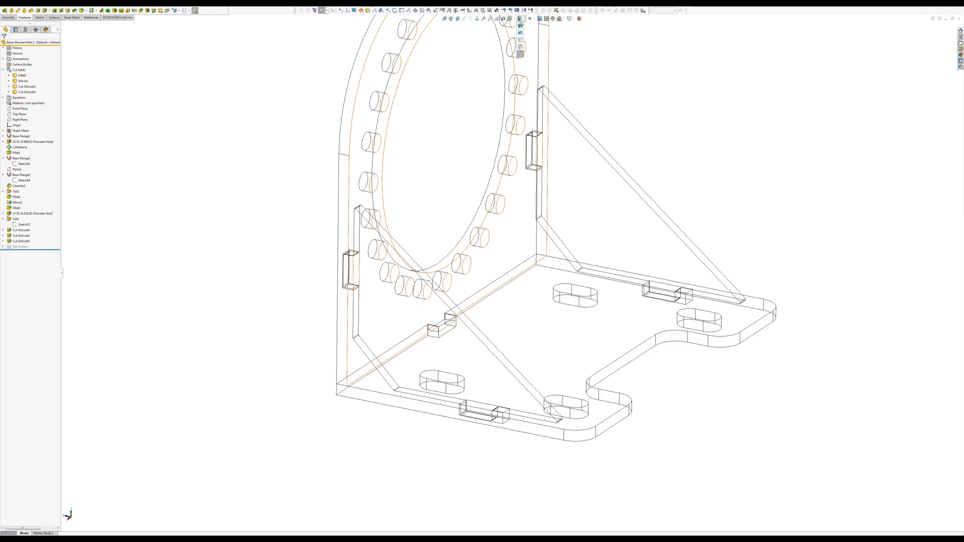
pyautogui.click(521, 26)
# Examine the gusset tabs in their new clearance slots from beneath and above the base plate.
pyautogui.moveTo(495, 417); pyautogui.dragTo(455, 337, button='middle')
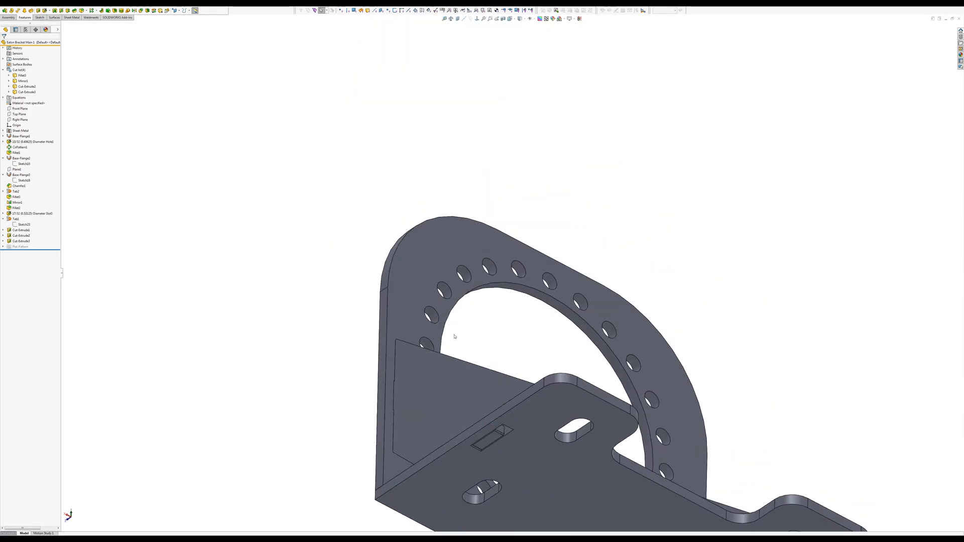
pyautogui.scroll(-5, 455, 337)
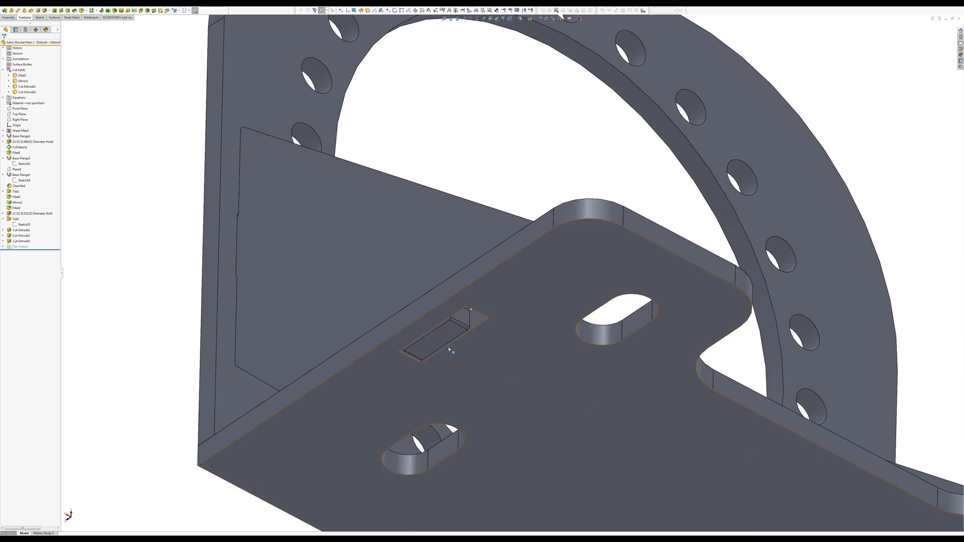
pyautogui.moveTo(446, 340); pyautogui.dragTo(475, 498, button='middle')
pyautogui.scroll(4, 479, 437)
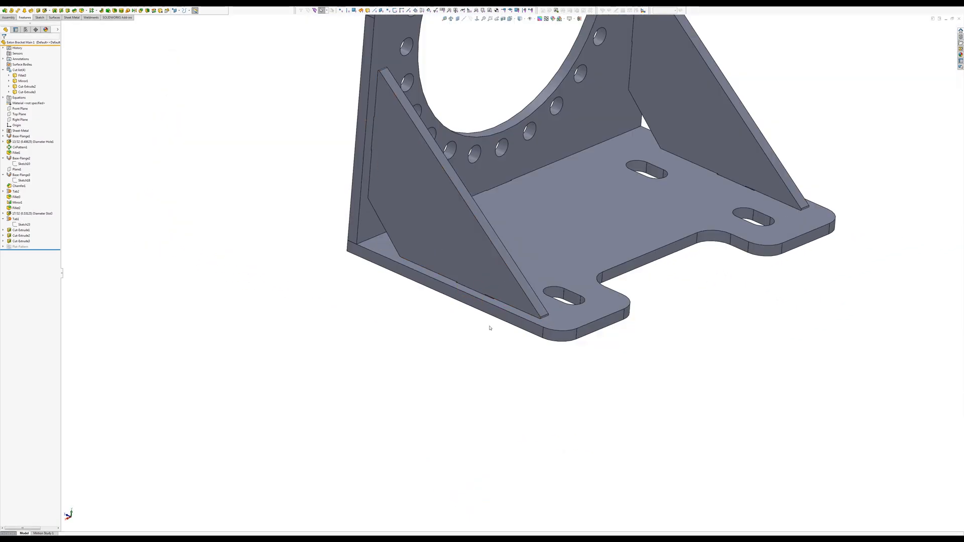
pyautogui.scroll(2, 519, 323)
pyautogui.moveTo(519, 323); pyautogui.dragTo(508, 329, button='middle')
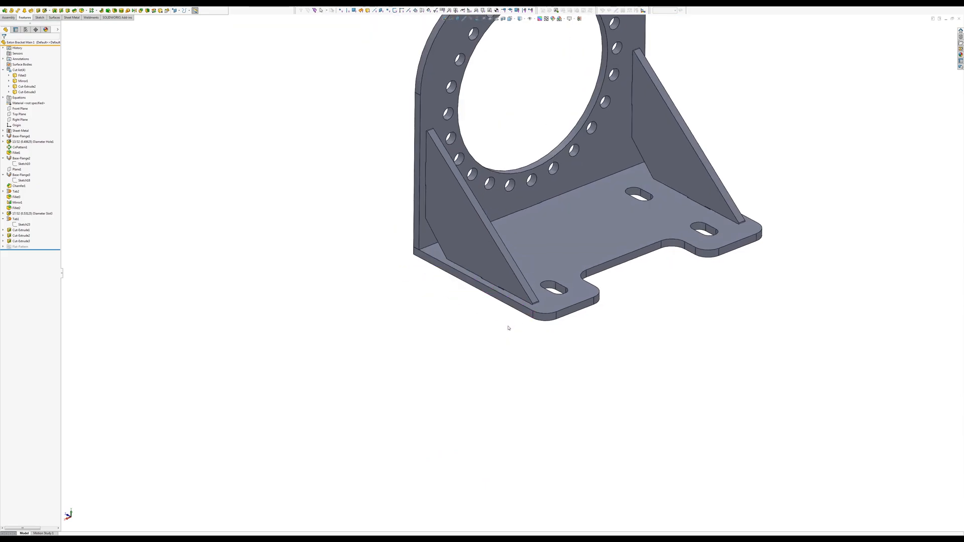
pyautogui.click(520, 293)
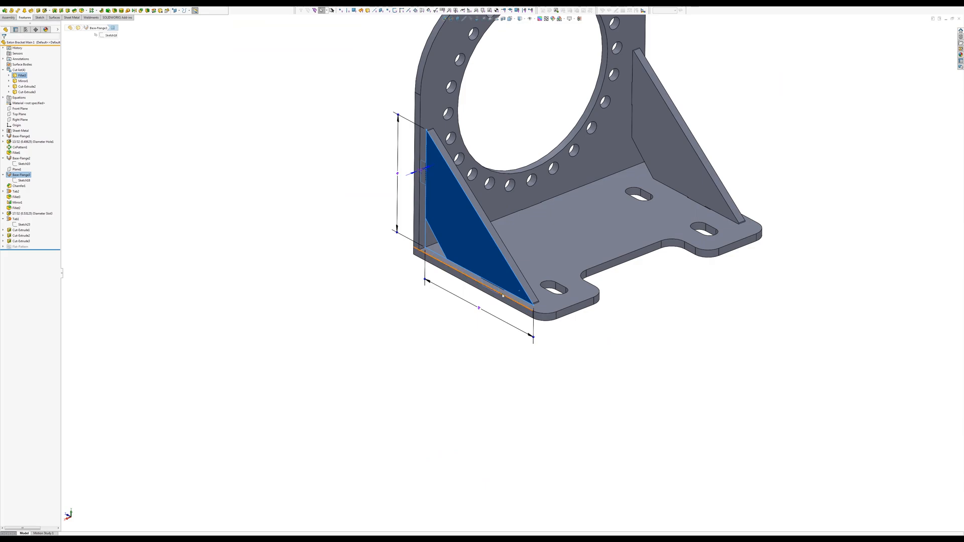
pyautogui.moveTo(514, 335); pyautogui.dragTo(522, 336, button='middle')
pyautogui.click(536, 389)
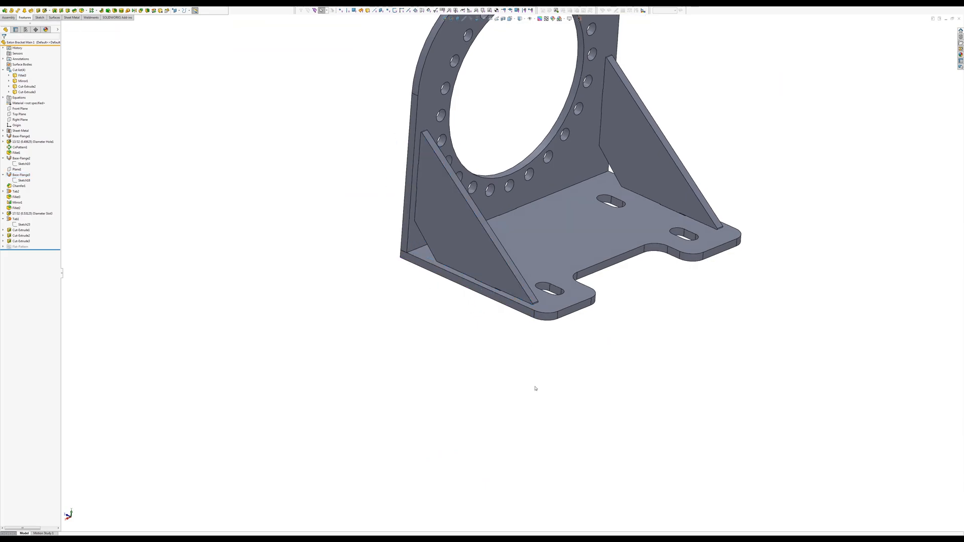
pyautogui.scroll(2, 513, 273)
pyautogui.press('f')
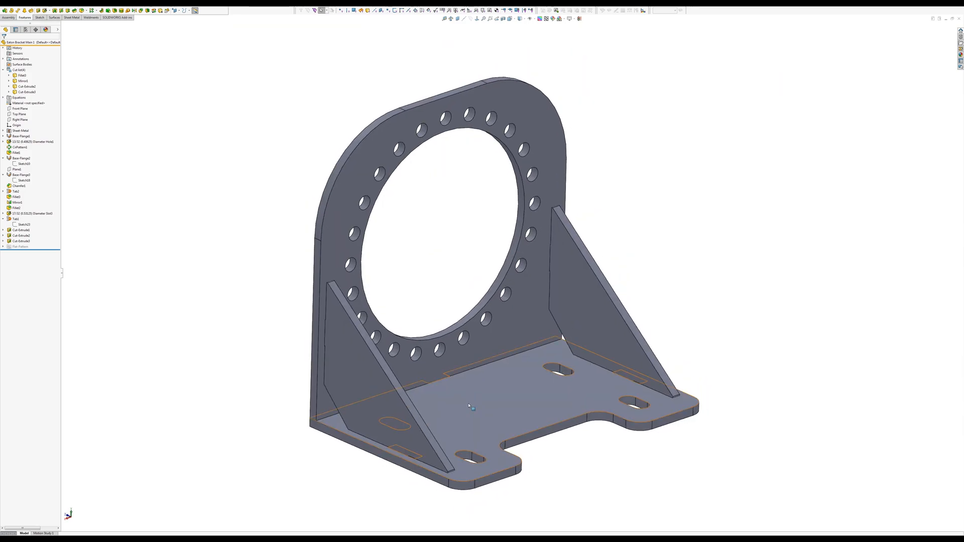
pyautogui.click(3, 220)
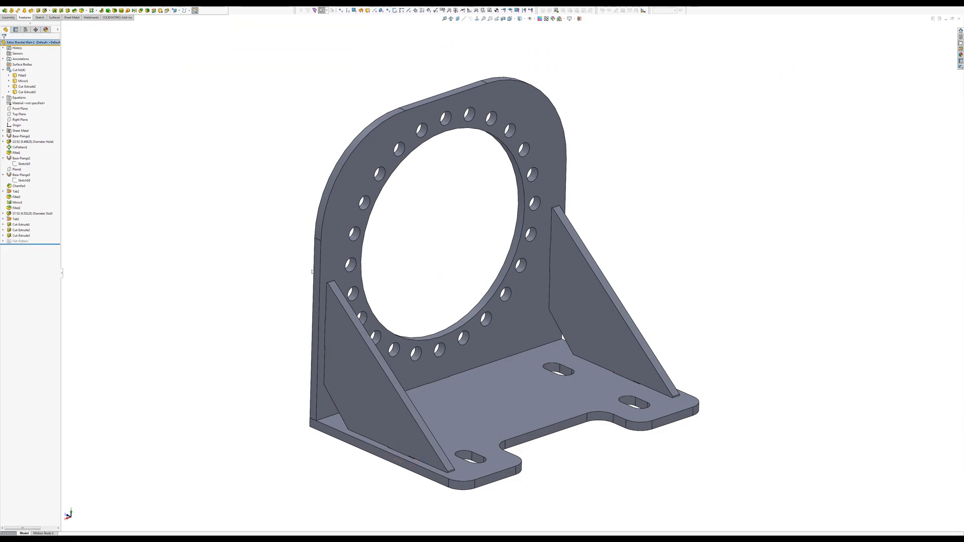
pyautogui.click(360, 369)
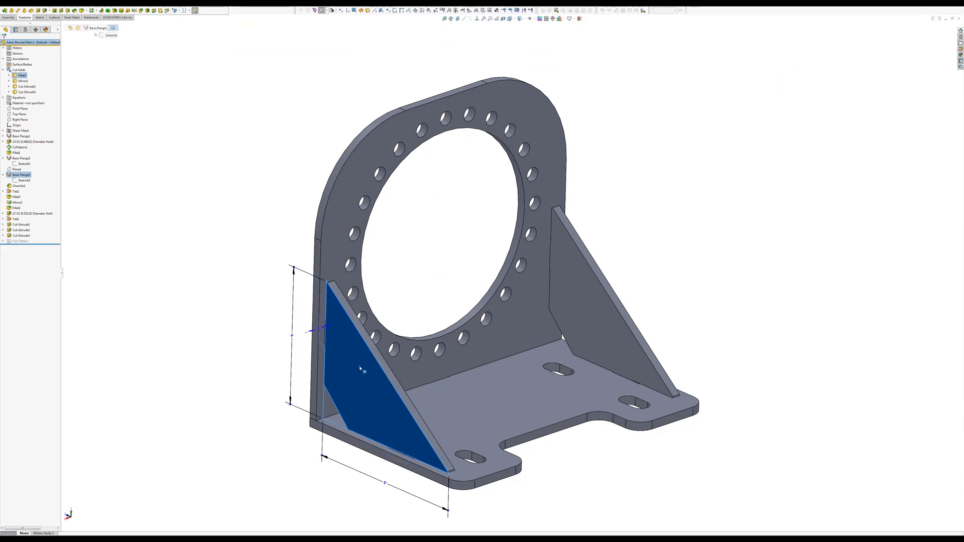
pyautogui.click(331, 263)
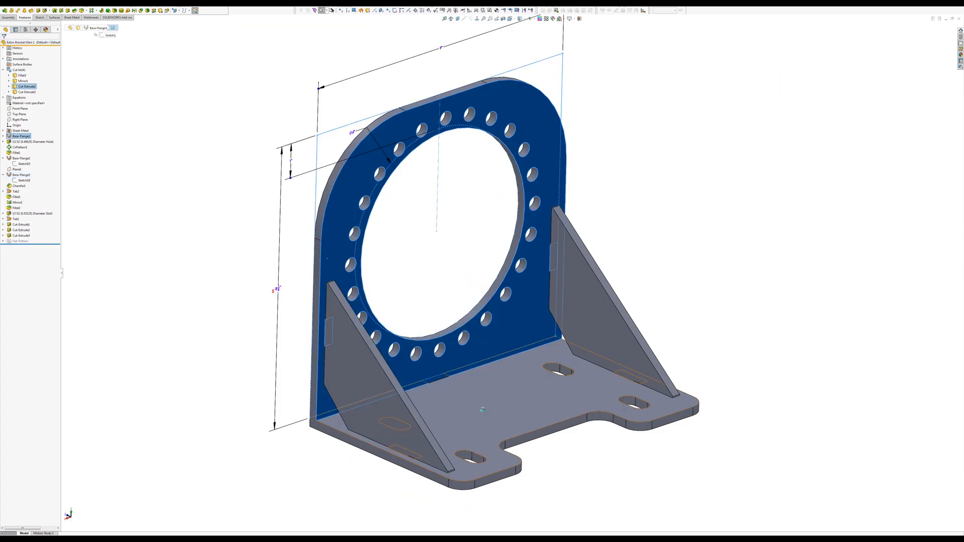
pyautogui.click(488, 410)
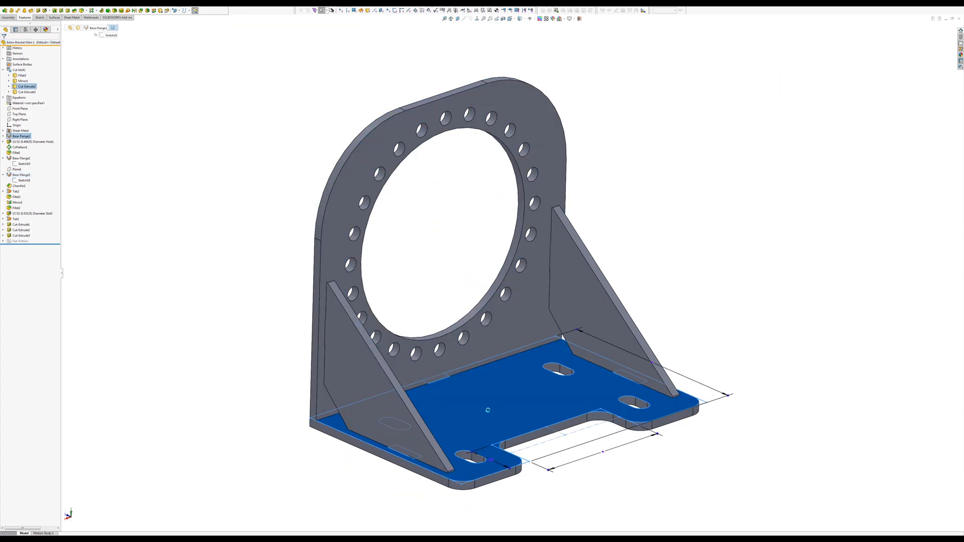
pyautogui.click(330, 266)
pyautogui.click(254, 400)
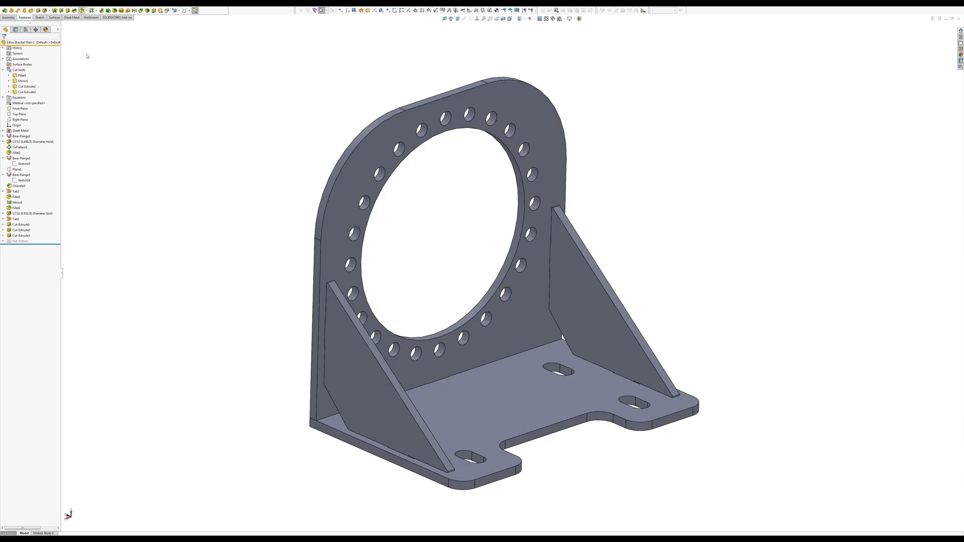
# Fillet six thickness-direction edges along the upright plate's lower edge, at its outer corners and around the center tab.
pyautogui.scroll(-5, 320, 430)
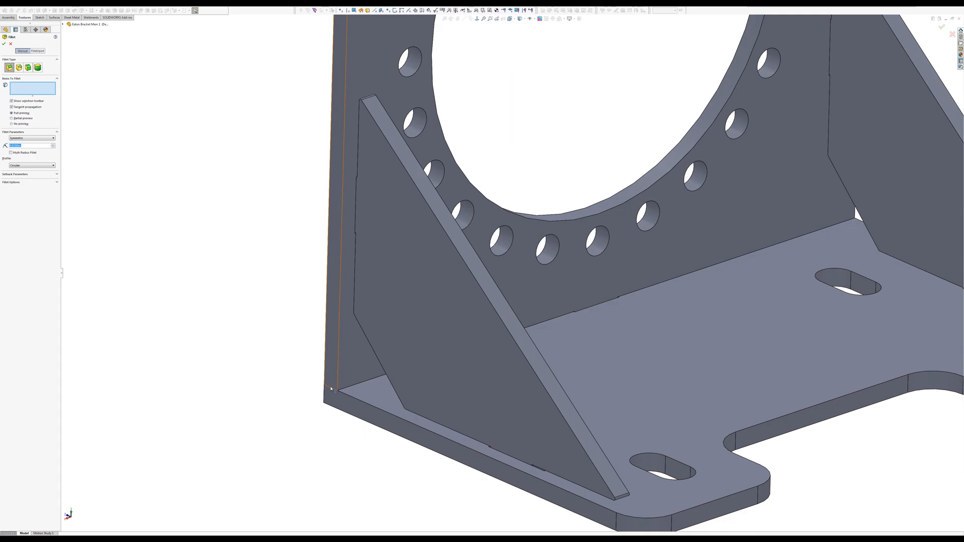
pyautogui.rightClick(331, 388)
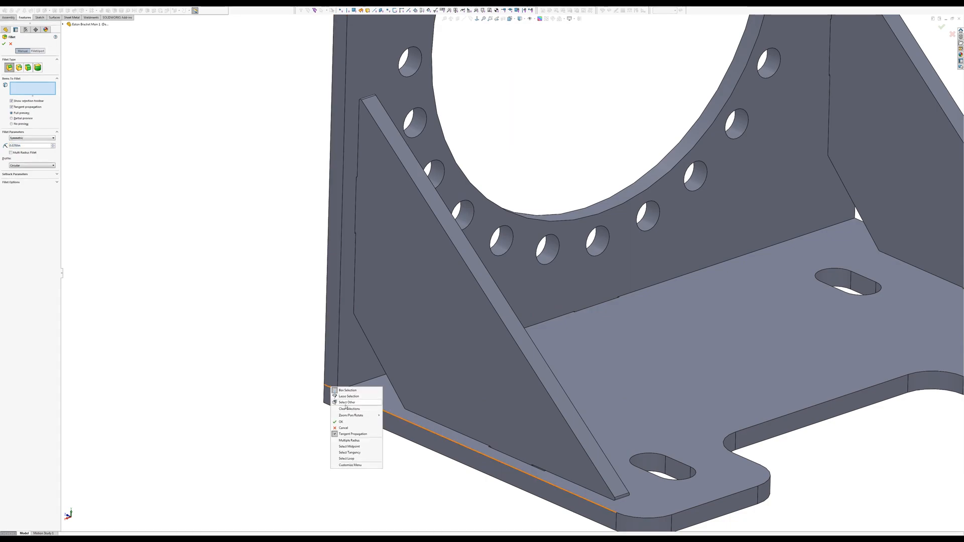
pyautogui.click(346, 403)
pyautogui.click(374, 425)
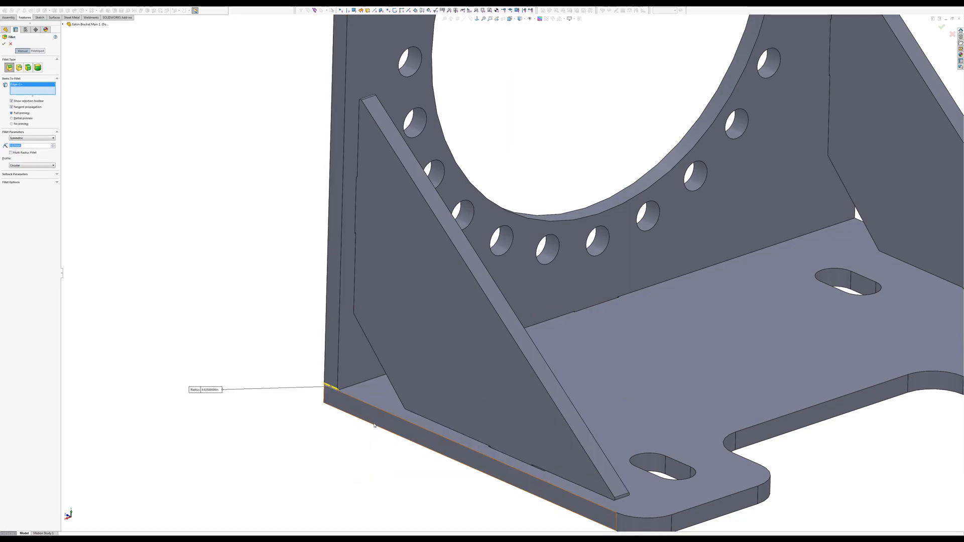
pyautogui.click(574, 312)
pyautogui.click(574, 312)
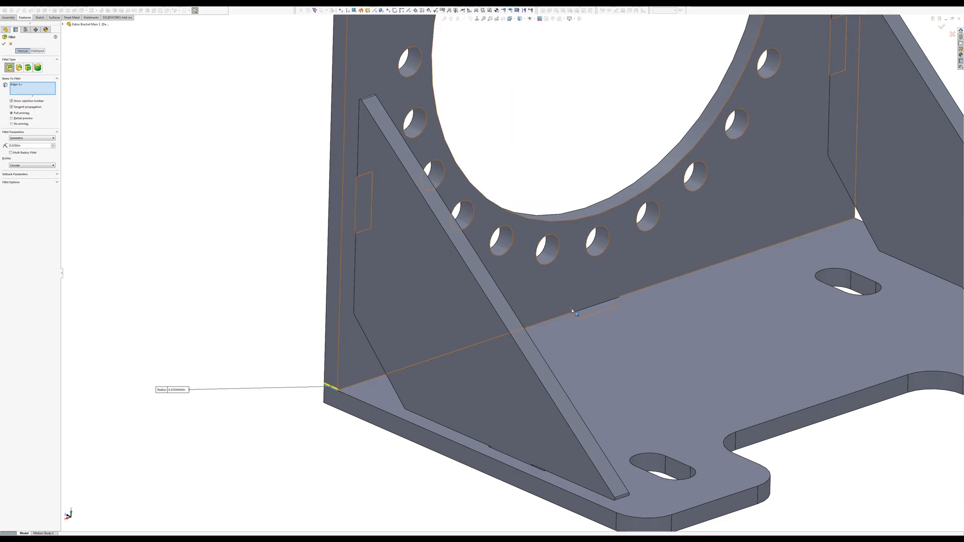
pyautogui.click(572, 311)
pyautogui.click(586, 296)
pyautogui.scroll(4, 596, 302)
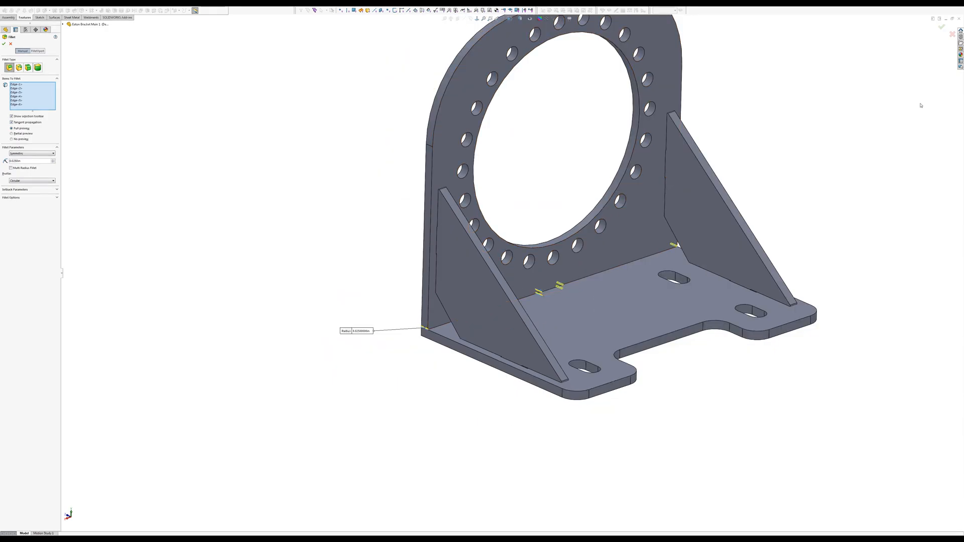
pyautogui.click(942, 27)
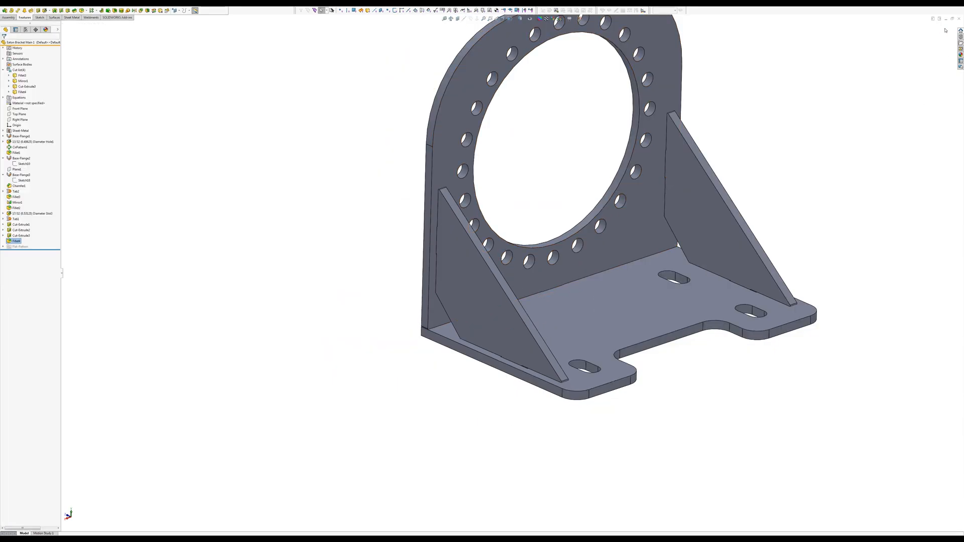
# Fillet six short vertical edges along the base plate's rear edge, at its outer corners and around the center tab.
pyautogui.scroll(-2, 632, 283)
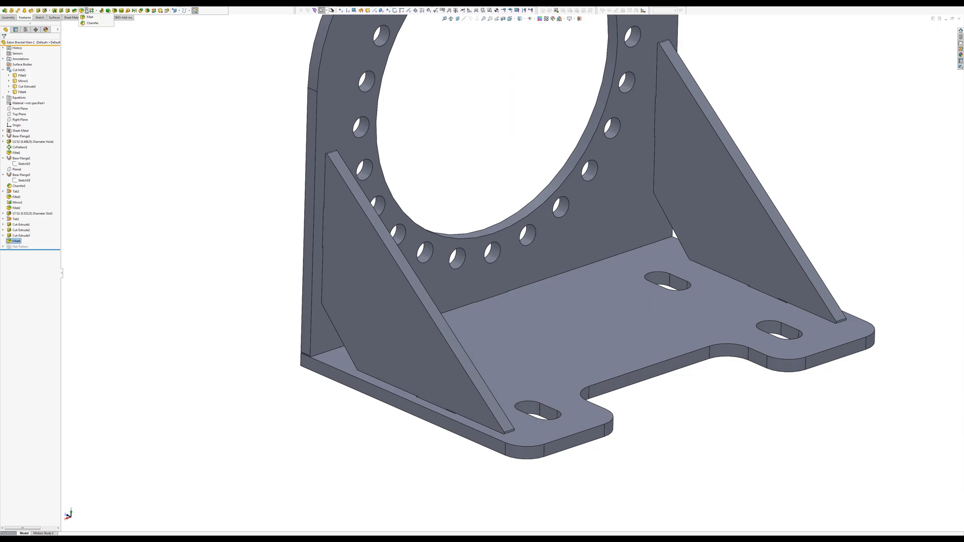
pyautogui.click(82, 10)
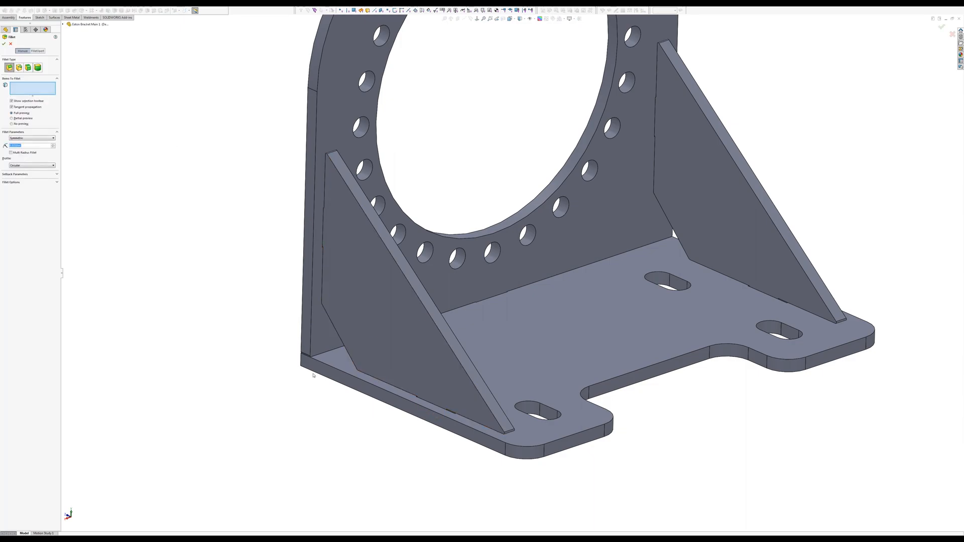
pyautogui.click(301, 358)
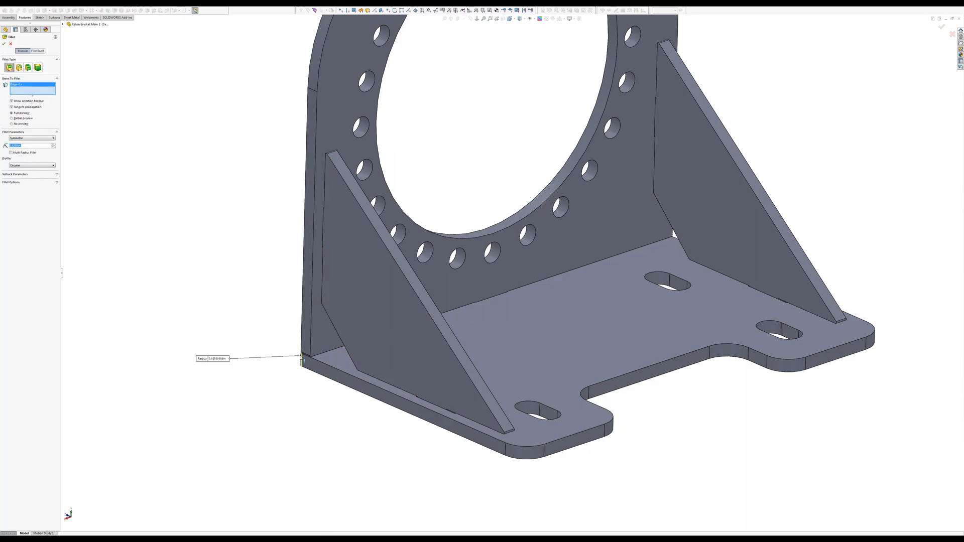
pyautogui.click(324, 341)
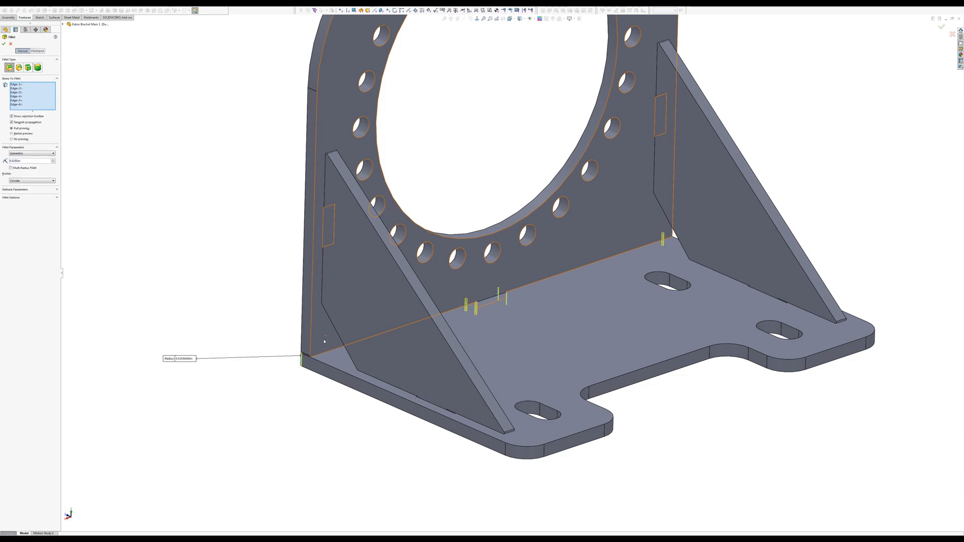
pyautogui.click(4, 44)
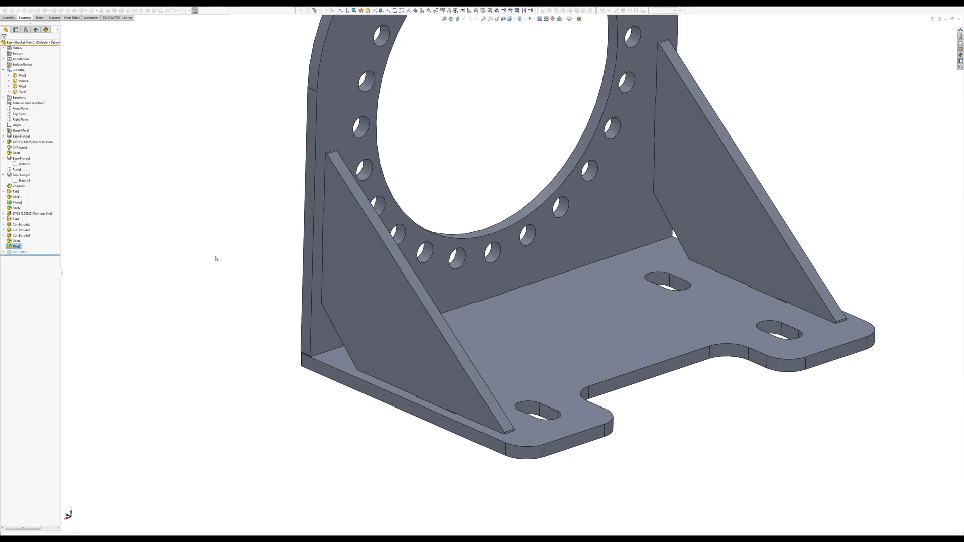
pyautogui.moveTo(329, 355); pyautogui.dragTo(481, 311, button='middle')
pyautogui.scroll(3, 689, 308)
pyautogui.scroll(-6, 706, 230)
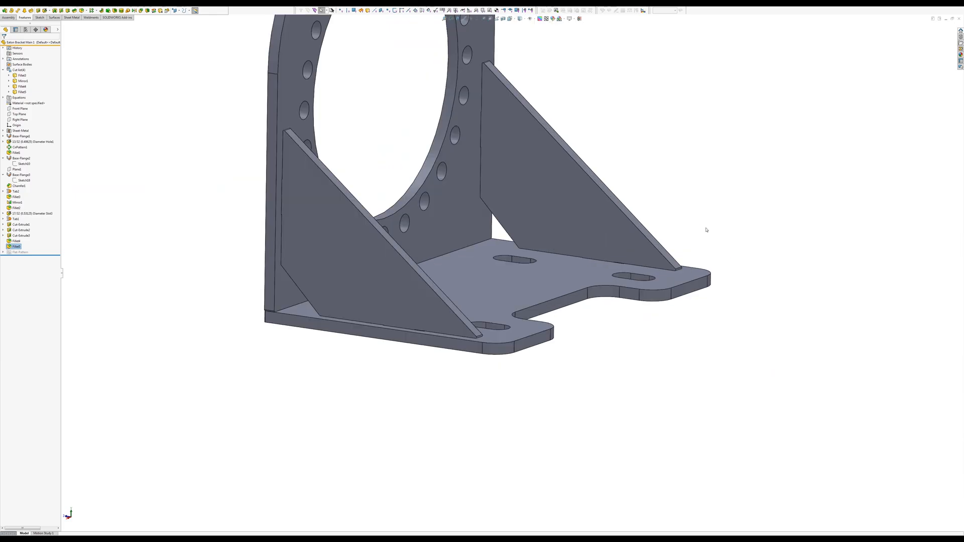
pyautogui.moveTo(574, 308); pyautogui.dragTo(578, 319, button='middle')
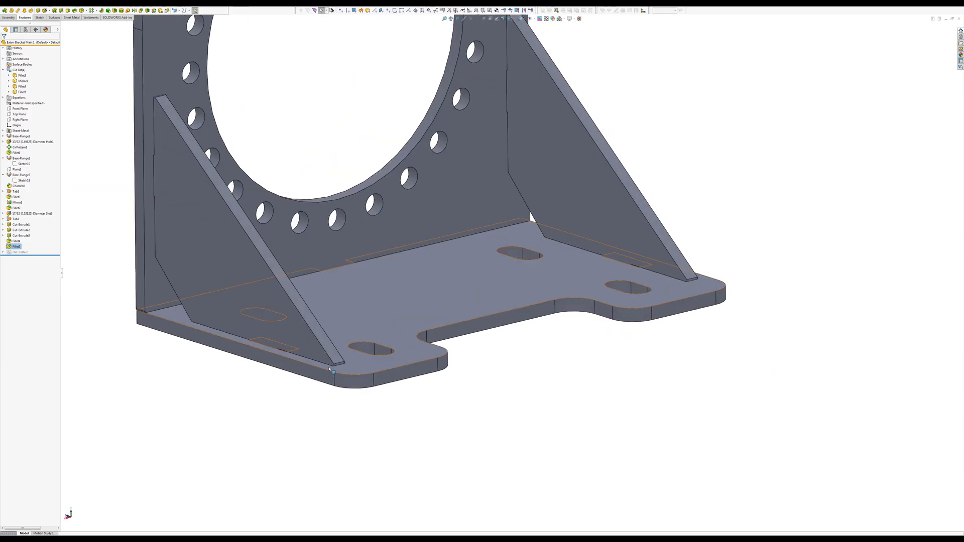
pyautogui.moveTo(346, 368)
pyautogui.mouseDown(button='middle')
pyautogui.moveTo(362, 352)
pyautogui.moveTo(353, 330)
pyautogui.moveTo(338, 337)
pyautogui.moveTo(336, 366)
pyautogui.mouseUp(button='middle')
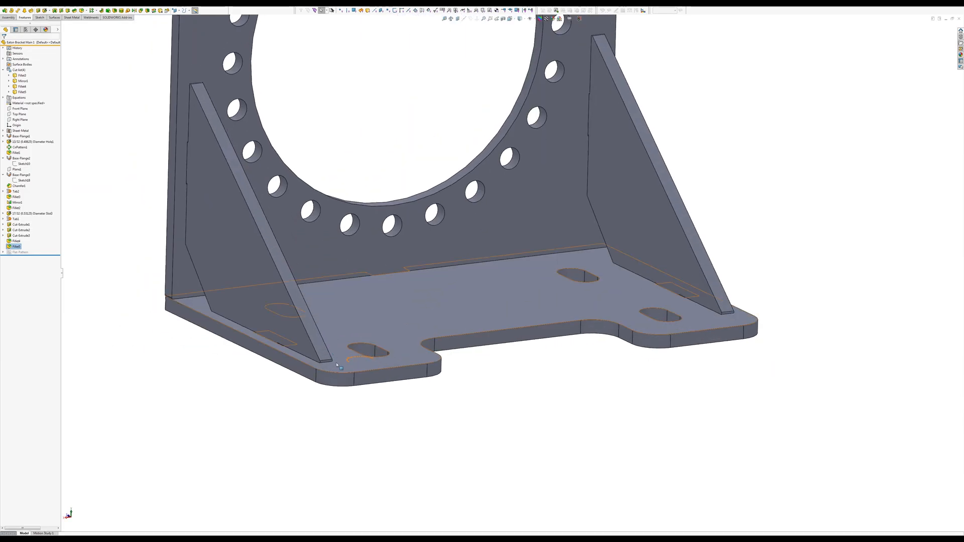
pyautogui.click(257, 265)
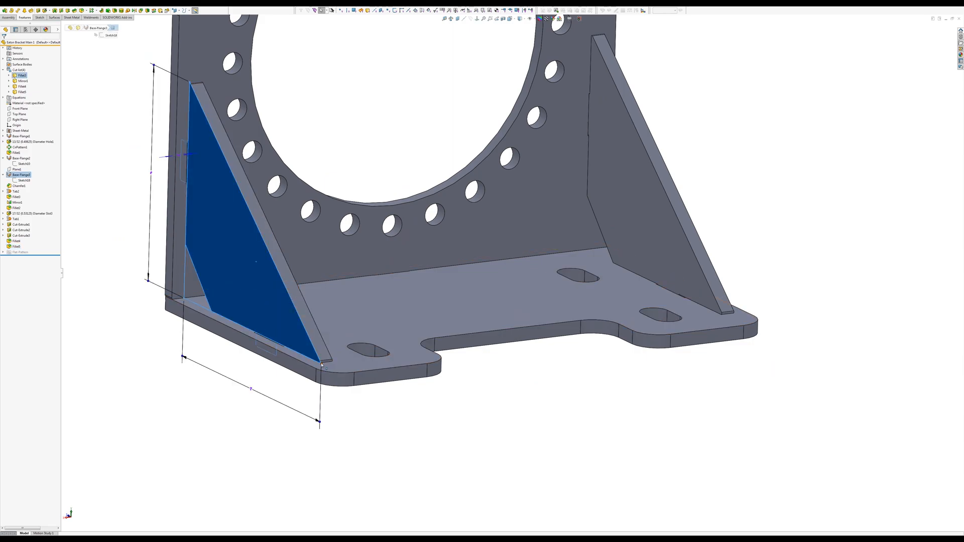
pyautogui.click(18, 197)
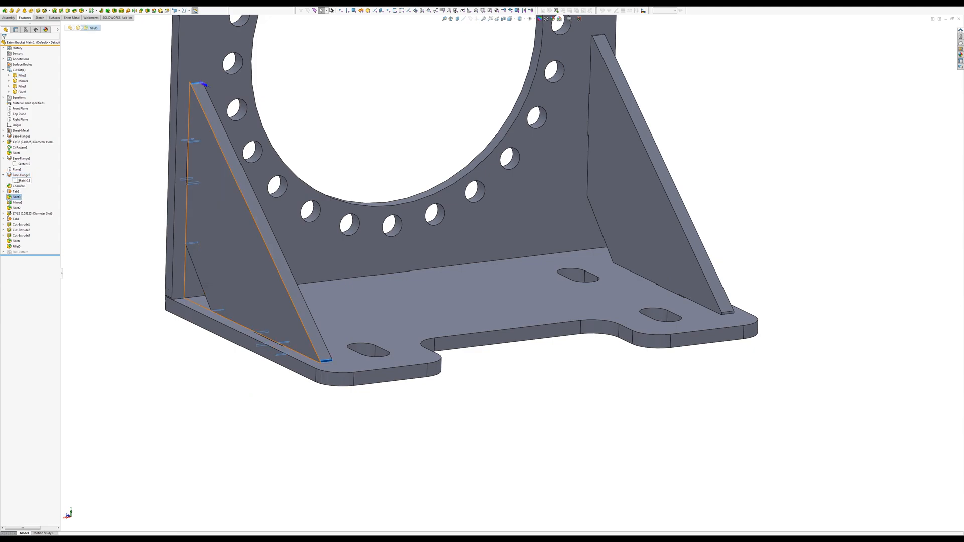
pyautogui.click(22, 182)
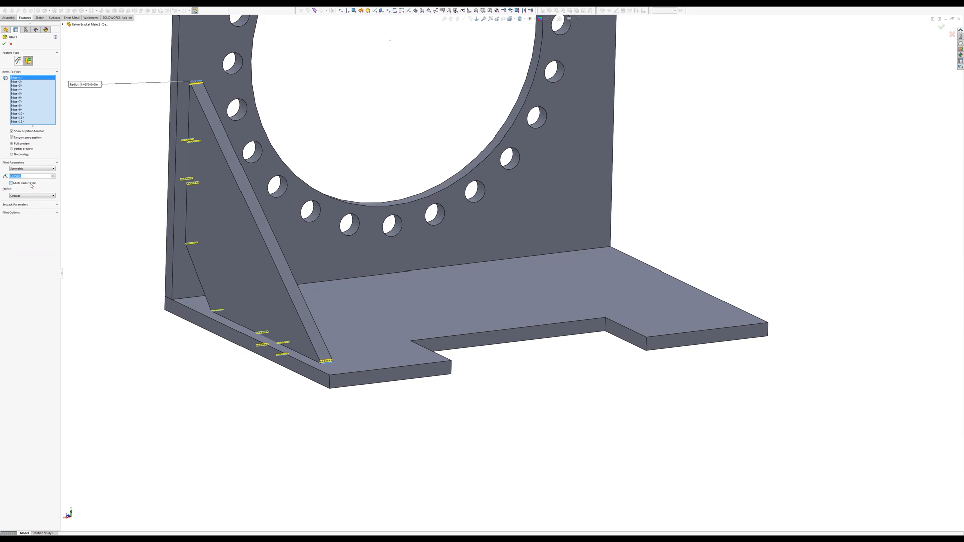
pyautogui.click(29, 184)
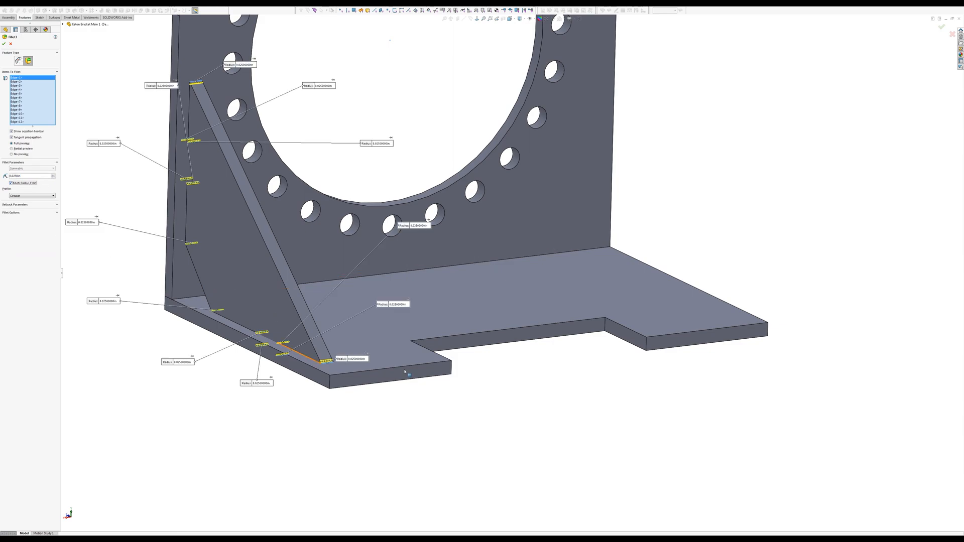
pyautogui.click(354, 359)
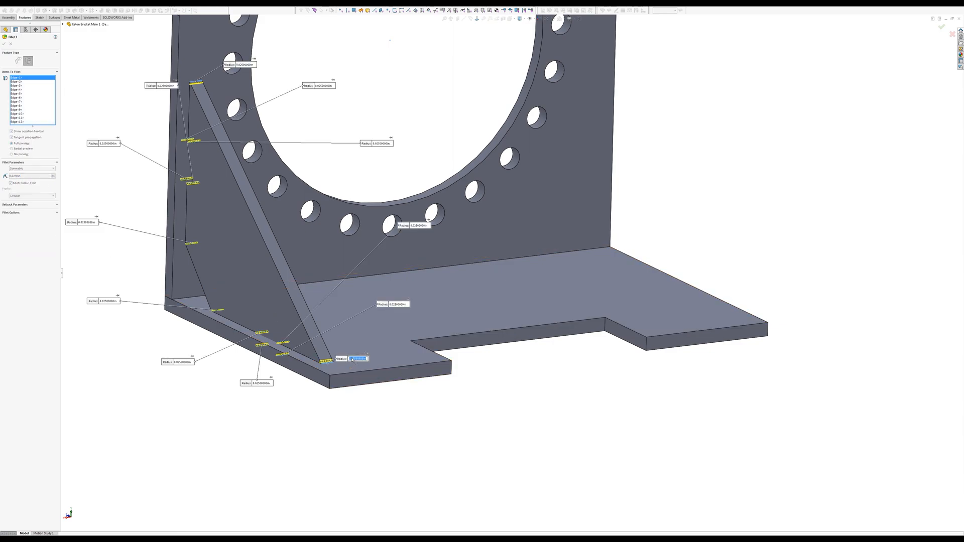
pyautogui.write('.25')
pyautogui.press('Return')
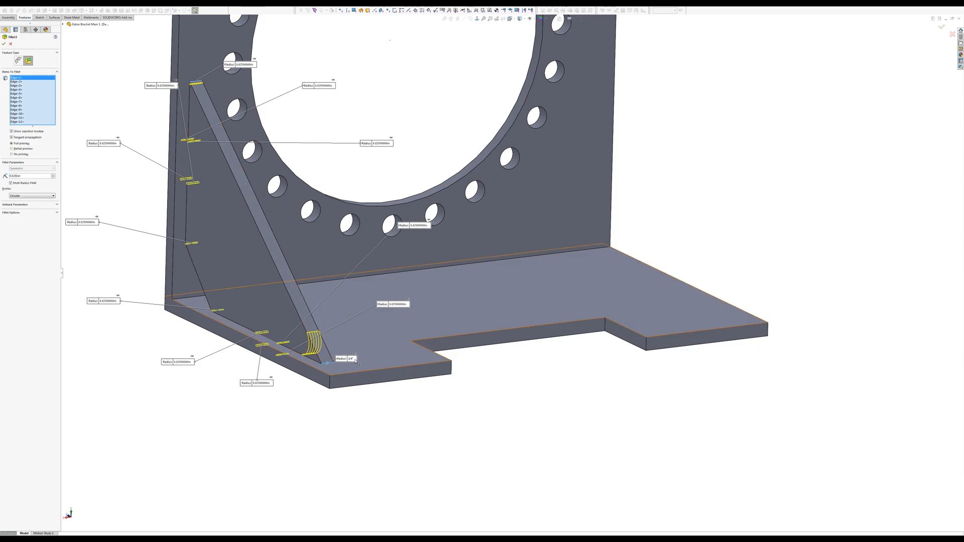
pyautogui.press('Return')
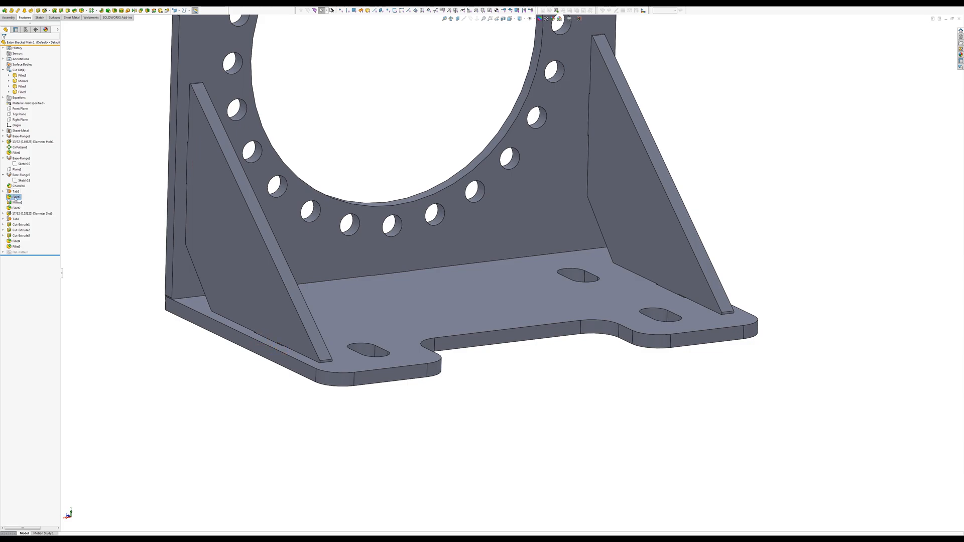
# Roll the feature history back to just before the gusset's edge fillet.
pyautogui.click(16, 197)
pyautogui.click(14, 196)
pyautogui.click(10, 197)
pyautogui.click(26, 185)
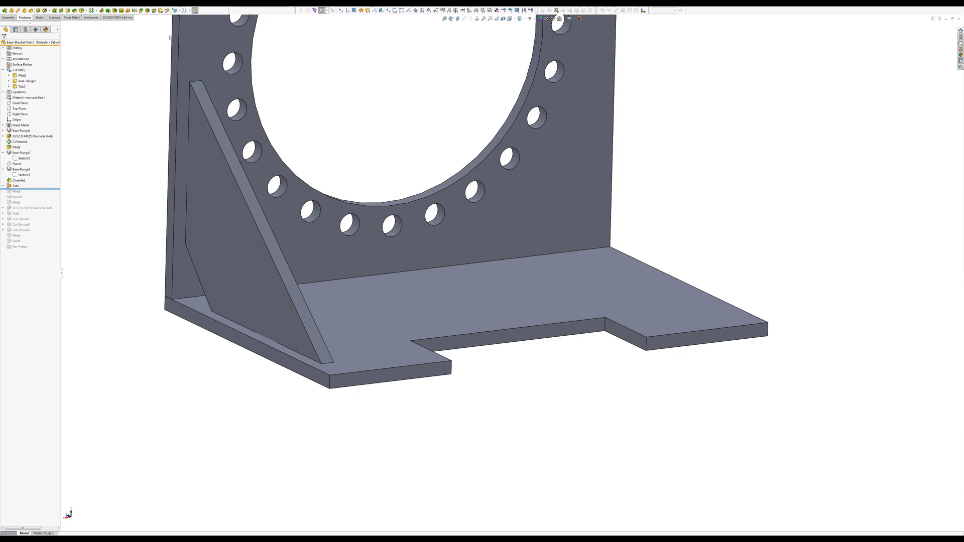
# Start a chamfer on the gusset's upper and lower sharp tip edges with a 30-degree angle.
pyautogui.click(196, 81)
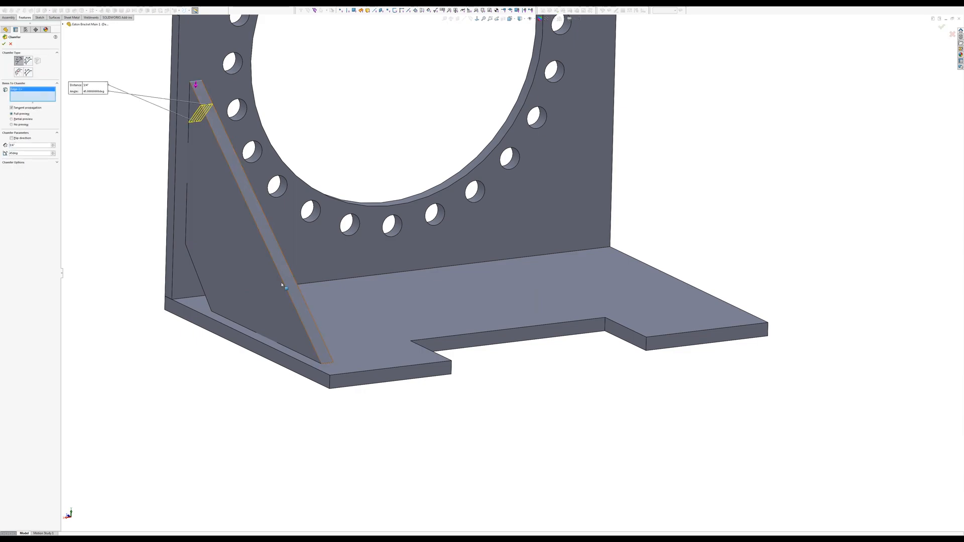
pyautogui.click(327, 361)
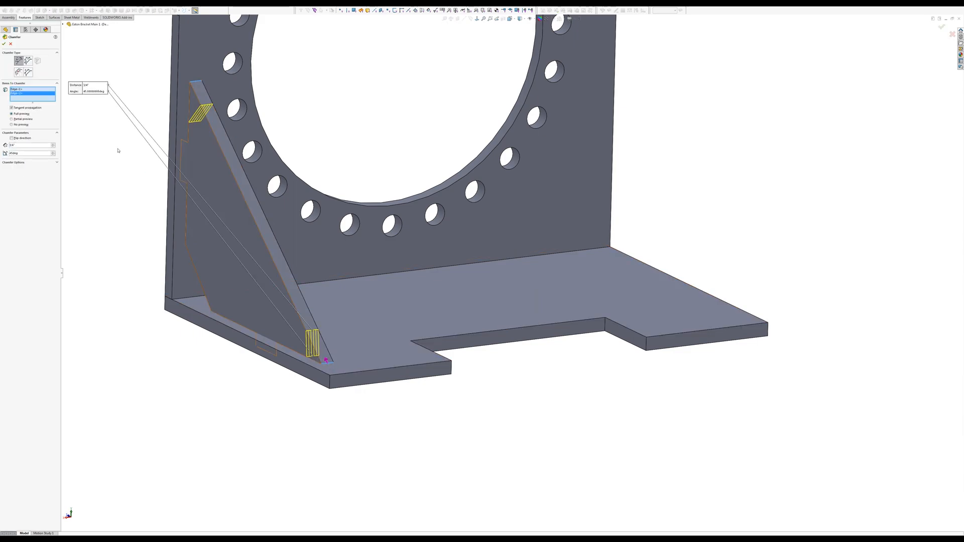
pyautogui.moveTo(118, 150); pyautogui.dragTo(398, 301, button='middle')
pyautogui.doubleClick(38, 153)
pyautogui.write('30')
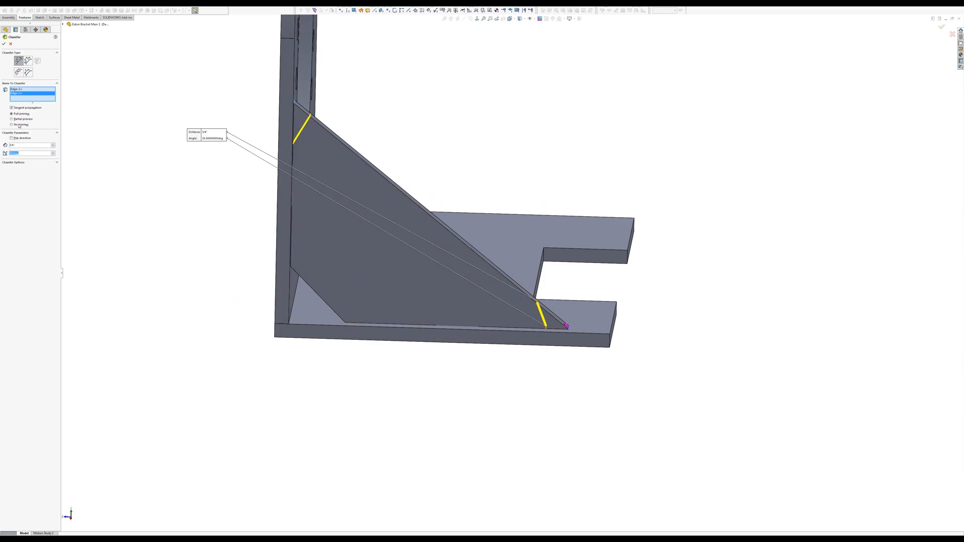
# Reverse the chamfer direction at the gusset's upper tip and try the reversed direction at its lower tip.
pyautogui.click(18, 89)
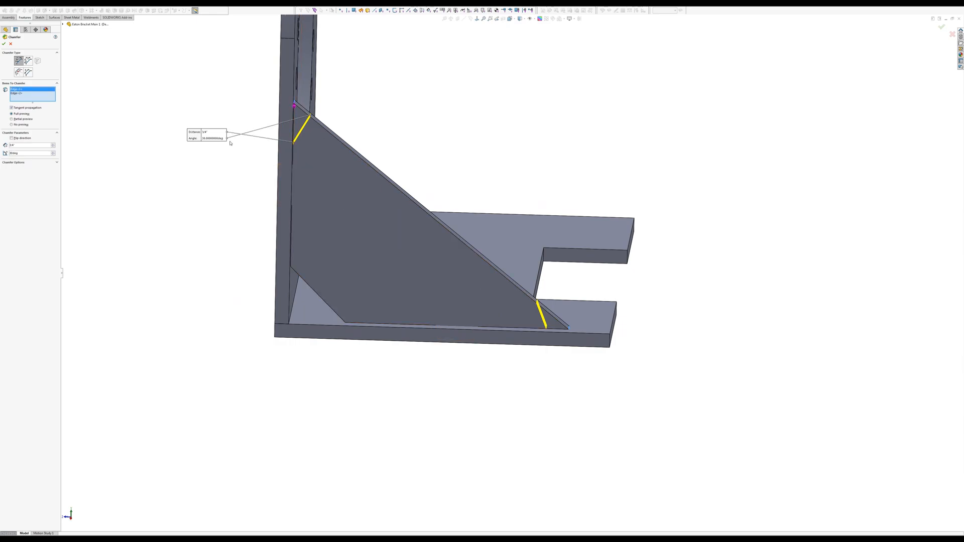
pyautogui.click(295, 105)
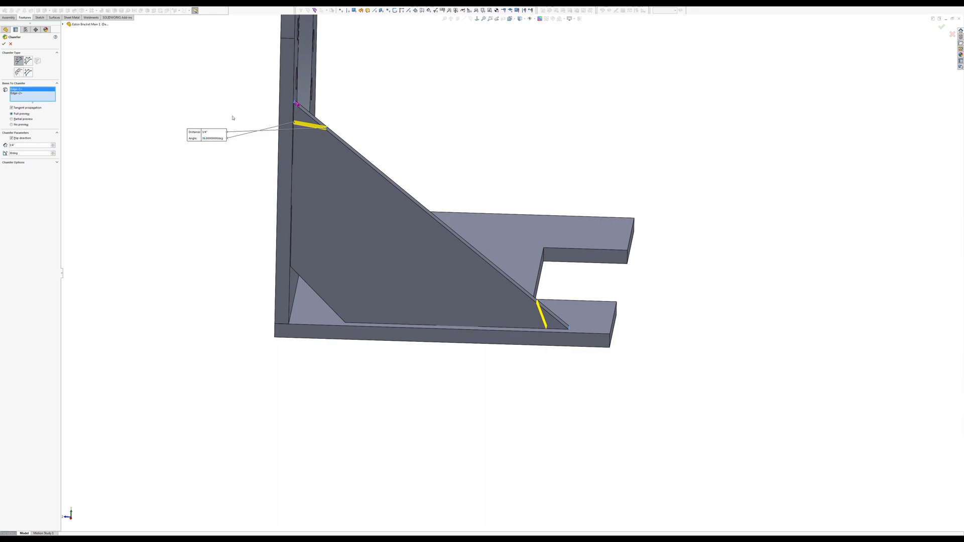
pyautogui.doubleClick(24, 152)
pyautogui.click(24, 95)
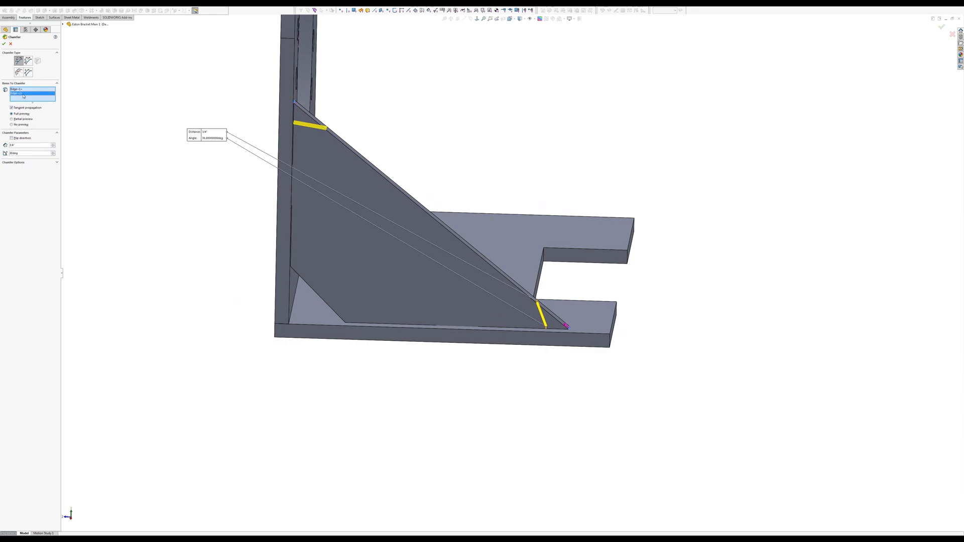
pyautogui.click(566, 326)
pyautogui.click(402, 253)
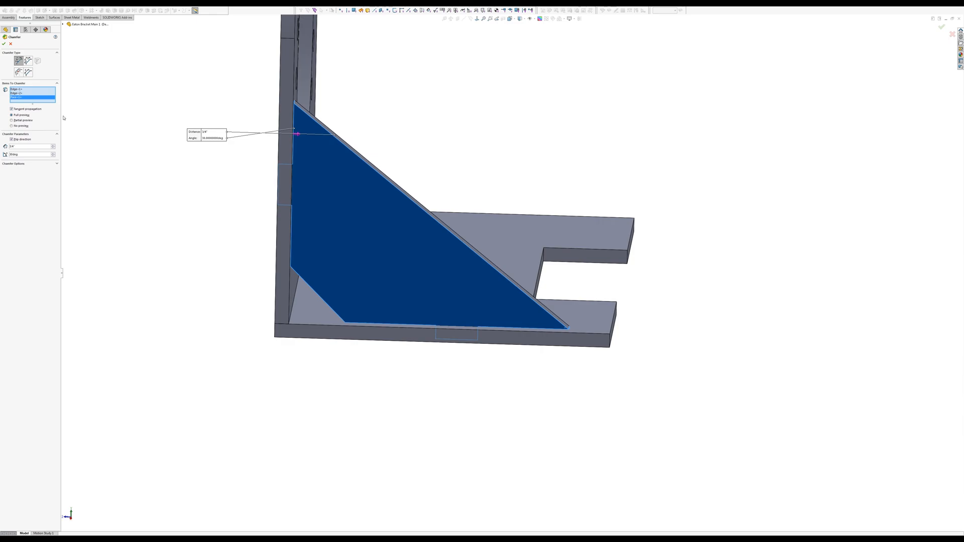
pyautogui.press('Delete')
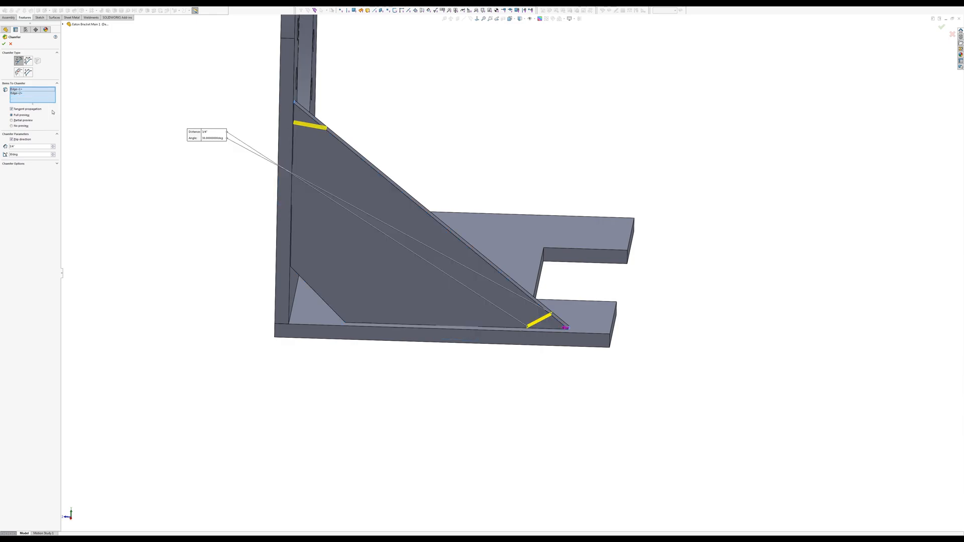
pyautogui.click(566, 329)
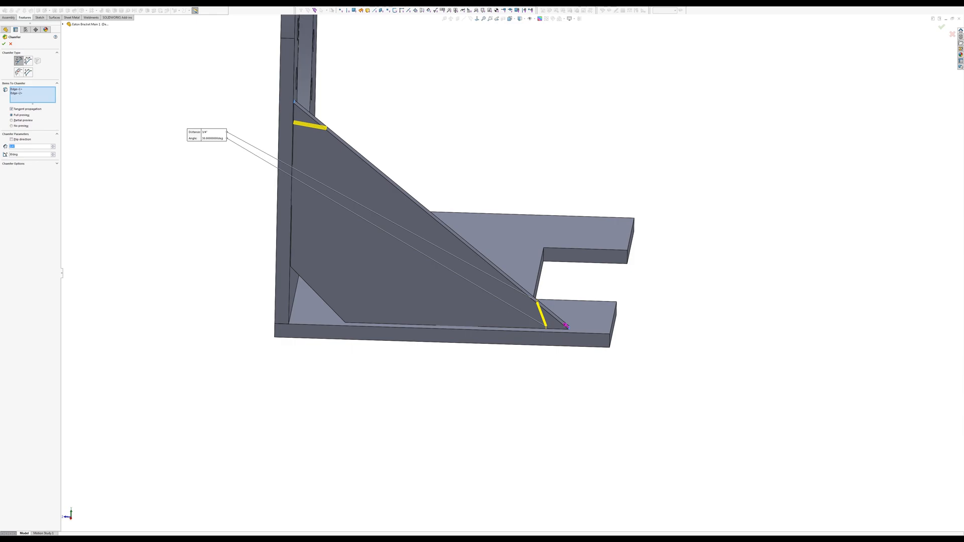
# Try chamfer angles of 45 and 40 degrees on the gusset tips.
pyautogui.doubleClick(13, 155)
pyautogui.write('45')
pyautogui.press('Return')
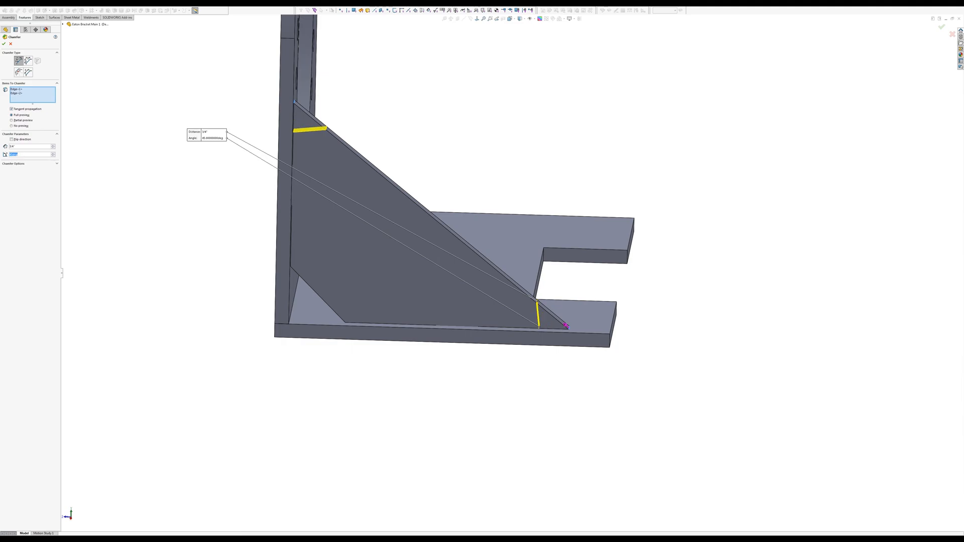
pyautogui.write('40')
pyautogui.press('Return')
# Set the gusset-tip chamfer distance to 0.25 in.
pyautogui.click(22, 148)
pyautogui.write('.25')
pyautogui.press('Return')
# Try chamfer angles of 45 and 35 degrees, judging the tip cuts from the side of the gusset.
pyautogui.moveTo(179, 64); pyautogui.dragTo(211, 30, button='middle')
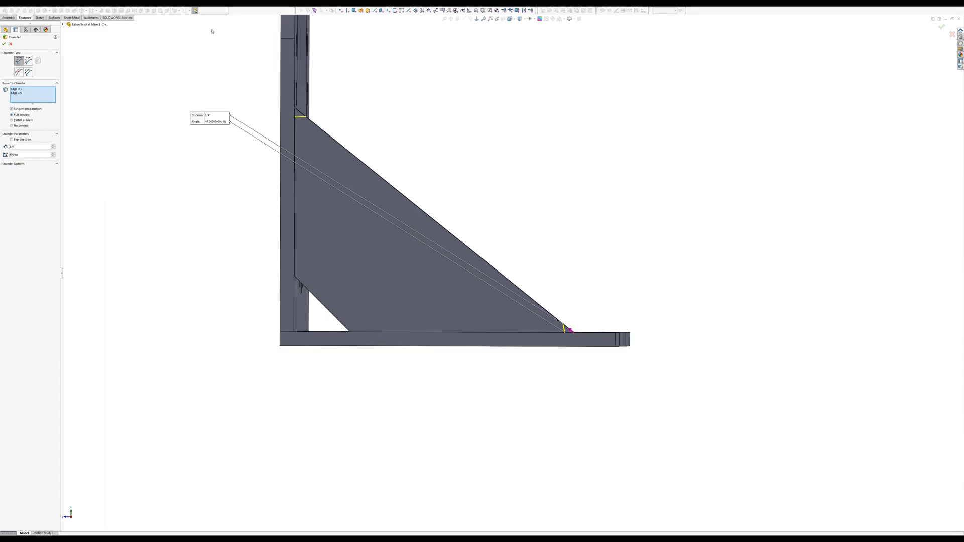
pyautogui.doubleClick(31, 154)
pyautogui.write('45')
pyautogui.press('Return')
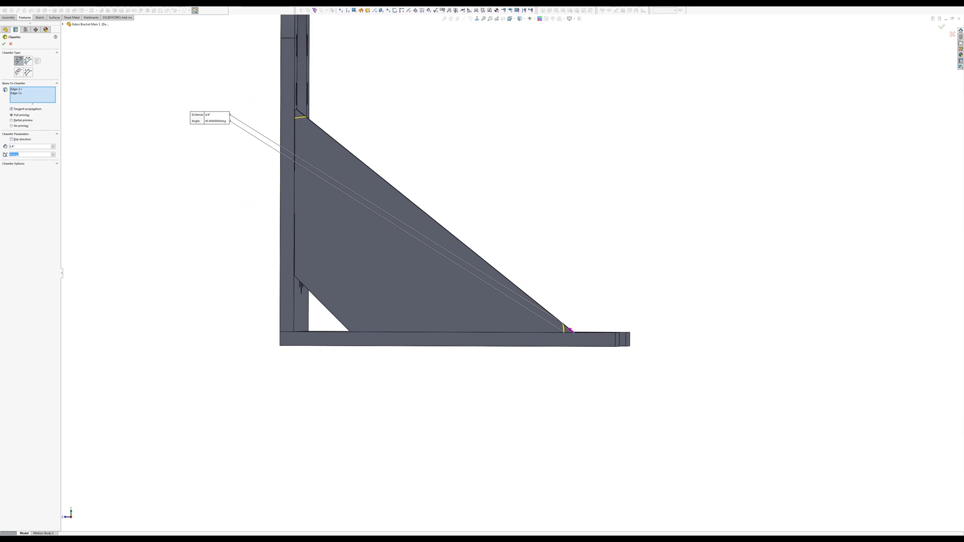
pyautogui.write('35')
pyautogui.press('Return')
pyautogui.write('35')
pyautogui.press('Return')
# Finish the gusset-tip chamfer with a 45-degree angle and roll the feature history forward to just before the flat pattern.
pyautogui.moveTo(308, 151); pyautogui.dragTo(250, 165, button='middle')
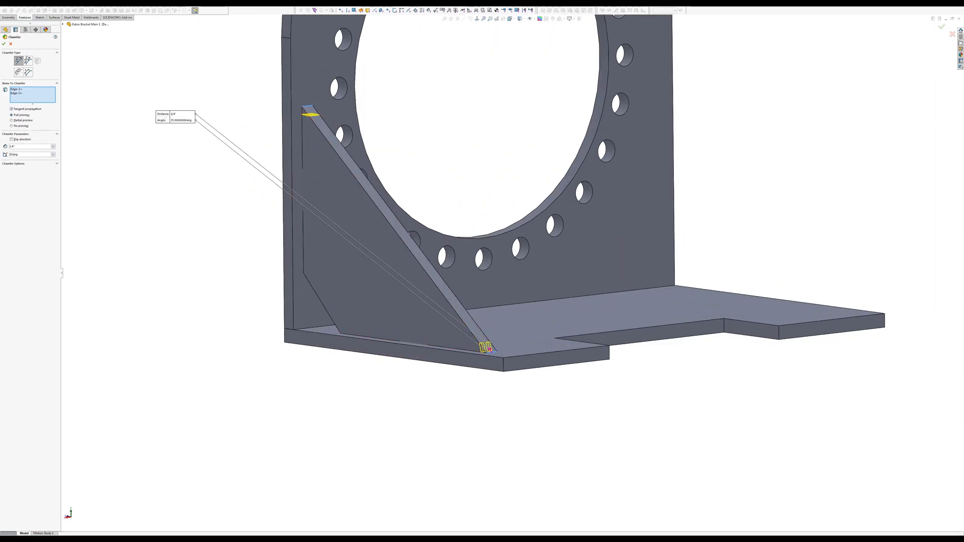
pyautogui.doubleClick(21, 154)
pyautogui.write('45')
pyautogui.press('Return')
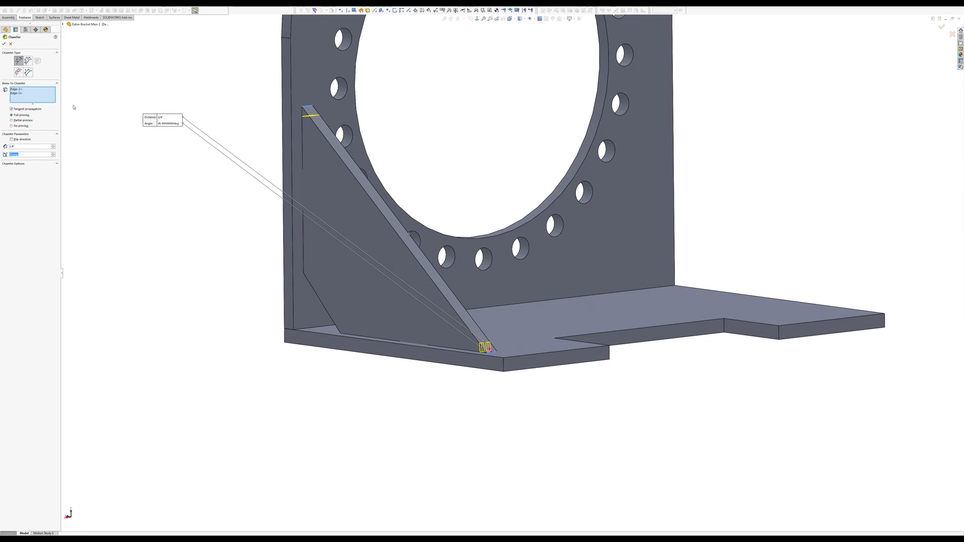
pyautogui.click(3, 45)
pyautogui.moveTo(411, 366); pyautogui.dragTo(436, 388, button='middle')
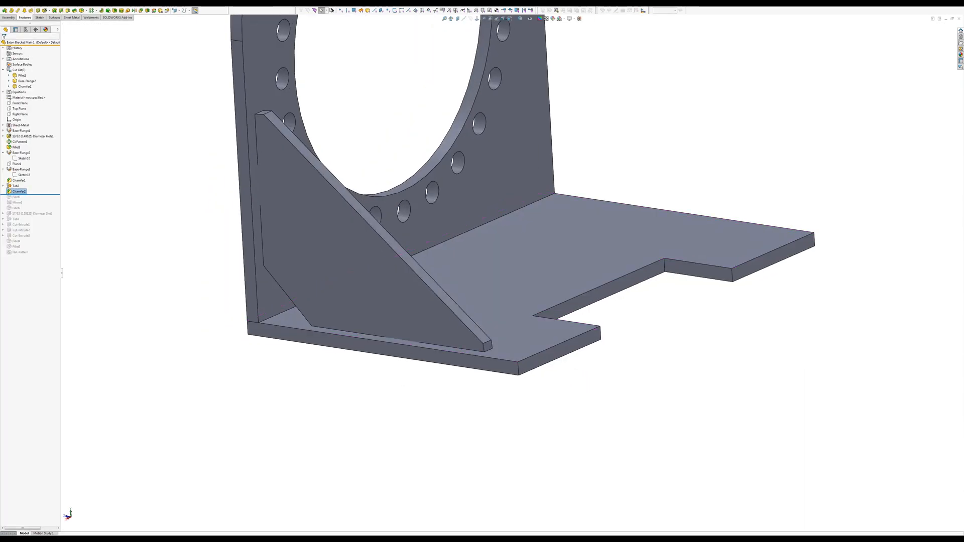
pyautogui.moveTo(30, 194); pyautogui.dragTo(38, 259)
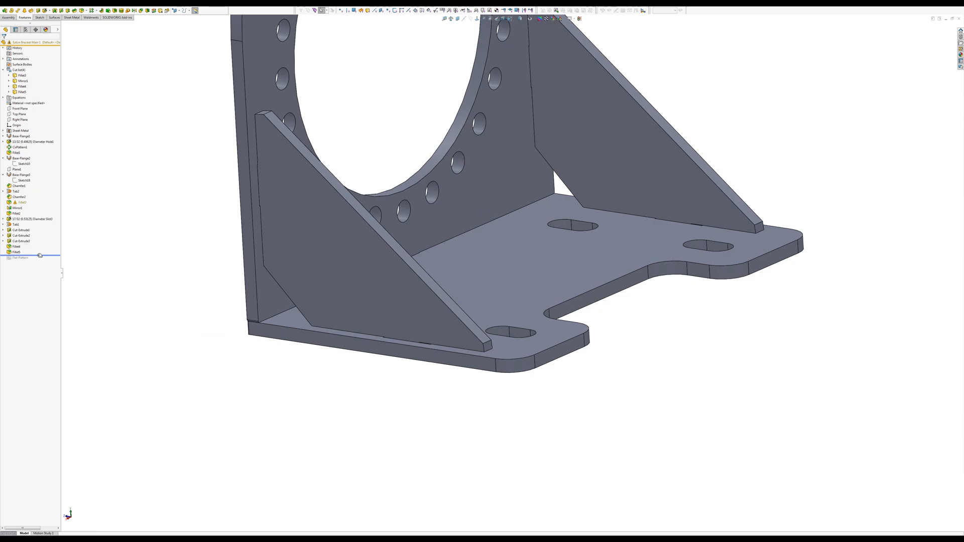
# Add the new edges at the chamfered tips to the gusset's fillet and remove its missing edge references.
pyautogui.click(20, 203)
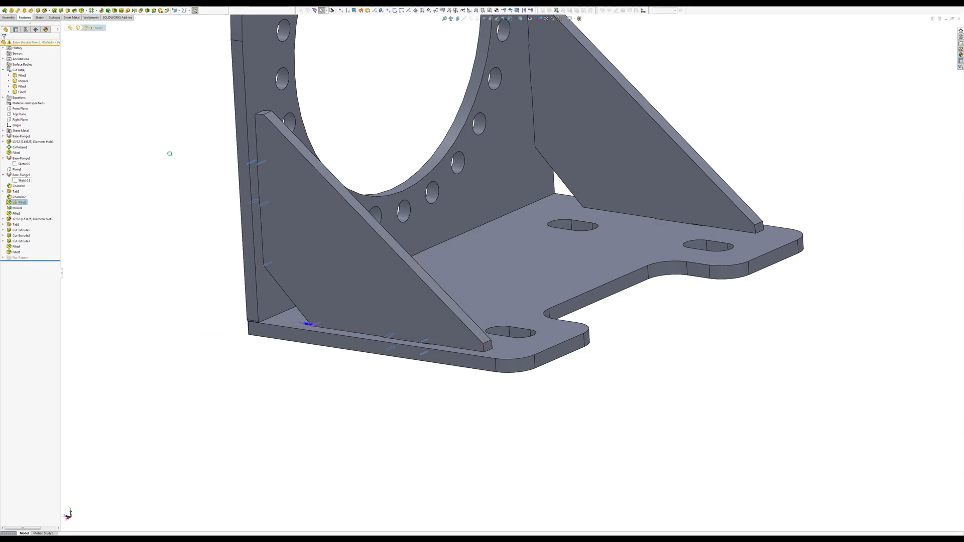
pyautogui.click(260, 113)
pyautogui.click(273, 101)
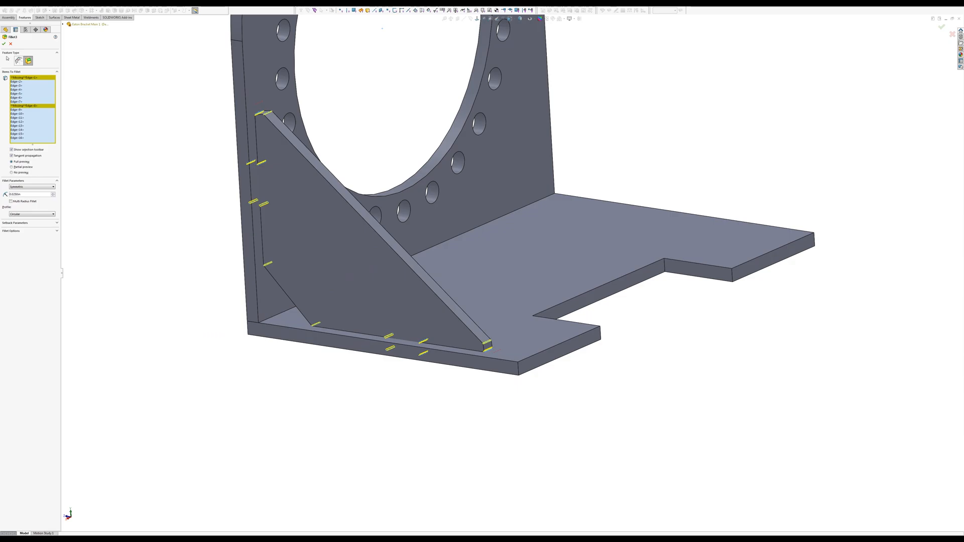
pyautogui.click(4, 45)
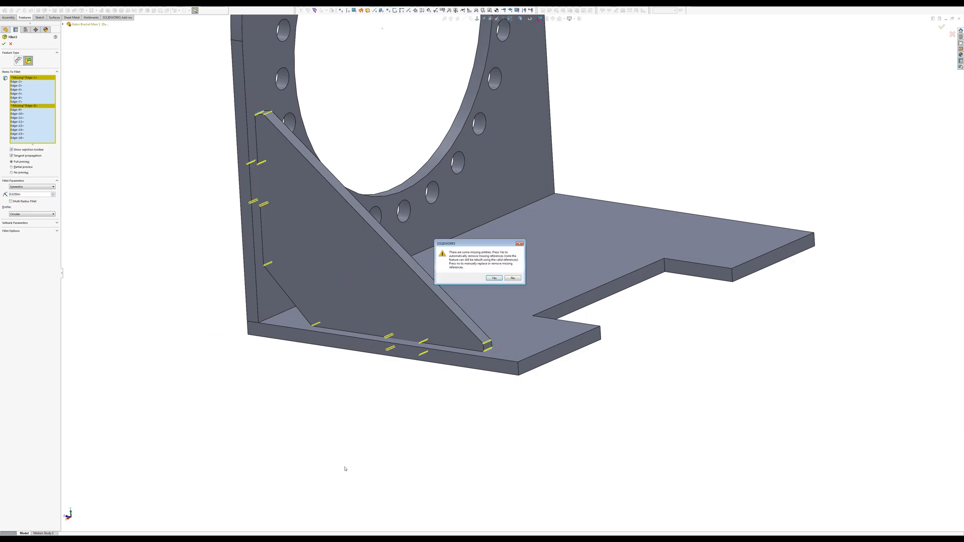
pyautogui.click(494, 278)
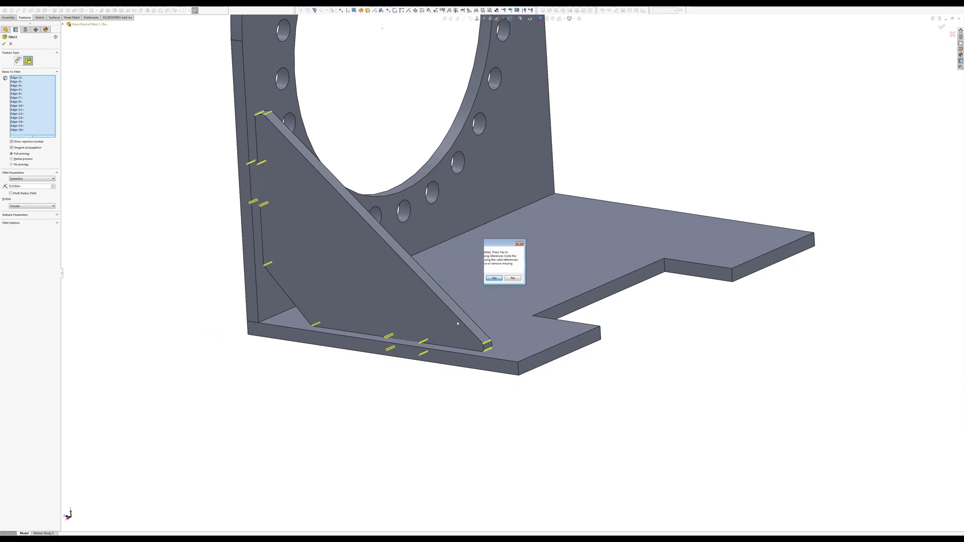
# Examine the whole bracket and the chamfered tips of both gussets from several angles.
pyautogui.scroll(5, 488, 417)
pyautogui.scroll(2, 495, 416)
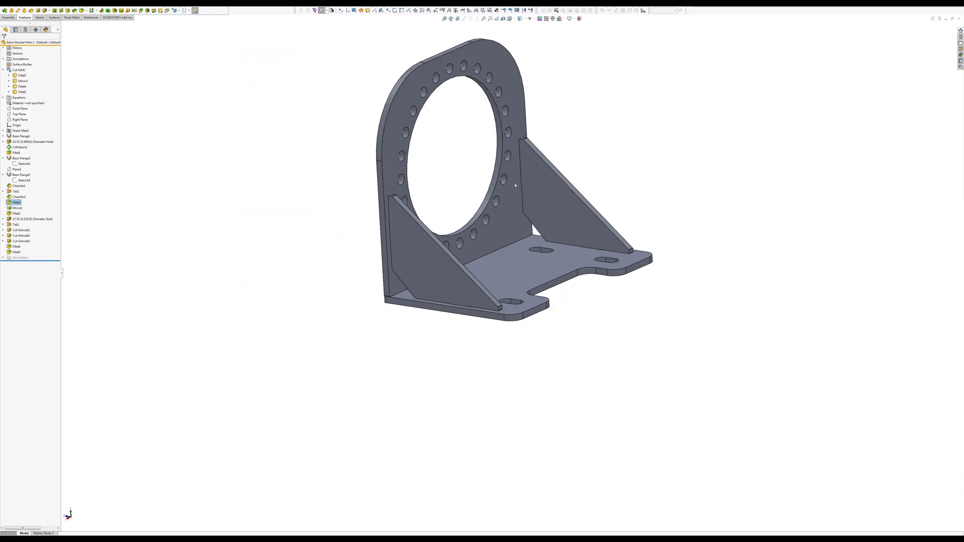
pyautogui.scroll(-3, 516, 216)
pyautogui.scroll(2, 534, 266)
pyautogui.scroll(-2, 521, 237)
pyautogui.moveTo(392, 347); pyautogui.dragTo(405, 367, button='middle')
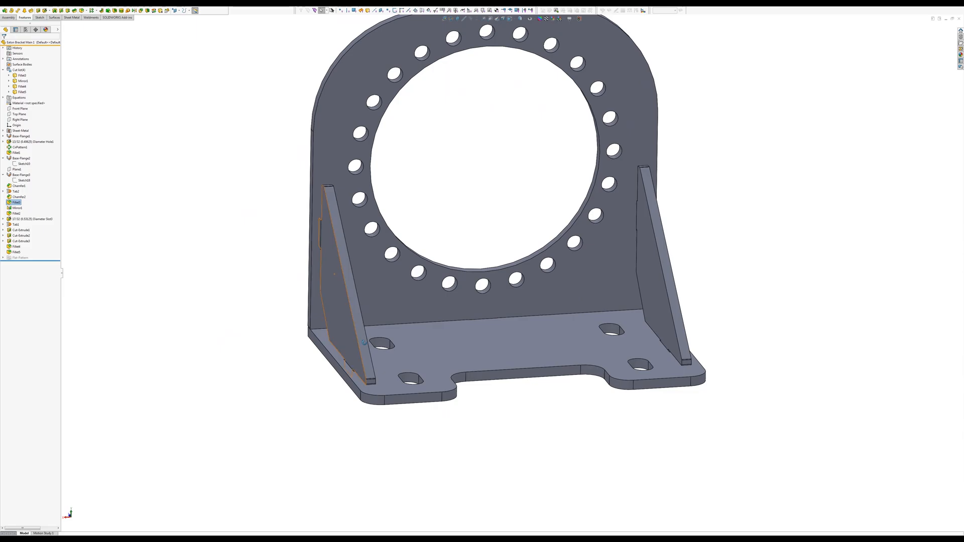
pyautogui.moveTo(512, 420); pyautogui.dragTo(523, 396, button='middle')
pyautogui.scroll(3, 519, 201)
pyautogui.scroll(-1, 520, 200)
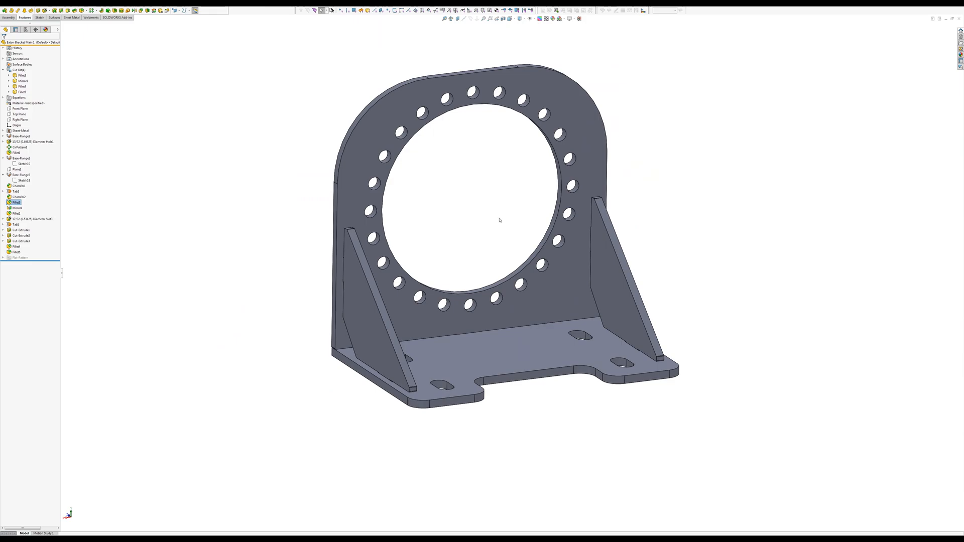
# Switch to the motor assembly and rotate the motor about its axis until it sits square to the bracket's base plate.
pyautogui.hotkey('ctrl', 'Tab')
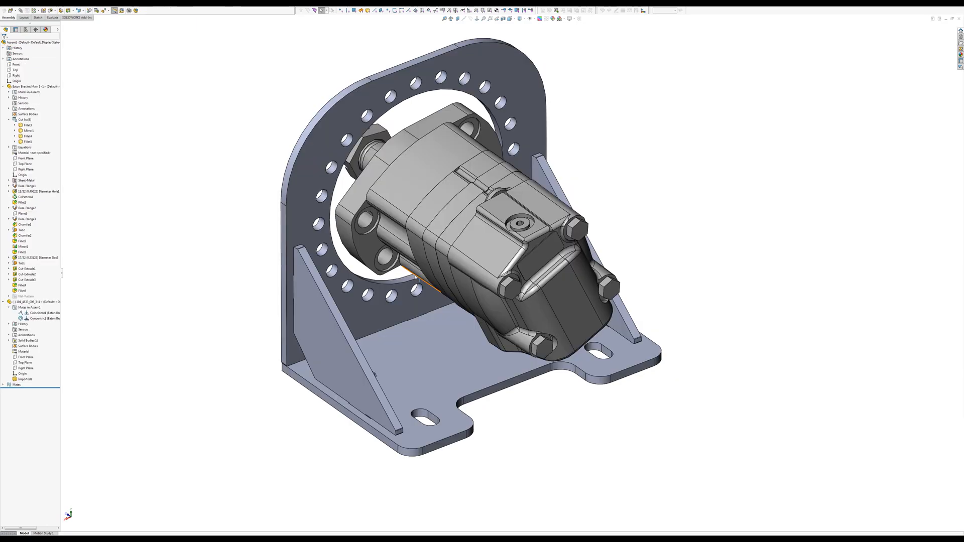
pyautogui.moveTo(417, 275); pyautogui.dragTo(454, 191, button='middle')
pyautogui.click(431, 216)
pyautogui.moveTo(453, 191); pyautogui.dragTo(453, 176)
pyautogui.moveTo(461, 282); pyautogui.dragTo(483, 271, button='middle')
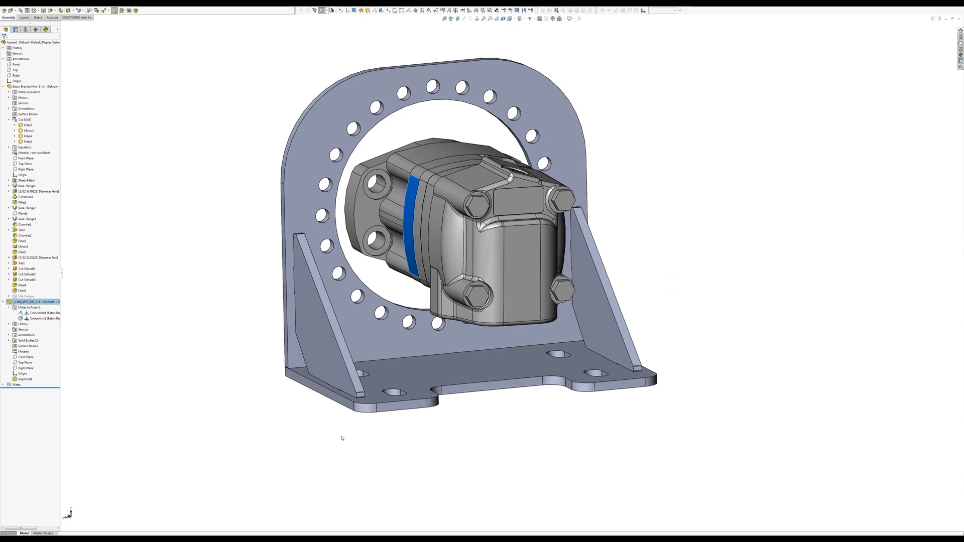
pyautogui.click(311, 441)
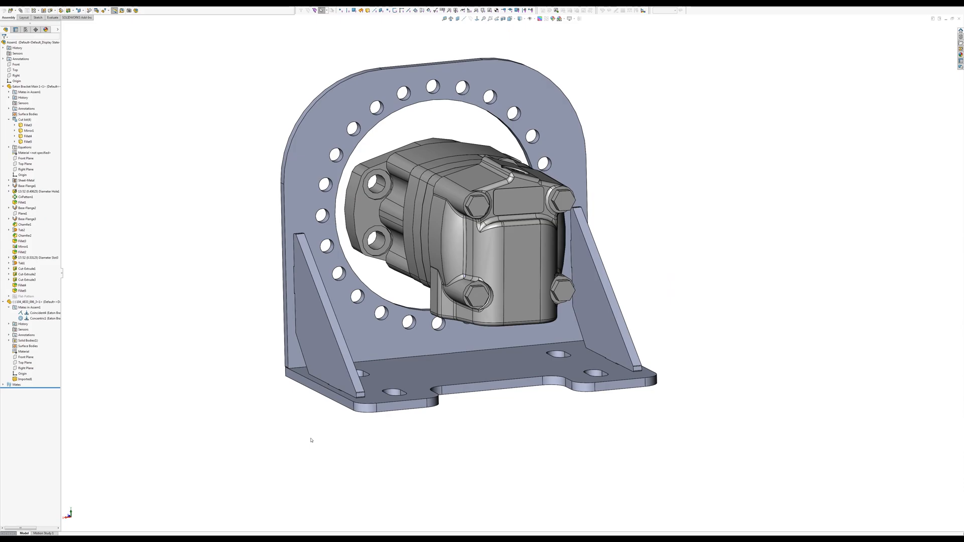
# Switch to the bracket part, save it as a copy named Eaton Bracket Main 2, and open that copy.
pyautogui.hotkey('ctrl', 'Tab')
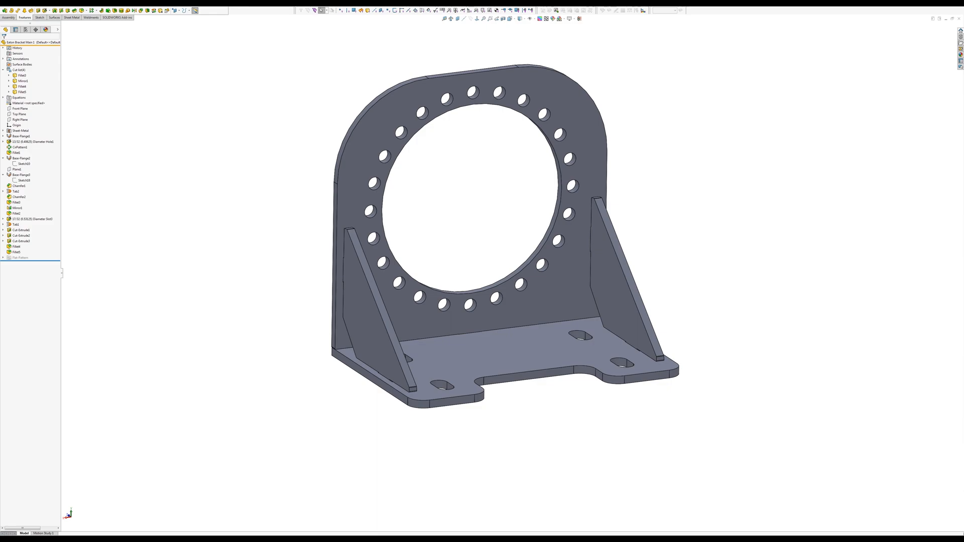
pyautogui.click(49, 7)
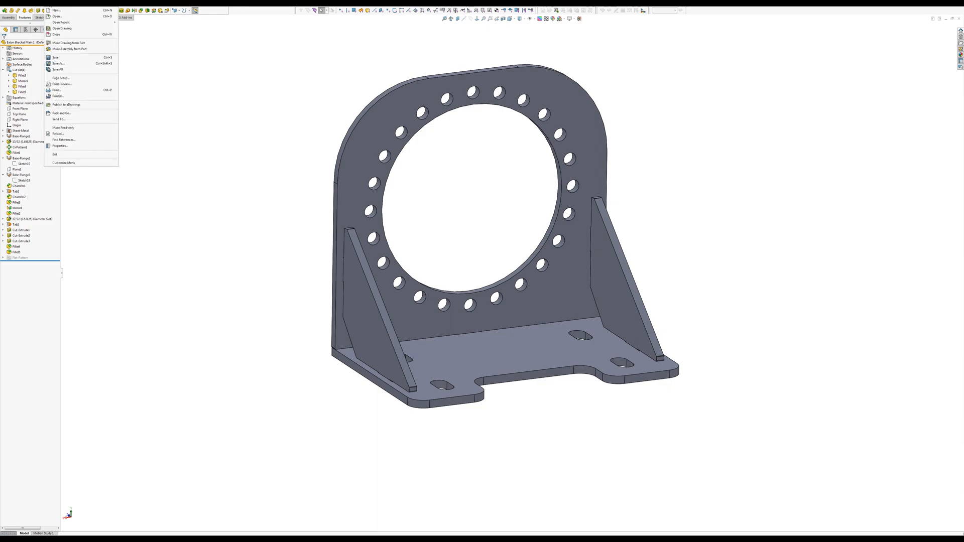
pyautogui.click(58, 63)
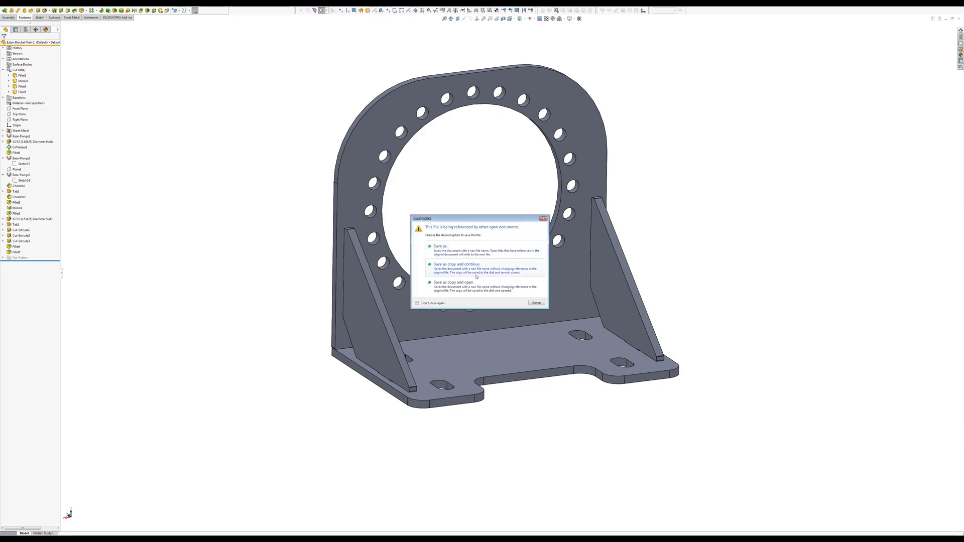
pyautogui.click(465, 290)
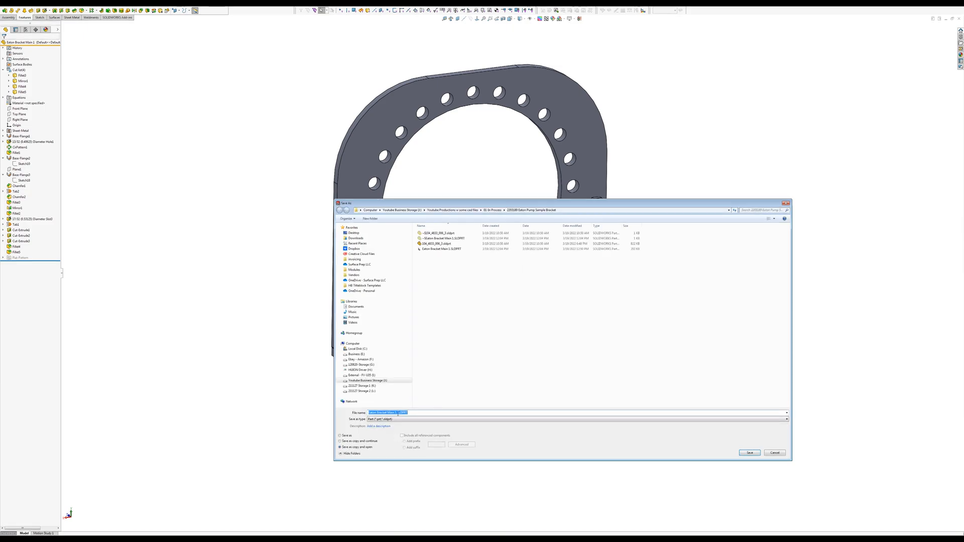
pyautogui.click(396, 413)
pyautogui.click(750, 453)
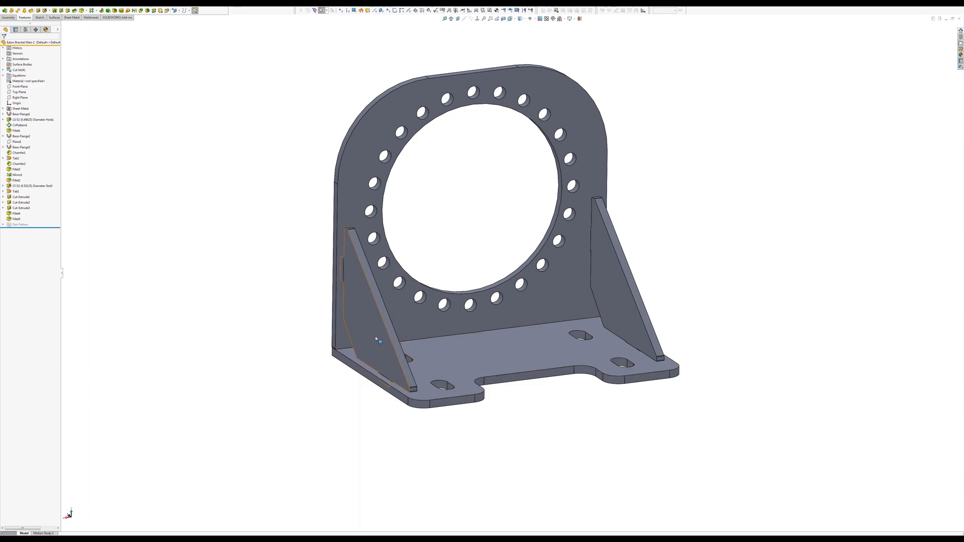
# Delete the last fillet feature, Fillet5, from the copied bracket.
pyautogui.click(451, 357)
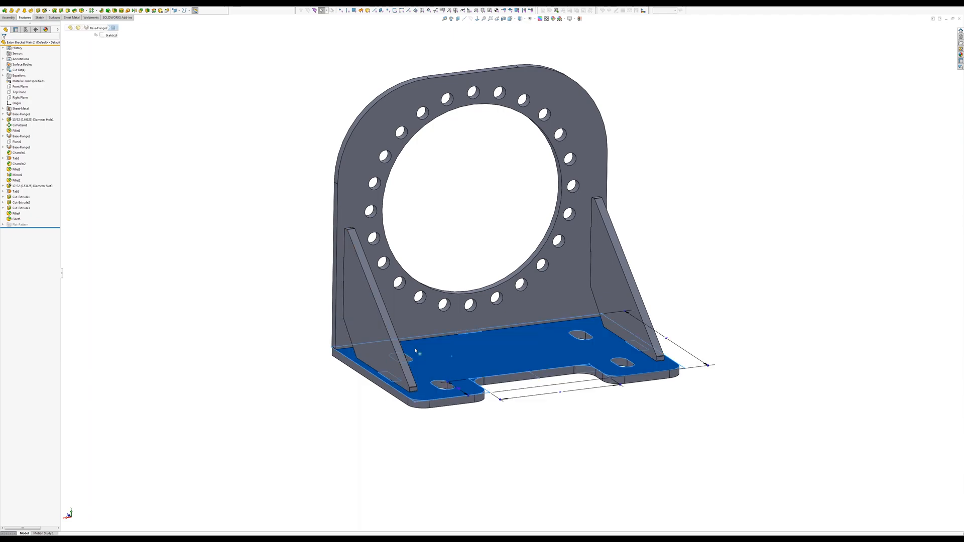
pyautogui.click(376, 339)
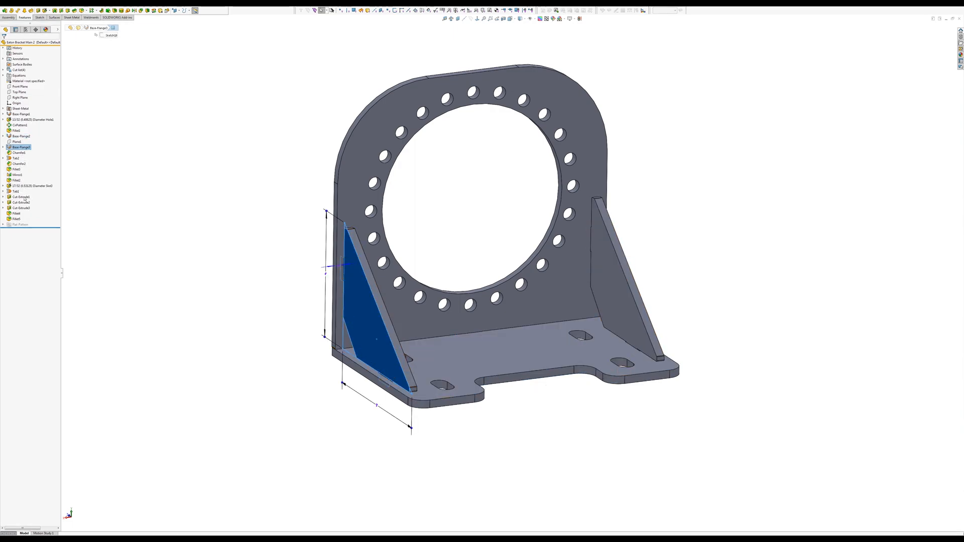
pyautogui.click(18, 214)
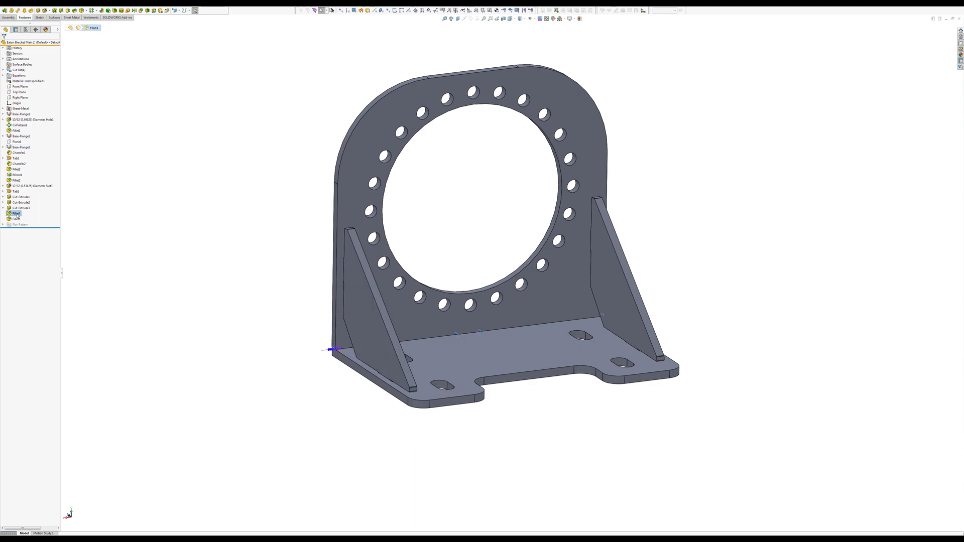
pyautogui.click(17, 219)
pyautogui.press('Delete')
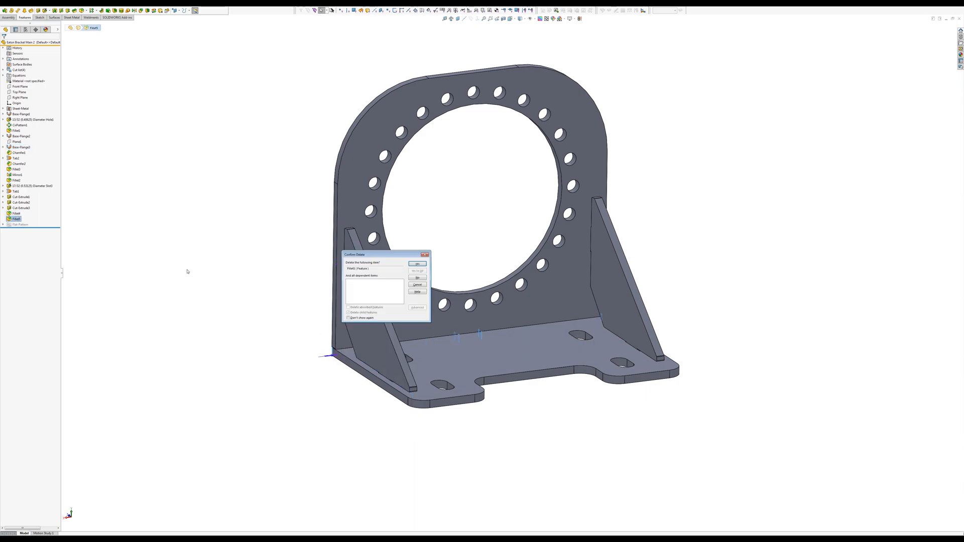
pyautogui.click(417, 264)
# Delete the base plate's flange feature without deleting its absorbed sketch or child features.
pyautogui.click(22, 208)
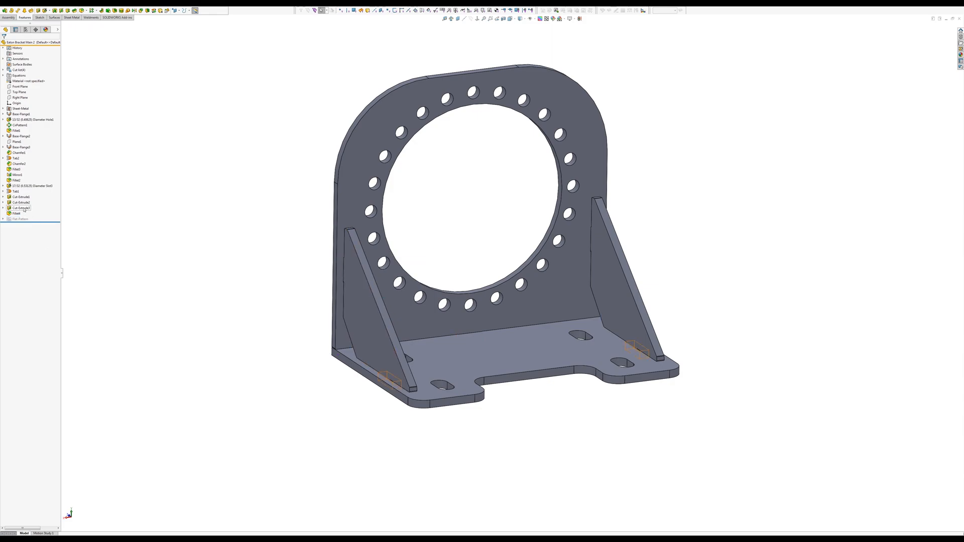
pyautogui.click(486, 354)
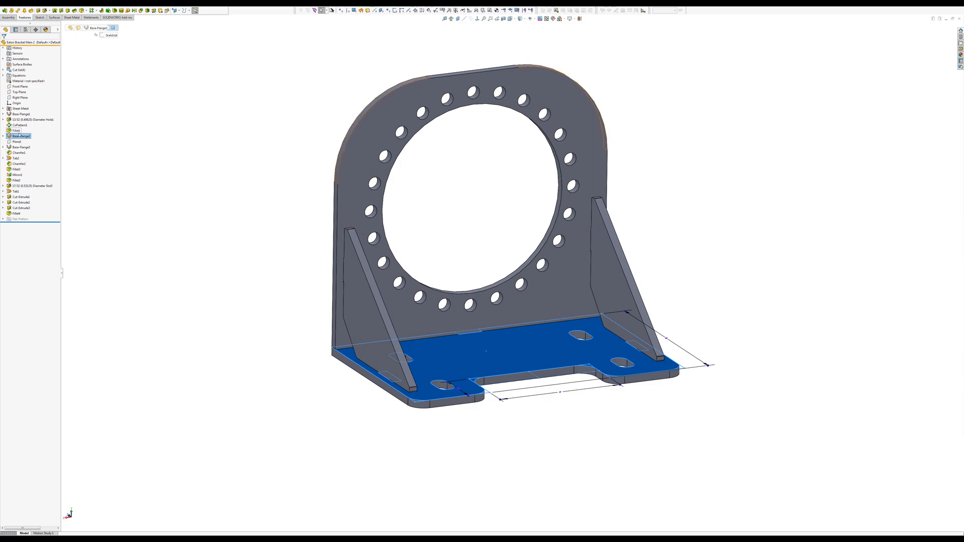
pyautogui.press('Delete')
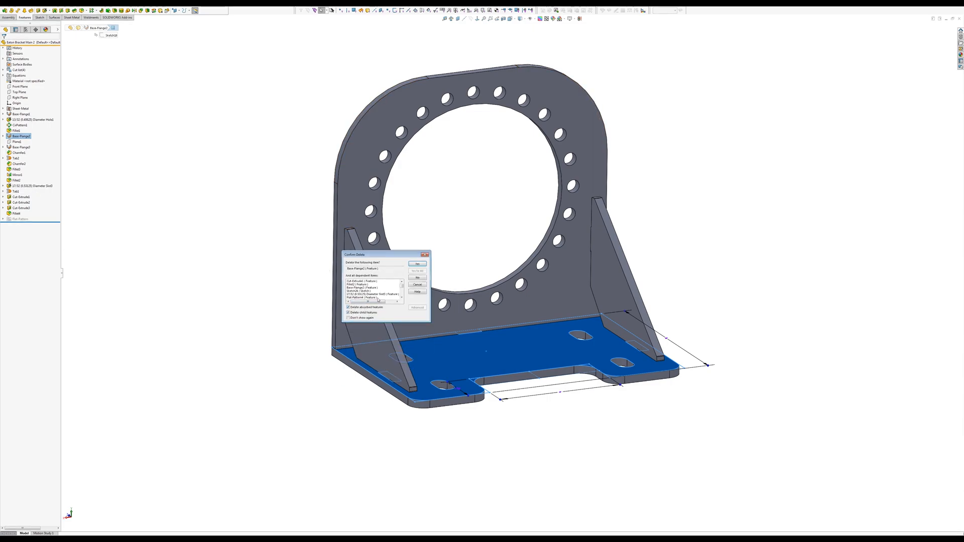
pyautogui.click(348, 312)
pyautogui.click(417, 264)
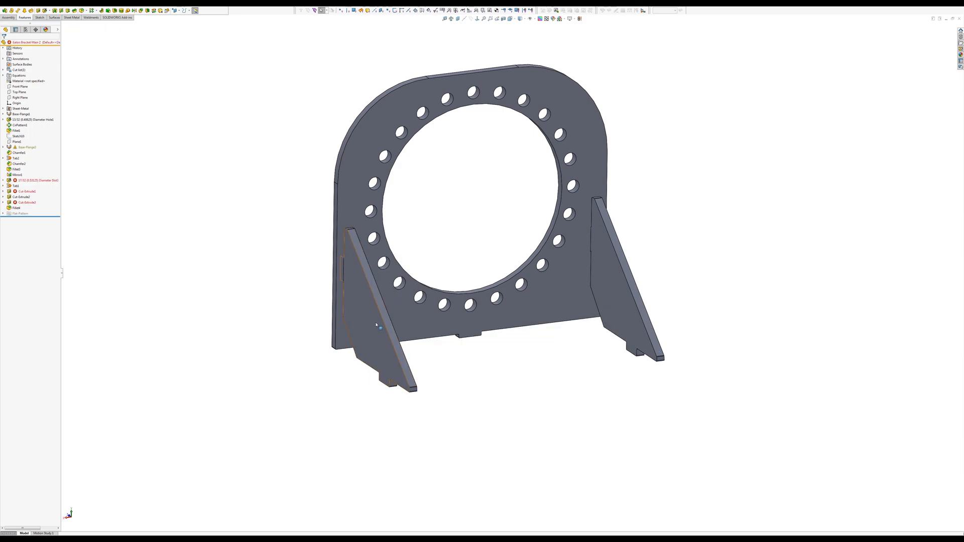
# Delete the base flange that forms the gussets while keeping its sketch.
pyautogui.click(27, 148)
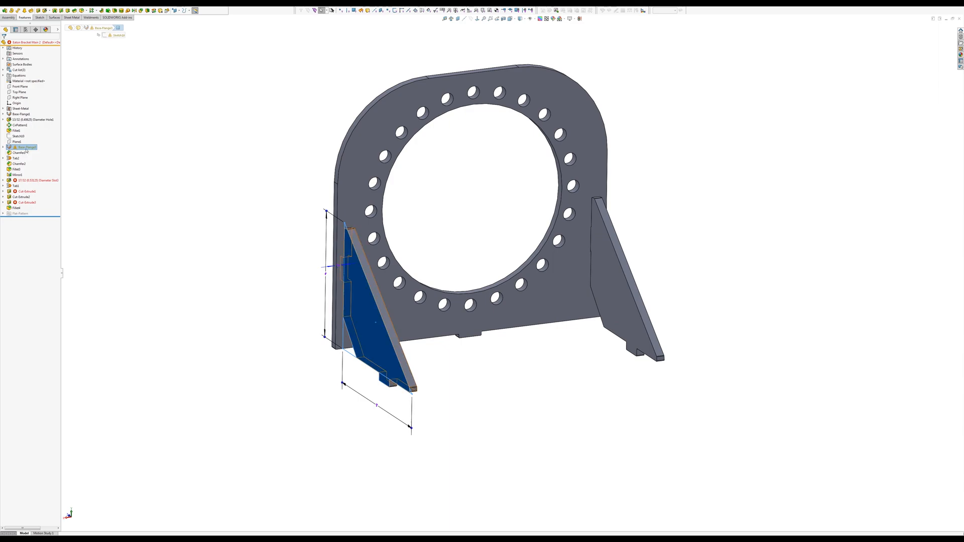
pyautogui.press('Delete')
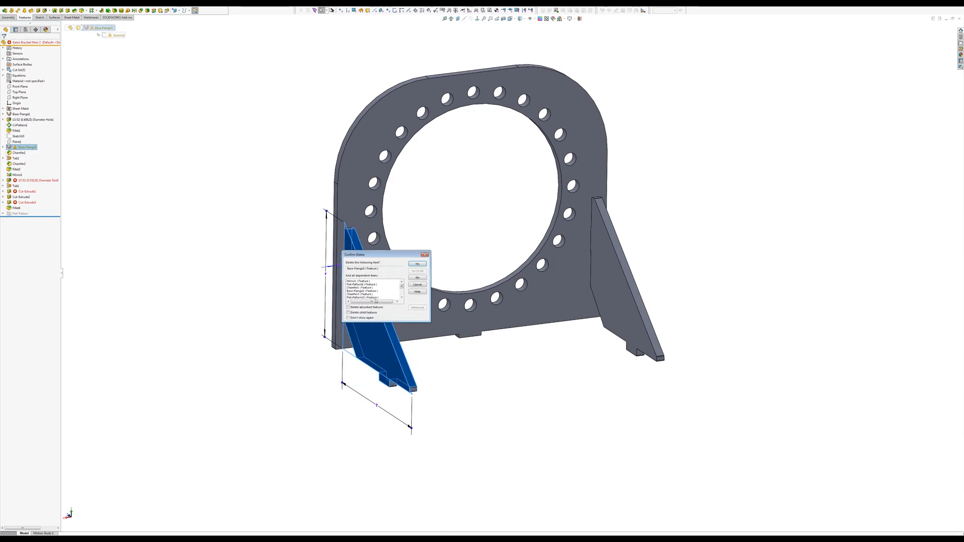
pyautogui.click(365, 308)
pyautogui.click(417, 264)
pyautogui.moveTo(396, 347)
pyautogui.mouseDown(button='middle')
pyautogui.moveTo(437, 195)
pyautogui.moveTo(402, 281)
pyautogui.moveTo(380, 316)
pyautogui.moveTo(367, 311)
pyautogui.mouseUp(button='middle')
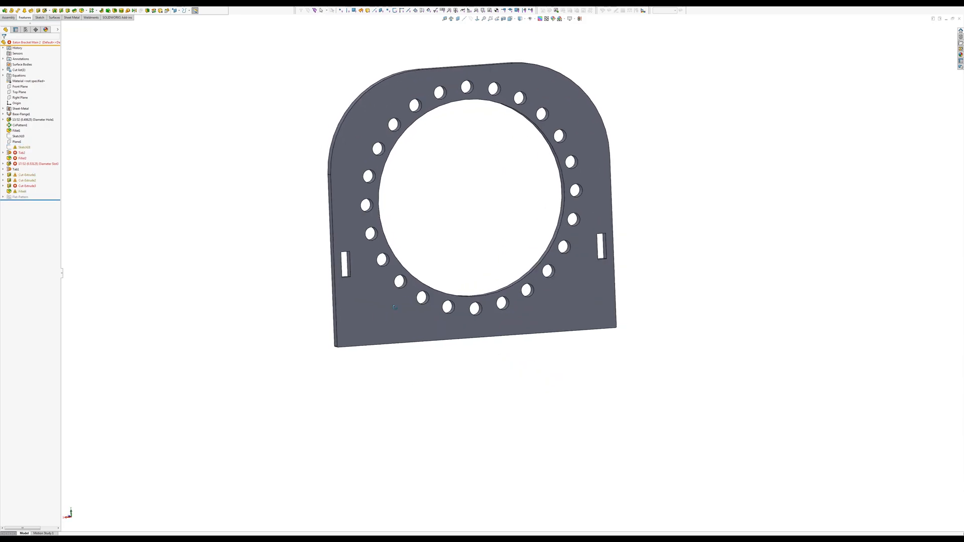
# Delete the leftover triangular gusset sketch and the reference plane it was drawn on.
pyautogui.click(18, 149)
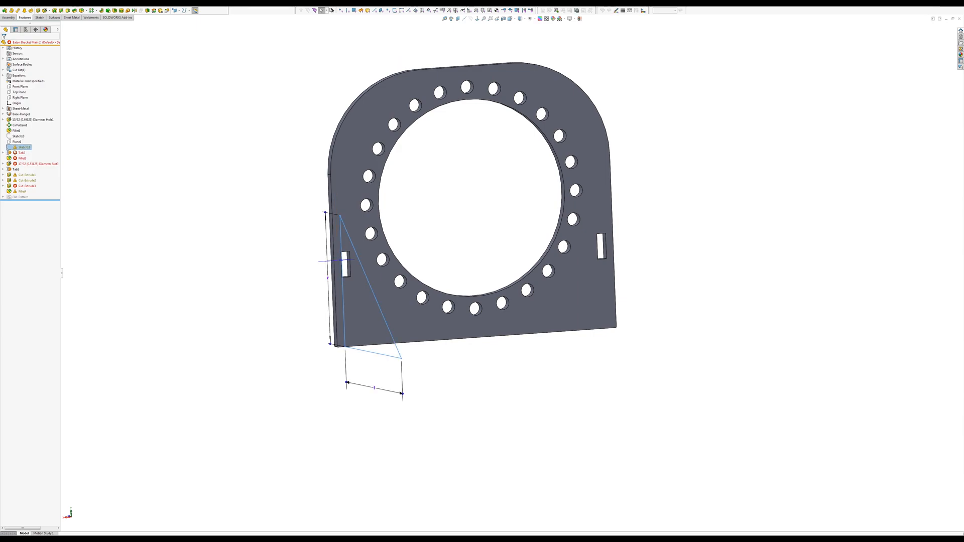
pyautogui.press('Delete')
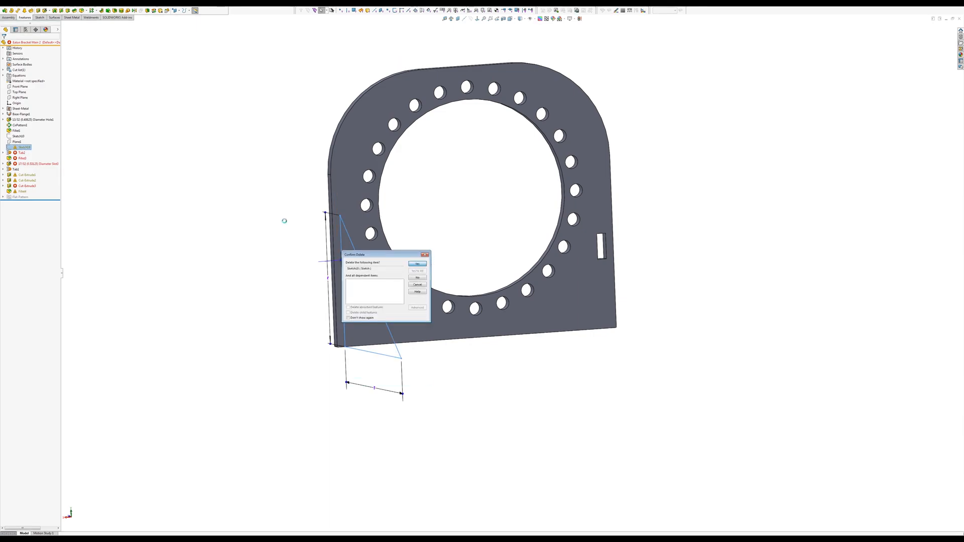
pyautogui.press('Return')
pyautogui.click(18, 142)
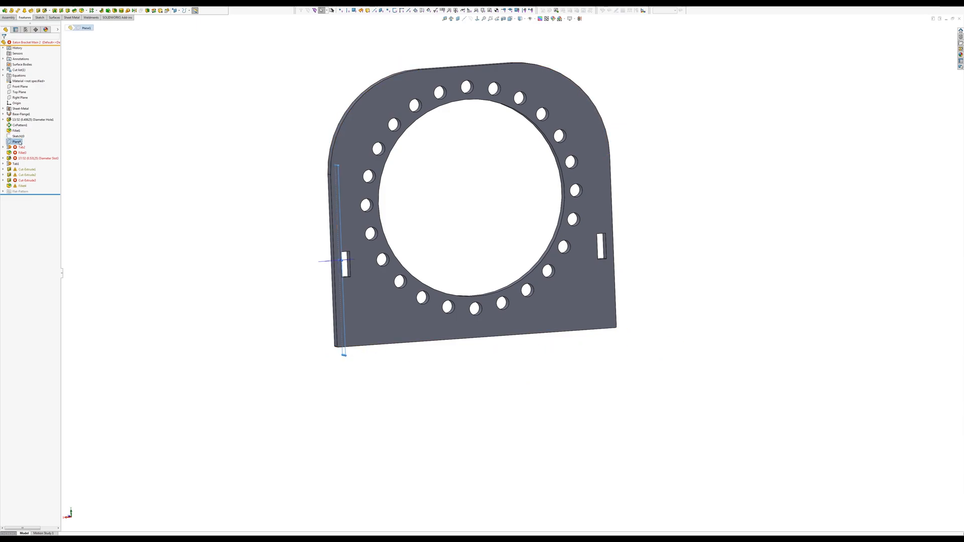
pyautogui.press('Delete')
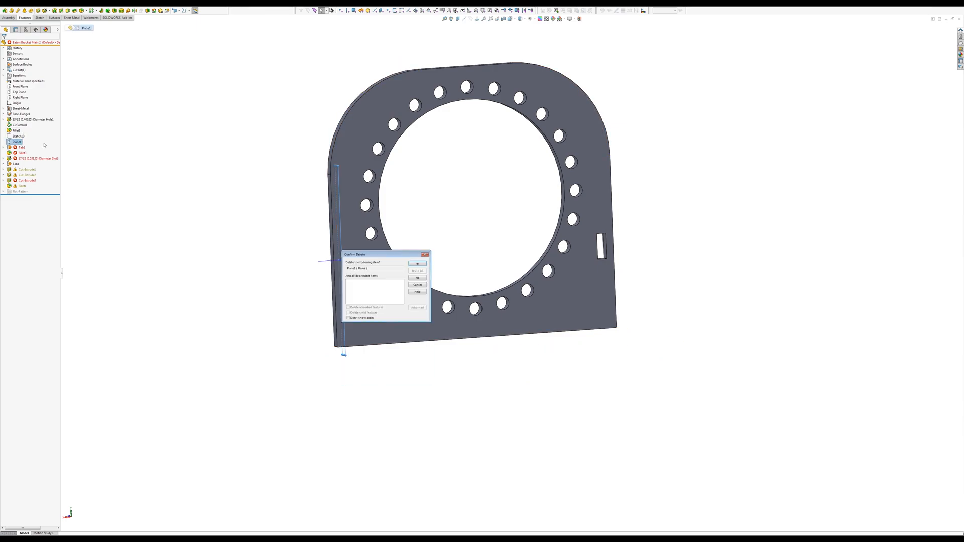
pyautogui.click(417, 264)
# Delete the failed fillet feature that follows the gusset tab.
pyautogui.click(20, 142)
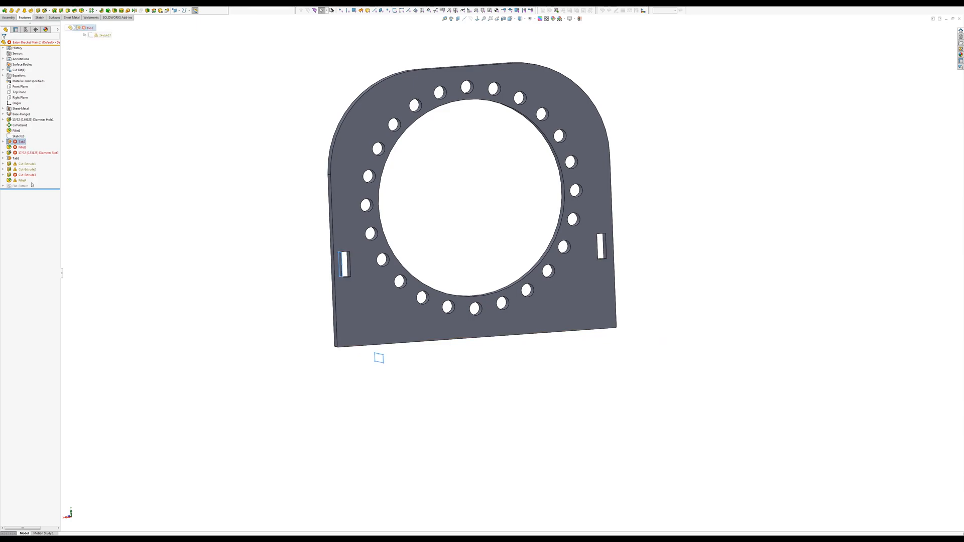
pyautogui.click(20, 148)
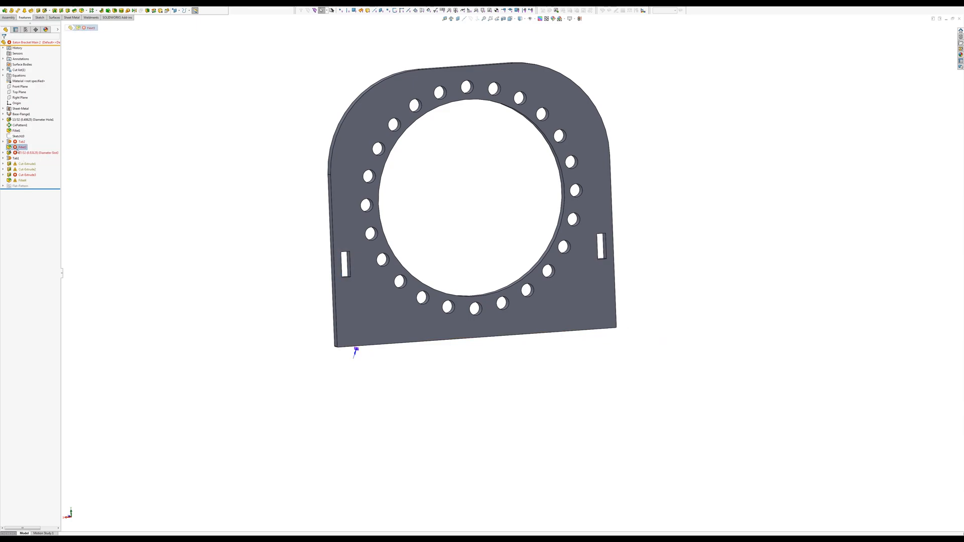
pyautogui.press('Delete')
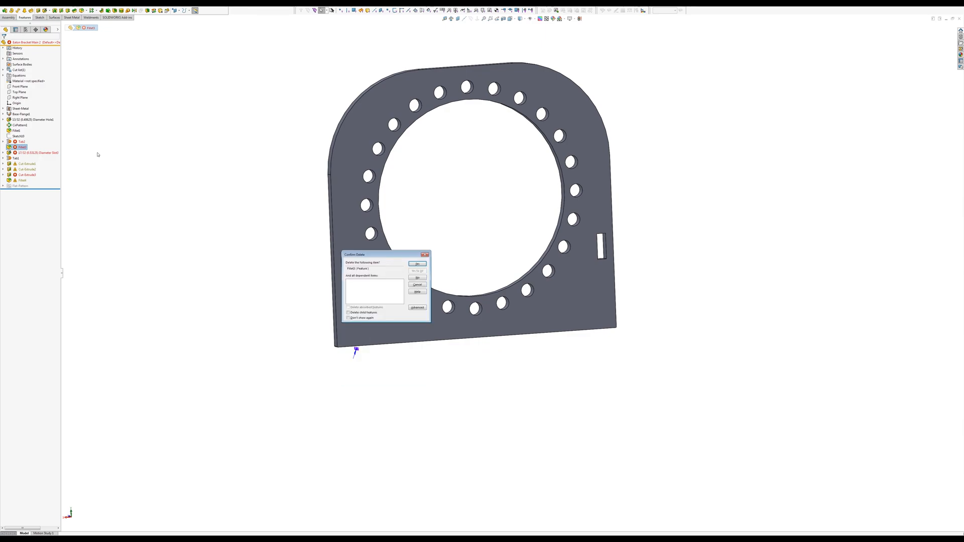
pyautogui.click(417, 264)
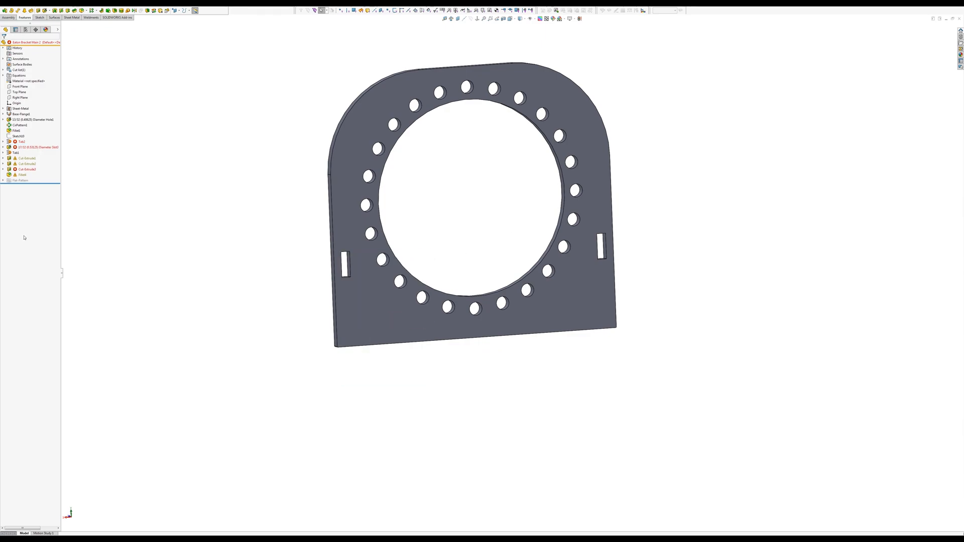
# Delete everything from the leftover base-plate sketch through the final fillet, including tabs, slots, cuts and their absorbed features.
pyautogui.click(28, 147)
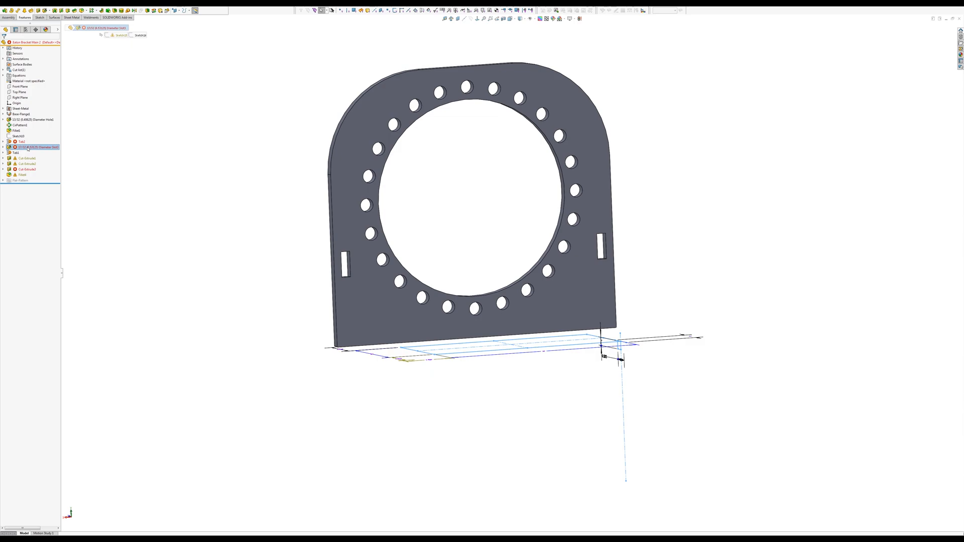
pyautogui.click(16, 153)
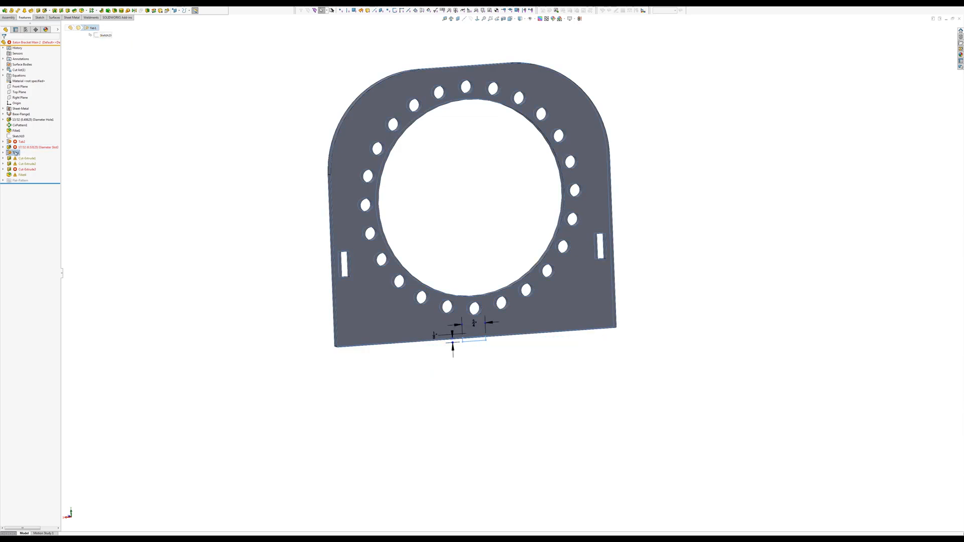
pyautogui.click(19, 159)
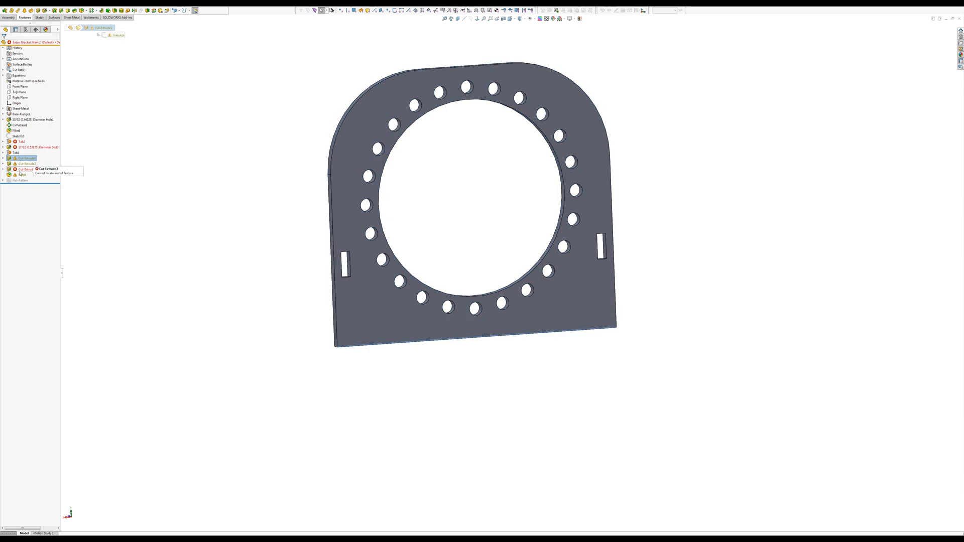
pyautogui.click(20, 170)
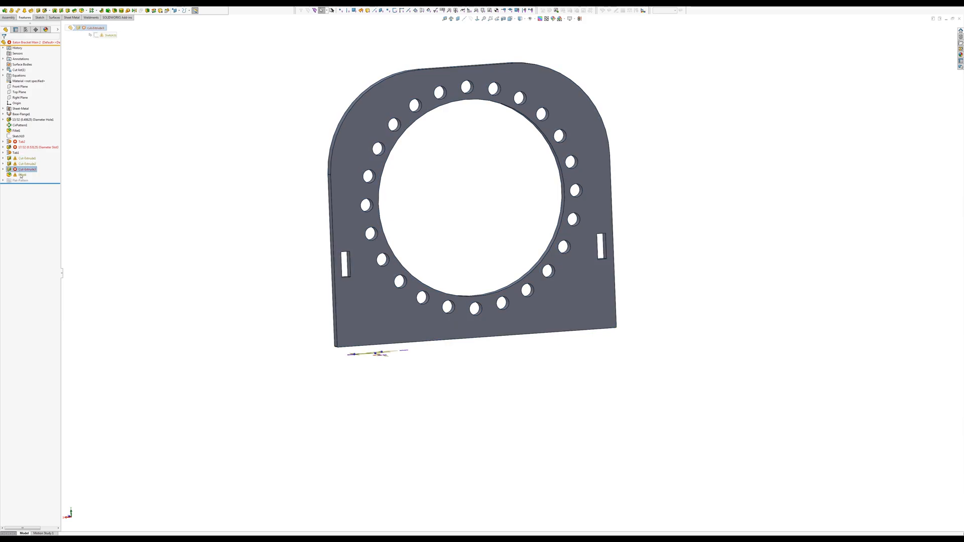
pyautogui.click(20, 175)
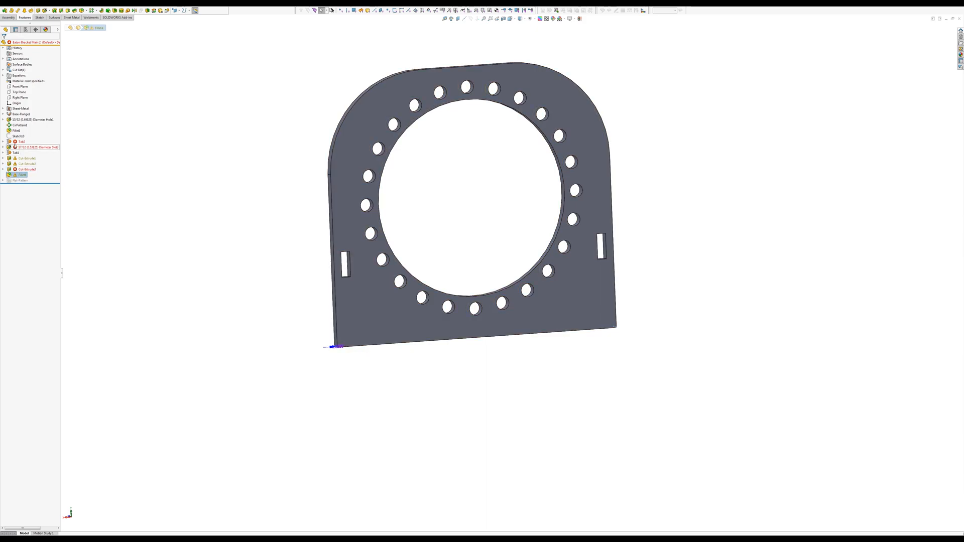
pyautogui.click(17, 136)
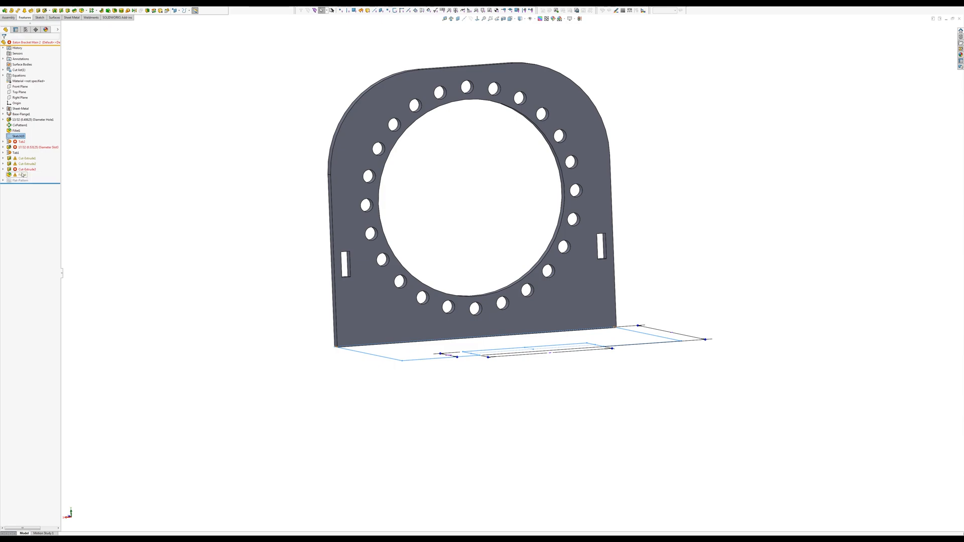
pyautogui.moveTo(24, 175)
pyautogui.keyDown('shift'); pyautogui.click(11, 174); pyautogui.keyUp('shift')
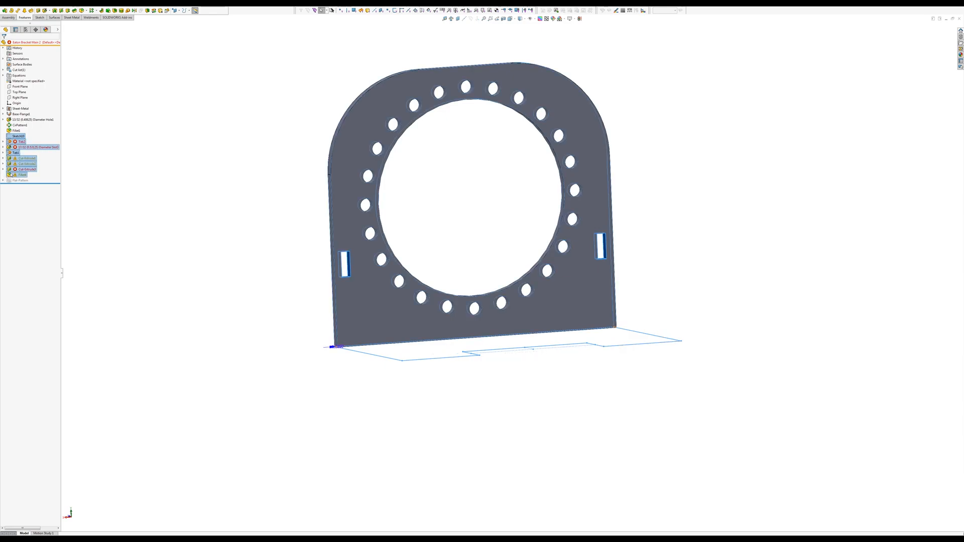
pyautogui.press('Delete')
pyautogui.click(349, 307)
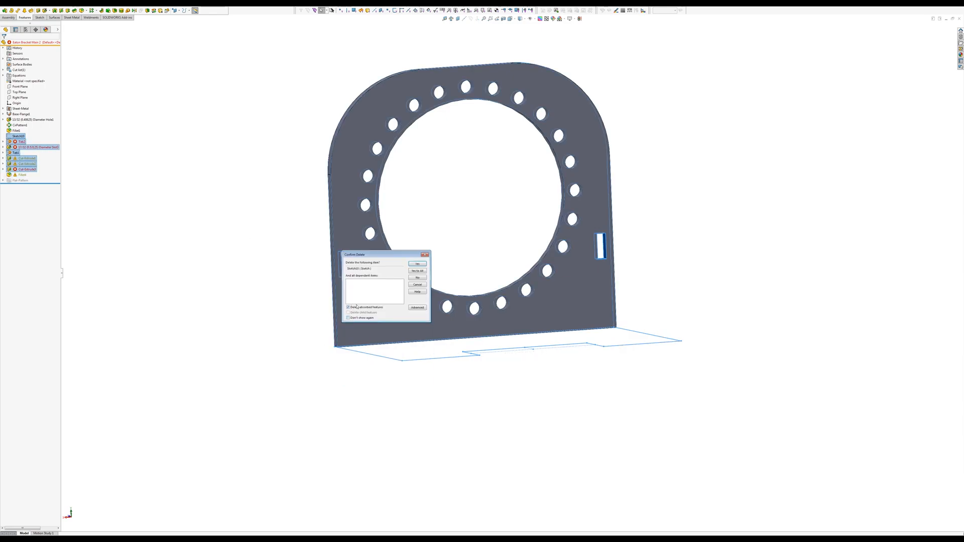
pyautogui.click(413, 270)
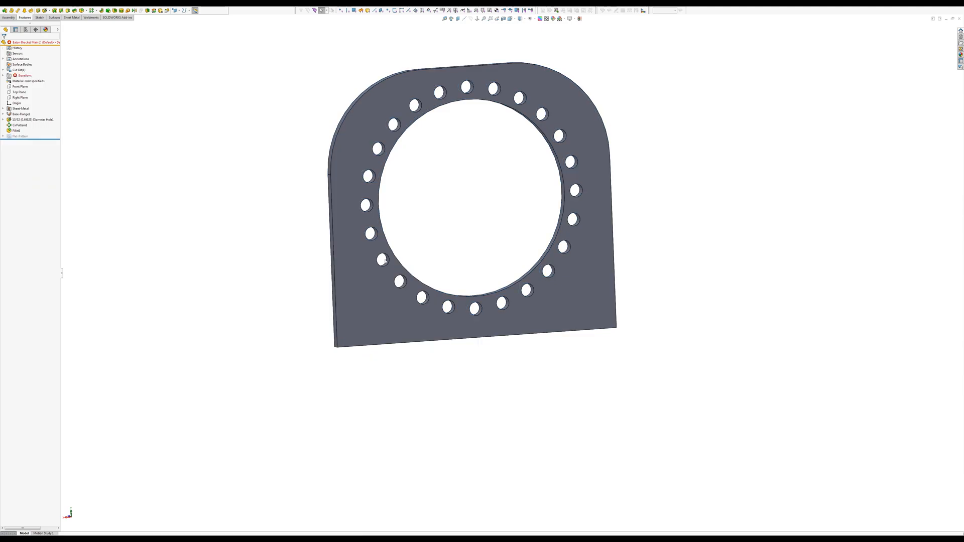
# Check the corner fillet, circular pattern and bolt-hole features that define the remaining vertical plate.
pyautogui.click(15, 132)
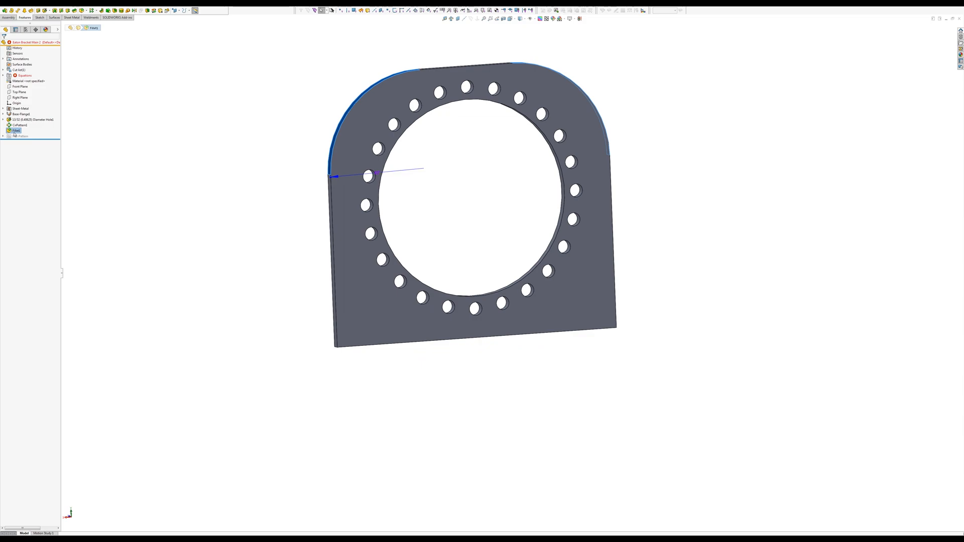
pyautogui.click(15, 126)
pyautogui.click(9, 120)
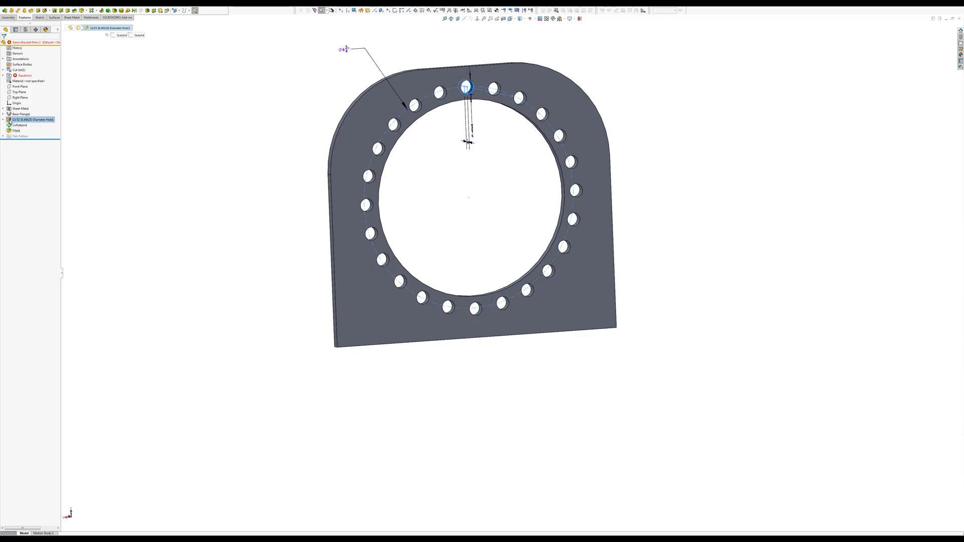
# Delete the fillet that rounds the plate's two upper corners.
pyautogui.click(19, 130)
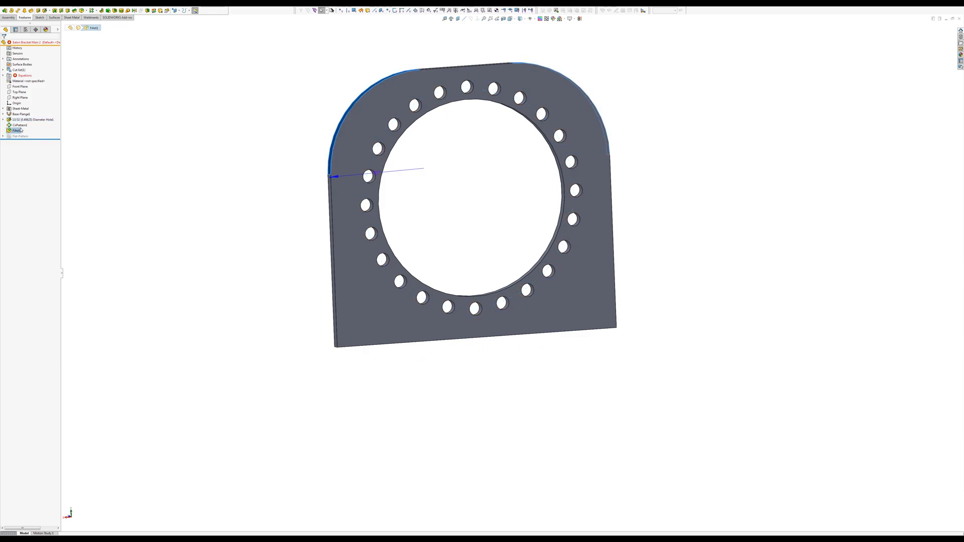
pyautogui.press('Delete')
pyautogui.click(417, 264)
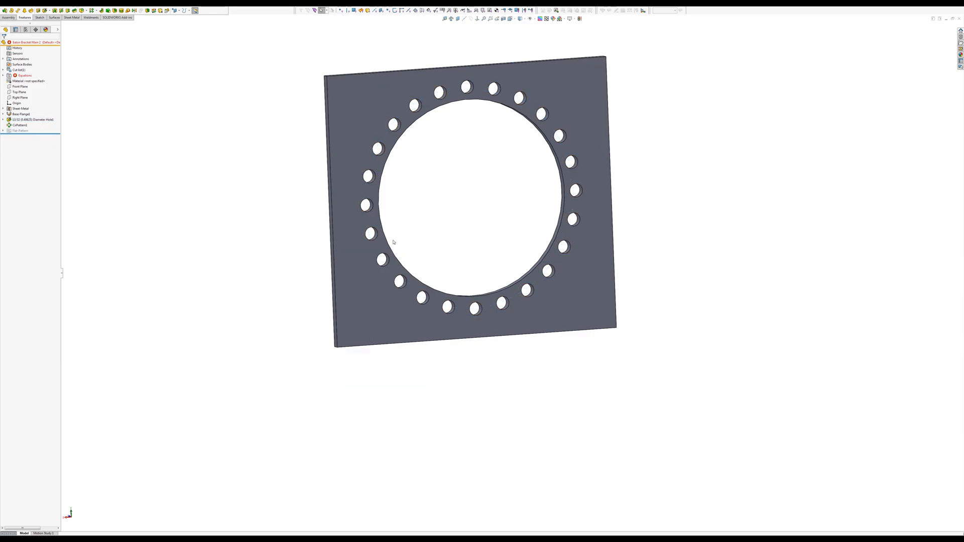
# Edit the base flange's sketch and add a circle centred on the origin, about 7.65 inches in diameter, around the existing hole.
pyautogui.click(357, 204)
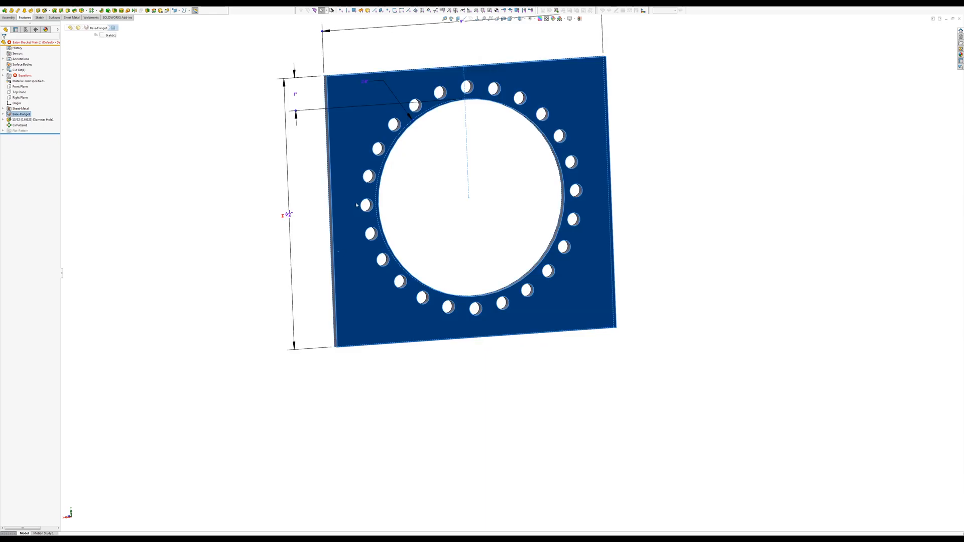
pyautogui.click(3, 114)
pyautogui.click(23, 121)
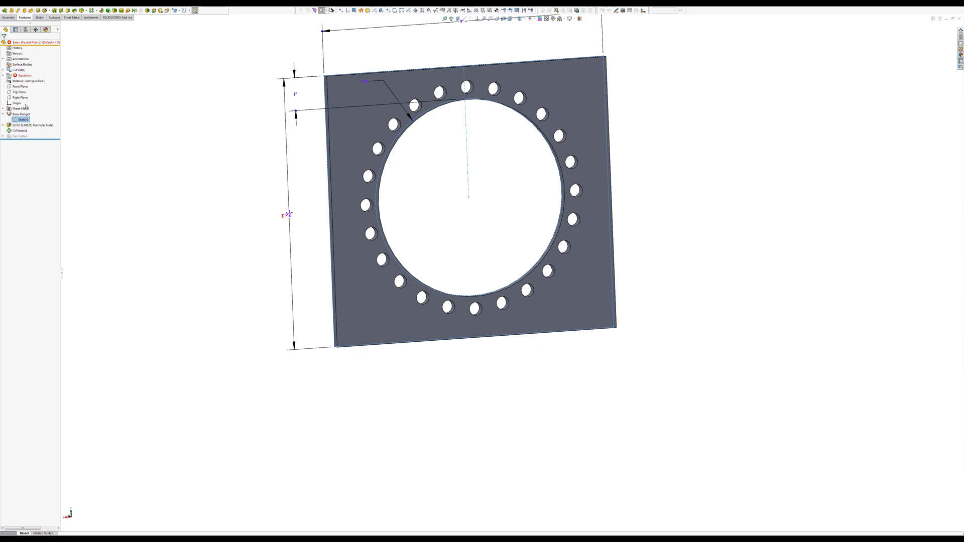
pyautogui.click(25, 107)
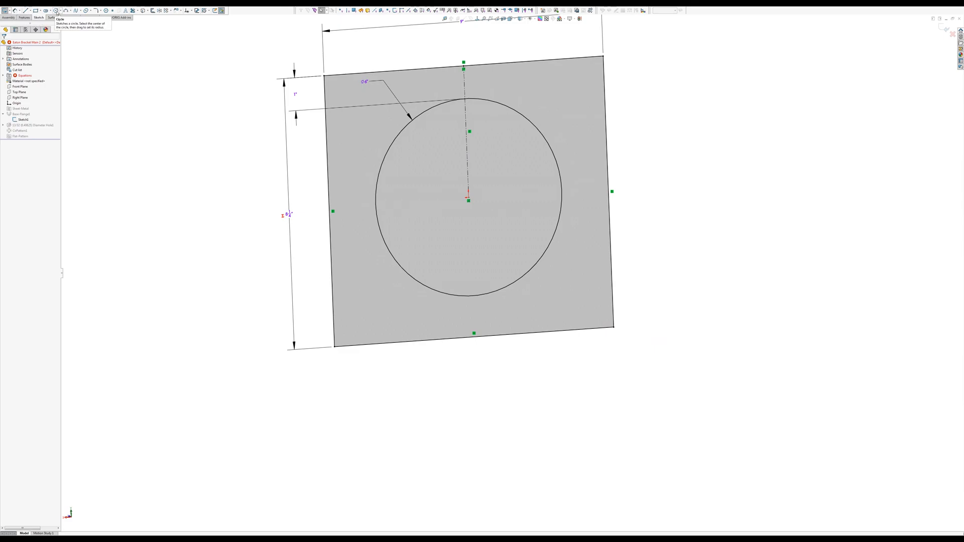
pyautogui.click(56, 10)
pyautogui.click(468, 199)
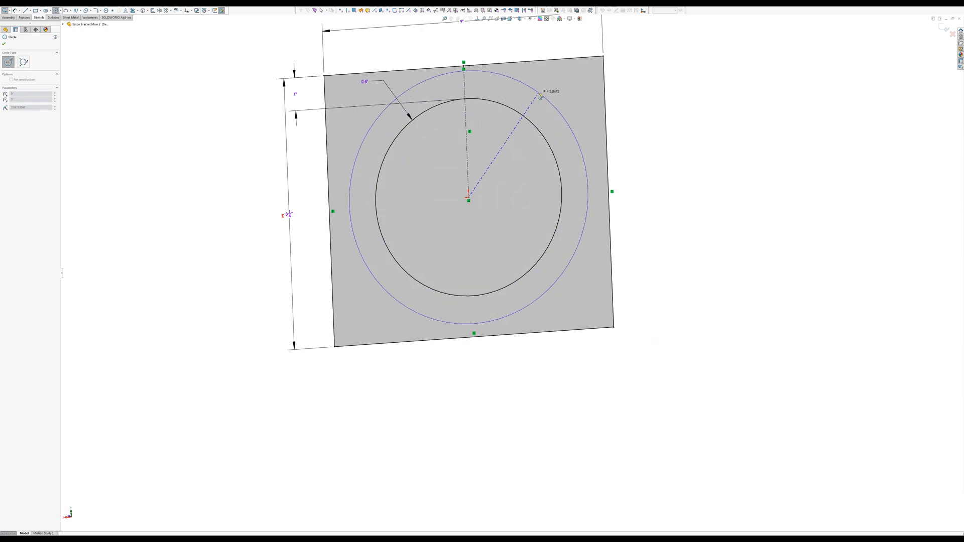
pyautogui.click(540, 98)
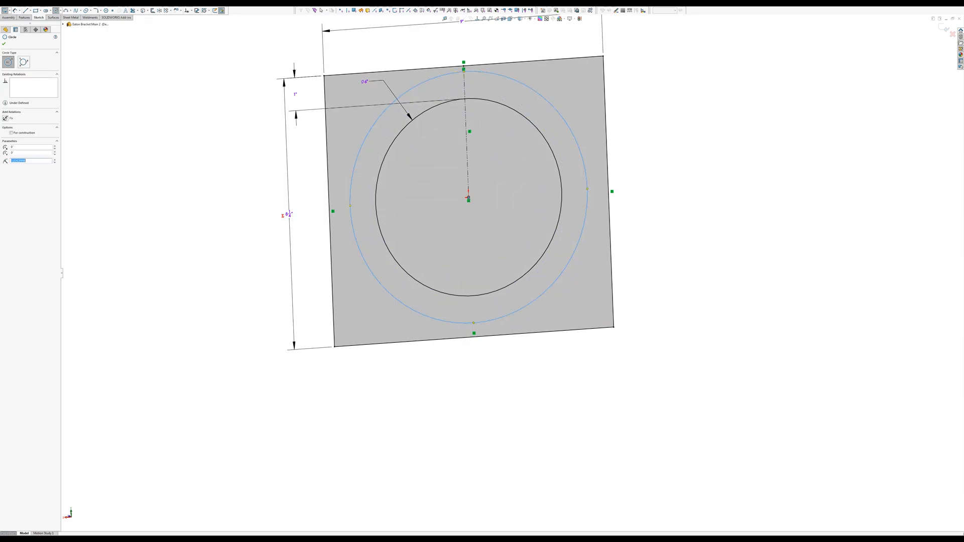
# Dimension the outer circle with a diameter of 7 1/2 inches.
pyautogui.click(15, 10)
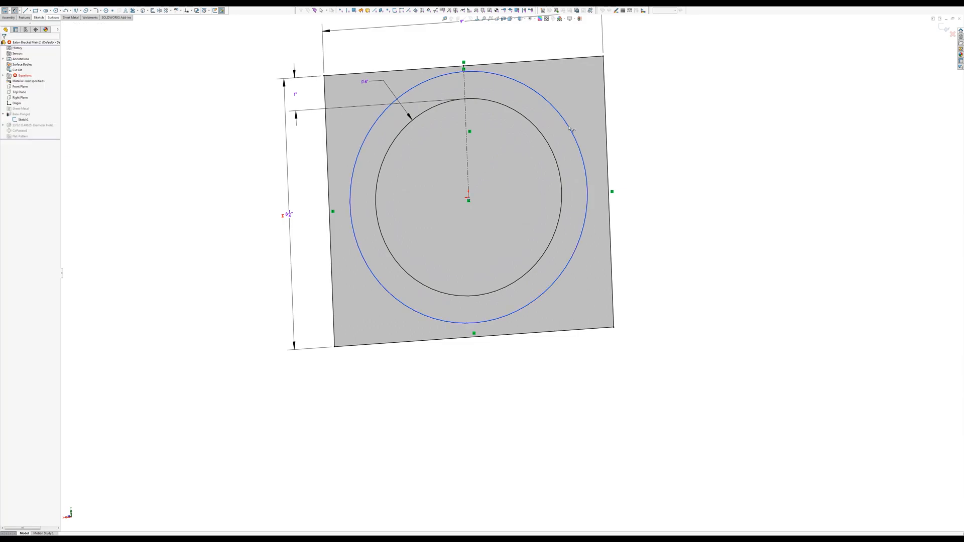
pyautogui.click(550, 108)
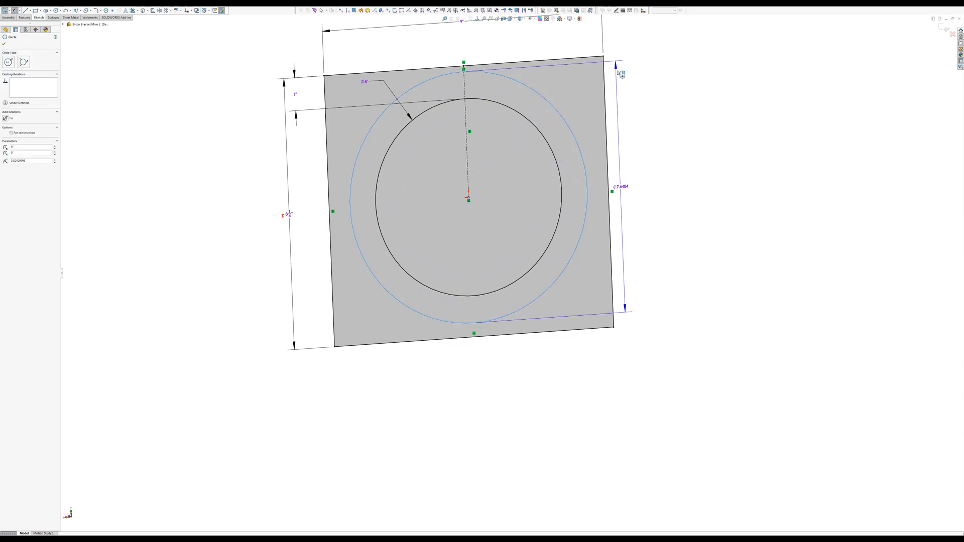
pyautogui.click(620, 40)
pyautogui.write('7 1/2')
pyautogui.press('Return')
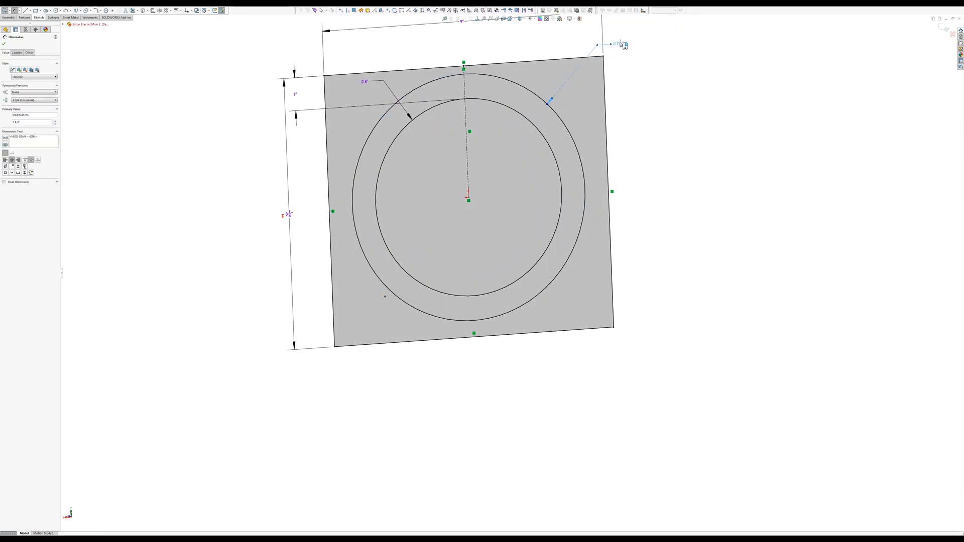
pyautogui.rightClick(619, 103)
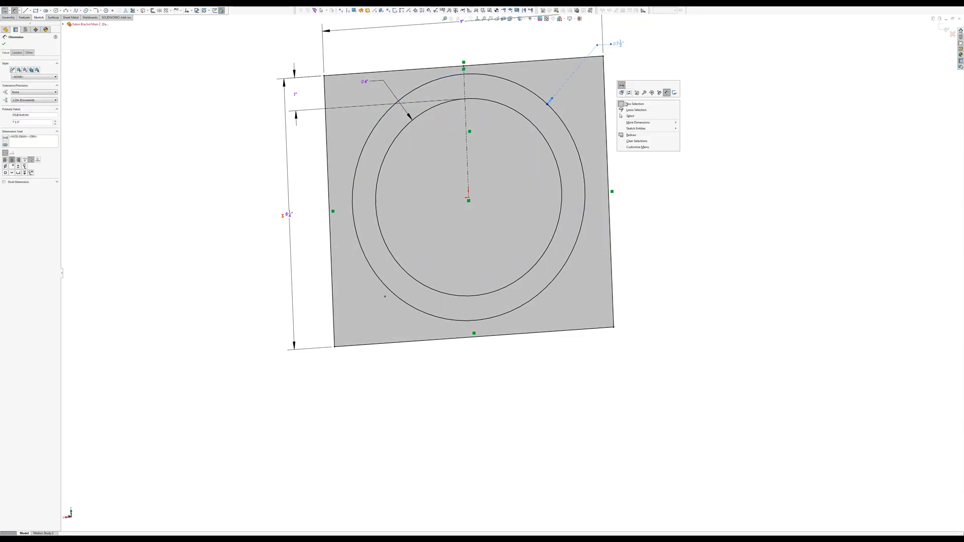
pyautogui.click(630, 116)
# Delete the whole rectangular outline chain from the plate sketch, including its associated dimensions.
pyautogui.moveTo(647, 85); pyautogui.dragTo(605, 113)
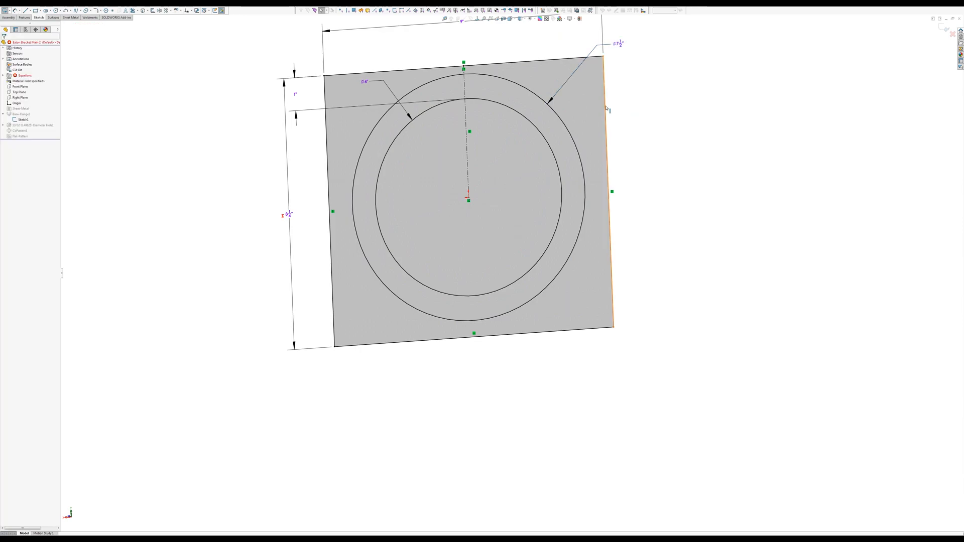
pyautogui.rightClick(606, 105)
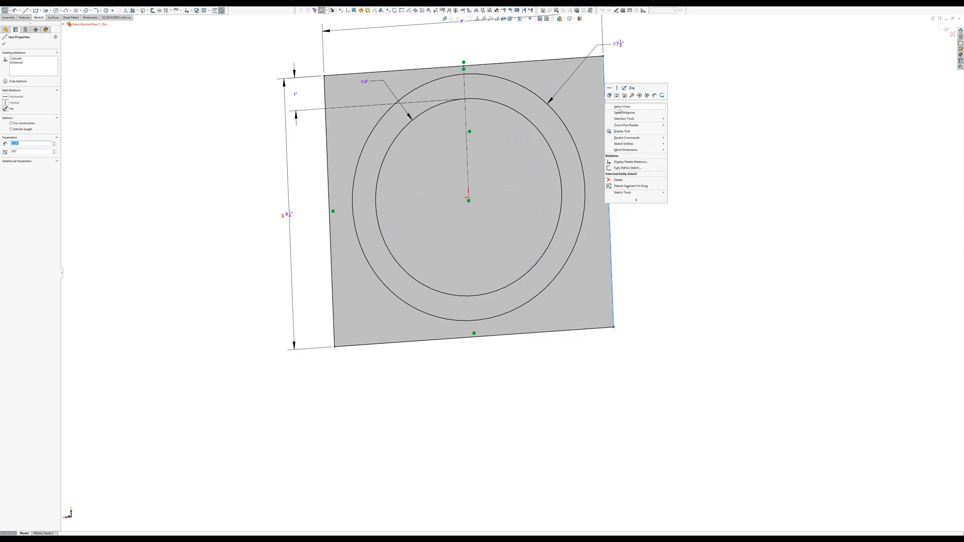
pyautogui.click(622, 107)
pyautogui.press('Delete')
pyautogui.click(455, 272)
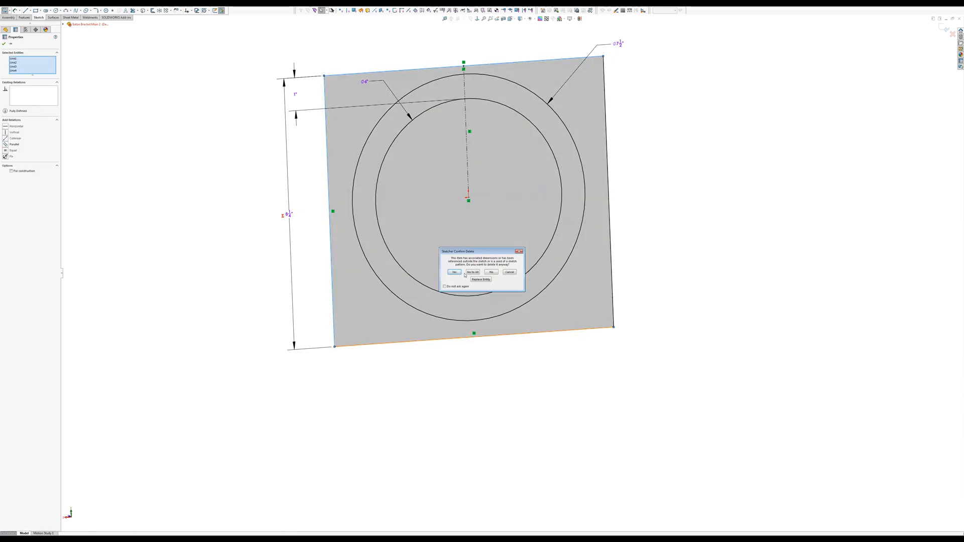
pyautogui.click(473, 272)
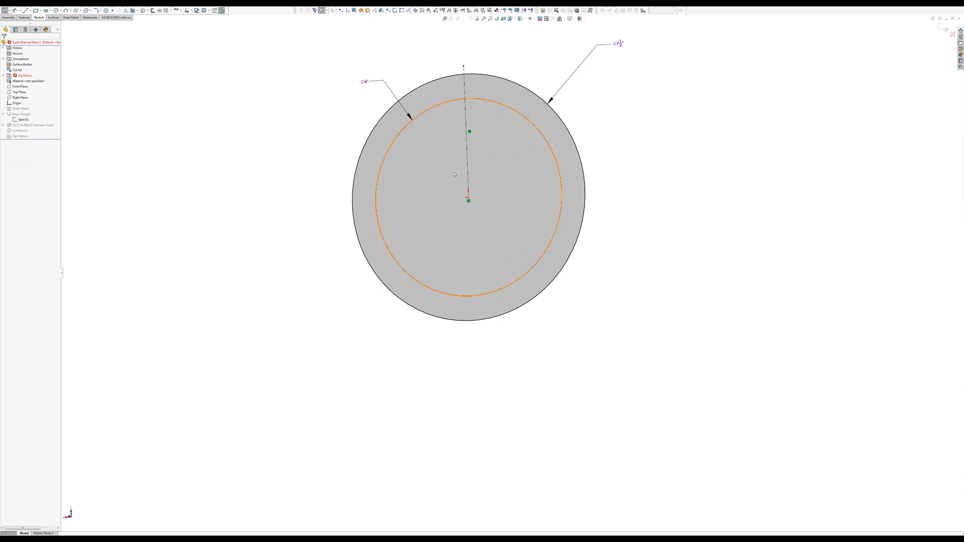
# Set the inner circle's diameter to 2 inches and finish the sketch to rebuild the plate as a disc.
pyautogui.click(368, 83)
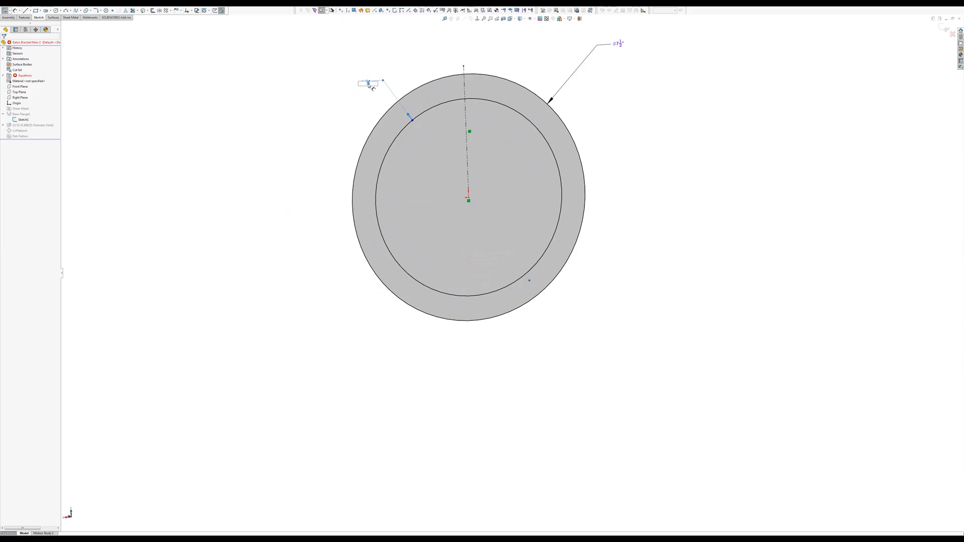
pyautogui.write('2')
pyautogui.press('Return')
pyautogui.click(829, 54)
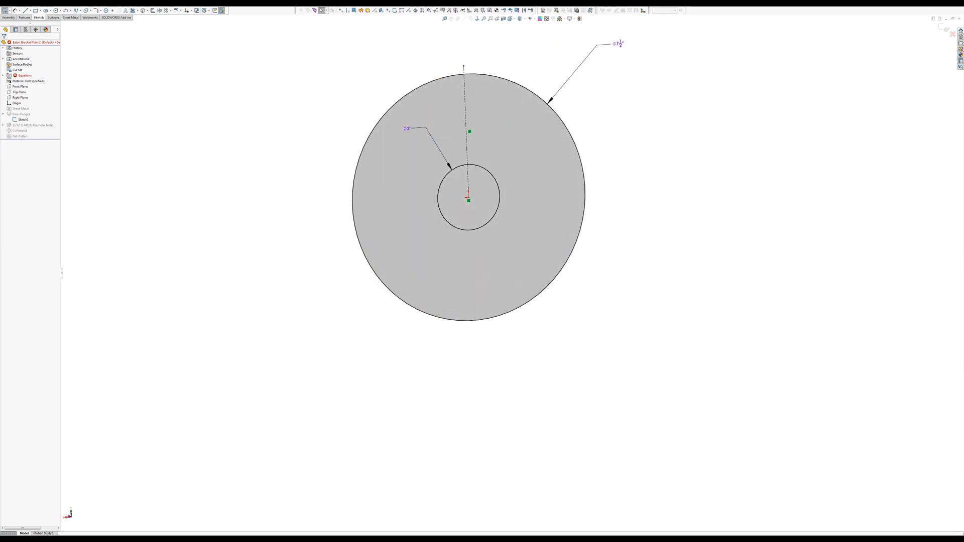
pyautogui.click(946, 29)
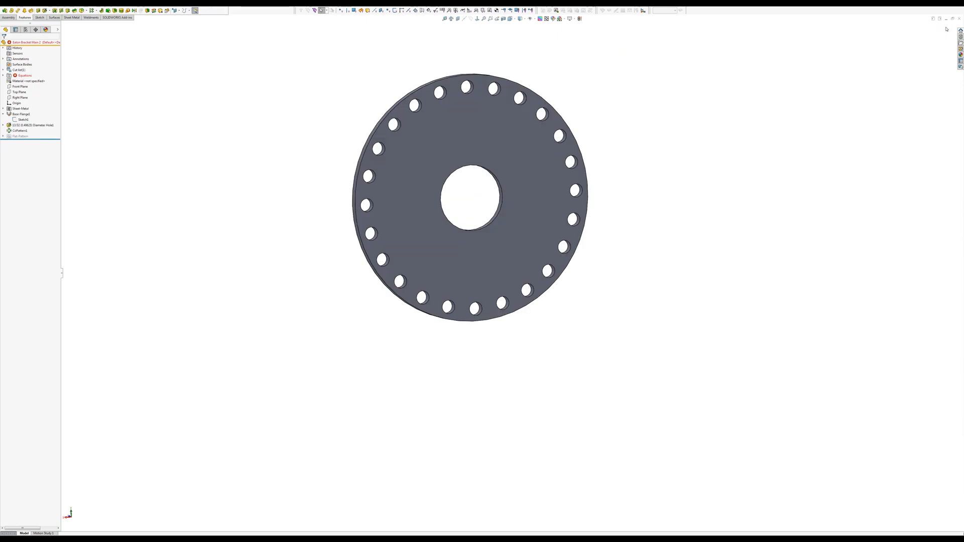
pyautogui.moveTo(466, 286)
pyautogui.mouseDown(button='middle')
pyautogui.moveTo(487, 286)
pyautogui.moveTo(450, 283)
pyautogui.mouseUp(button='middle')
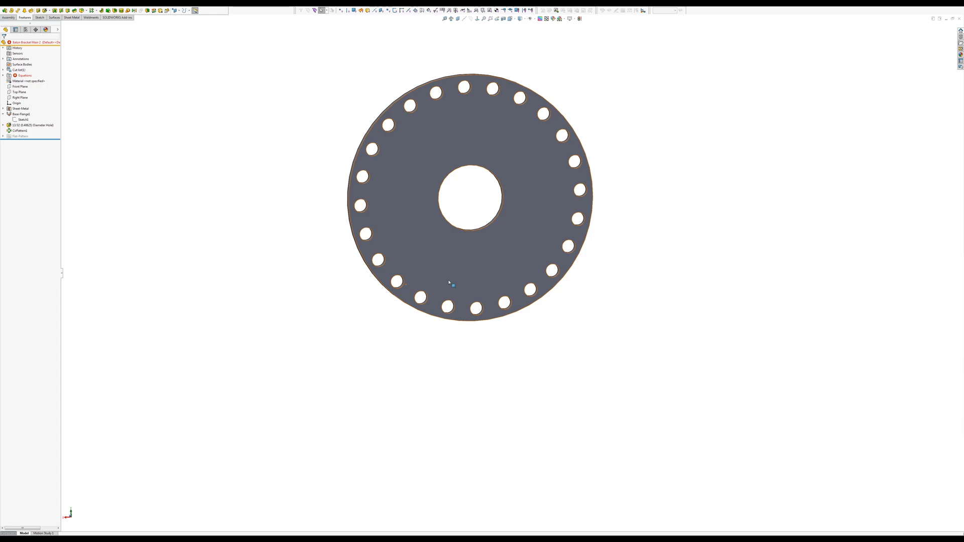
pyautogui.press('f')
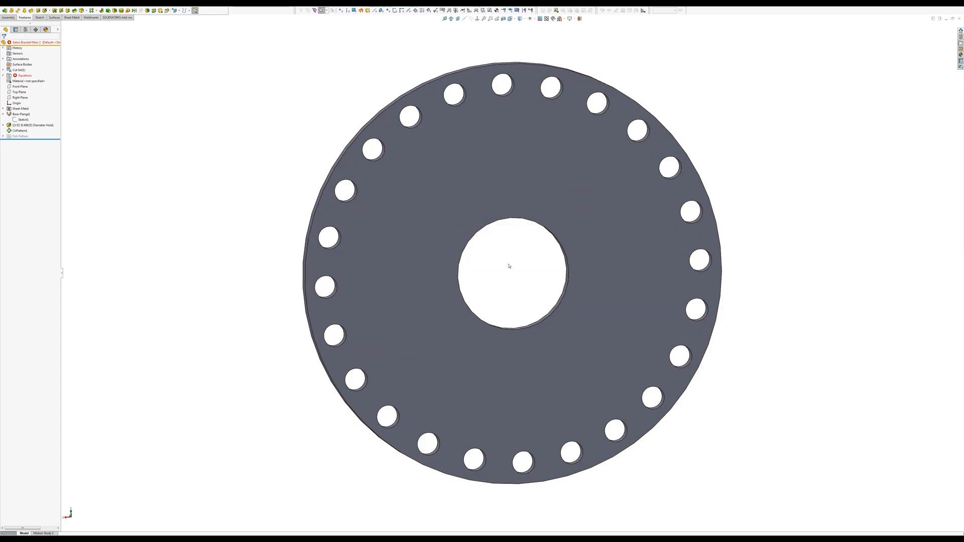
pyautogui.moveTo(499, 274); pyautogui.dragTo(504, 270, button='middle')
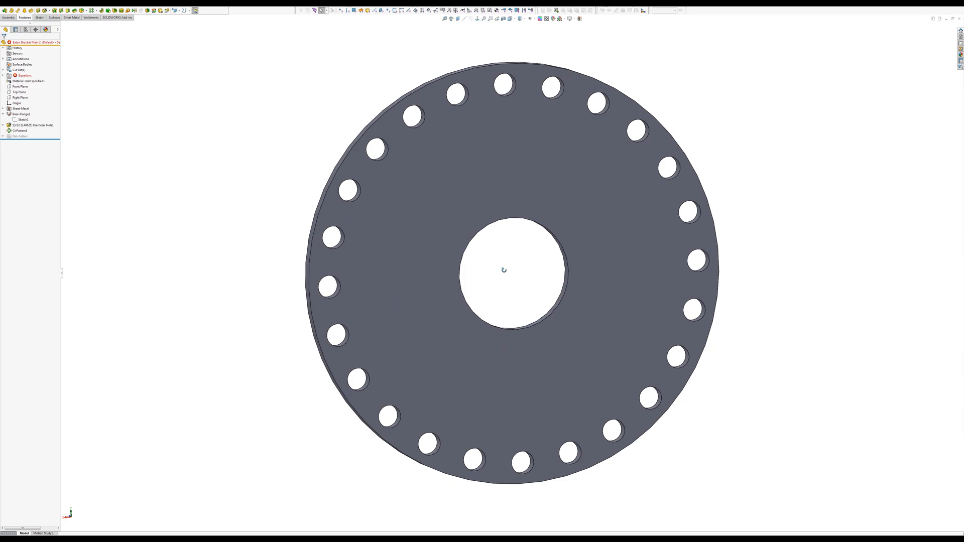
pyautogui.scroll(3, 504, 271)
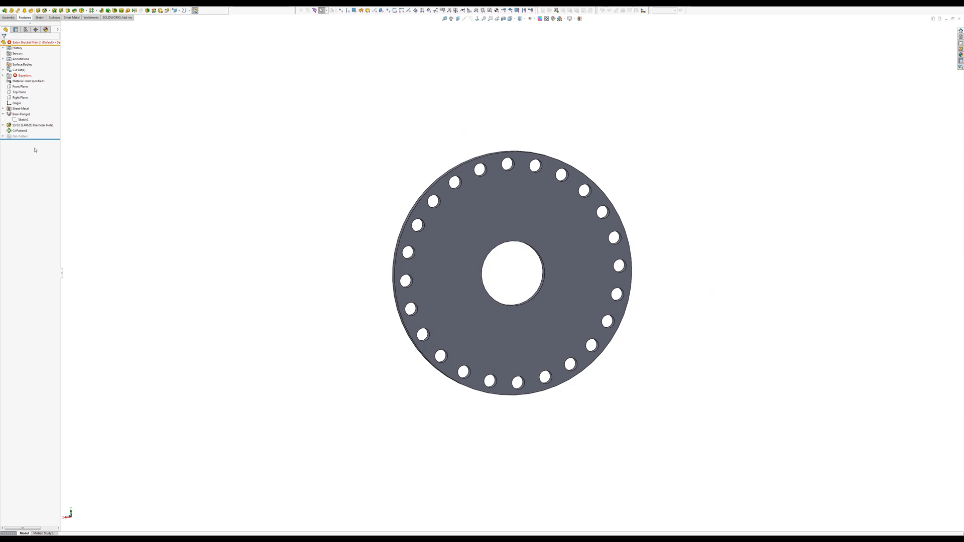
pyautogui.click(20, 87)
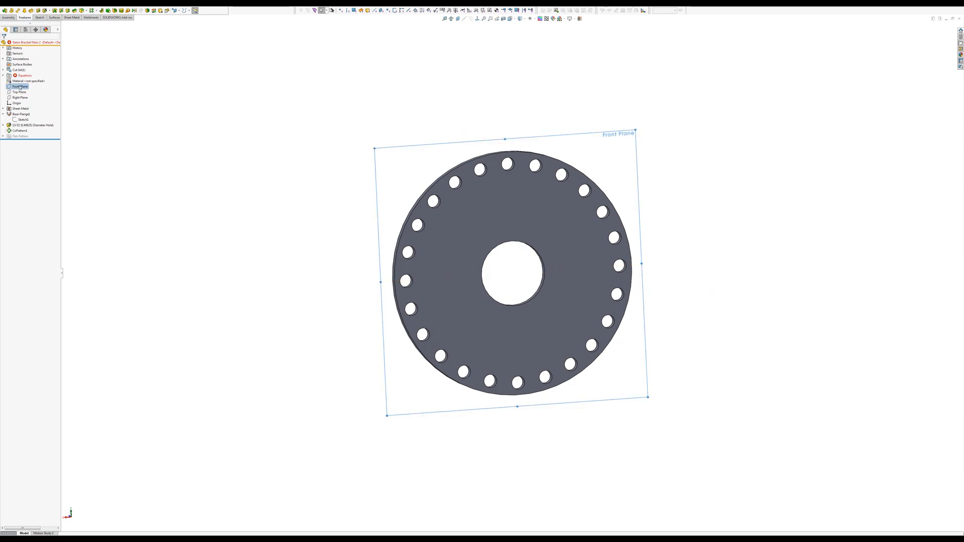
pyautogui.click(21, 77)
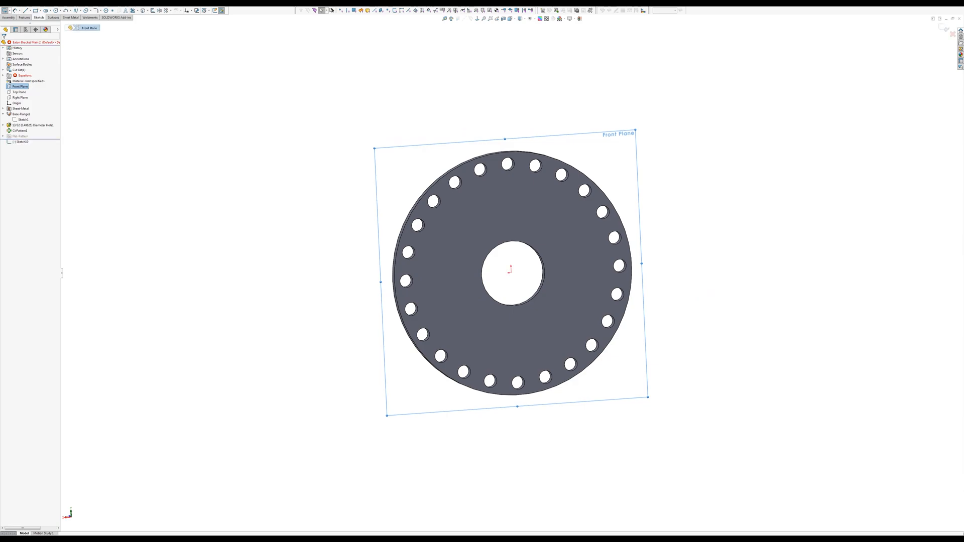
pyautogui.click(36, 10)
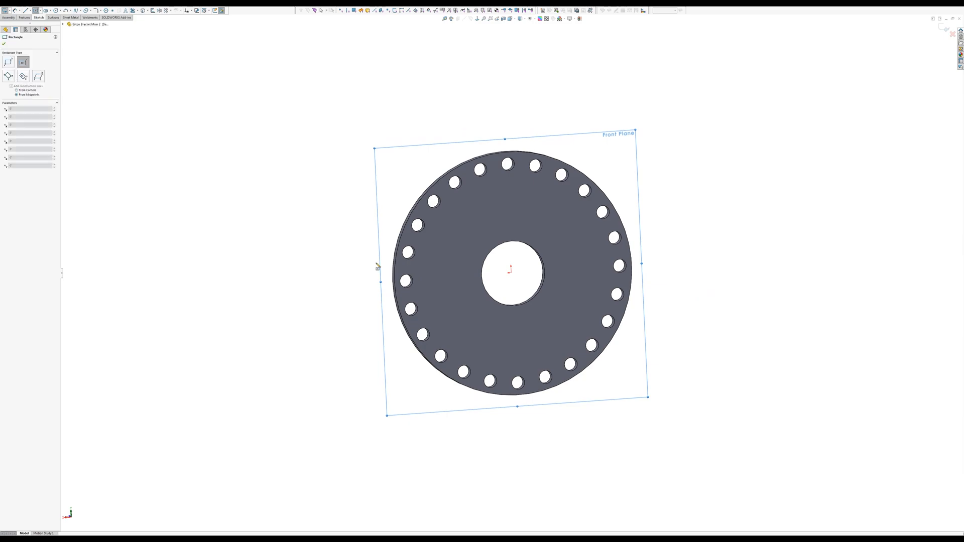
pyautogui.click(511, 274)
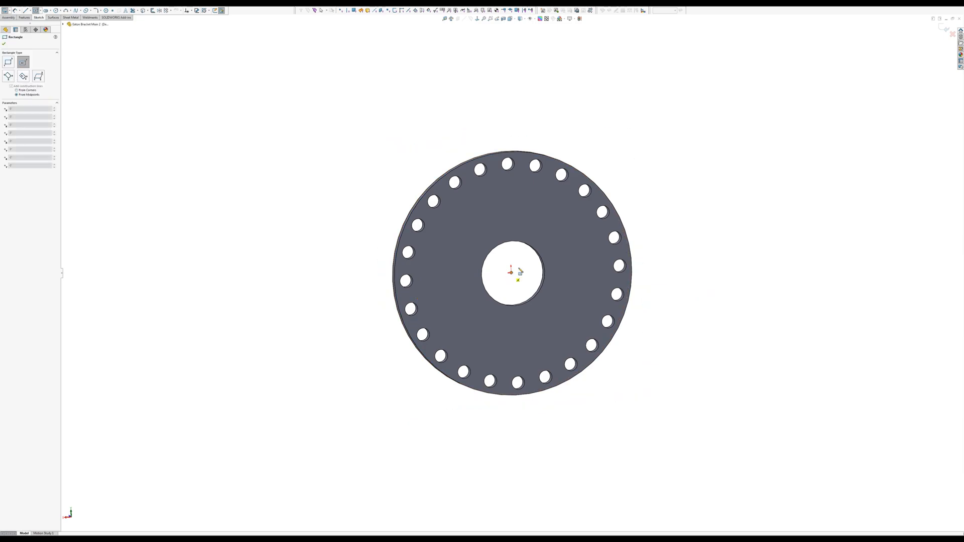
pyautogui.click(579, 211)
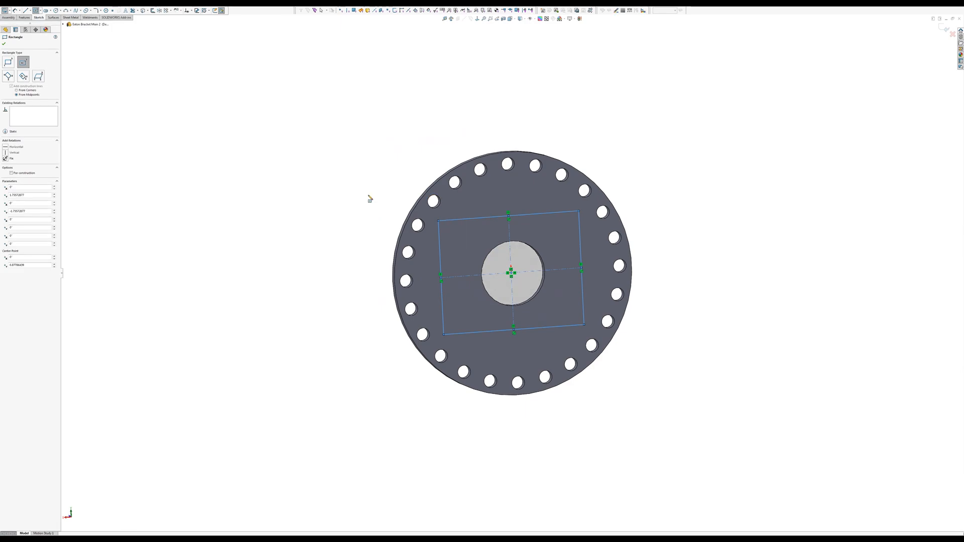
pyautogui.click(952, 35)
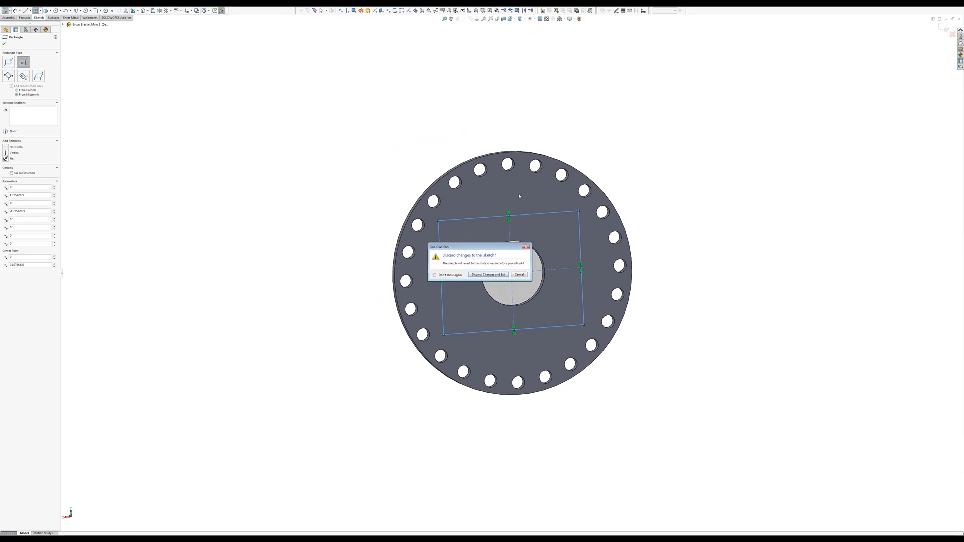
pyautogui.click(490, 275)
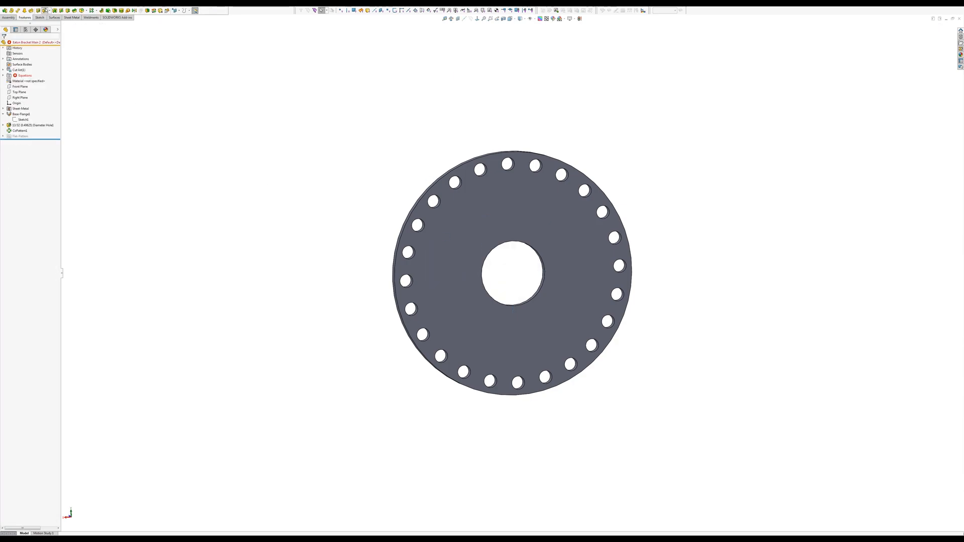
# Start a Hole Wizard feature and sketch a centre rectangle from the origin, about 3.13 inches tall, around the plate's centre hole.
pyautogui.click(44, 10)
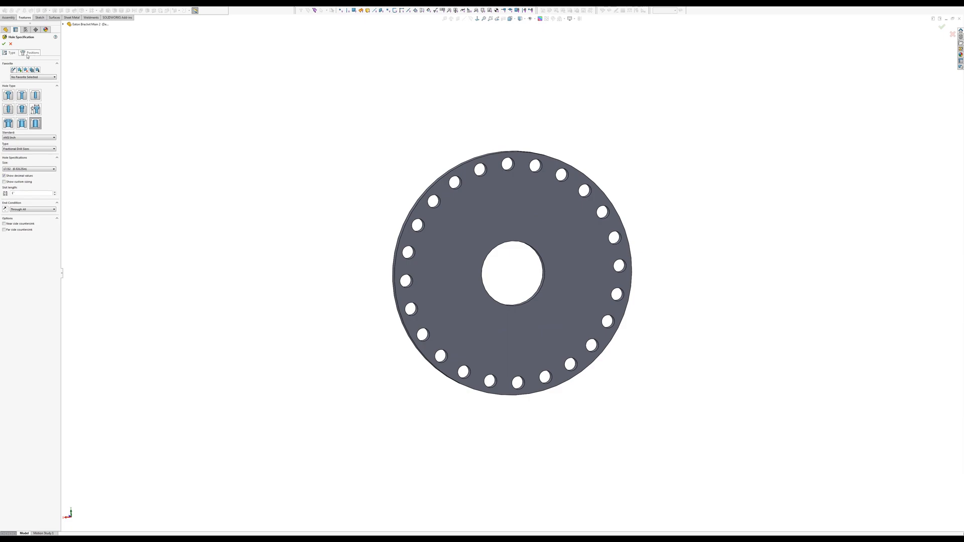
pyautogui.click(62, 24)
pyautogui.click(30, 53)
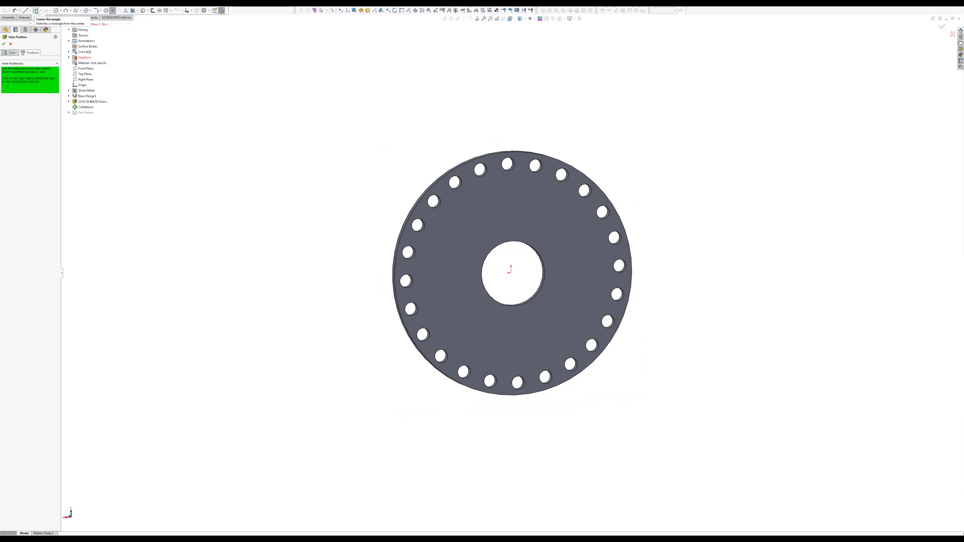
pyautogui.click(511, 272)
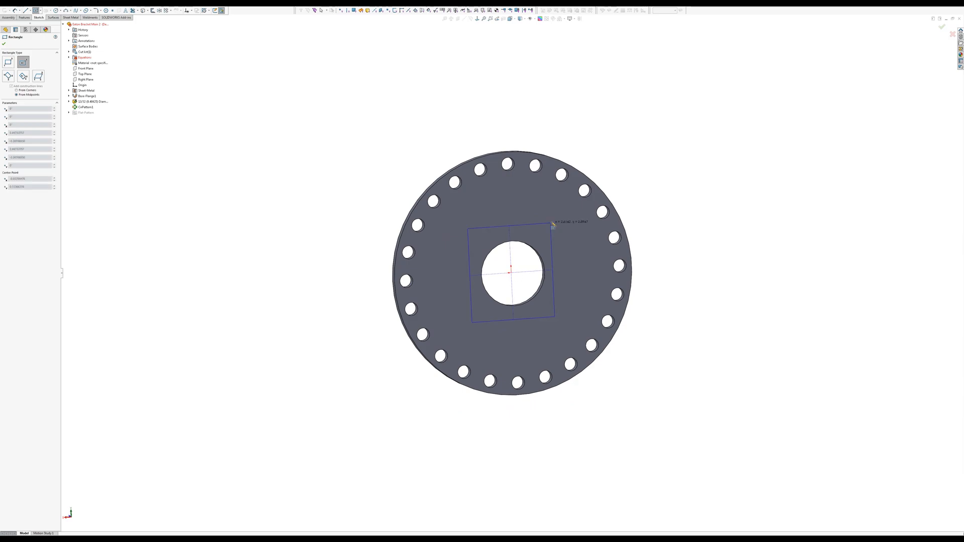
pyautogui.click(577, 217)
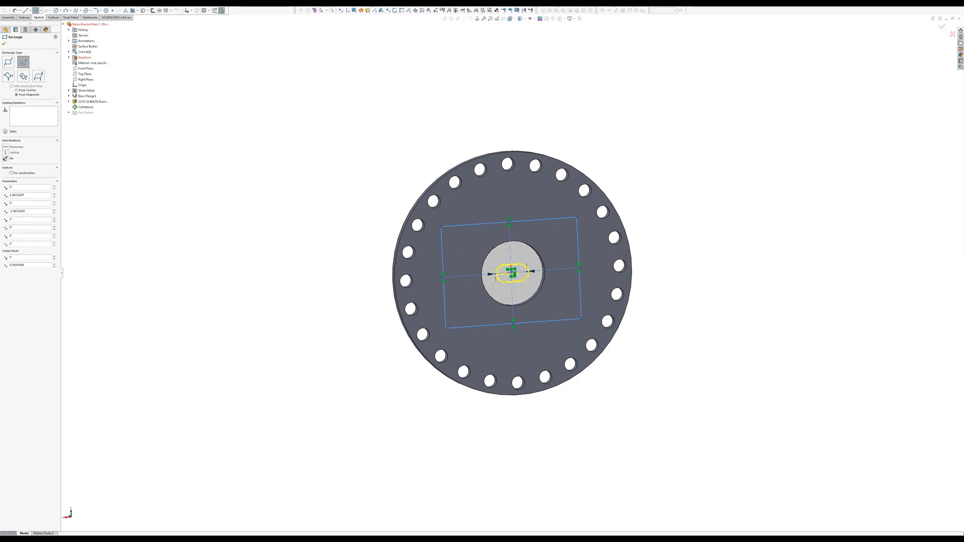
pyautogui.press('Escape')
pyautogui.hotkey('ctrl', 'z')
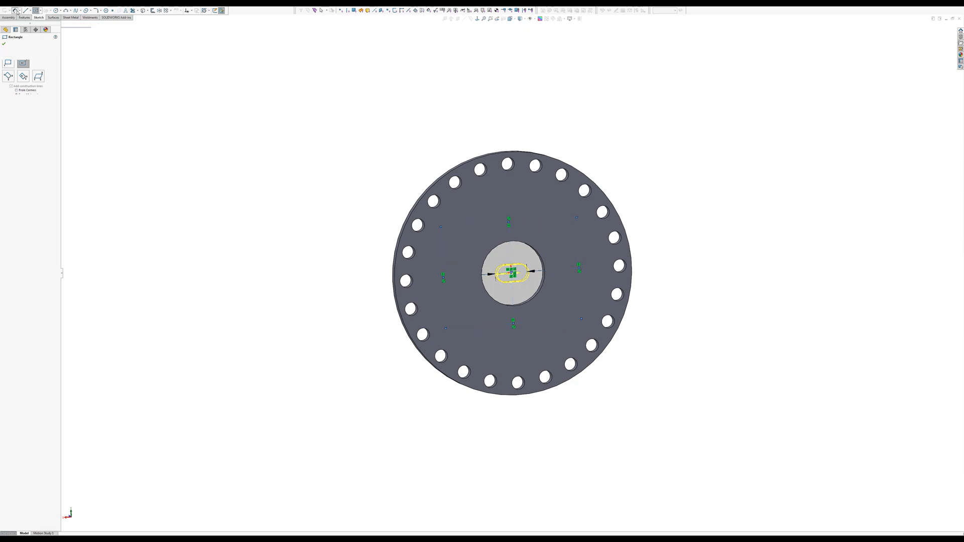
pyautogui.hotkey('ctrl', '8')
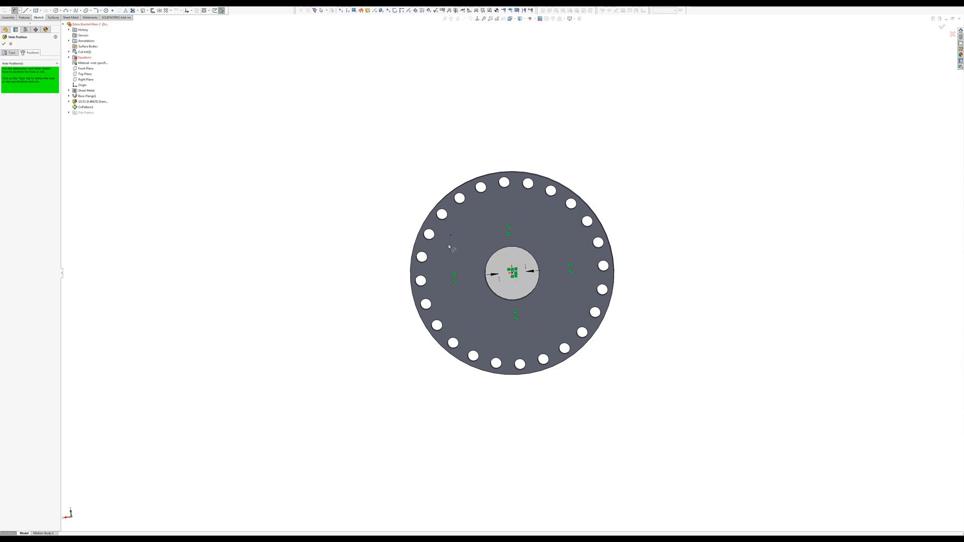
# Dimension the width between the rectangle's vertical sides at 4.5 inches.
pyautogui.click(570, 246)
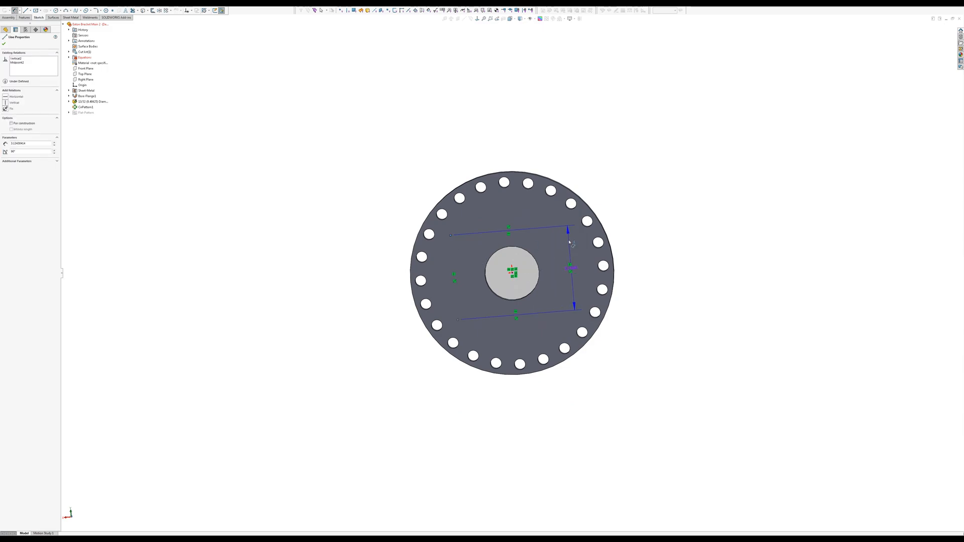
pyautogui.click(452, 248)
pyautogui.click(520, 215)
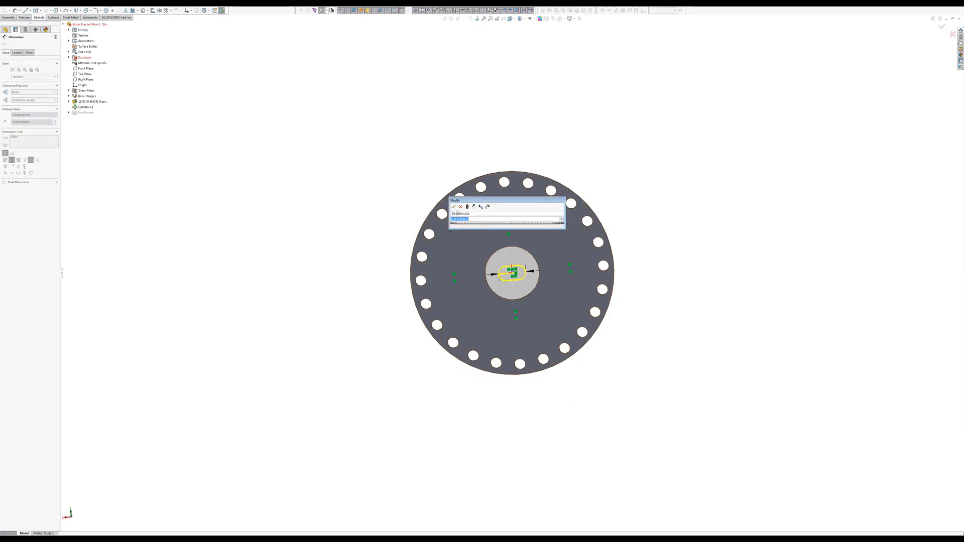
pyautogui.write('4.5')
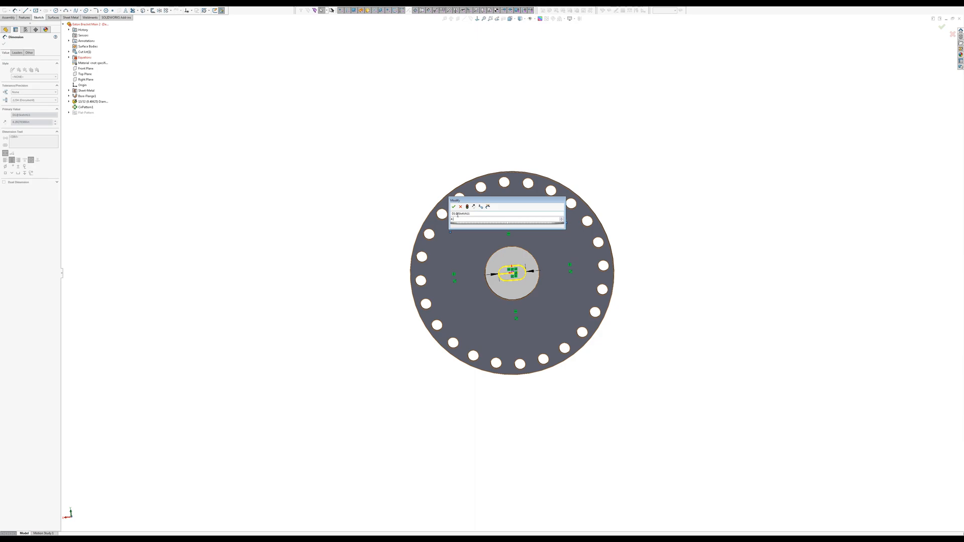
pyautogui.press('Return')
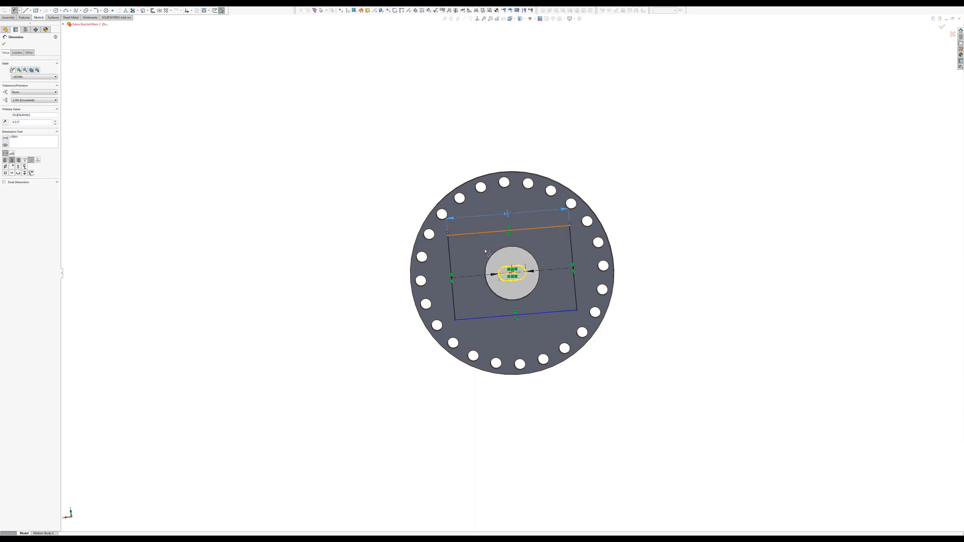
# Dimension the rectangle's height at 3 inches and move the width dimension clear above the plate.
pyautogui.click(490, 318)
pyautogui.click(490, 318)
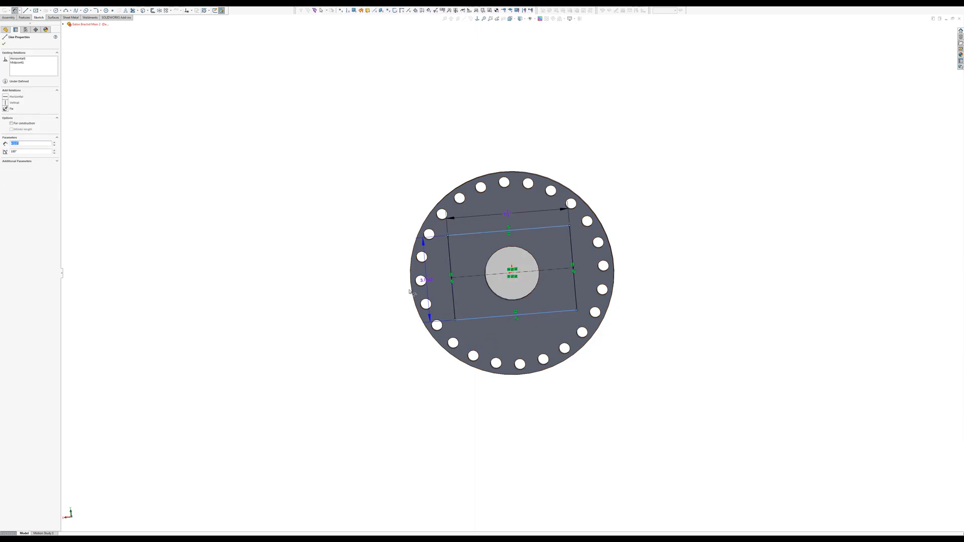
pyautogui.click(395, 287)
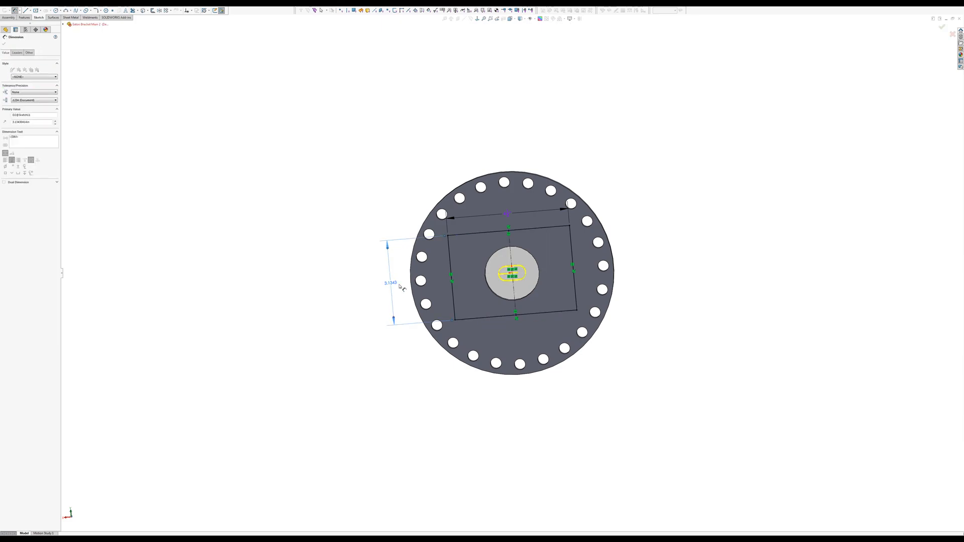
pyautogui.write('3')
pyautogui.press('Return')
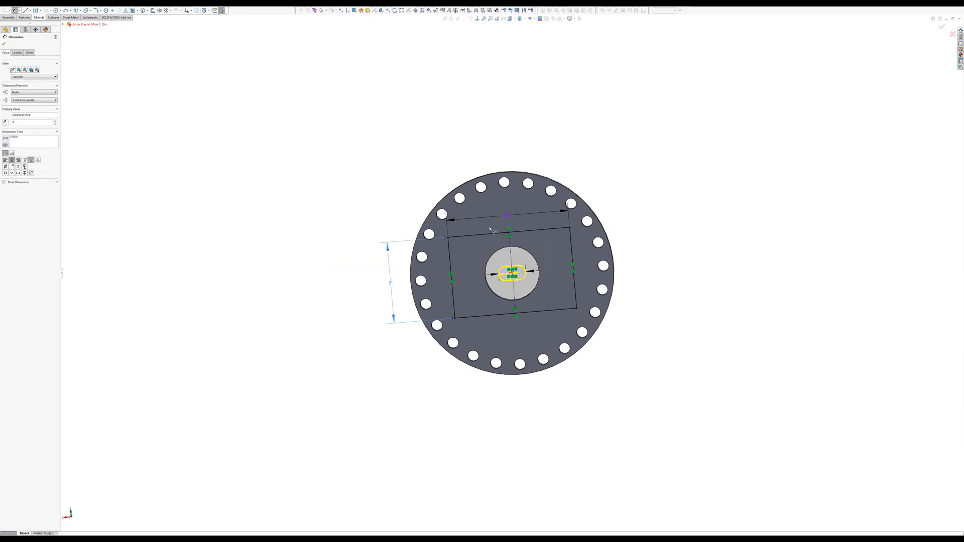
pyautogui.moveTo(508, 217); pyautogui.dragTo(504, 164)
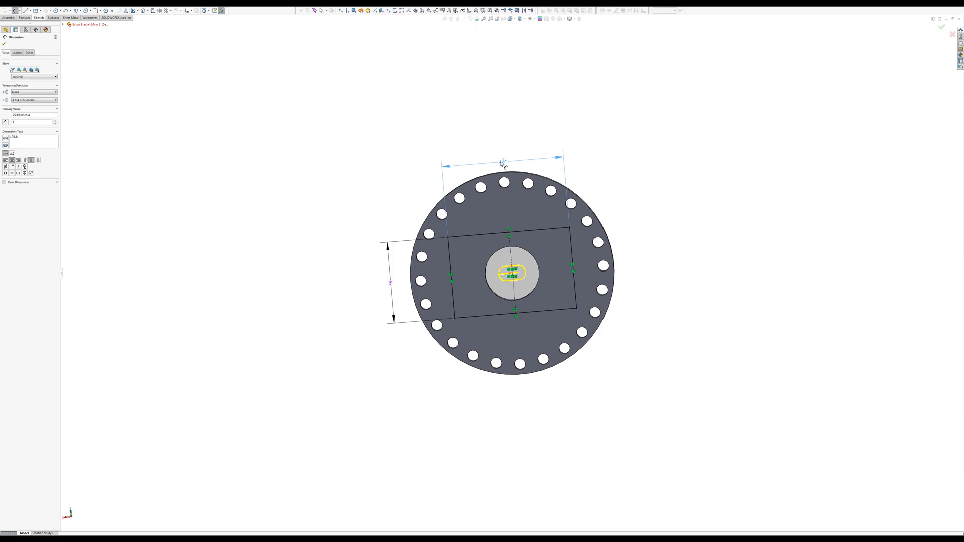
pyautogui.press('Escape')
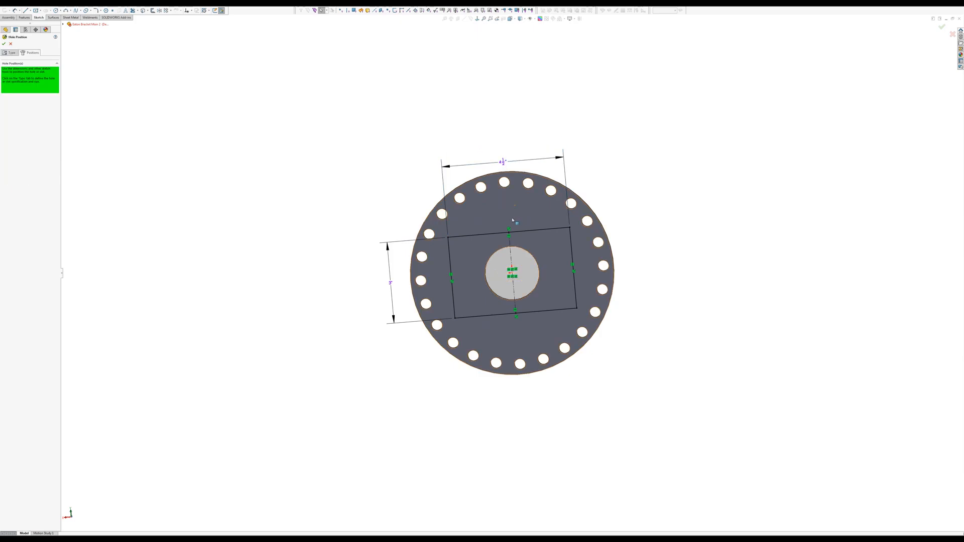
# Convert the whole rectangle outline chain to construction geometry.
pyautogui.click(496, 237)
pyautogui.rightClick(500, 239)
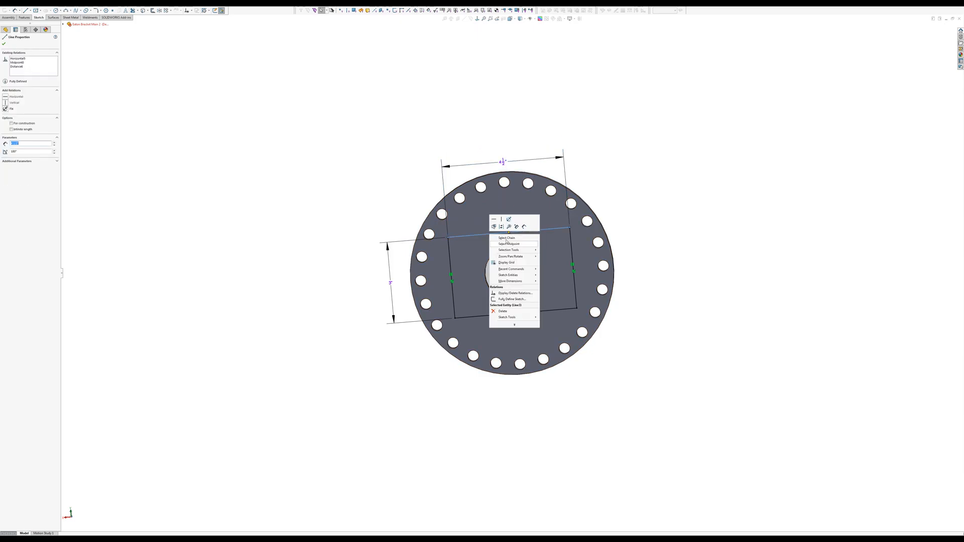
pyautogui.click(506, 237)
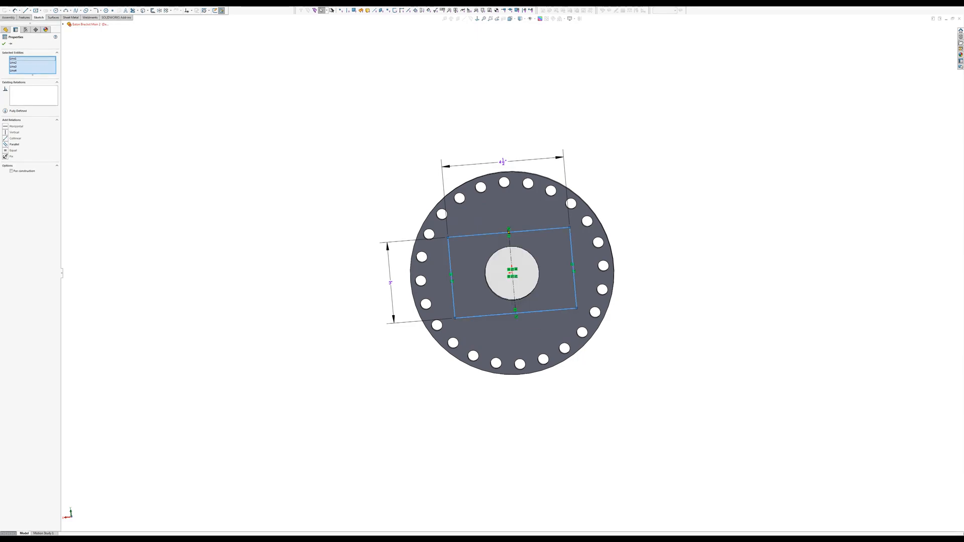
pyautogui.click(18, 172)
pyautogui.click(136, 198)
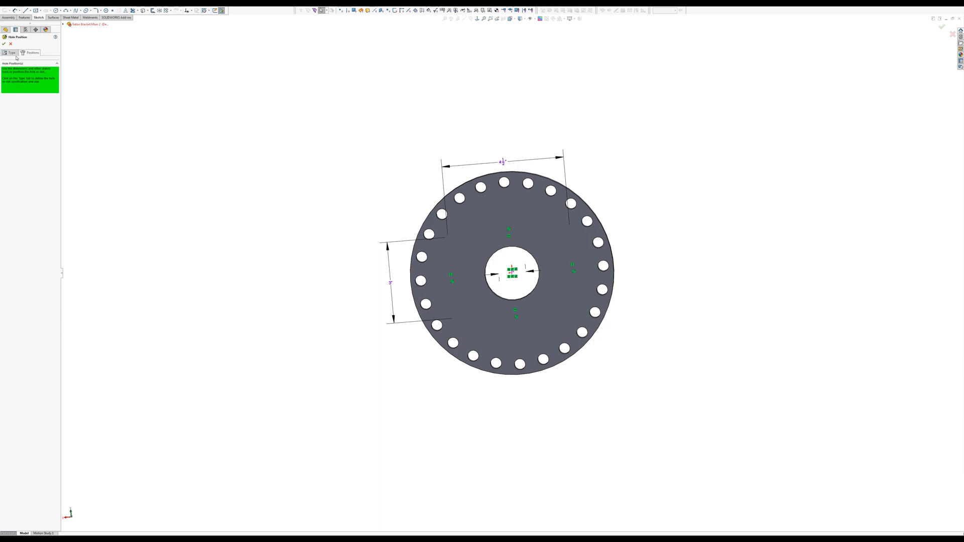
# Set the hole type to a plain round hole instead of a slot.
pyautogui.click(11, 52)
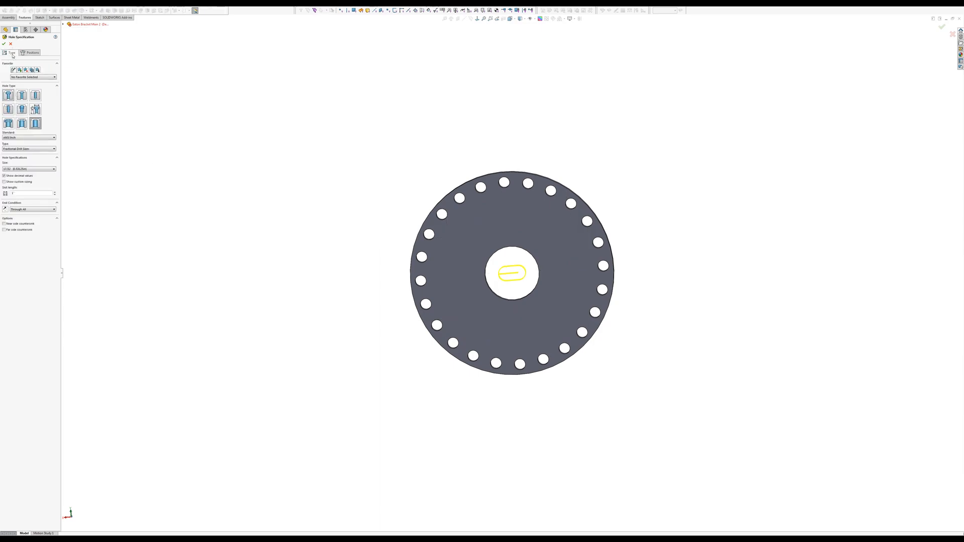
pyautogui.click(30, 52)
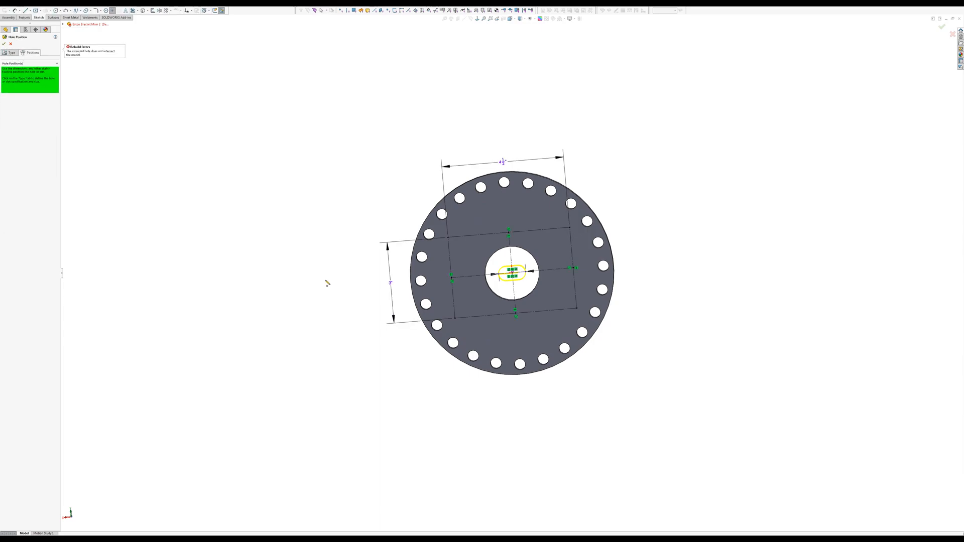
pyautogui.click(12, 52)
pyautogui.click(35, 95)
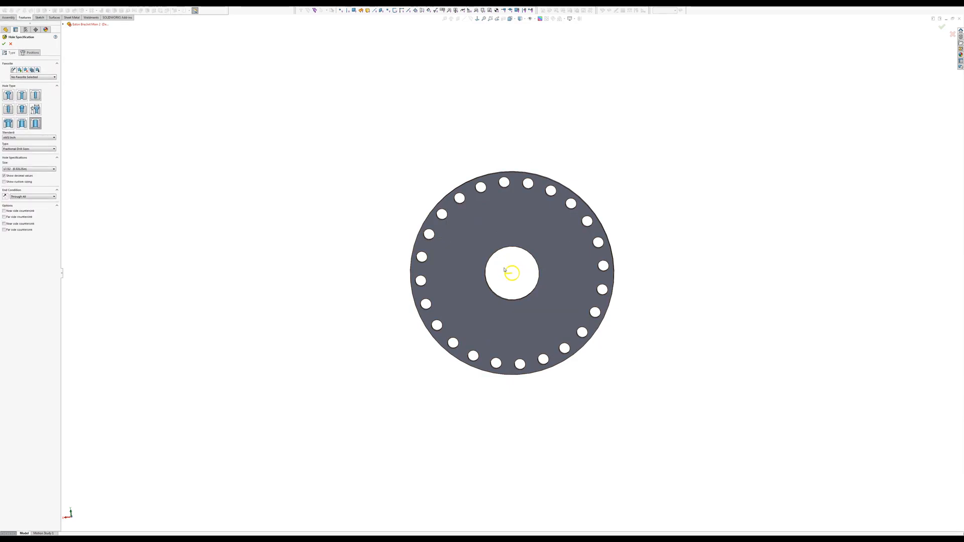
# Remove the hole point at the plate's centre and place hole points on the four corners of the construction rectangle.
pyautogui.click(31, 53)
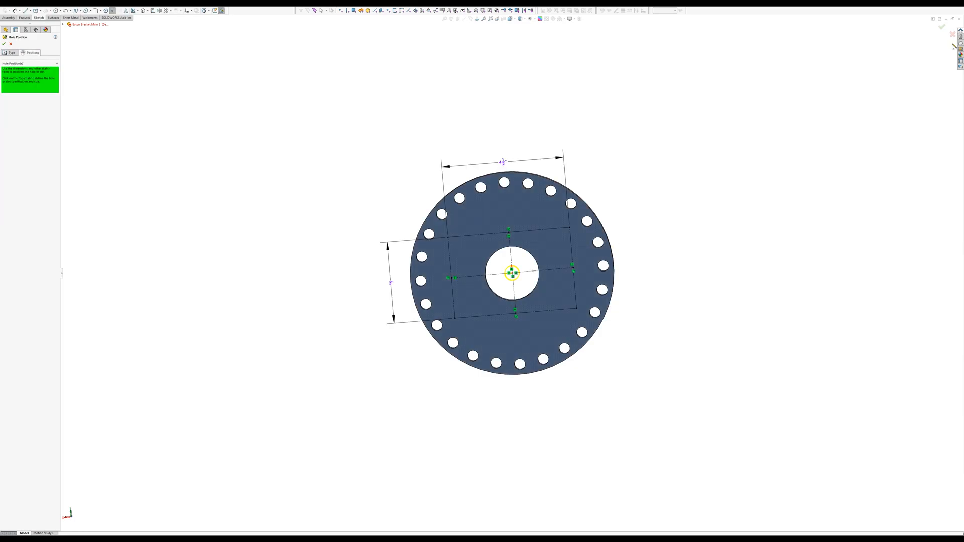
pyautogui.press('Escape')
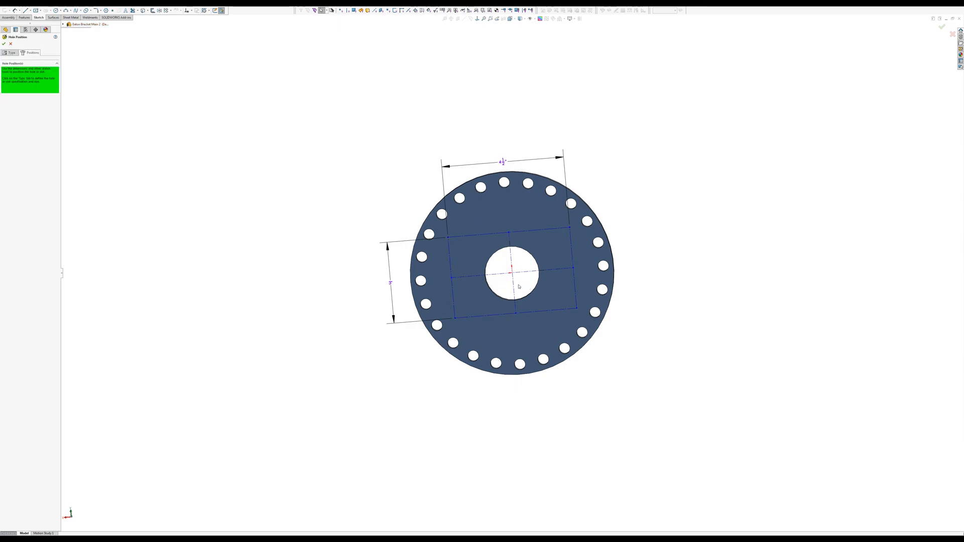
pyautogui.click(111, 11)
pyautogui.click(448, 237)
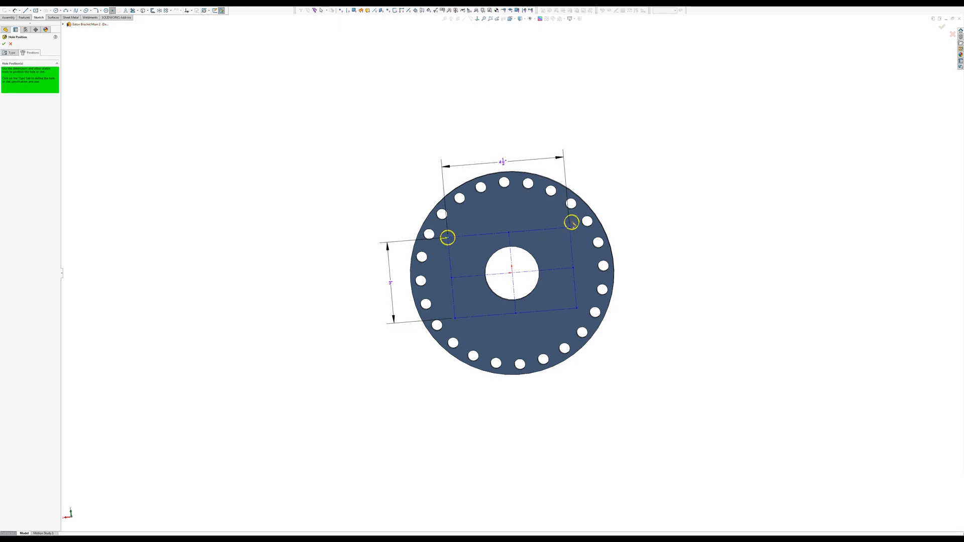
pyautogui.click(570, 229)
pyautogui.click(576, 309)
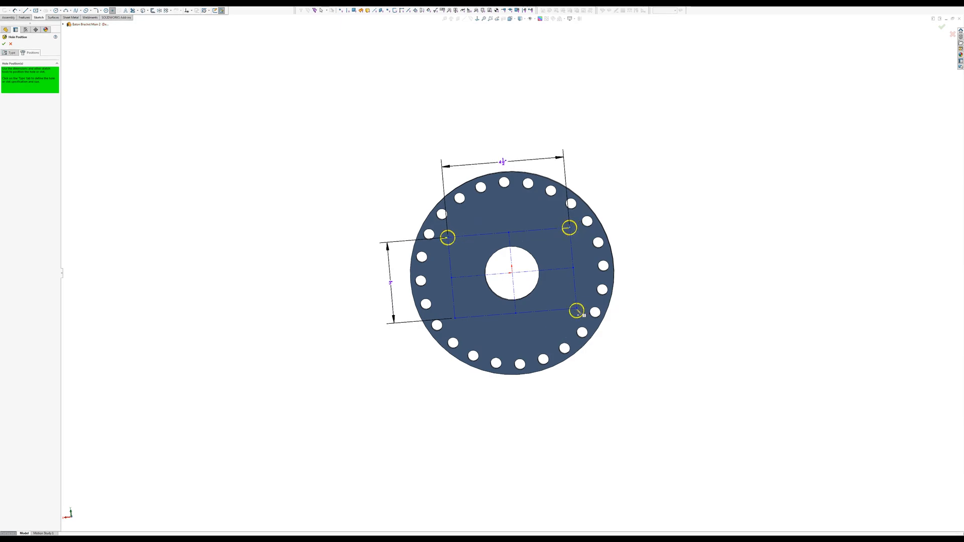
pyautogui.click(454, 319)
pyautogui.press('Escape')
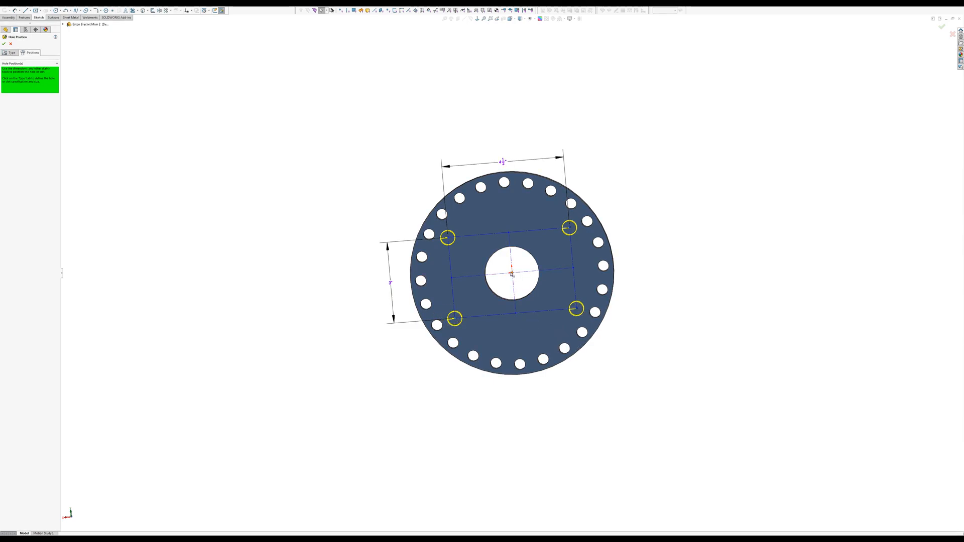
# Relate the rectangle's horizontal centreline to the origin and finish the feature to cut the four corner holes.
pyautogui.moveTo(513, 272); pyautogui.dragTo(508, 285)
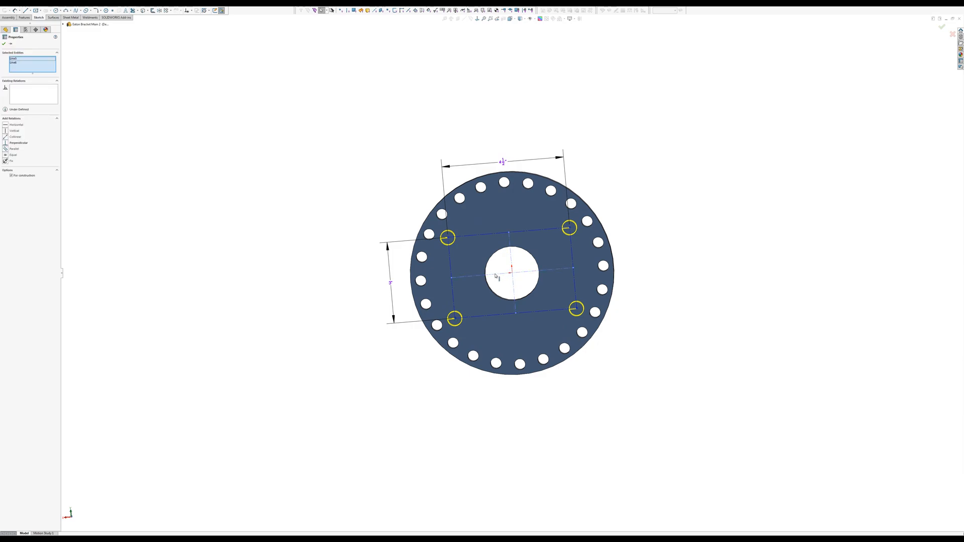
pyautogui.click(496, 276)
pyautogui.press('Escape')
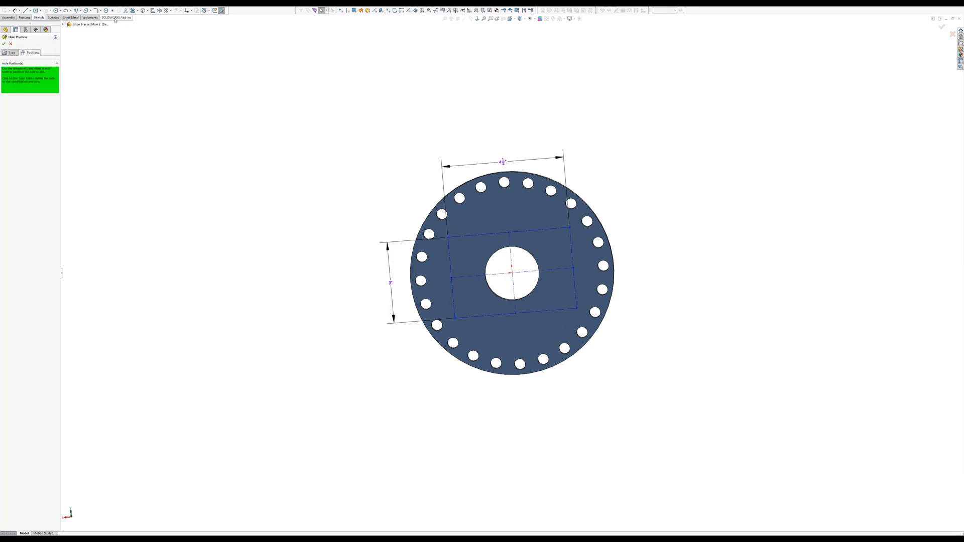
pyautogui.click(500, 275)
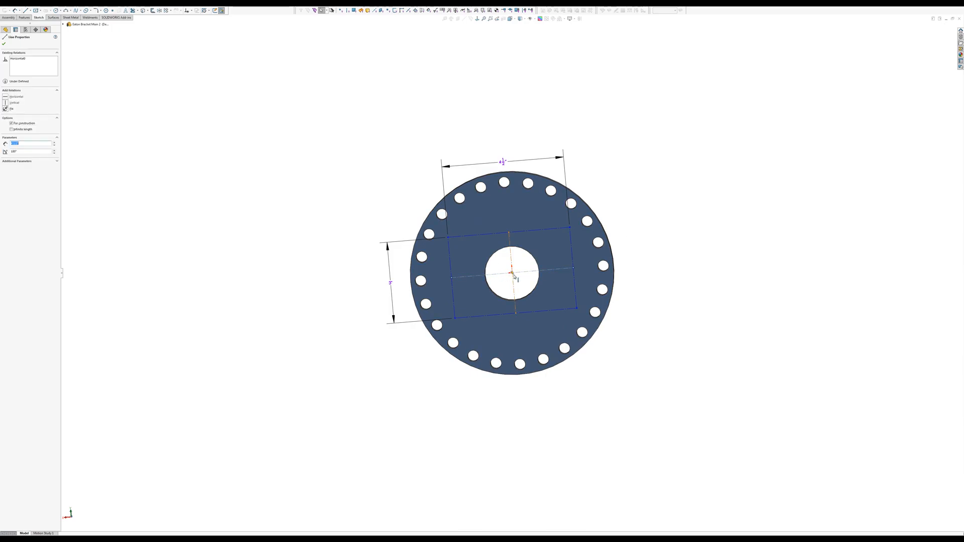
pyautogui.keyDown('ctrl'); pyautogui.click(513, 273); pyautogui.keyUp('ctrl')
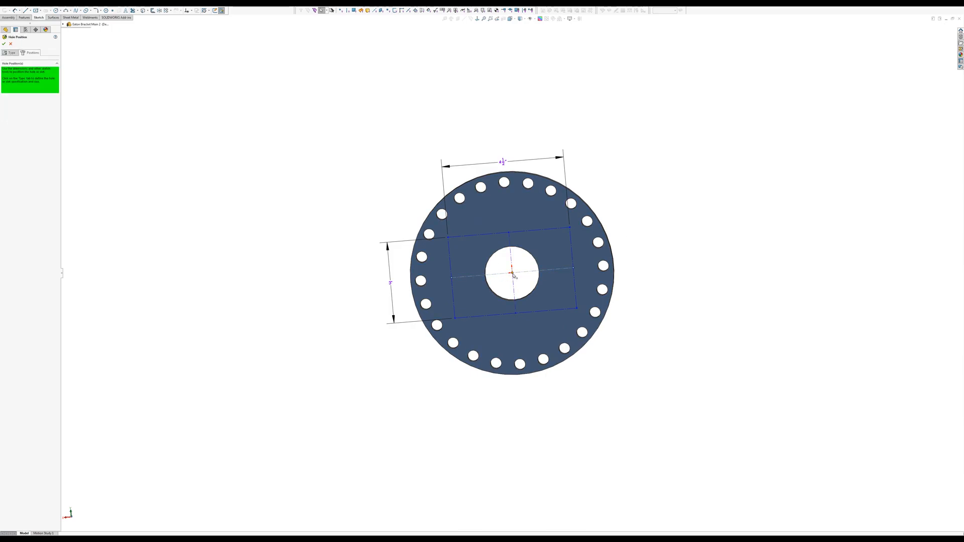
pyautogui.click(529, 251)
pyautogui.click(671, 186)
pyautogui.click(3, 43)
pyautogui.click(358, 231)
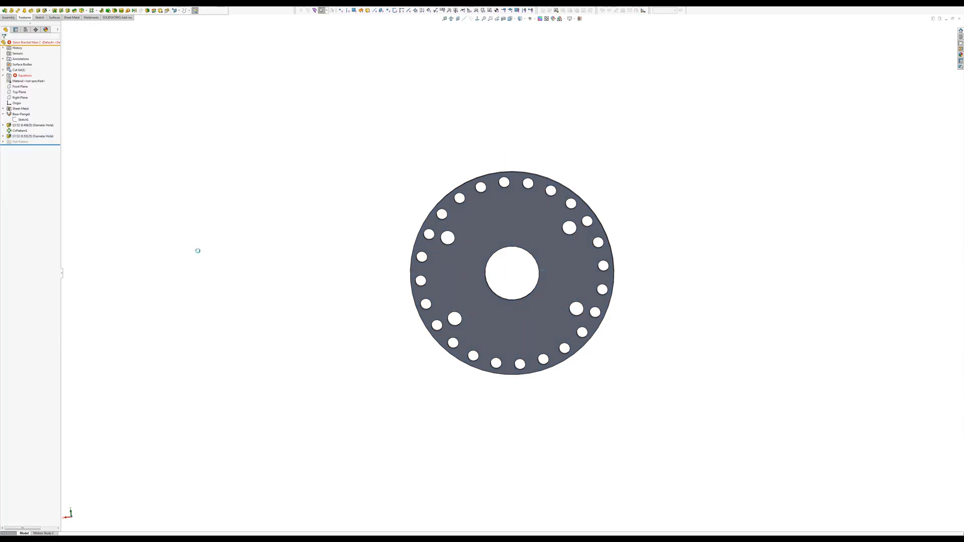
# Switch to the motor part, inspect the diameter of one flange mounting hole, and return to the round plate.
pyautogui.hotkey('ctrl', 'Tab')
pyautogui.hotkey('ctrl', 'Tab')
pyautogui.hotkey('ctrl', 'Tab')
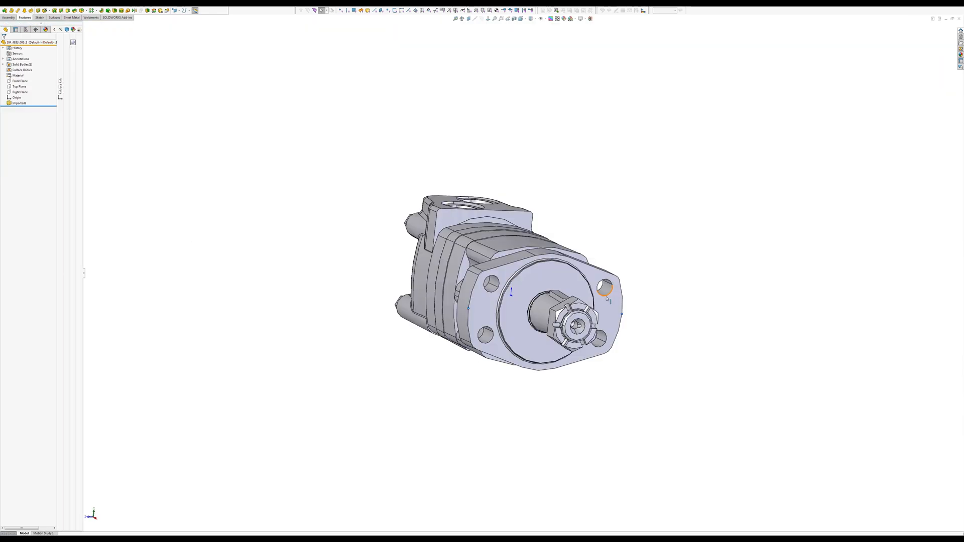
pyautogui.click(608, 294)
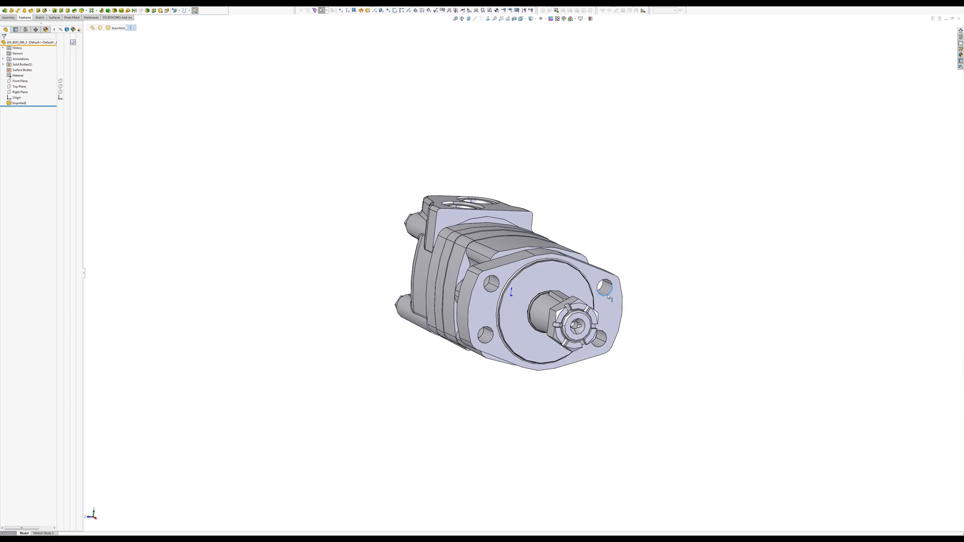
pyautogui.click(314, 302)
pyautogui.hotkey('ctrl', 'Tab')
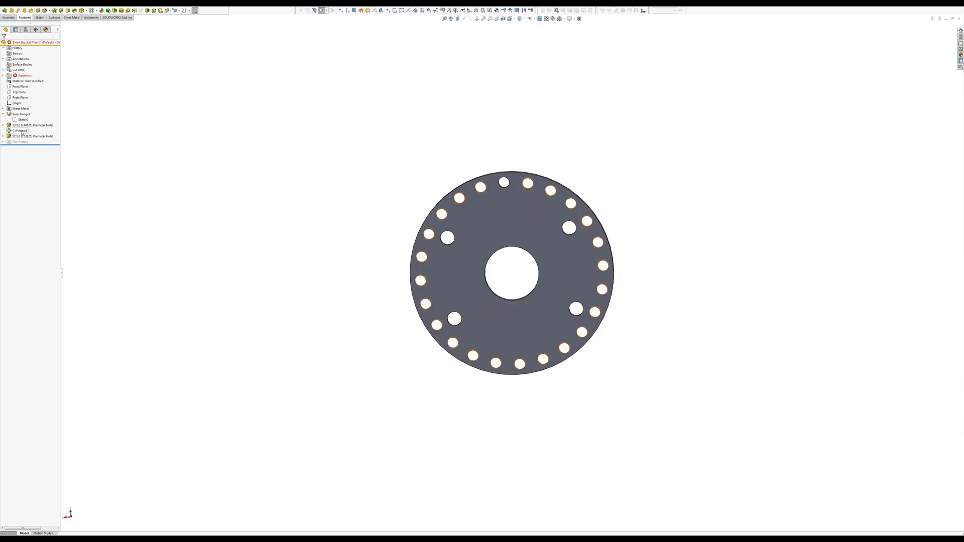
# Change the hole size of the four motor mounting holes to 9/32 and finish the feature edit.
pyautogui.click(24, 137)
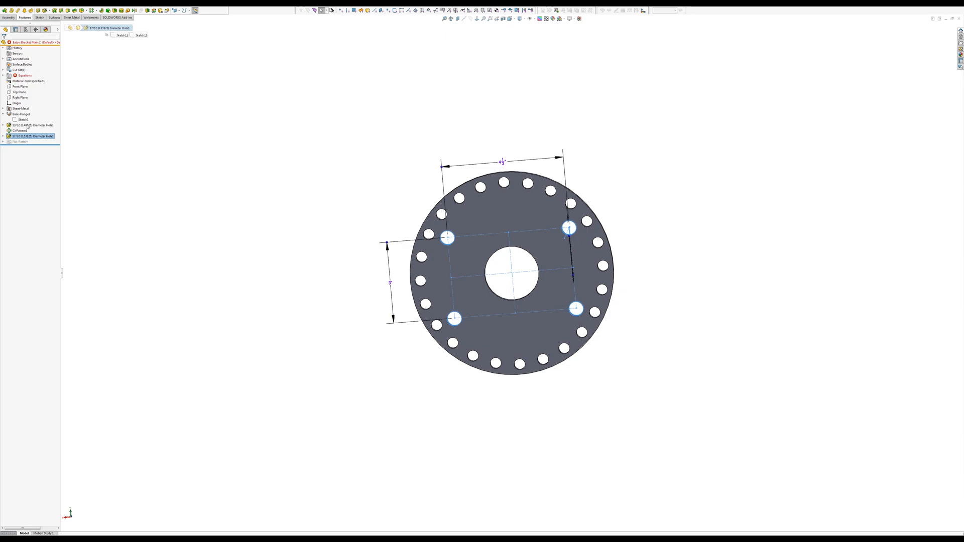
pyautogui.click(28, 125)
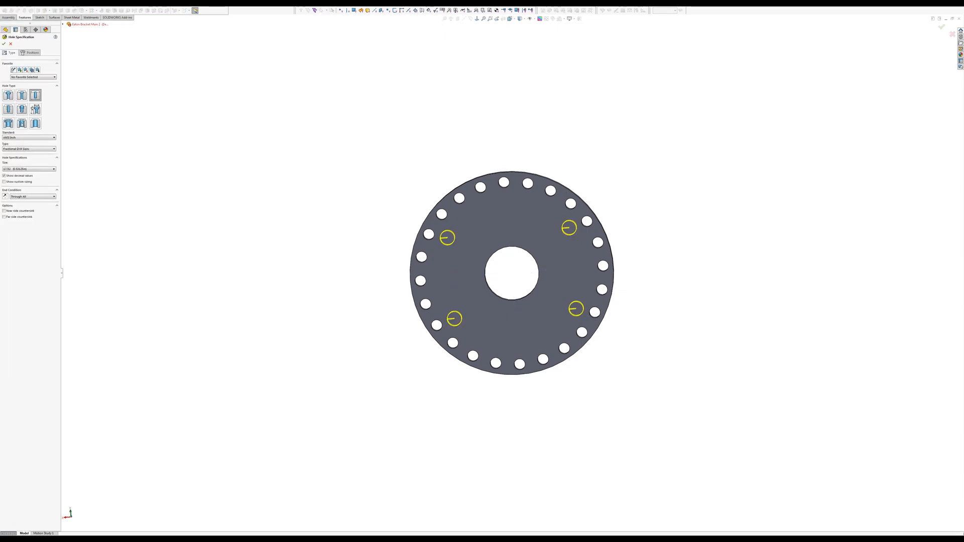
pyautogui.click(14, 169)
pyautogui.scroll(2, 24, 208)
pyautogui.scroll(3, 24, 208)
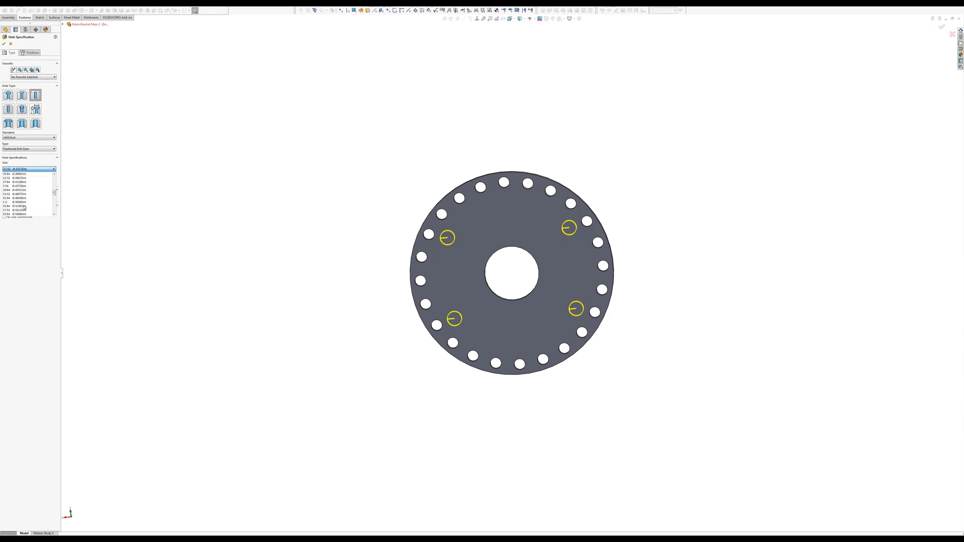
pyautogui.scroll(2, 20, 201)
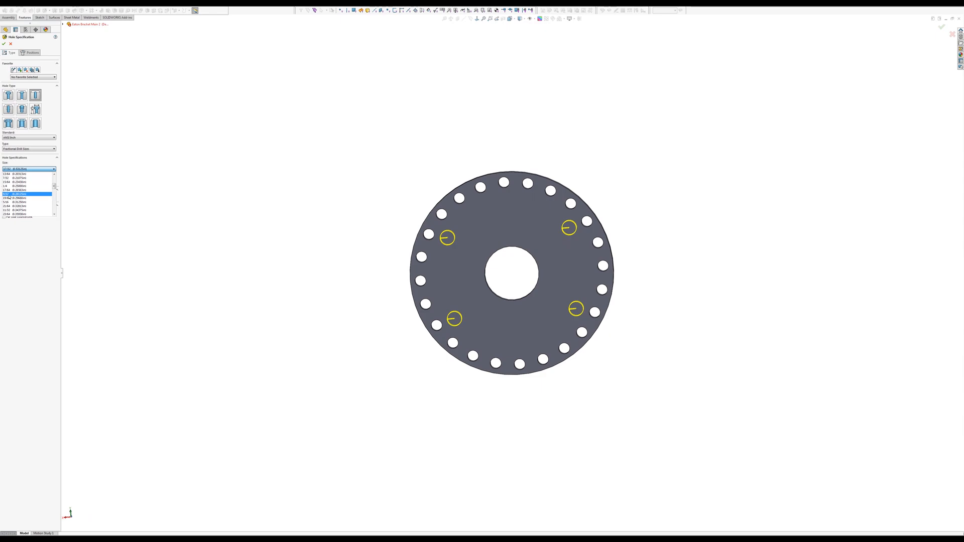
pyautogui.click(9, 195)
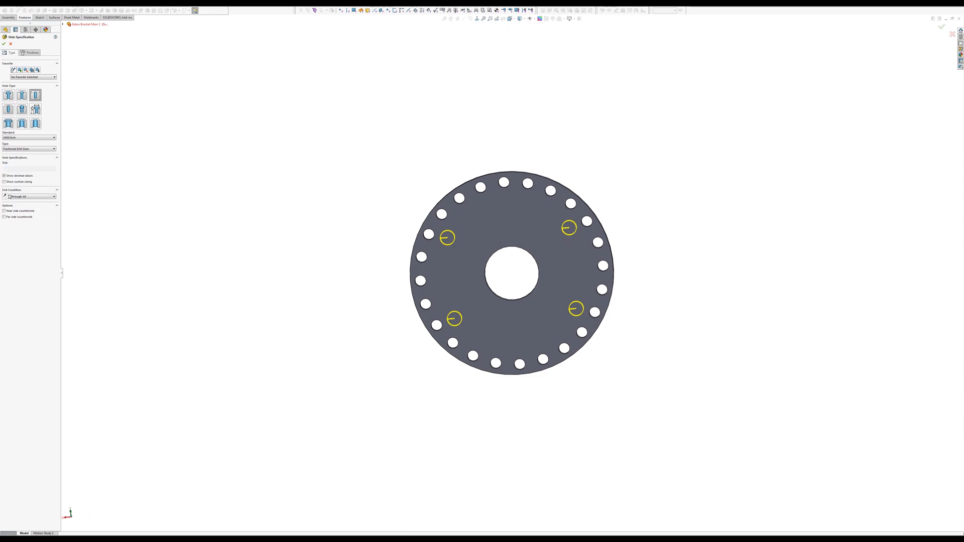
pyautogui.click(4, 45)
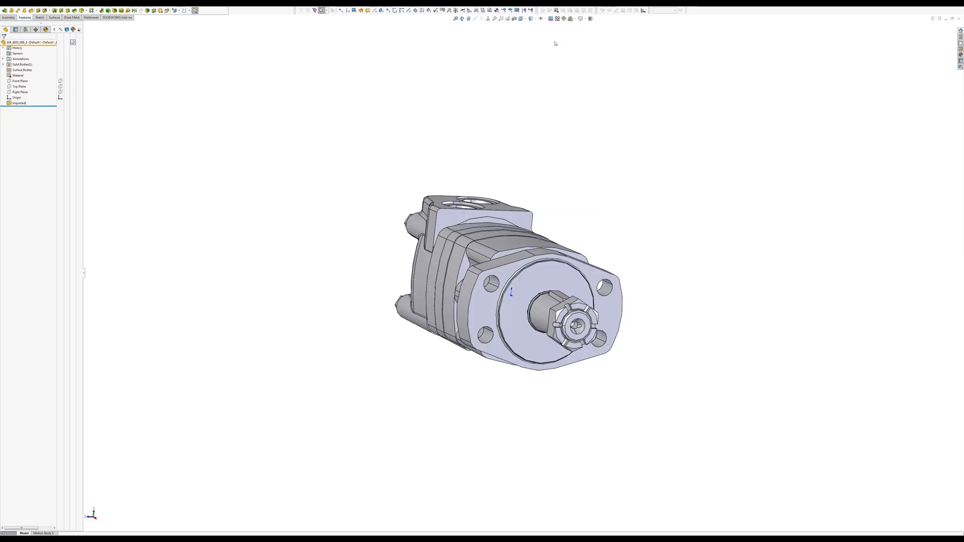
# Switch to the motor part and measure the distance between the two upper mounting holes of the flange.
pyautogui.click(456, 19)
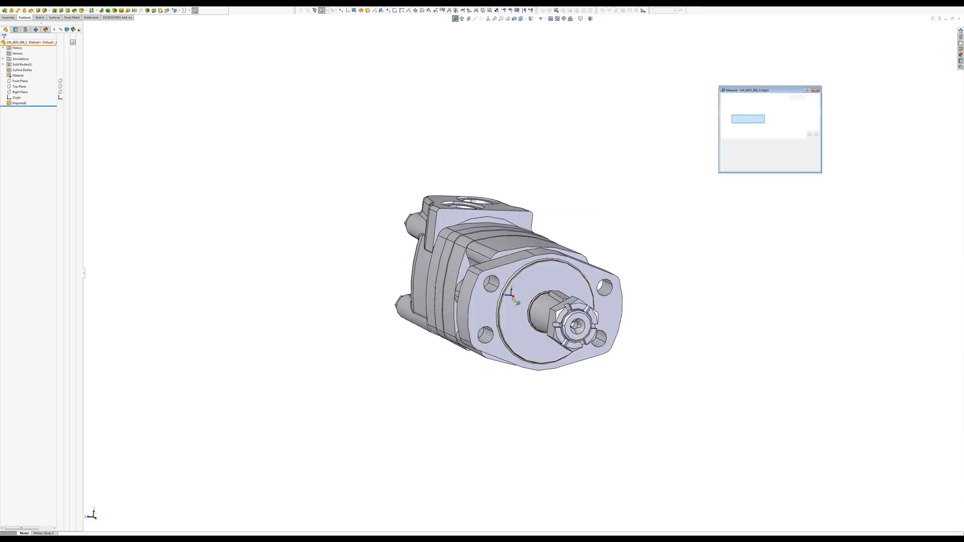
pyautogui.click(489, 281)
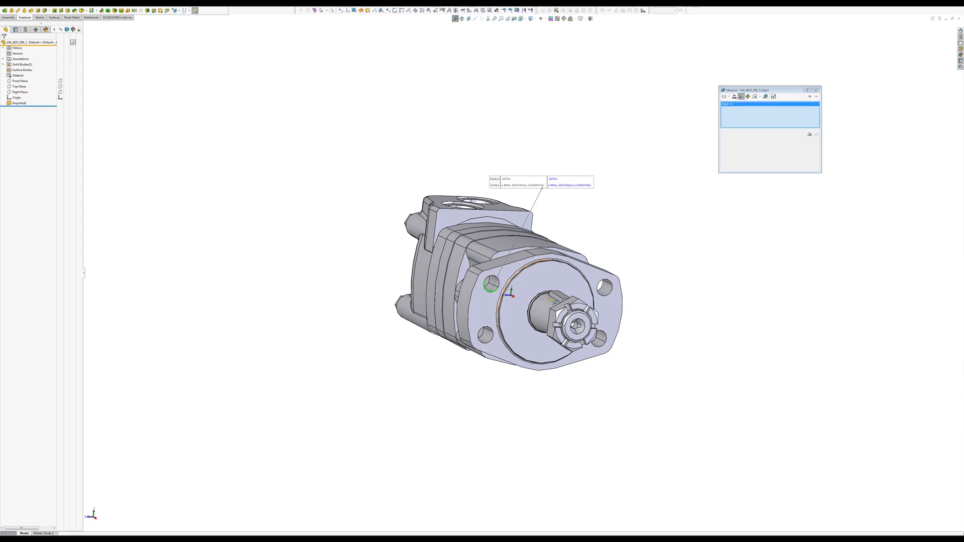
pyautogui.click(609, 294)
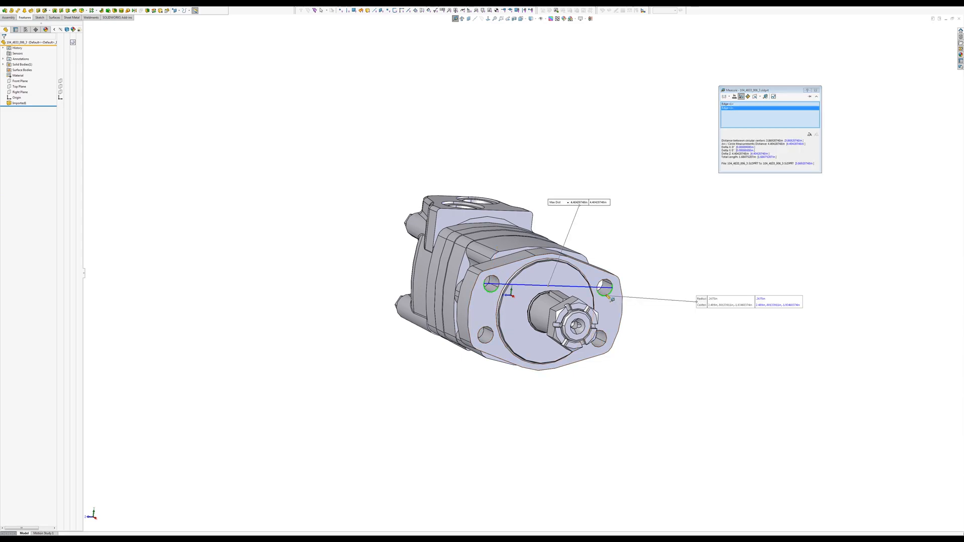
pyautogui.doubleClick(748, 156)
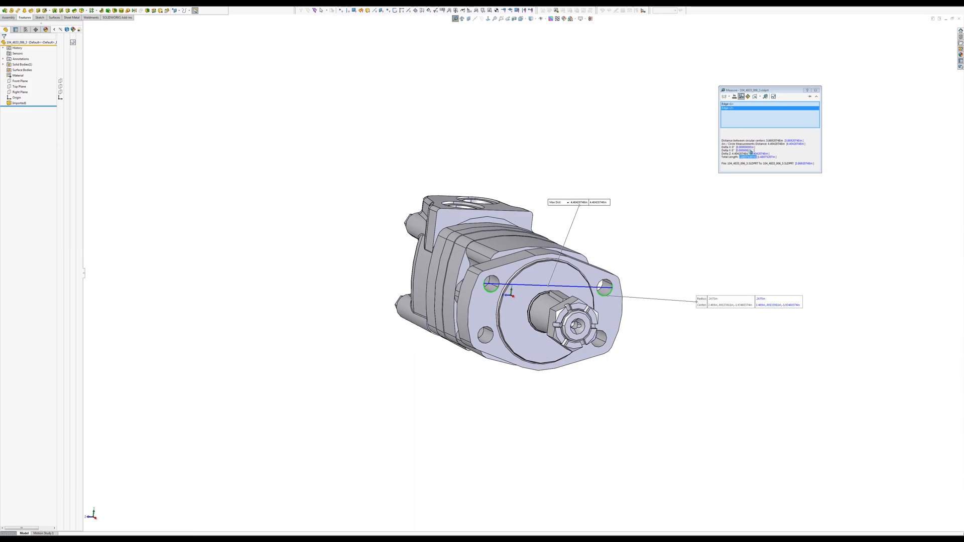
# Set the measurement to centre to centre and measure the distance between two diagonally opposite flange mounting holes.
pyautogui.click(730, 96)
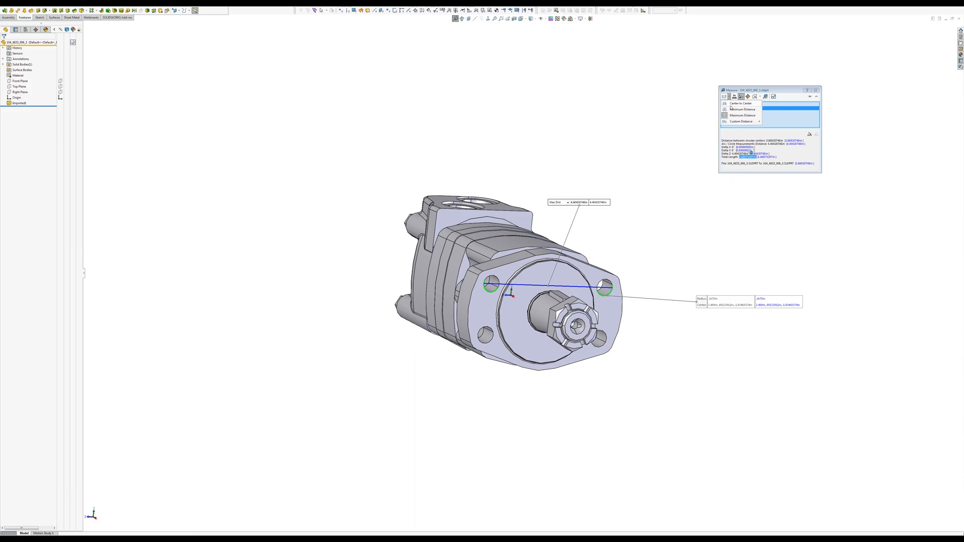
pyautogui.click(731, 105)
pyautogui.click(650, 244)
pyautogui.click(605, 295)
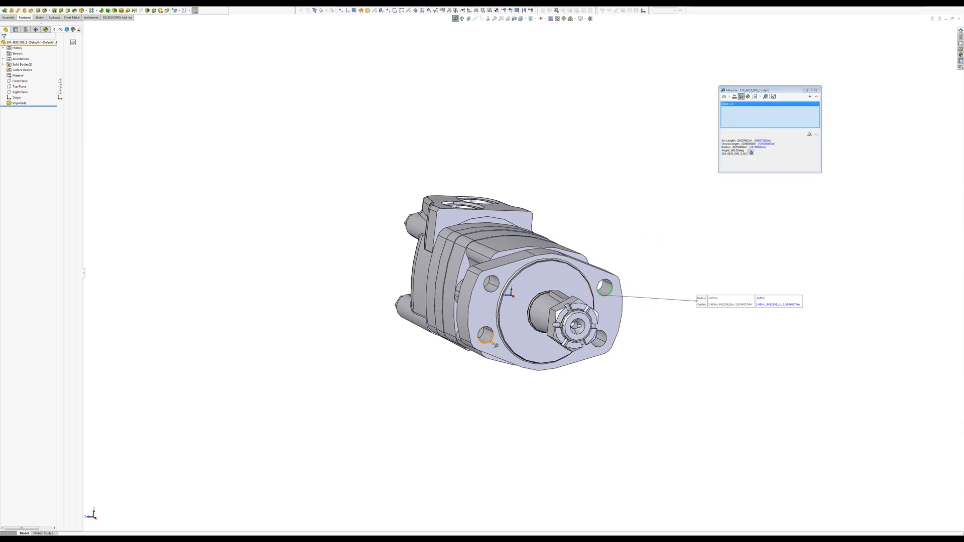
pyautogui.click(494, 343)
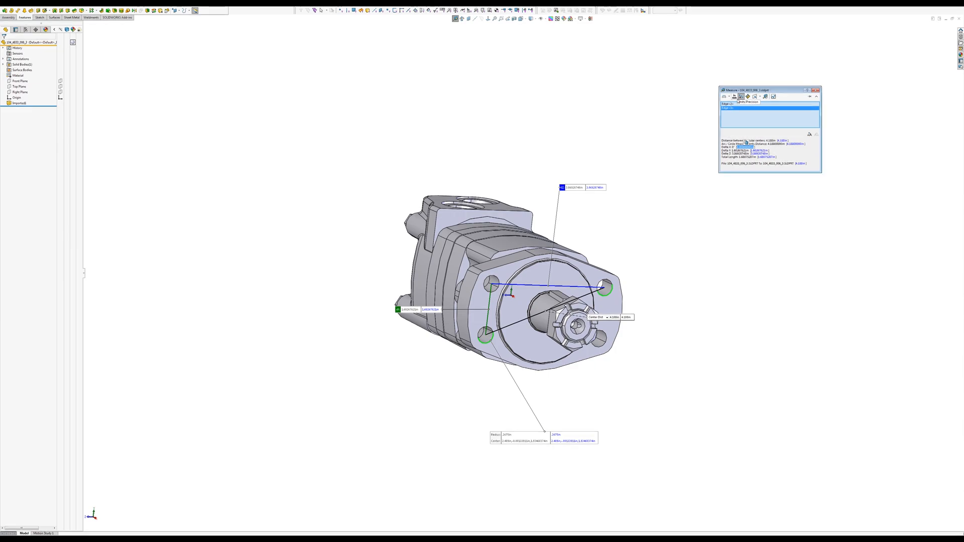
# Raise the measurement accuracy to the highest level, close the measurement, and return to the round plate.
pyautogui.click(741, 96)
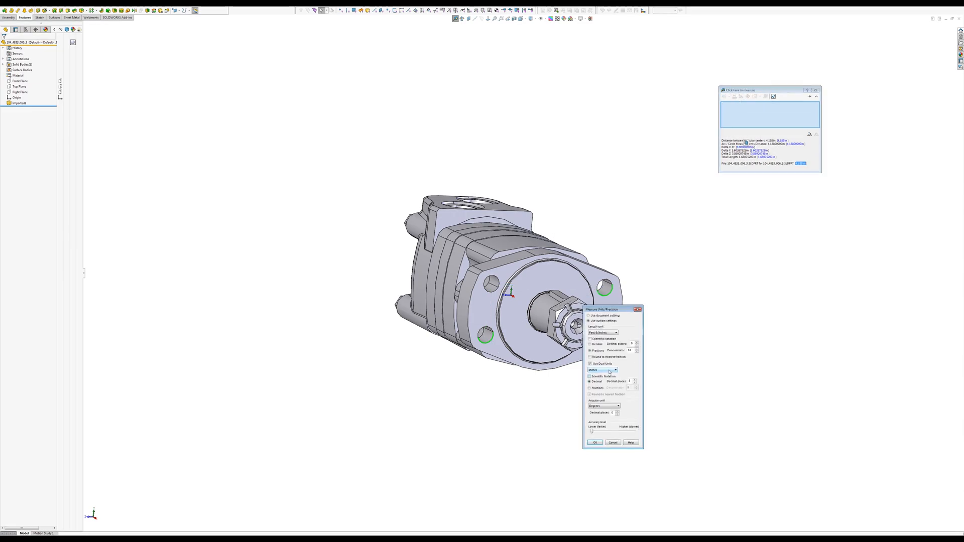
pyautogui.click(632, 432)
pyautogui.moveTo(613, 432); pyautogui.dragTo(635, 431)
pyautogui.click(597, 446)
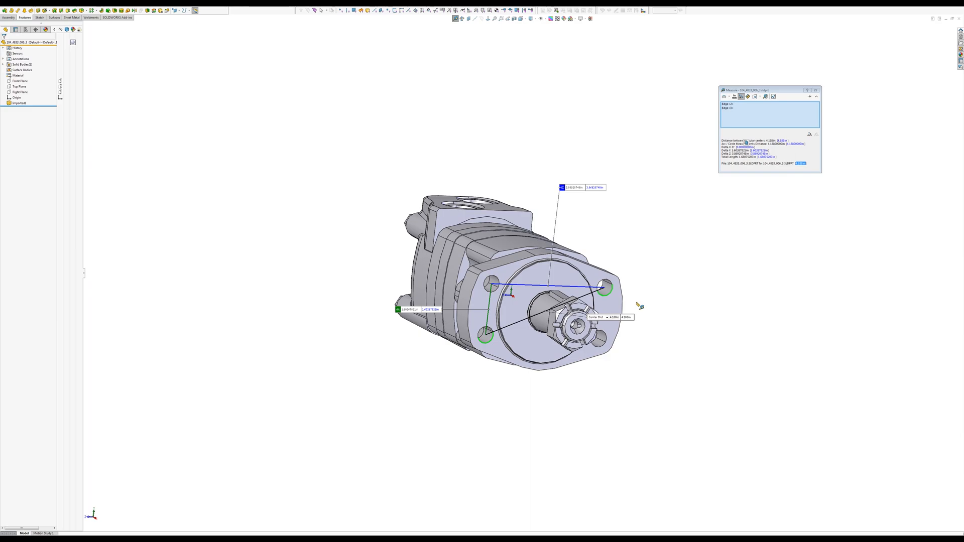
pyautogui.press('Escape')
pyautogui.click(344, 274)
pyautogui.hotkey('ctrl', 'Tab')
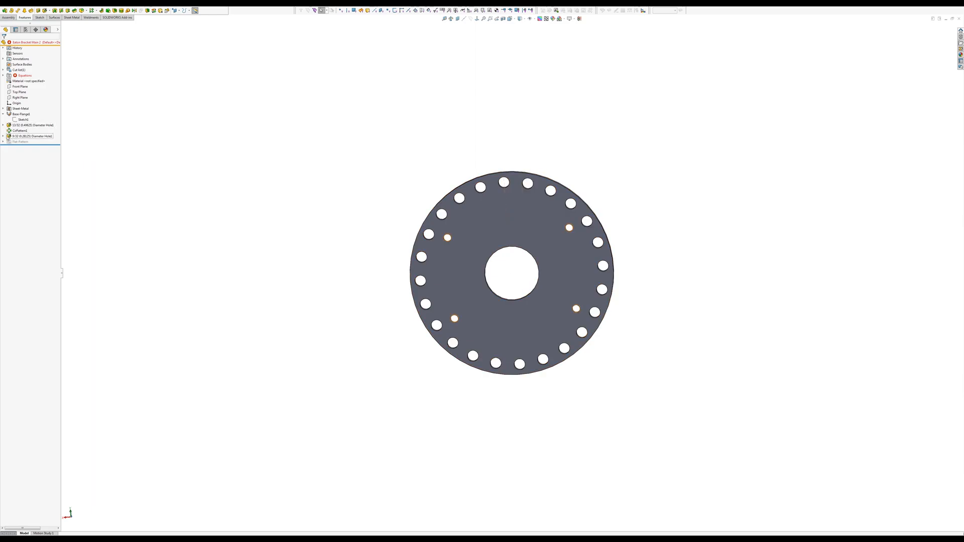
# Edit the construction rectangle's sketch of the motor holes and draw a circle from the origin through a rectangle corner.
pyautogui.click(3, 136)
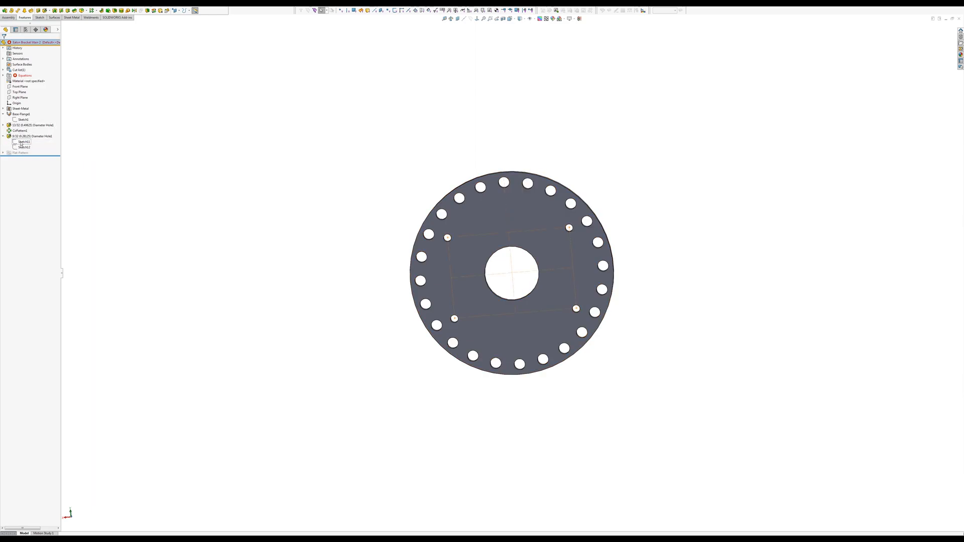
pyautogui.click(23, 142)
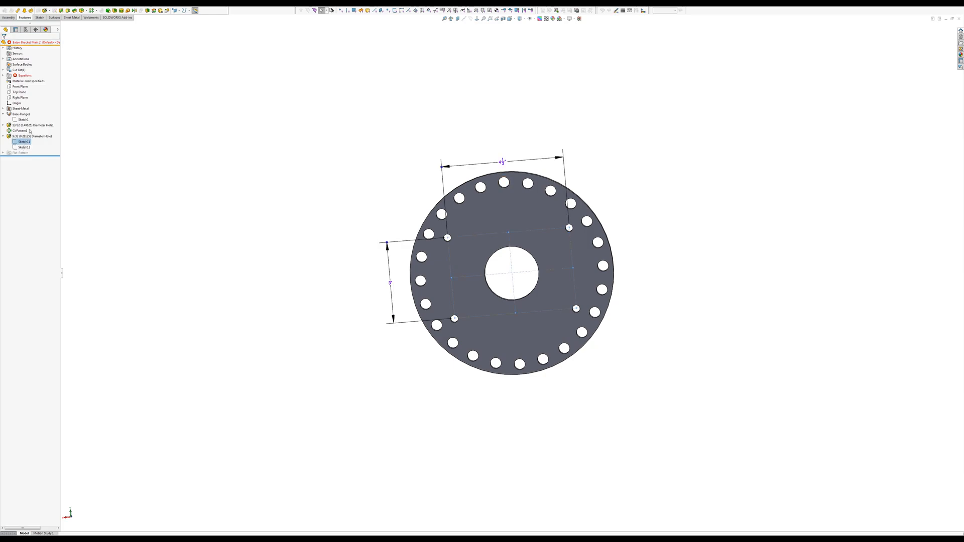
pyautogui.rightClick(27, 143)
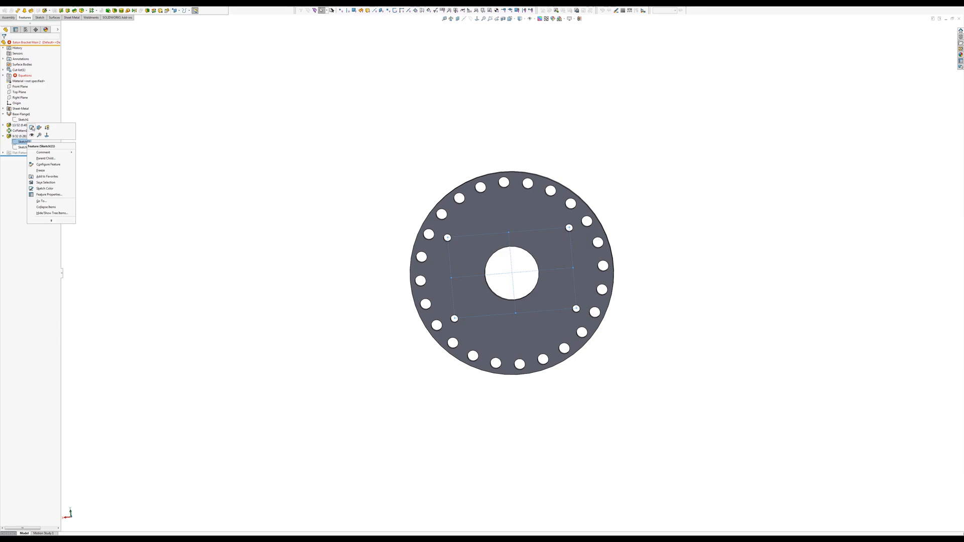
pyautogui.click(32, 128)
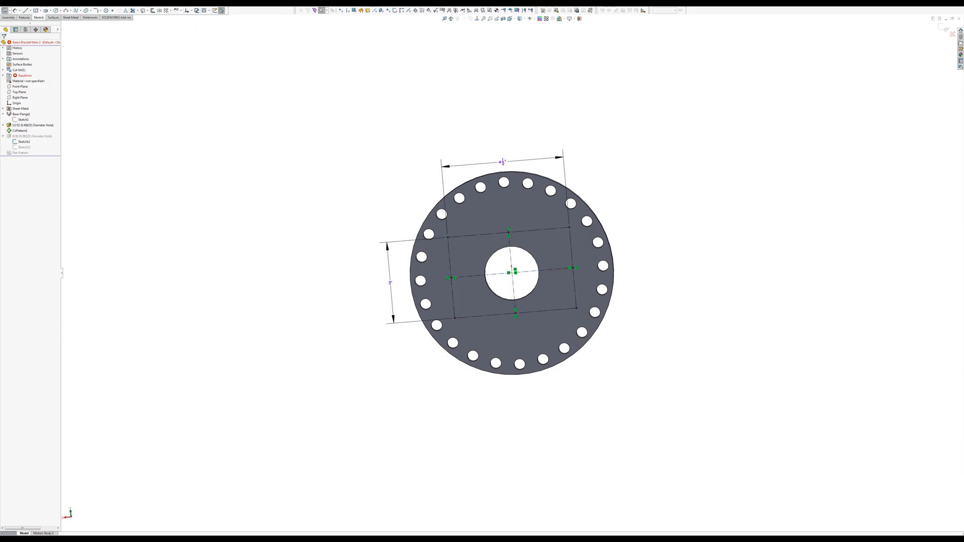
pyautogui.click(56, 11)
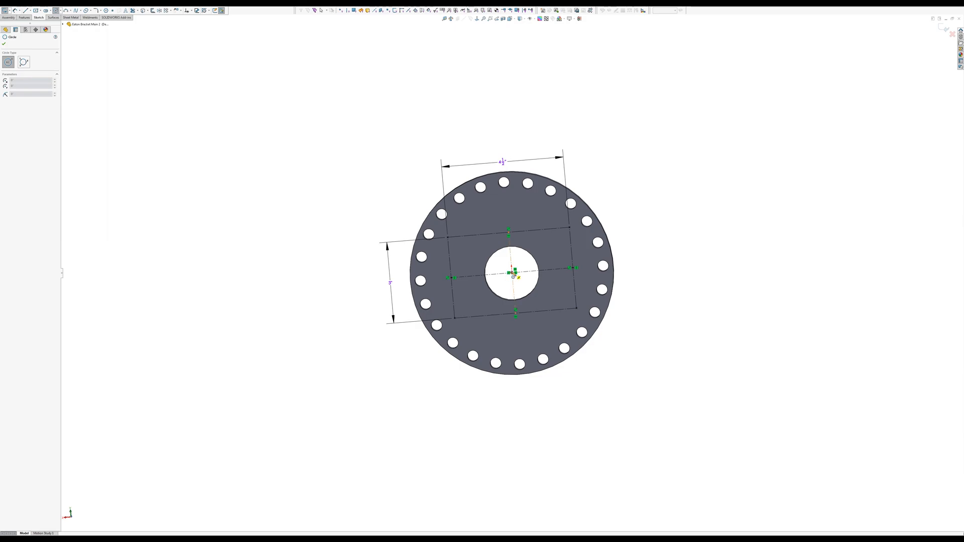
pyautogui.click(513, 273)
pyautogui.click(571, 227)
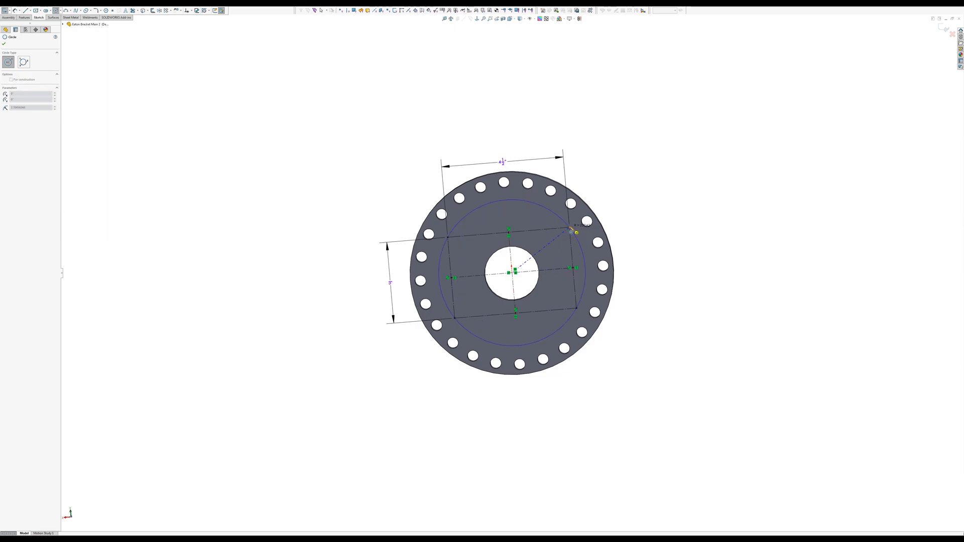
pyautogui.press('Escape')
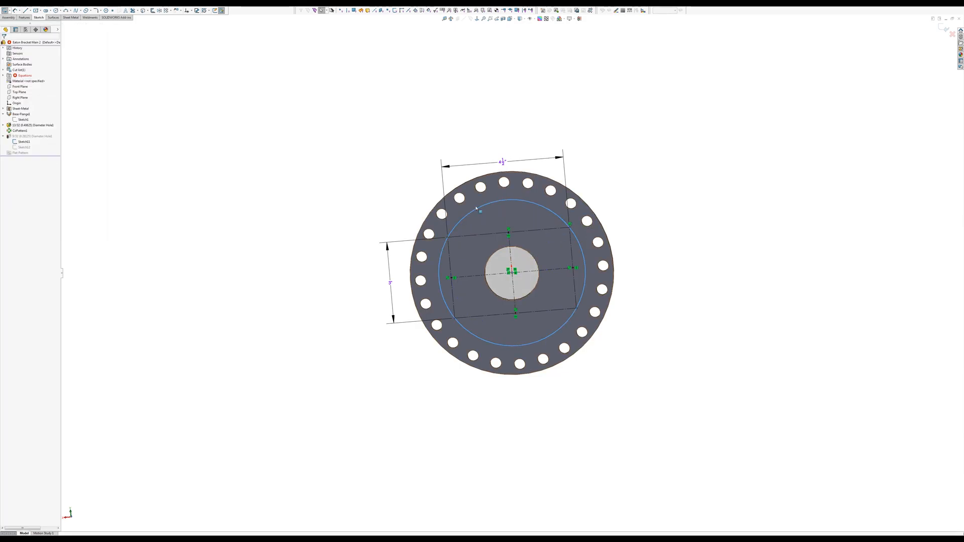
# Make the construction rectangle's width and height dimensions driven.
pyautogui.click(495, 164)
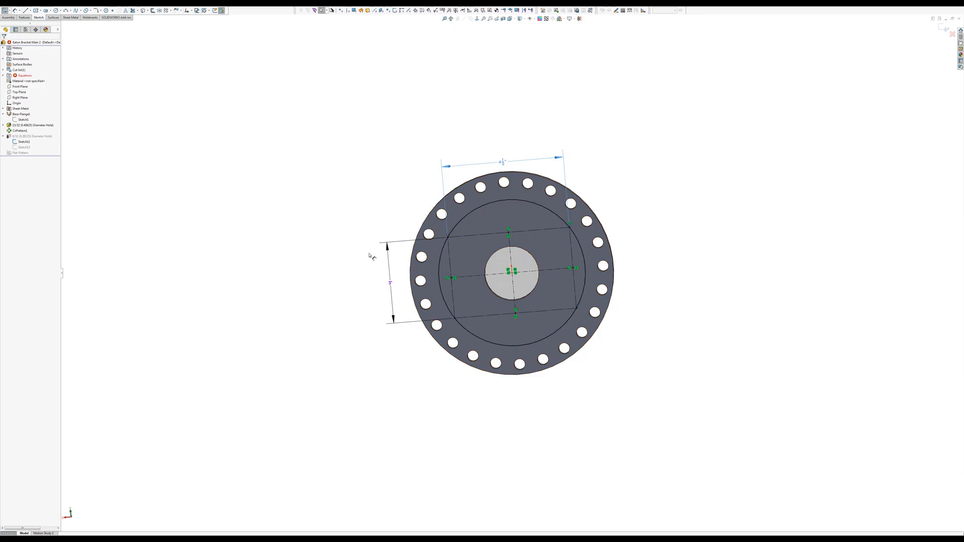
pyautogui.keyDown('ctrl'); pyautogui.click(400, 244); pyautogui.keyUp('ctrl')
pyautogui.rightClick(400, 244)
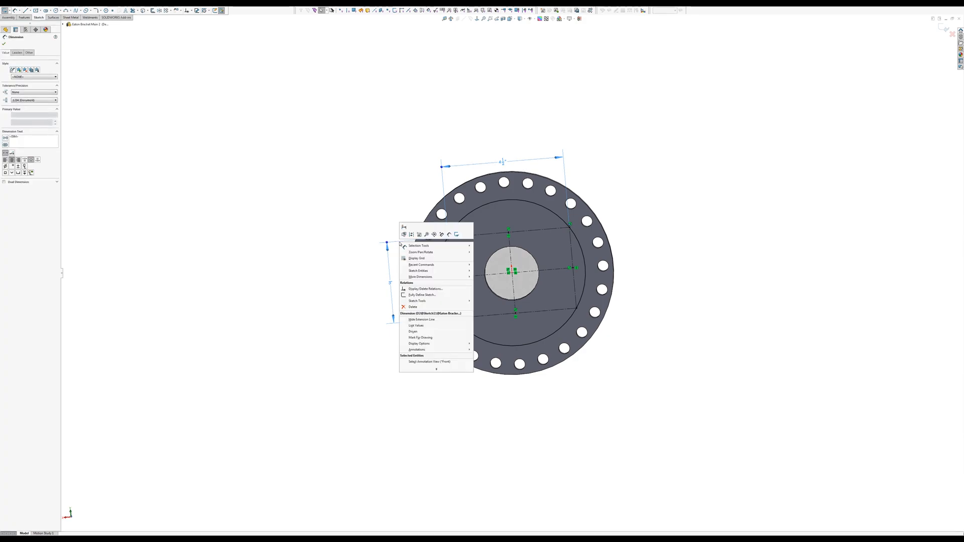
pyautogui.click(415, 332)
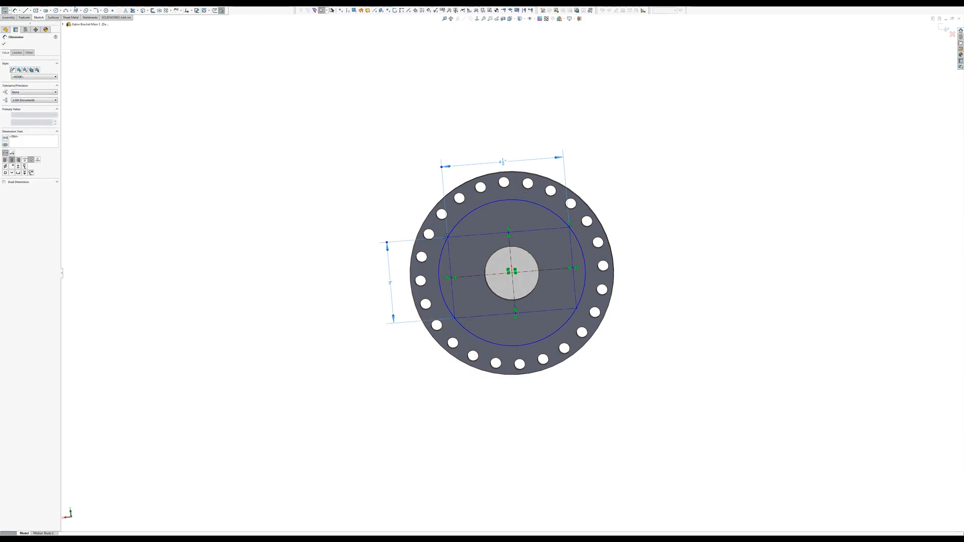
# Dimension the diameter of the circle through the rectangle's corners at 4 3/16 inches.
pyautogui.click(15, 11)
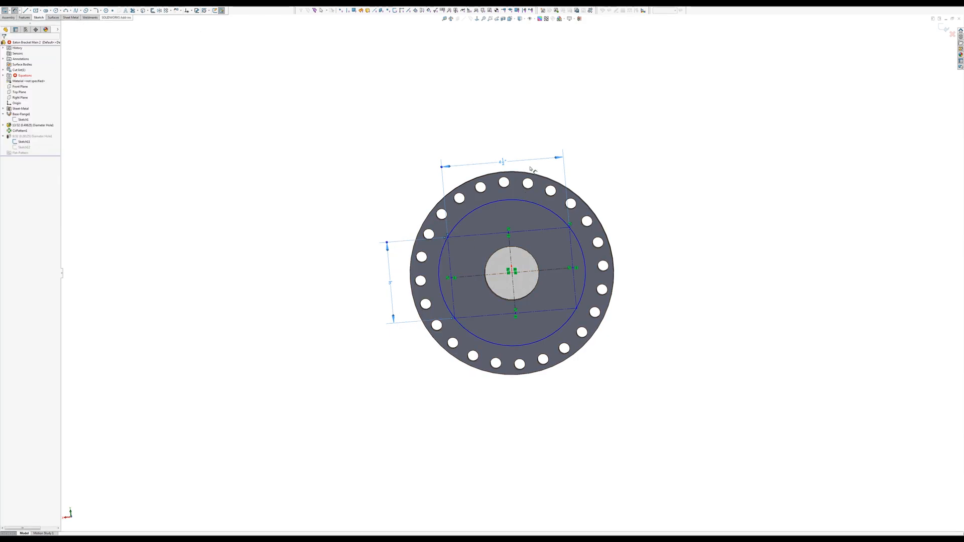
pyautogui.click(551, 212)
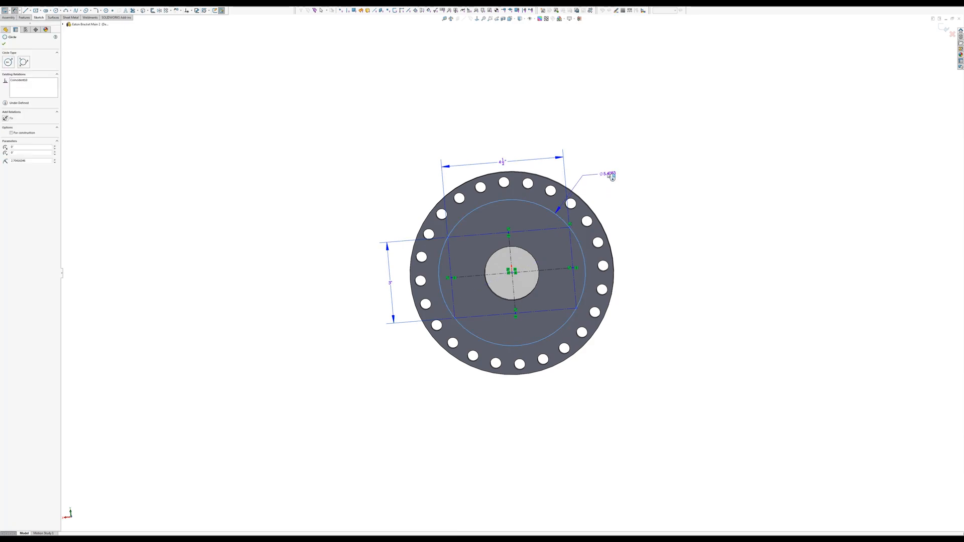
pyautogui.click(610, 177)
pyautogui.write('4')
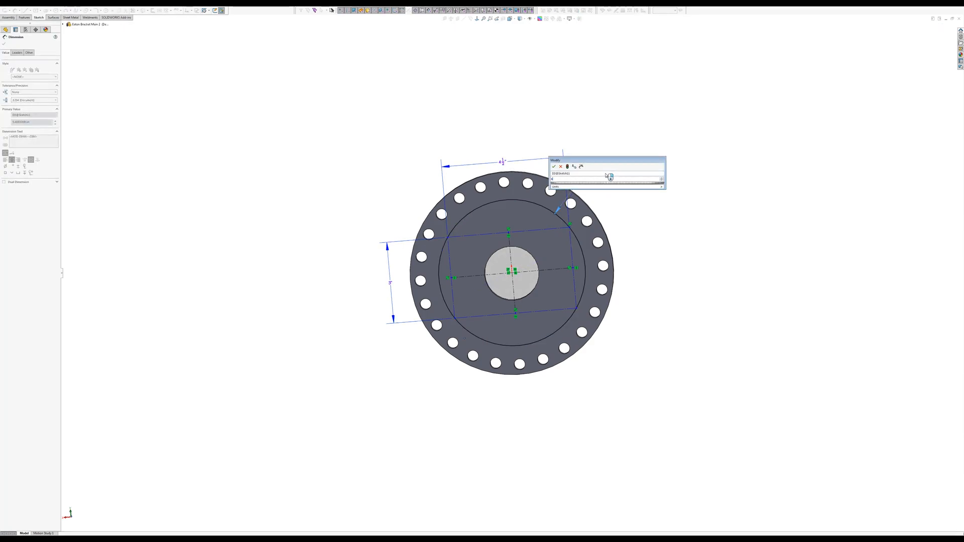
pyautogui.write('.15')
pyautogui.press('Return')
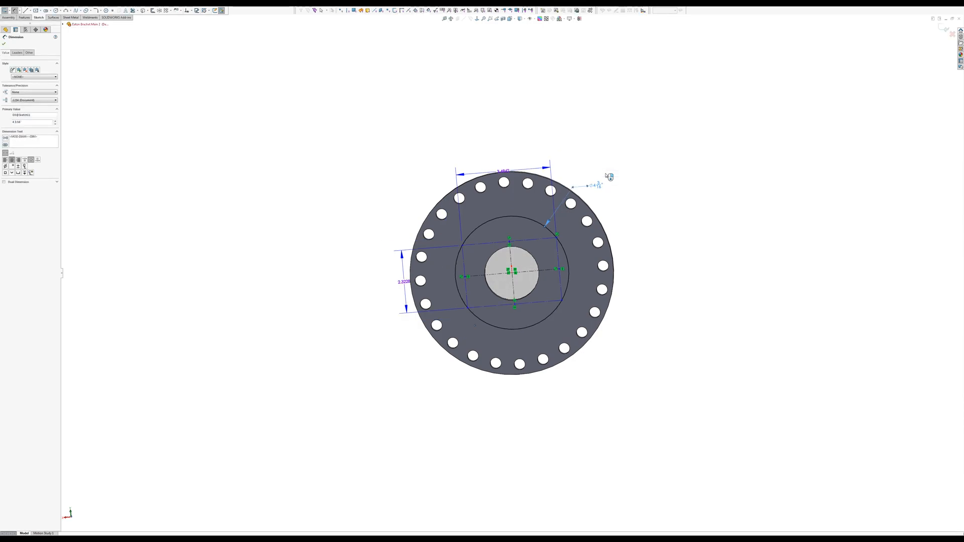
pyautogui.press('Escape')
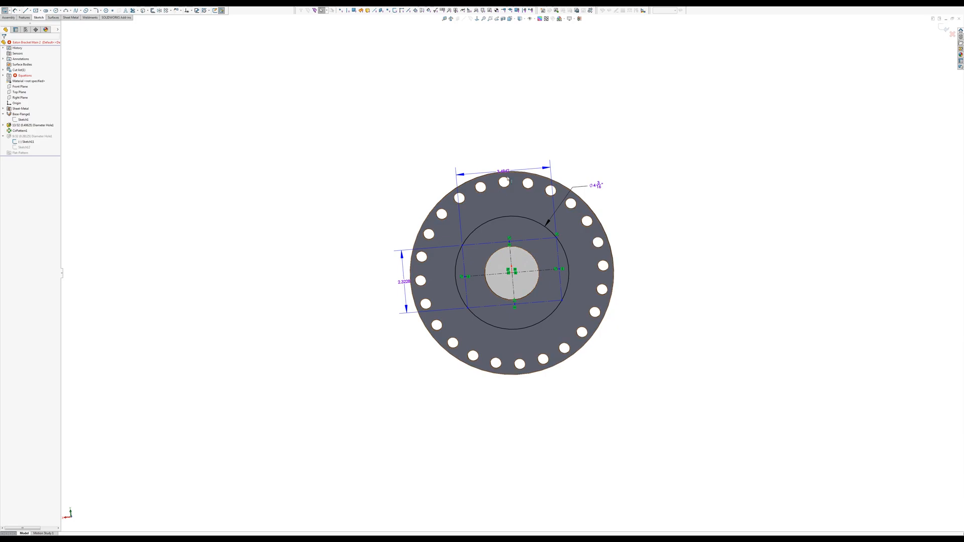
# Move the rectangle's width and height dimensions further away from the plate and switch to the motor part.
pyautogui.click(510, 169)
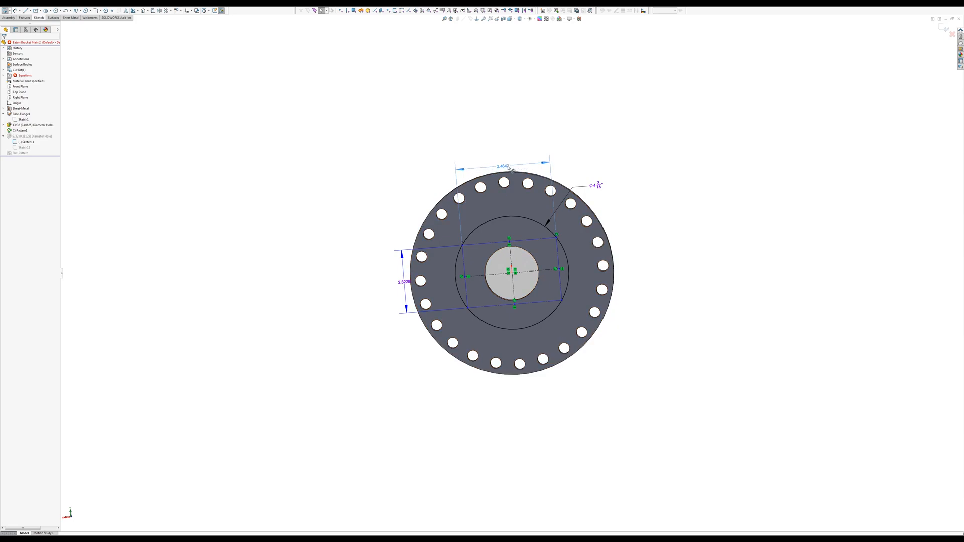
pyautogui.click(399, 287)
pyautogui.moveTo(400, 287); pyautogui.dragTo(393, 287)
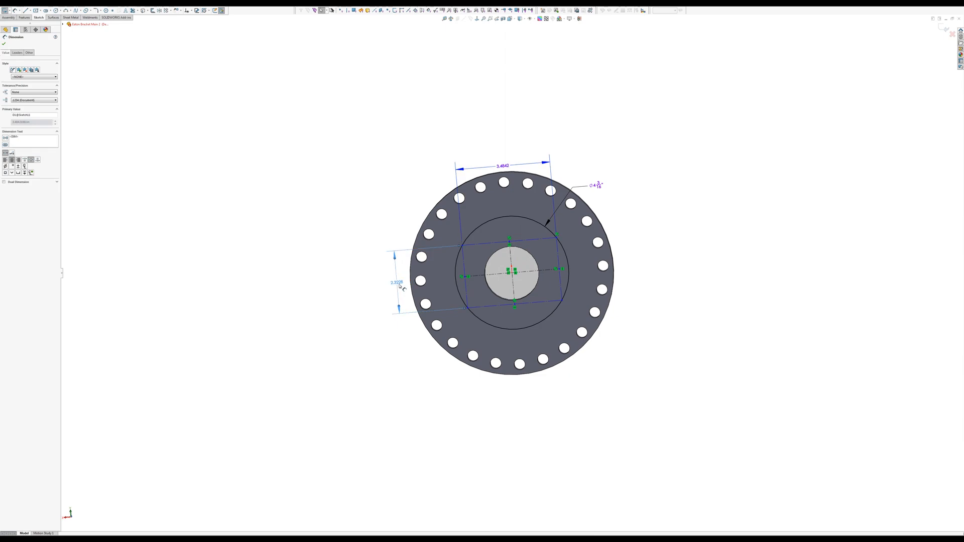
pyautogui.click(320, 307)
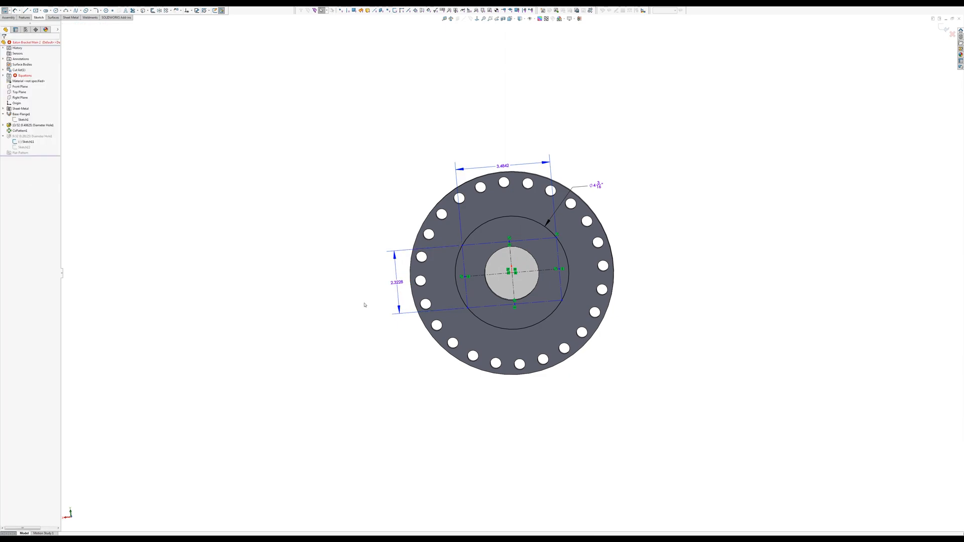
pyautogui.hotkey('ctrl', 'Tab')
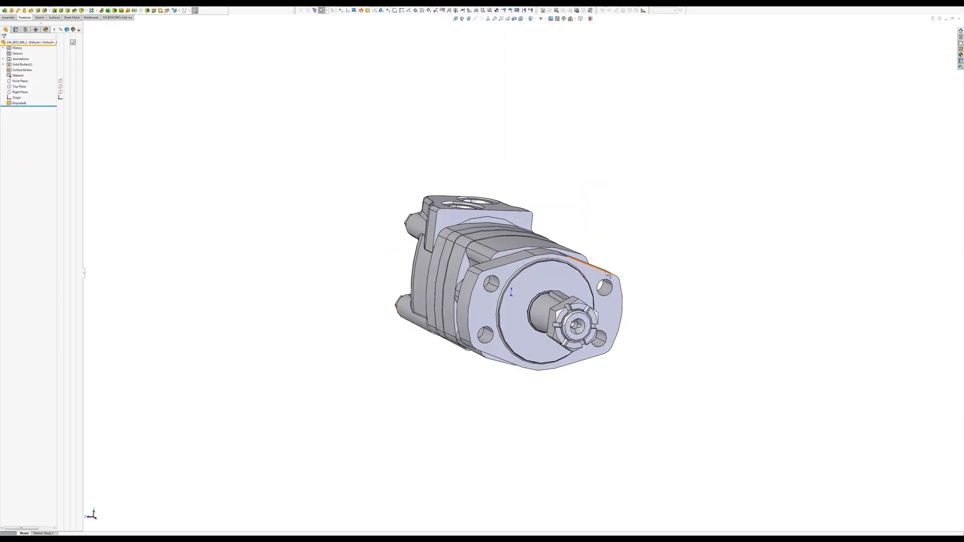
# Measure the centre distance between the two flange holes on one side of the motor and switch back to the bracket part.
pyautogui.click(456, 19)
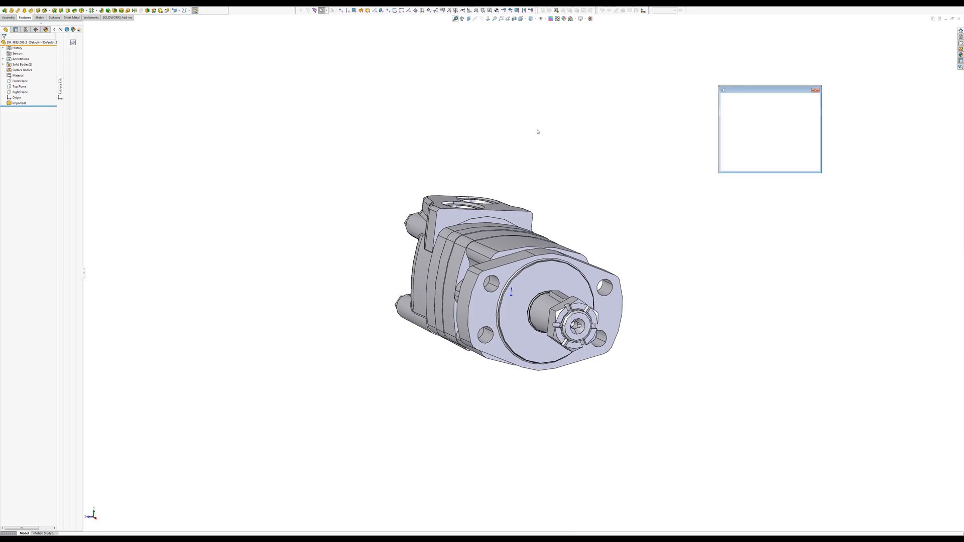
pyautogui.click(610, 297)
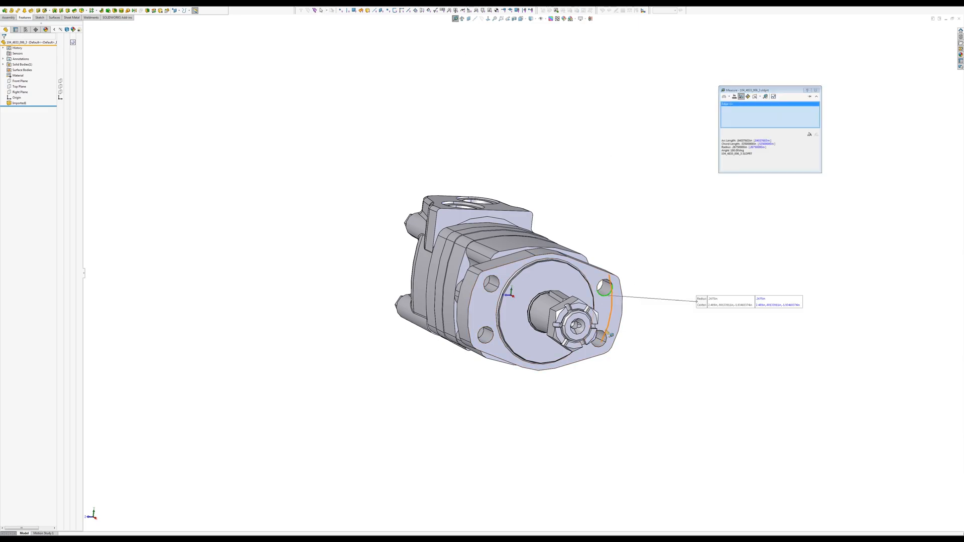
pyautogui.click(606, 335)
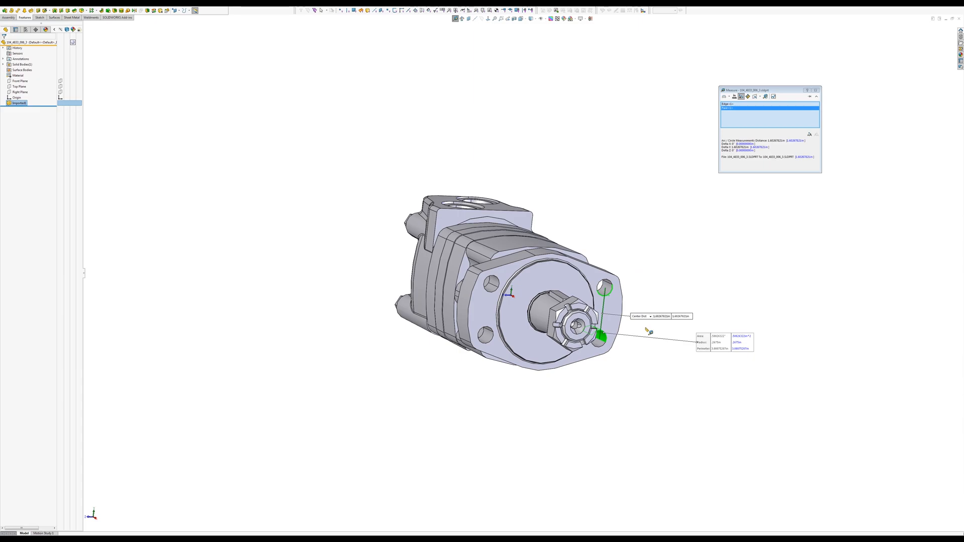
pyautogui.press('Escape')
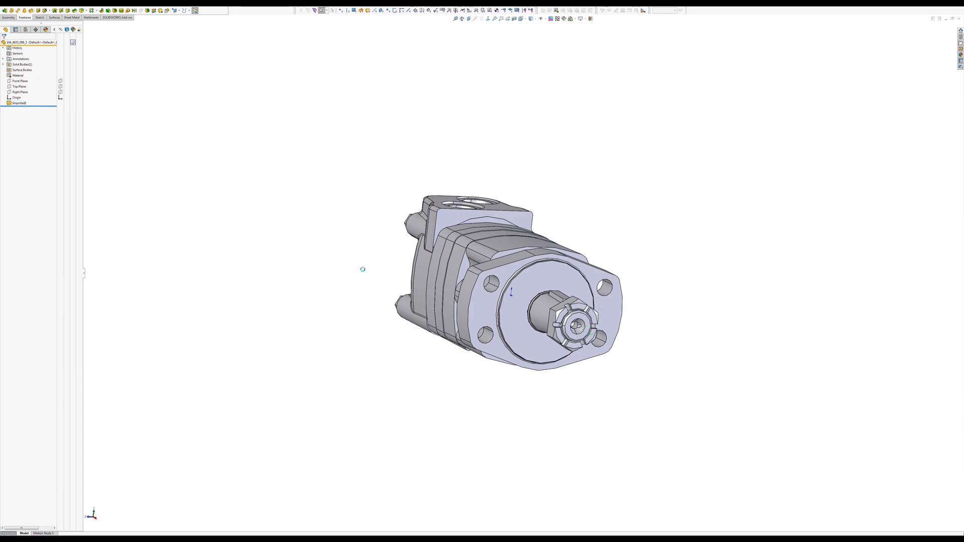
pyautogui.hotkey('ctrl', 'Tab')
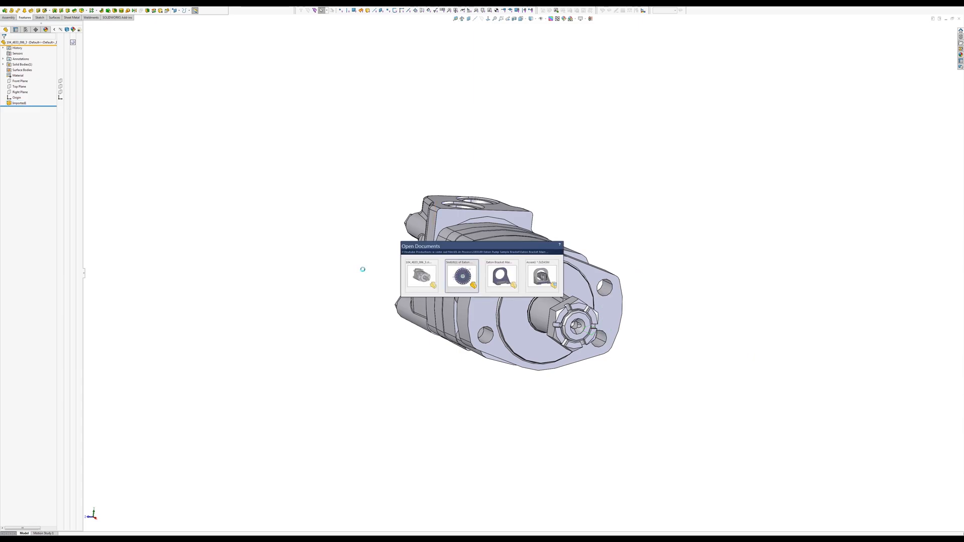
# Make the construction rectangle's height dimension driving and set it to 1.6 inches.
pyautogui.doubleClick(403, 285)
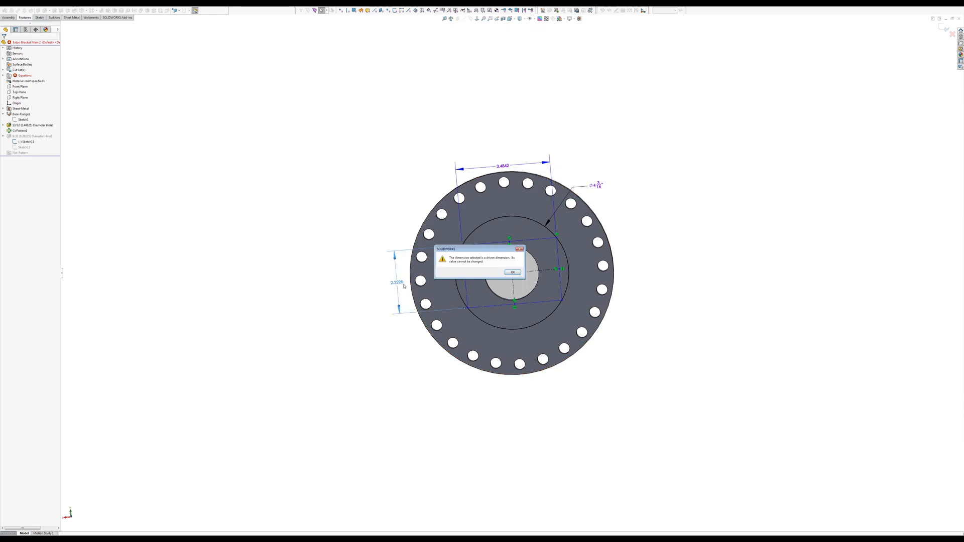
pyautogui.click(511, 273)
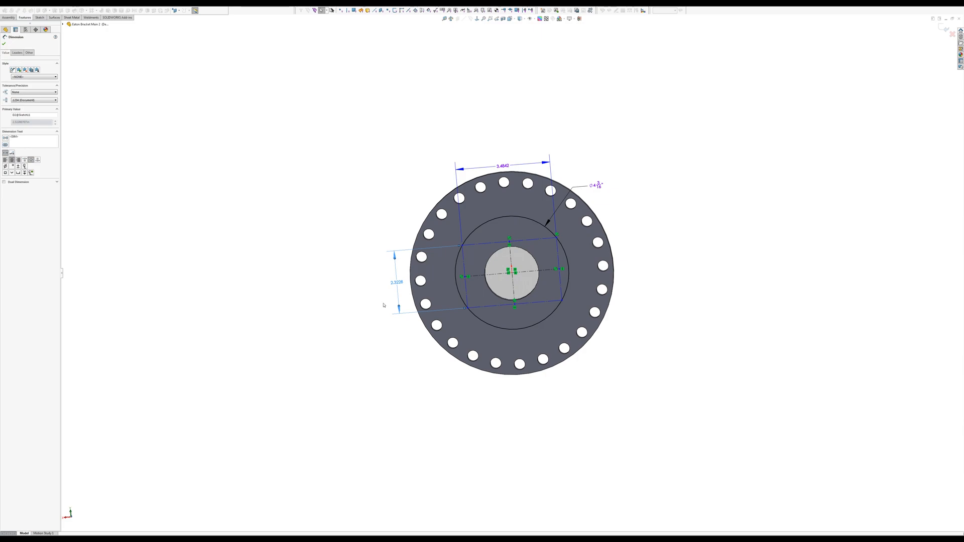
pyautogui.rightClick(399, 284)
pyautogui.click(411, 360)
pyautogui.doubleClick(393, 284)
pyautogui.press('BackSpace')
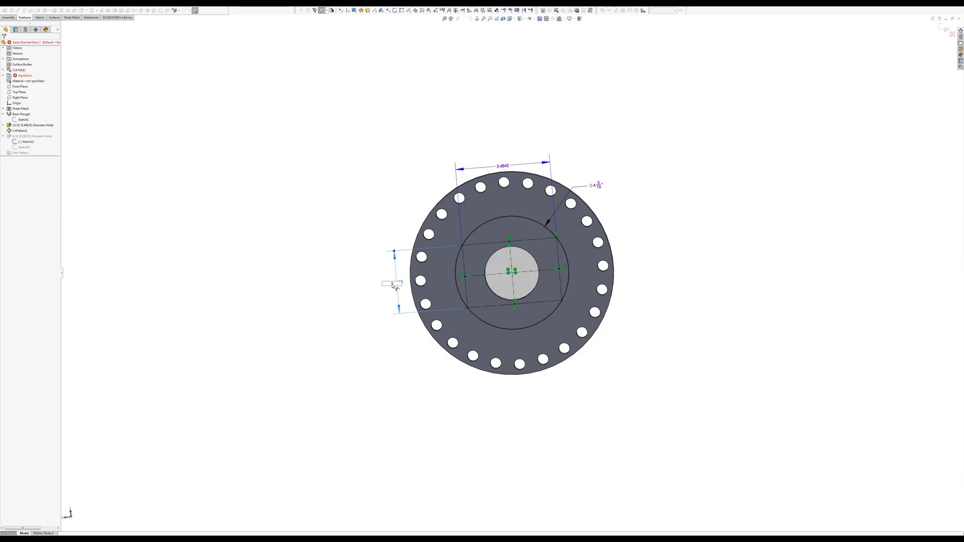
pyautogui.write('1.6')
pyautogui.press('Return')
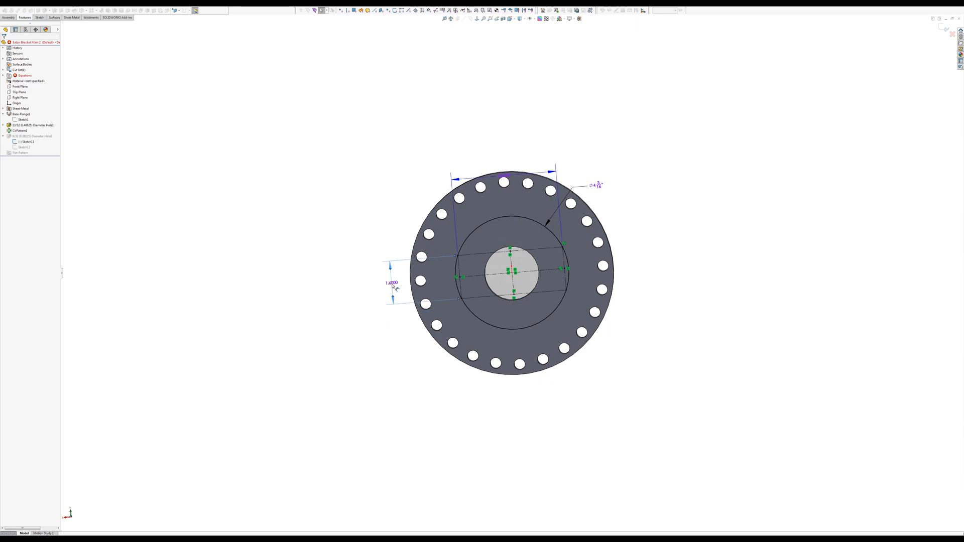
pyautogui.click(497, 276)
pyautogui.press('Delete')
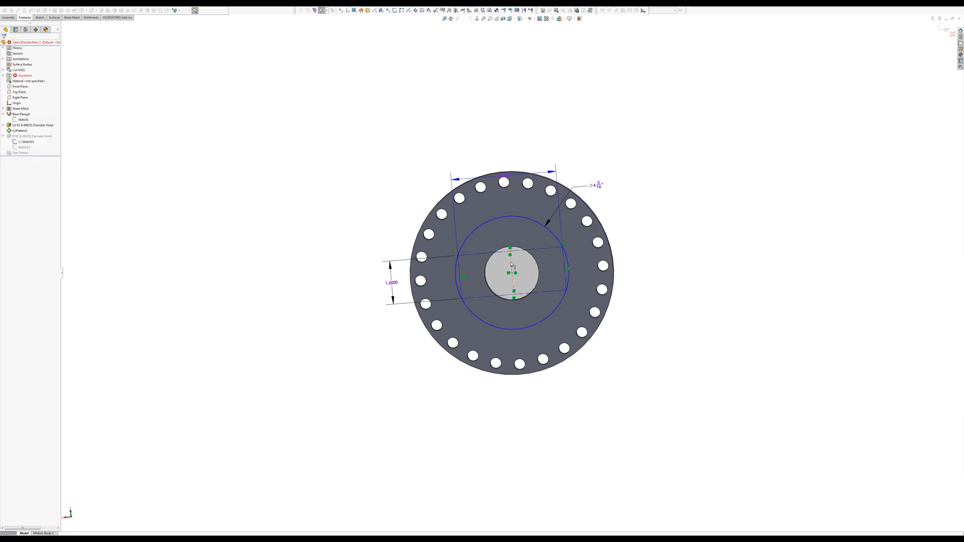
pyautogui.click(511, 265)
pyautogui.press('Delete')
pyautogui.click(39, 17)
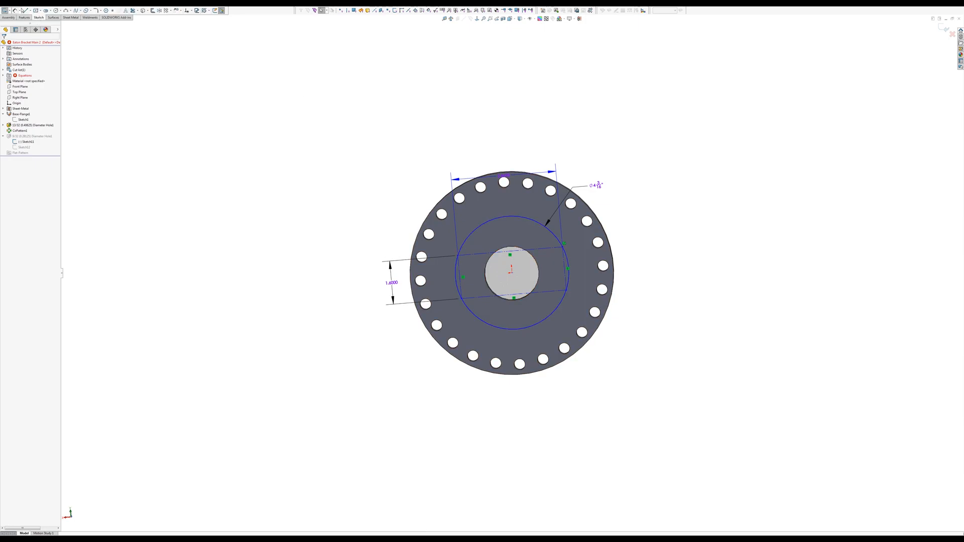
pyautogui.click(30, 10)
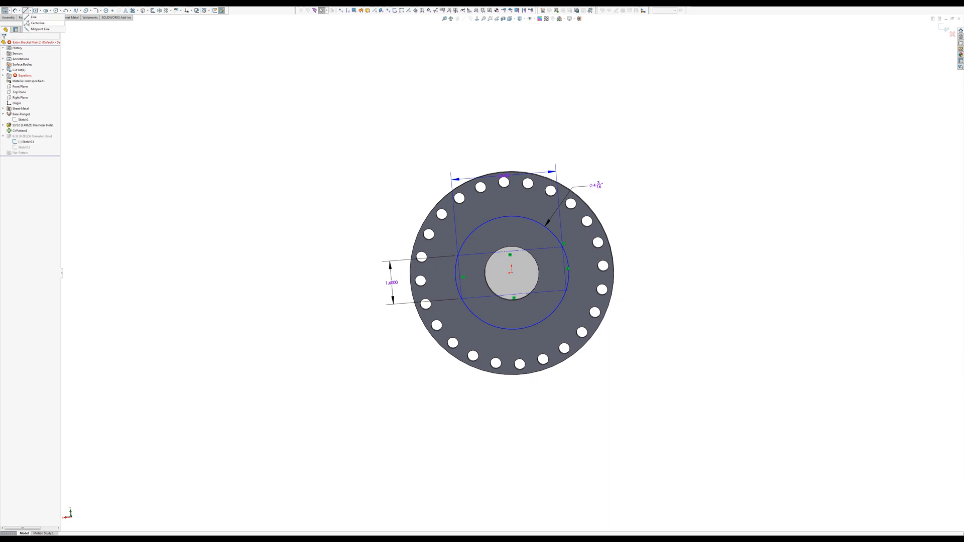
pyautogui.click(31, 23)
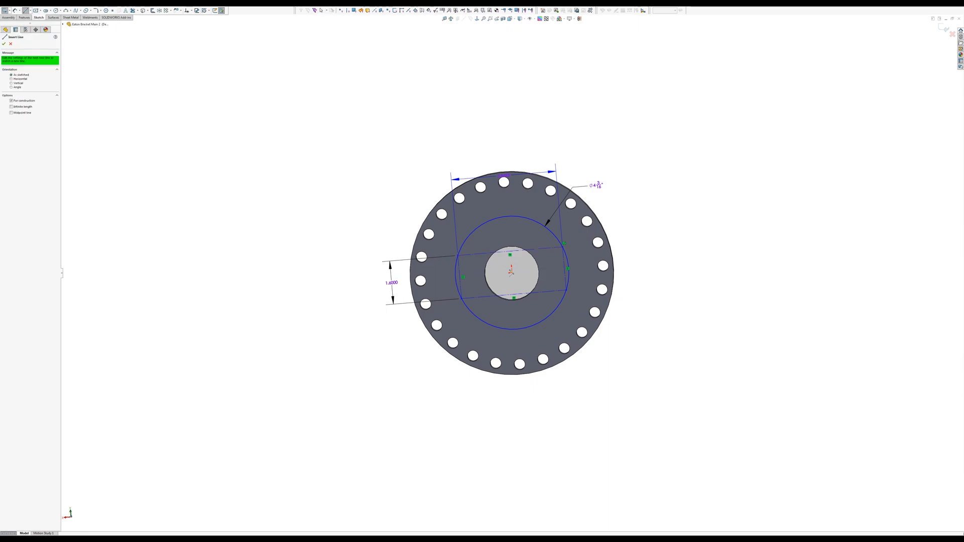
pyautogui.click(511, 273)
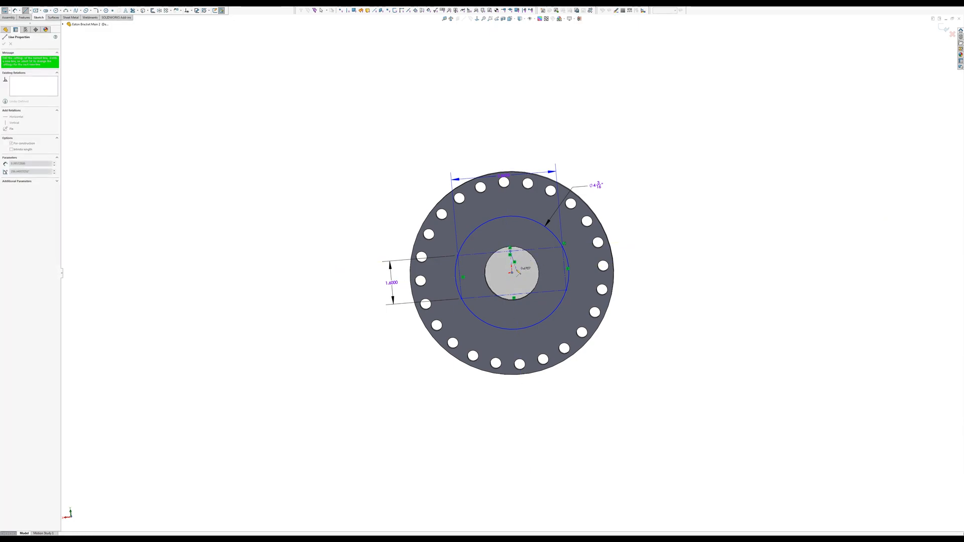
pyautogui.press('Escape')
pyautogui.hotkey('ctrl', 'z')
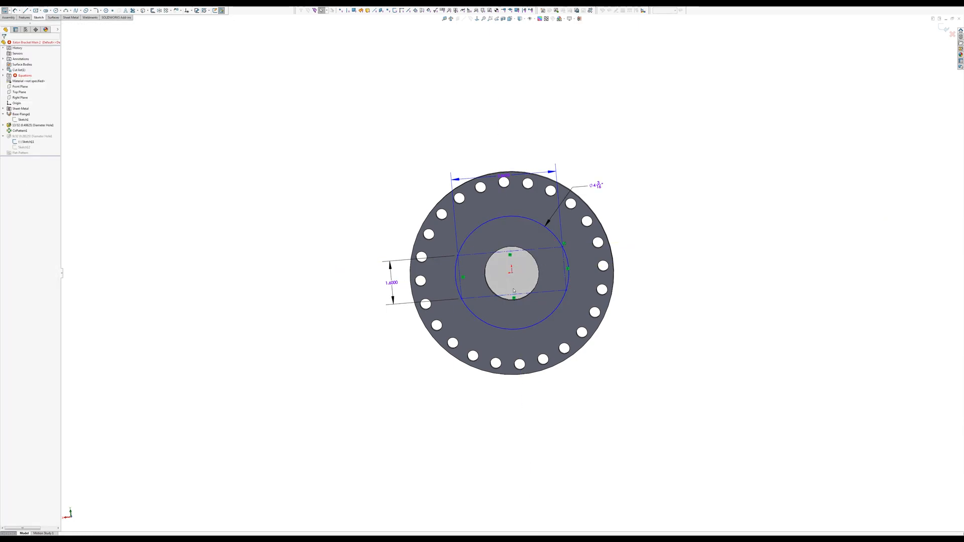
pyautogui.hotkey('ctrl', 'z')
pyautogui.hotkey('ctrl', 'z')
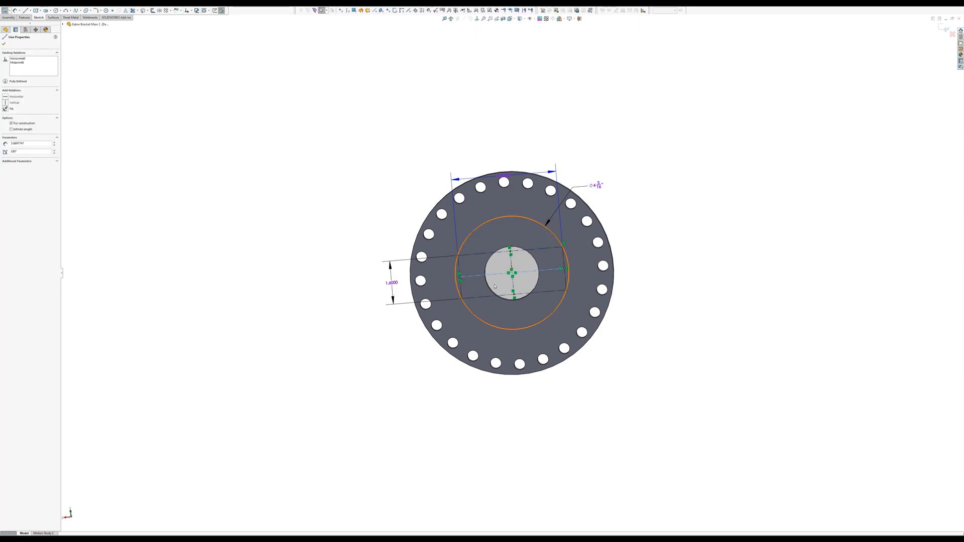
pyautogui.click(356, 358)
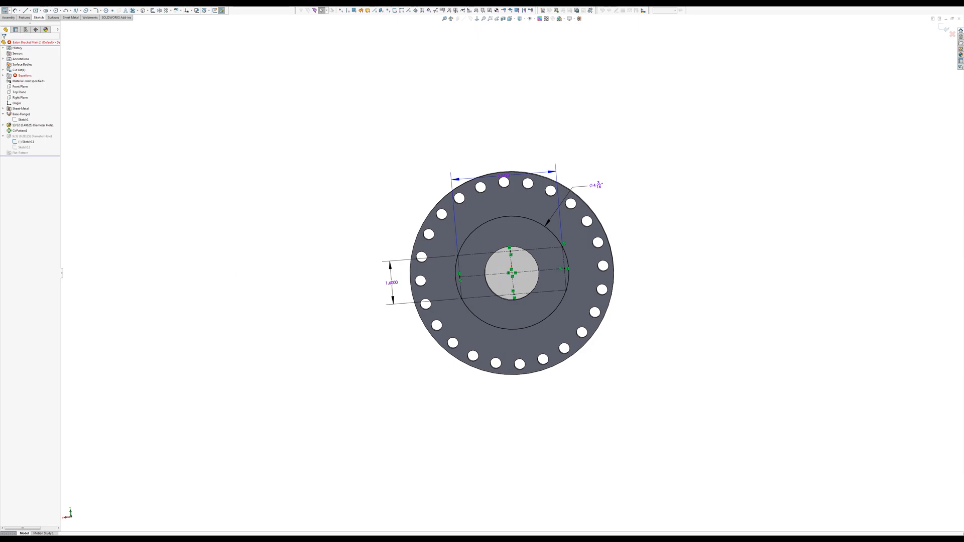
# Draw a centerline from the origin to the construction rectangle's upper-left corner on the bolt circle.
pyautogui.click(28, 10)
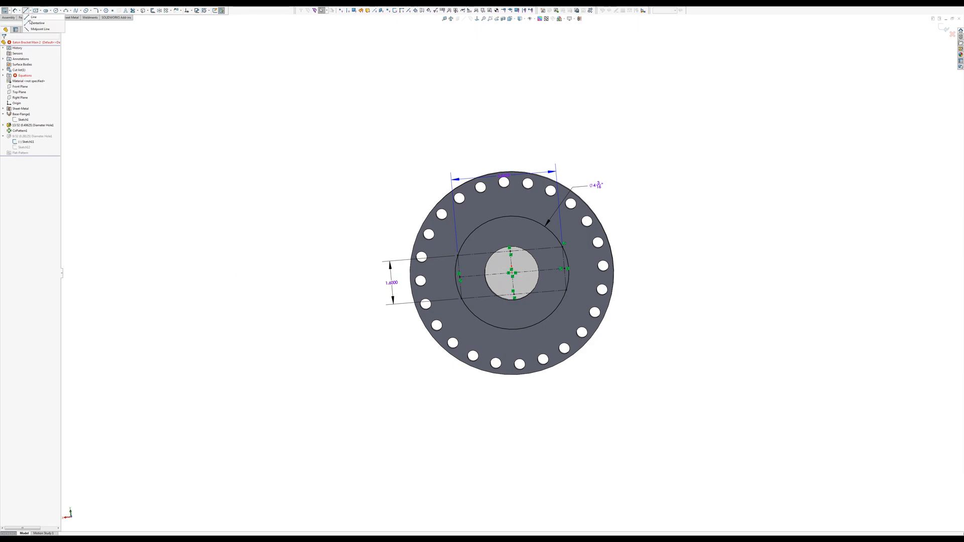
pyautogui.click(36, 23)
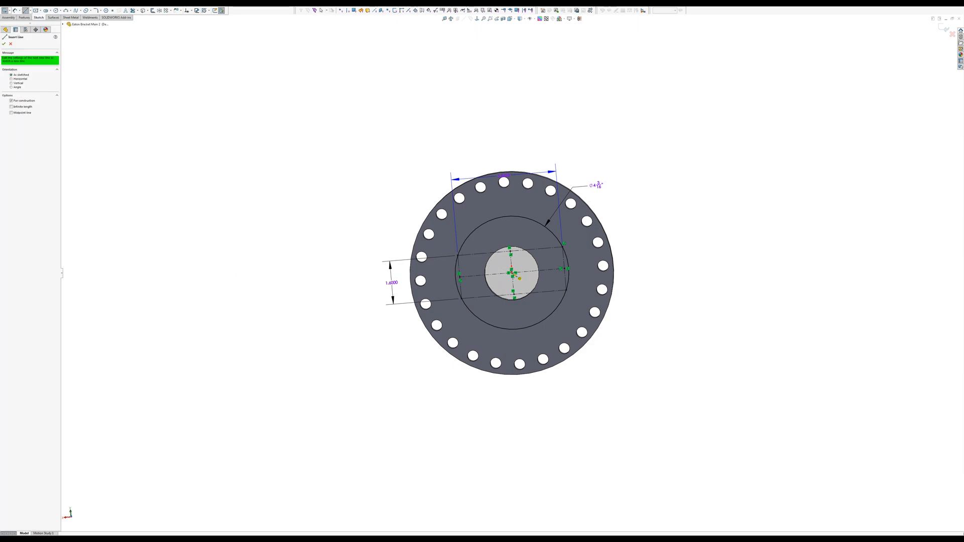
pyautogui.click(512, 273)
pyautogui.click(457, 256)
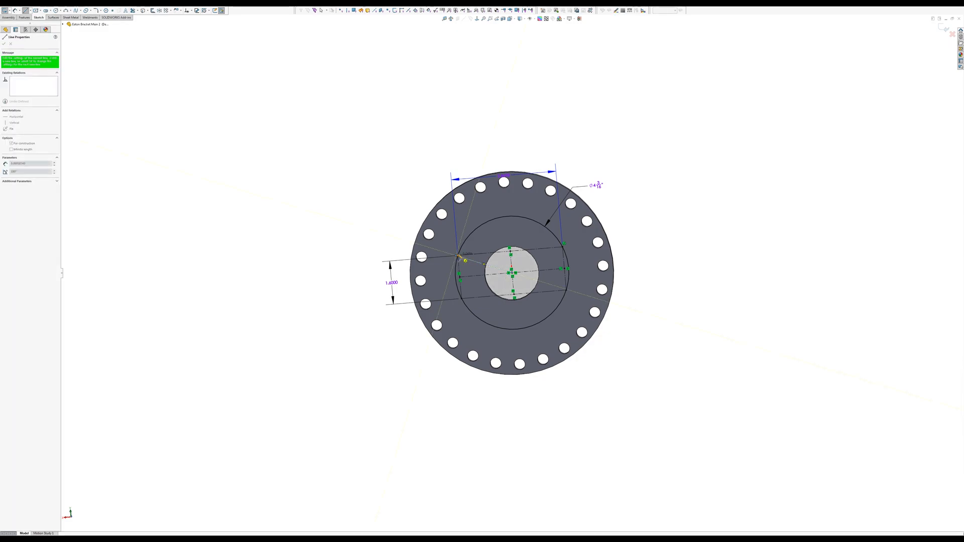
pyautogui.press('Escape')
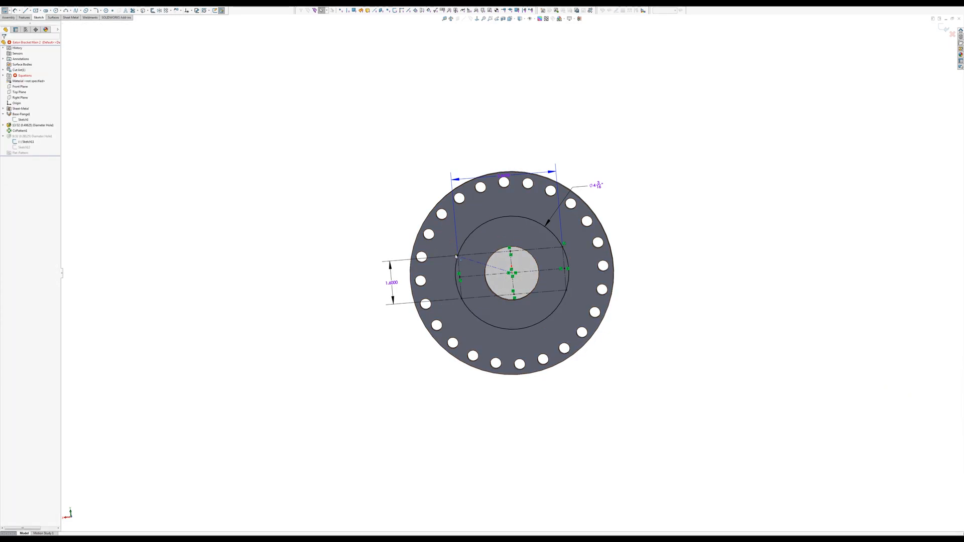
pyautogui.click(461, 256)
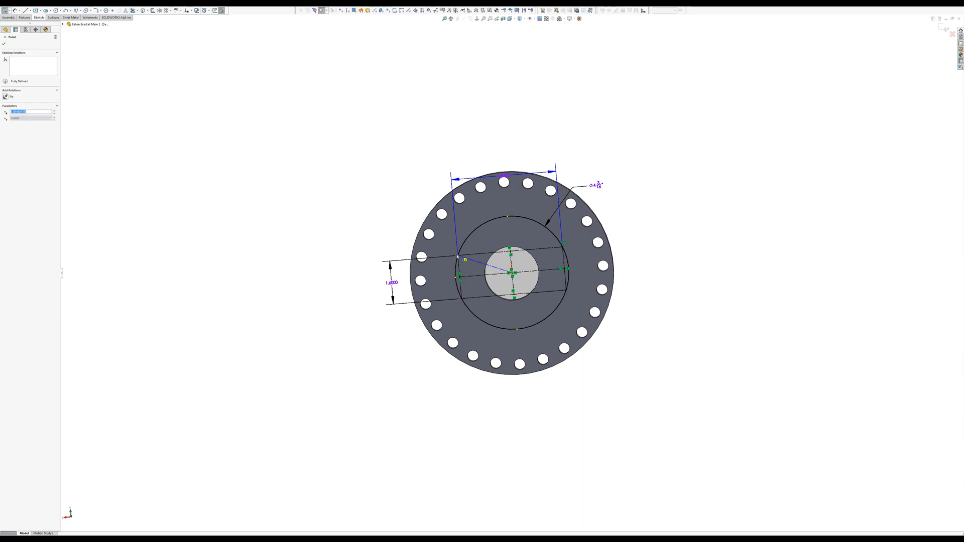
pyautogui.click(322, 178)
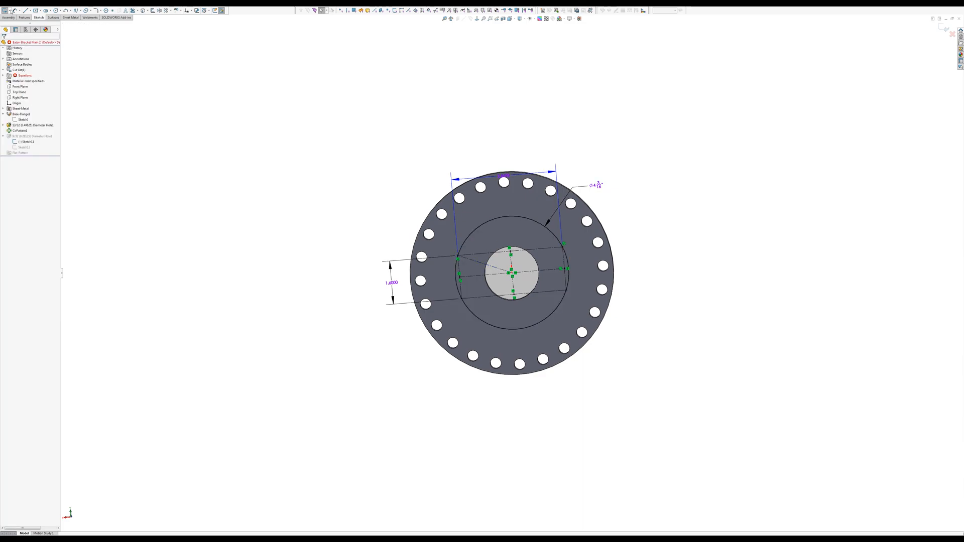
pyautogui.click(15, 10)
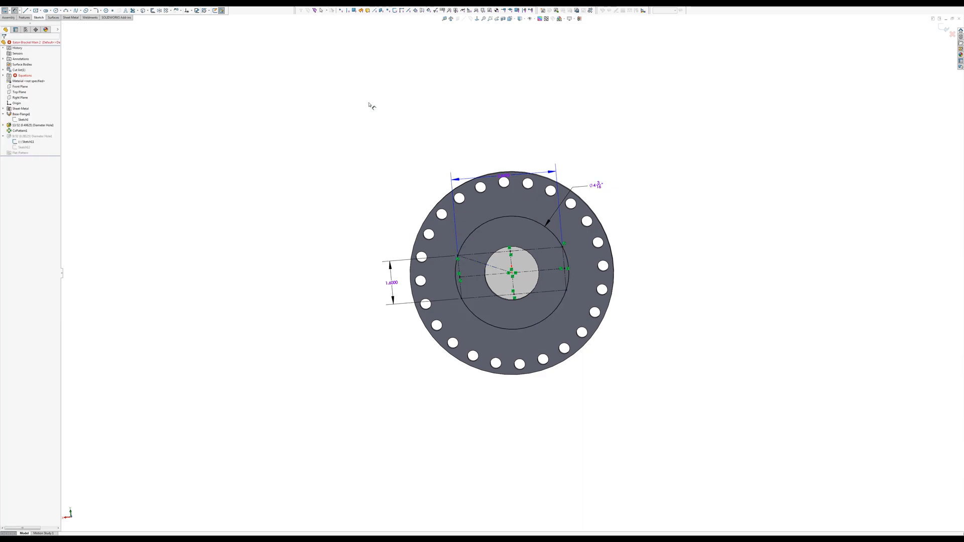
pyautogui.click(512, 259)
pyautogui.click(494, 270)
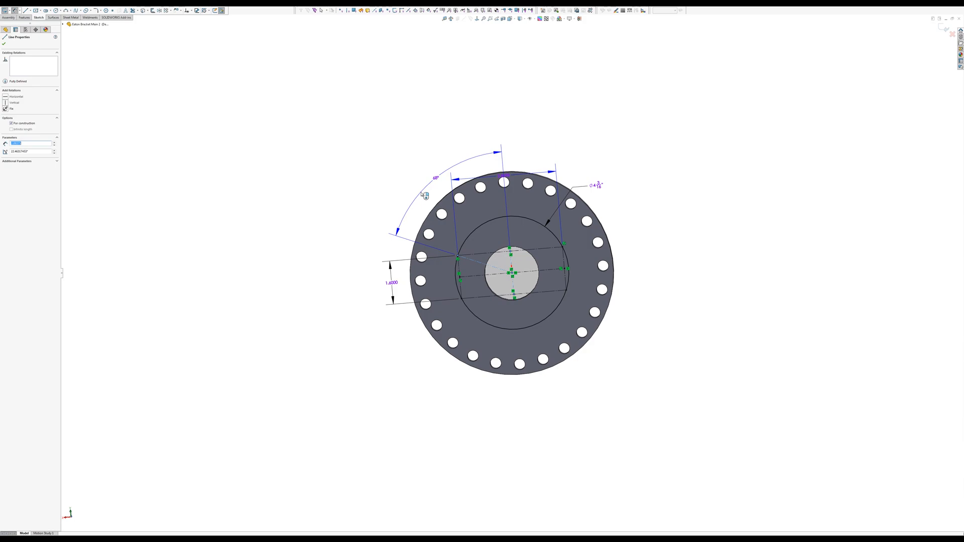
pyautogui.press('Escape')
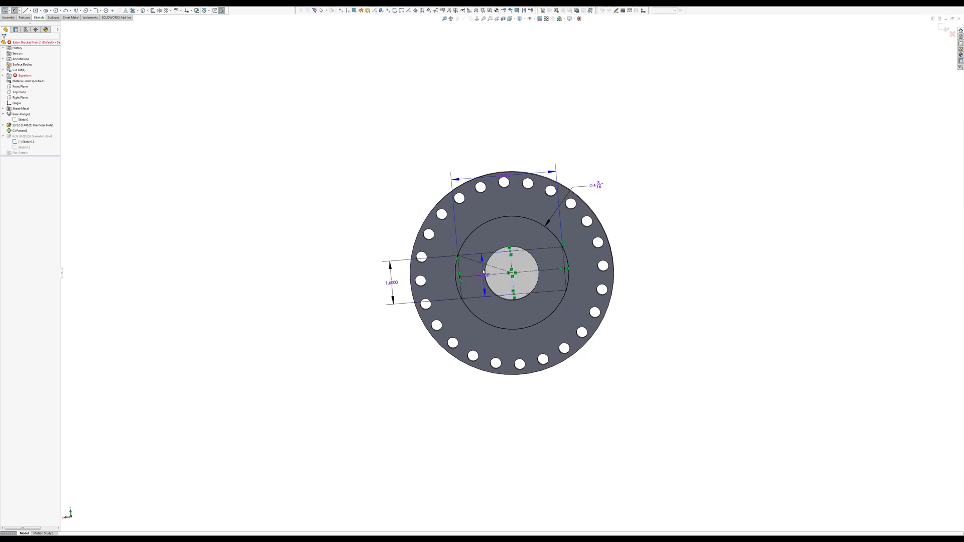
pyautogui.press('Escape')
# Add a driven angle dimension between the rectangle's horizontal centerline and the diagonal centerline, with its precision set to .1234.
pyautogui.click(493, 274)
pyautogui.click(424, 274)
pyautogui.click(374, 268)
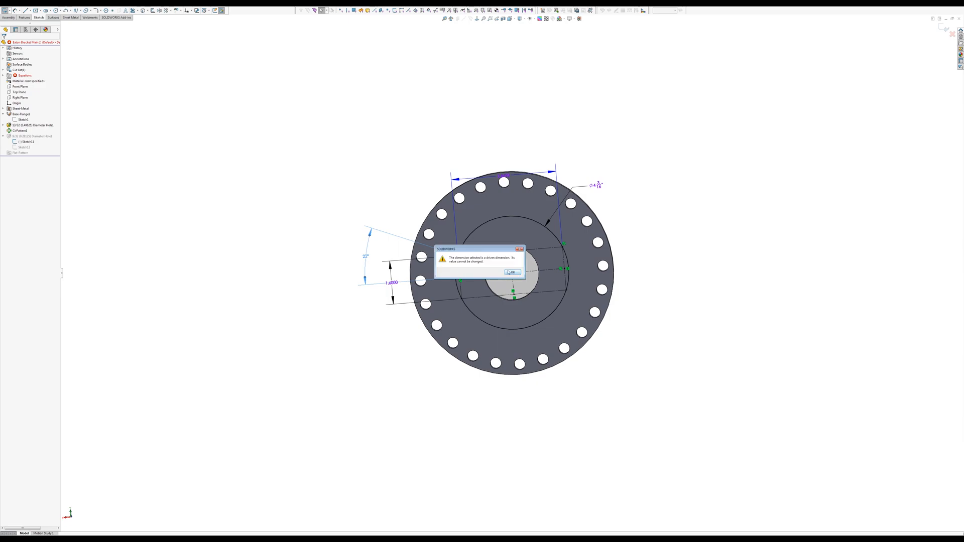
pyautogui.click(511, 272)
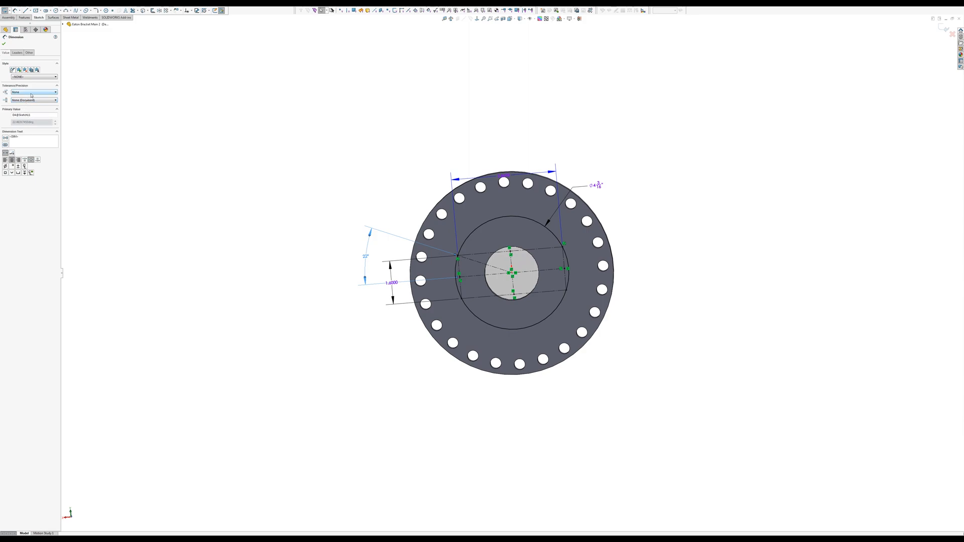
pyautogui.click(35, 100)
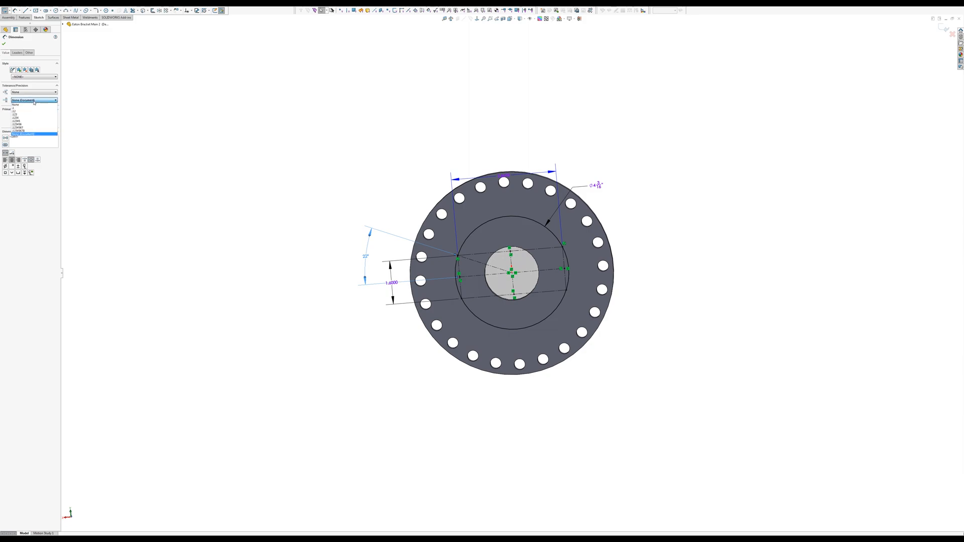
pyautogui.click(26, 115)
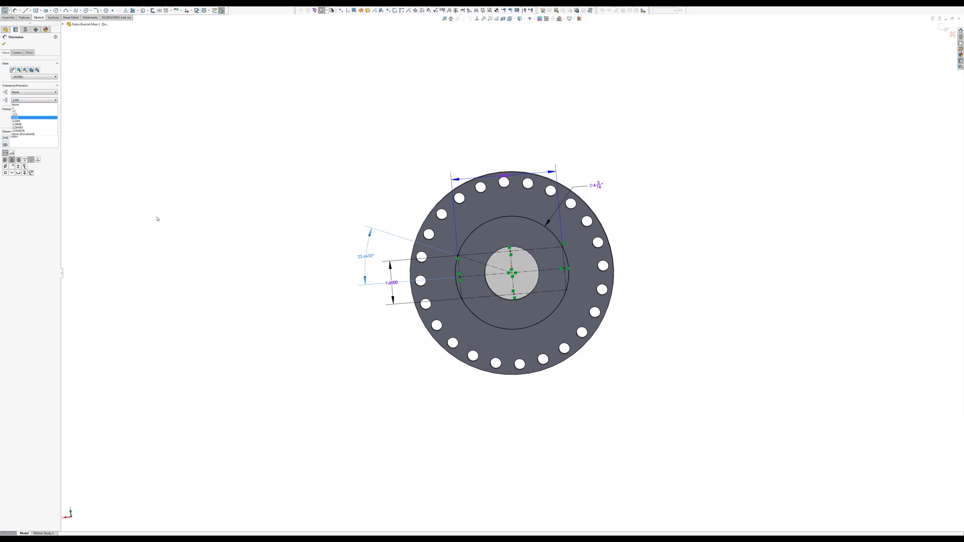
pyautogui.press('Escape')
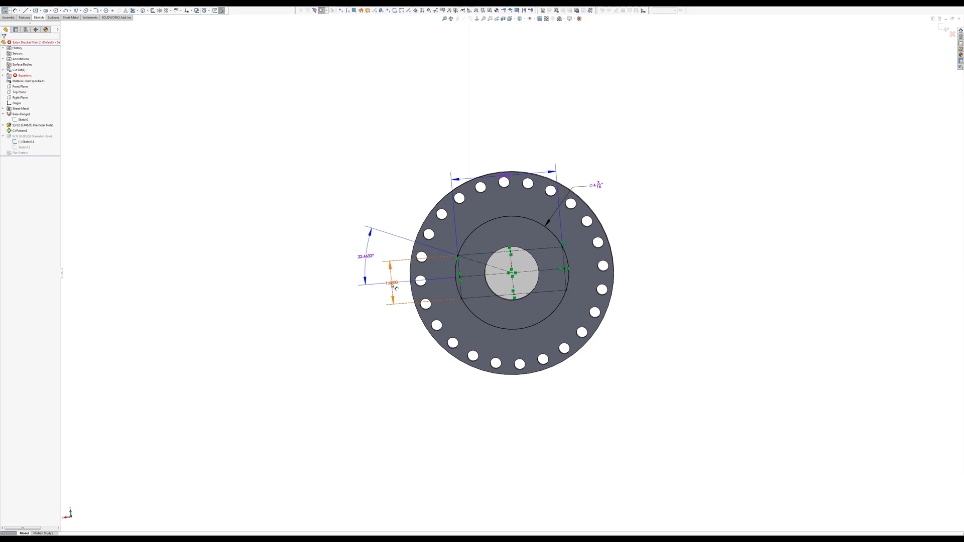
# Make the construction rectangle's height dimension driven.
pyautogui.click(392, 284)
pyautogui.press('Escape')
pyautogui.press('Escape')
pyautogui.click(393, 292)
pyautogui.rightClick(393, 294)
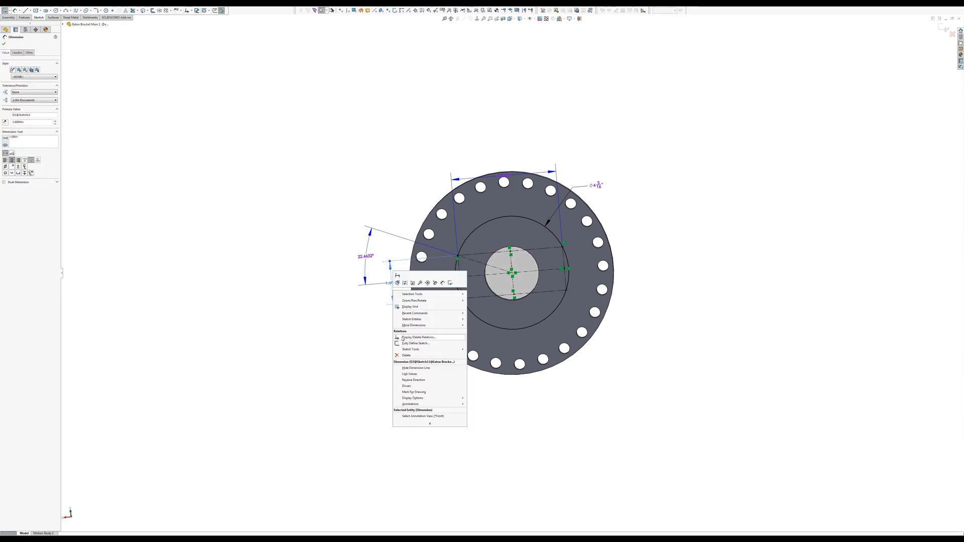
pyautogui.click(413, 392)
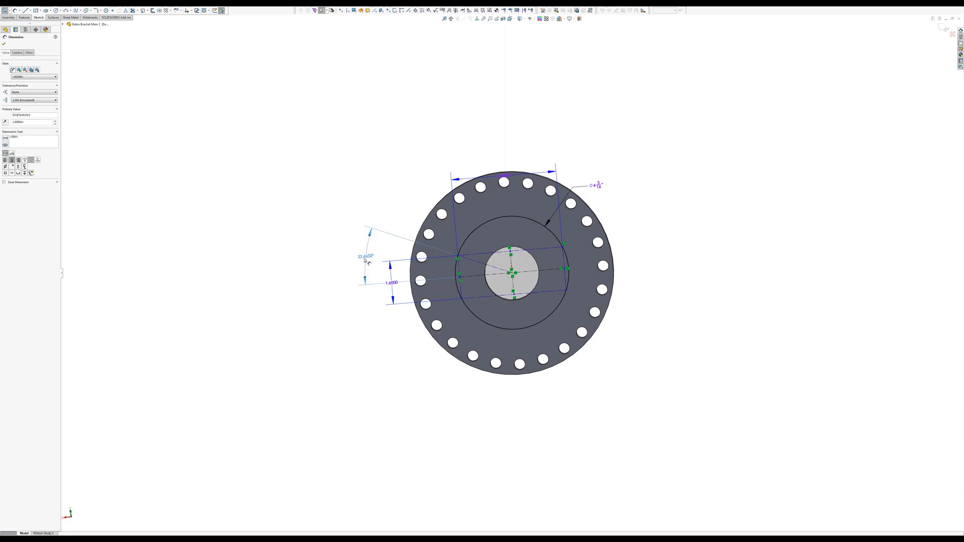
# Make the angle dimension between the rectangle's horizontal centerline and the diagonal centerline driving and set it to 22.5 degrees.
pyautogui.doubleClick(366, 259)
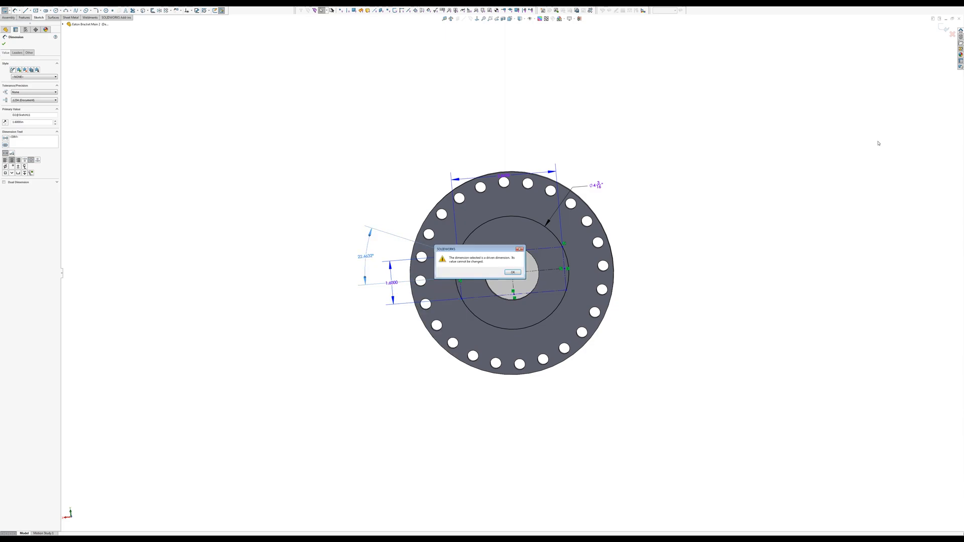
pyautogui.click(513, 272)
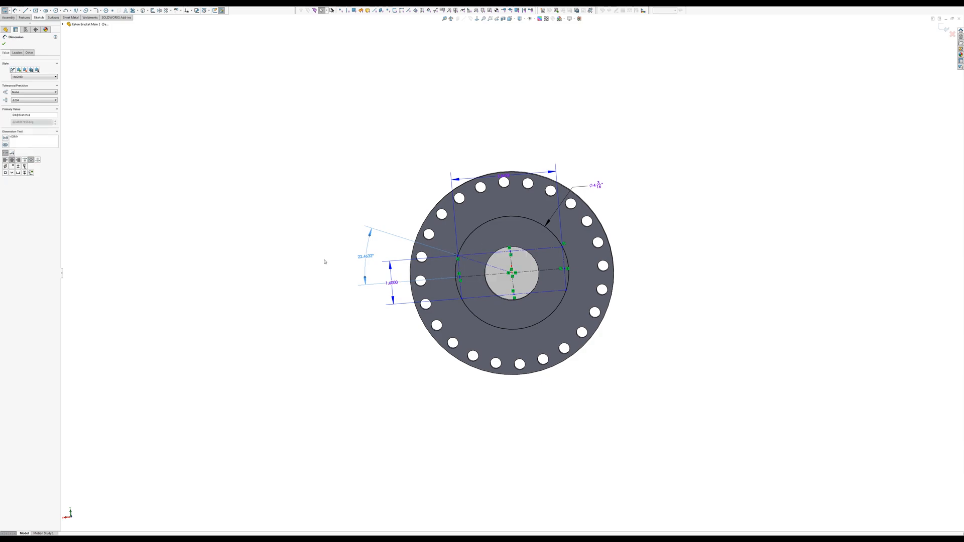
pyautogui.rightClick(368, 258)
pyautogui.click(371, 334)
pyautogui.doubleClick(366, 258)
pyautogui.write('22.5')
pyautogui.press('Return')
pyautogui.click(322, 281)
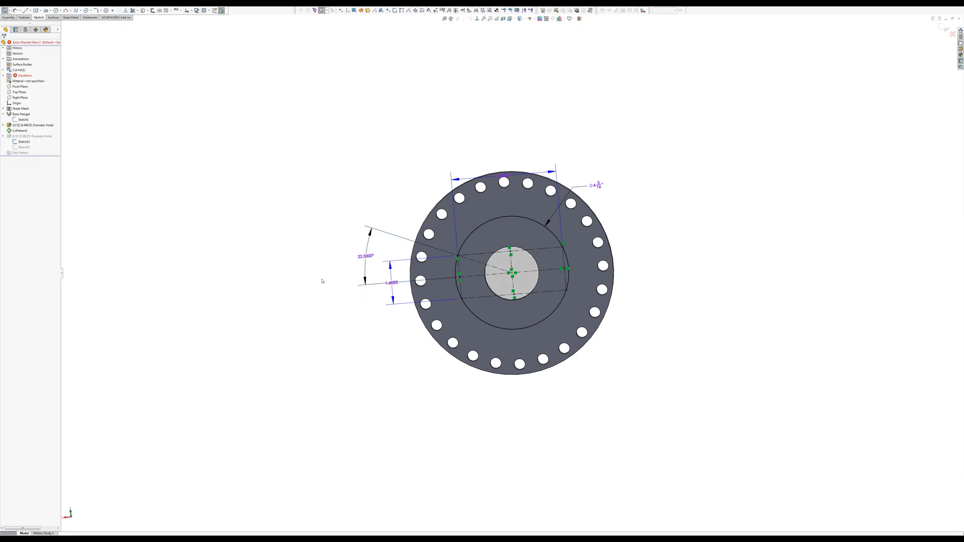
# Set the precision of the construction rectangle's driven height dimension to eight decimal places.
pyautogui.doubleClick(392, 283)
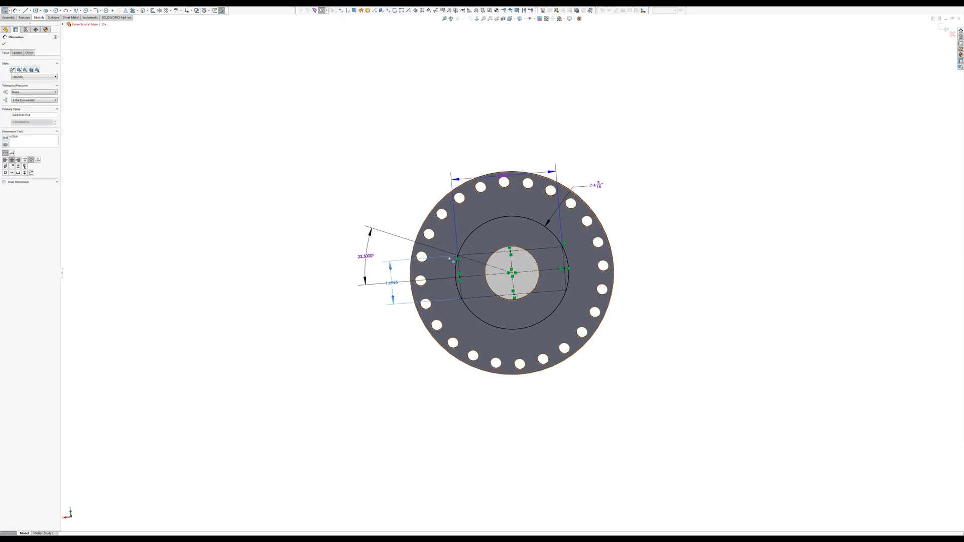
pyautogui.click(16, 100)
pyautogui.click(20, 131)
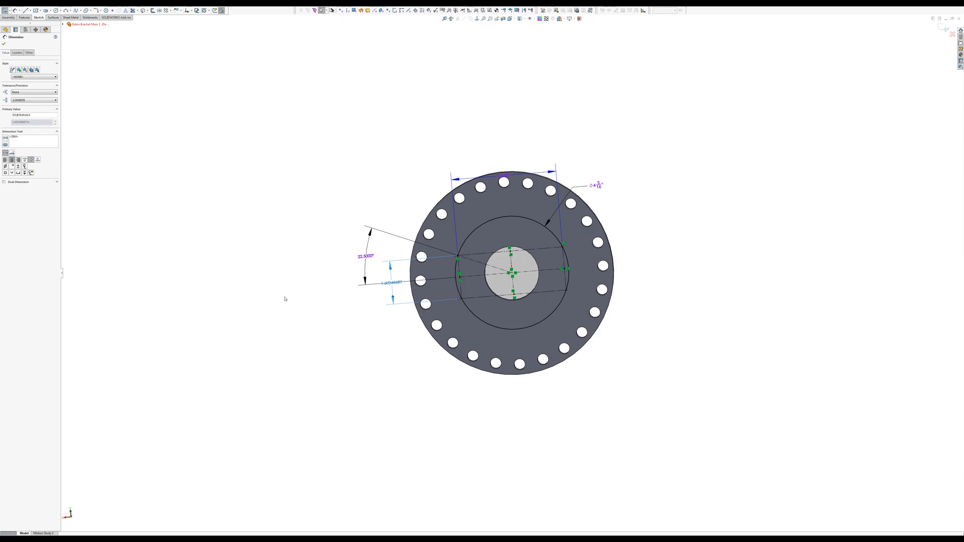
# In the motor part, measure the centre distance between the two left mounting holes of the flange, then return to the plate sketch.
pyautogui.moveTo(271, 541)
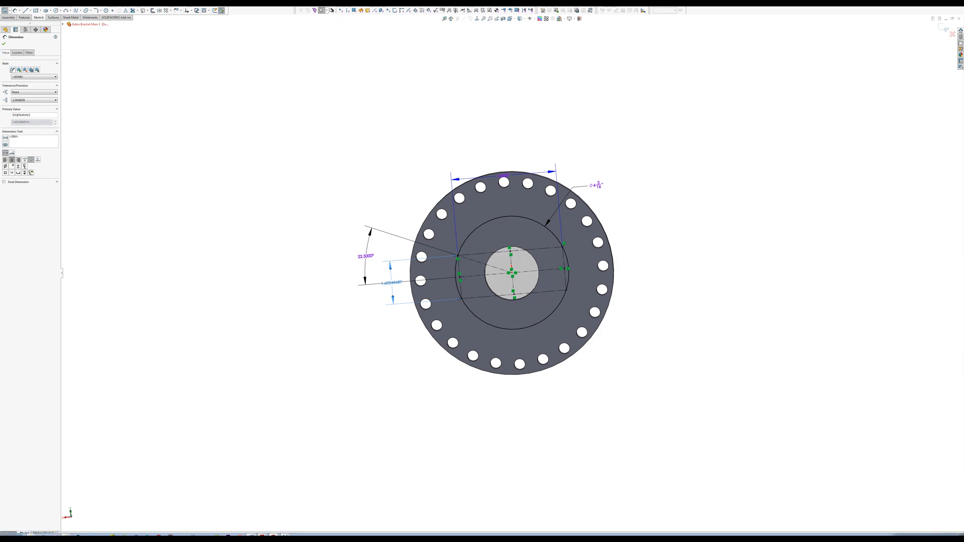
pyautogui.click(319, 389)
pyautogui.hotkey('ctrl', 'Tab')
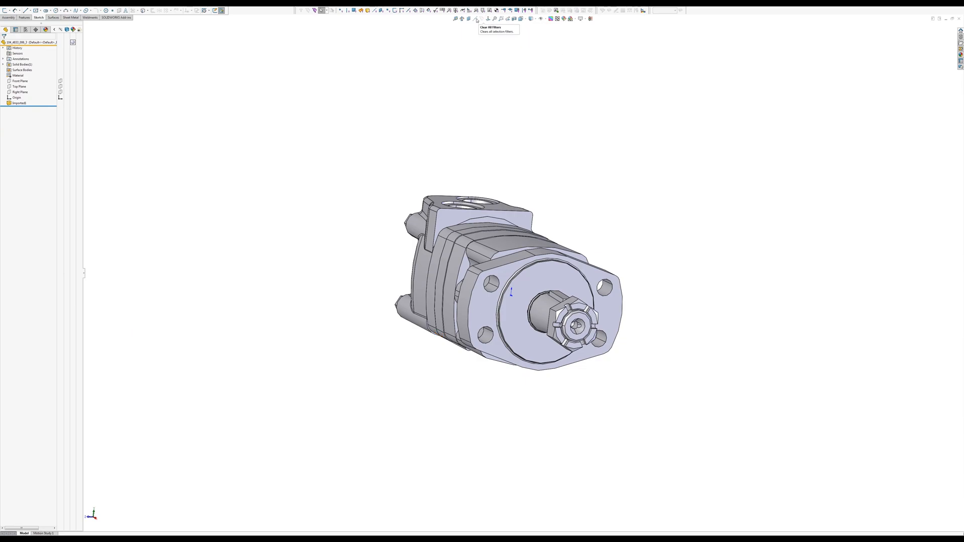
pyautogui.click(455, 20)
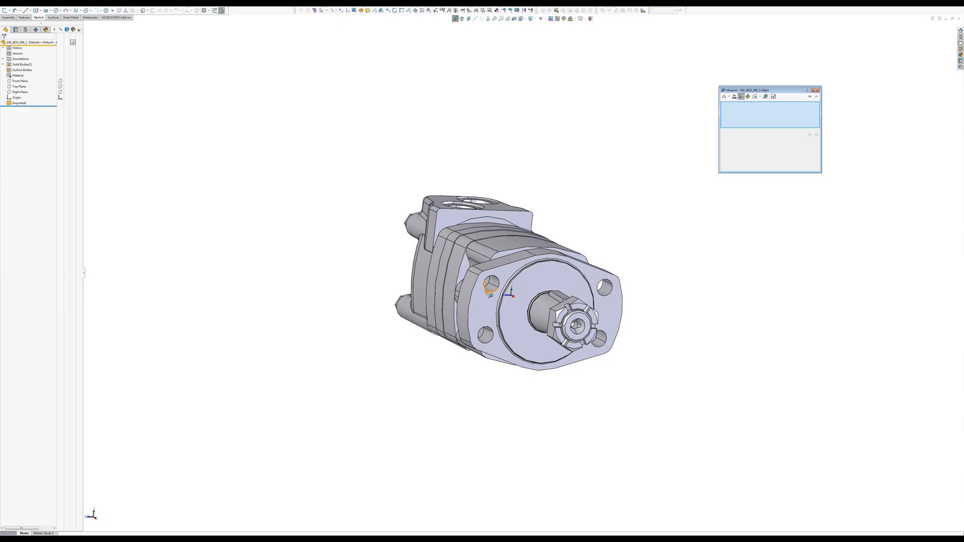
pyautogui.click(488, 289)
pyautogui.click(490, 330)
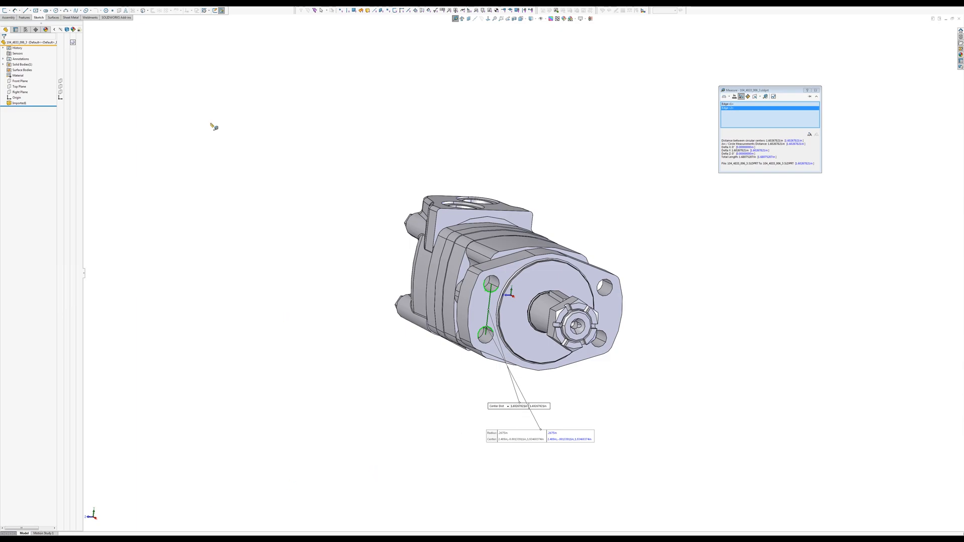
pyautogui.press('Escape')
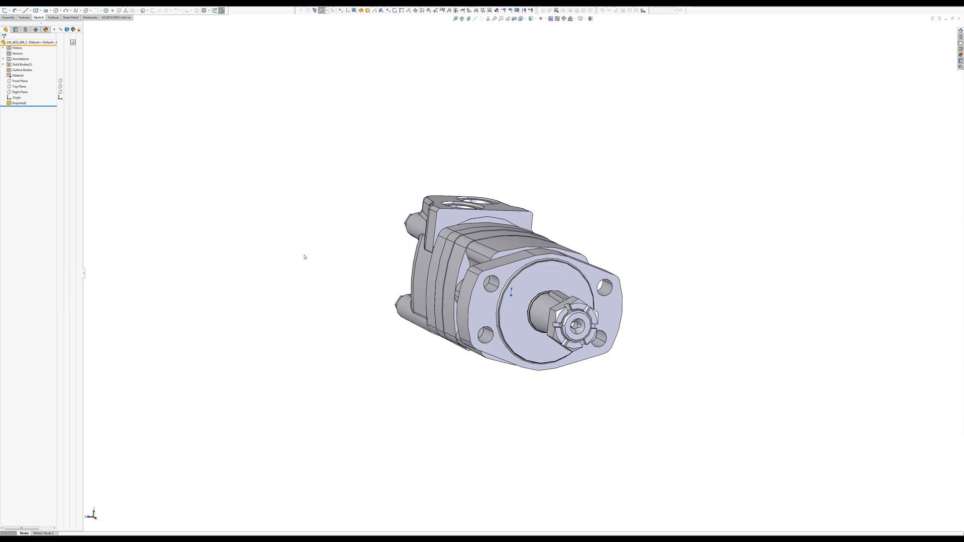
pyautogui.hotkey('ctrl', 'Tab')
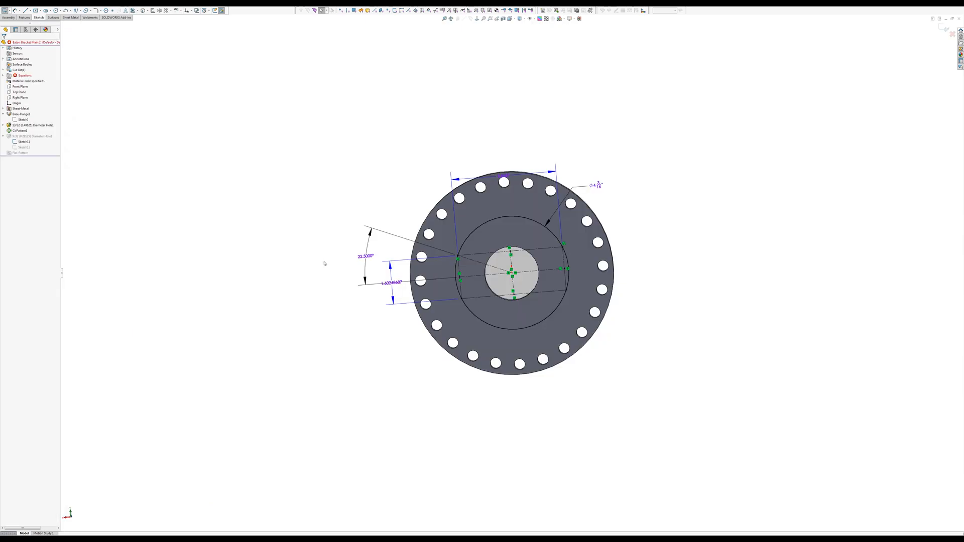
# Move the construction rectangle's width dimension above the plate's outer edge.
pyautogui.click(395, 289)
pyautogui.moveTo(507, 177); pyautogui.dragTo(508, 164)
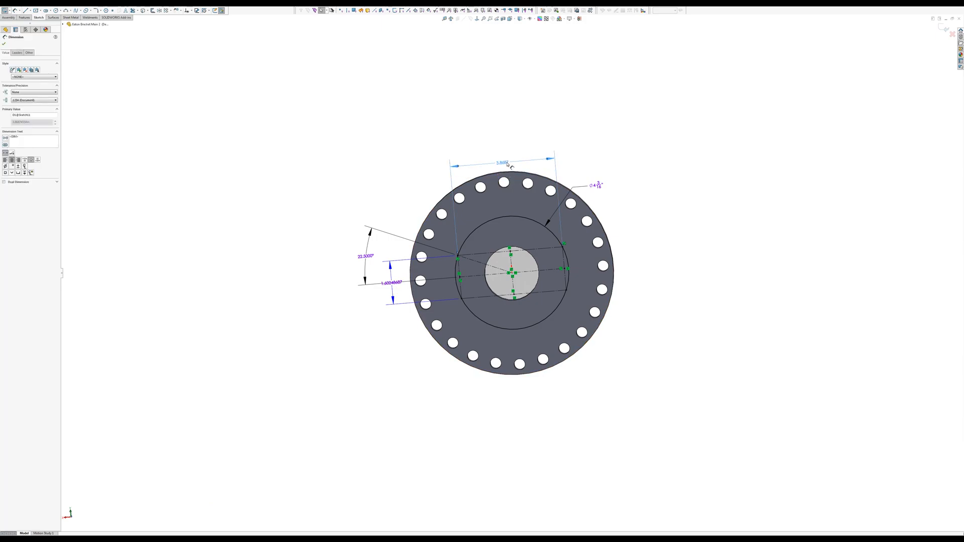
# Set the bolt circle's diameter in the mounting-hole sketch to 4.188 inches.
pyautogui.click(600, 188)
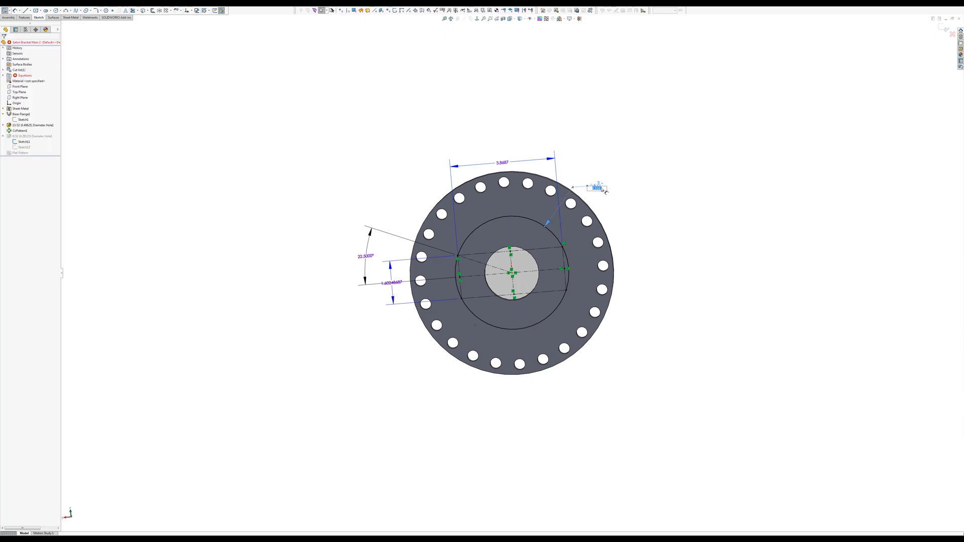
pyautogui.write('4.188')
pyautogui.press('Return')
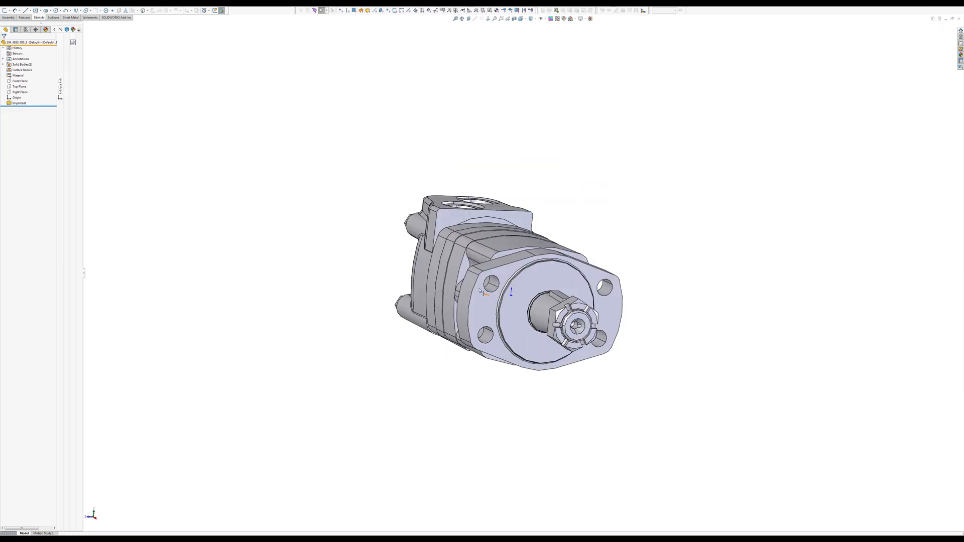
# Check the centre distance between the motor flange's two left mounting holes again and return to the plate sketch.
pyautogui.click(456, 19)
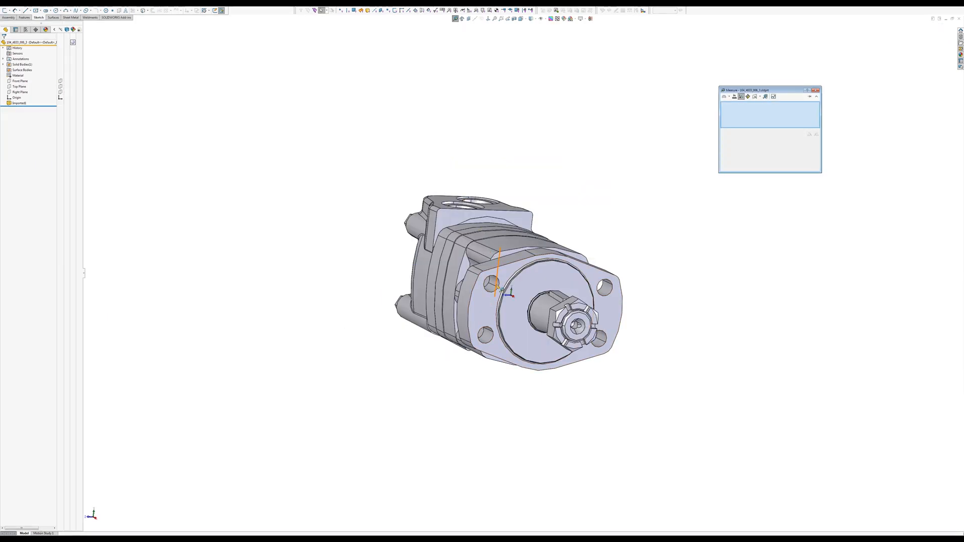
pyautogui.click(495, 292)
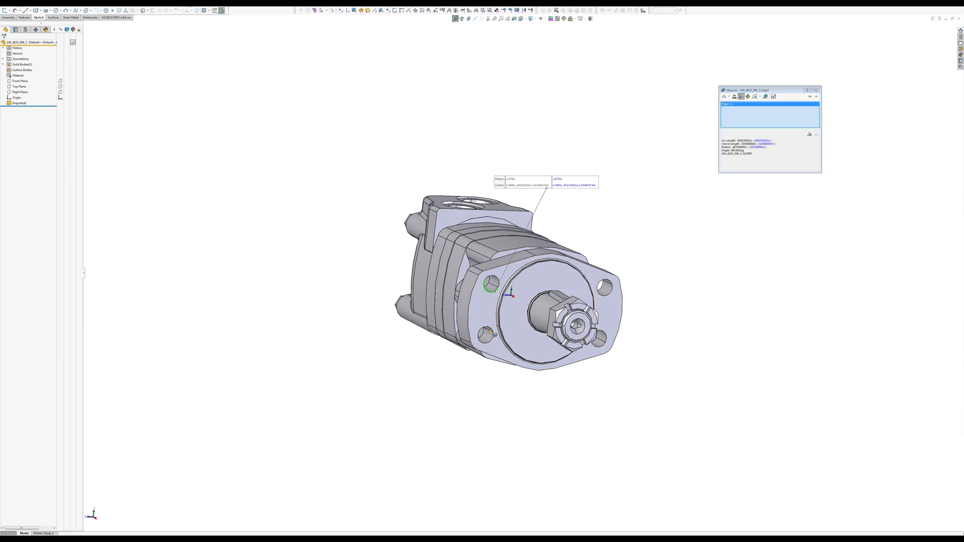
pyautogui.click(494, 332)
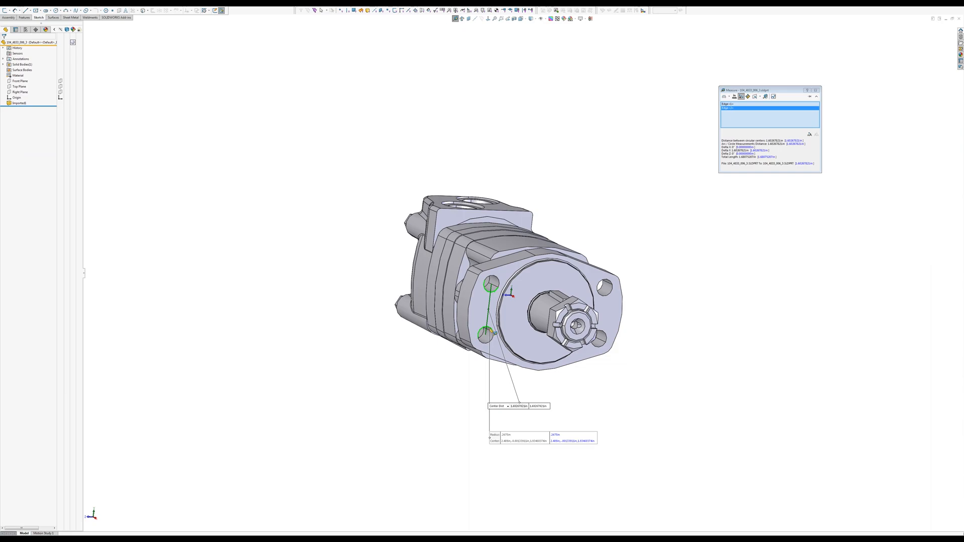
pyautogui.press('Escape')
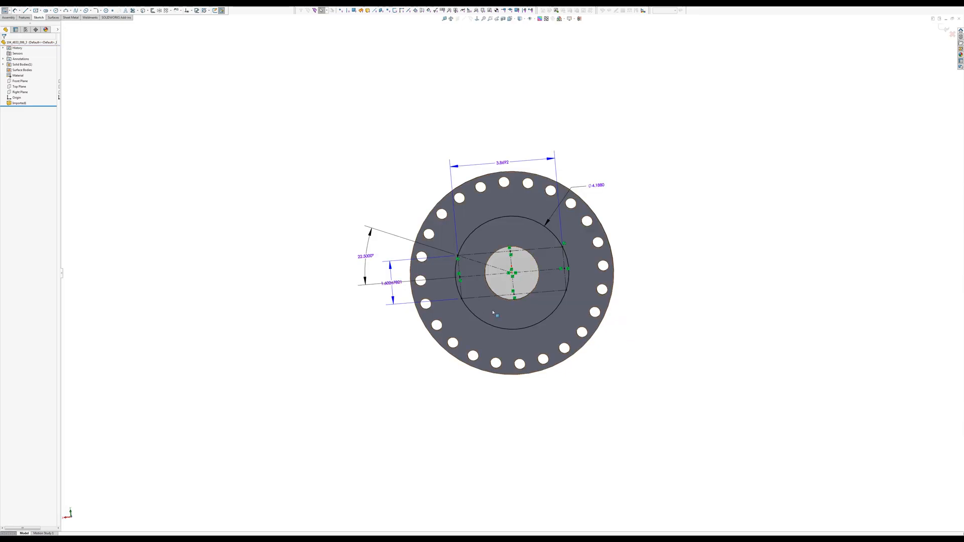
# Set the bolt circle's diameter back to 4 3/16 inches and exit the sketch.
pyautogui.doubleClick(601, 186)
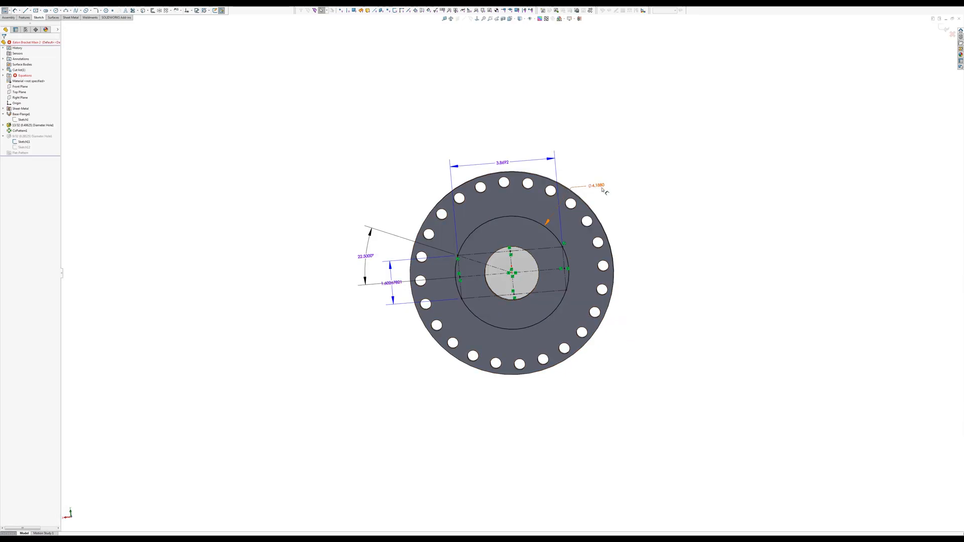
pyautogui.moveTo(602, 189); pyautogui.dragTo(623, 191)
pyautogui.write('75')
pyautogui.press('Return')
pyautogui.click(618, 209)
pyautogui.moveTo(622, 207); pyautogui.dragTo(639, 206, button='middle')
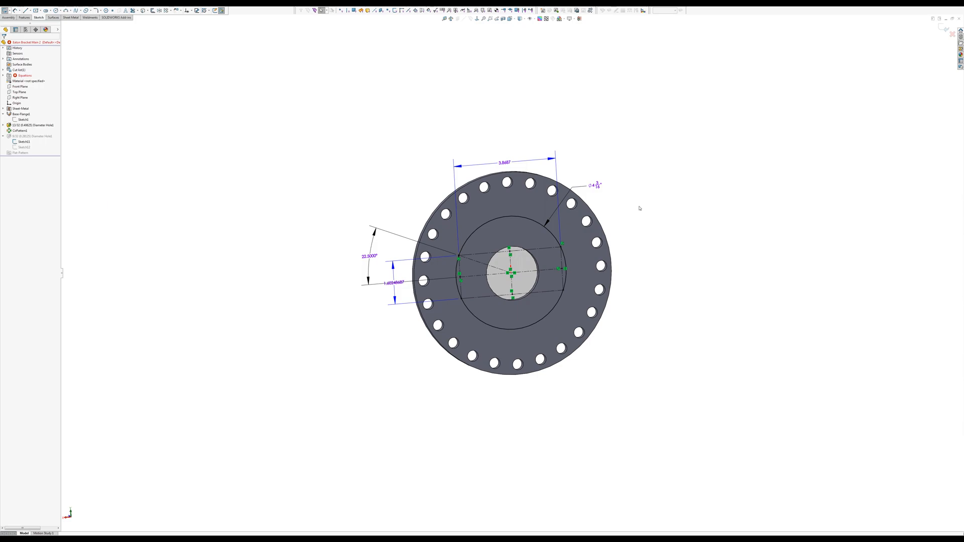
pyautogui.moveTo(602, 249); pyautogui.dragTo(576, 278, button='middle')
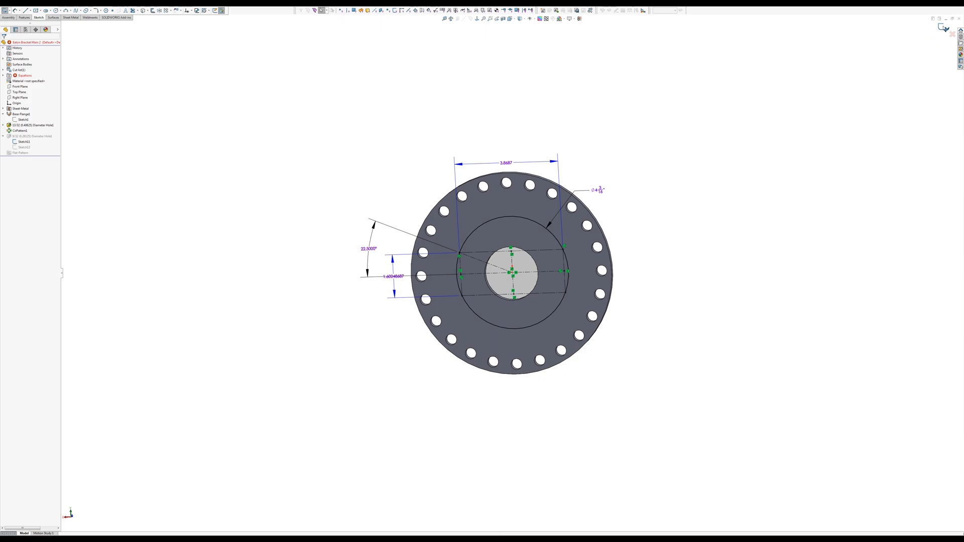
pyautogui.click(941, 27)
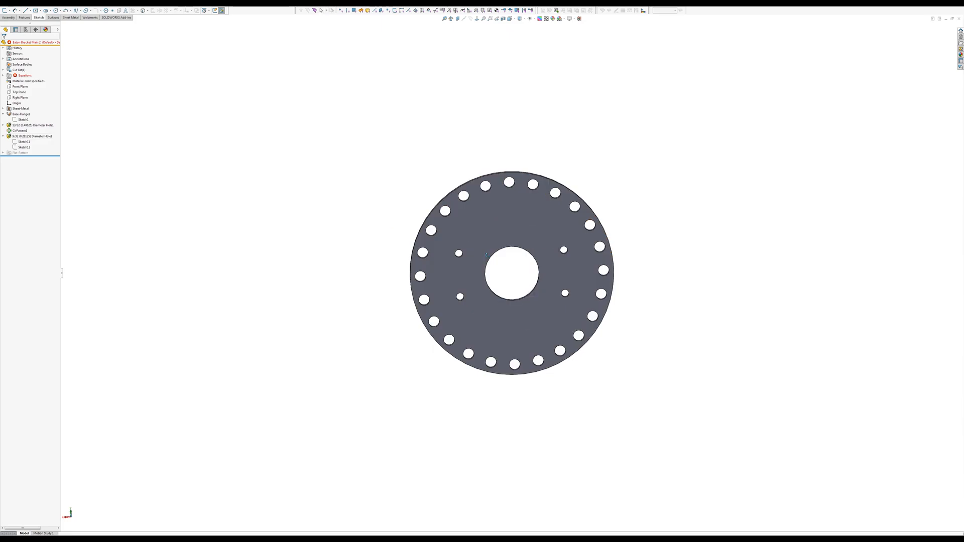
# Measure the radius of the lower-left mounting hole on the motor flange and return to the plate.
pyautogui.scroll(-3, 472, 263)
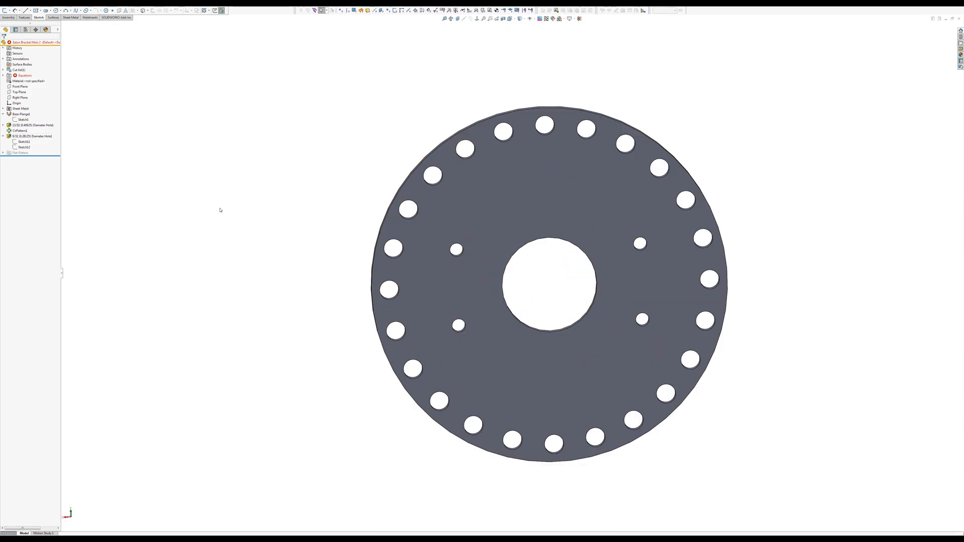
pyautogui.hotkey('ctrl', 'Tab')
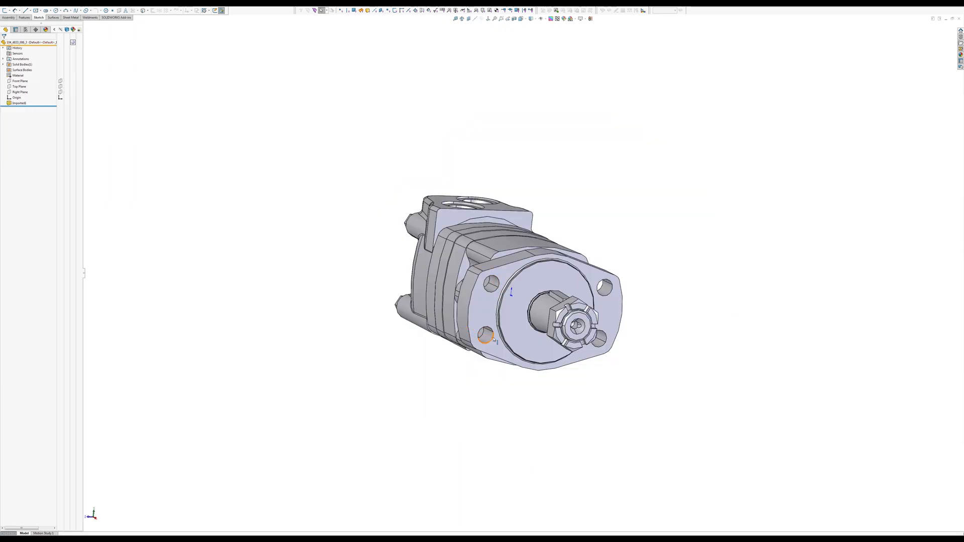
pyautogui.click(494, 340)
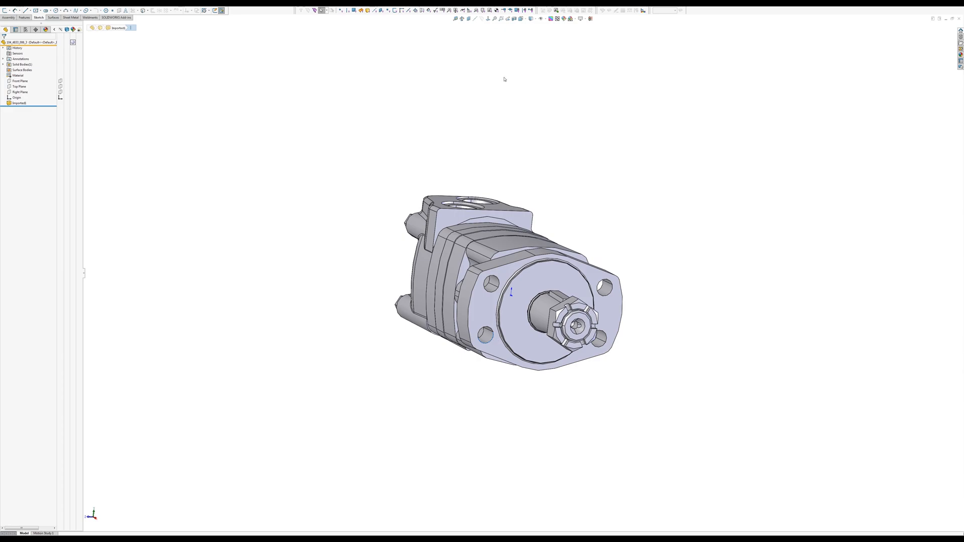
pyautogui.click(455, 19)
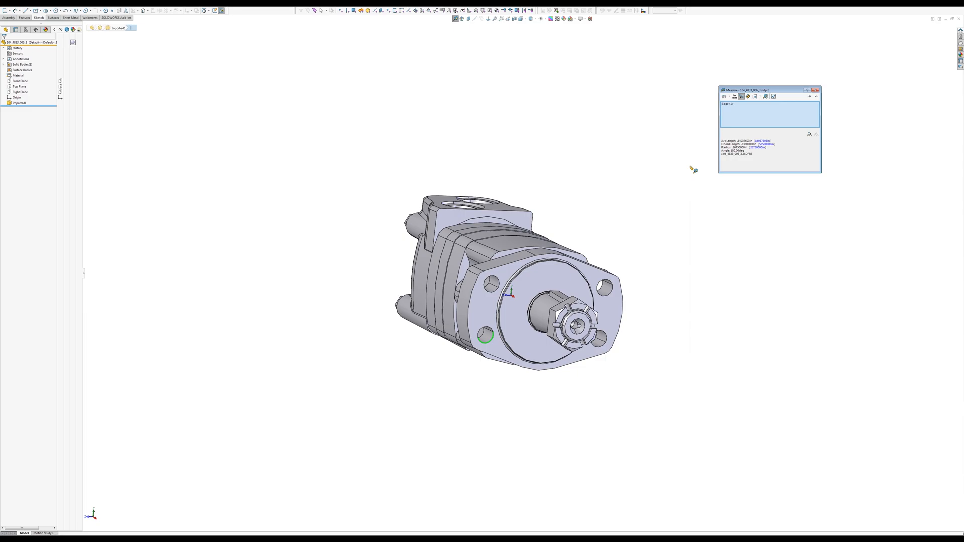
pyautogui.press('Escape')
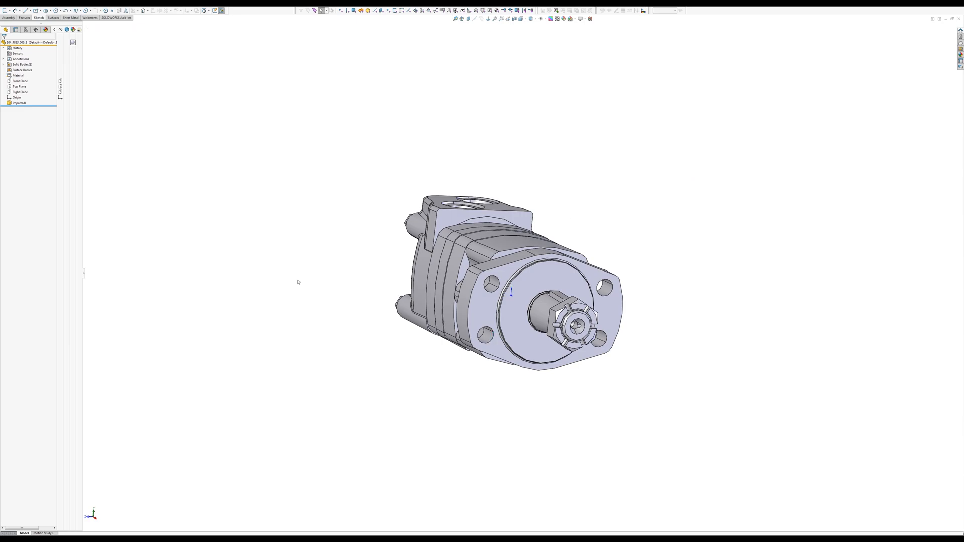
pyautogui.hotkey('ctrl', 'Tab')
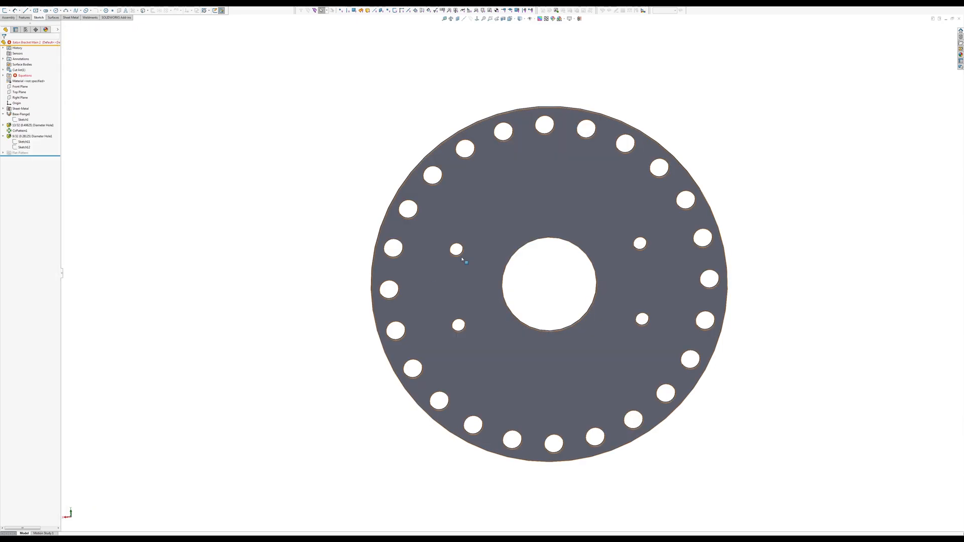
# Edit the hole feature of the four mounting holes and set the drill size to 17/32.
pyautogui.click(22, 136)
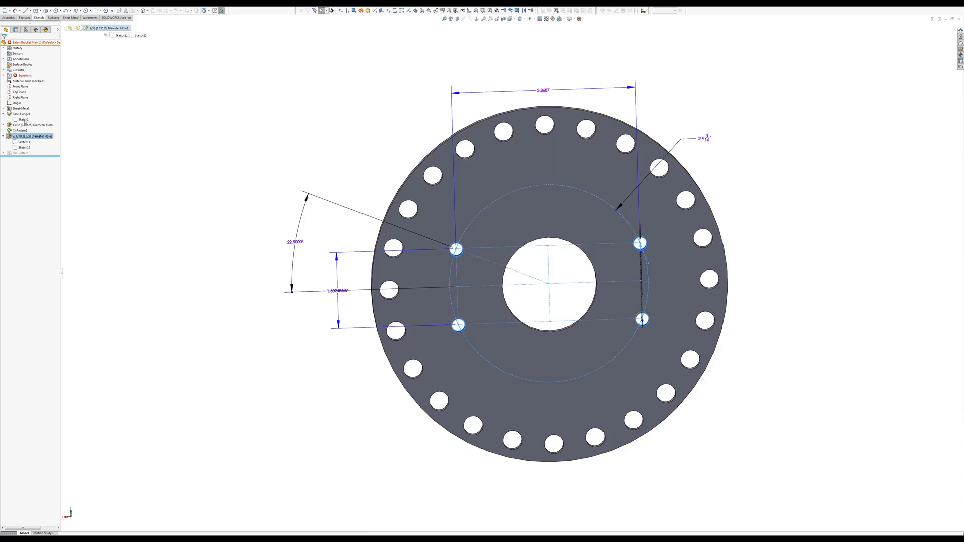
pyautogui.press('e')
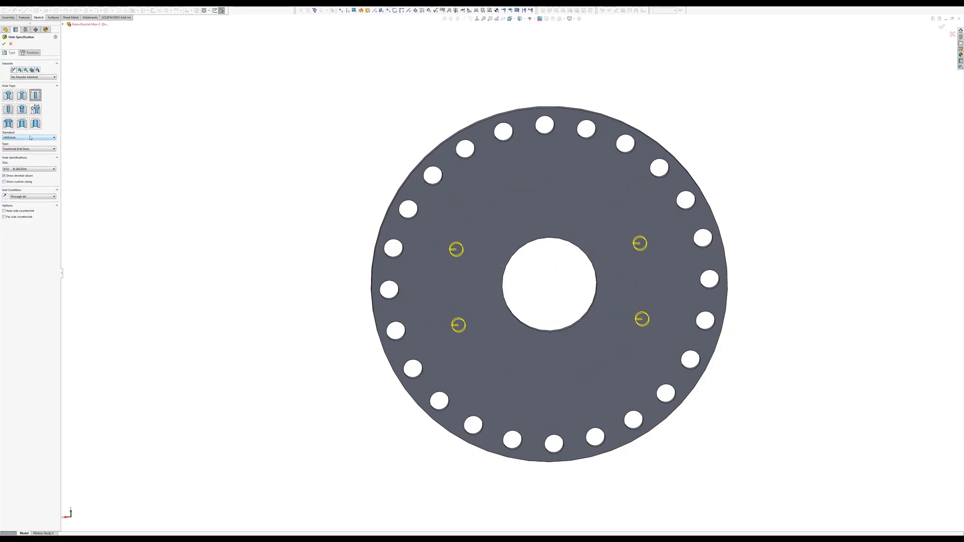
pyautogui.click(20, 169)
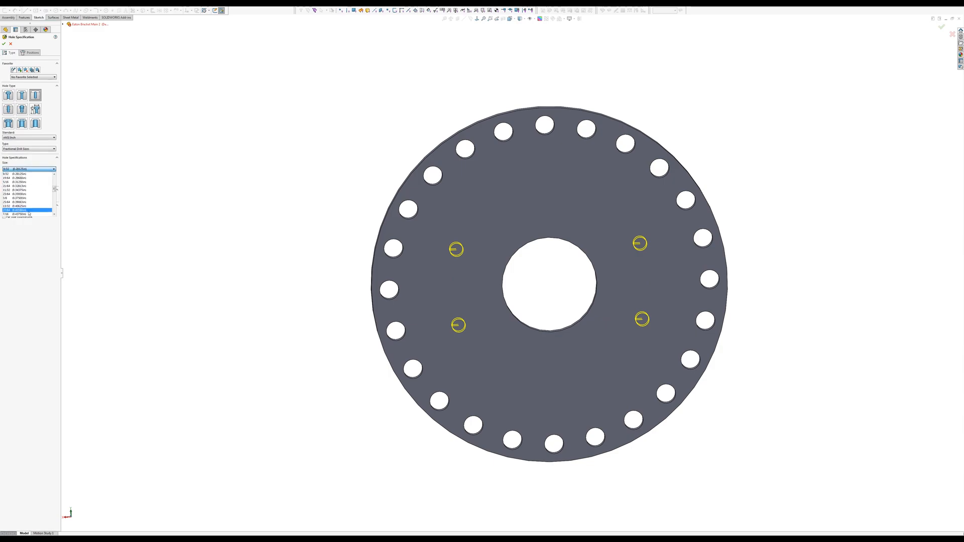
pyautogui.scroll(-2, 26, 213)
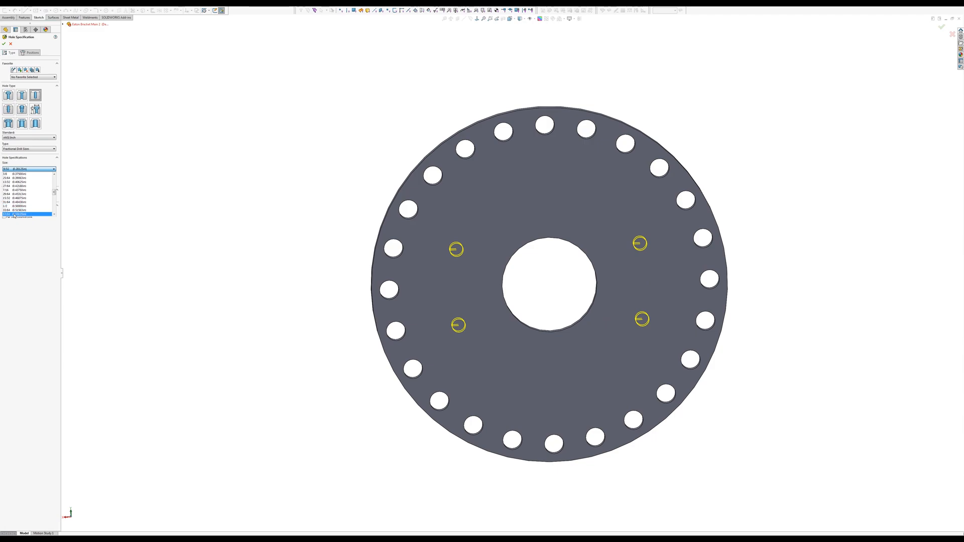
pyautogui.click(15, 215)
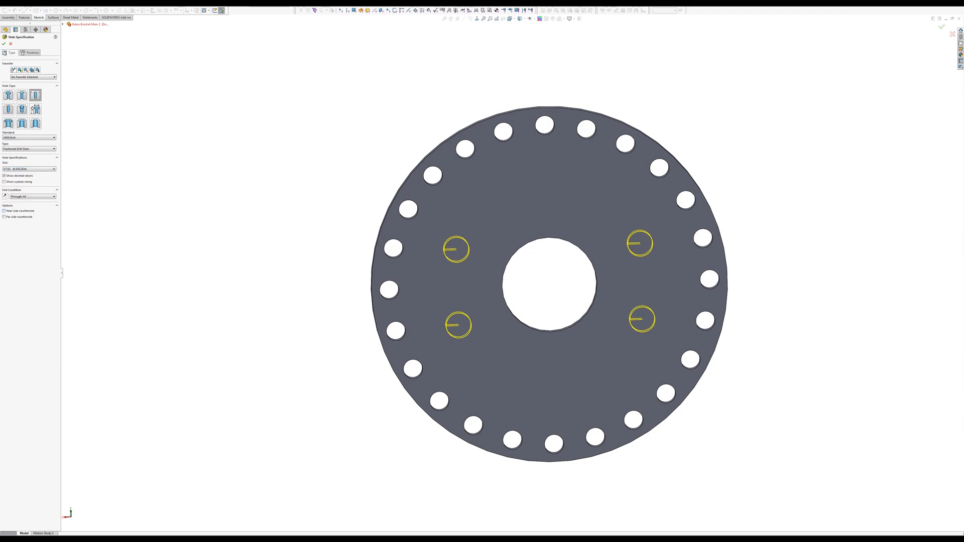
pyautogui.click(4, 44)
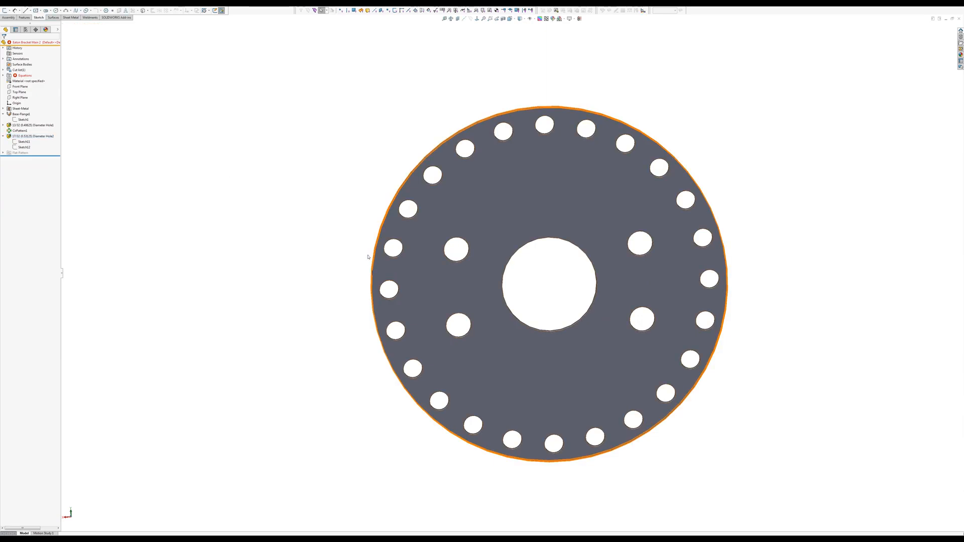
# Switch to the motor part and examine the round pilot boss on its mounting flange up close.
pyautogui.hotkey('ctrl', 'Tab')
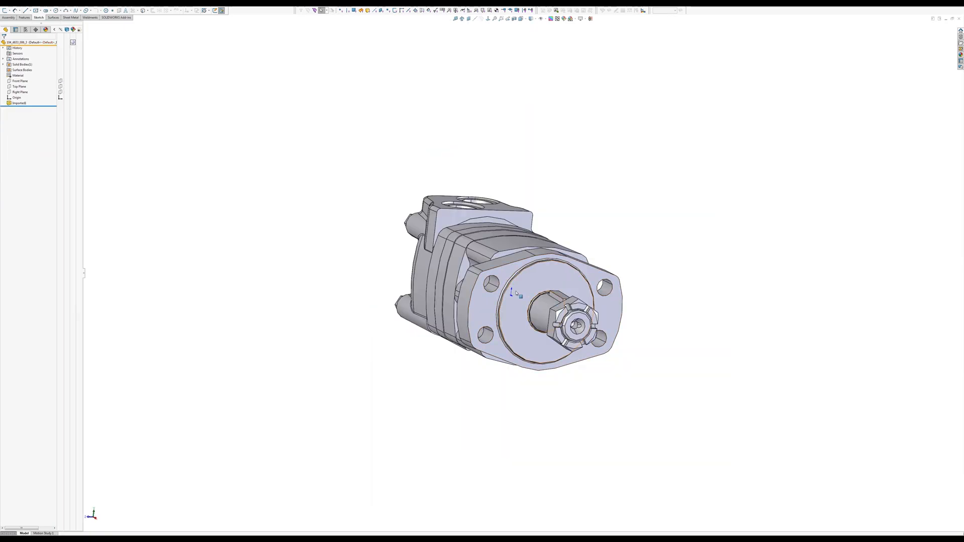
pyautogui.scroll(-5, 556, 289)
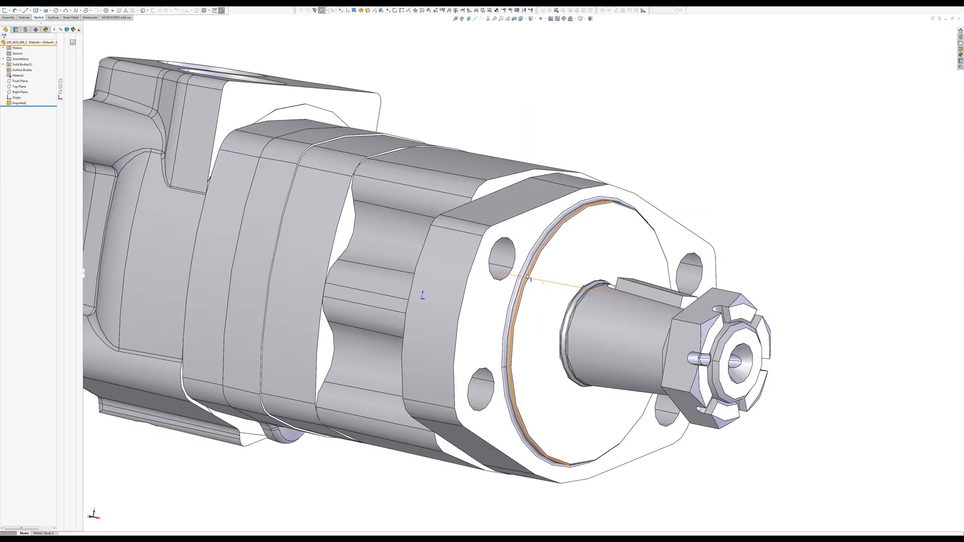
pyautogui.moveTo(527, 276); pyautogui.dragTo(499, 343, button='middle')
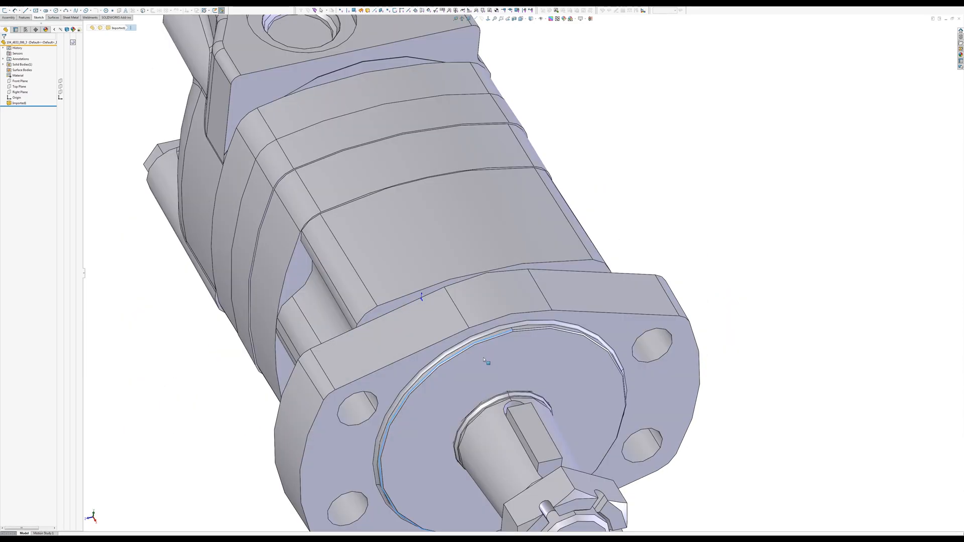
pyautogui.scroll(-2, 499, 343)
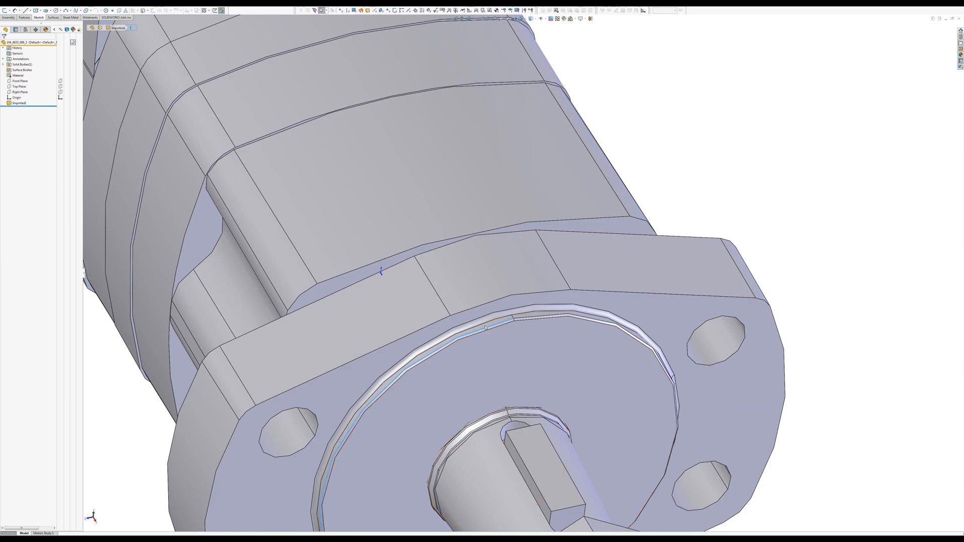
pyautogui.click(824, 238)
pyautogui.click(77, 3)
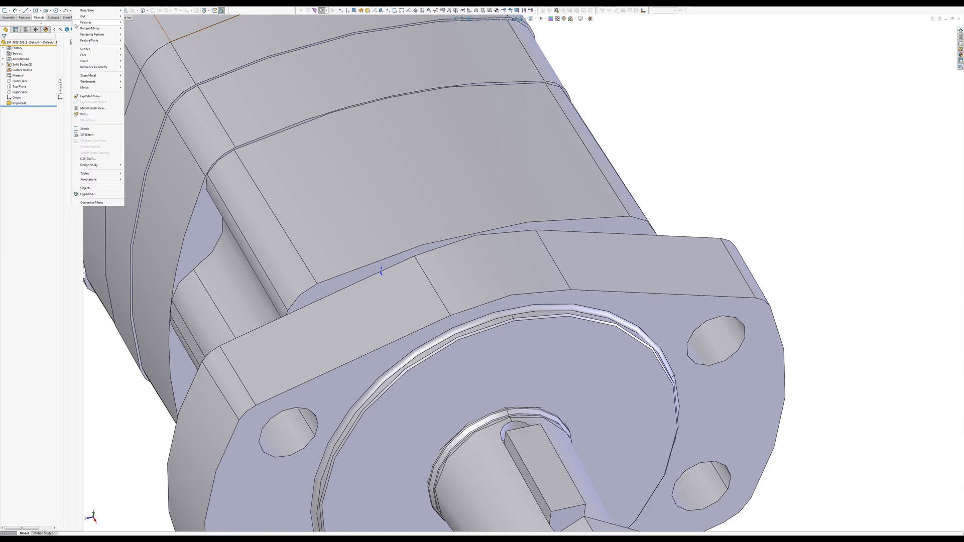
pyautogui.moveTo(86, 56)
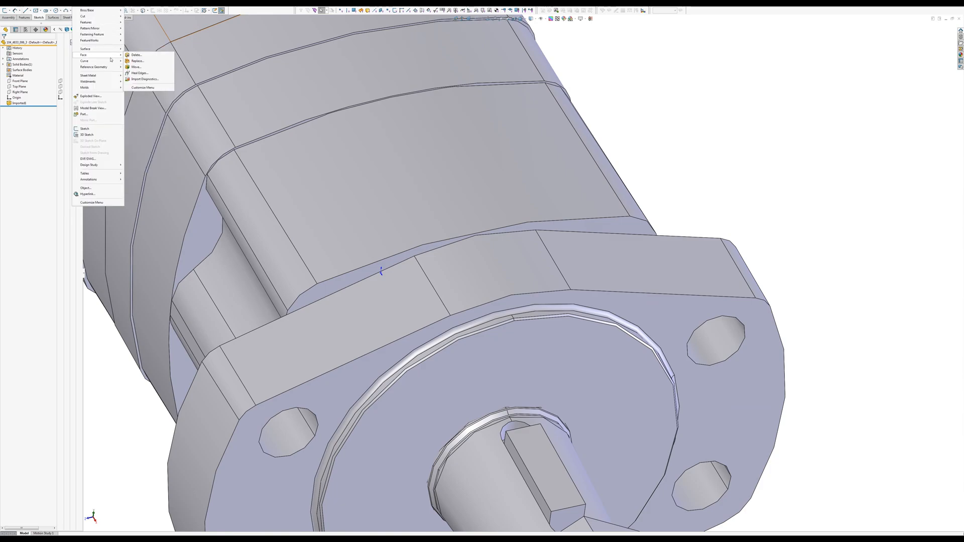
pyautogui.click(140, 56)
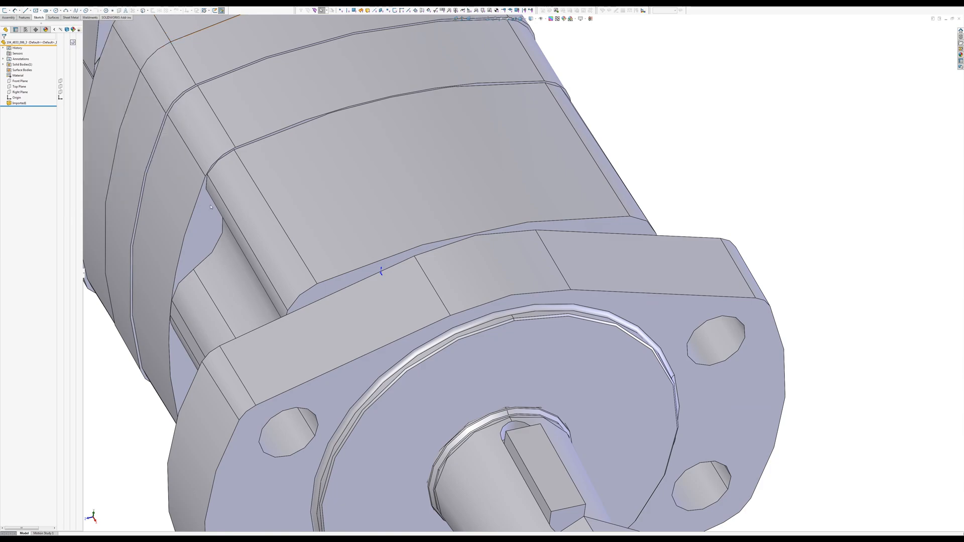
pyautogui.click(418, 360)
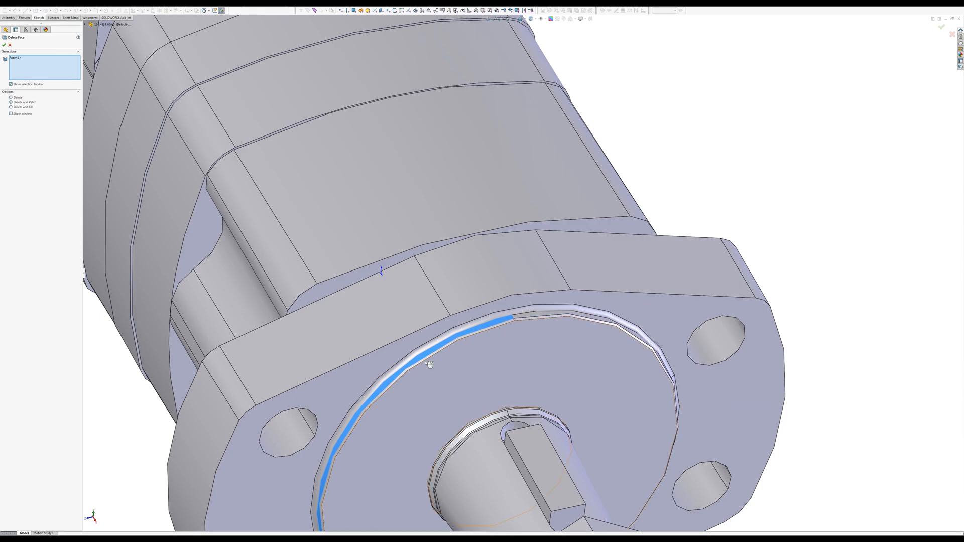
pyautogui.click(425, 362)
pyautogui.click(425, 362)
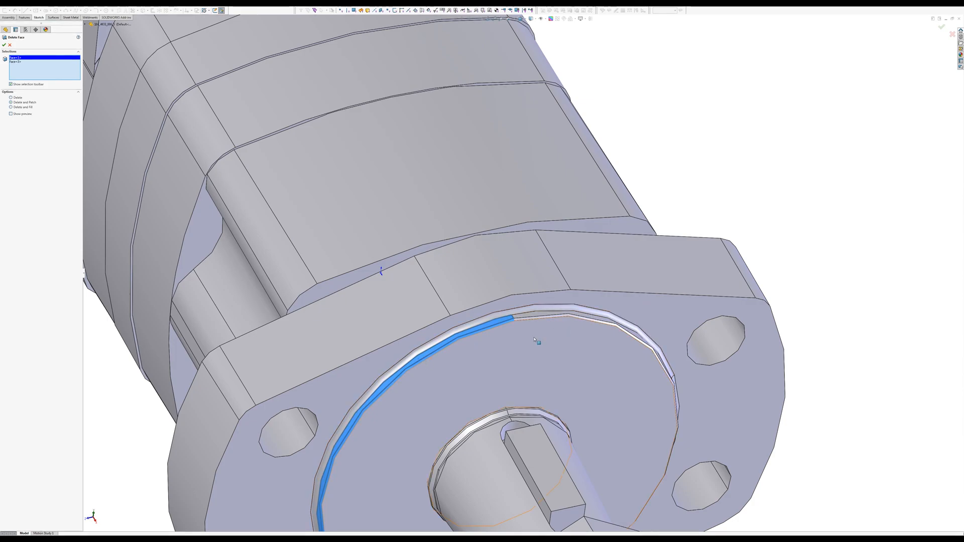
pyautogui.press('Escape')
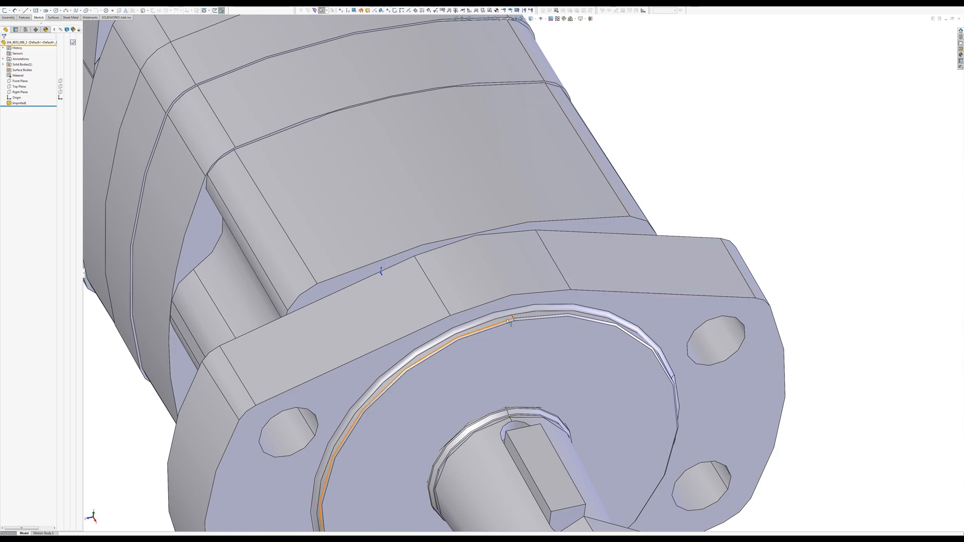
# Measure the circular edge of the motor's pilot boss and return to the plate.
pyautogui.click(508, 321)
pyautogui.click(752, 159)
pyautogui.hotkey('ctrl', 'Tab')
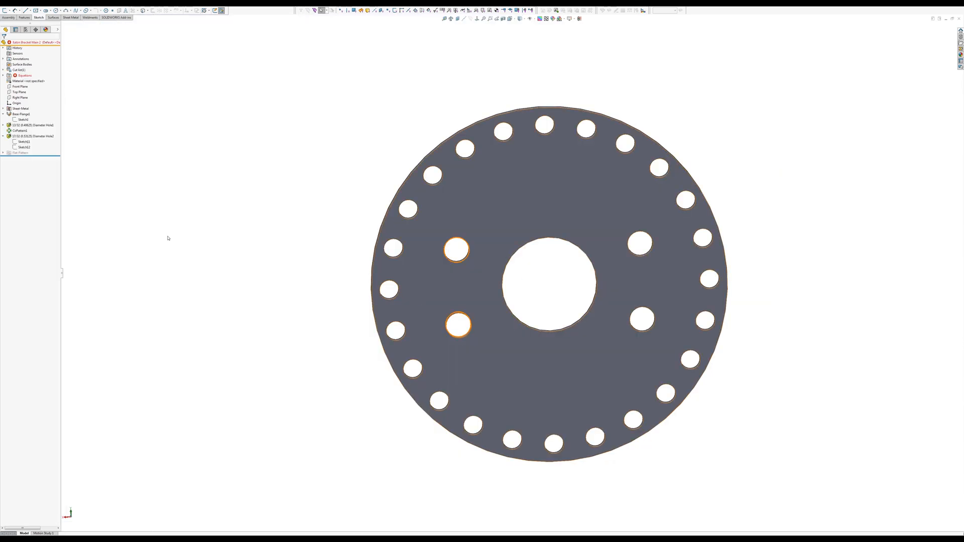
# Enlarge the centre hole's diameter in the plate's base flange sketch to suit the motor's pilot boss.
pyautogui.doubleClick(23, 120)
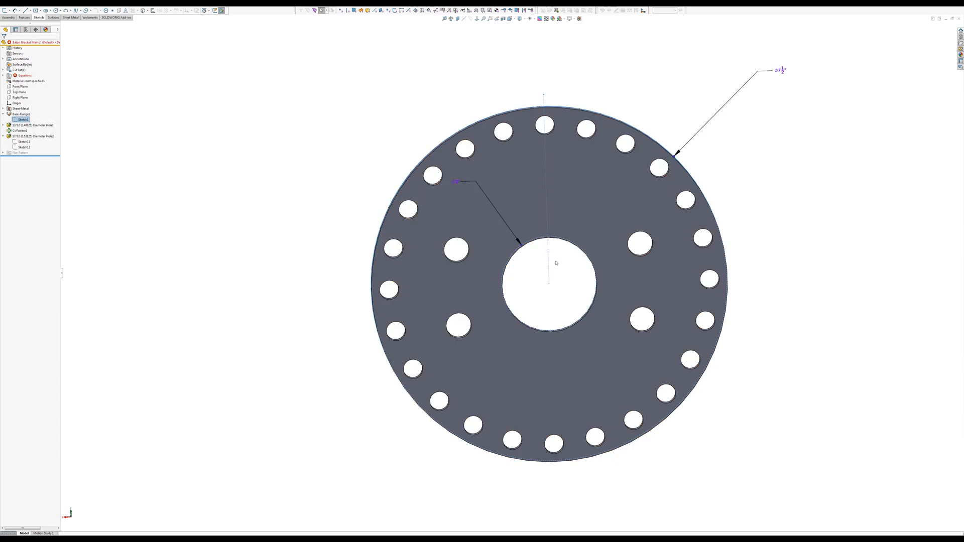
pyautogui.click(459, 181)
pyautogui.press('Return')
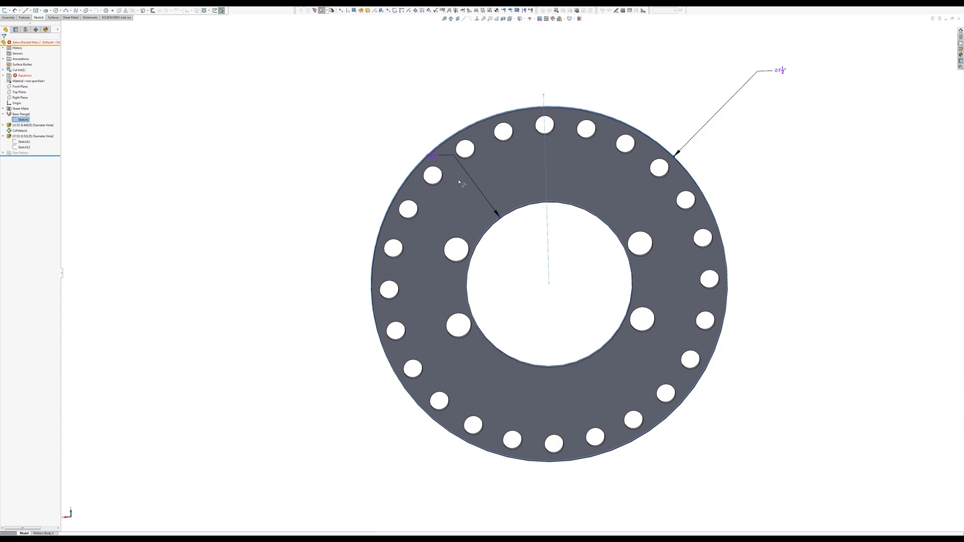
pyautogui.doubleClick(432, 152)
pyautogui.press('Return')
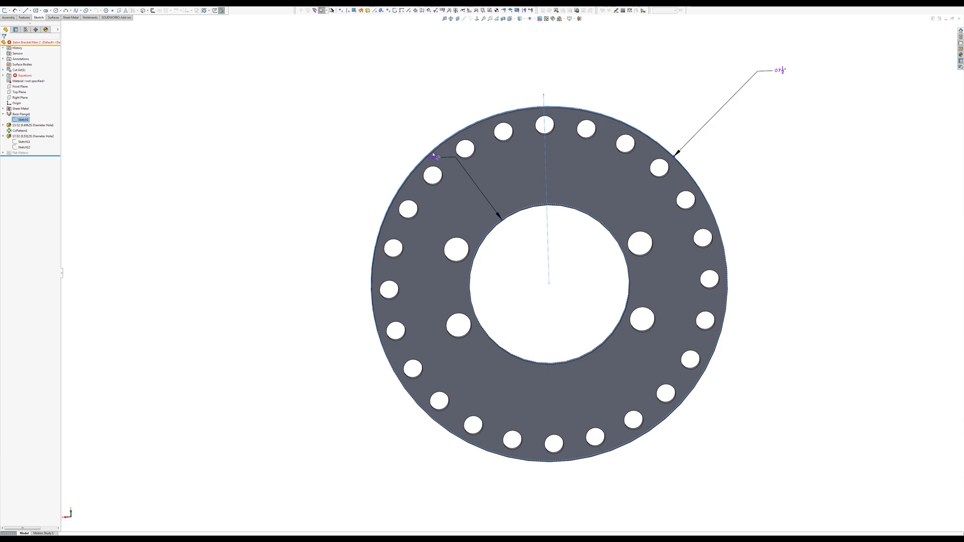
pyautogui.click(344, 200)
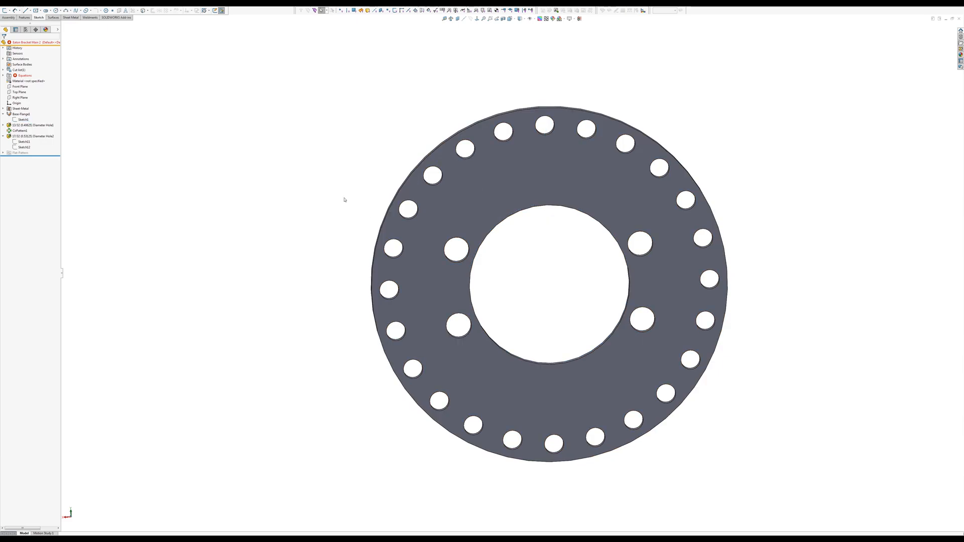
# Switch to the bracket assembly and check which faces the motor's coincident and concentric mates use.
pyautogui.hotkey('ctrl', 'Tab')
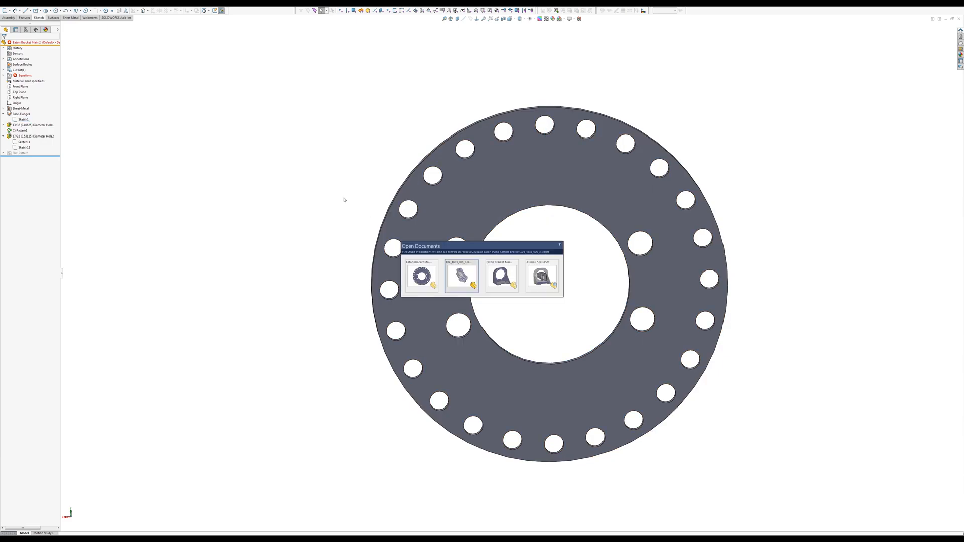
pyautogui.hotkey('ctrl', 'Tab')
pyautogui.hotkey('ctrl', 'Tab')
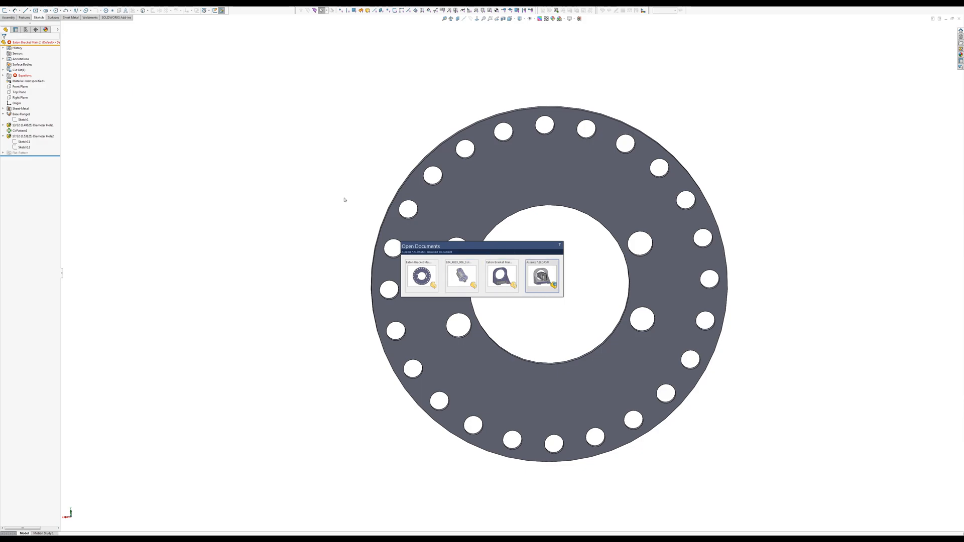
pyautogui.moveTo(409, 258); pyautogui.dragTo(583, 300, button='middle')
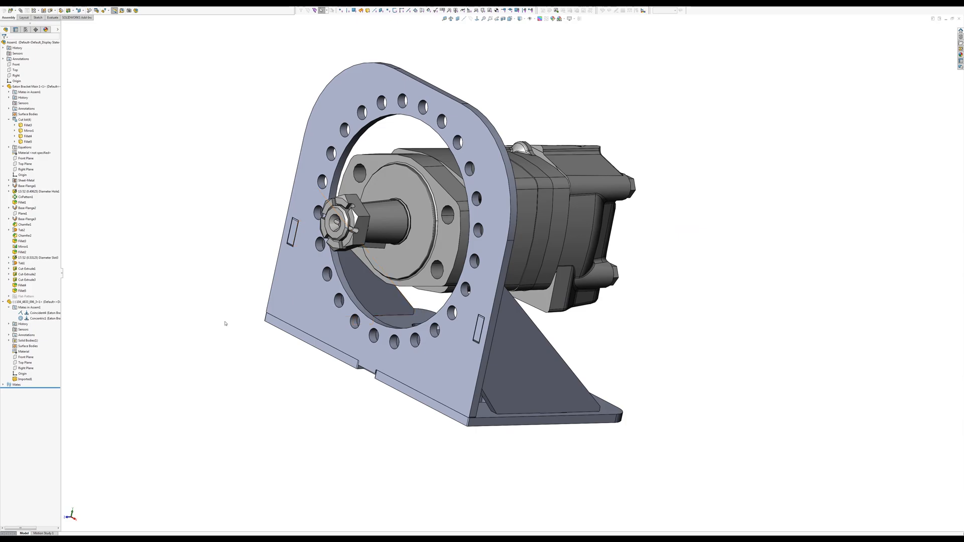
pyautogui.click(48, 313)
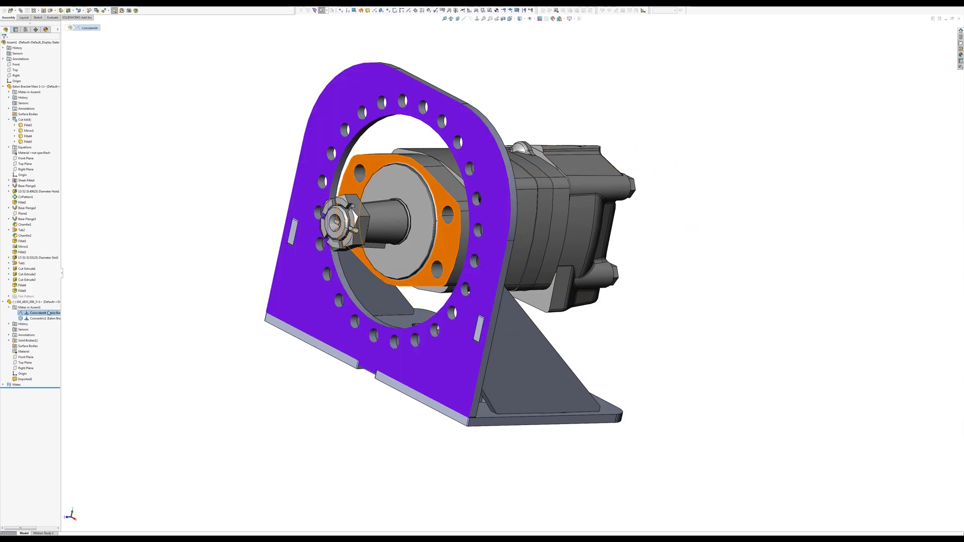
pyautogui.keyDown('ctrl'); pyautogui.click(49, 318); pyautogui.keyUp('ctrl')
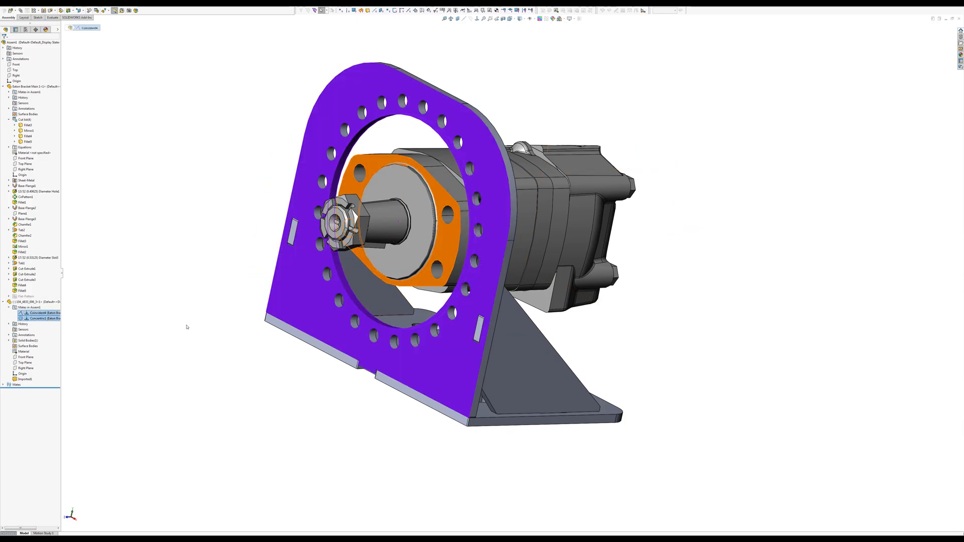
pyautogui.click(142, 284)
# Insert the round plate part into the assembly and place it beside the motor bracket.
pyautogui.click(10, 10)
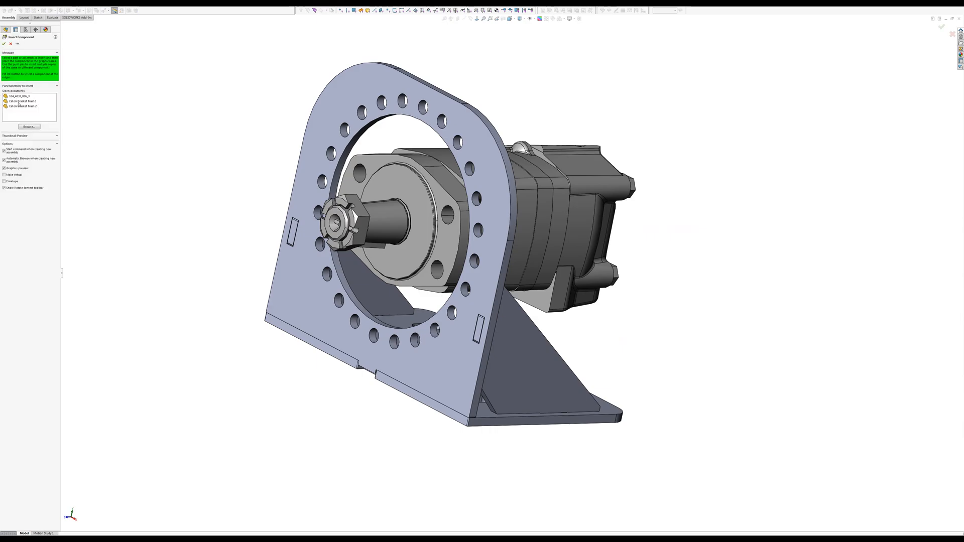
pyautogui.click(20, 107)
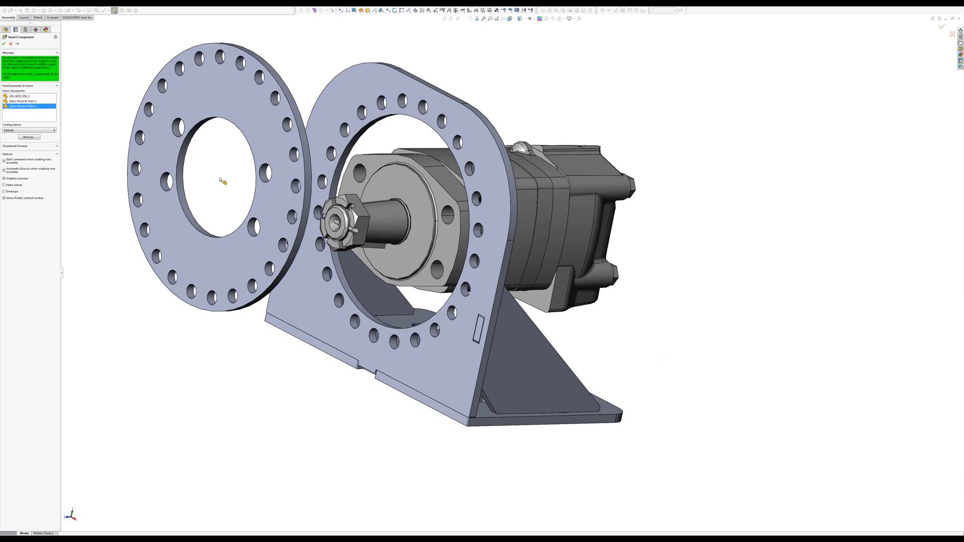
pyautogui.click(220, 180)
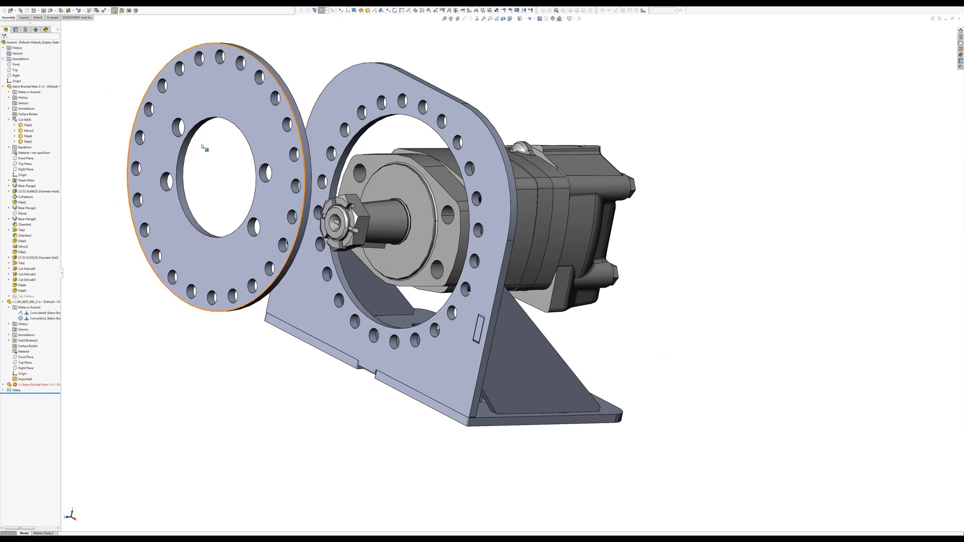
# Mate the round plate's back face coincident with the front face of the motor bracket.
pyautogui.click(165, 123)
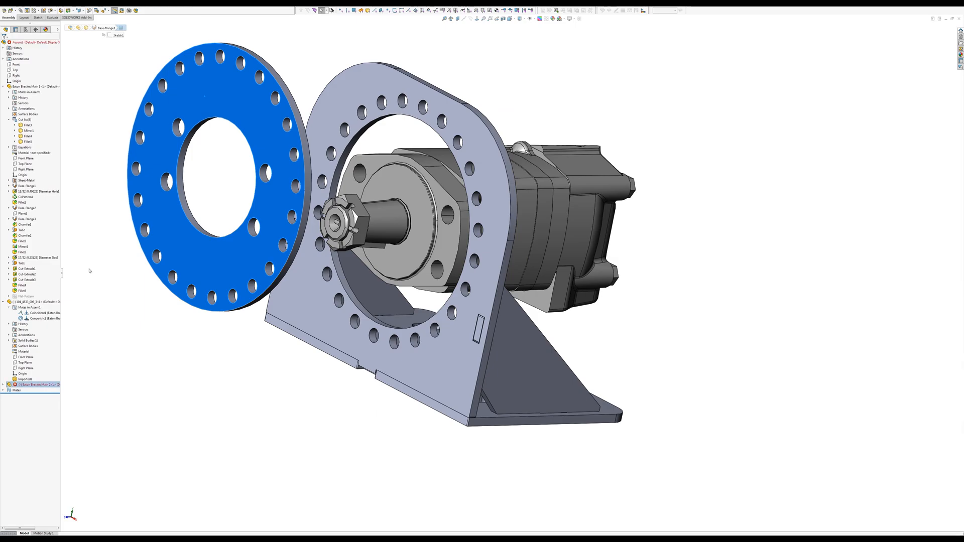
pyautogui.click(4, 385)
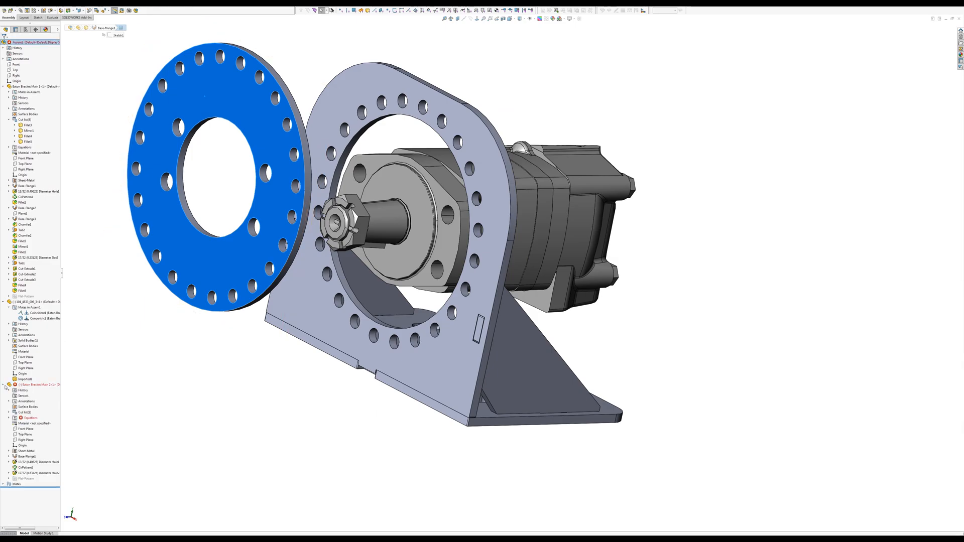
pyautogui.click(31, 419)
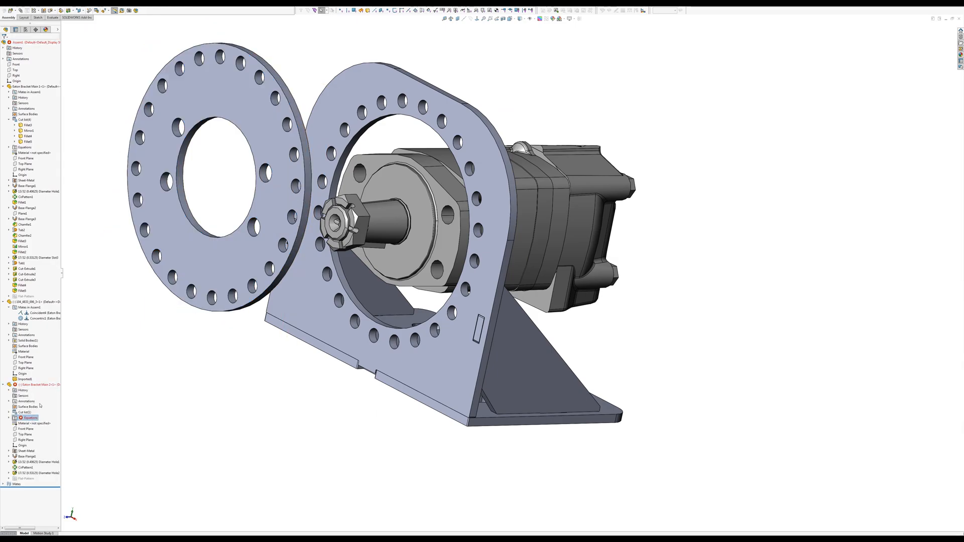
pyautogui.click(31, 429)
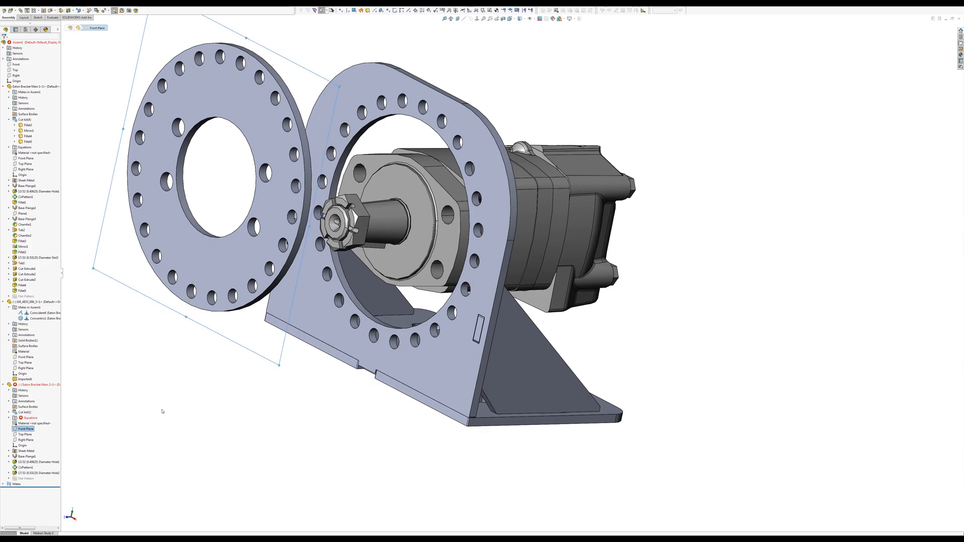
pyautogui.click(324, 305)
pyautogui.moveTo(323, 305); pyautogui.dragTo(238, 317, button='middle')
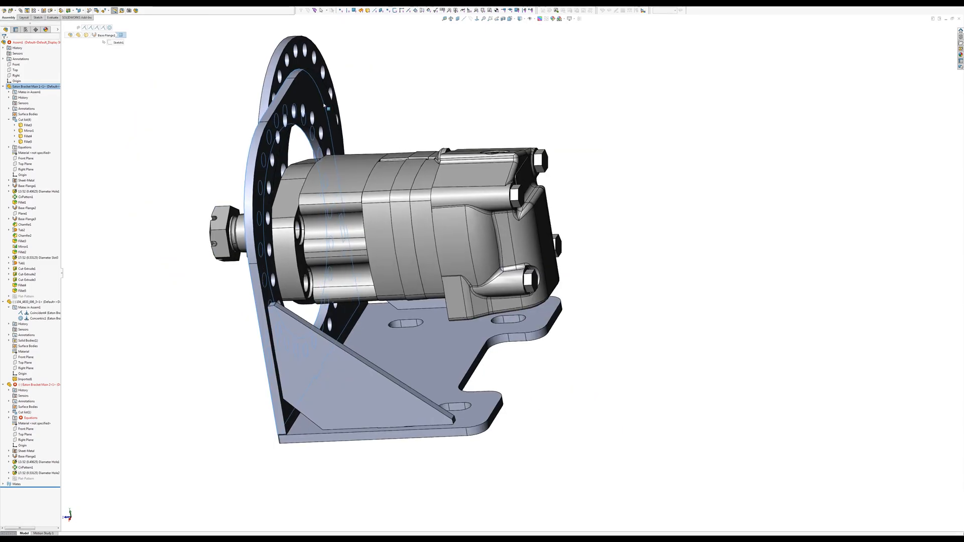
pyautogui.click(317, 76)
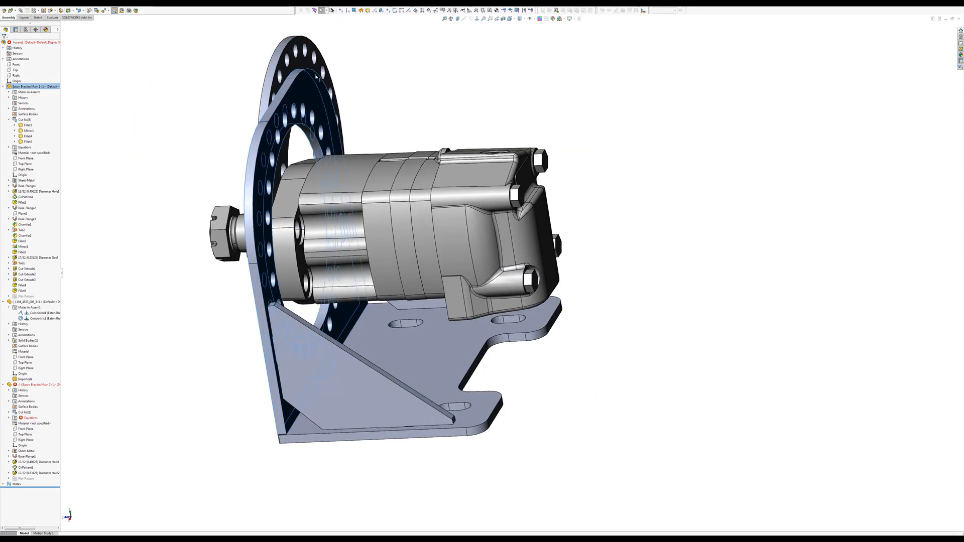
pyautogui.moveTo(315, 79); pyautogui.dragTo(291, 88, button='middle')
pyautogui.click(289, 87)
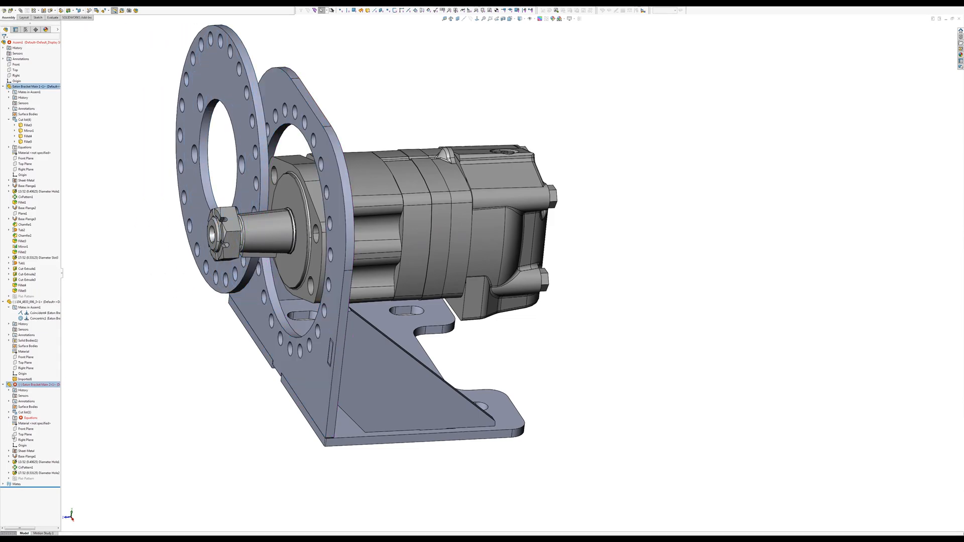
# Mate the round plate's Top and Right planes coincident with the motor bracket's Top and Right planes.
pyautogui.click(22, 440)
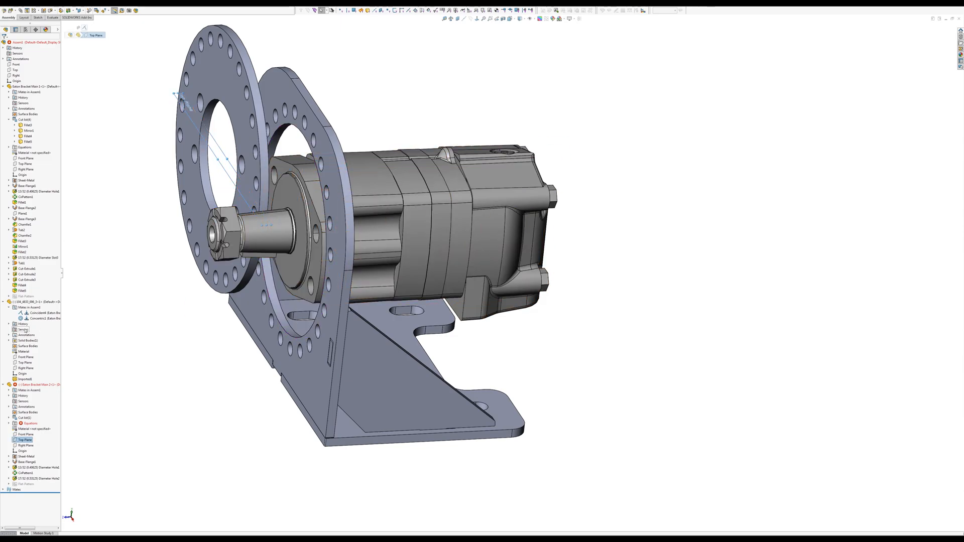
pyautogui.keyDown('ctrl'); pyautogui.click(25, 164); pyautogui.keyUp('ctrl')
pyautogui.click(33, 168)
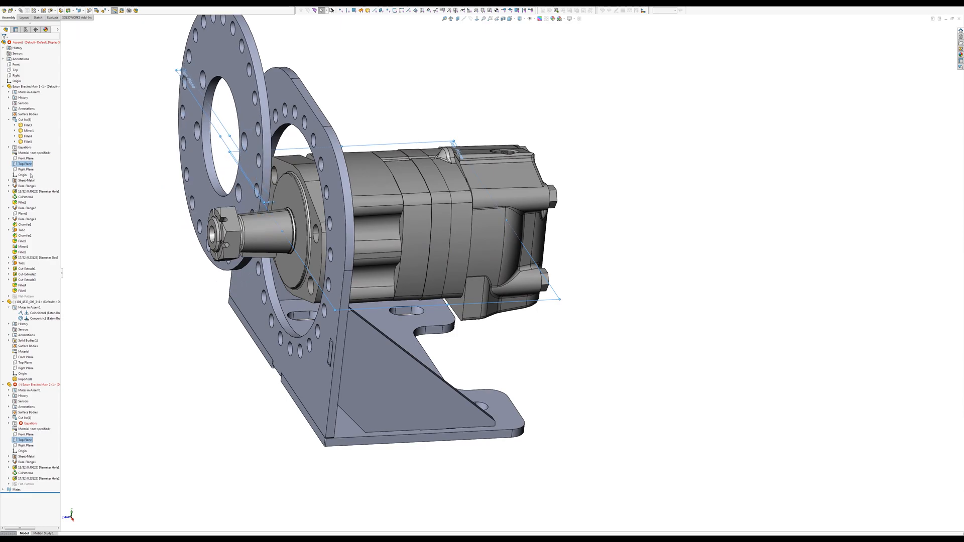
pyautogui.click(28, 171)
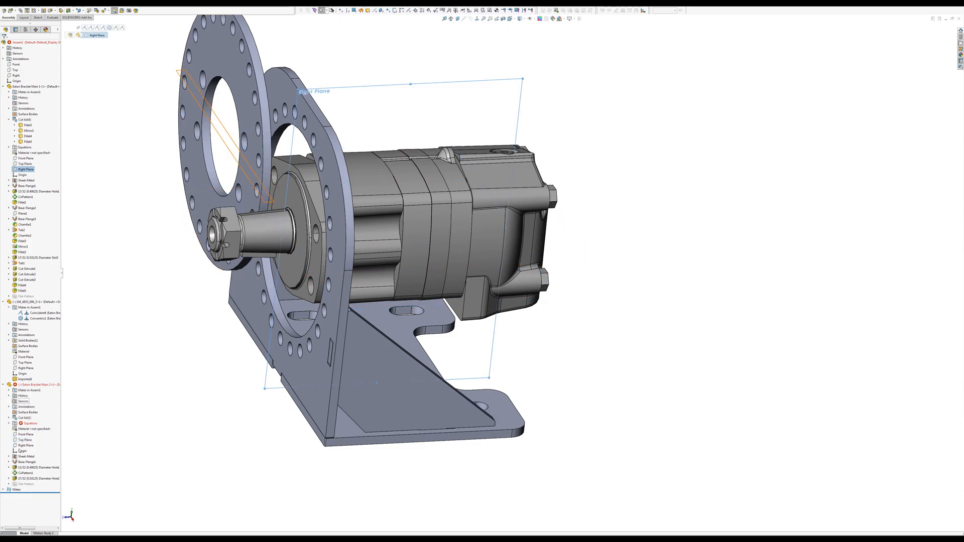
pyautogui.keyDown('ctrl'); pyautogui.click(19, 446); pyautogui.keyUp('ctrl')
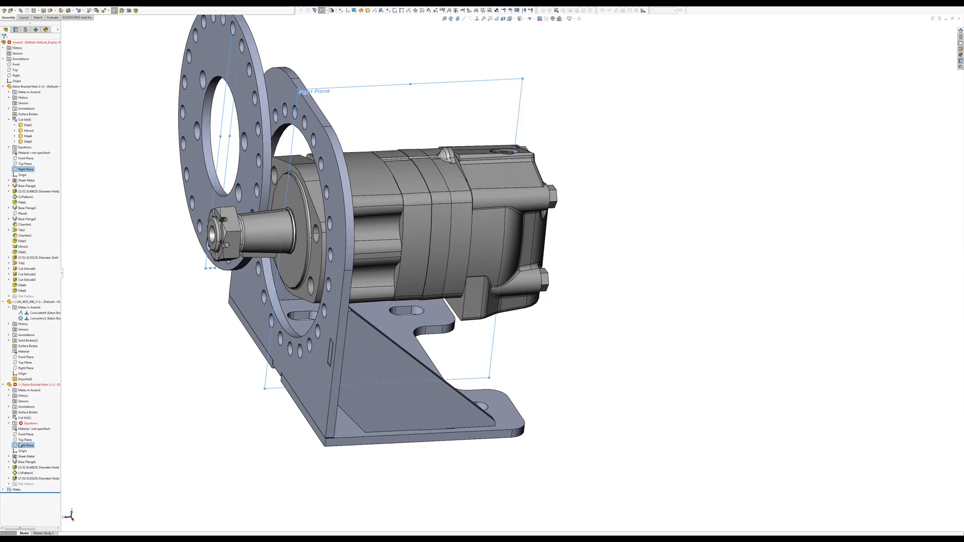
pyautogui.click(42, 436)
# Rotate the motor about its shaft axis within the bracket.
pyautogui.moveTo(239, 397); pyautogui.dragTo(300, 358, button='middle')
pyautogui.moveTo(421, 213); pyautogui.dragTo(441, 250)
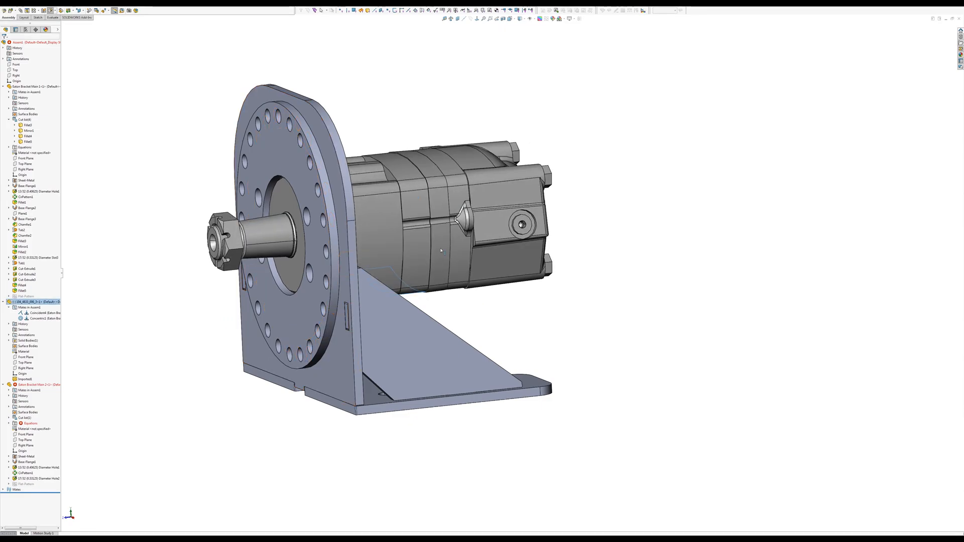
# Turn the motor about its shaft until its two ports face upward.
pyautogui.moveTo(414, 176); pyautogui.dragTo(441, 258)
pyautogui.scroll(2, 442, 259)
pyautogui.moveTo(443, 261); pyautogui.dragTo(464, 200, button='middle')
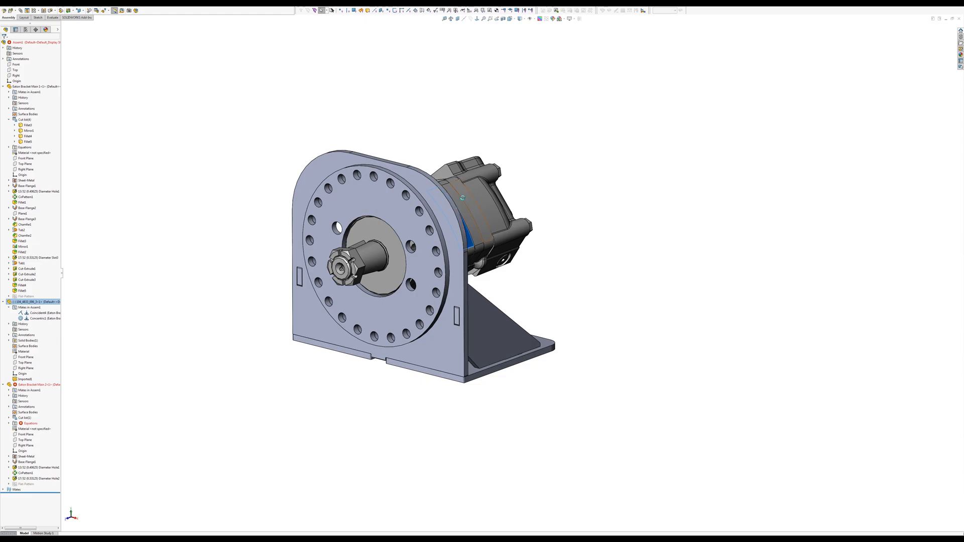
pyautogui.moveTo(465, 203); pyautogui.dragTo(442, 158)
# Edit the motor's coincident mate to reference the round plate's back face and flip its alignment so the motor sits behind the bracket.
pyautogui.moveTo(280, 350); pyautogui.dragTo(453, 350, button='middle')
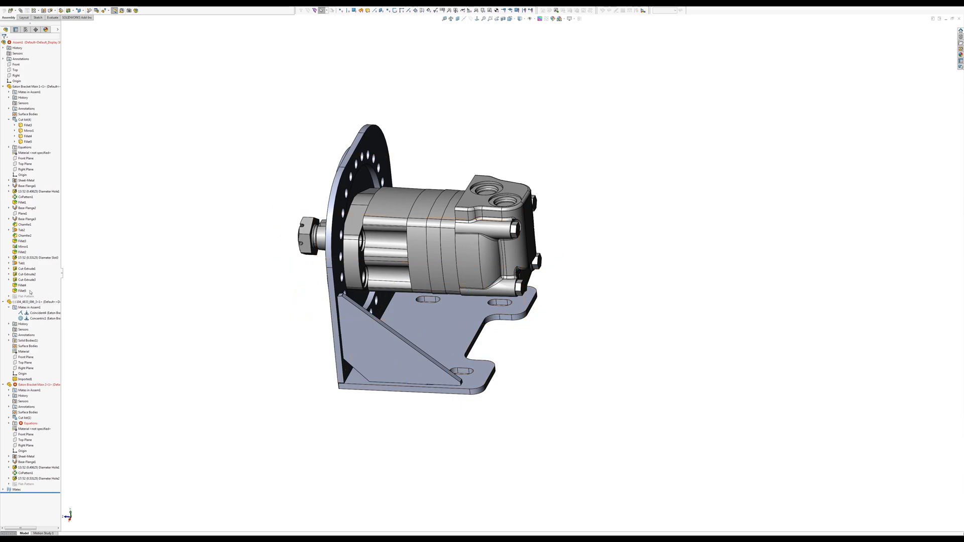
pyautogui.click(38, 314)
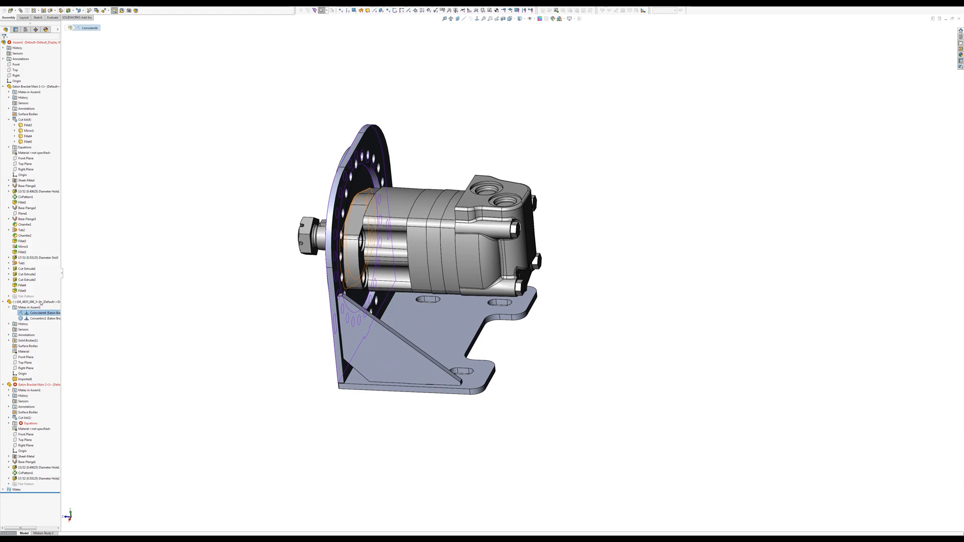
pyautogui.moveTo(322, 165); pyautogui.dragTo(276, 136, button='middle')
pyautogui.click(367, 141)
pyautogui.click(378, 155)
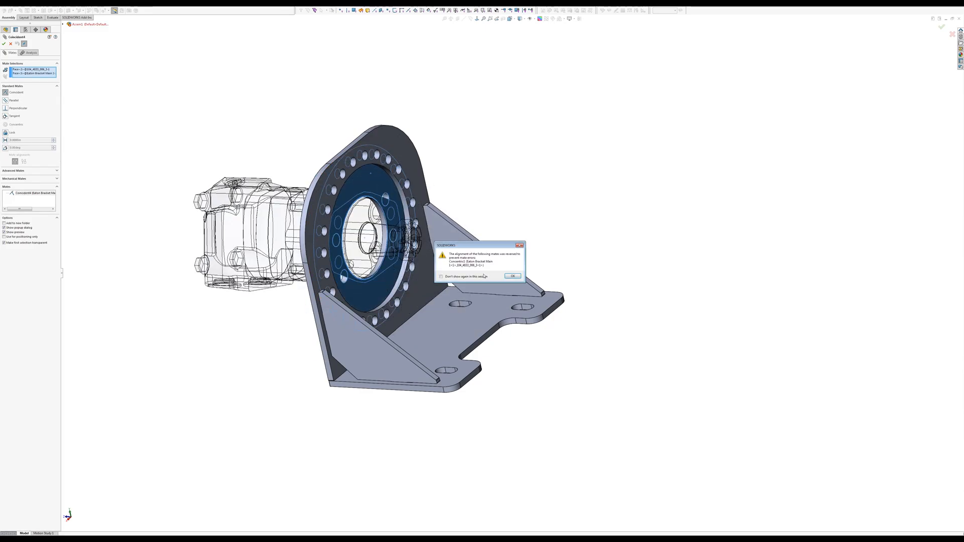
pyautogui.click(513, 276)
pyautogui.click(24, 162)
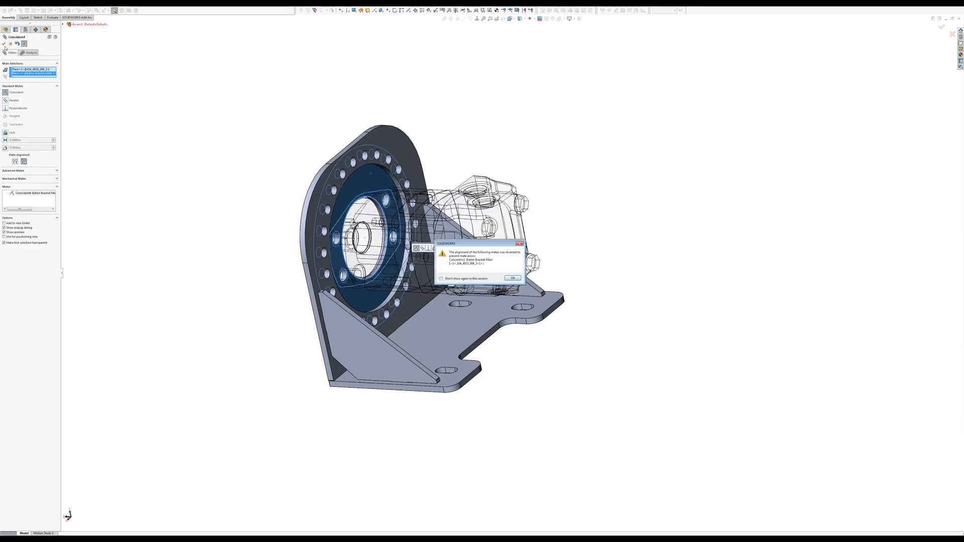
pyautogui.click(517, 279)
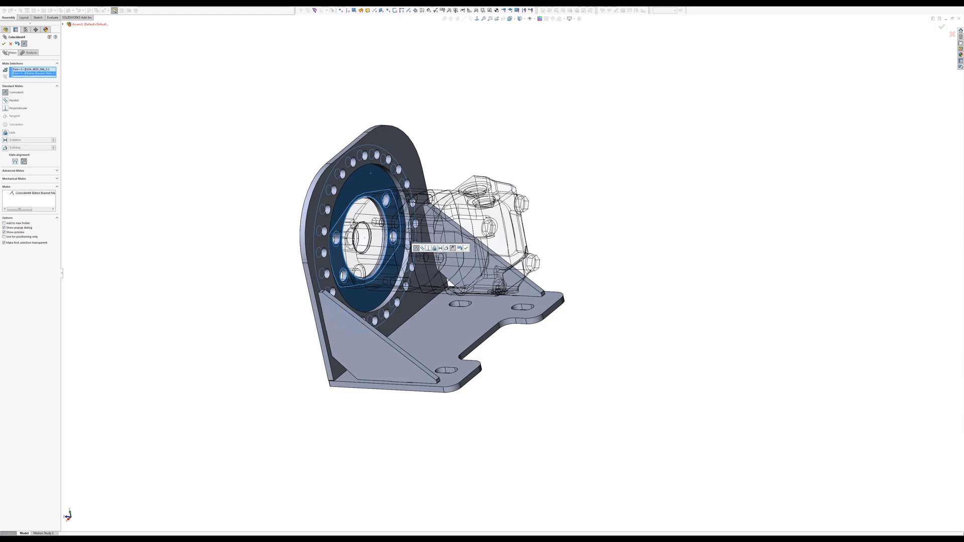
pyautogui.click(4, 44)
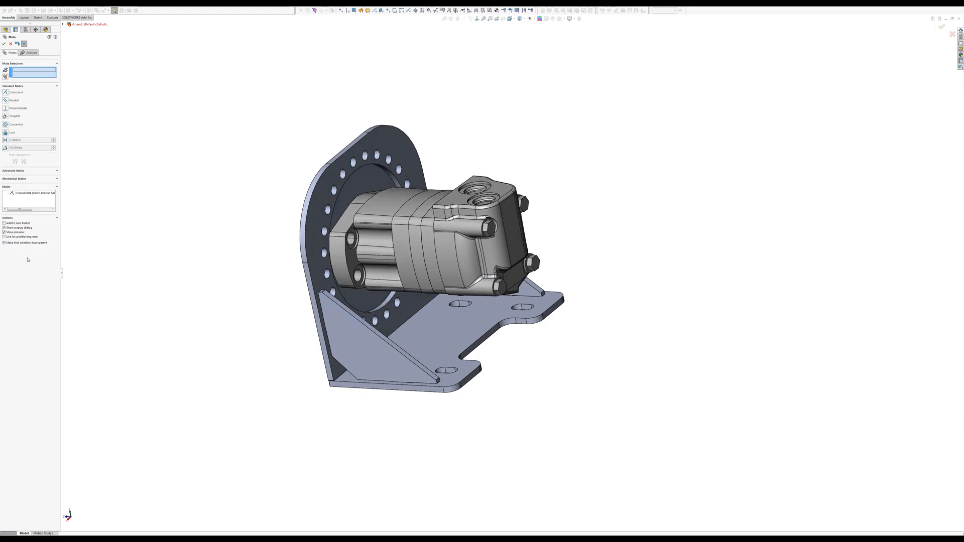
pyautogui.press('Escape')
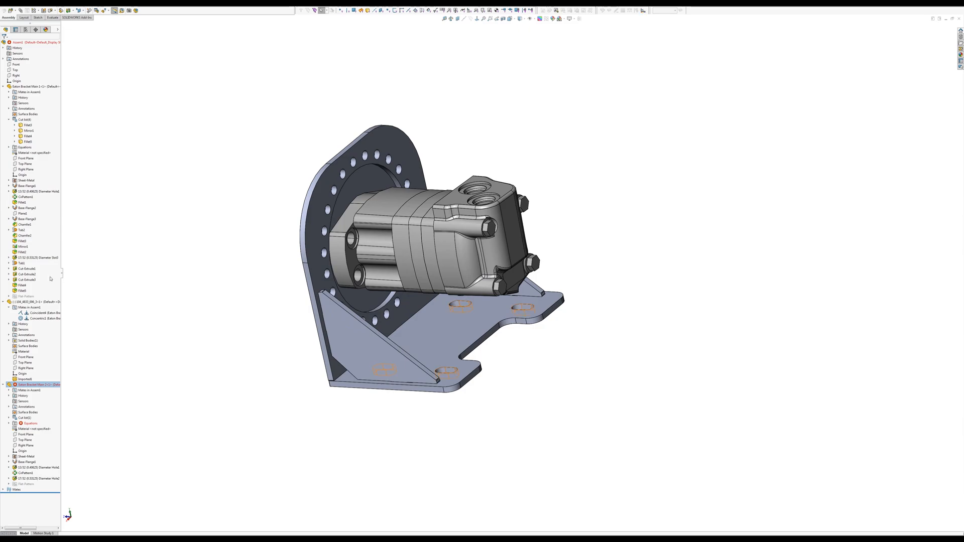
# Edit the motor's concentric mate, replacing the bracket face with the round plate's centre hole.
pyautogui.click(40, 319)
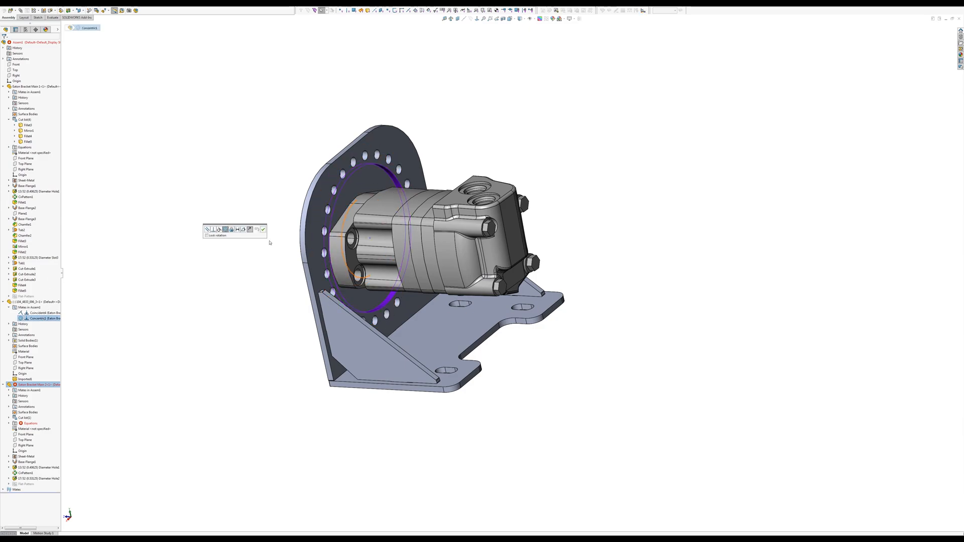
pyautogui.moveTo(269, 242); pyautogui.dragTo(421, 246, button='middle')
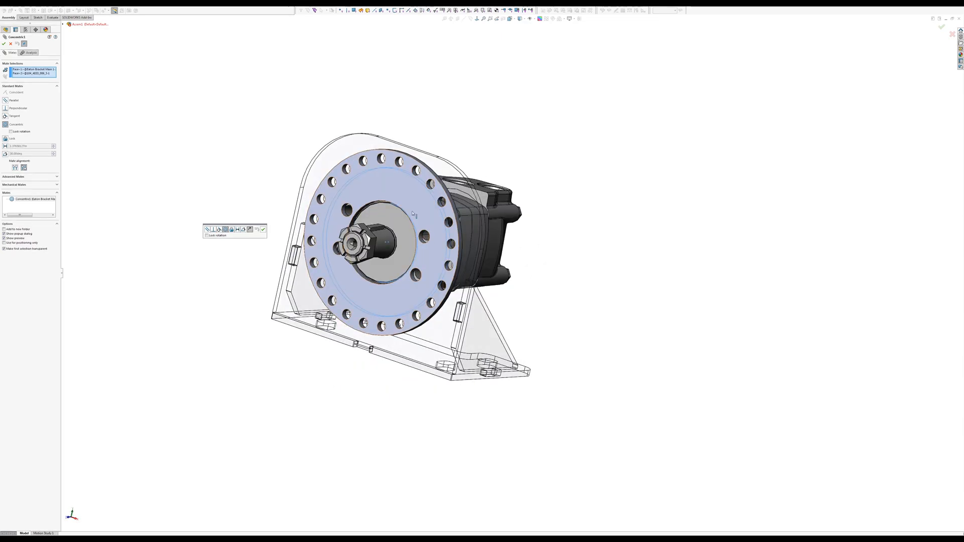
pyautogui.scroll(-4, 373, 191)
pyautogui.moveTo(372, 202); pyautogui.dragTo(349, 186, button='middle')
pyautogui.click(387, 165)
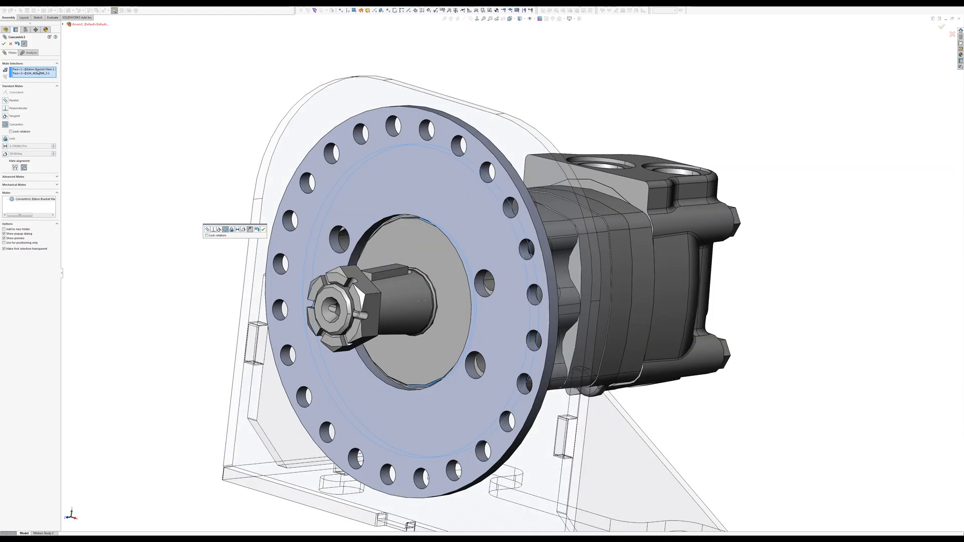
pyautogui.click(38, 71)
pyautogui.press('Delete')
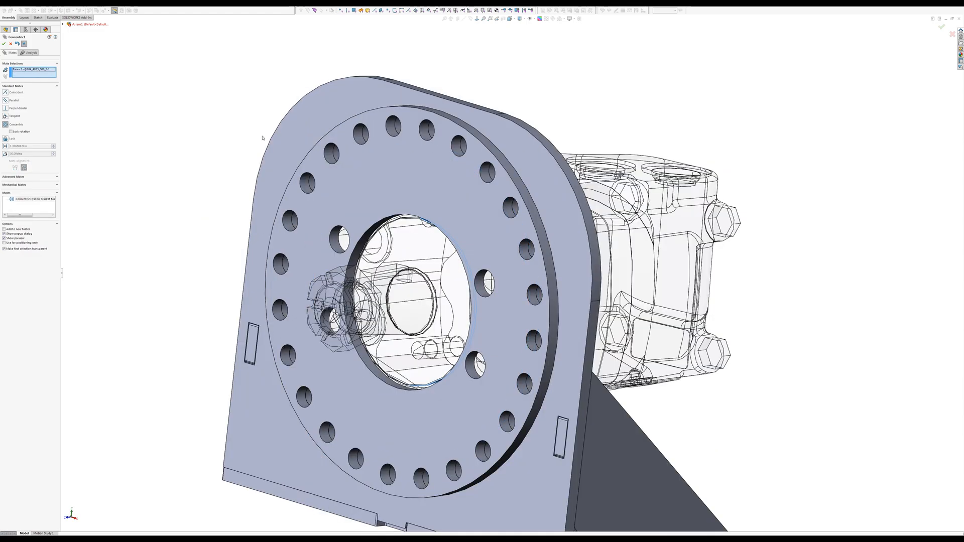
pyautogui.click(386, 227)
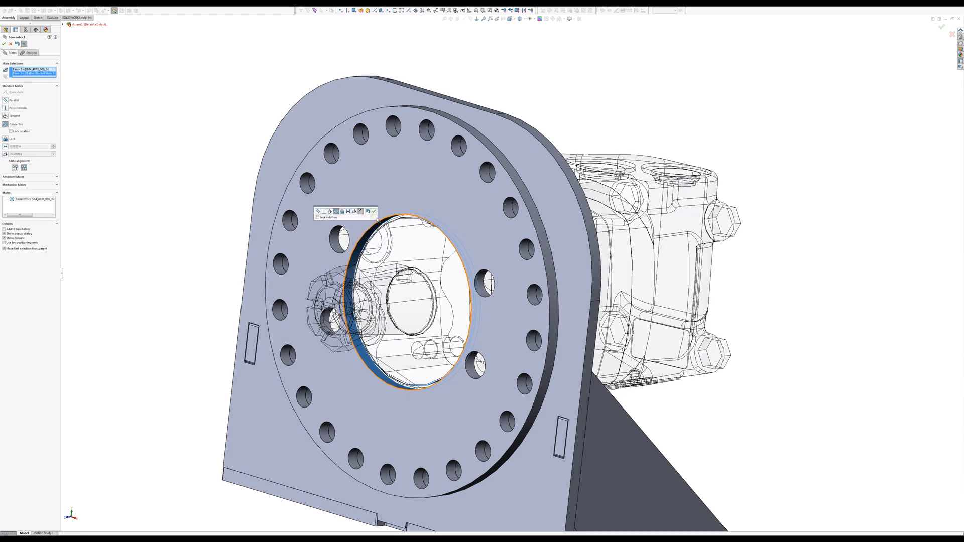
pyautogui.click(374, 211)
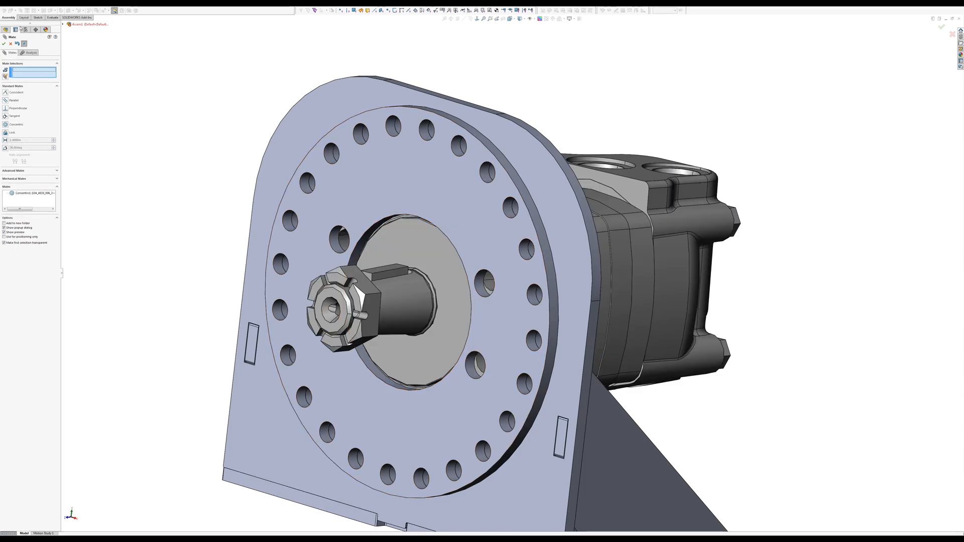
pyautogui.click(6, 44)
# Turn the motor slightly within the round plate's centre hole to test its remaining rotation.
pyautogui.click(392, 217)
pyautogui.moveTo(392, 217); pyautogui.dragTo(349, 213, button='middle')
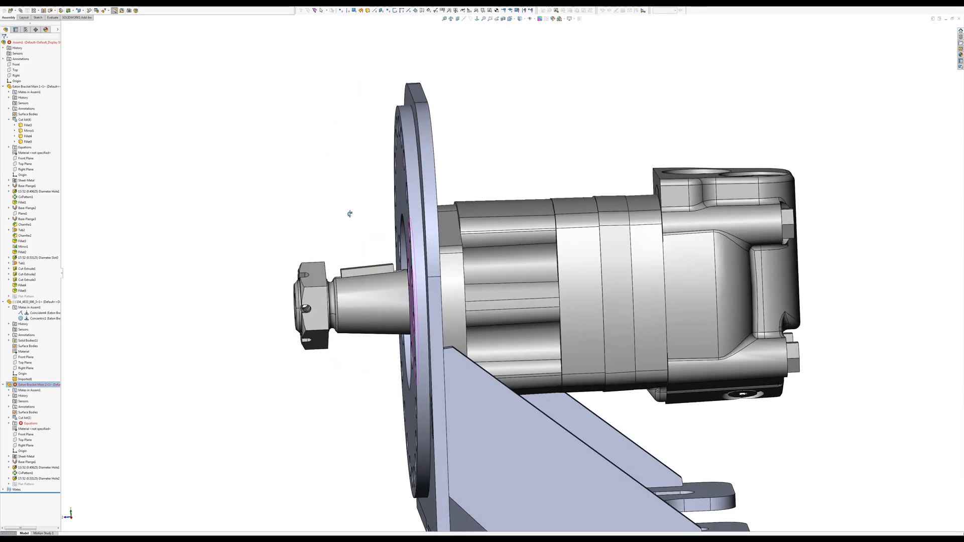
pyautogui.scroll(1, 422, 297)
pyautogui.moveTo(423, 299); pyautogui.dragTo(524, 357, button='middle')
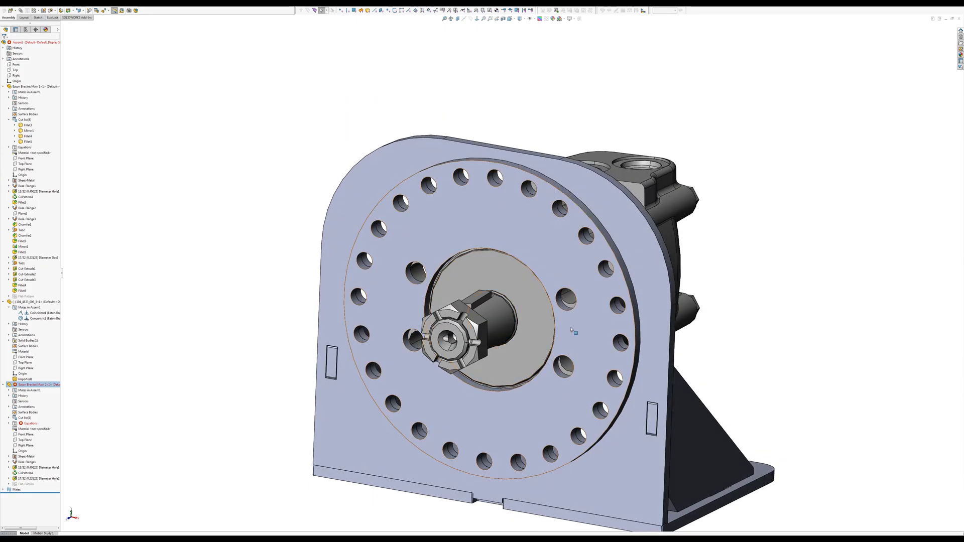
pyautogui.moveTo(572, 301); pyautogui.dragTo(576, 319)
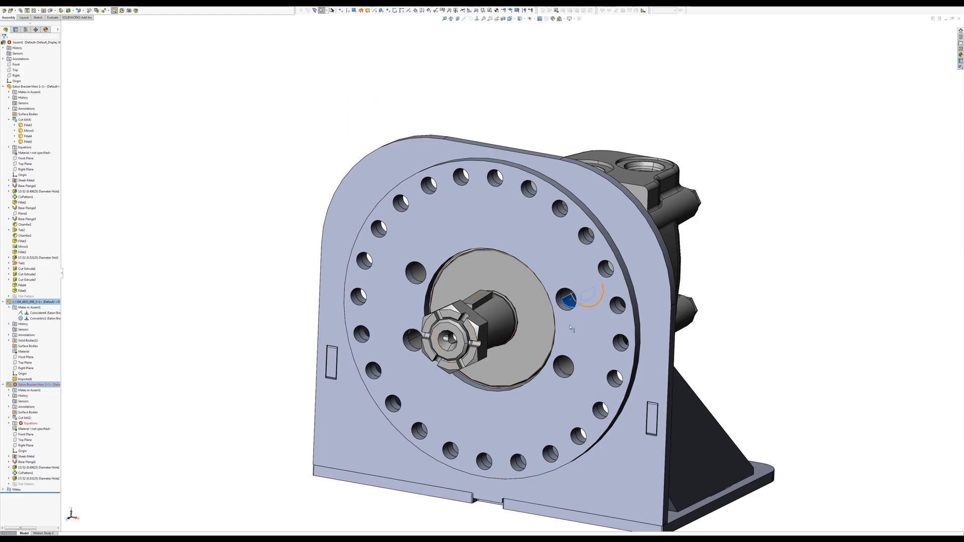
pyautogui.click(261, 340)
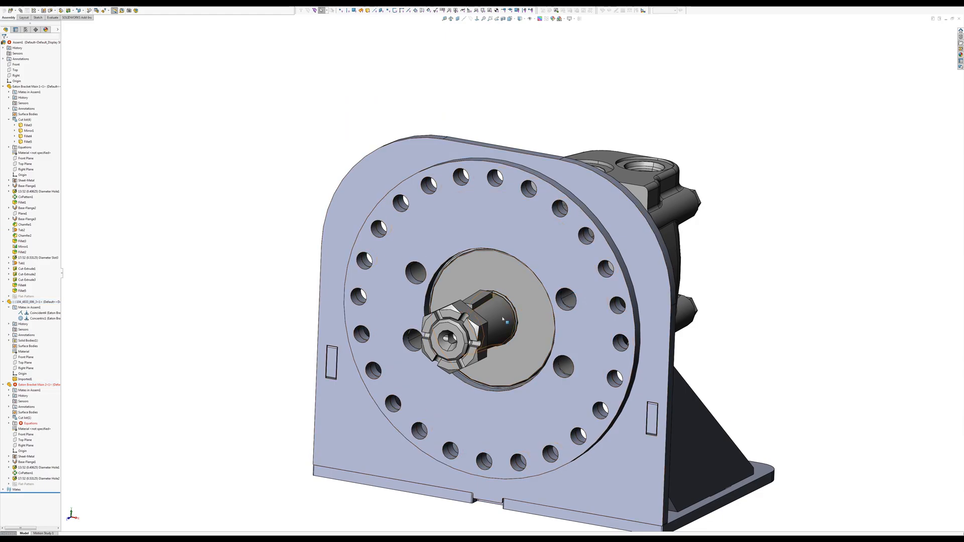
# Mate the motor's Top plane coincident with the round plate's Top plane.
pyautogui.click(491, 285)
pyautogui.moveTo(490, 286); pyautogui.dragTo(452, 287, button='middle')
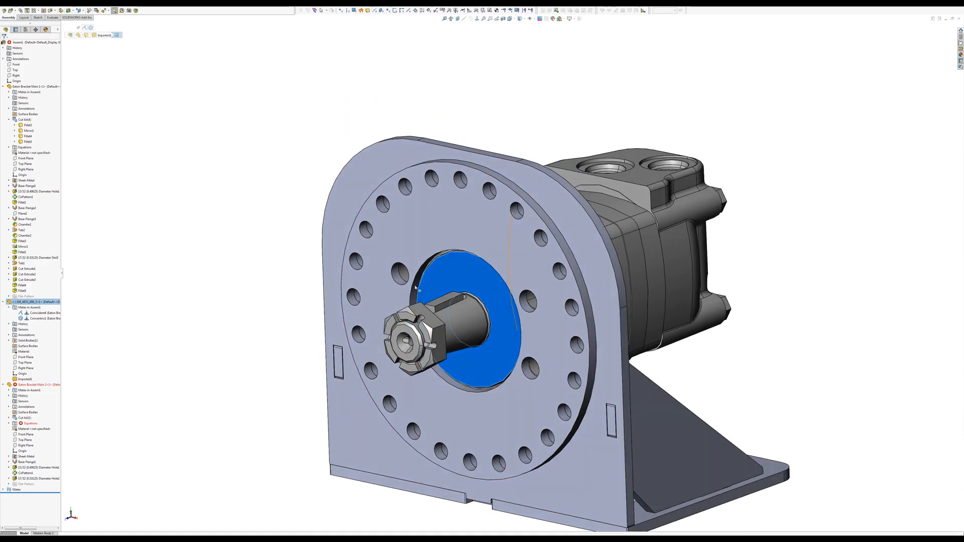
pyautogui.click(204, 340)
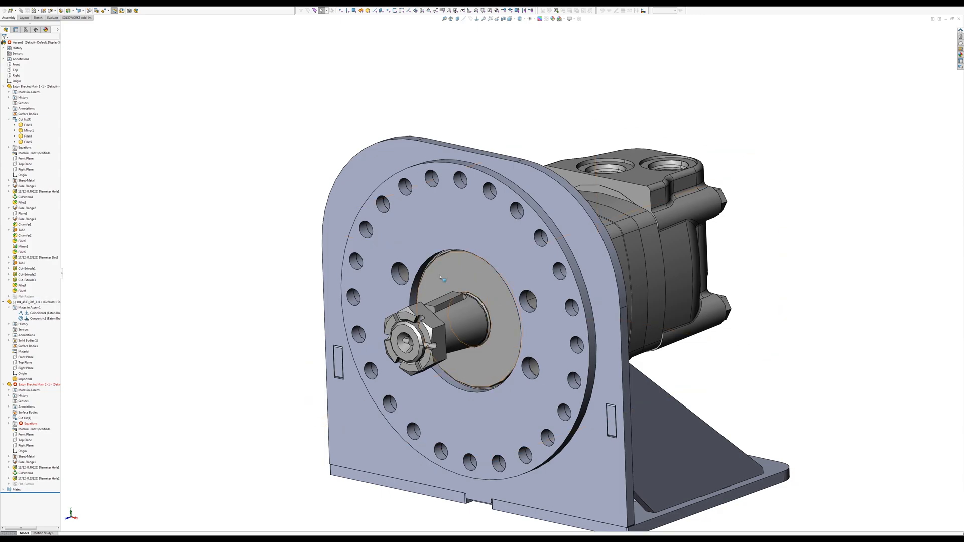
pyautogui.click(452, 291)
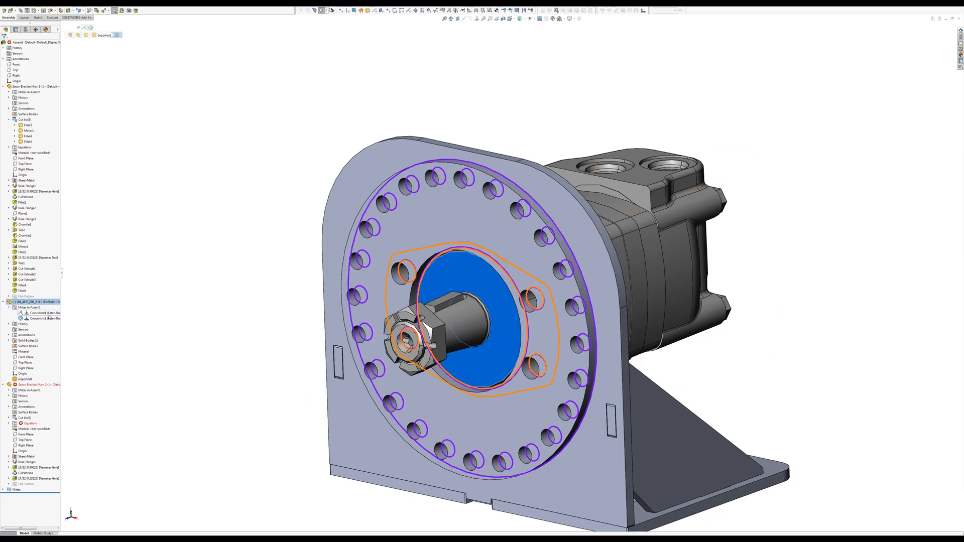
pyautogui.click(27, 363)
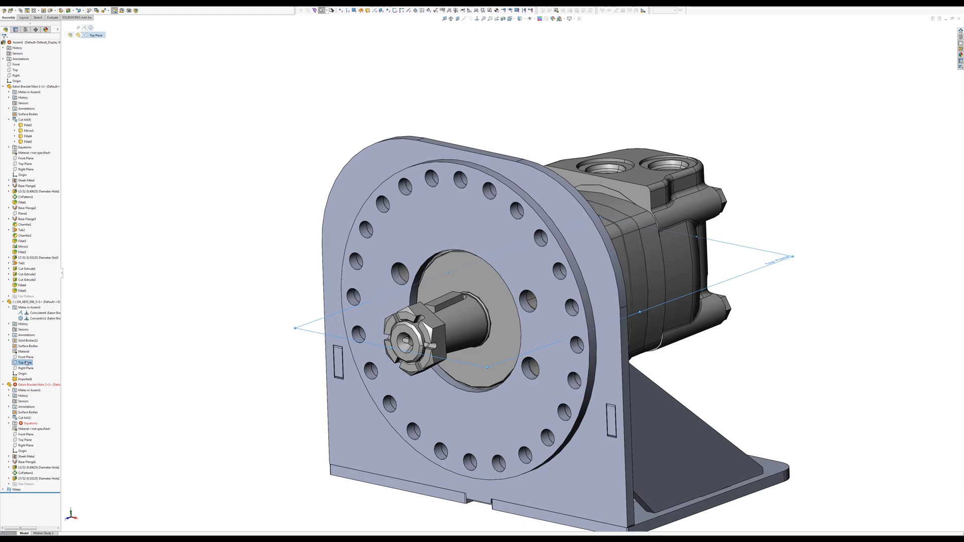
pyautogui.keyDown('ctrl'); pyautogui.click(23, 440); pyautogui.keyUp('ctrl')
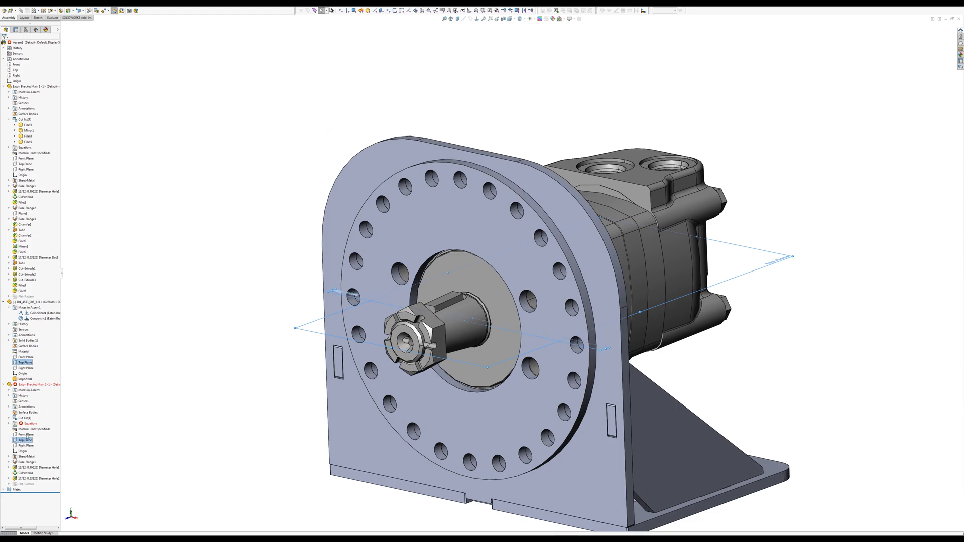
pyautogui.click(52, 435)
pyautogui.moveTo(402, 346); pyautogui.dragTo(339, 347, button='middle')
pyautogui.moveTo(316, 336); pyautogui.dragTo(416, 377, button='middle')
pyautogui.scroll(3, 416, 377)
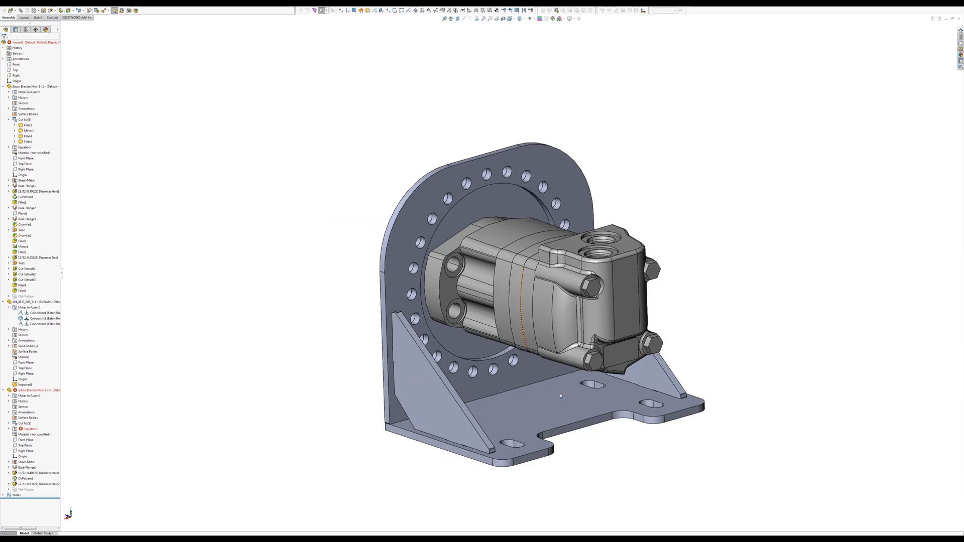
# Examine how the motor's flange holes line up with the round plate's four mounting holes from the front and back.
pyautogui.moveTo(553, 396); pyautogui.dragTo(634, 304, button='middle')
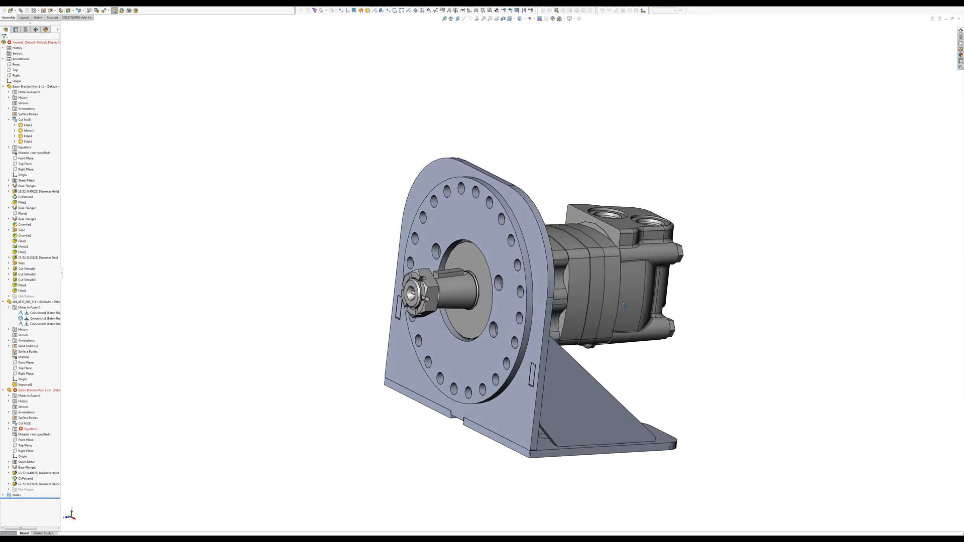
pyautogui.scroll(-3, 535, 287)
pyautogui.click(479, 312)
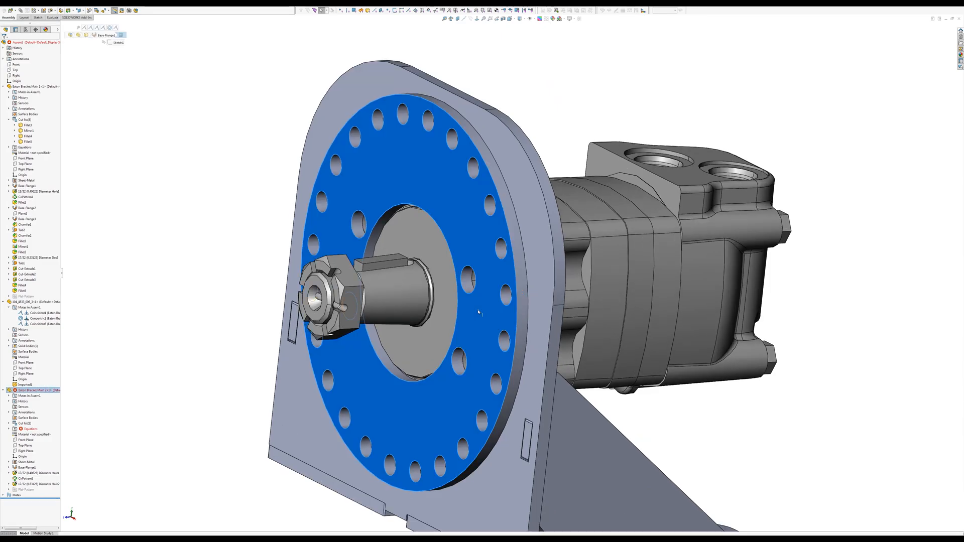
pyautogui.click(465, 287)
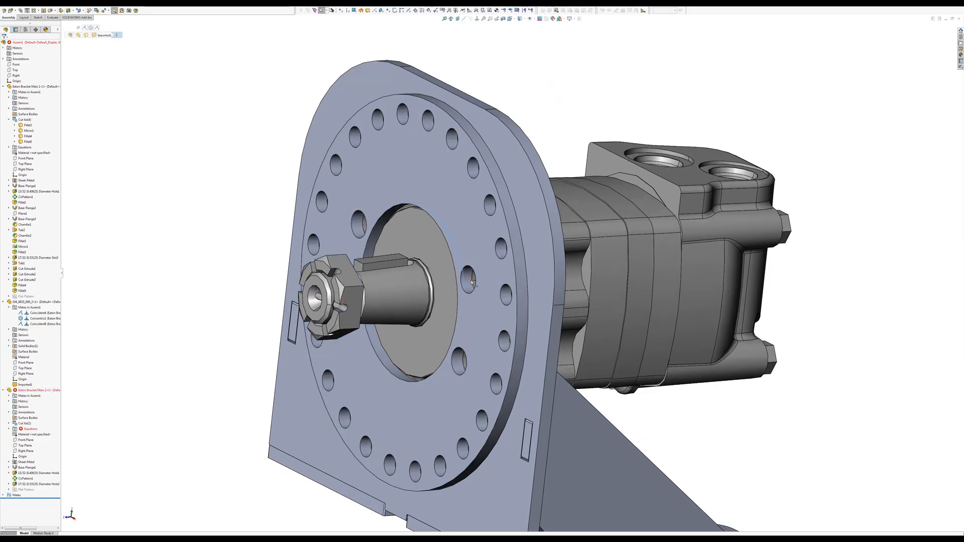
pyautogui.click(470, 277)
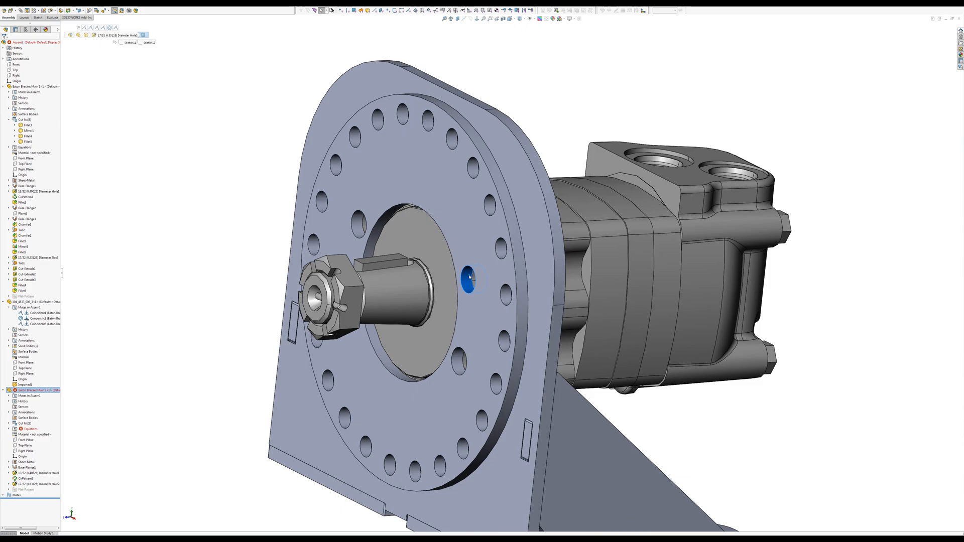
pyautogui.moveTo(472, 291); pyautogui.dragTo(493, 313, button='middle')
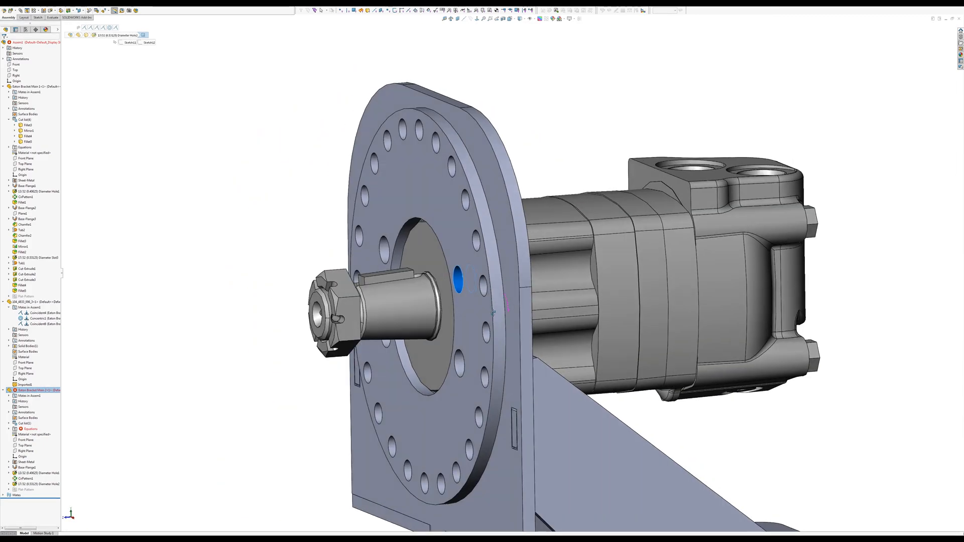
pyautogui.scroll(2, 493, 332)
pyautogui.moveTo(491, 346); pyautogui.dragTo(605, 441, button='middle')
pyautogui.scroll(-2, 704, 326)
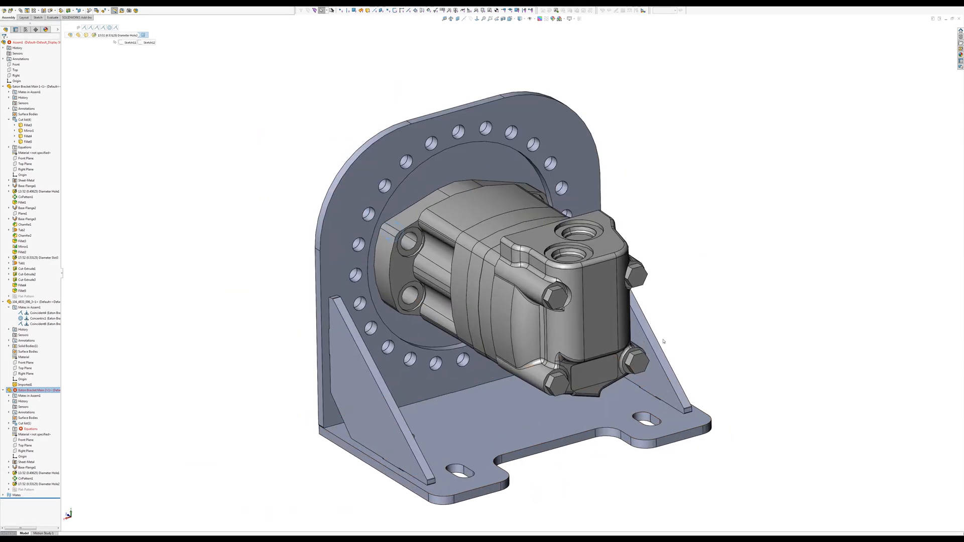
pyautogui.moveTo(684, 332); pyautogui.dragTo(695, 327, button='middle')
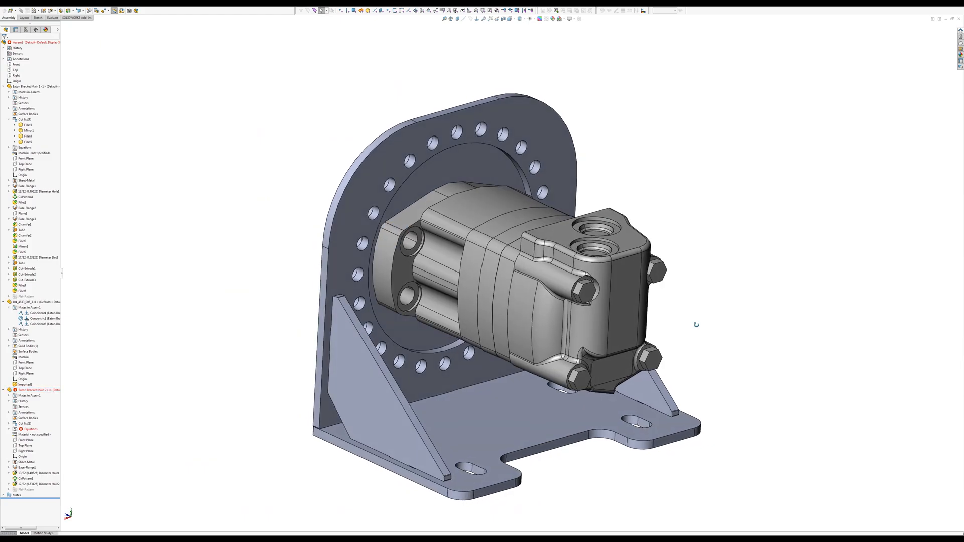
# Save the assembly as Eaton Bracket Assembly 1 in the Eaton Pump Sample Bracket folder.
pyautogui.moveTo(237, 536)
pyautogui.hotkey('ctrl', 's')
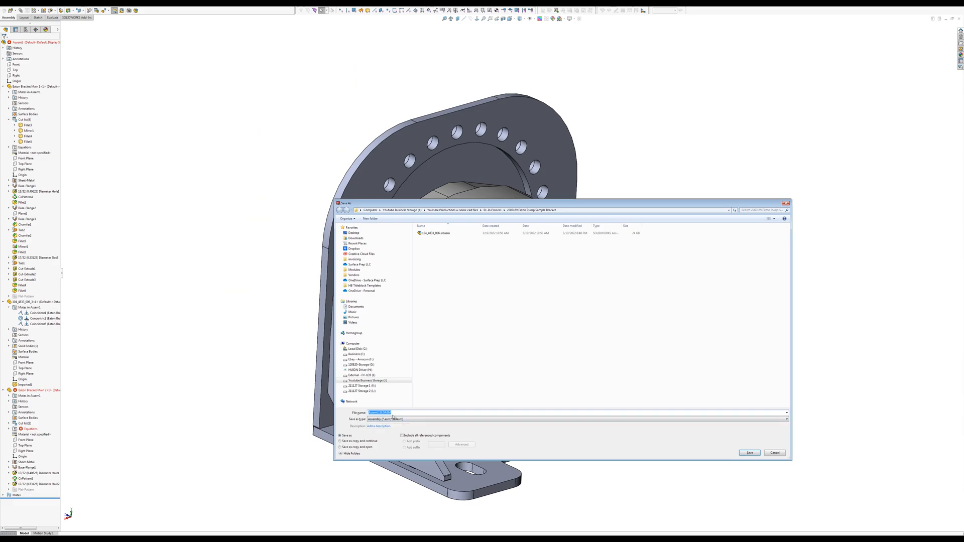
pyautogui.write('eaton')
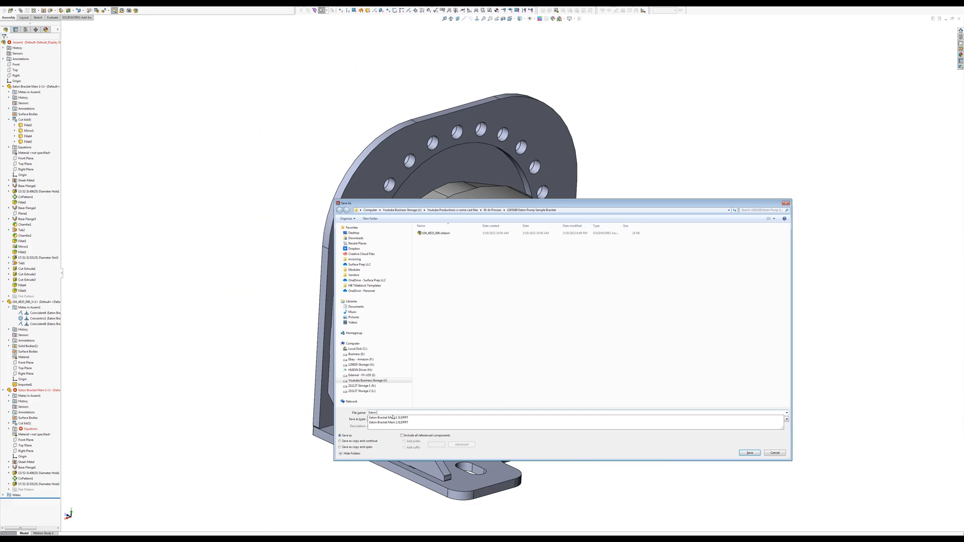
pyautogui.write(' Bracket Assembly 1')
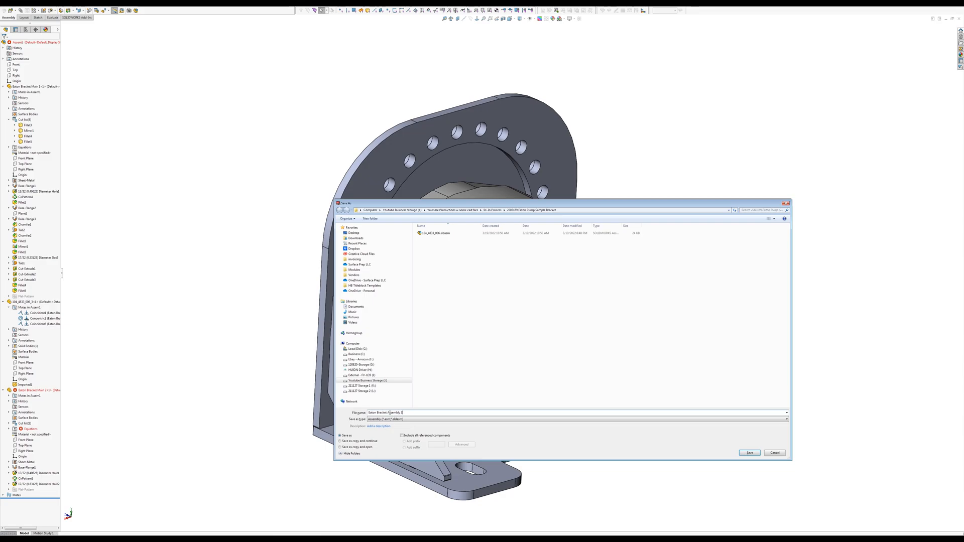
pyautogui.click(750, 454)
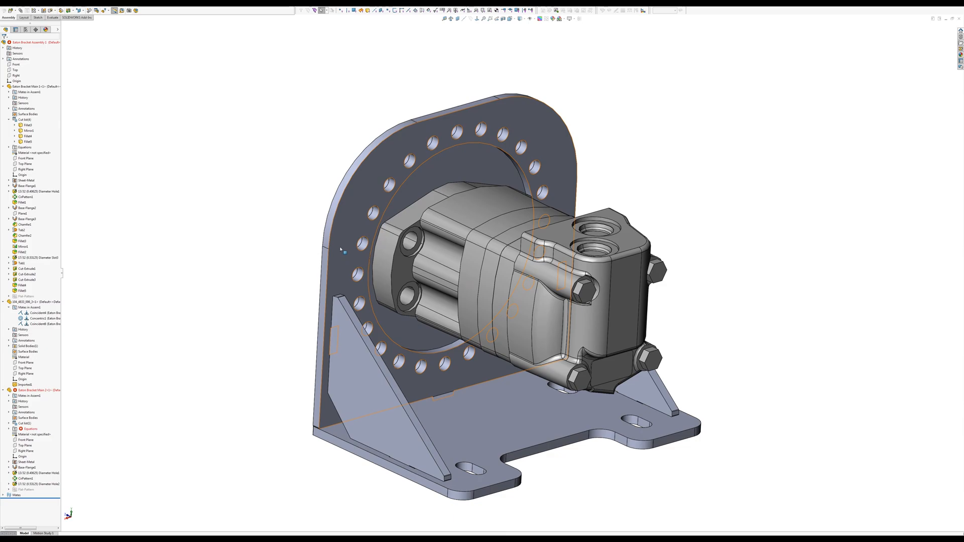
pyautogui.moveTo(360, 260); pyautogui.dragTo(350, 239, button='middle')
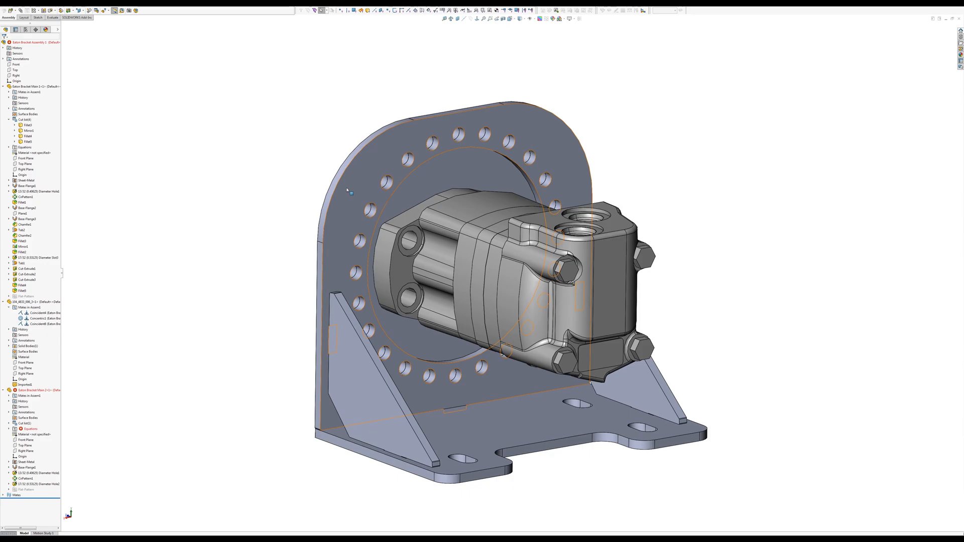
pyautogui.click(369, 182)
pyautogui.click(300, 200)
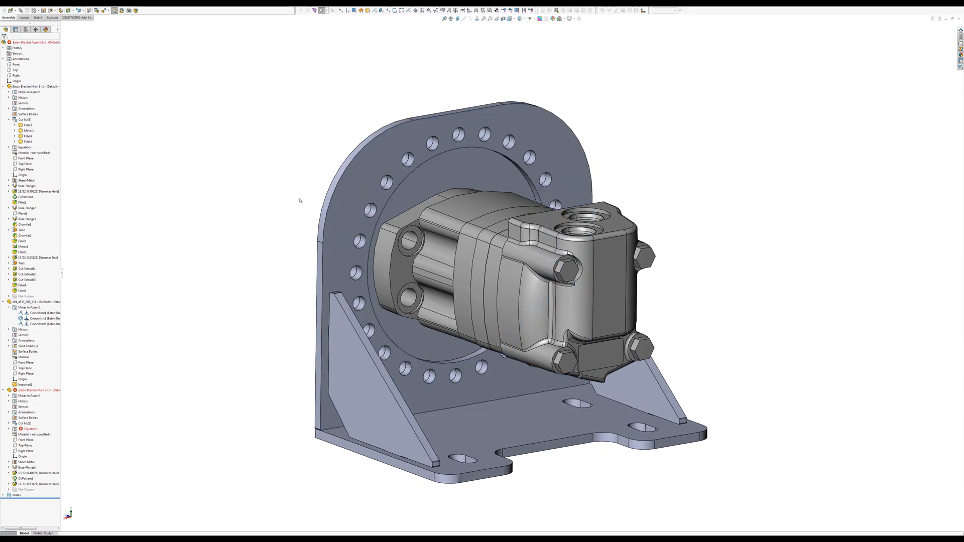